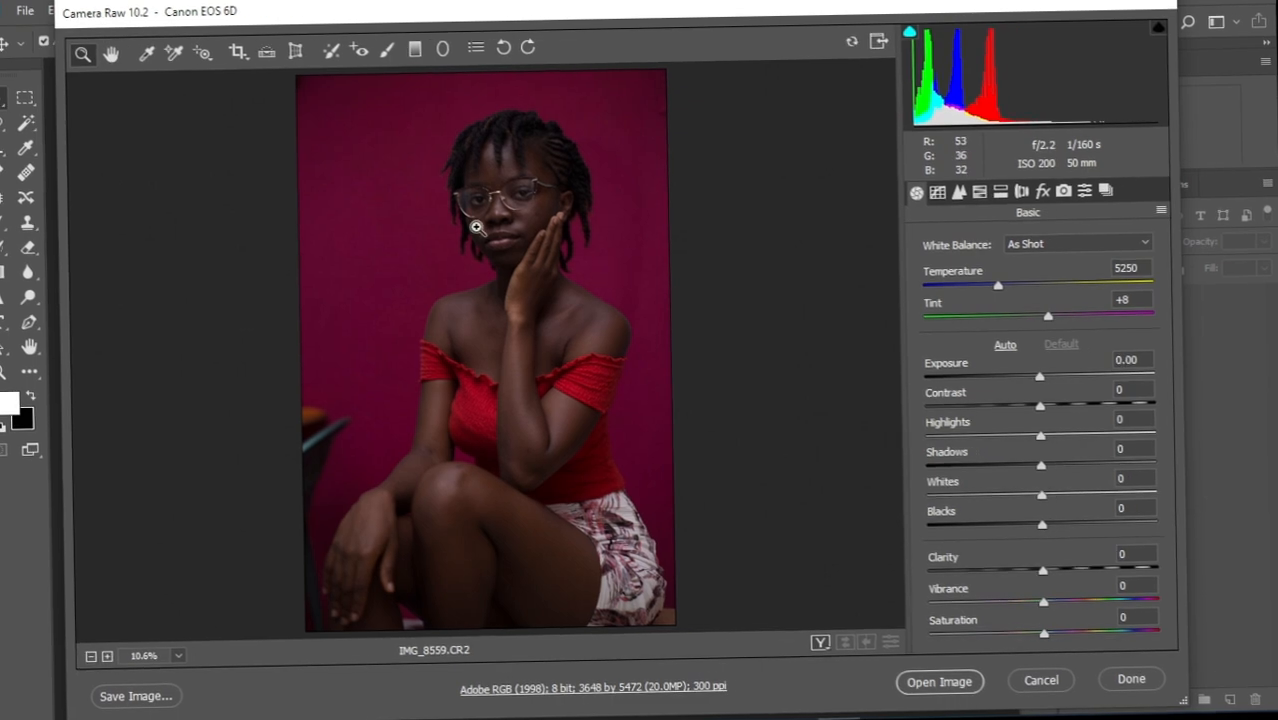
Zoom in on the woman's face to inspect it, then raise Exposure to +0.39.
left_click(477, 230)
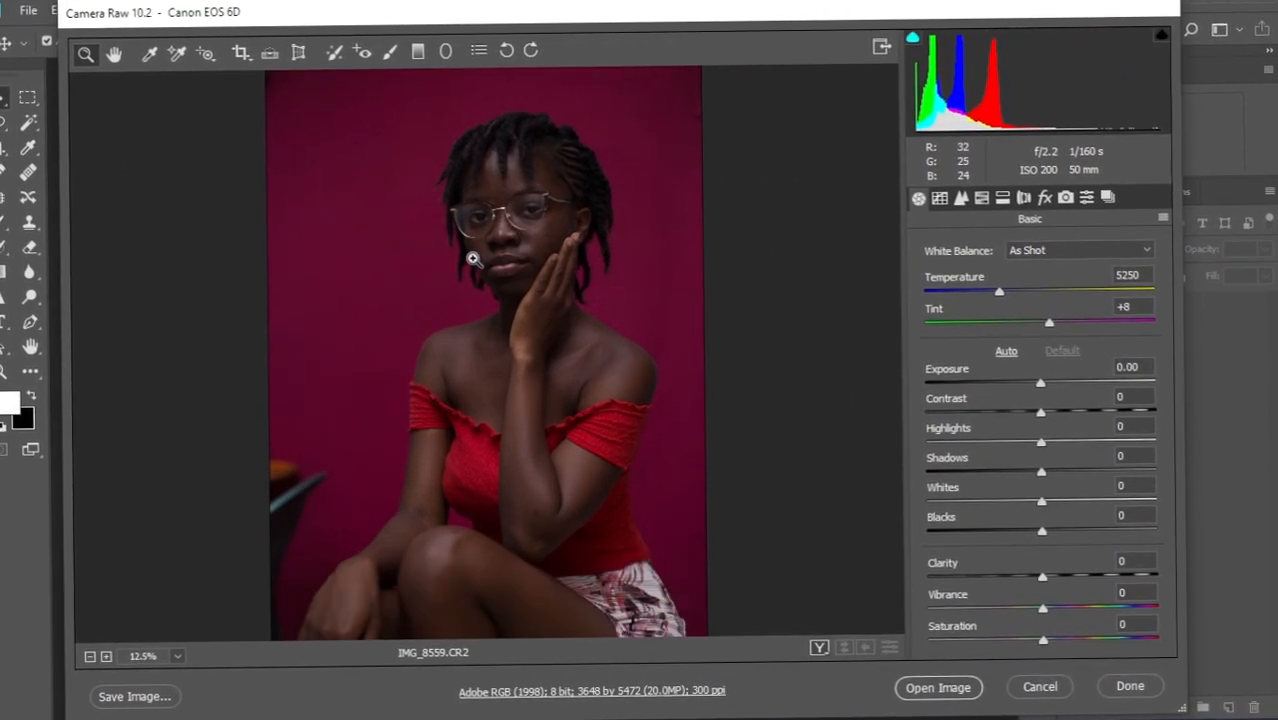
left_click(542, 223)
left_click_drag(580, 362, 533, 254)
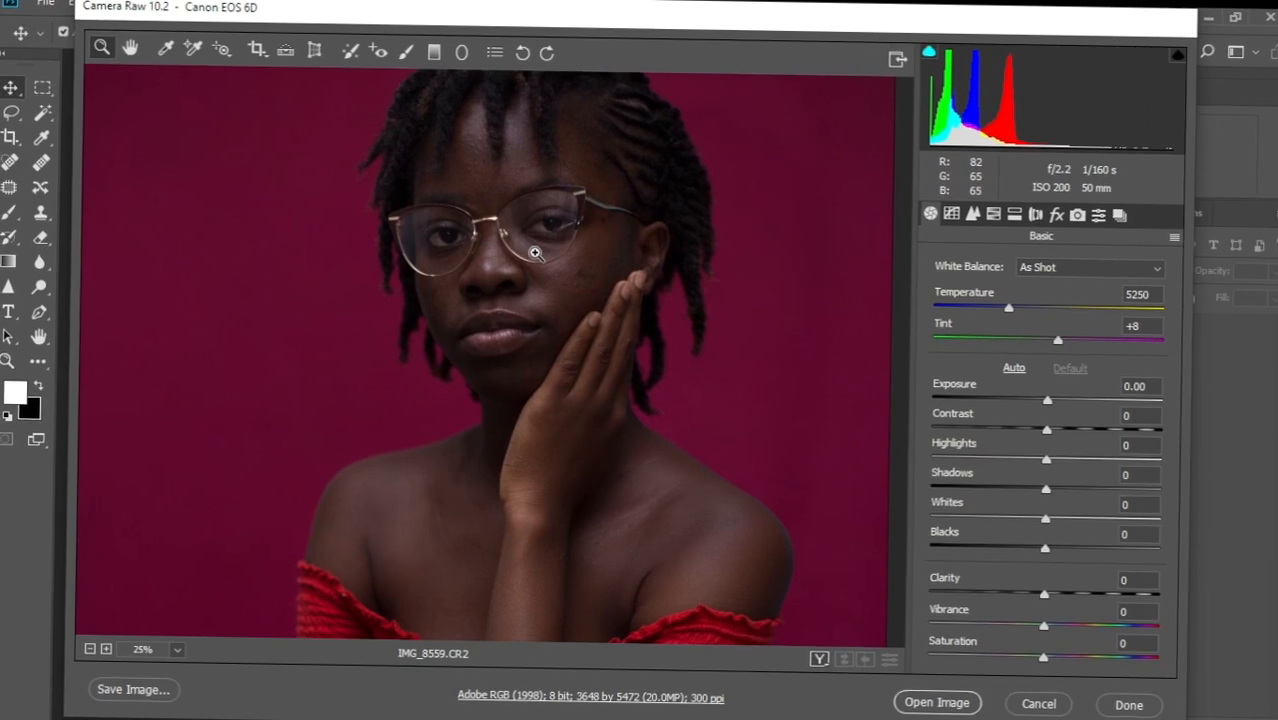
scroll(535, 253, "down", 4)
scroll(537, 252, "up", 4)
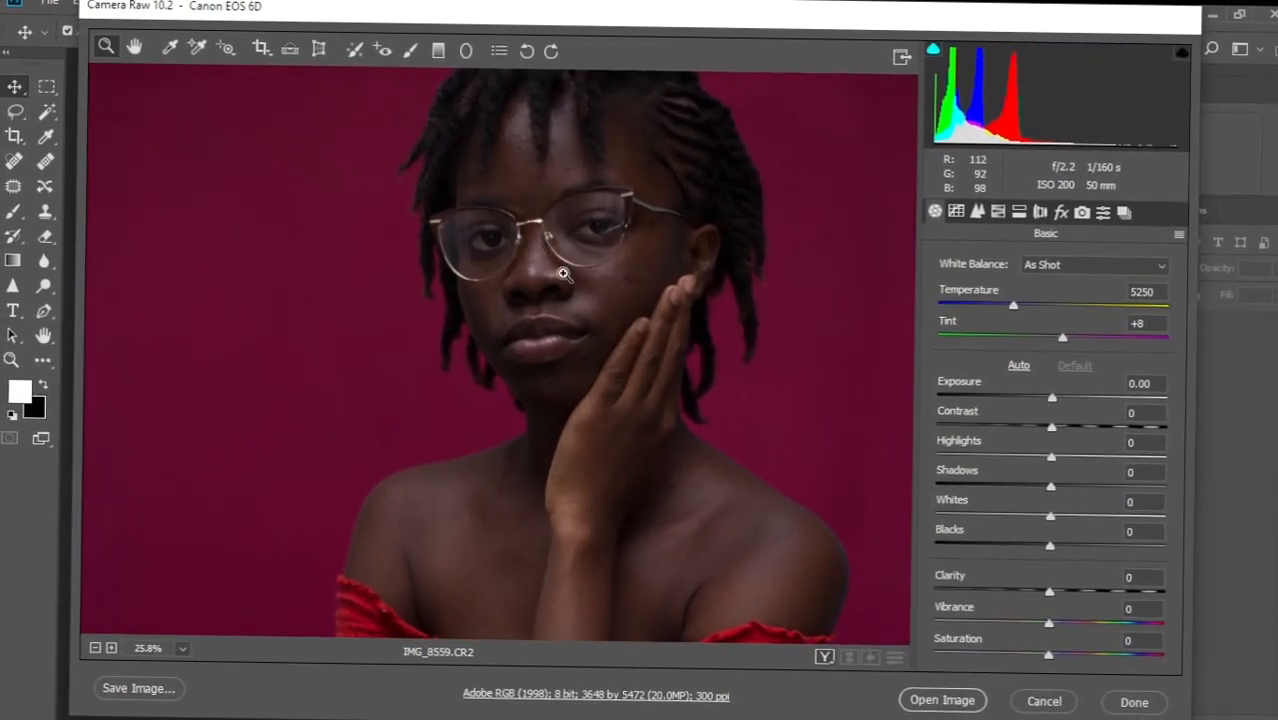
mouse_move(558, 247)
left_mouse_down()
mouse_move(550, 297)
mouse_move(573, 294)
mouse_move(550, 228)
mouse_move(550, 267)
left_mouse_up()
scroll(540, 296, "down", 2)
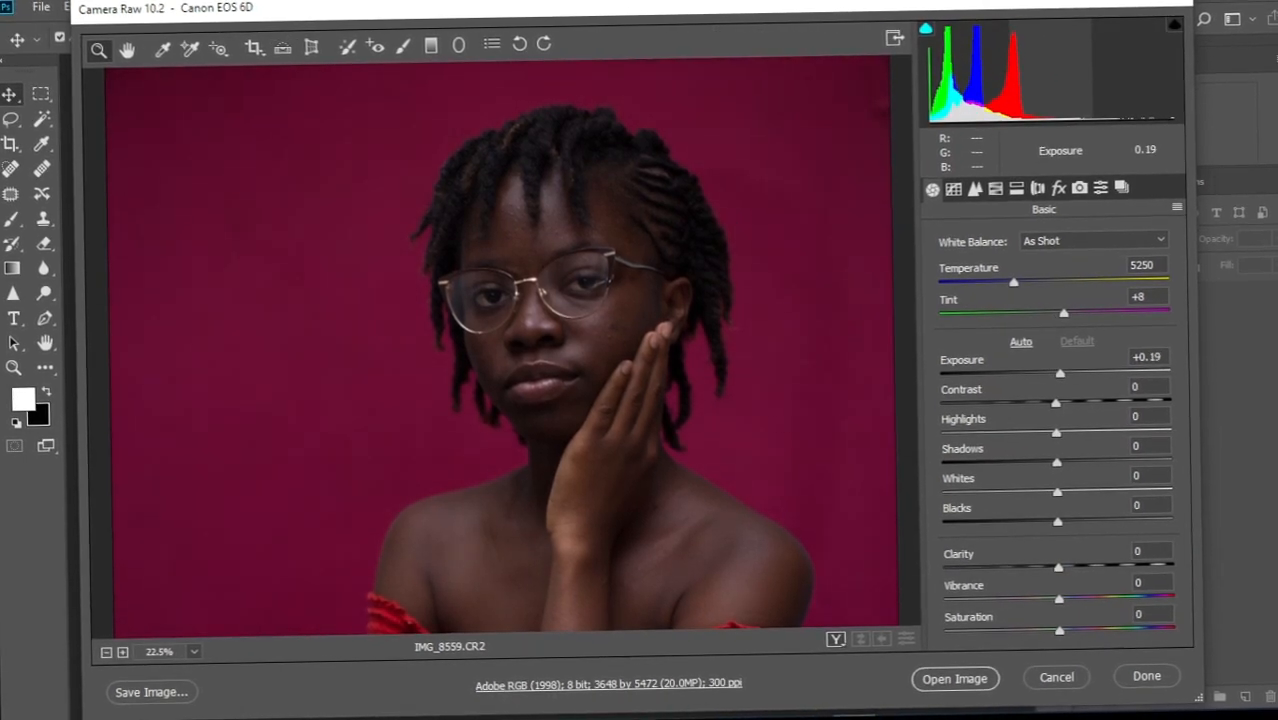
left_click_drag(1061, 377, 1063, 377)
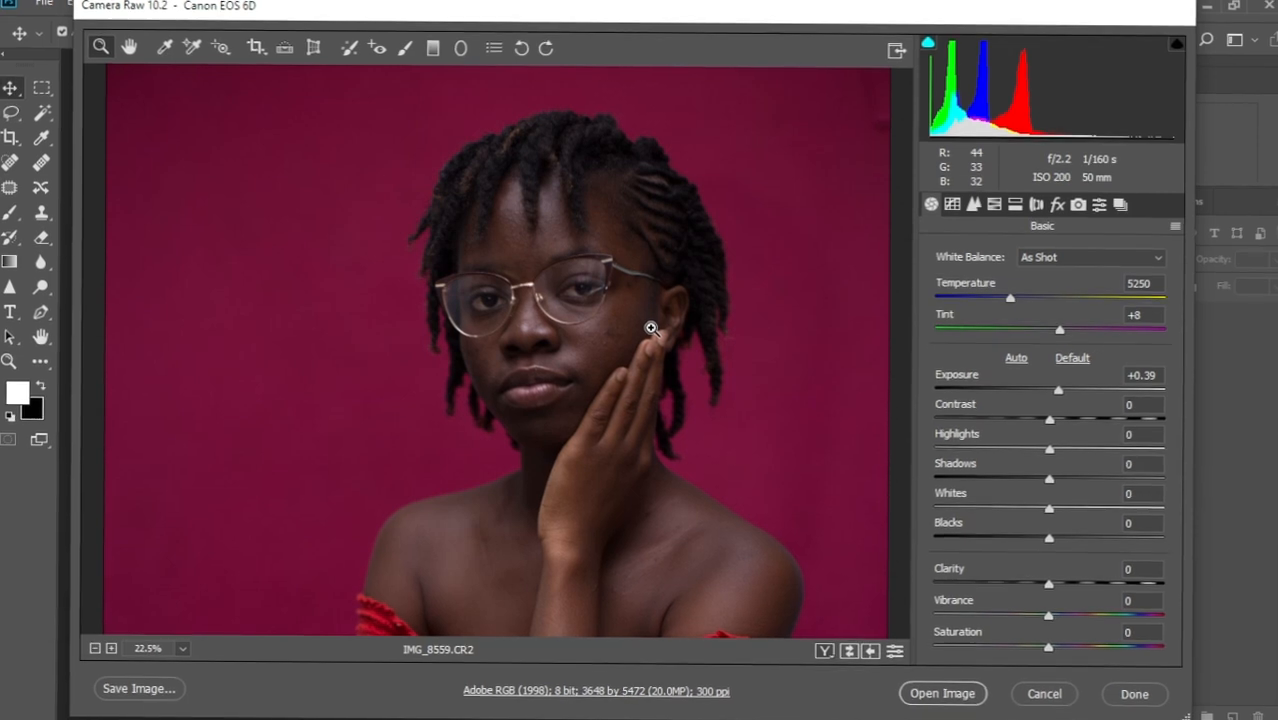
scroll(652, 328, "down", 3)
scroll(650, 331, "down", 2)
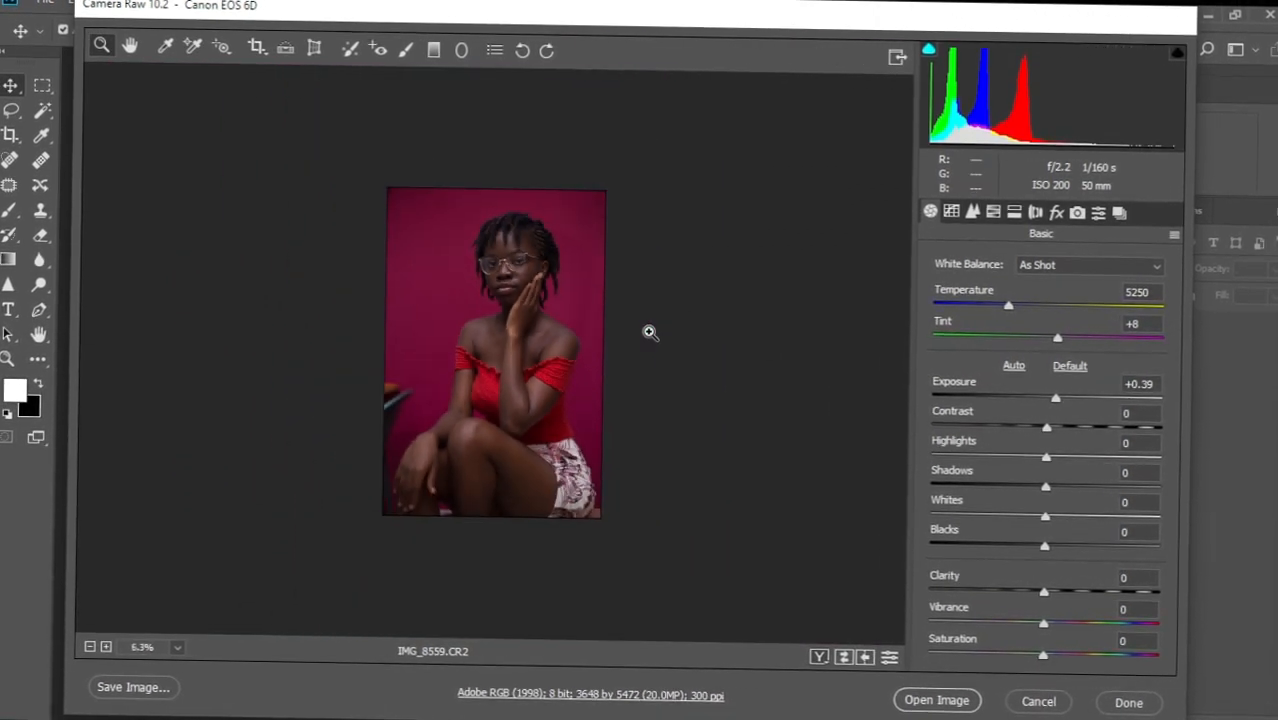
scroll(650, 333, "up", 2)
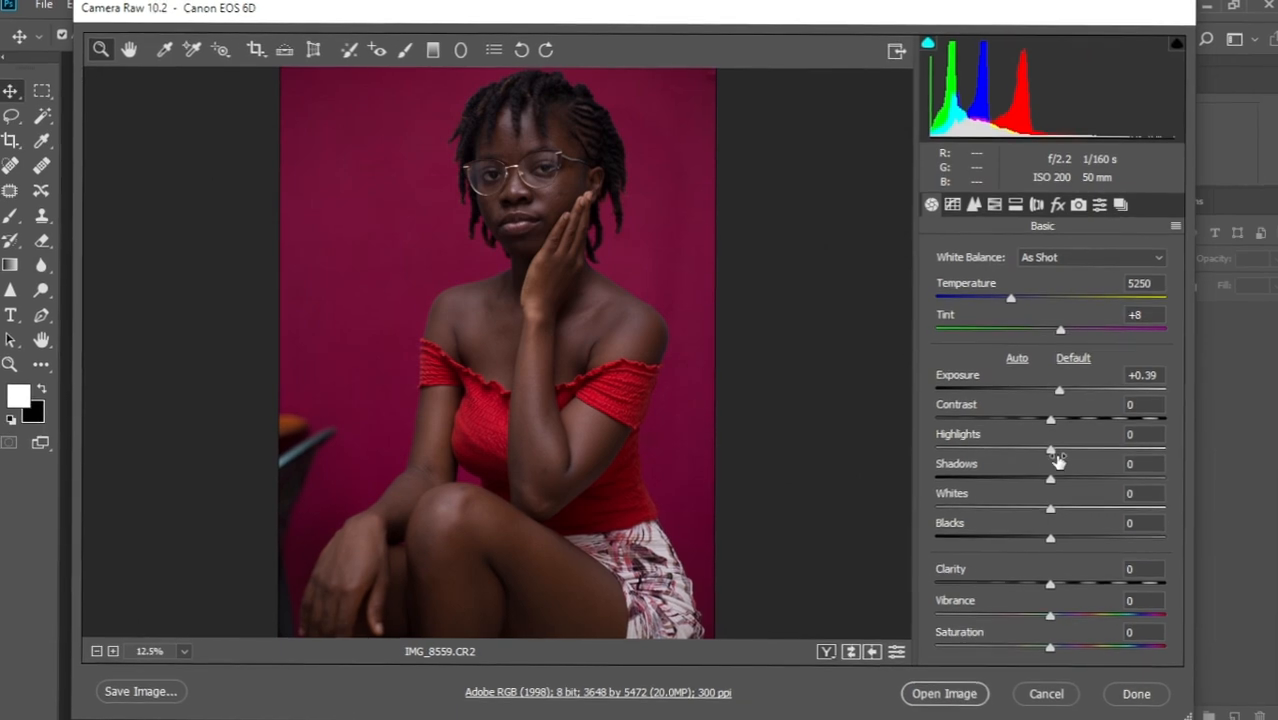
Set Contrast -13, Highlights +27, Whites +22 and Blacks +16 in the Basic panel.
left_click_drag(1052, 452, 1037, 430)
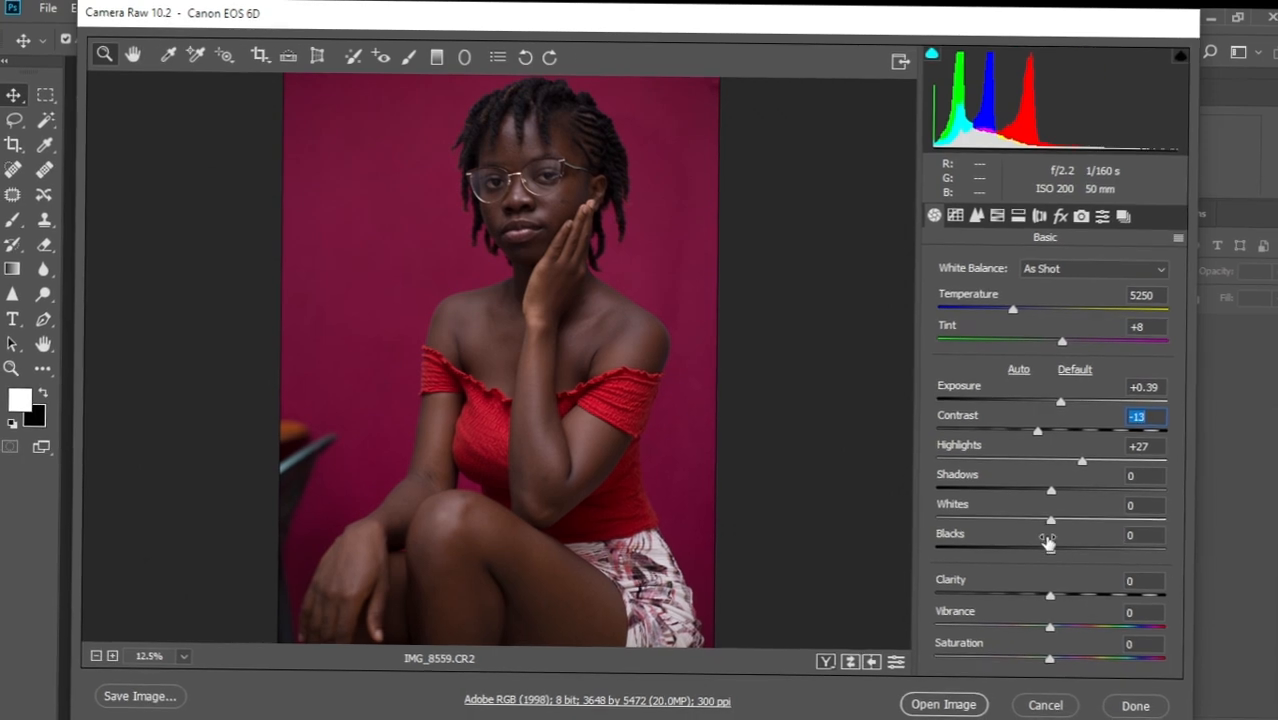
left_click_drag(1051, 522, 1072, 542)
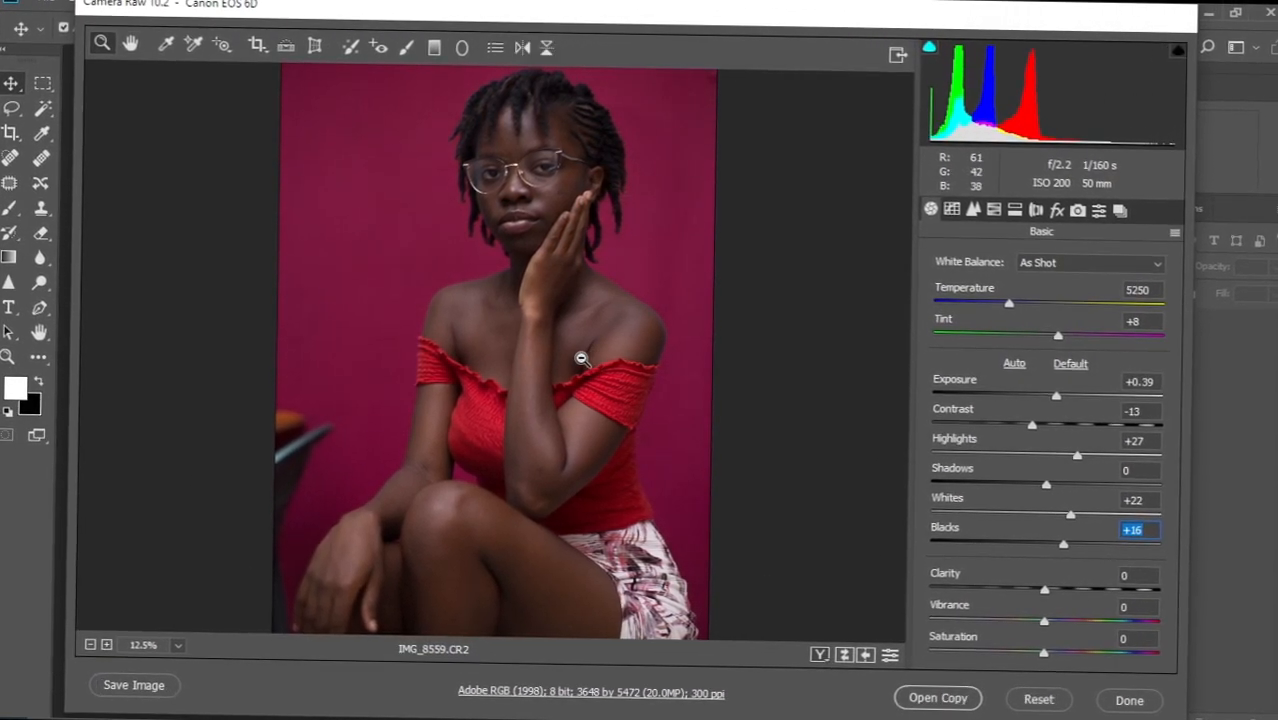
left_click(581, 358, "alt")
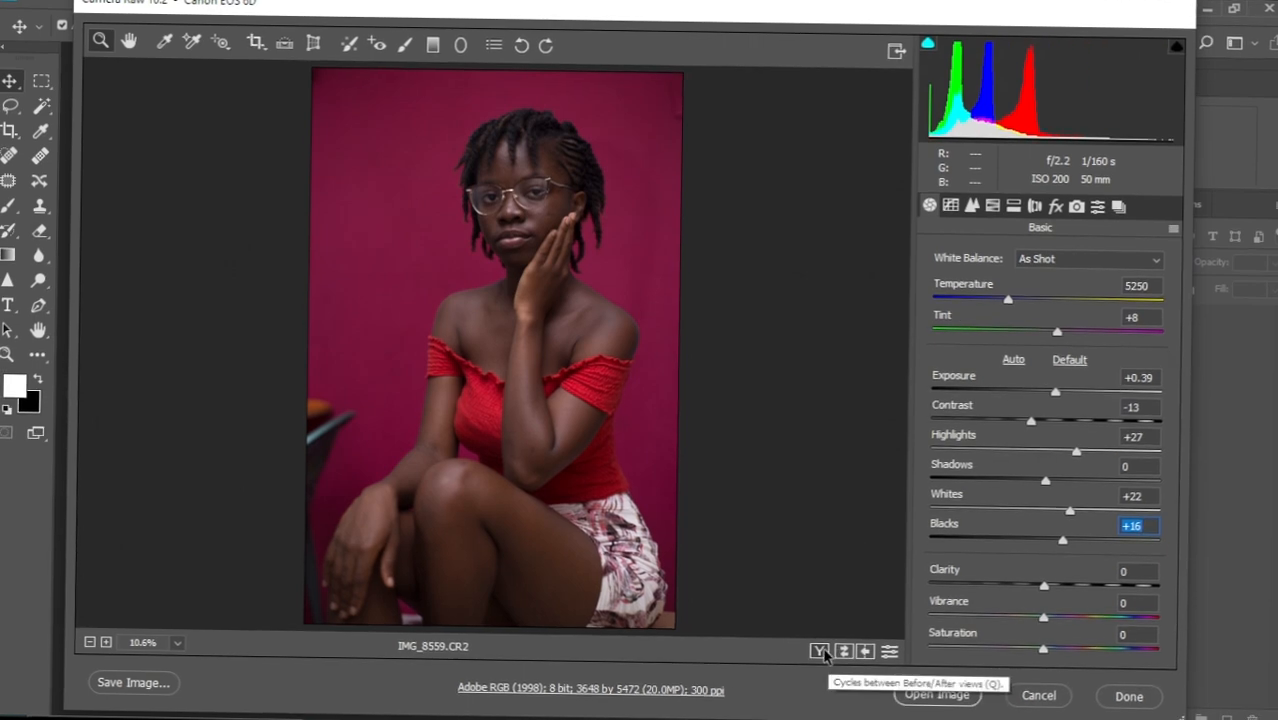
Compare before and after side by side, then open the adjusted IMG_8559.CR2 in Photoshop.
left_click(820, 651)
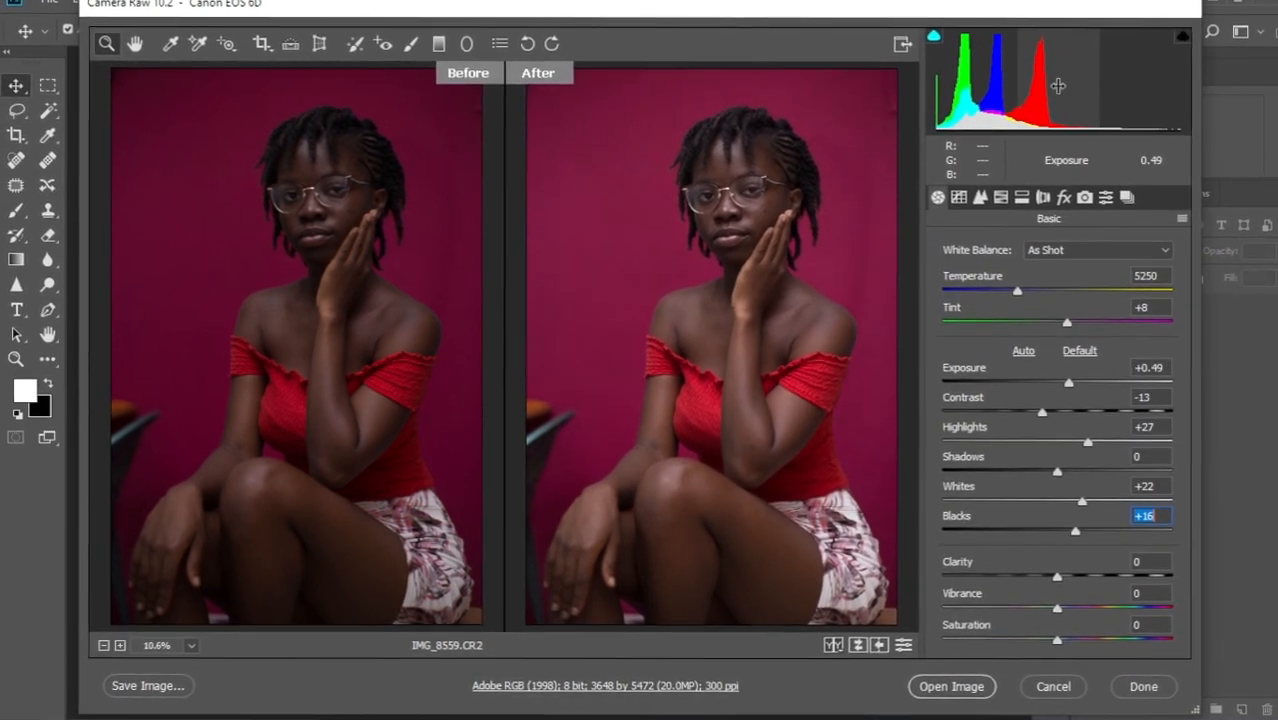
left_click(730, 197)
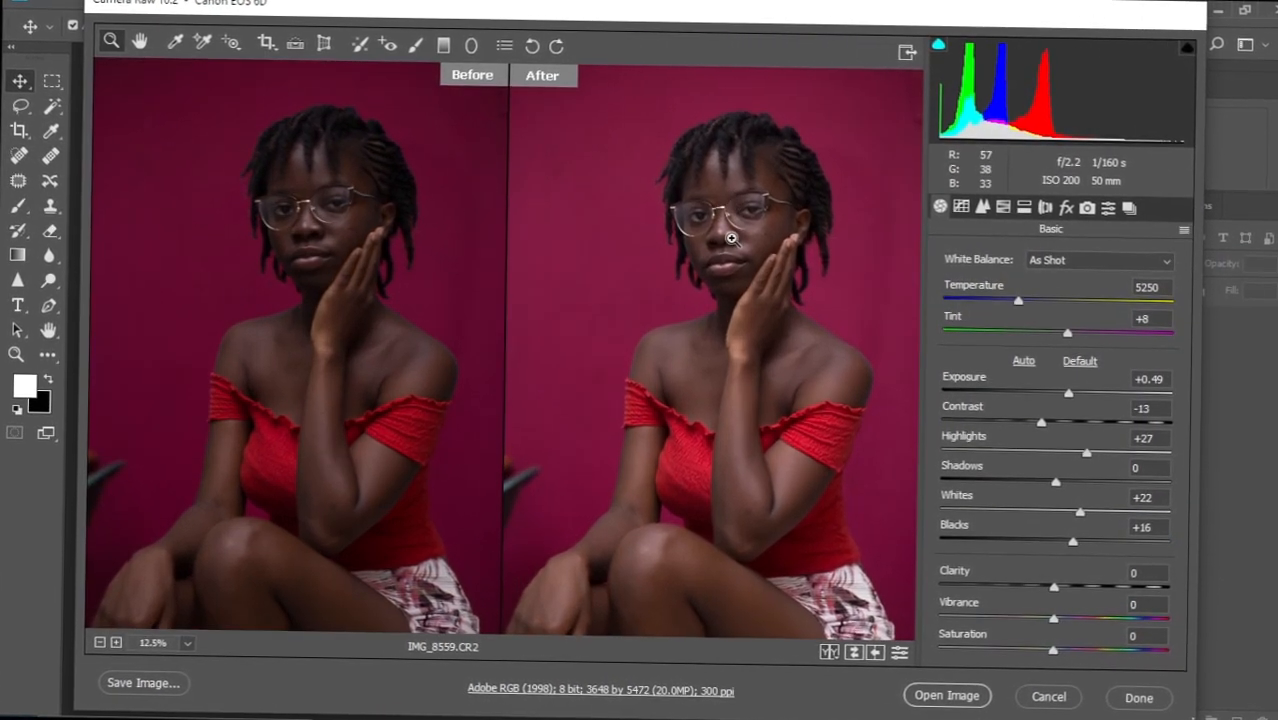
left_click(731, 239, "alt")
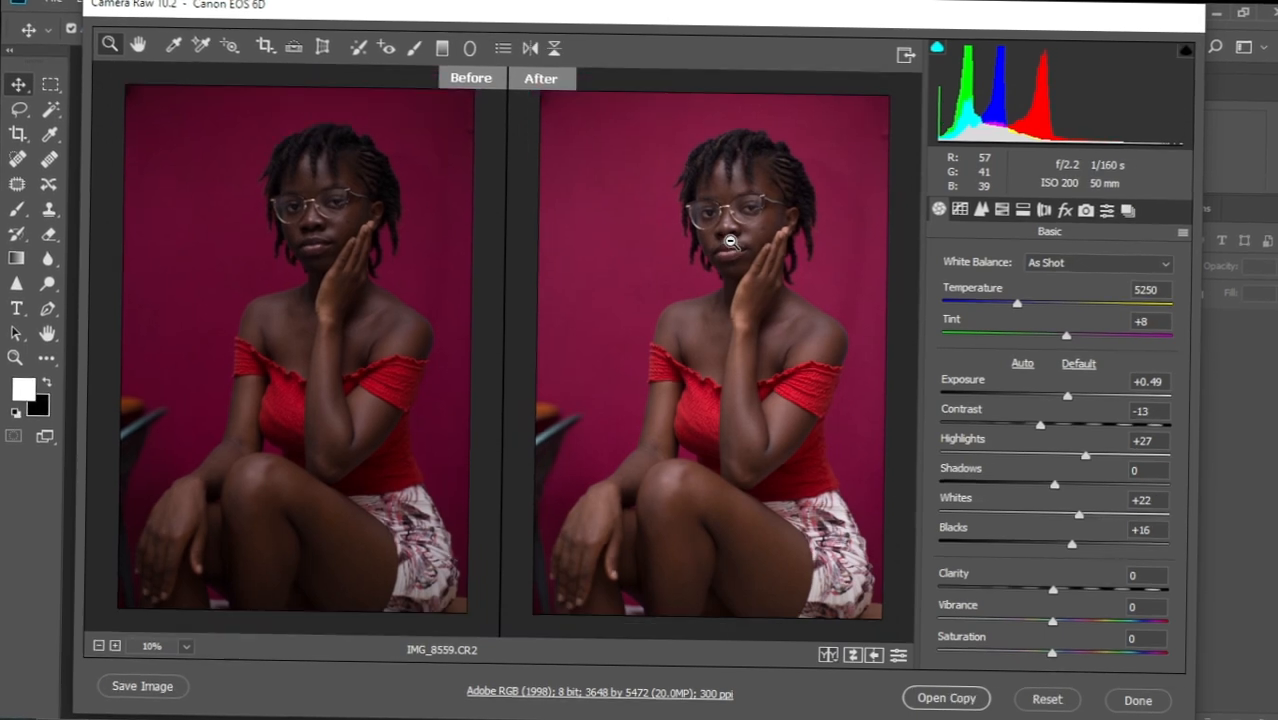
left_click(942, 694)
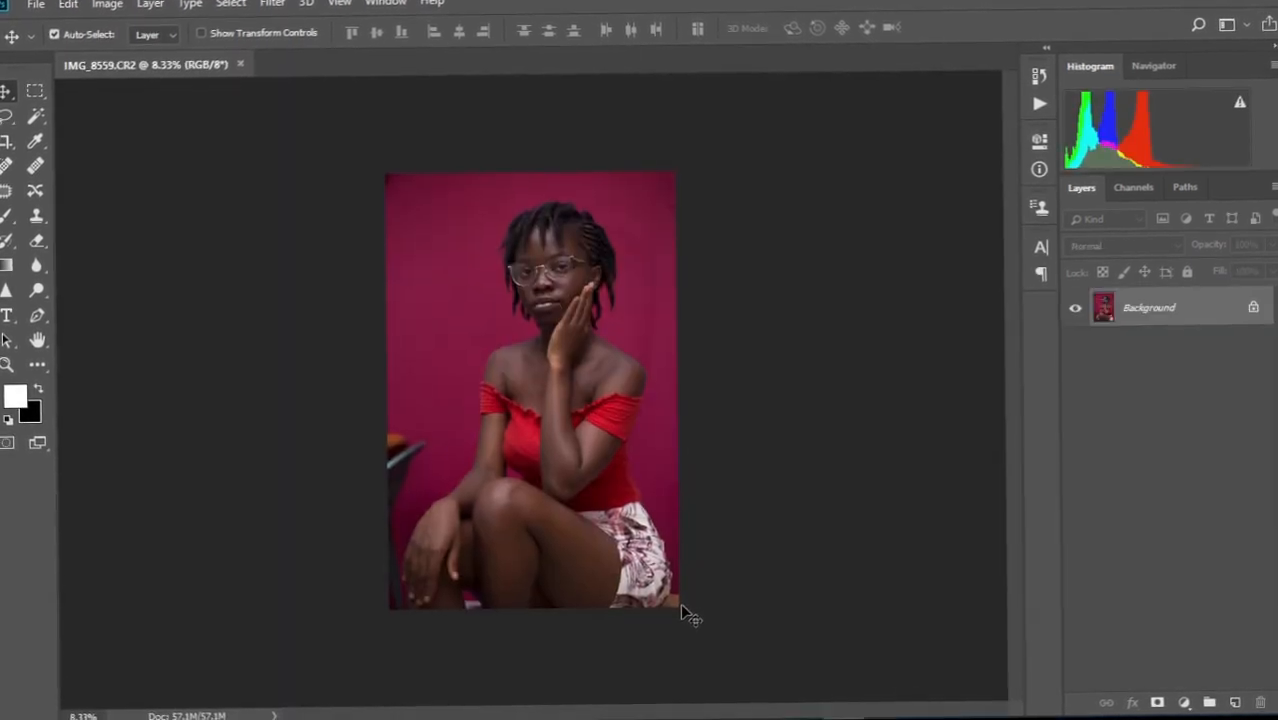
Duplicate the Background as Layer 1, keep Layer 1 active, and bring the knees into view.
scroll(548, 350, "up", 5)
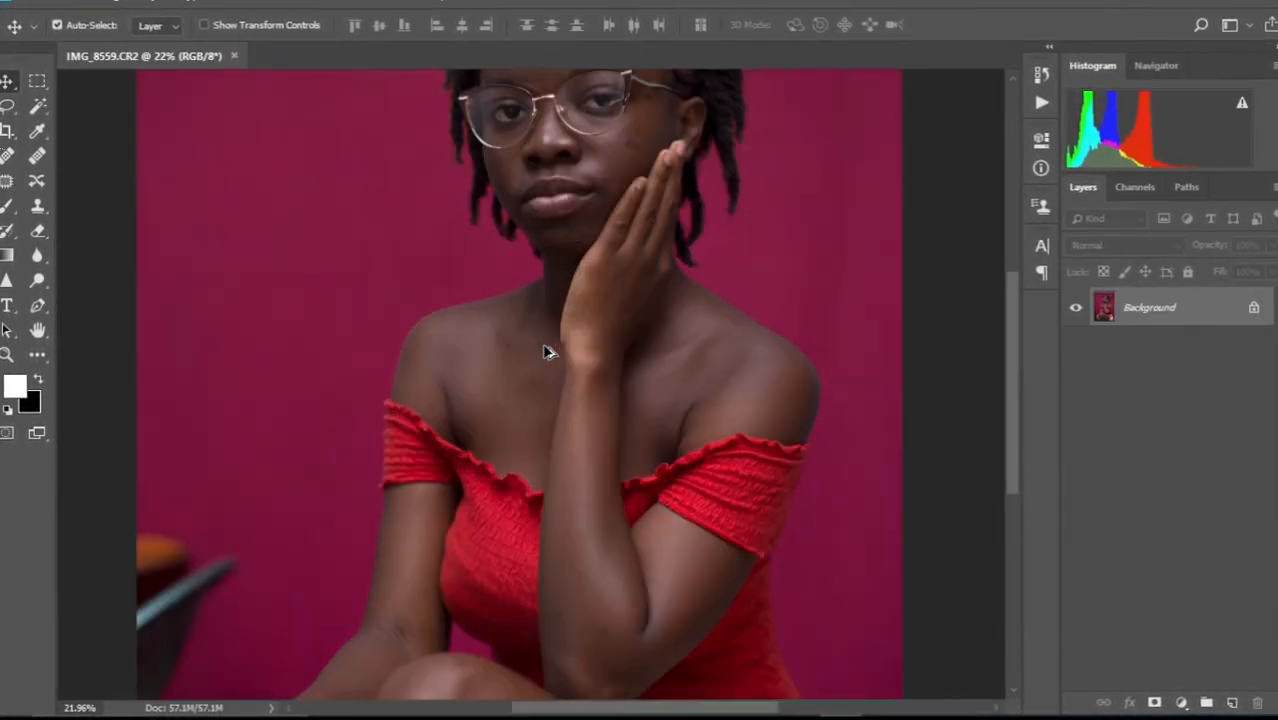
scroll(560, 400, "down", 2)
left_click_drag(567, 465, 563, 479)
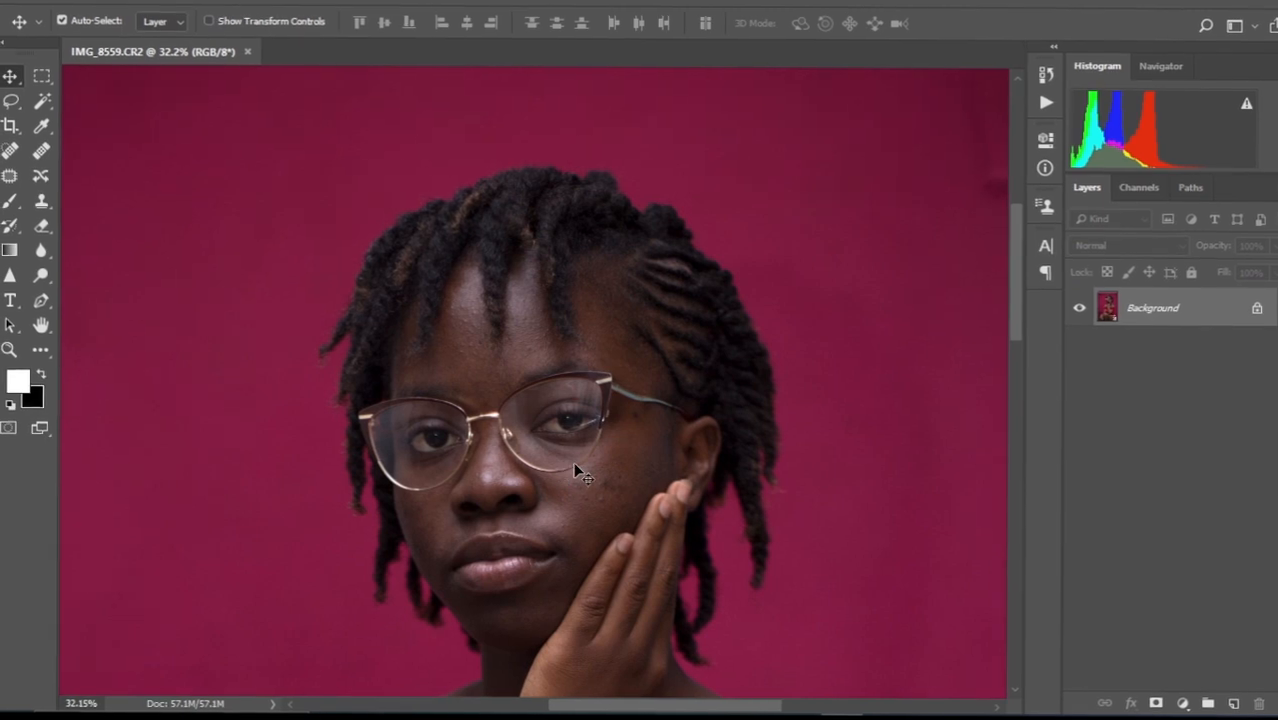
key("ctrl+0")
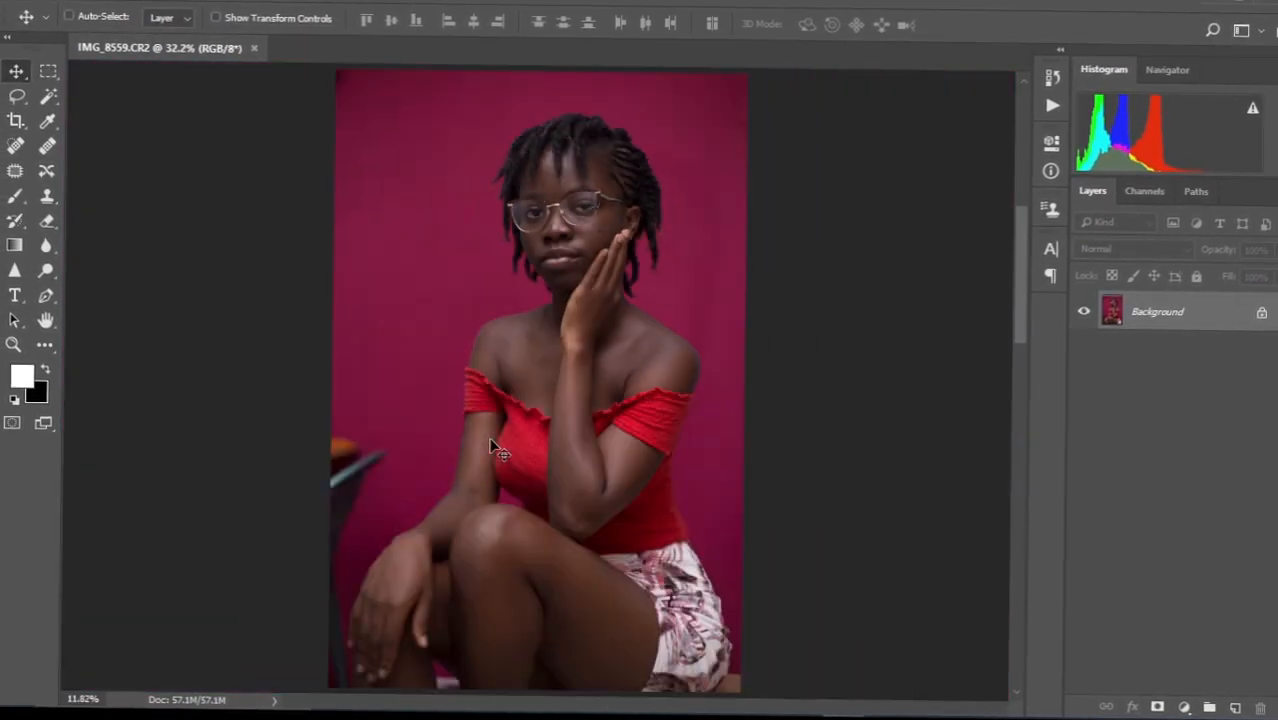
scroll(490, 446, "down", 1)
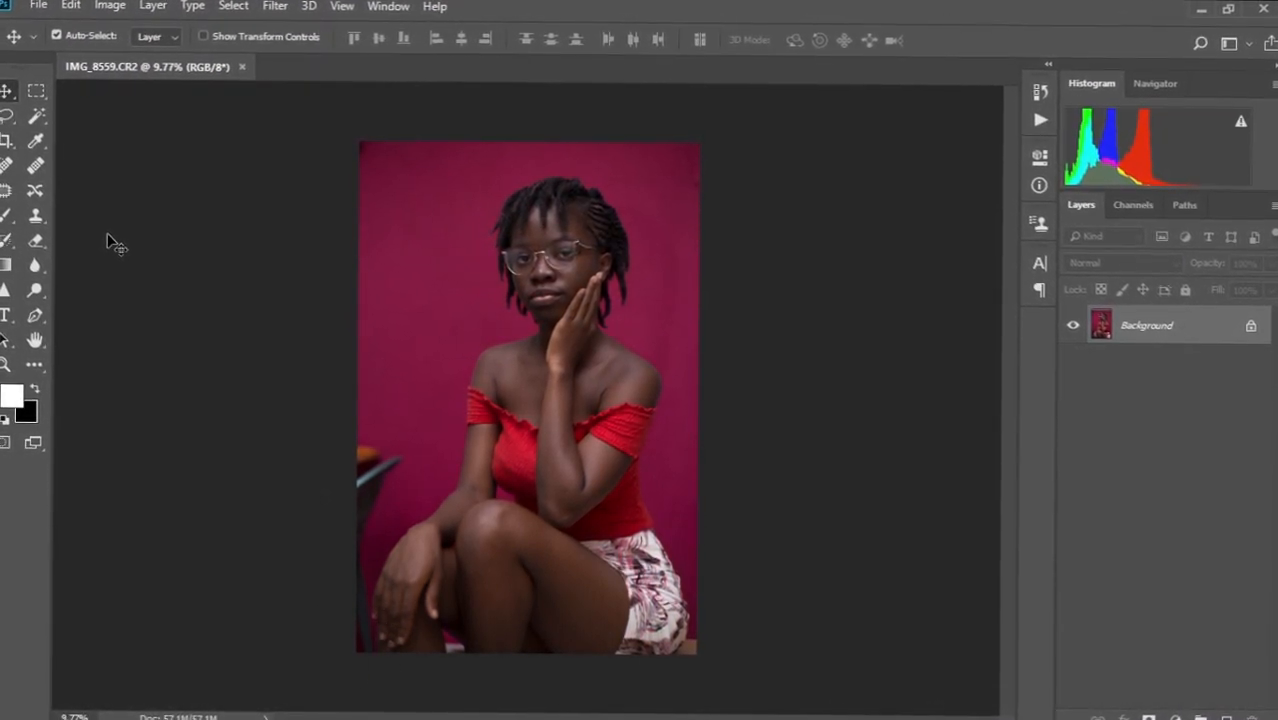
key("ctrl+j")
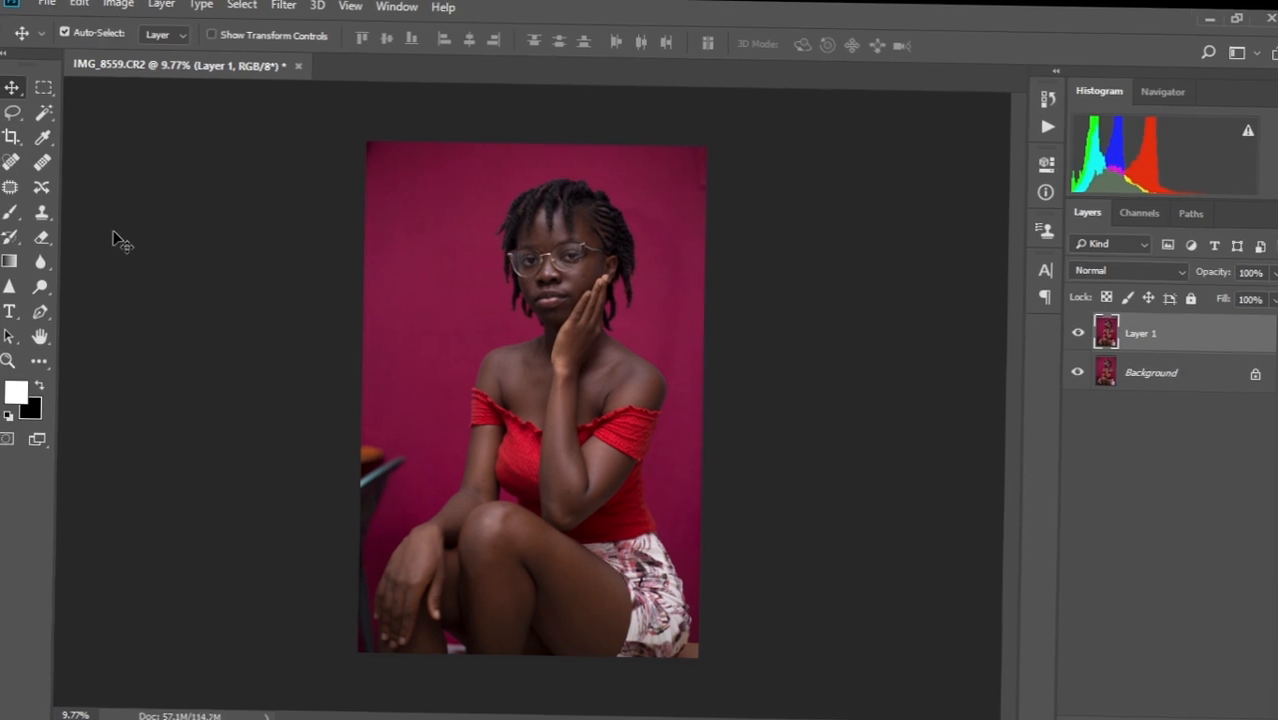
left_click(1162, 373)
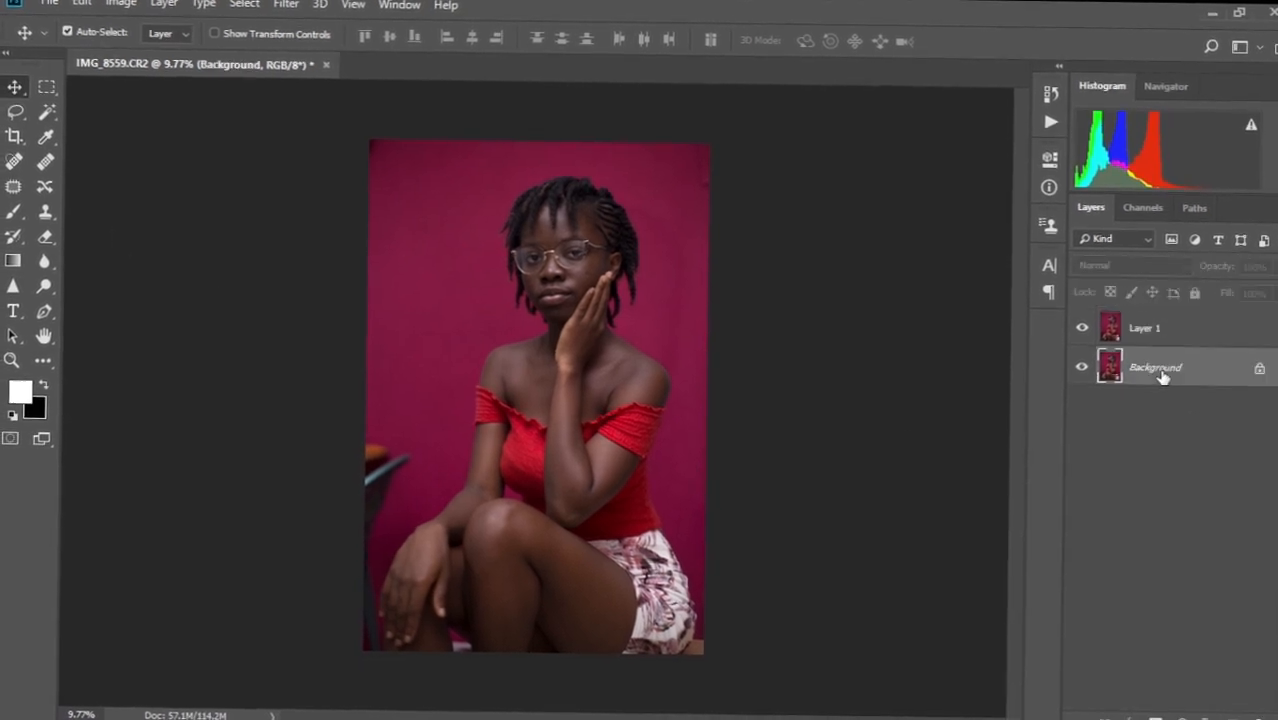
left_click(1160, 326)
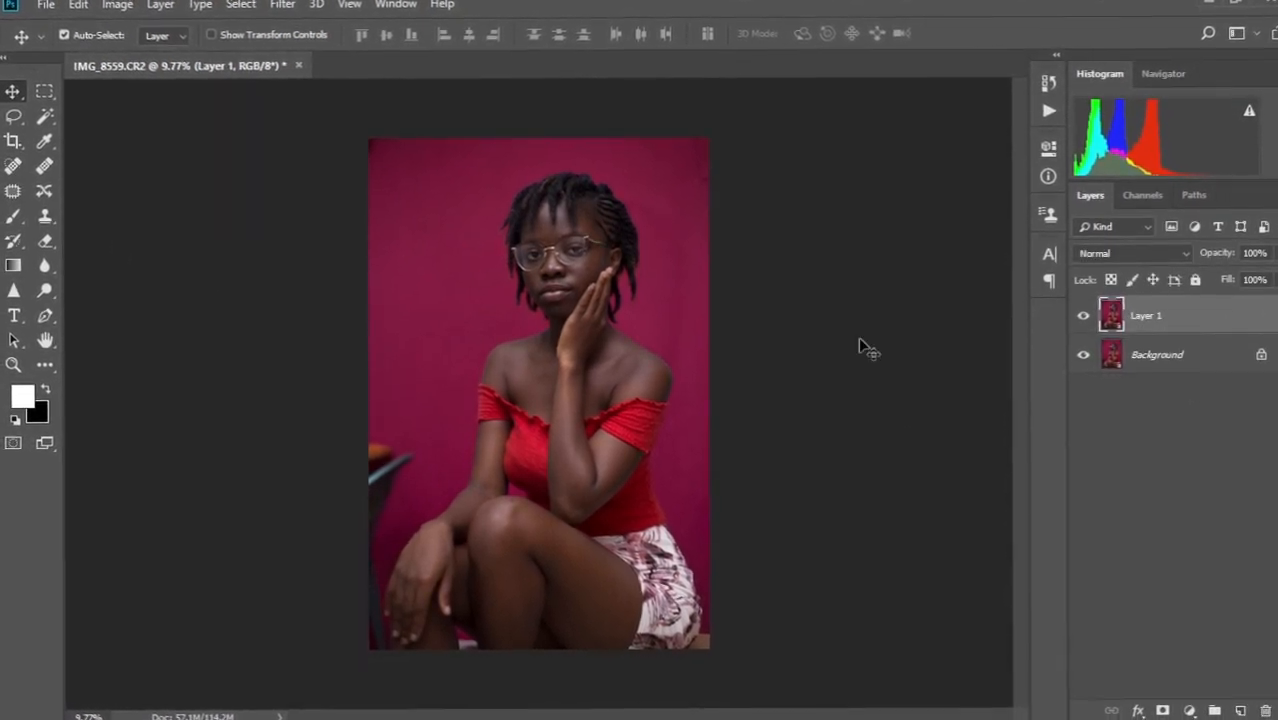
scroll(415, 349, "up", 10)
left_click_drag(462, 480, 494, 160)
left_click_drag(501, 311, 582, 165)
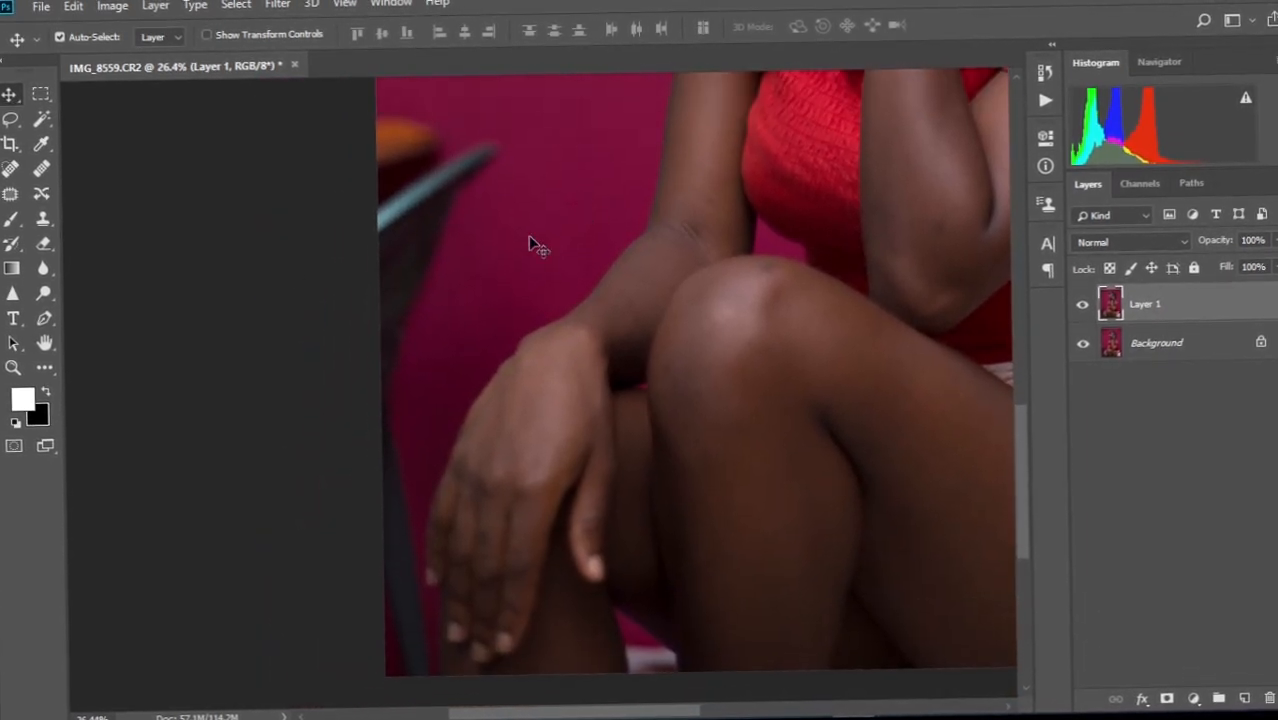
Patch the chair at the left edge with clean magenta backdrop from above.
left_click(9, 192)
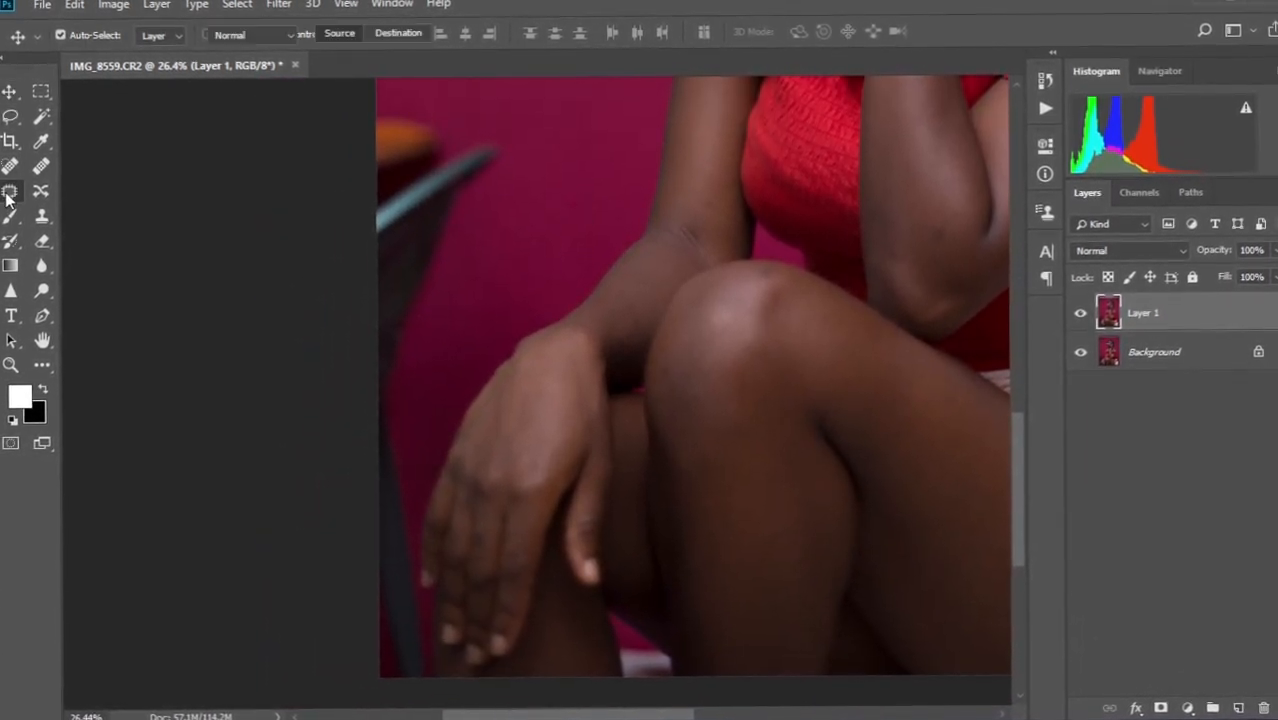
scroll(550, 316, "down", 5)
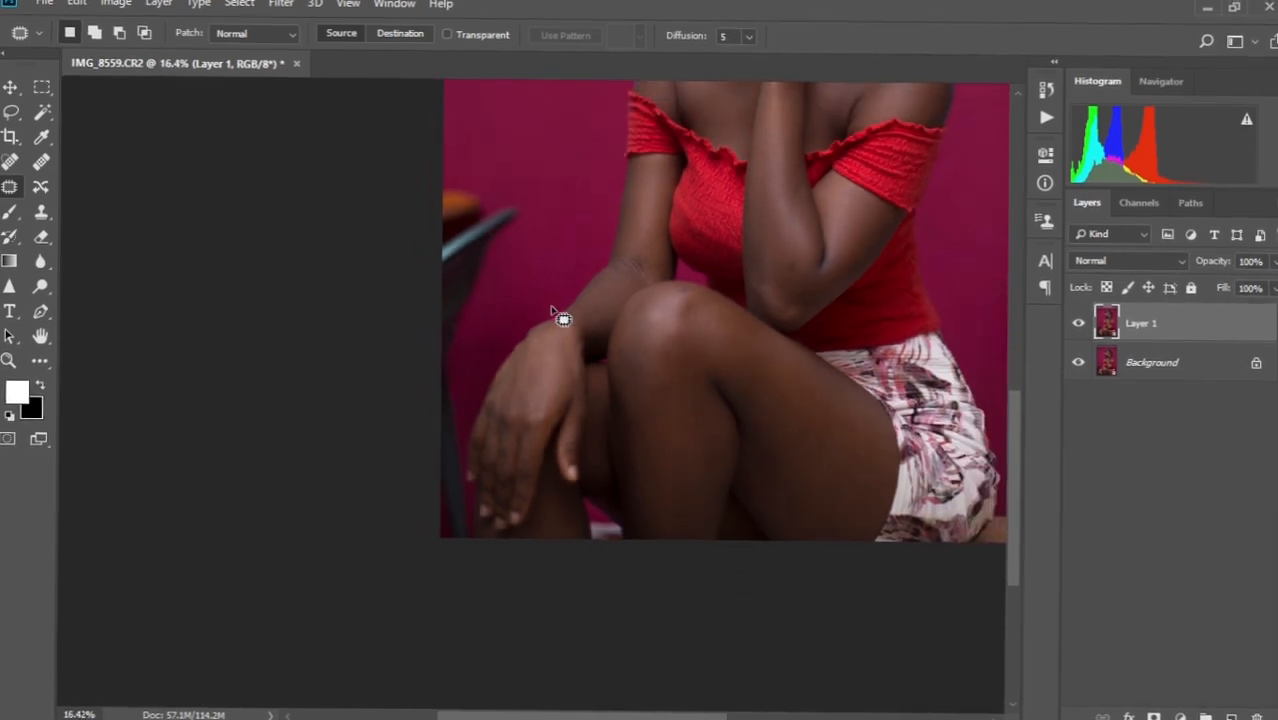
mouse_move(436, 176)
left_mouse_down()
mouse_move(519, 194)
mouse_move(539, 251)
mouse_move(485, 357)
mouse_move(465, 457)
mouse_move(482, 534)
mouse_move(468, 570)
mouse_move(391, 400)
mouse_move(499, 251)
left_mouse_up()
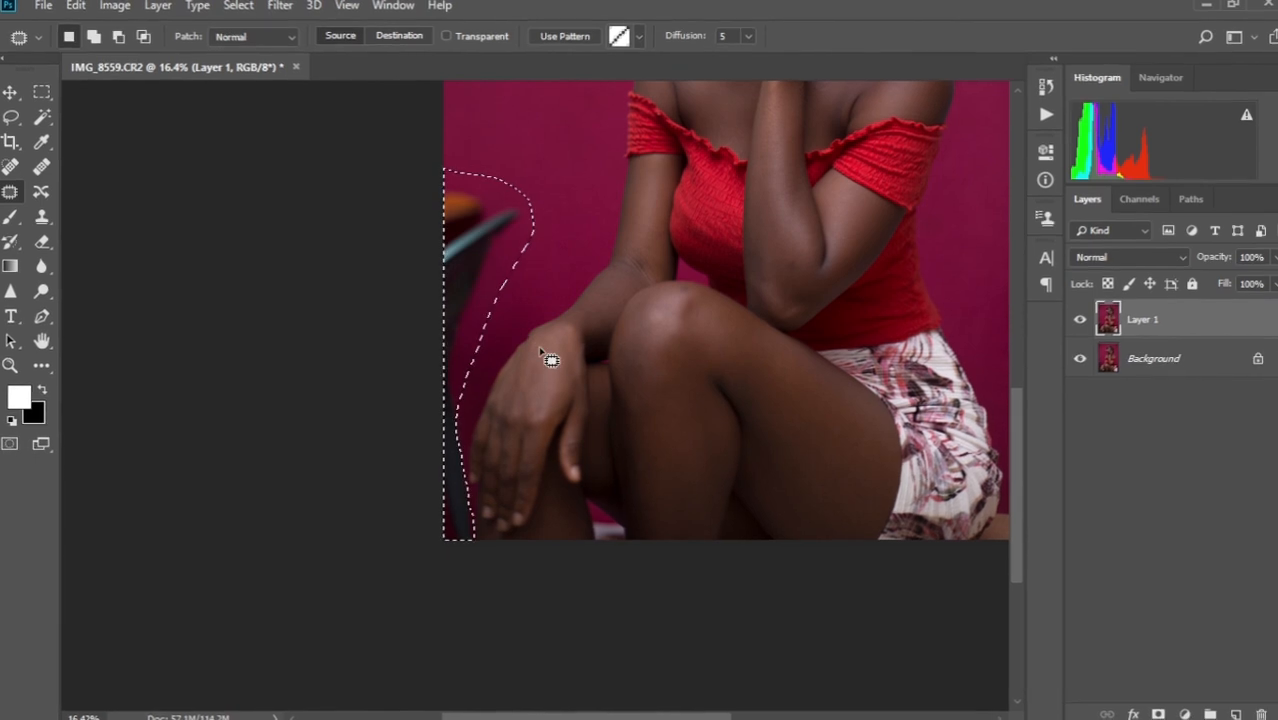
scroll(548, 357, "down", 2)
scroll(548, 357, "down", 1)
left_click_drag(408, 476, 405, 270)
key("ctrl+d")
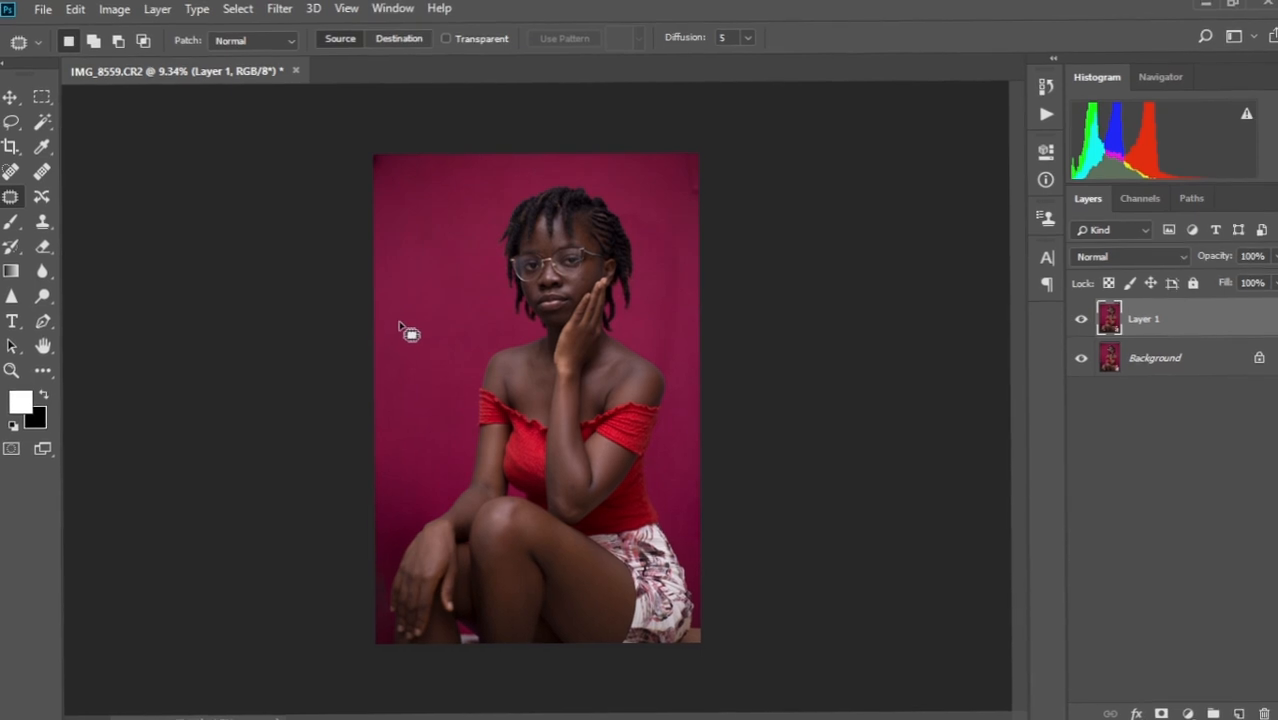
Patch the dark strip beside the hand with backdrop from above.
scroll(417, 554, "up", 6)
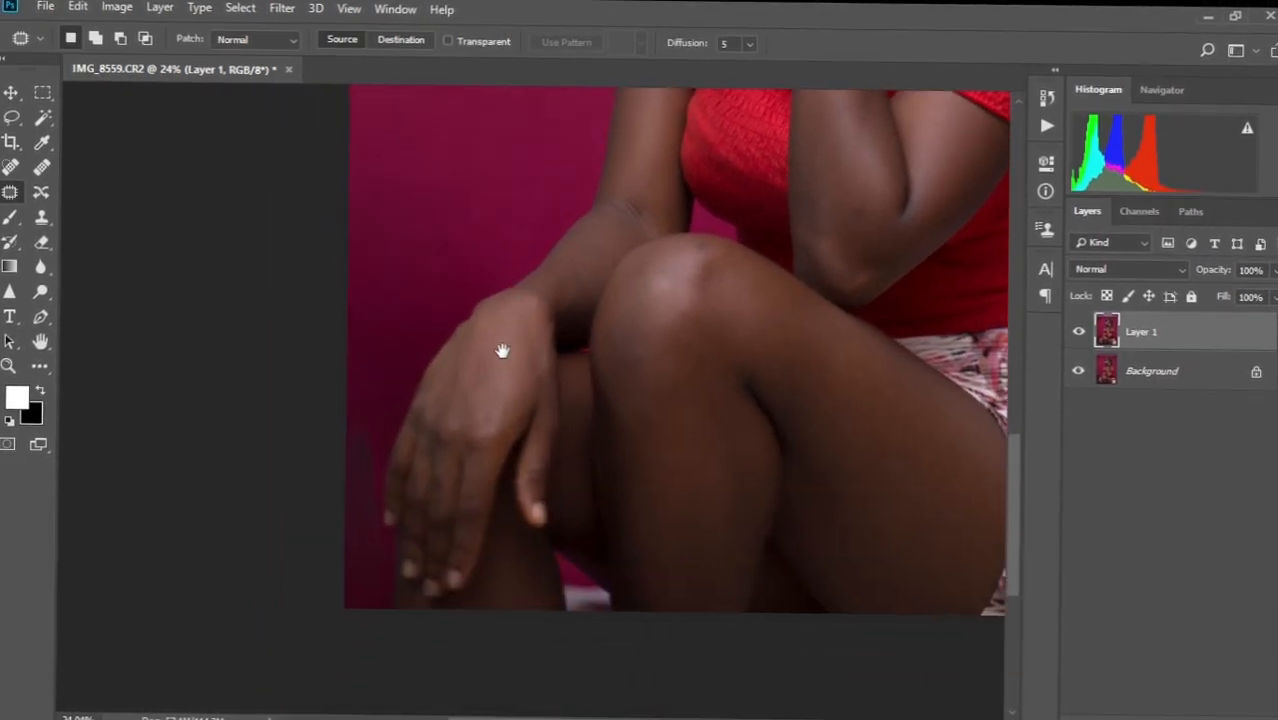
scroll(430, 505, "up", 2)
scroll(428, 506, "down", 3)
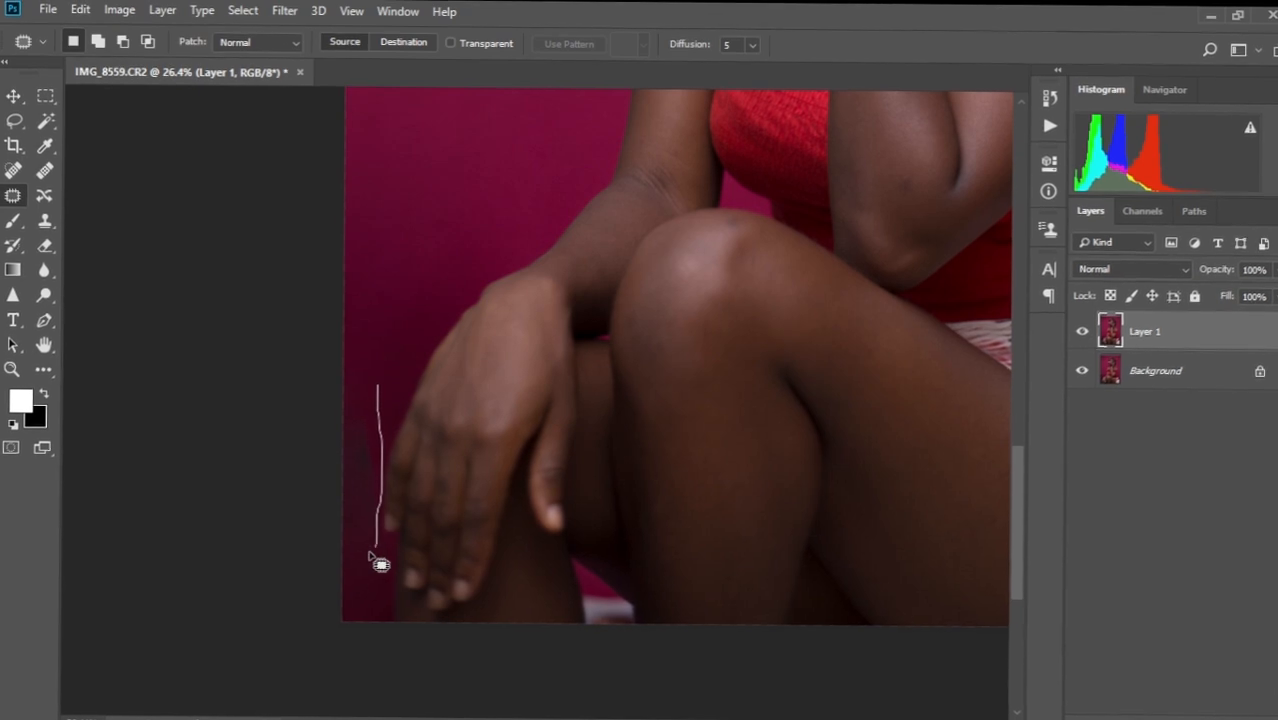
mouse_move(381, 564)
left_mouse_down()
mouse_move(348, 465)
mouse_move(352, 360)
left_mouse_up()
left_click_drag(371, 456, 369, 209)
key("ctrl+d")
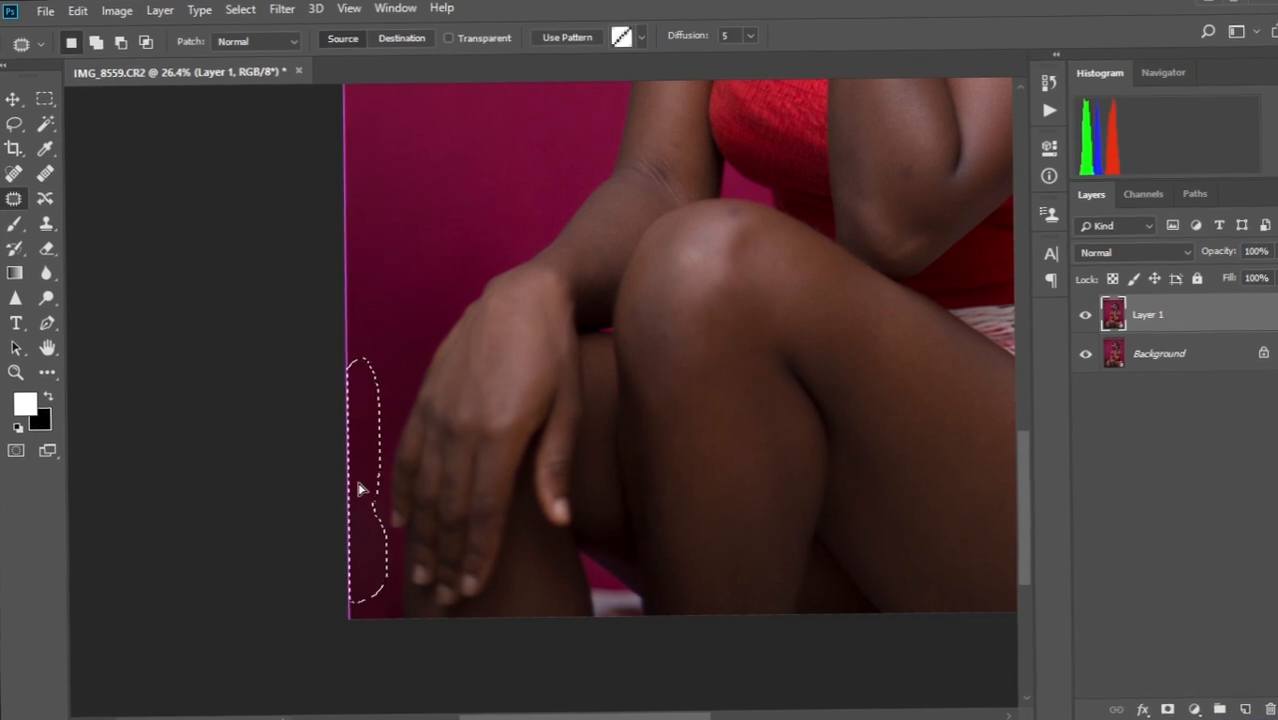
key("ctrl+d")
left_click_drag(573, 217, 510, 308)
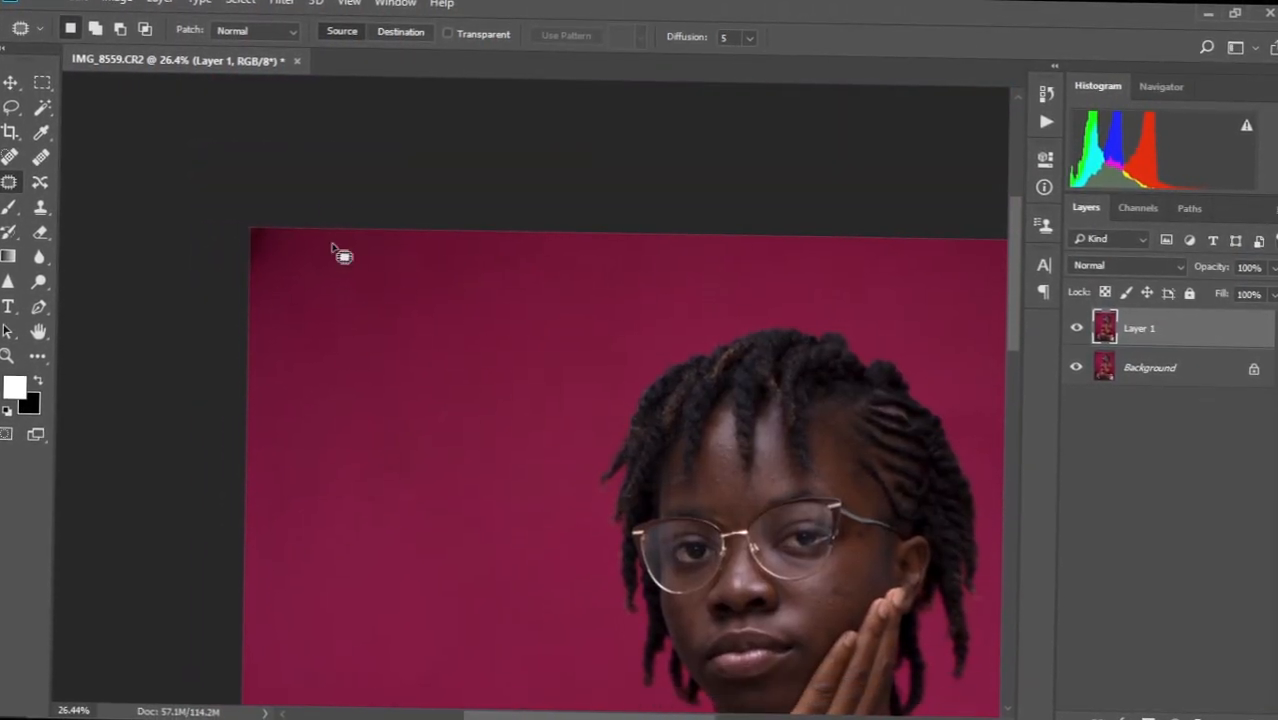
Patch a remaining left-edge area and a spot along the top edge with clean backdrop.
left_click_drag(304, 341, 479, 345)
key("ctrl+d")
left_click_drag(742, 300, 380, 229)
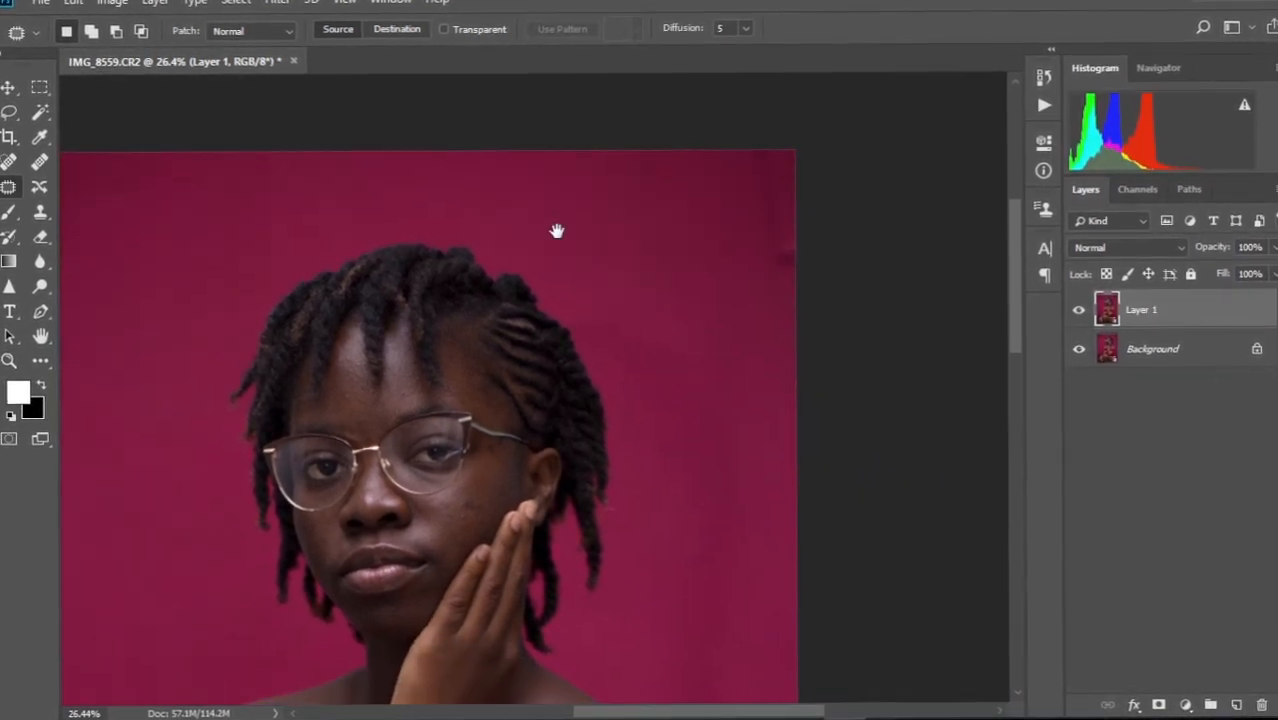
mouse_move(547, 167)
left_mouse_down()
mouse_move(778, 395)
mouse_move(796, 108)
mouse_move(485, 143)
left_mouse_up()
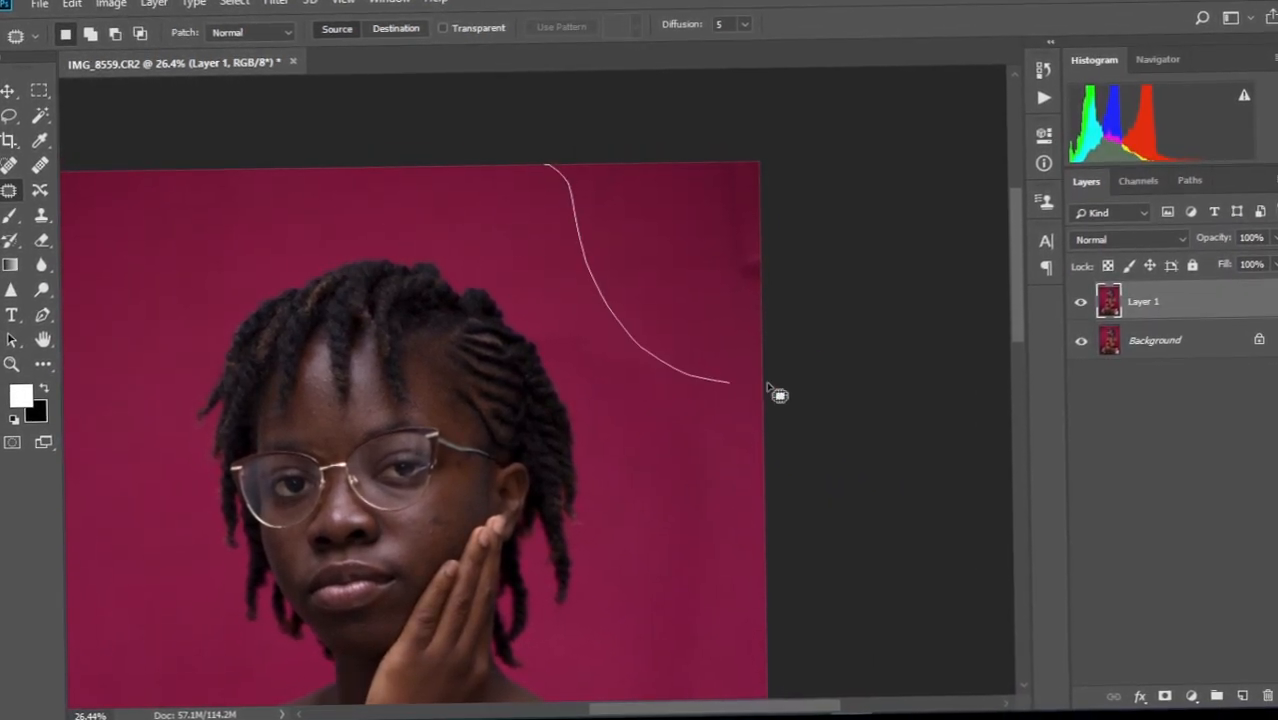
left_click_drag(699, 274, 699, 428)
key("ctrl+d")
Fit the whole portrait in the window, zoomed out to about 10%.
key("ctrl+0")
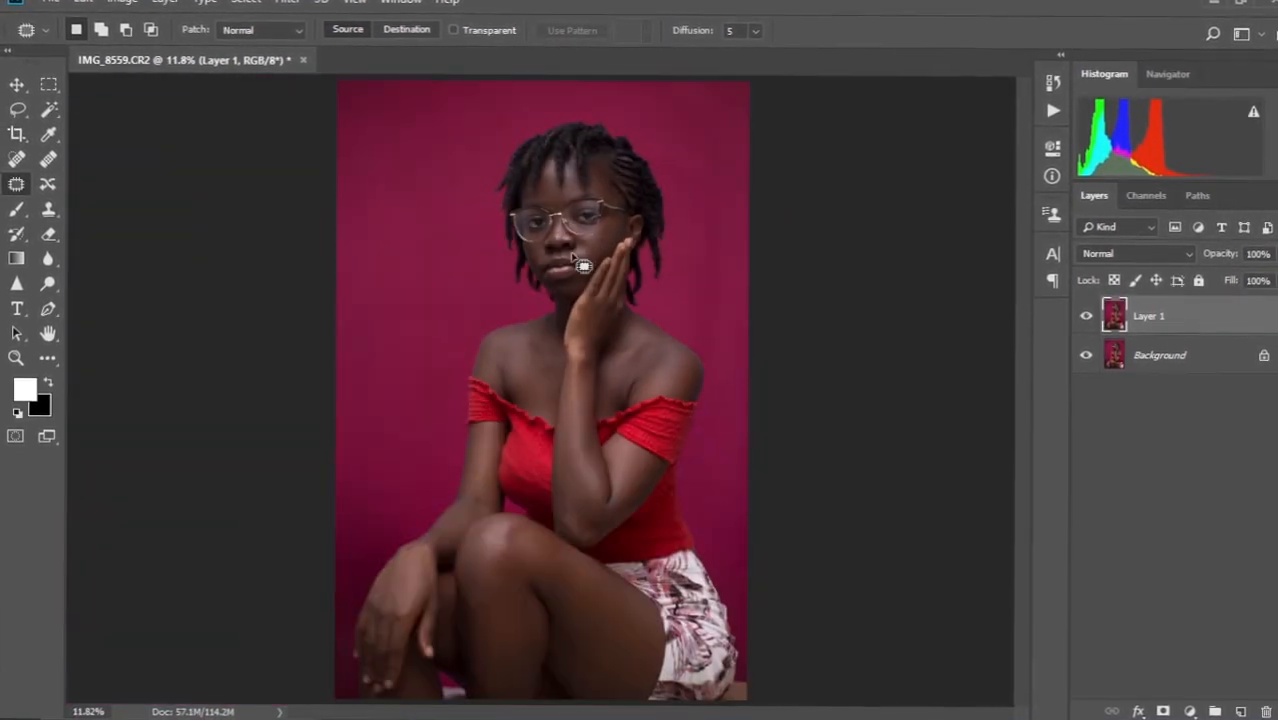
scroll(571, 278, "down", 2)
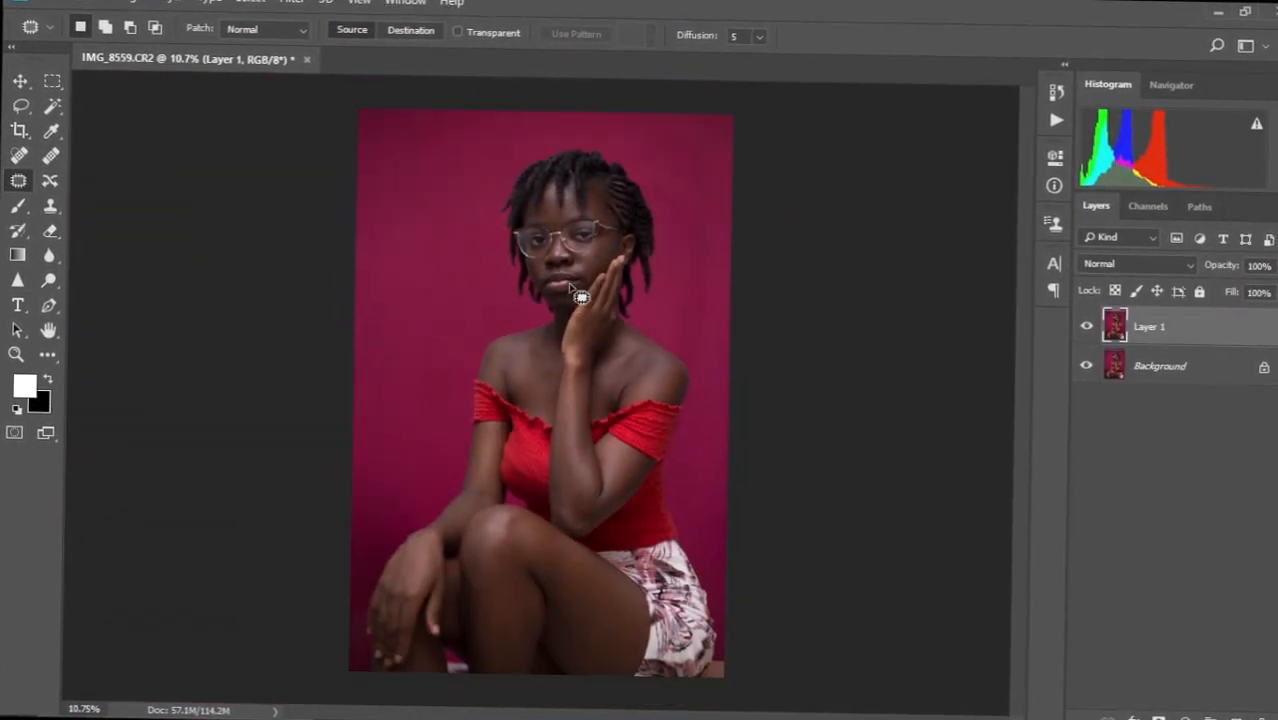
scroll(580, 297, "up", 6)
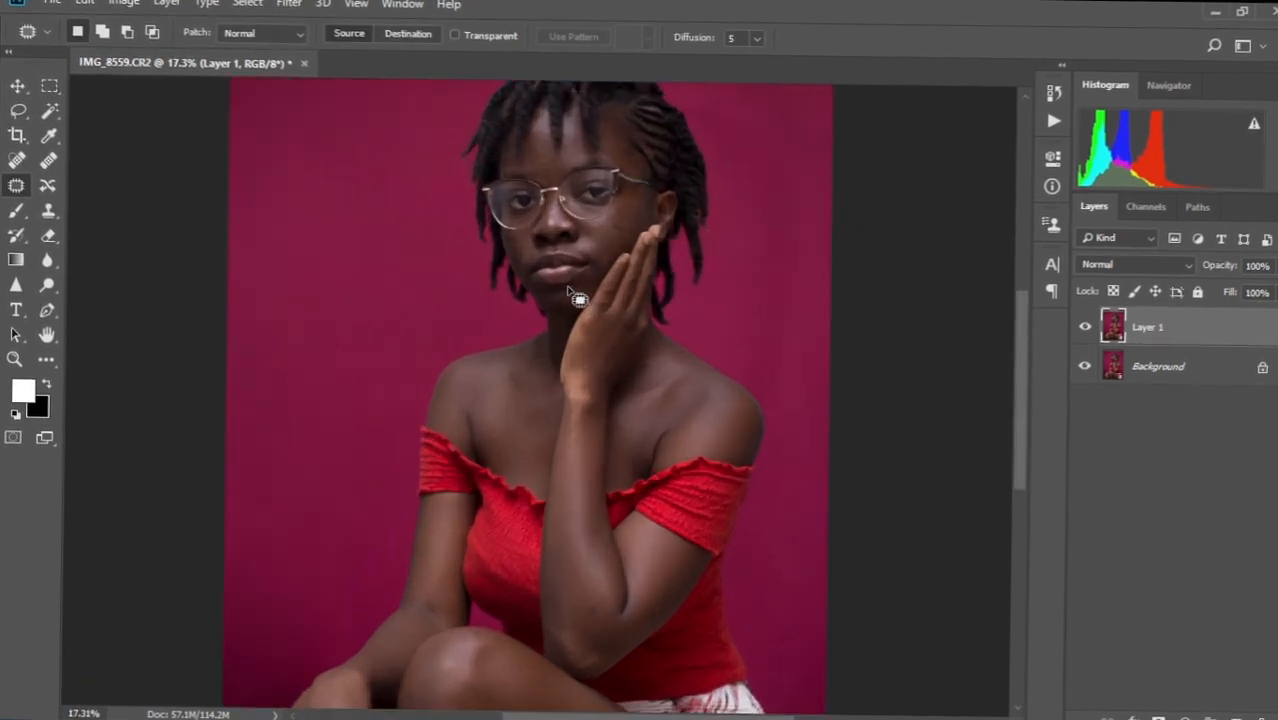
scroll(573, 296, "down", 4)
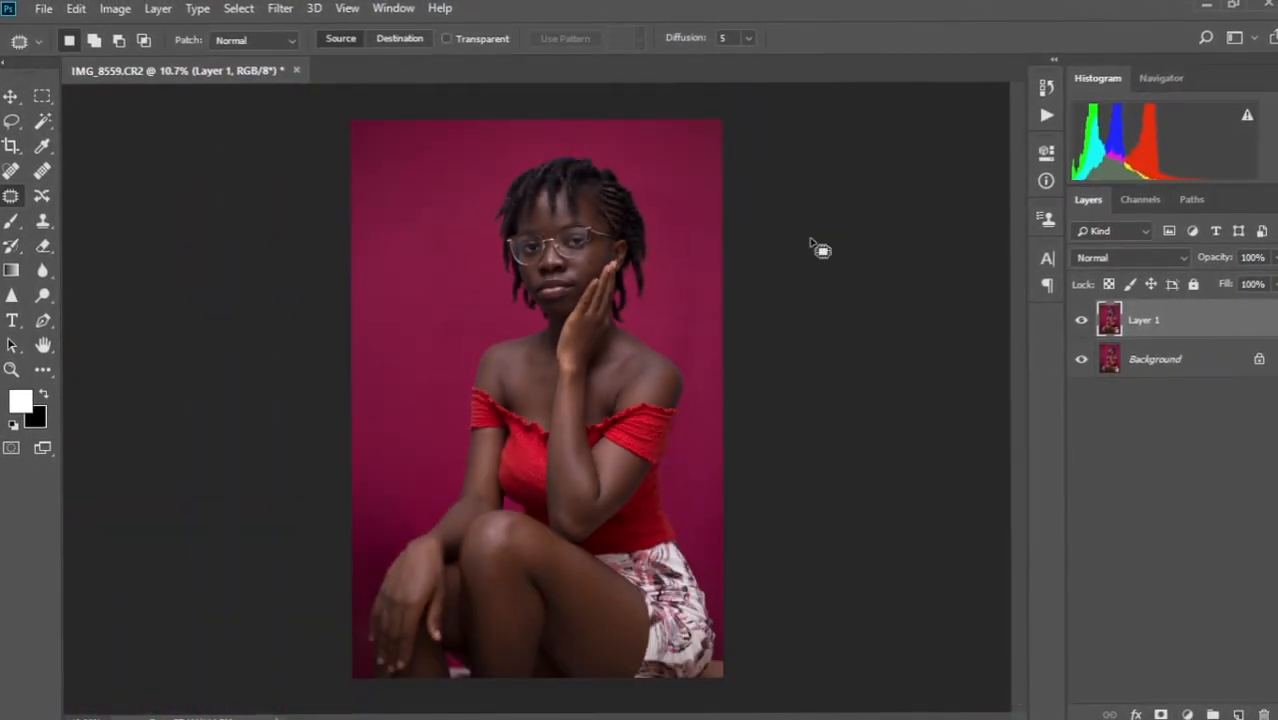
scroll(540, 325, "down", 1)
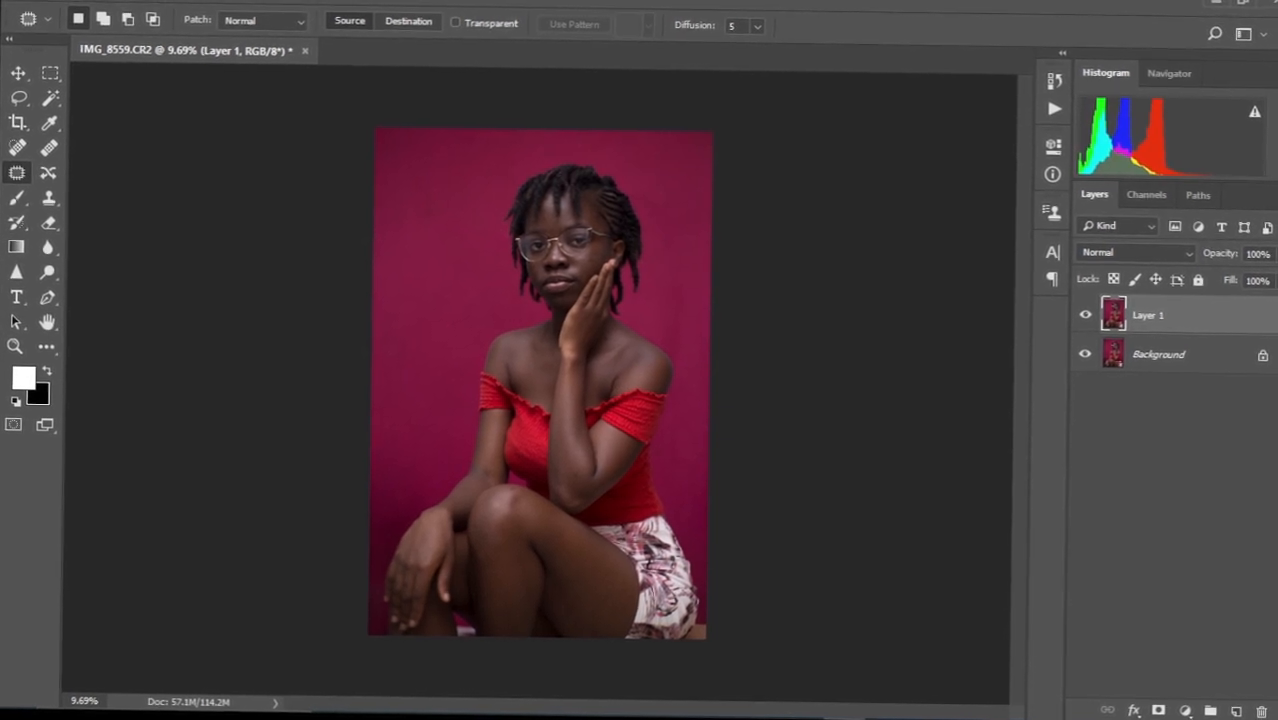
Select the woman automatically with Select > Subject.
left_click(259, 1)
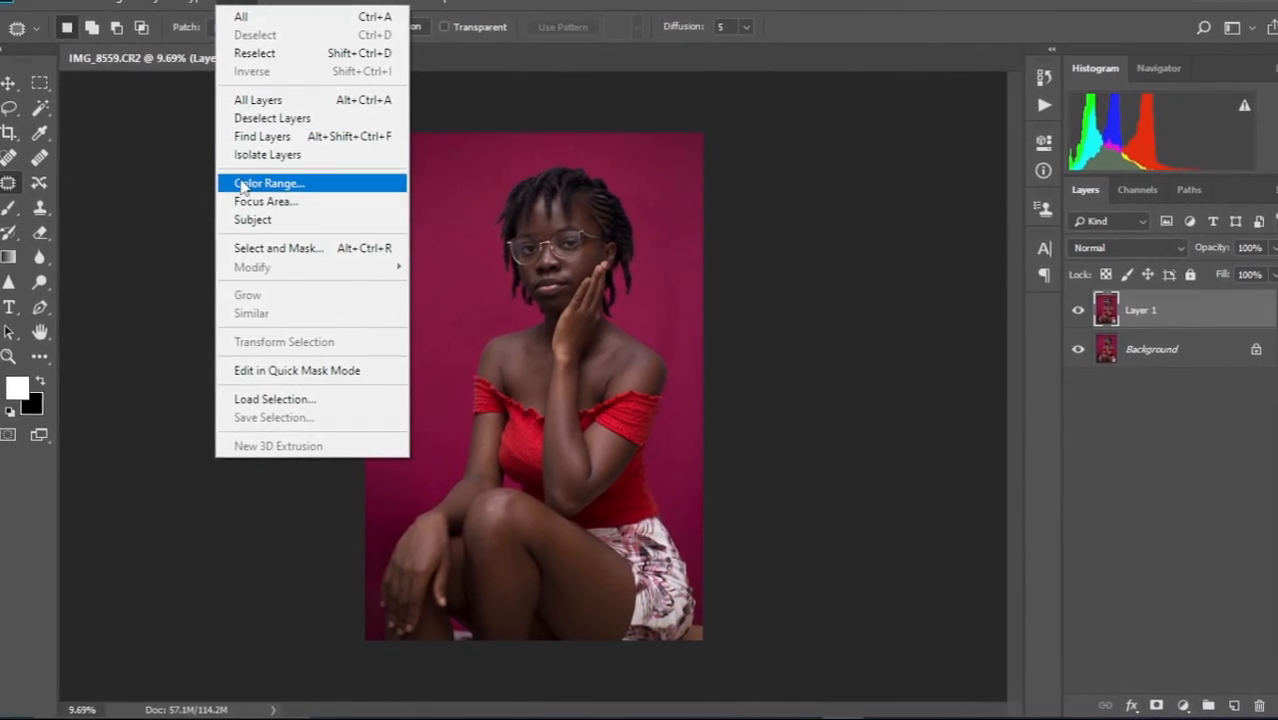
left_click(281, 230)
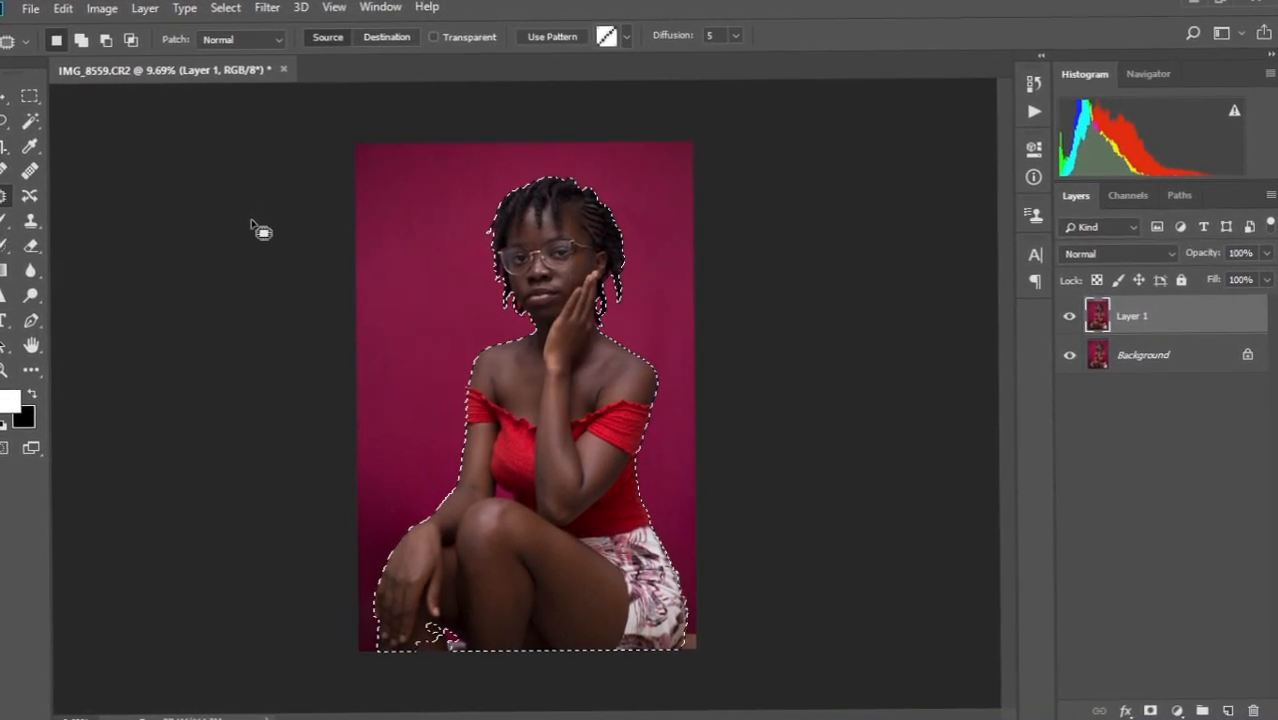
scroll(432, 645, "up", 5)
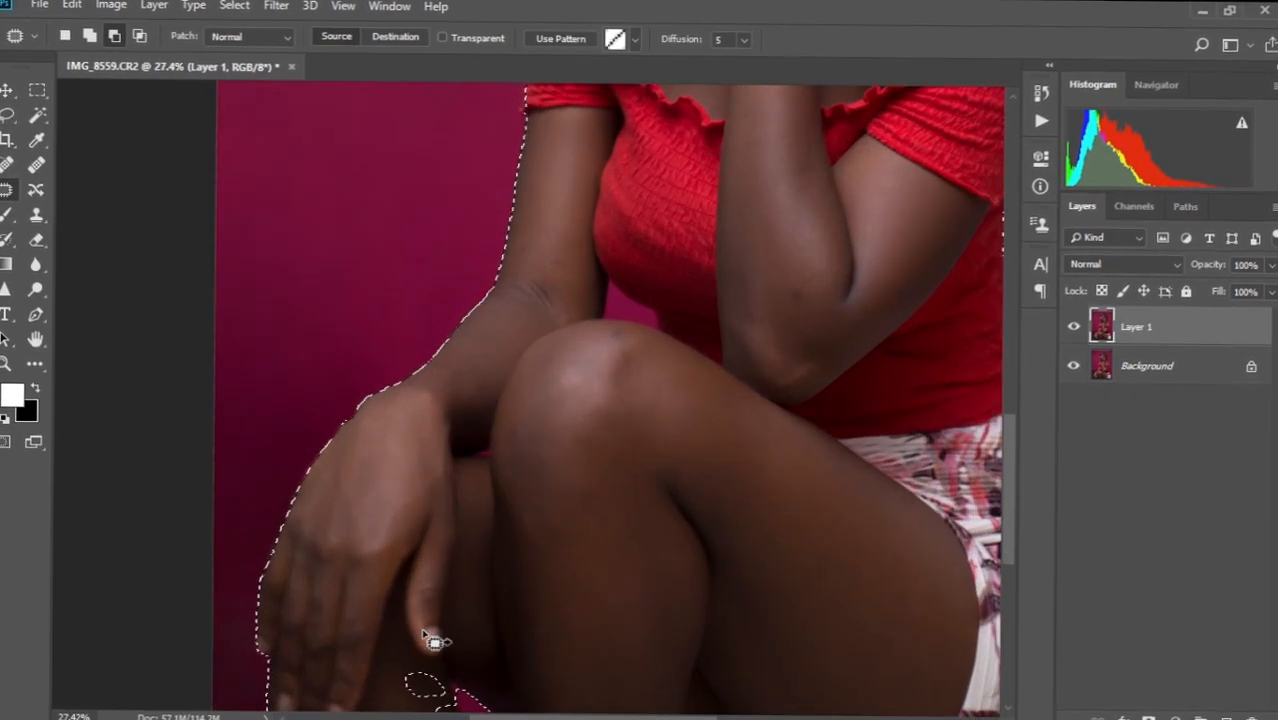
scroll(516, 357, "down", 6)
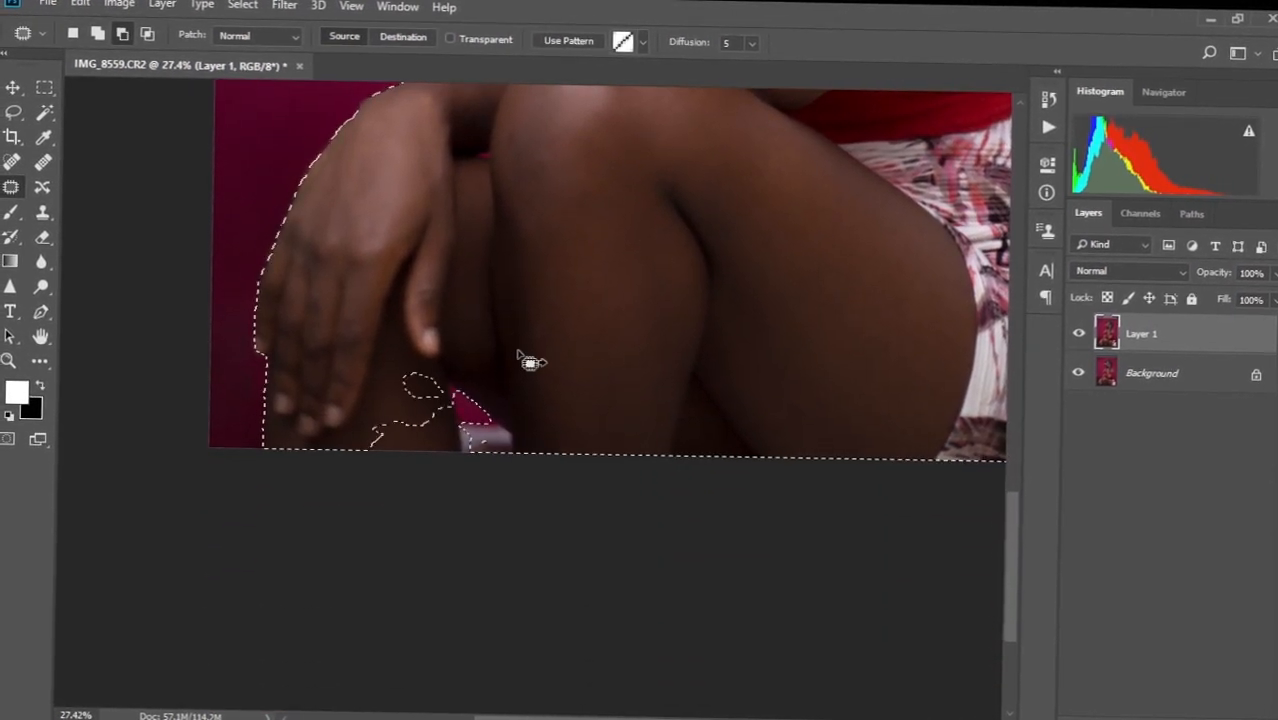
Use the Lasso to trim the backdrop gap by her knee from the selection.
key("l")
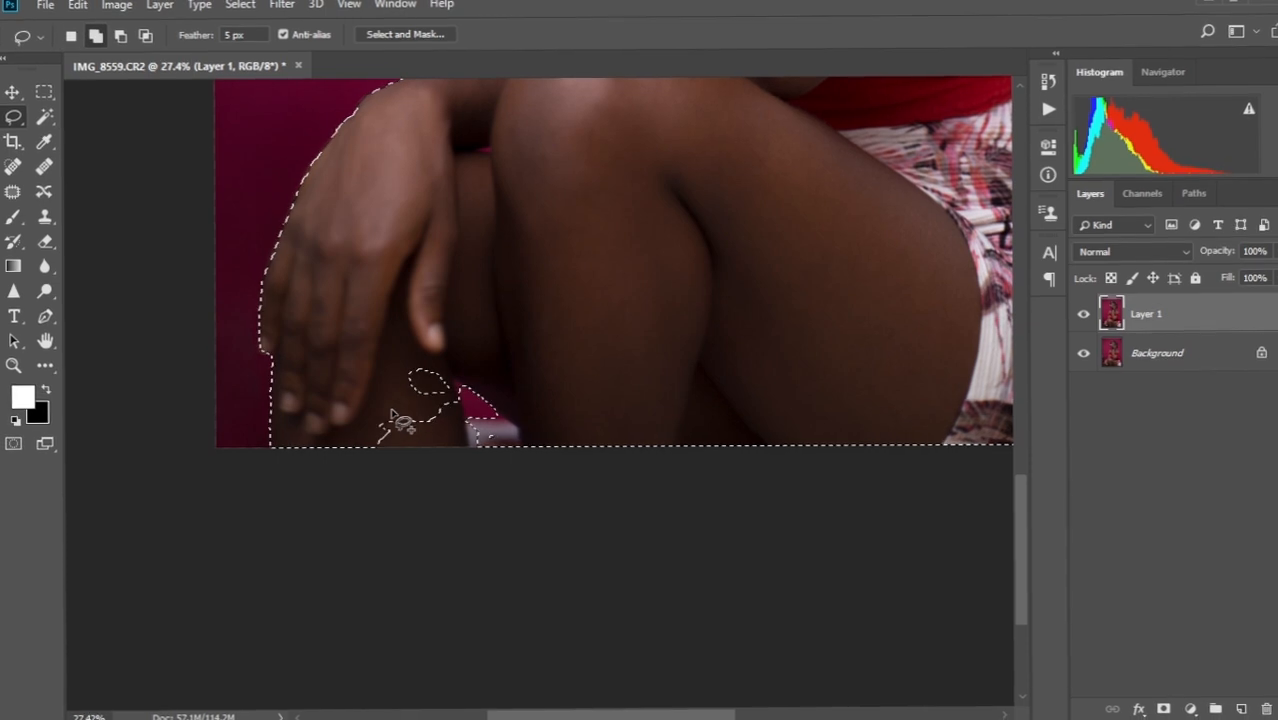
mouse_move(383, 384)
left_mouse_down()
mouse_move(379, 466)
mouse_move(448, 477)
mouse_move(472, 466)
left_mouse_up()
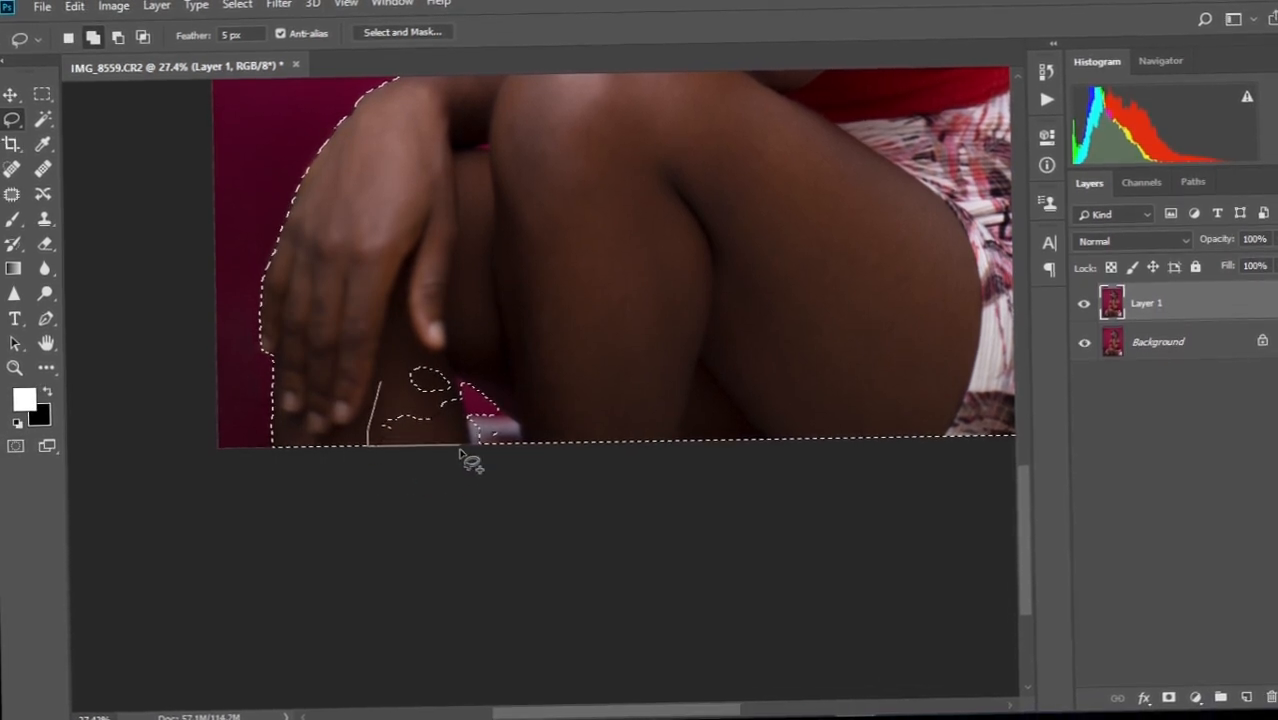
left_click_drag(446, 362, 428, 479)
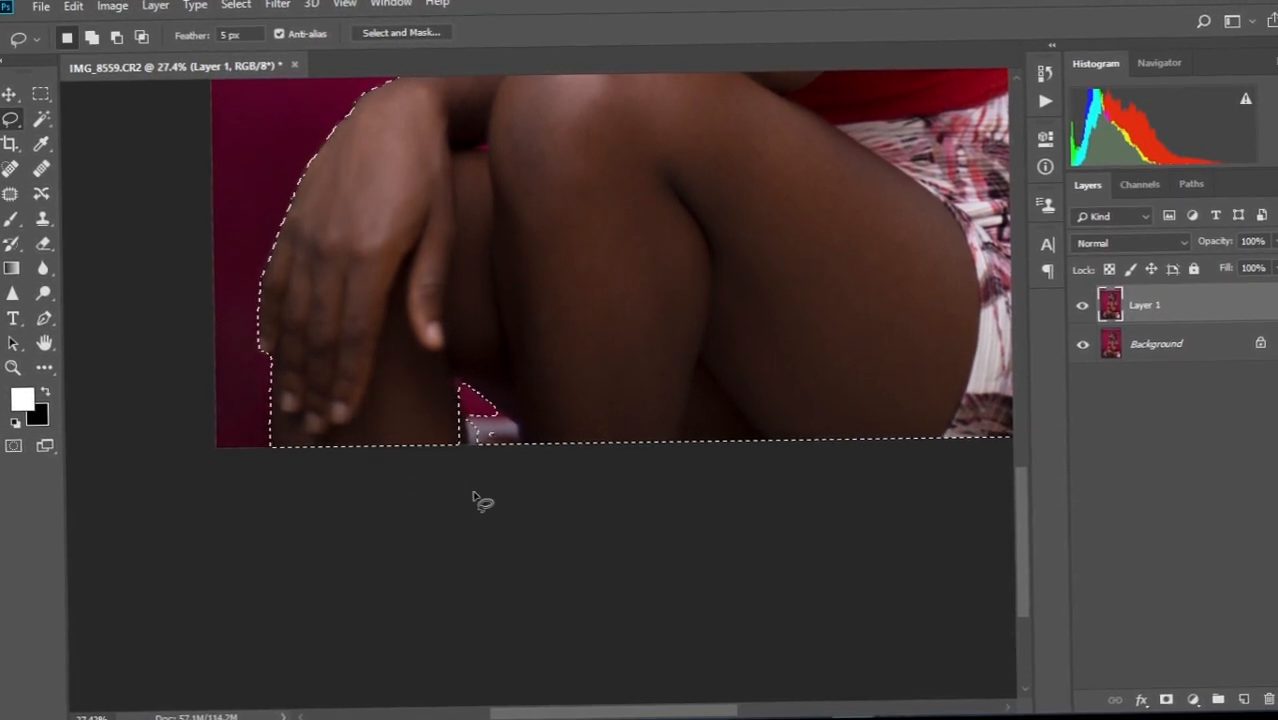
scroll(485, 488, "up", 2)
scroll(490, 493, "up", 2)
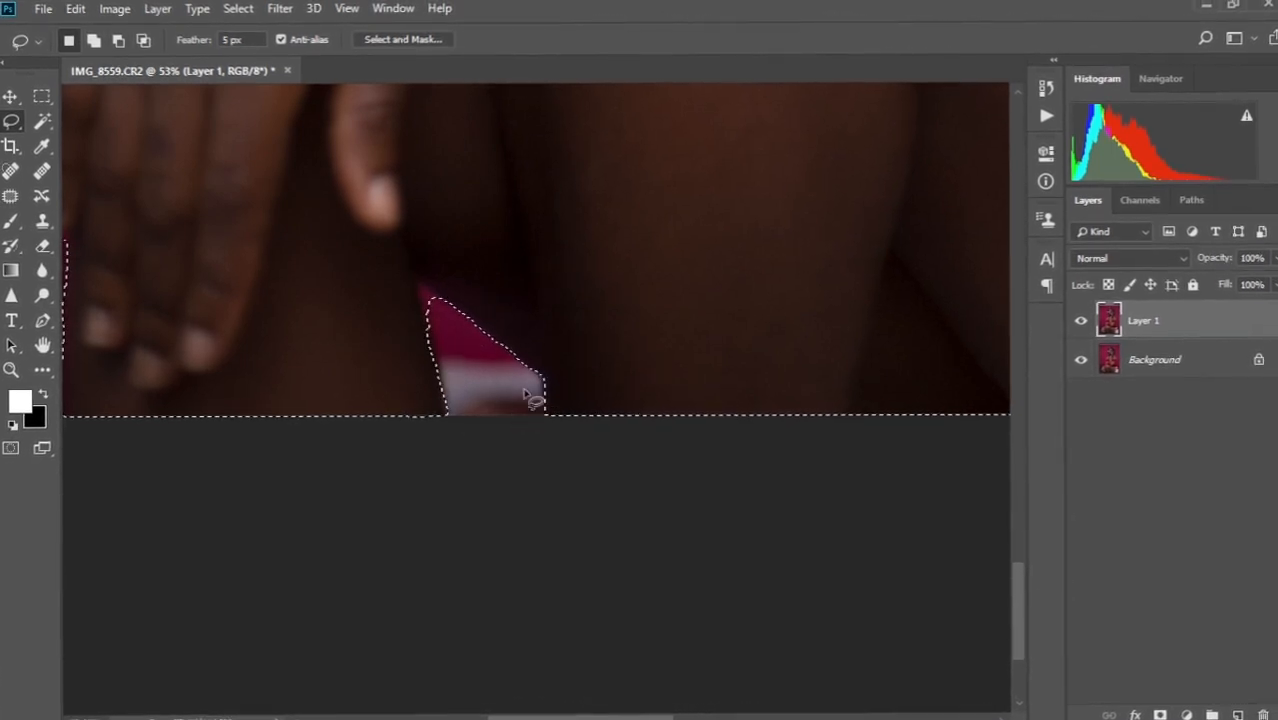
scroll(430, 372, "up", 3)
left_click_drag(456, 259, 479, 371)
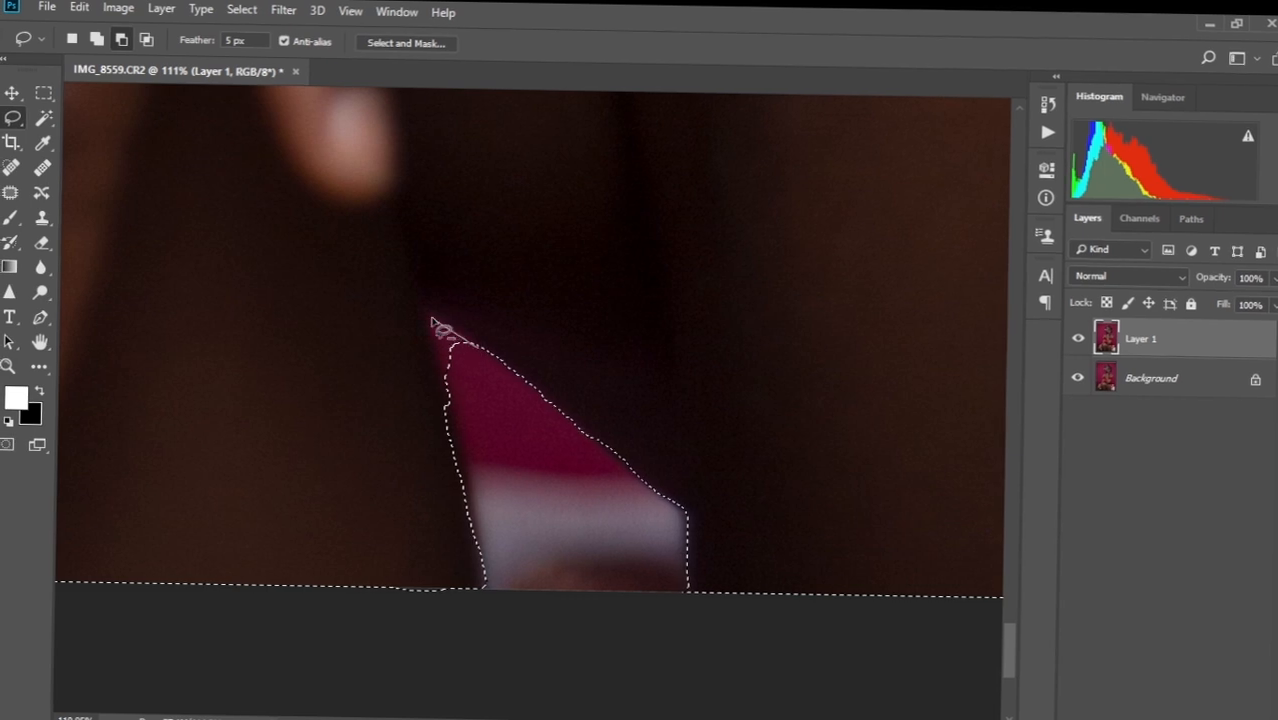
mouse_move(437, 325)
left_mouse_down()
mouse_move(463, 386)
mouse_move(482, 352)
mouse_move(465, 378)
left_mouse_up()
scroll(513, 422, "down", 4)
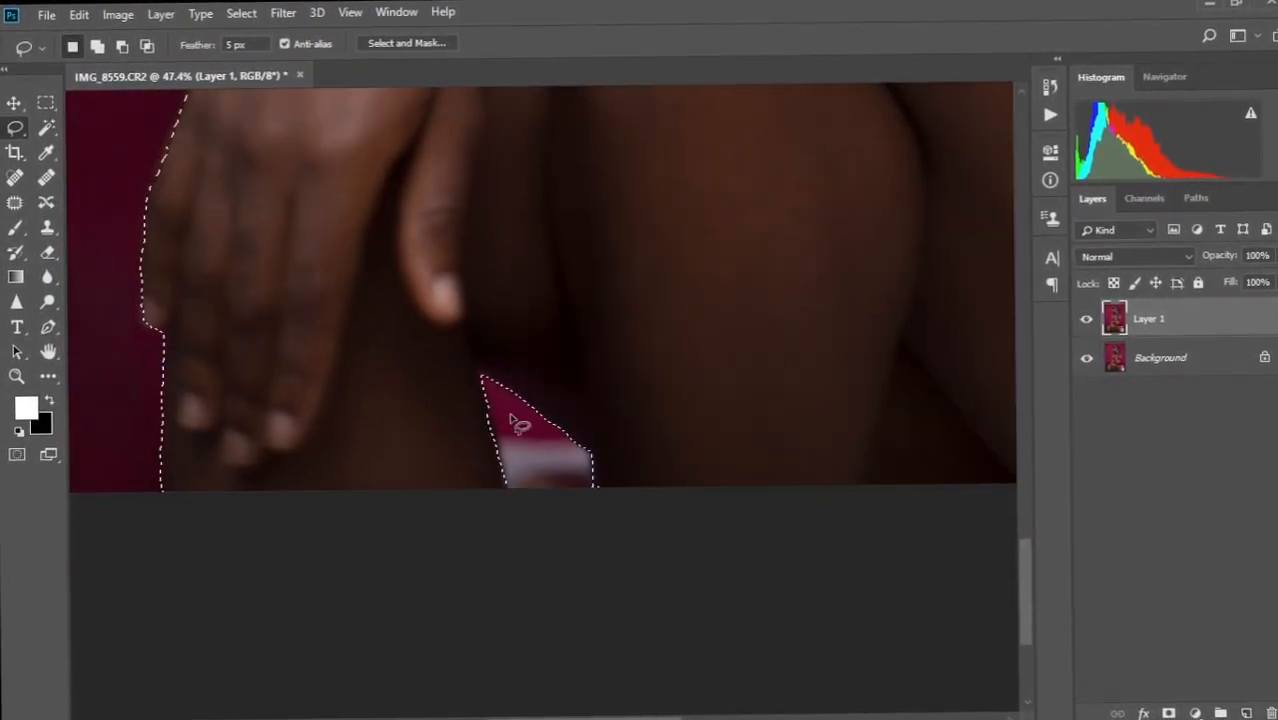
scroll(513, 422, "down", 5)
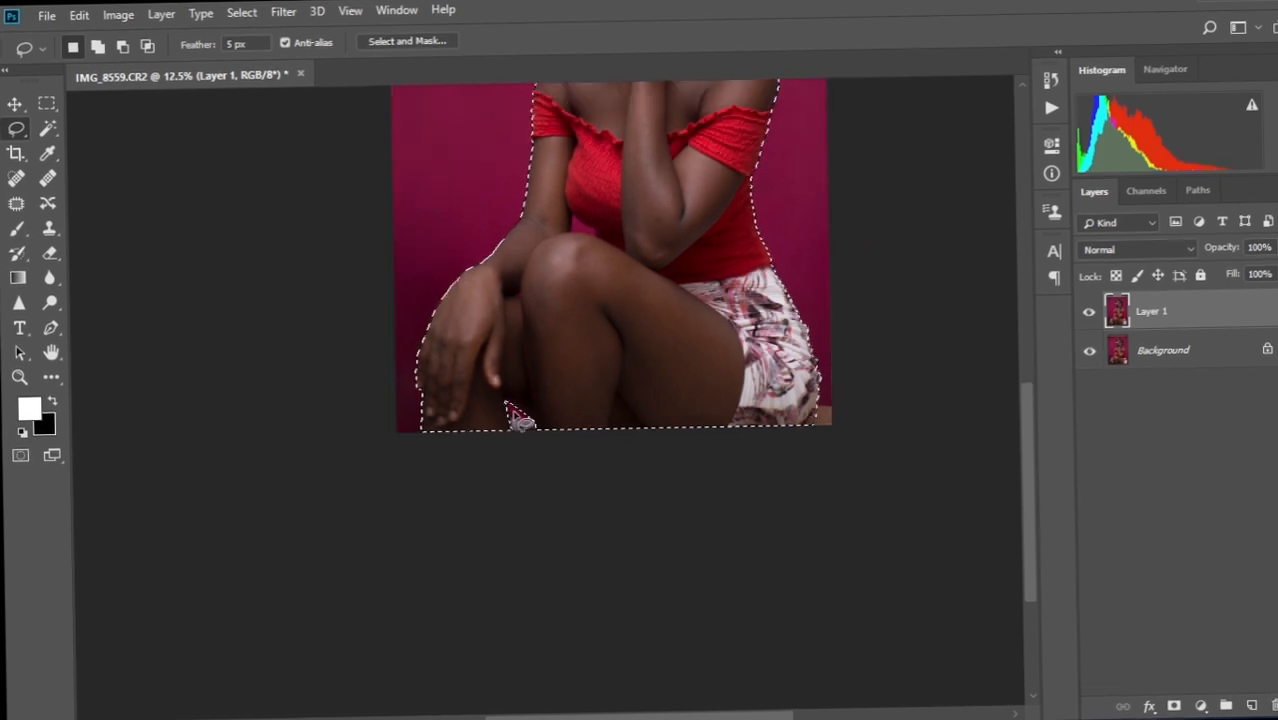
scroll(712, 650, "up", 2)
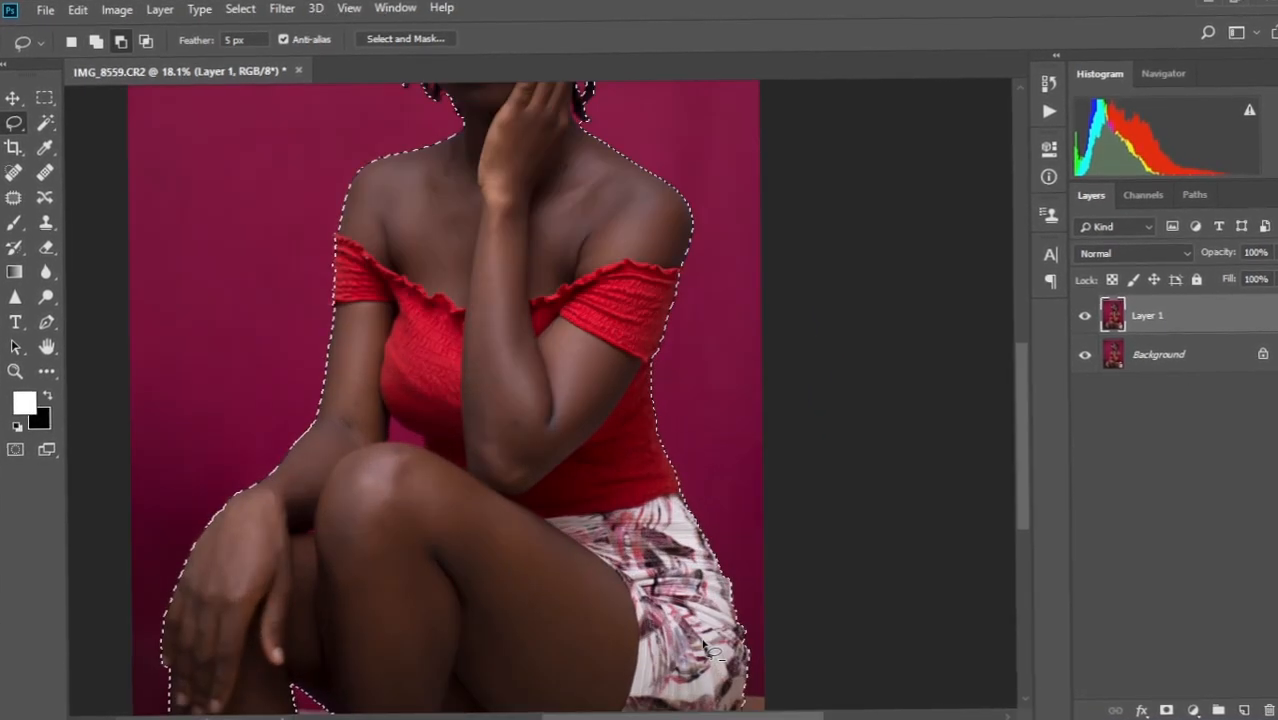
scroll(712, 650, "up", 4)
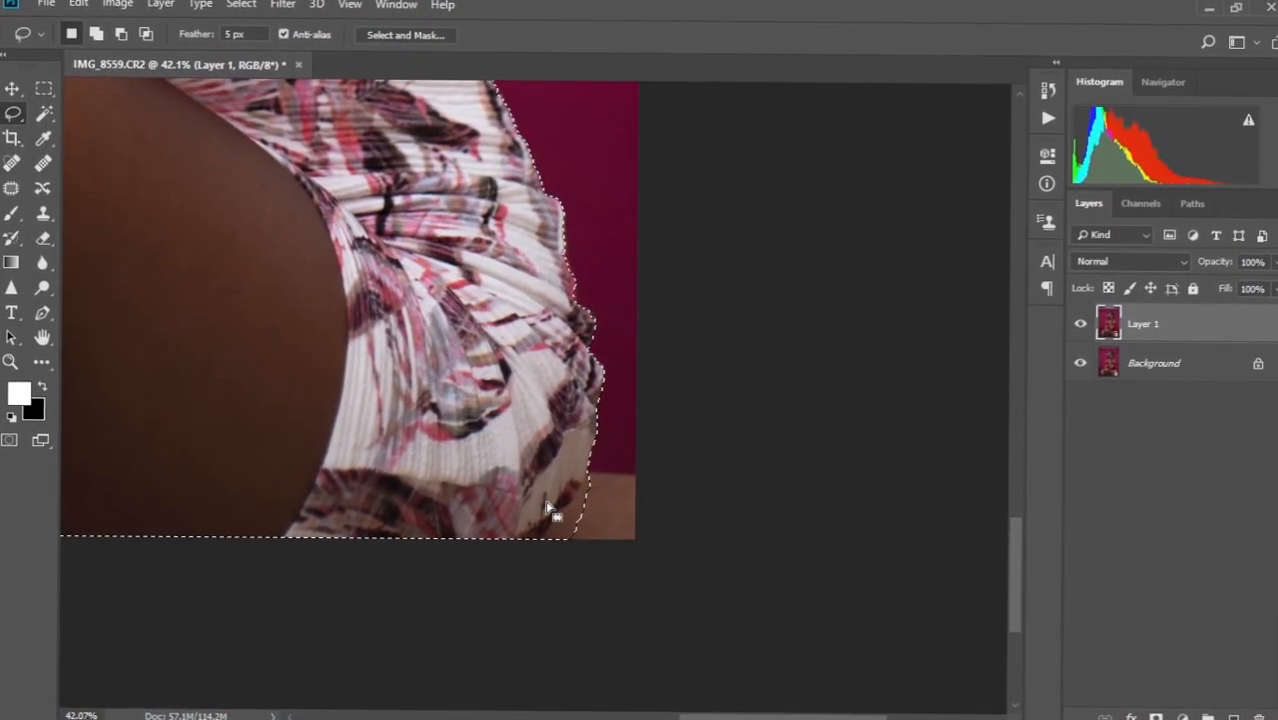
Add the floor patch beside the skirt to the selection and fit the figure on screen.
key("shift")
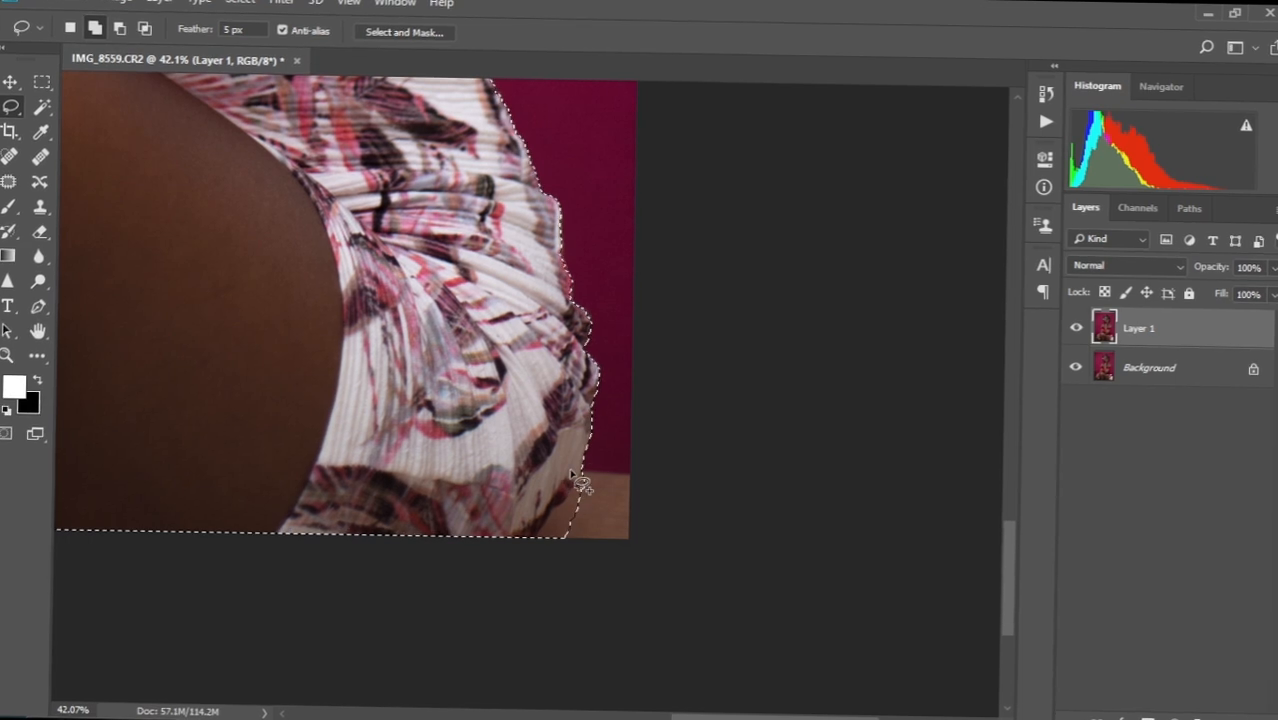
mouse_move(580, 484)
left_mouse_down()
mouse_move(650, 489)
mouse_move(648, 545)
mouse_move(553, 548)
mouse_move(528, 478)
mouse_move(540, 464)
left_mouse_up()
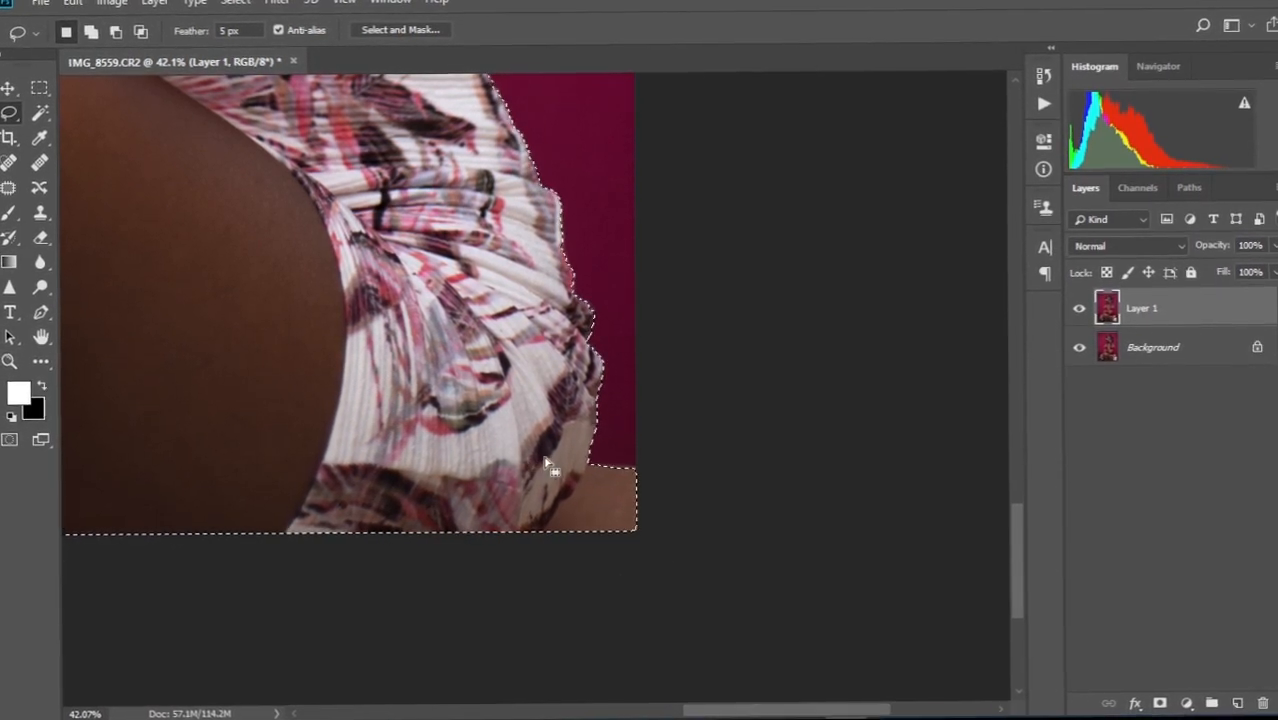
scroll(545, 470, "down", 5)
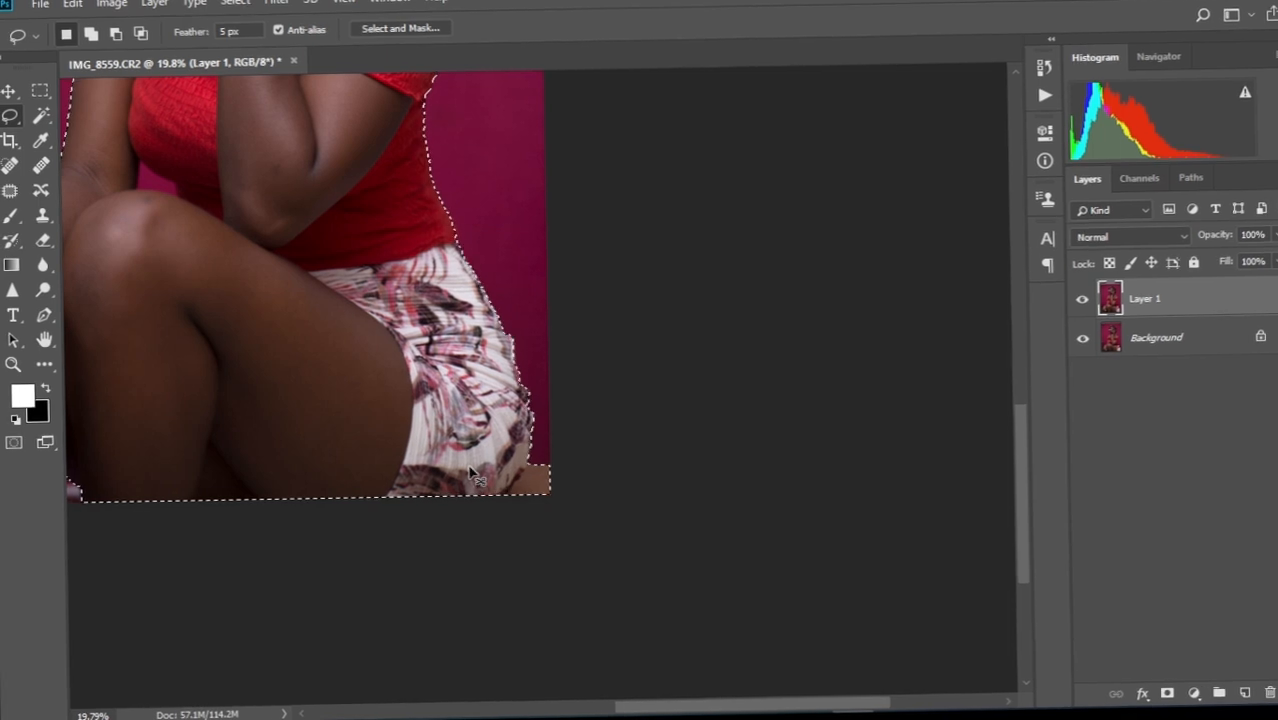
key("ctrl+0")
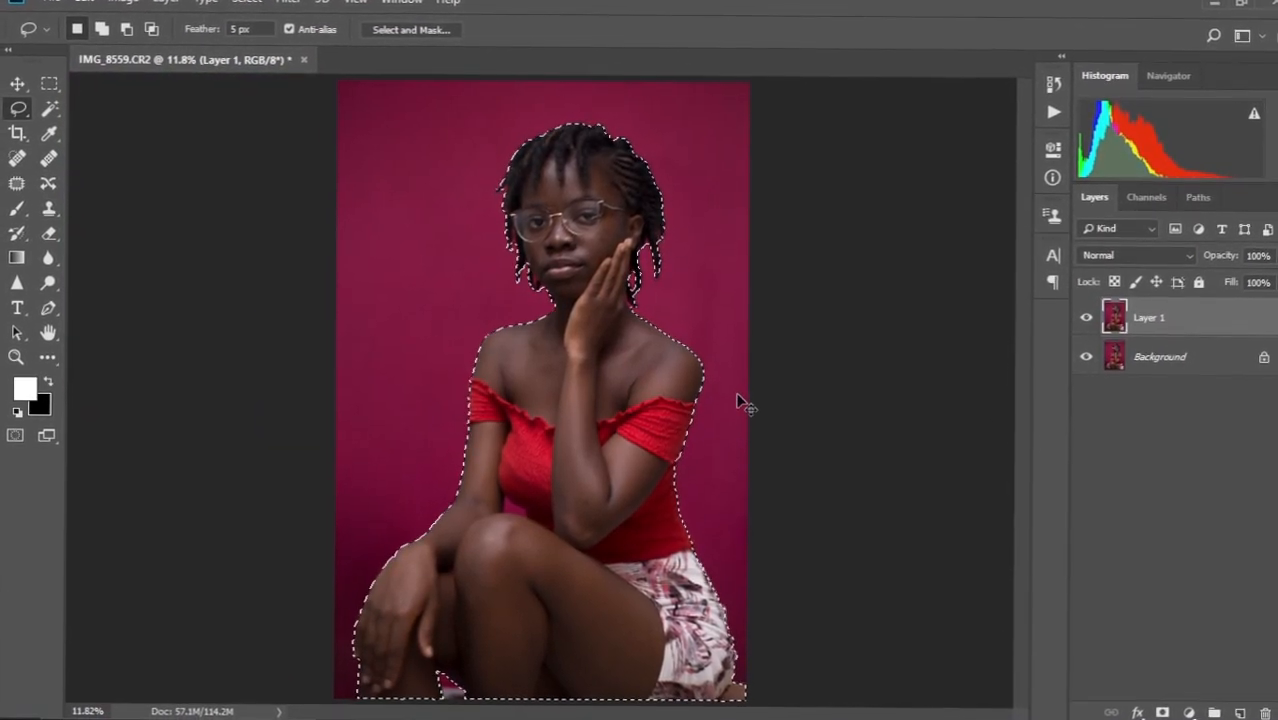
Copy the woman onto new Layer 2 and view the cut-out alone on transparency.
key("ctrl+shift+alt+n")
key("ctrl+d")
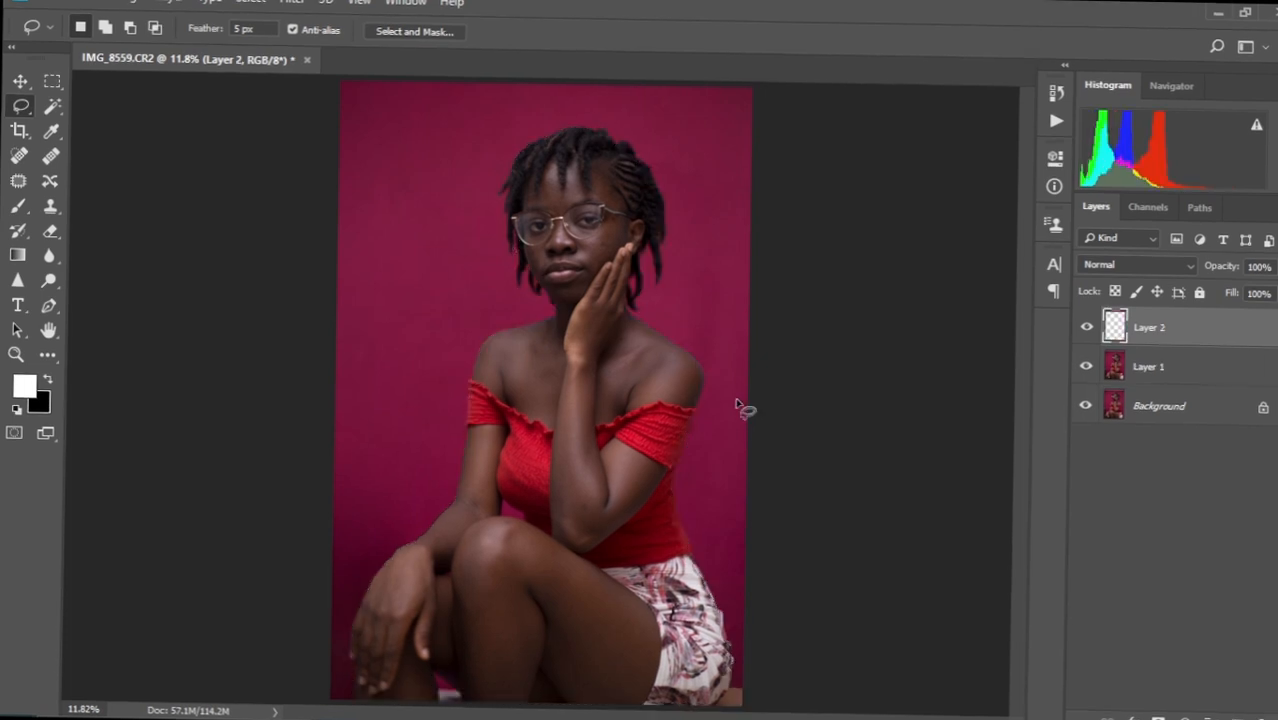
left_click(1086, 368)
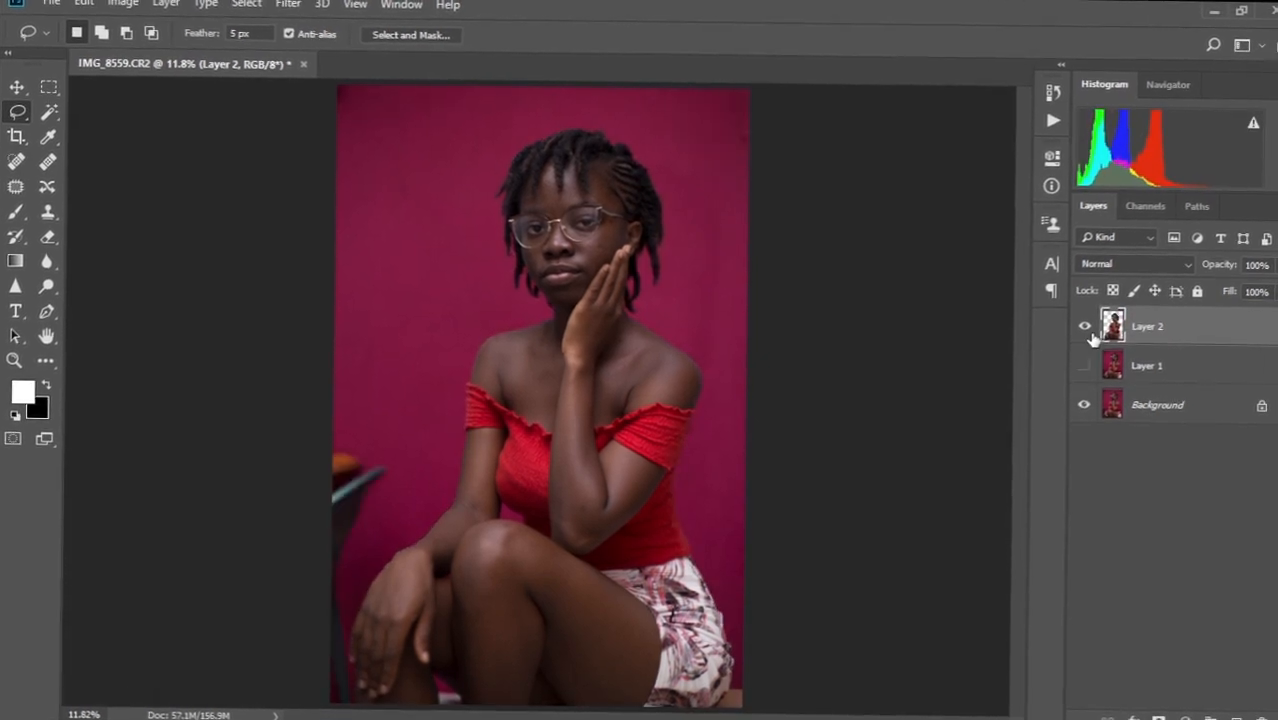
left_click(1080, 368)
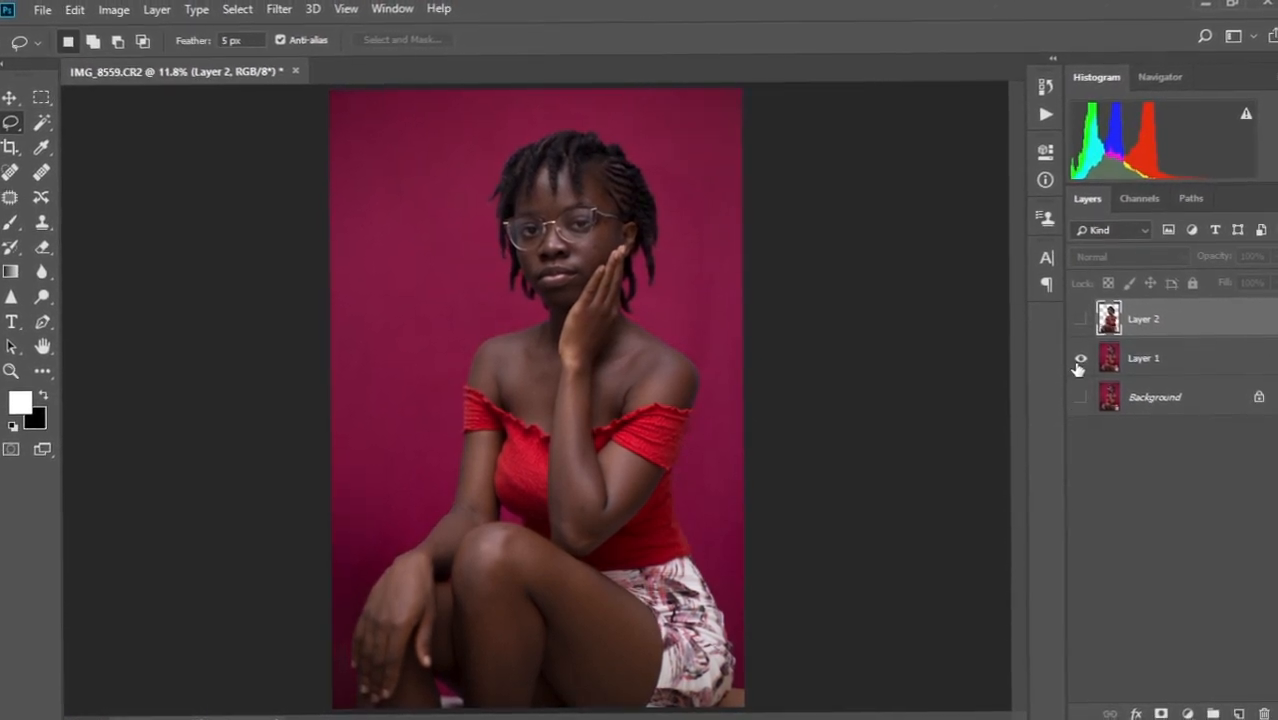
left_click(1080, 358)
left_click(1080, 318)
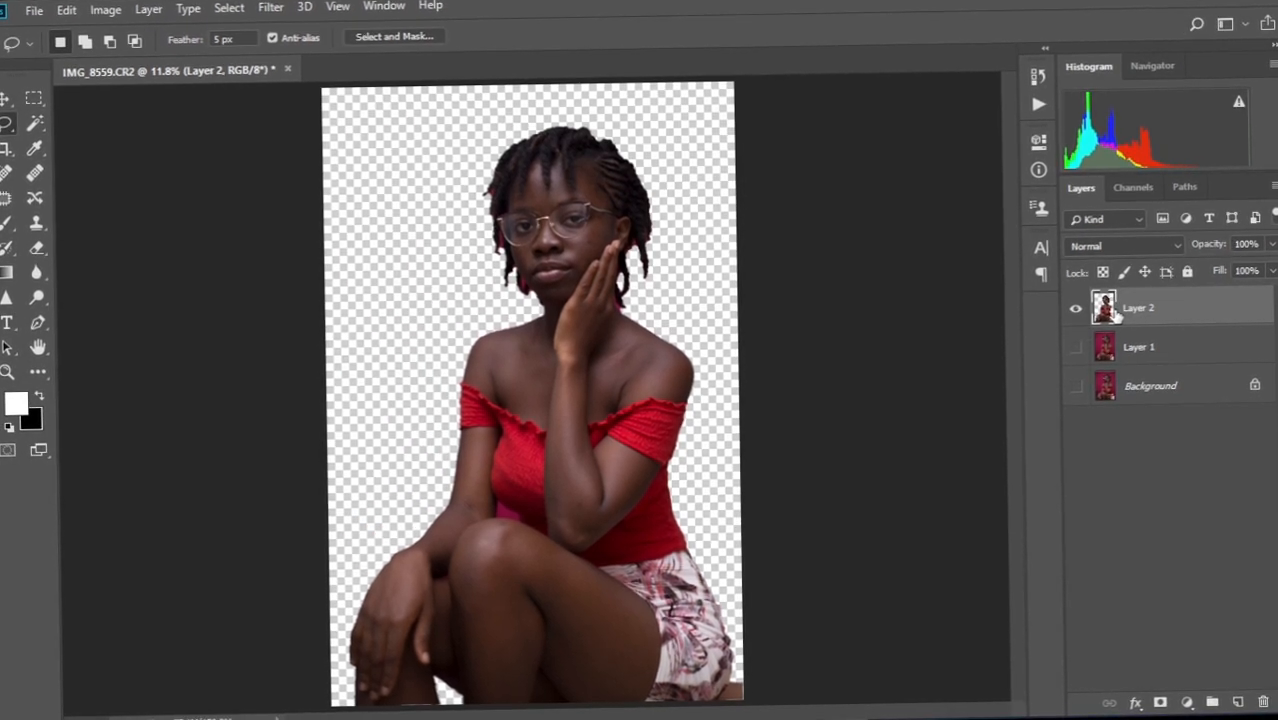
Turn Layer 1 and Background back on, then load Layer 2's outline as a selection.
left_click(1074, 347)
left_click(1076, 388)
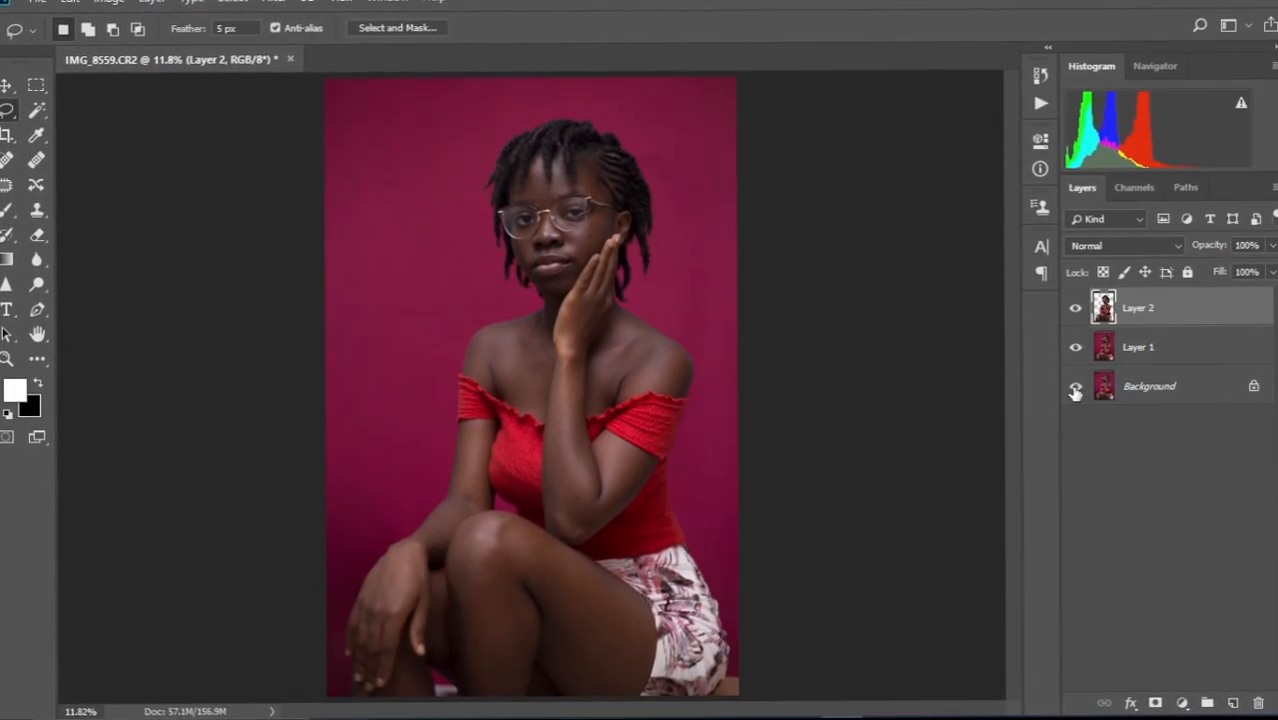
left_click(1106, 316)
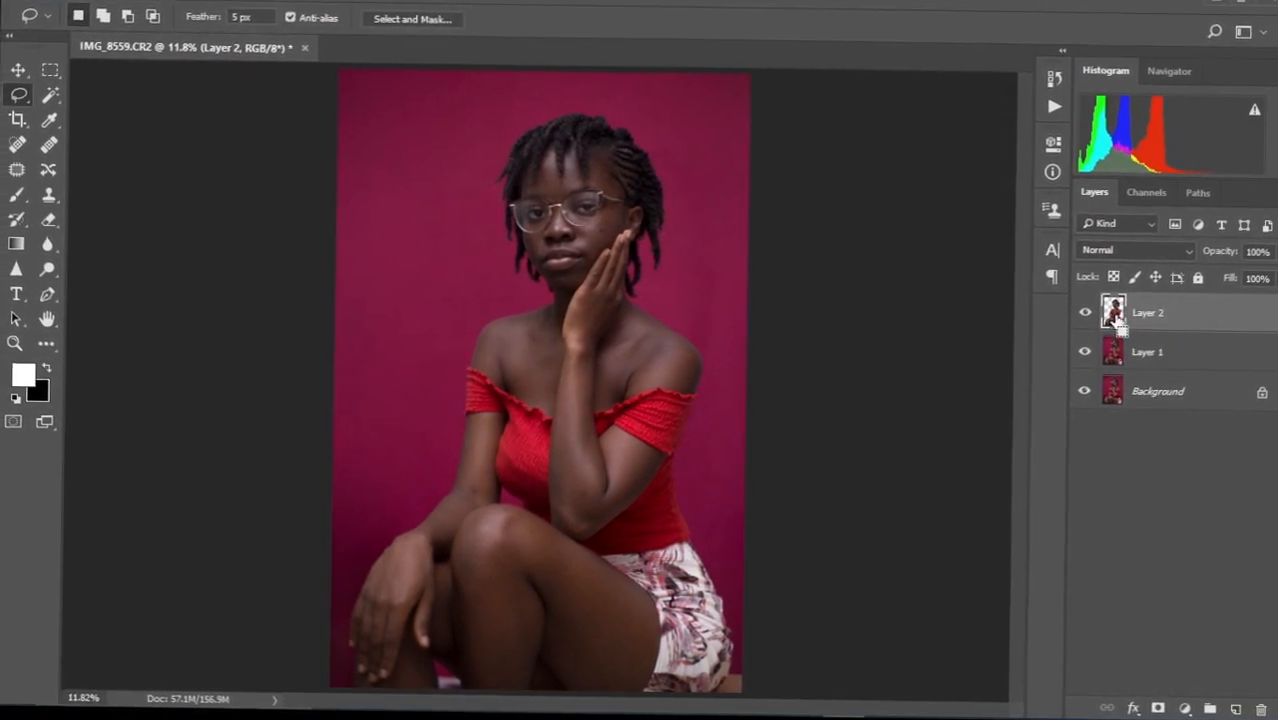
left_click(1111, 310, "ctrl")
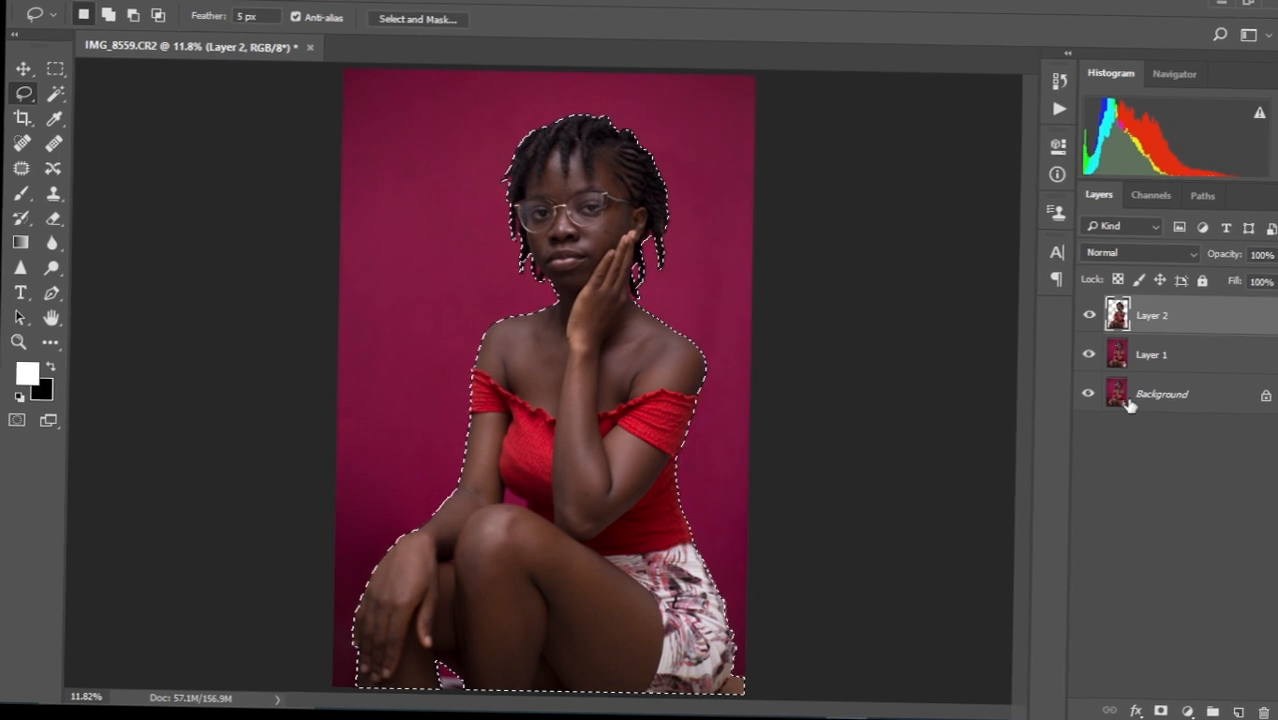
On Layer 1, invert the selection and copy the backdrop onto new Layer 3.
left_click(1142, 353)
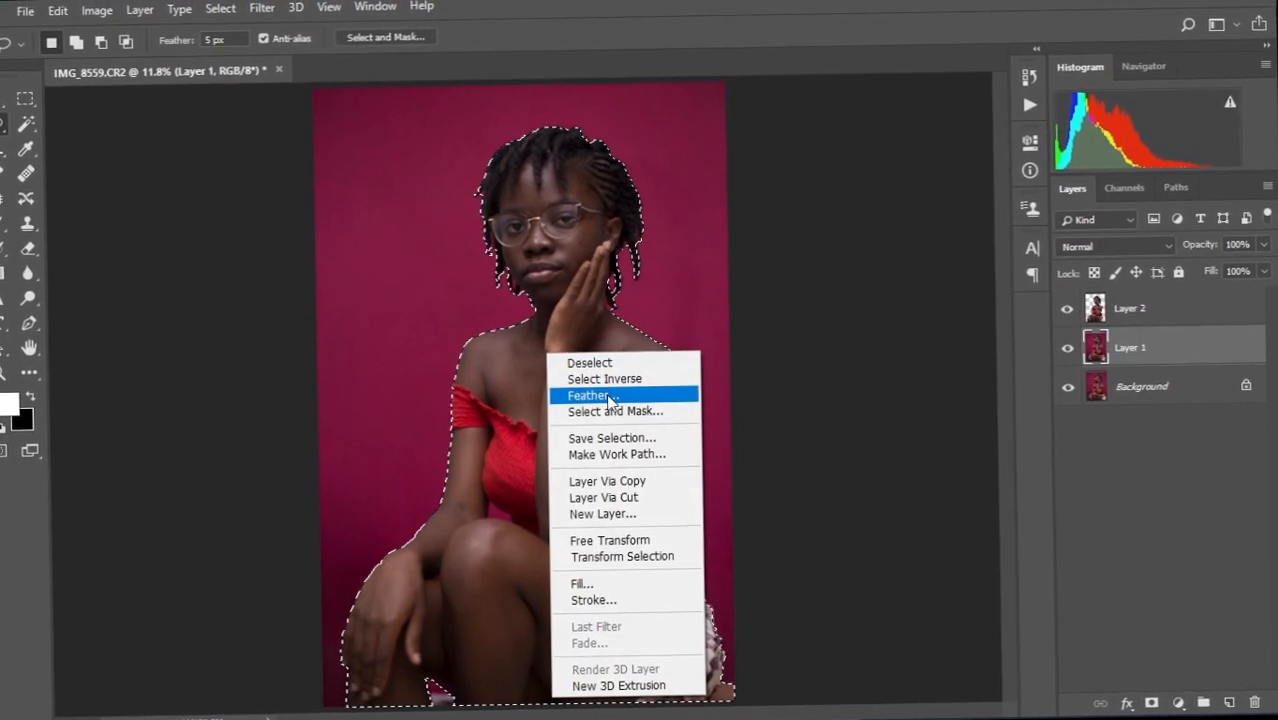
left_click(627, 389)
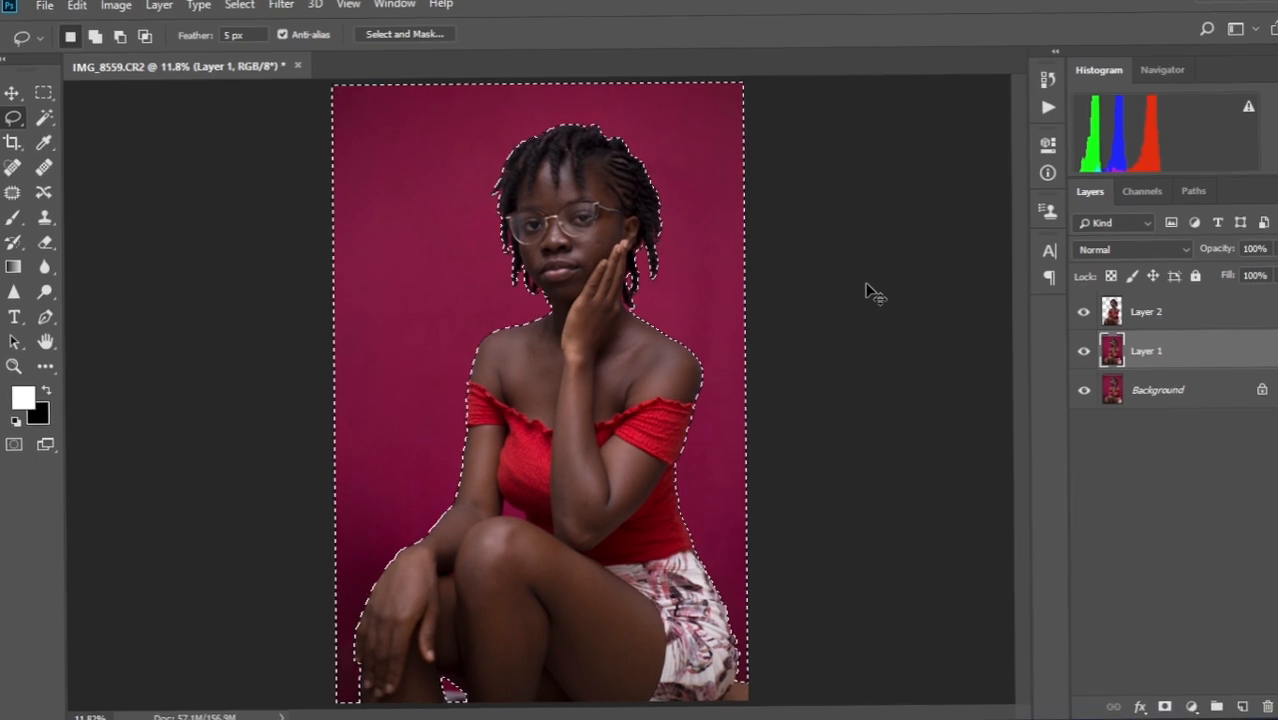
key("ctrl+j")
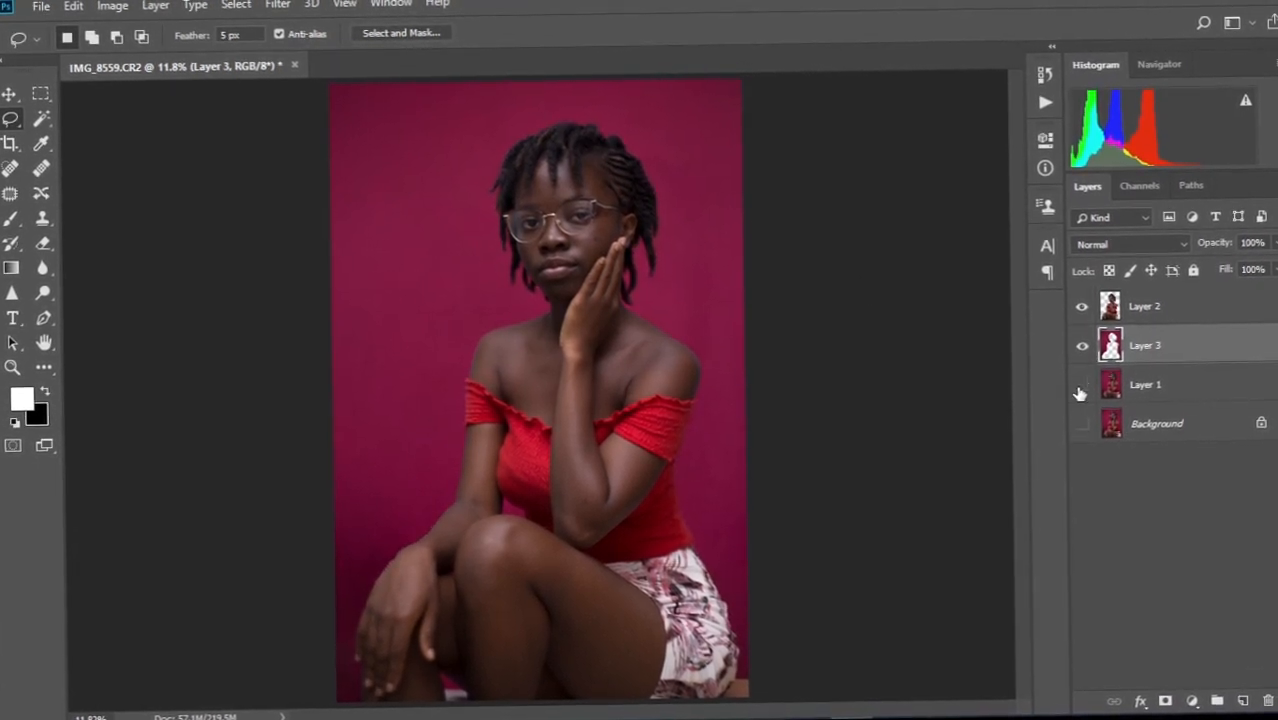
Toggle Layer 3 and Layer 2 visibility to compare them, then show all layers.
left_click(1080, 350)
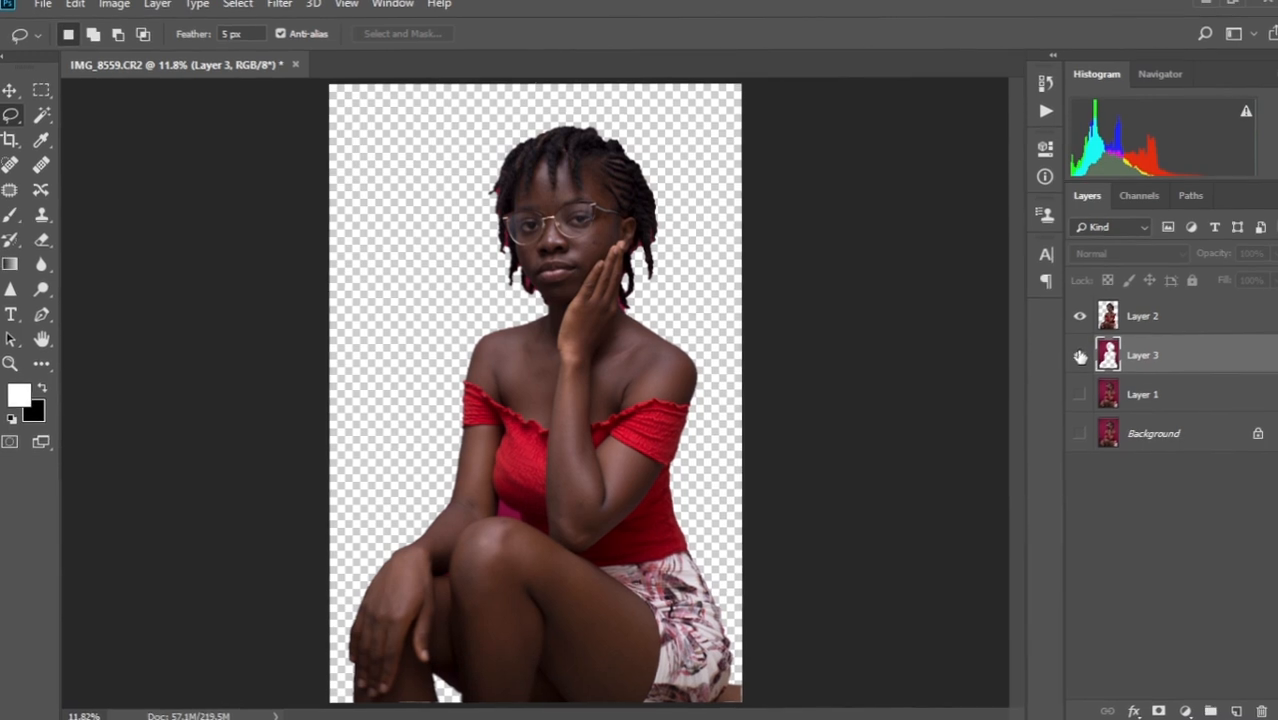
left_click(1080, 350)
left_click(1080, 311)
left_click(1079, 360)
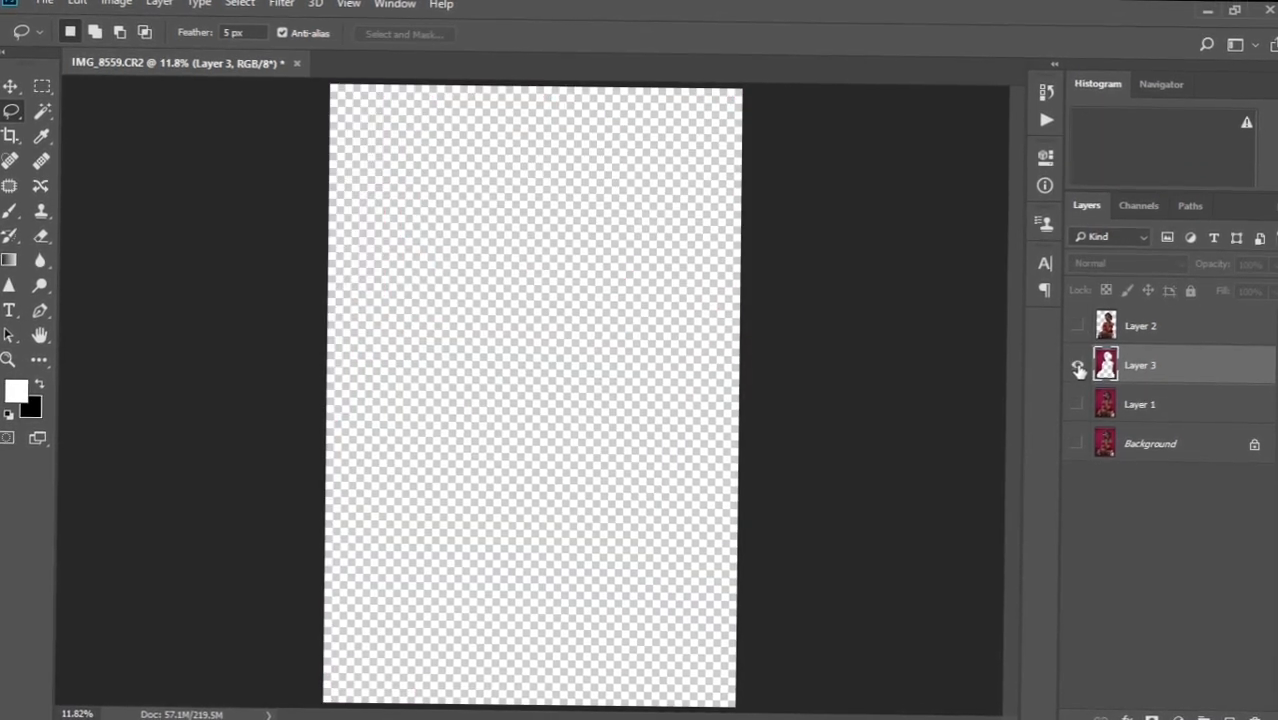
left_click(1079, 360)
left_click(1076, 369)
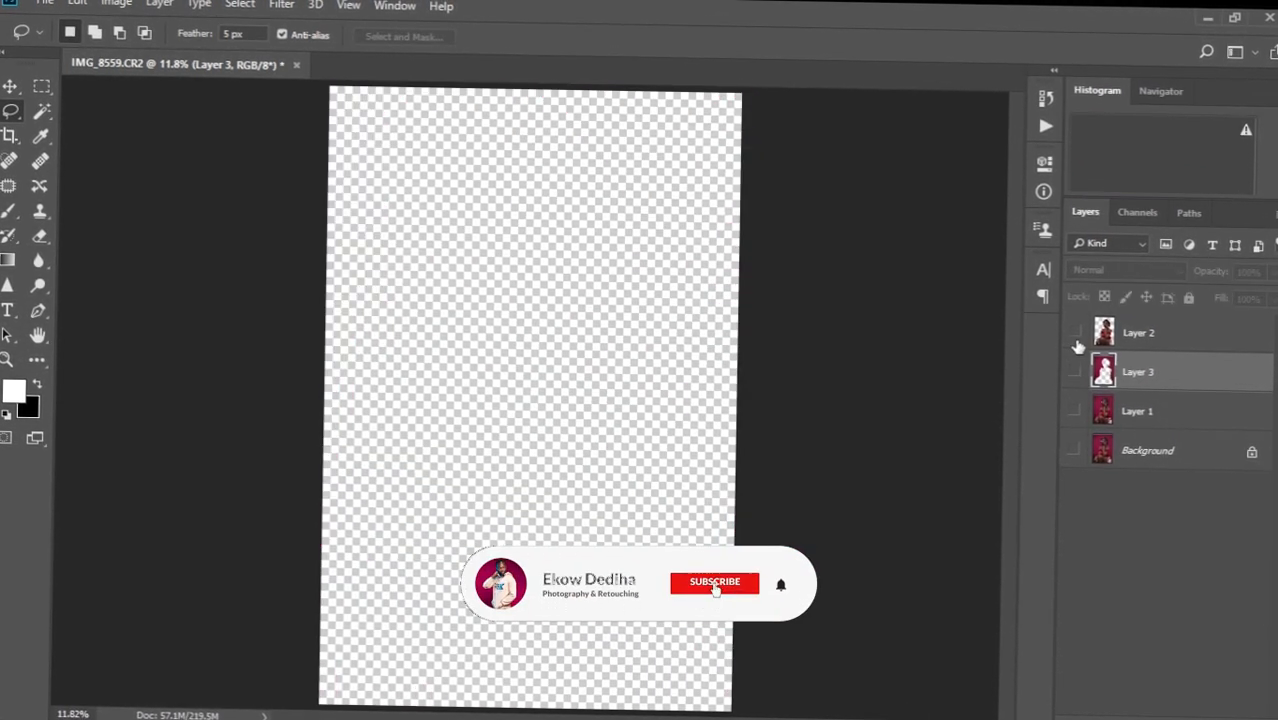
left_click(1077, 330)
left_click(1078, 333)
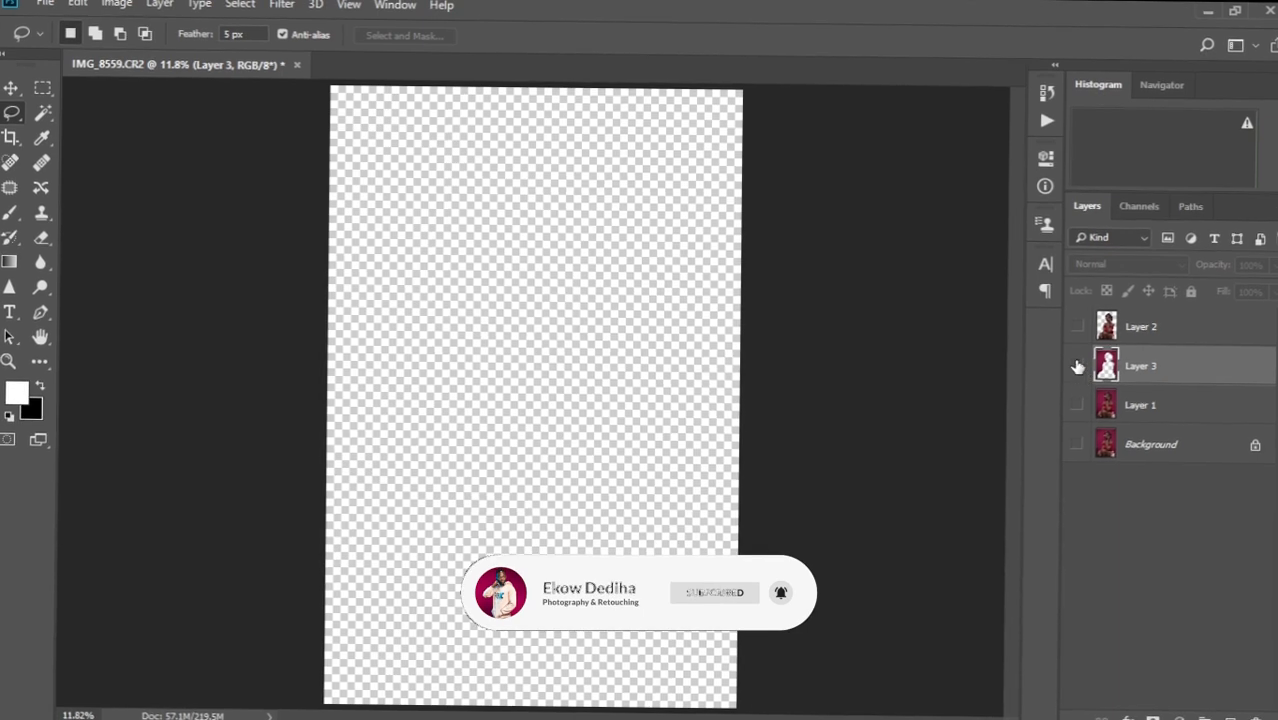
left_click(1078, 369)
left_click(1081, 402)
left_click(1078, 437)
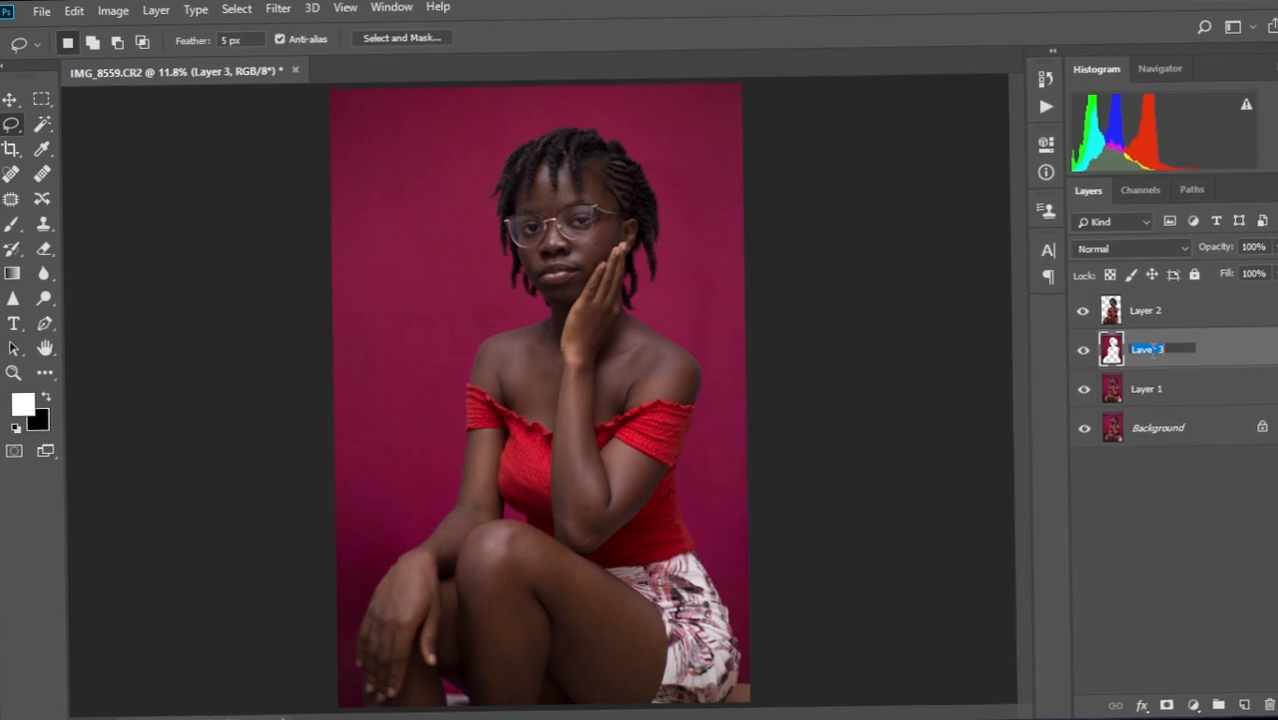
Rename Layer 3 'Background' and Layer 2 'subject', then make Background the active layer.
type("Subject")
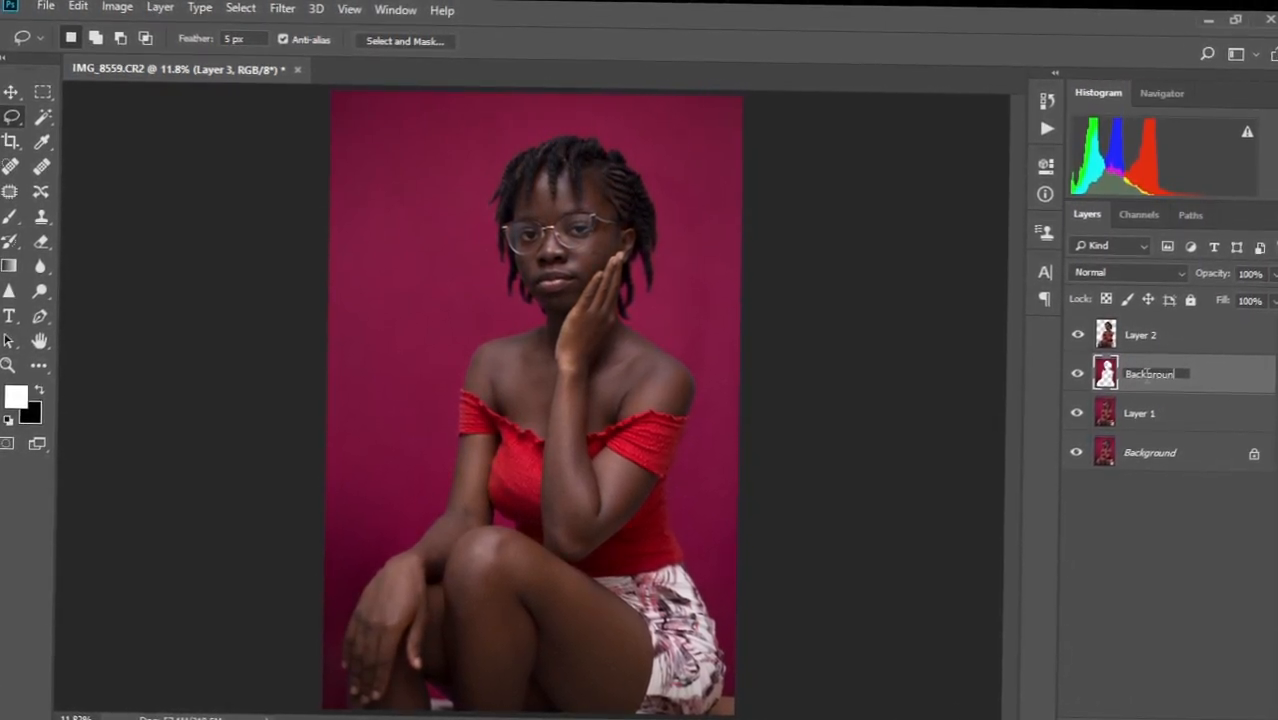
key("Return")
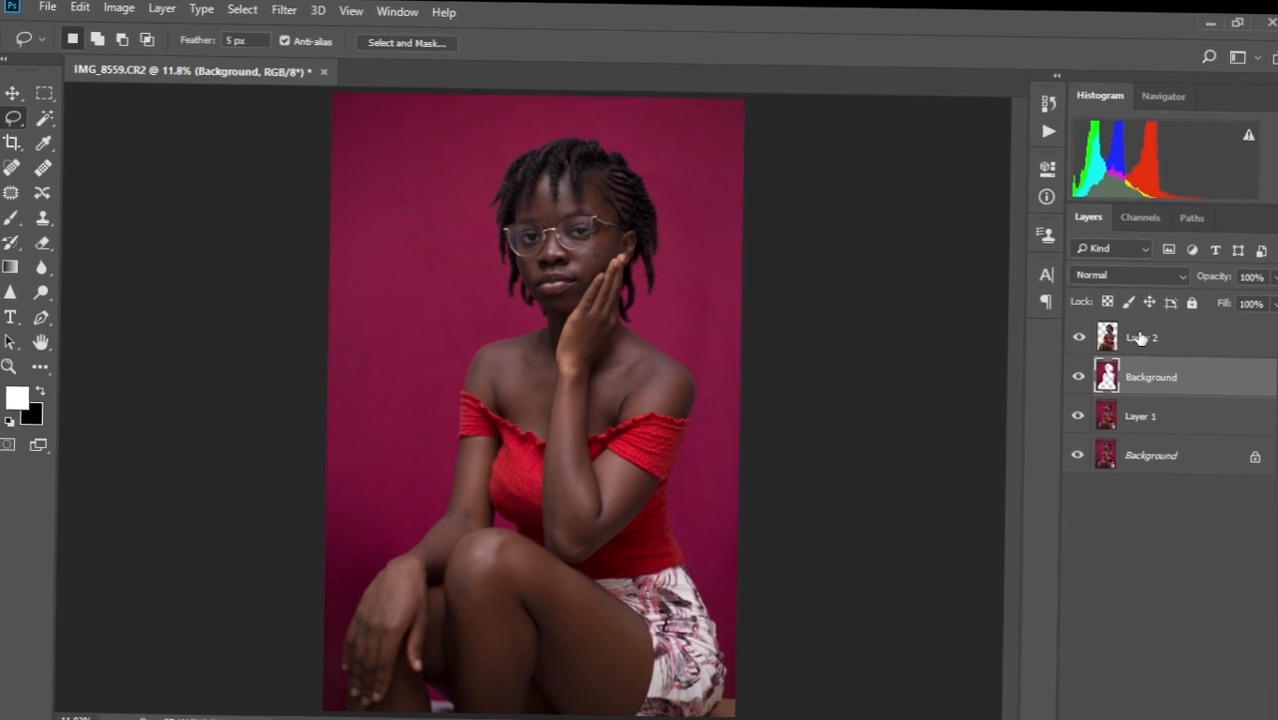
double_click(1140, 338)
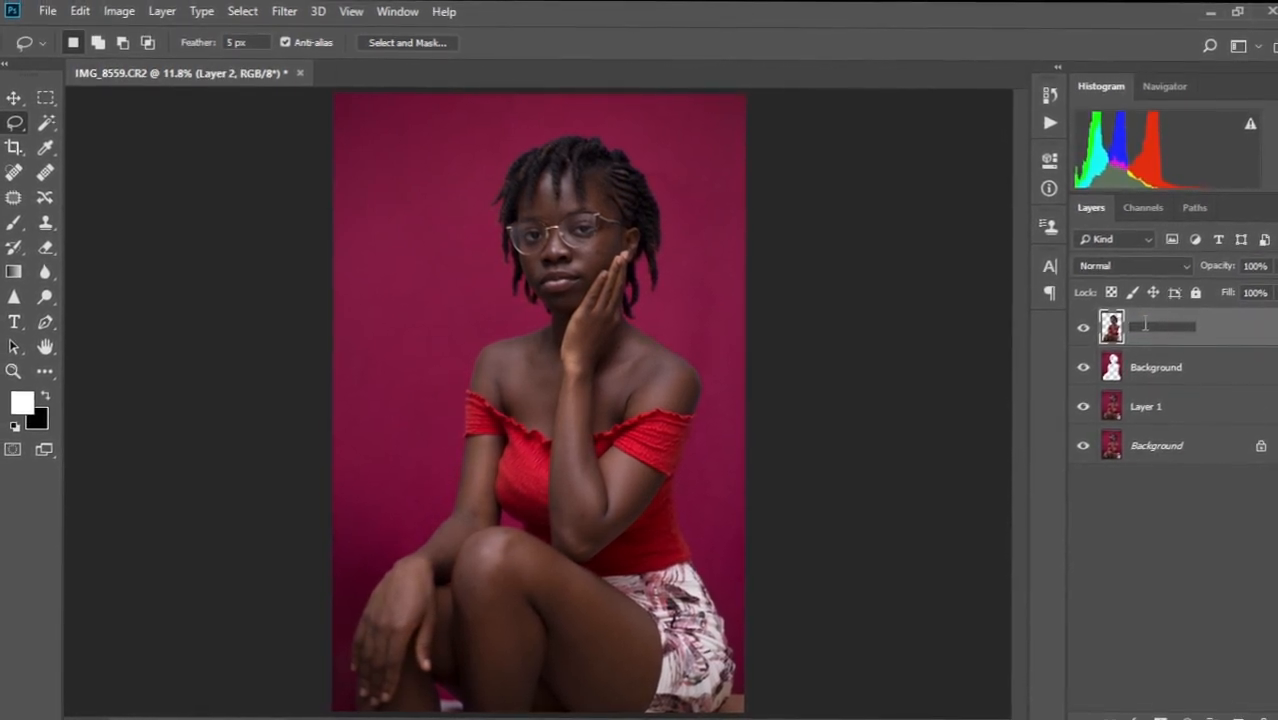
type("subject")
key("Return")
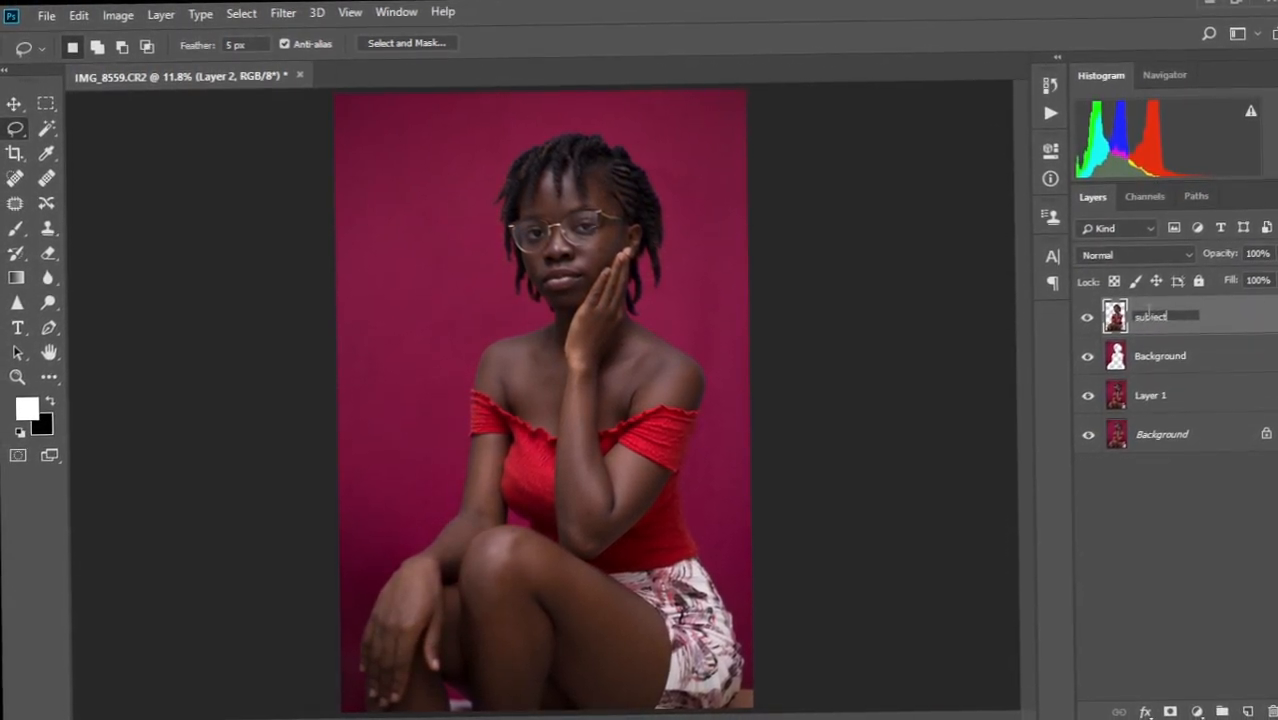
left_click(1190, 352)
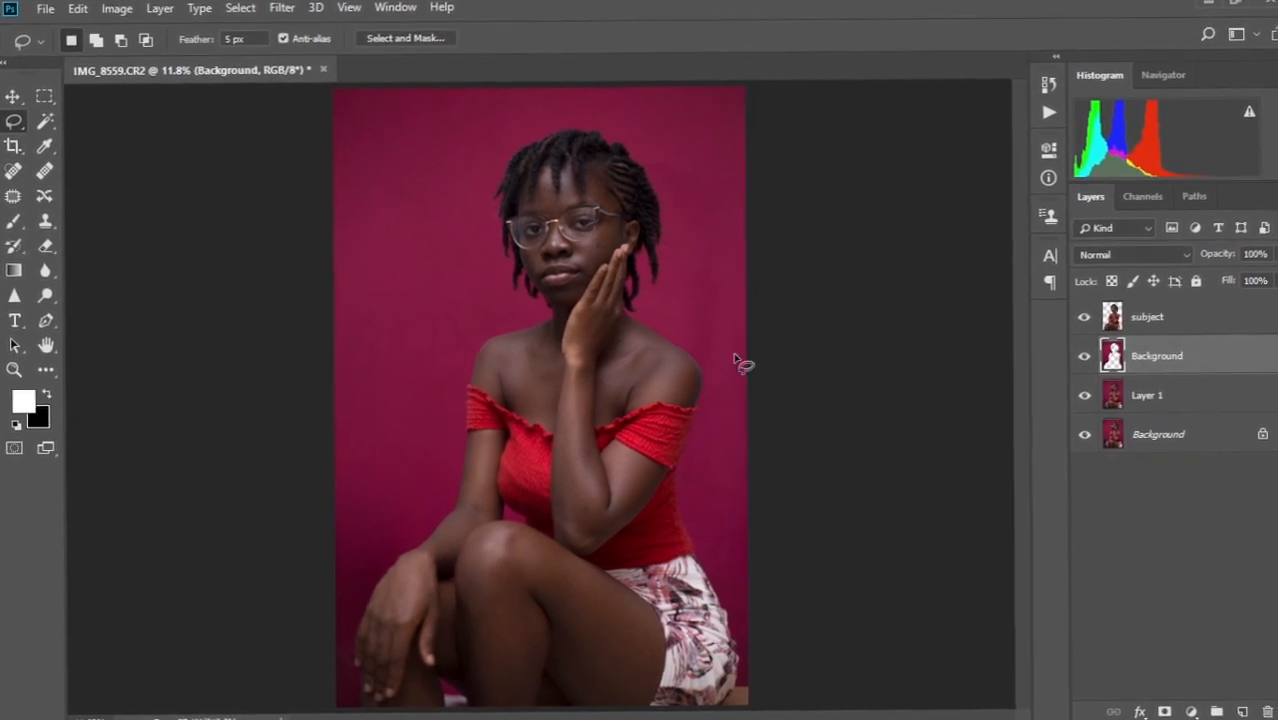
Switch to the Mixer Brush Tool and enlarge it to 1300 px.
left_click(45, 369)
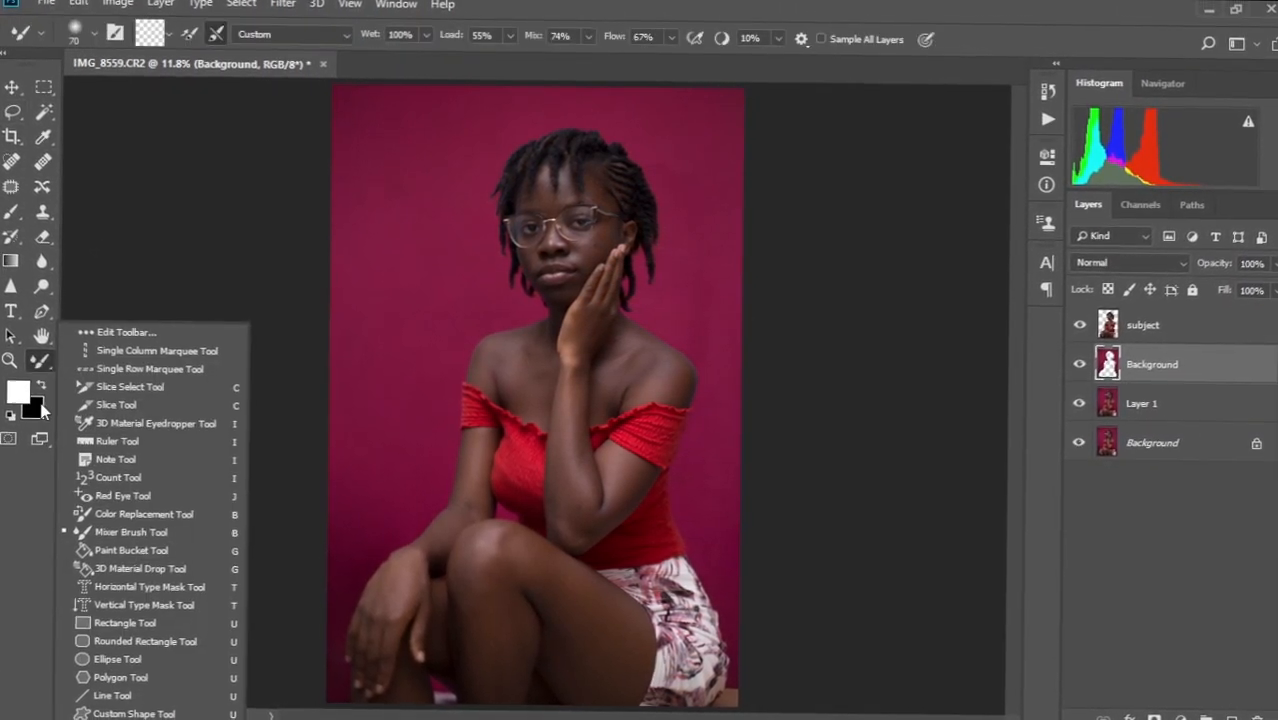
left_click(120, 532)
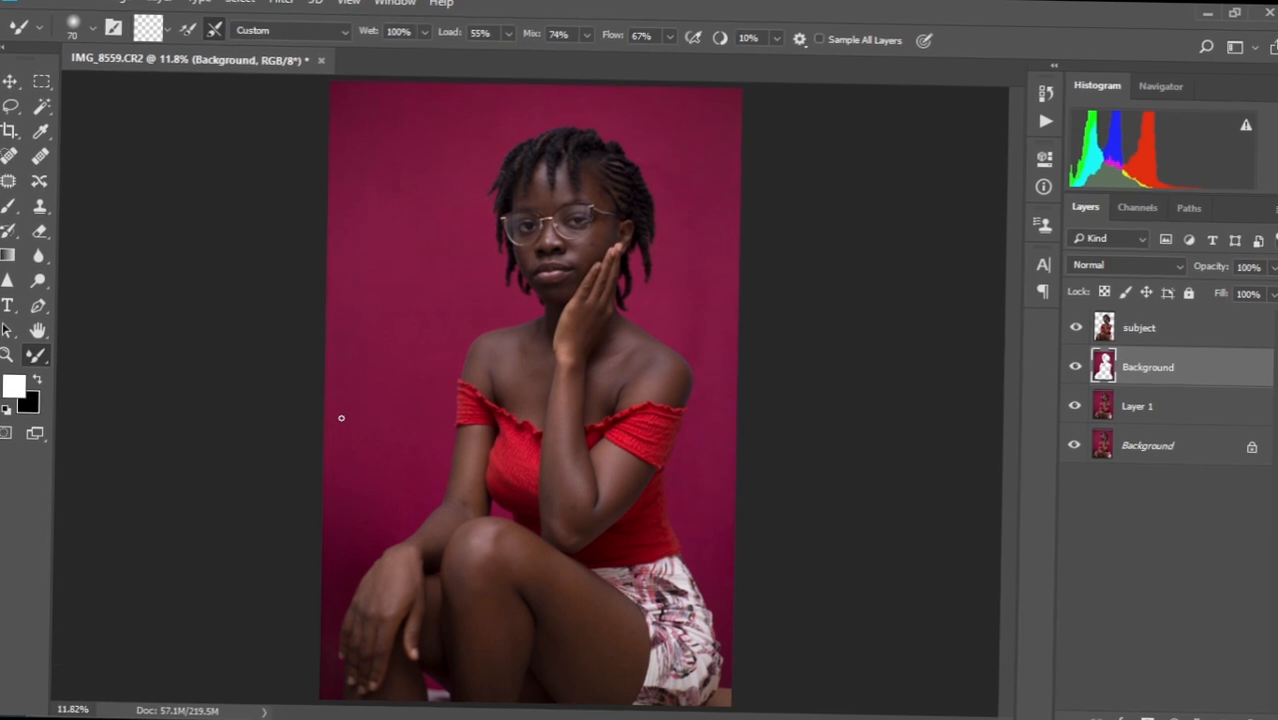
key("bracketright")
key("bracketright")
key("bracketright")
key("bracketright")
key("bracketright")
key("bracketright")
key("bracketright")
key("bracketright")
key("bracketright")
key("bracketright")
key("bracketright")
key("bracketright")
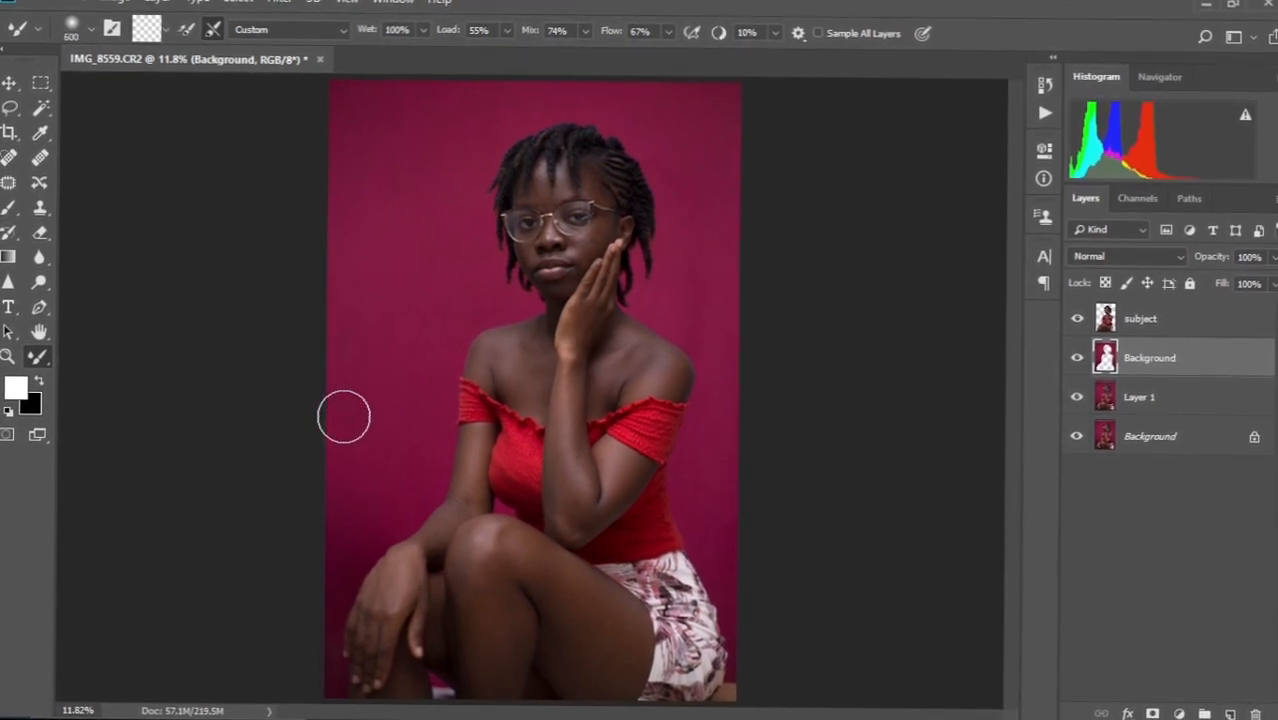
key("bracketright")
key("bracketright")
key("bracketright")
key("bracketright")
key("bracketright")
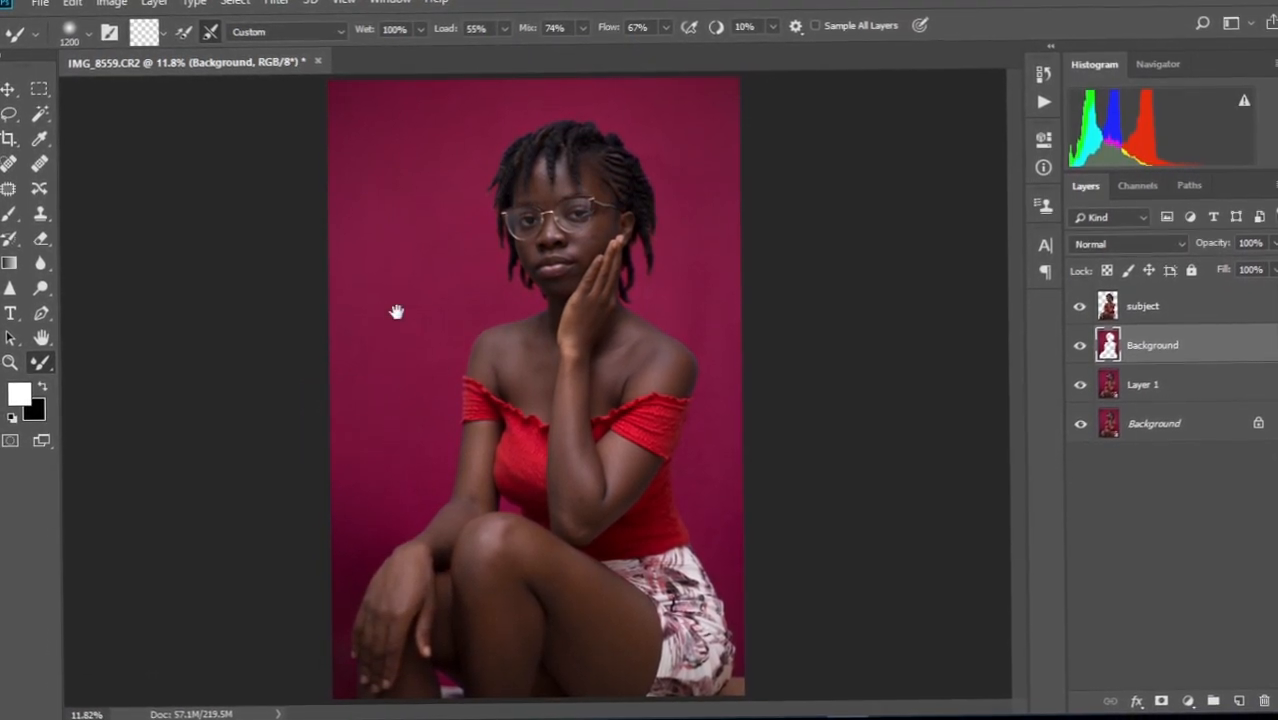
scroll(400, 325, "down", 1)
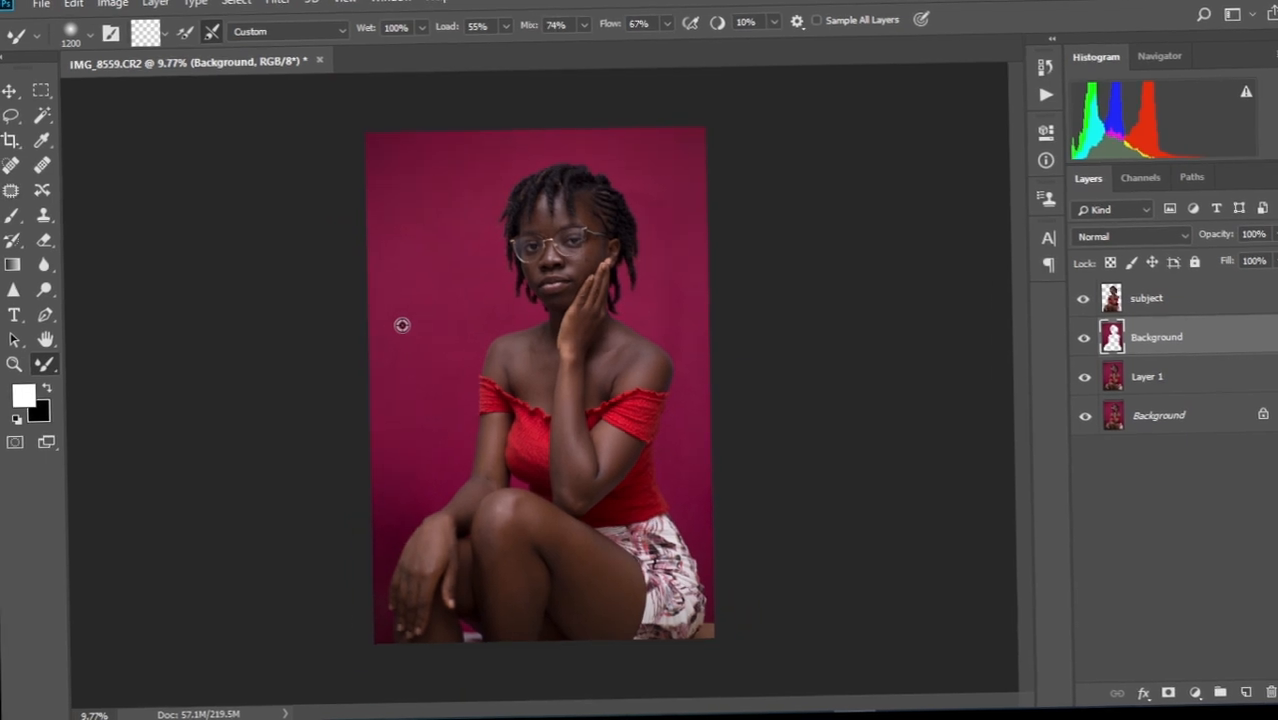
key("bracketright")
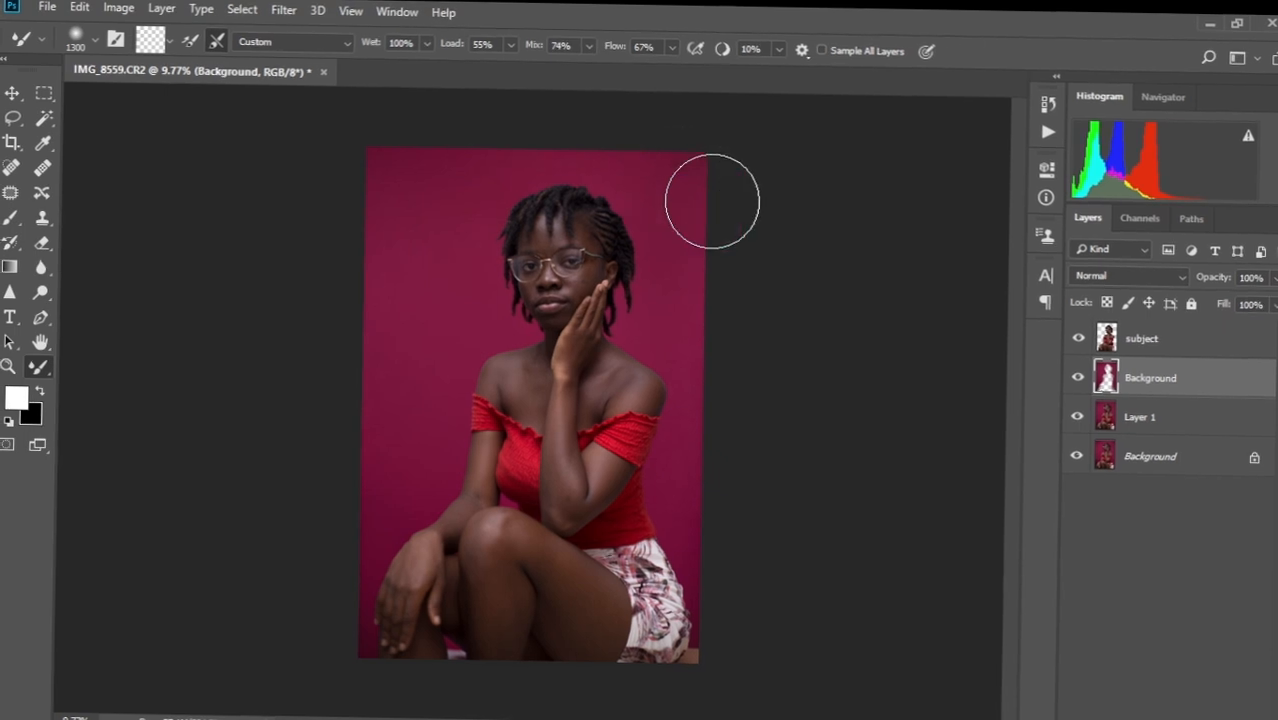
Look over the face and backdrop above the head, then fit the whole photo on screen.
scroll(469, 350, "up", 3)
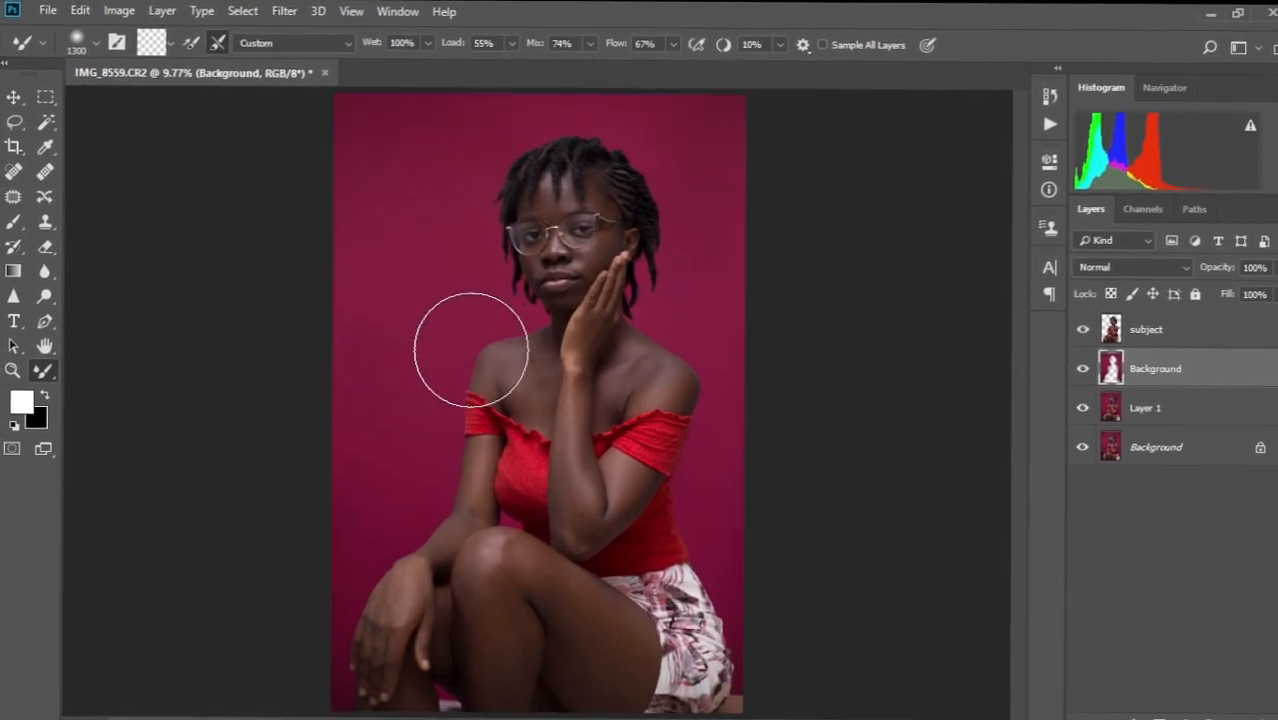
scroll(534, 245, "up", 6)
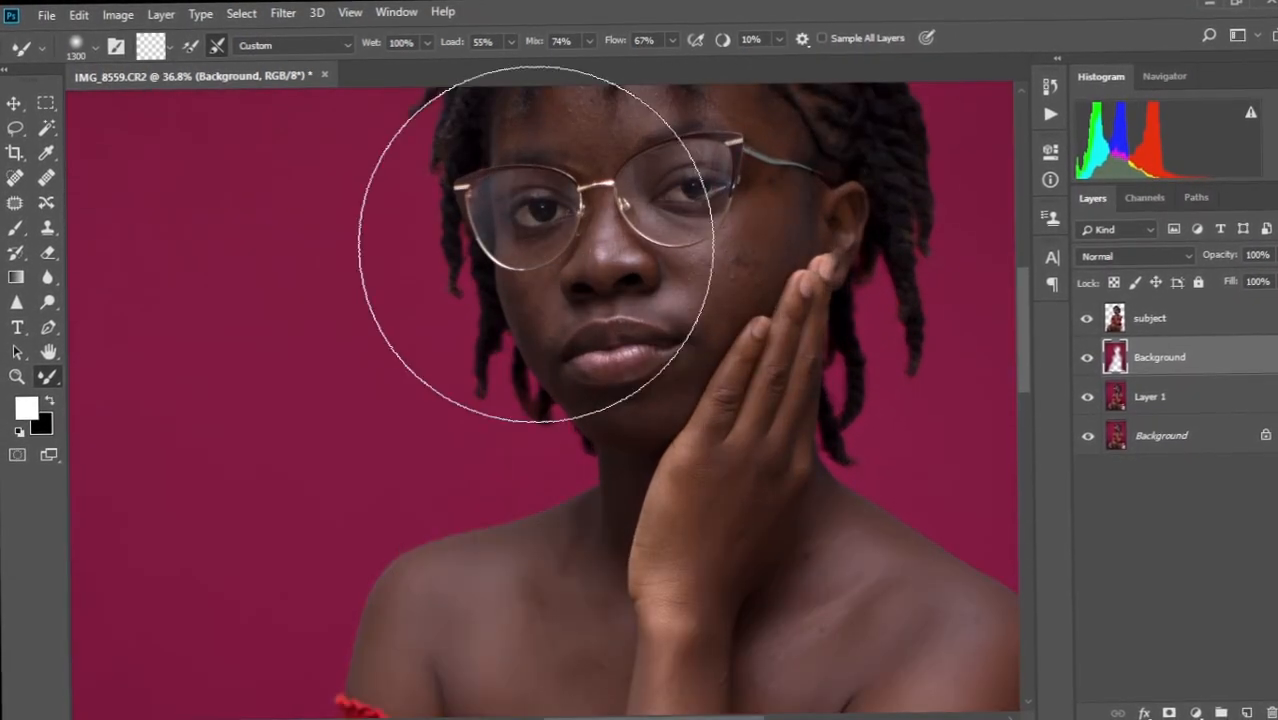
left_click_drag(582, 288, 475, 504)
mouse_move(586, 254)
left_mouse_down()
mouse_move(485, 408)
mouse_move(402, 334)
left_mouse_up()
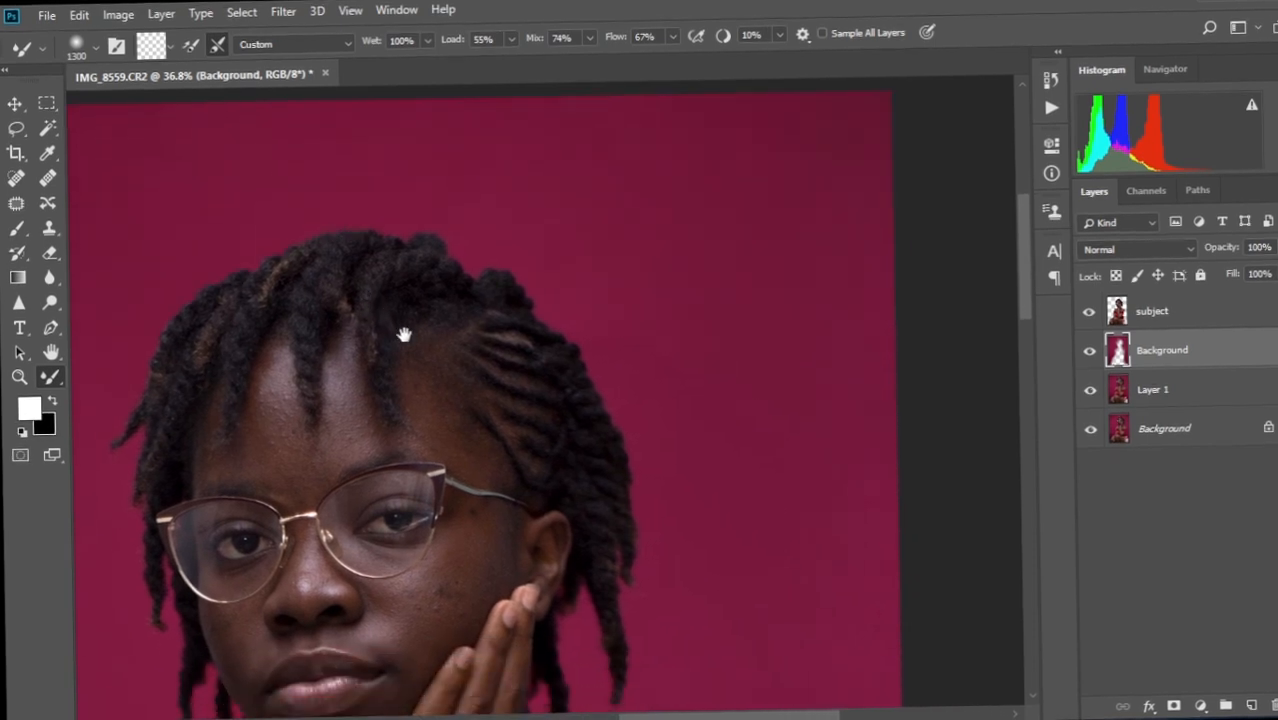
left_click_drag(562, 302, 568, 430)
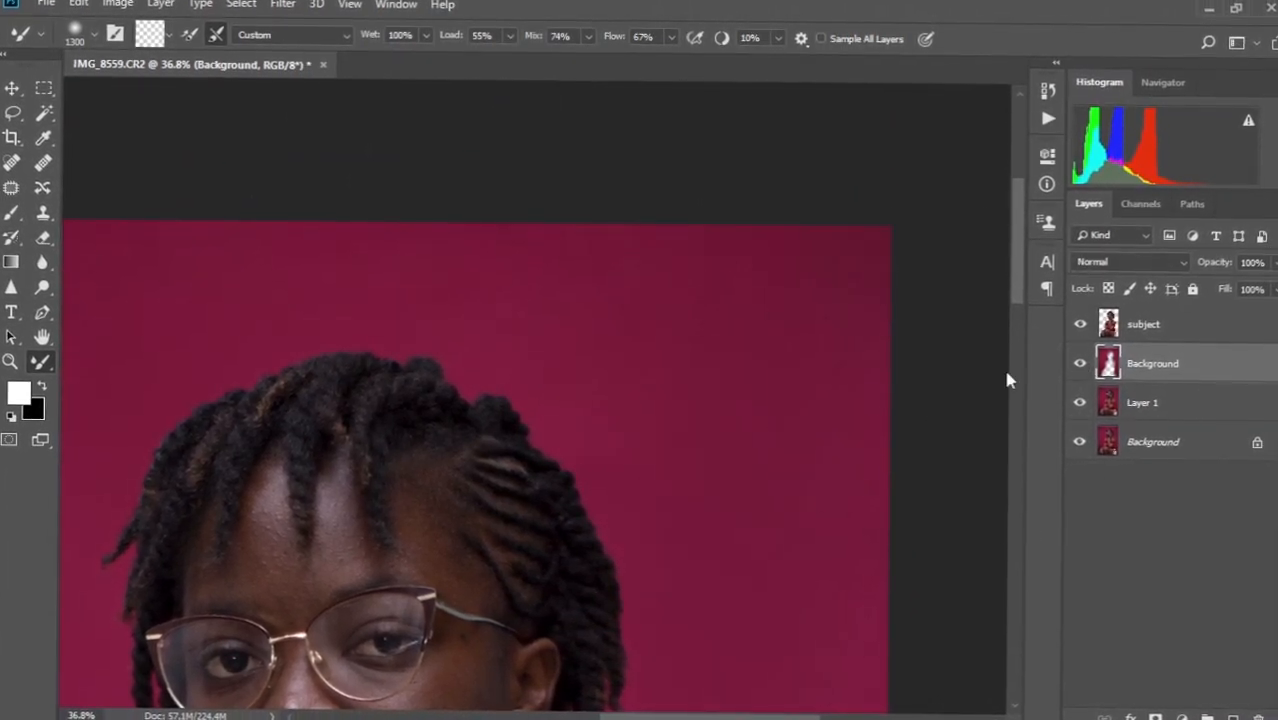
key("ctrl+0")
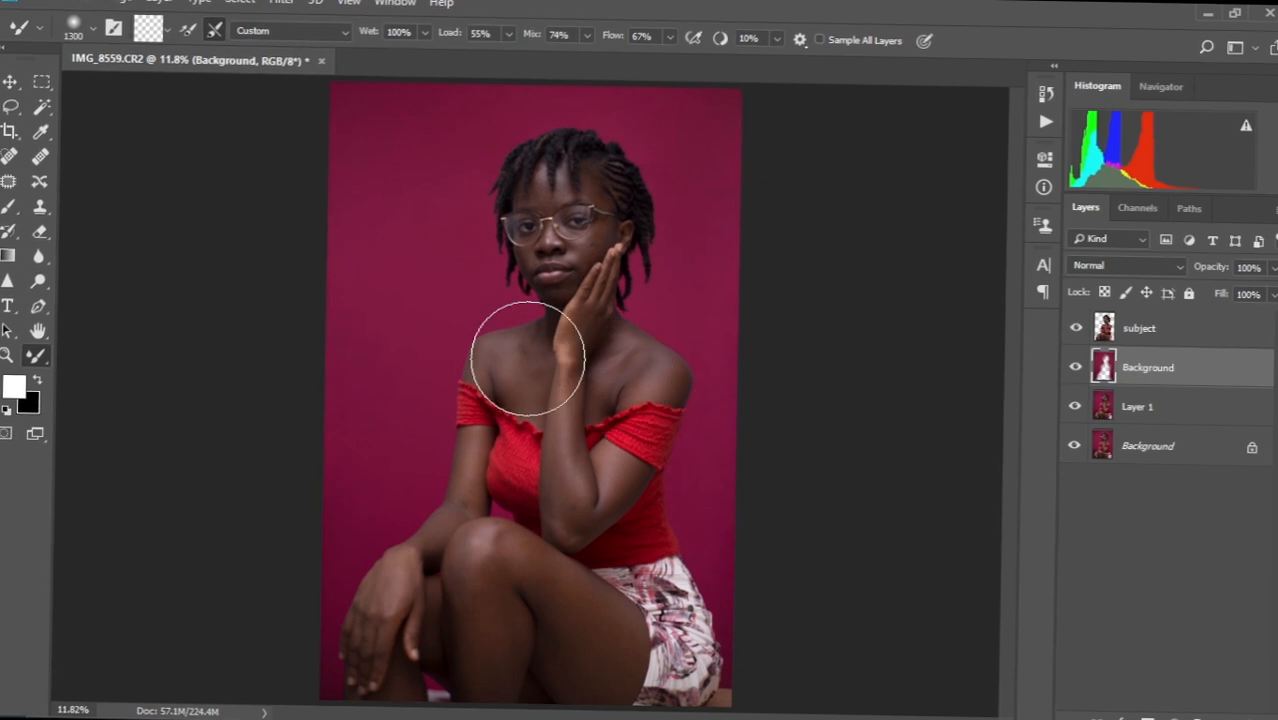
Select the subject, Background and Layer 1 layers and merge them into one.
scroll(535, 432, "down", 1)
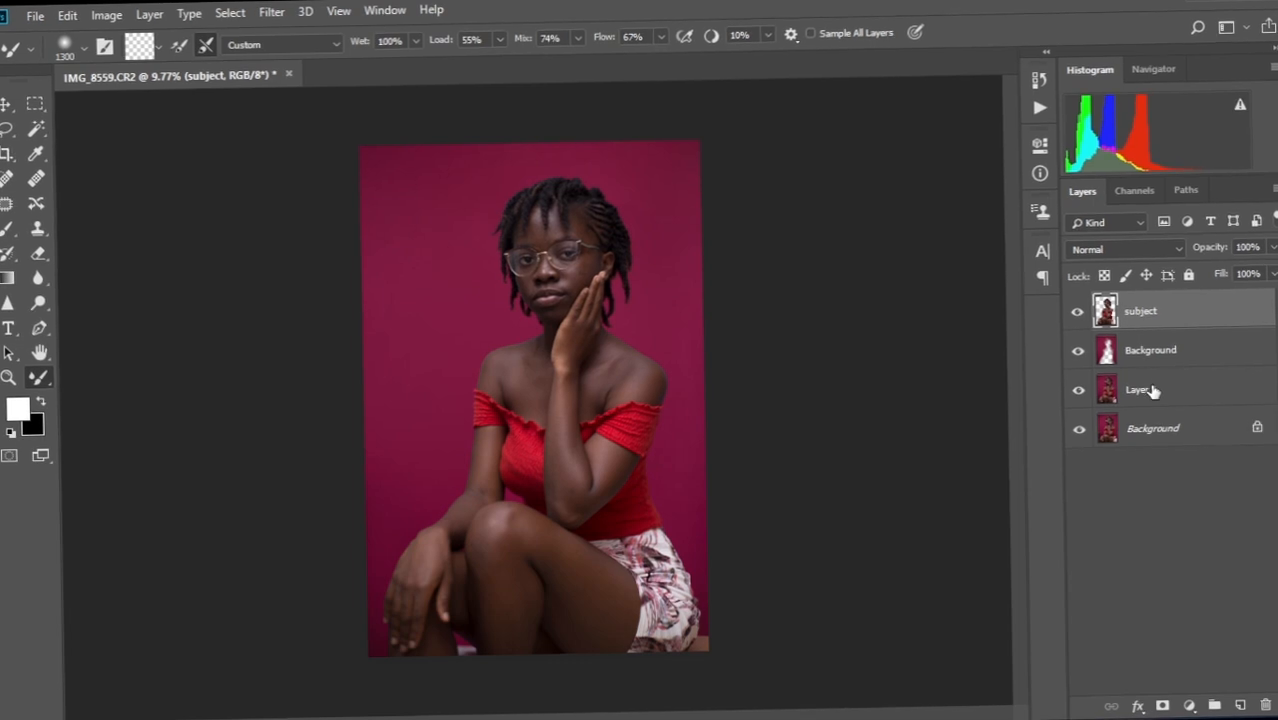
left_click(1169, 397, "shift")
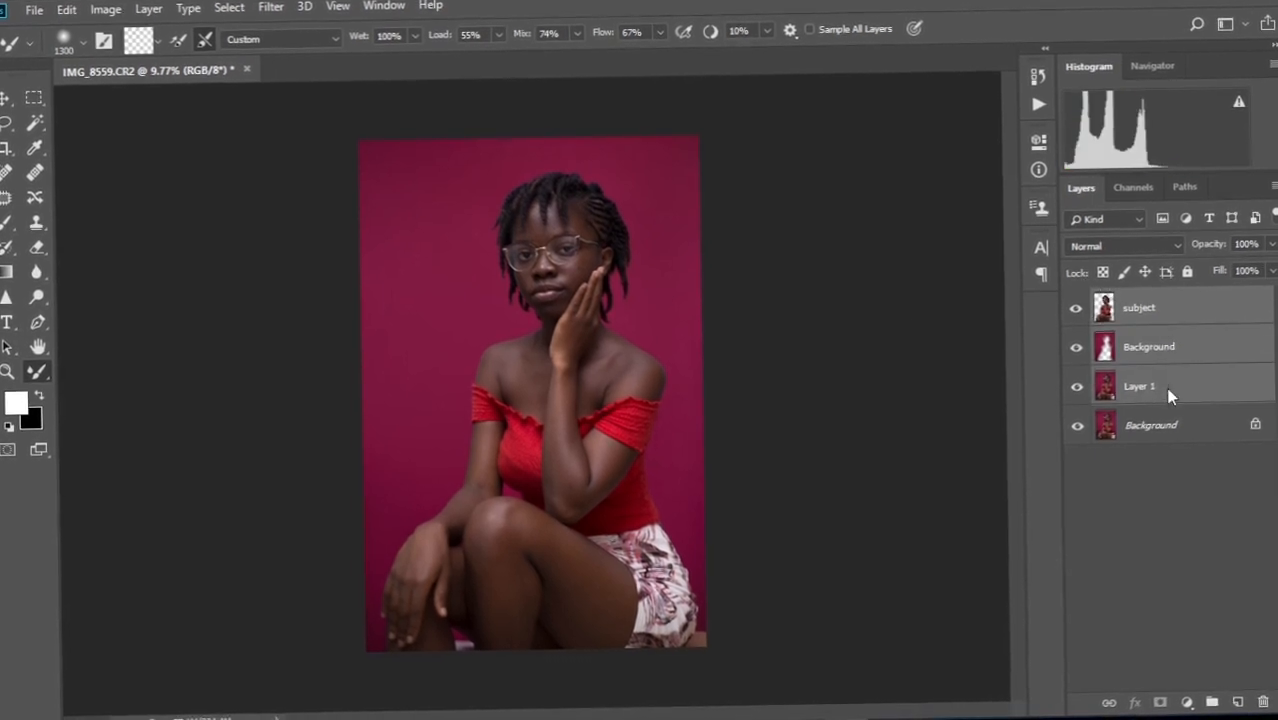
right_click(1169, 397)
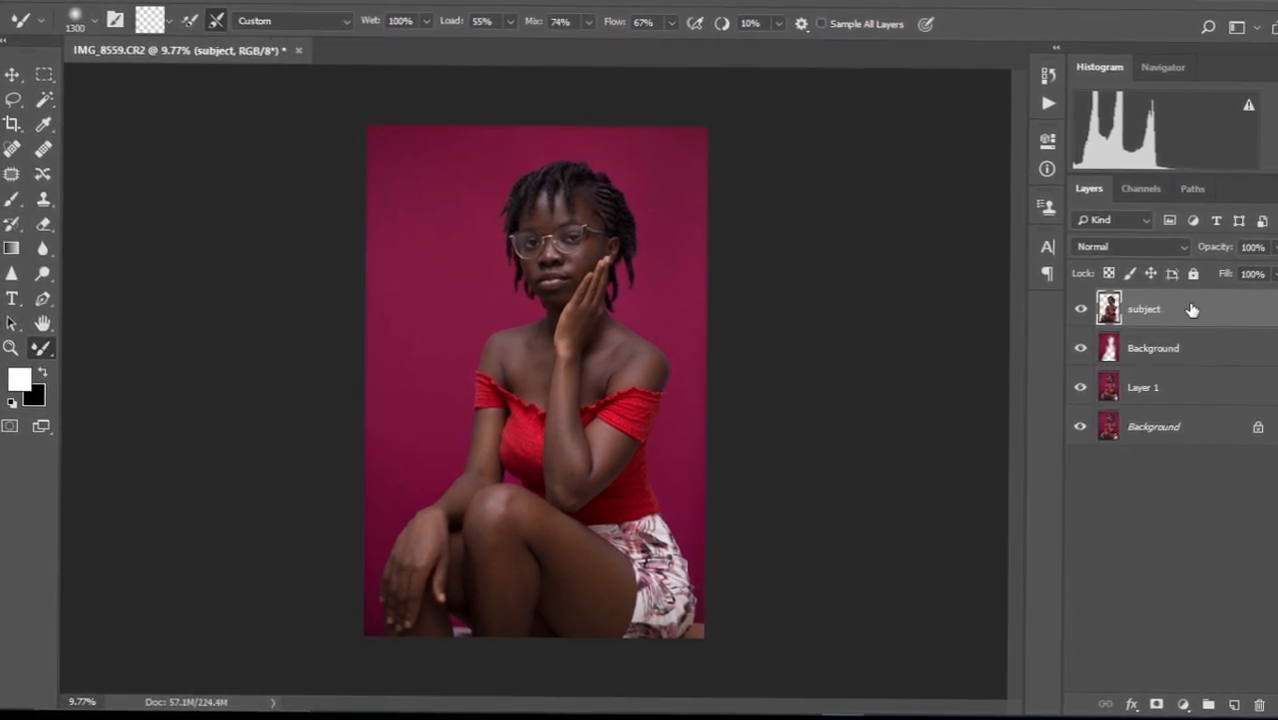
right_click(1172, 396)
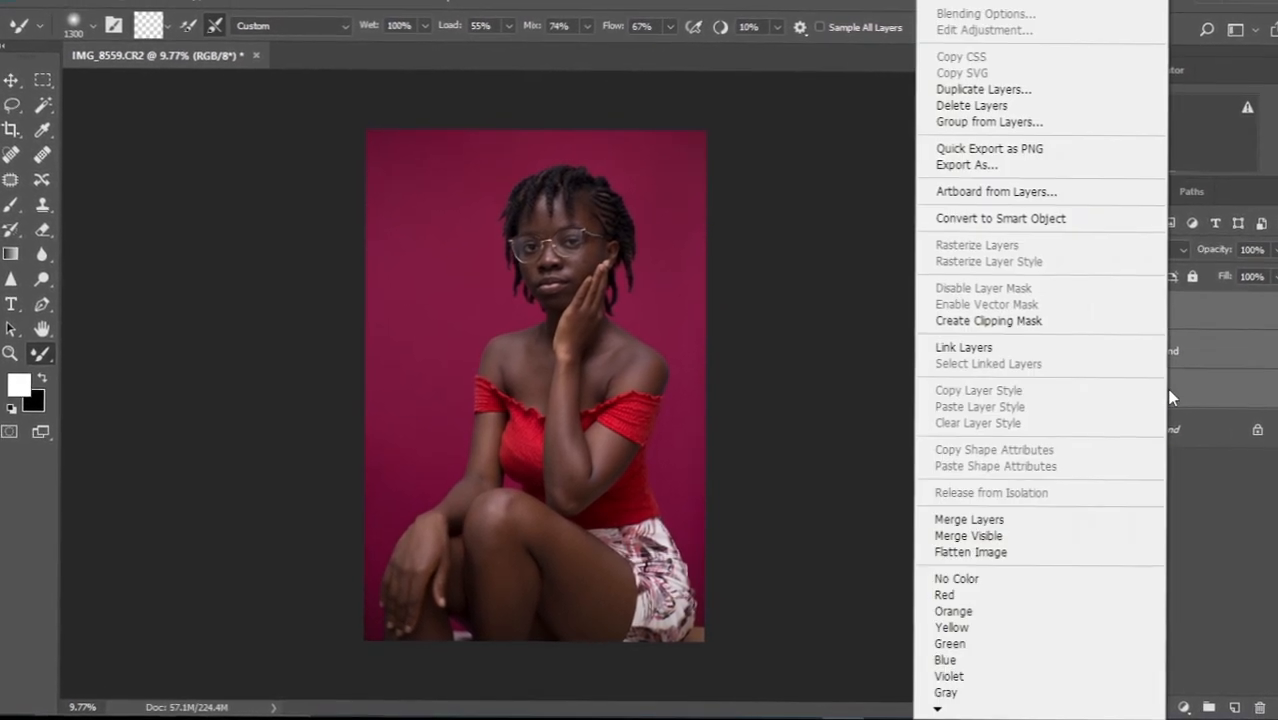
left_click(944, 519)
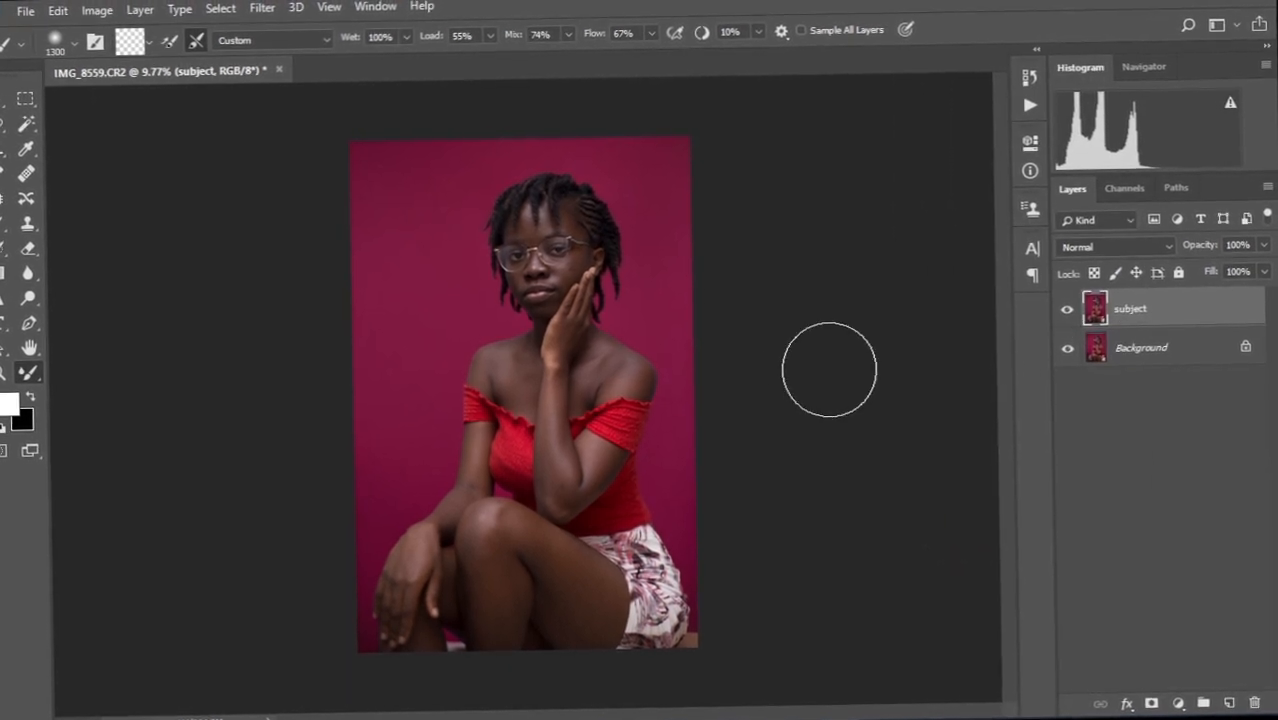
Zoom in and pan to inspect the blemishes on the cheek and nose.
scroll(555, 310, "up", 3, "alt")
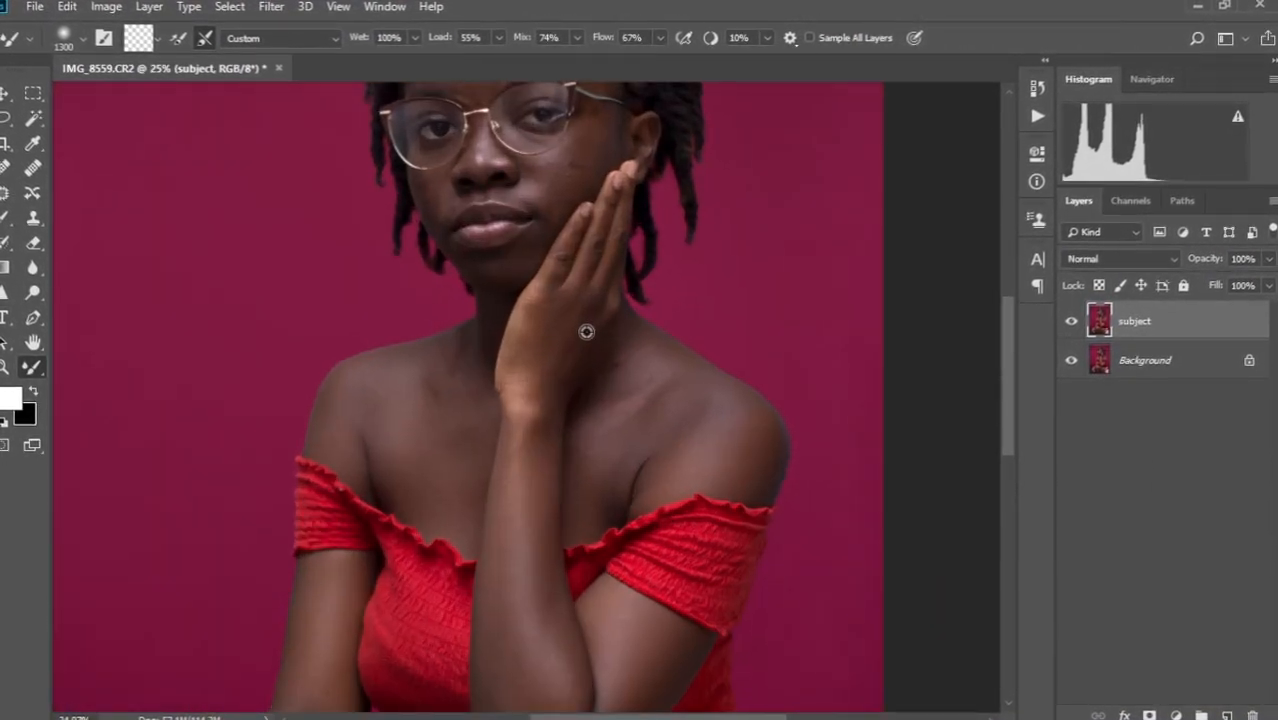
scroll(587, 332, "up", 2, "alt")
left_click_drag(573, 251, 588, 419)
left_click_drag(590, 278, 593, 397)
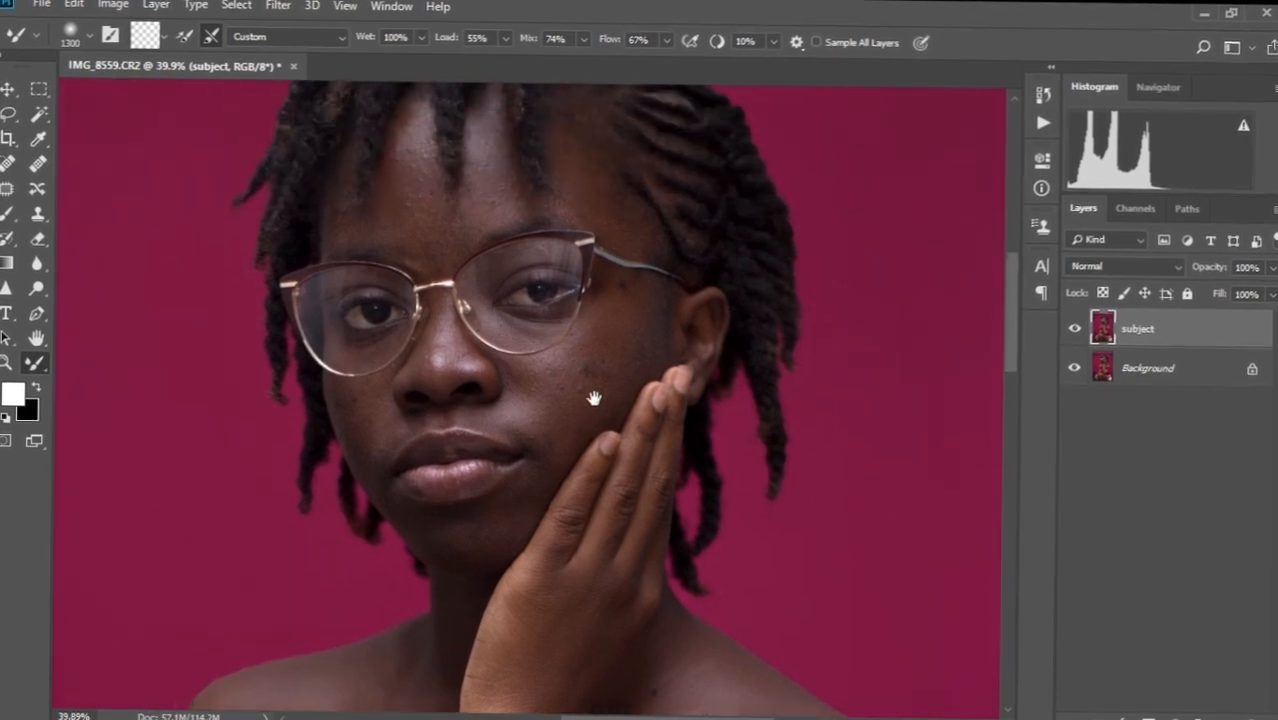
scroll(594, 400, "up", 3, "alt")
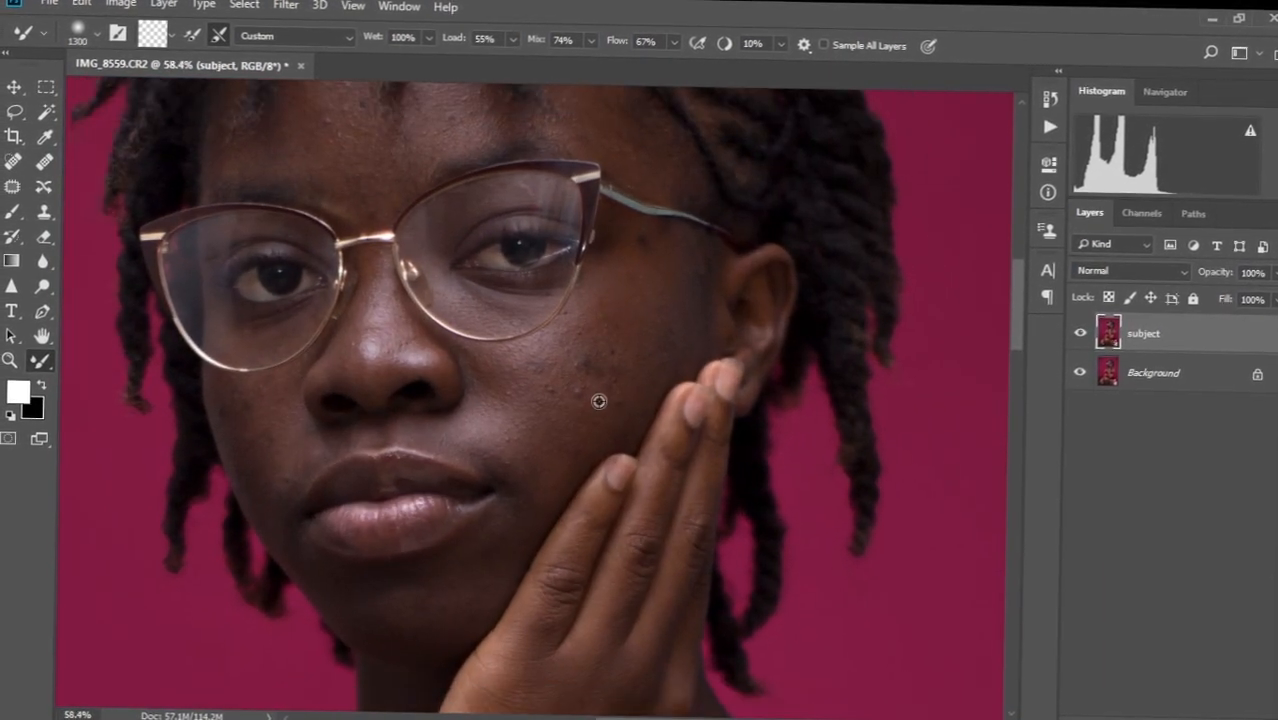
left_click_drag(600, 288, 602, 385)
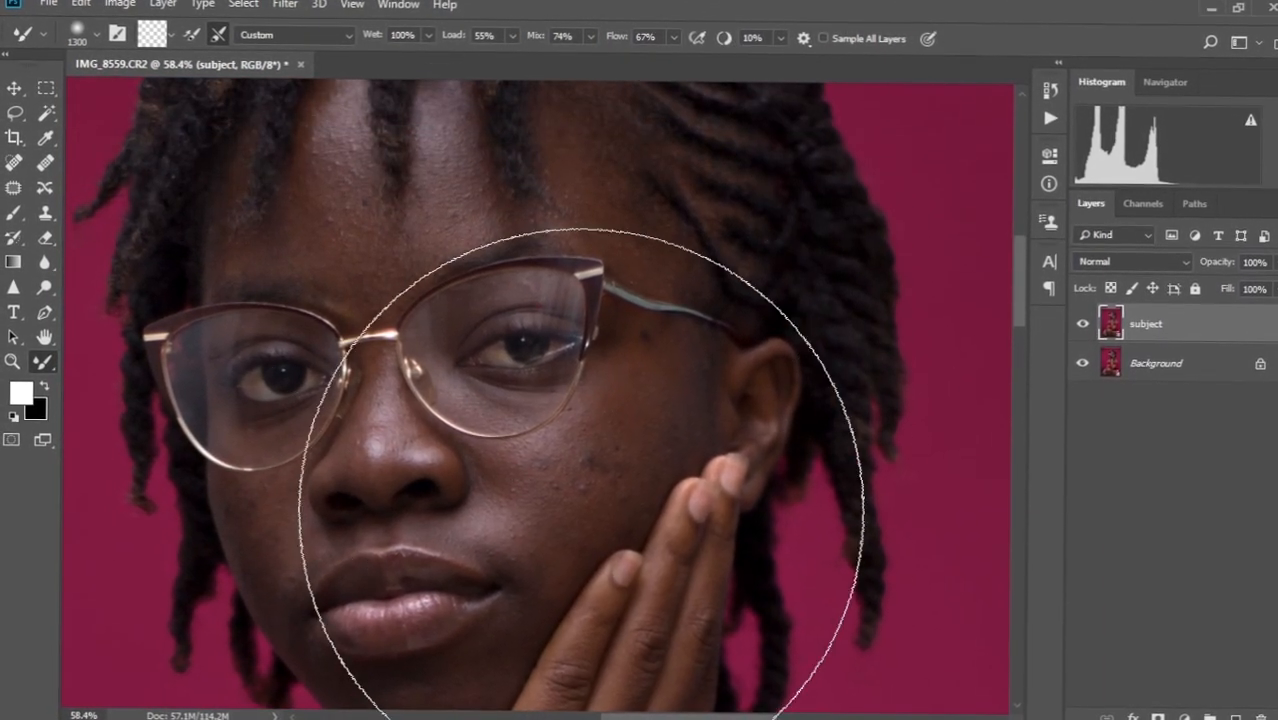
Zoom back out and select the subject and Background layers together.
scroll(574, 433, "down", 4, "alt")
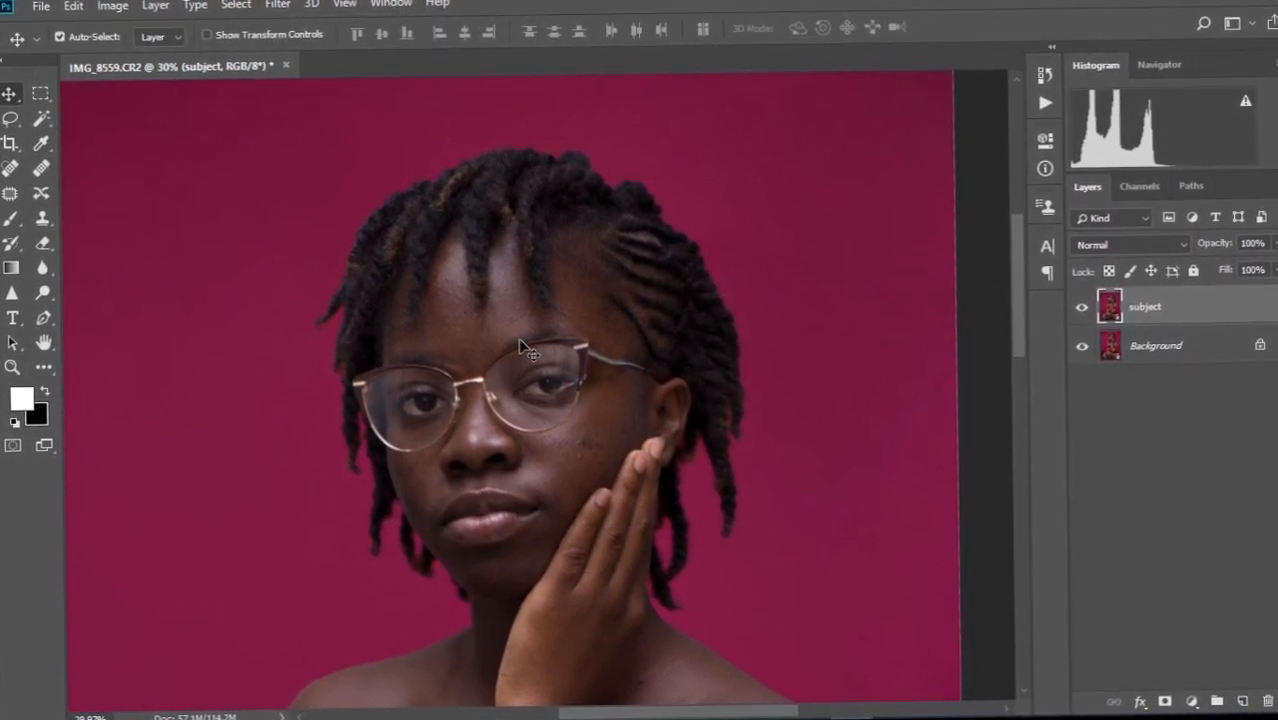
left_click(1157, 359, "shift")
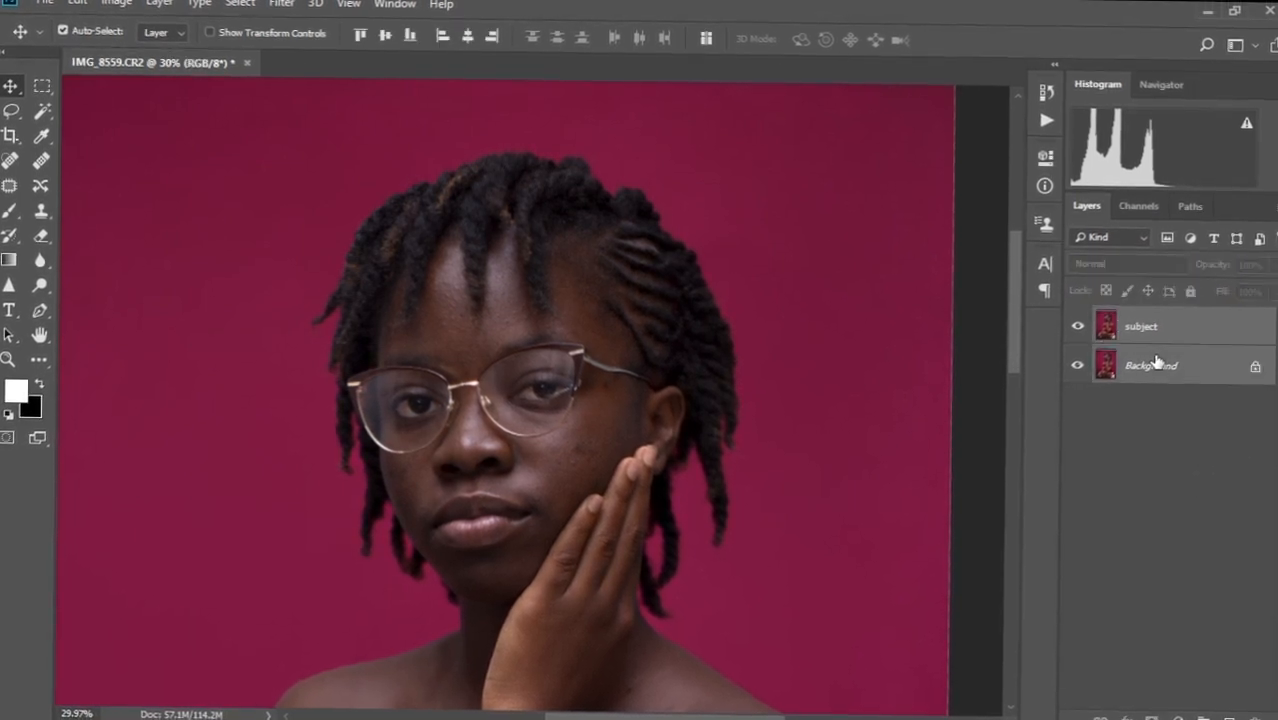
right_click(1156, 360)
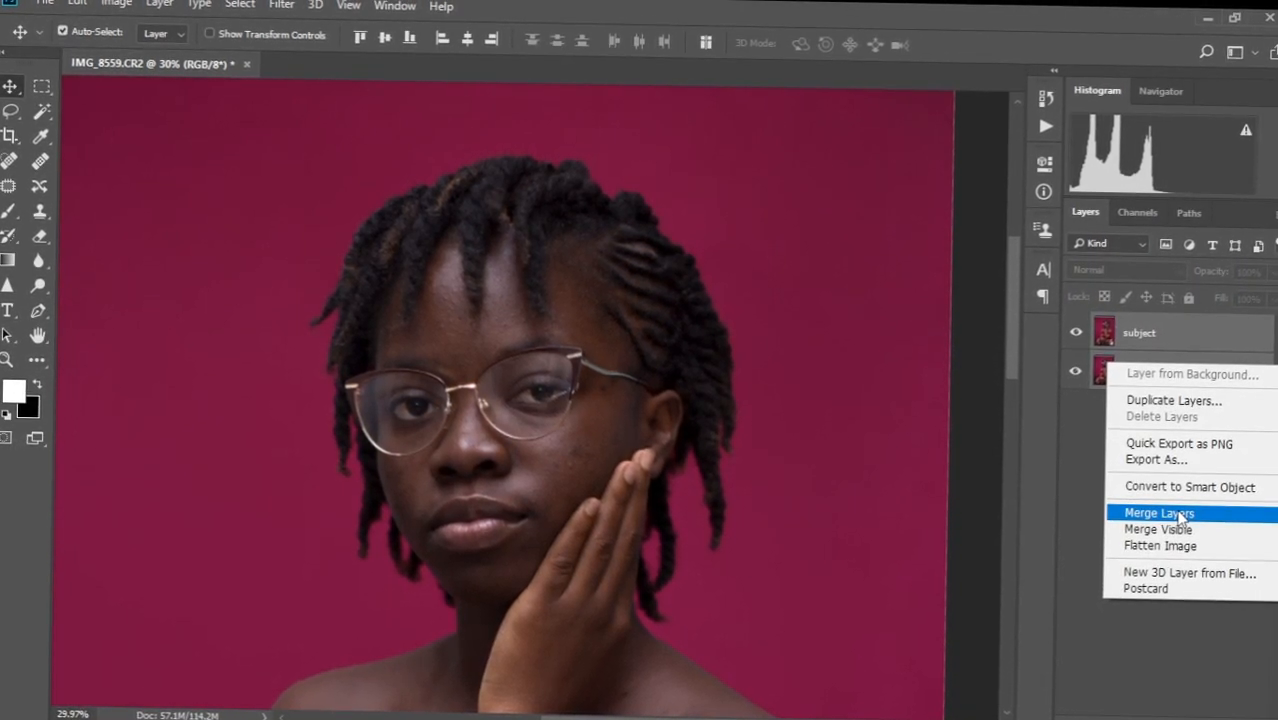
Merge the subject layer into the Background layer.
left_click(1176, 511)
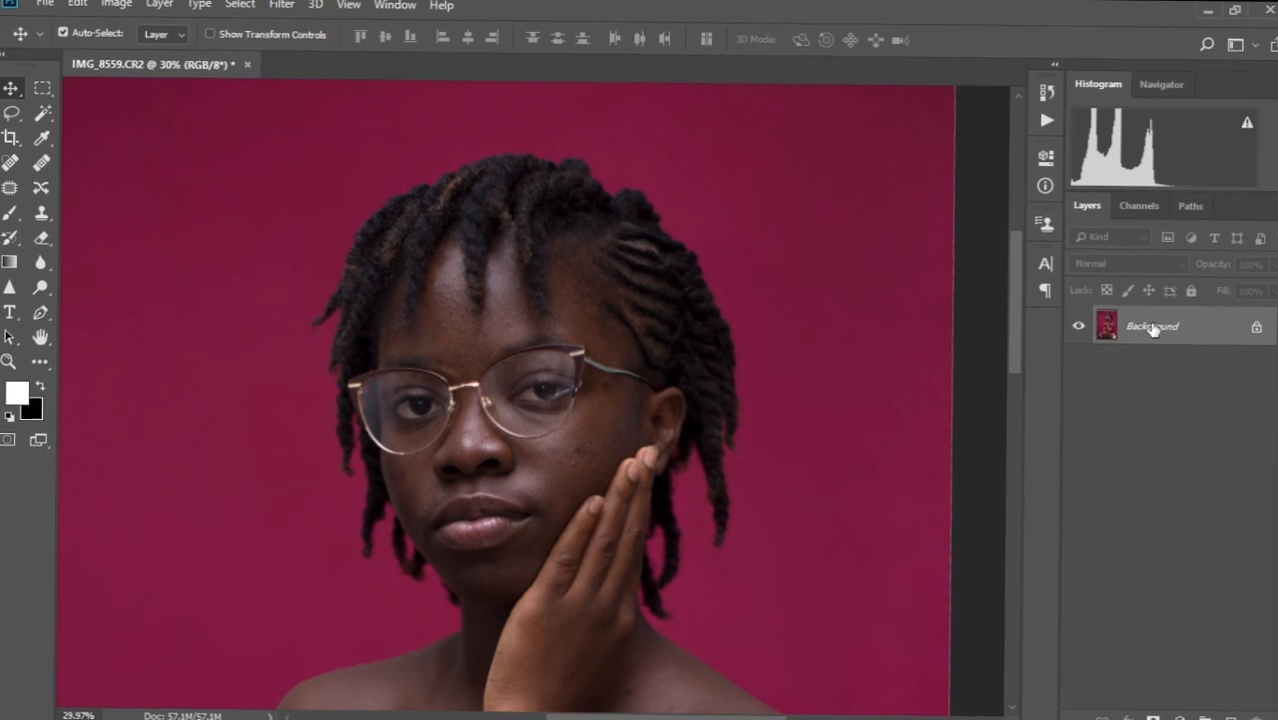
left_click_drag(611, 326, 623, 302)
scroll(604, 342, "up", 3)
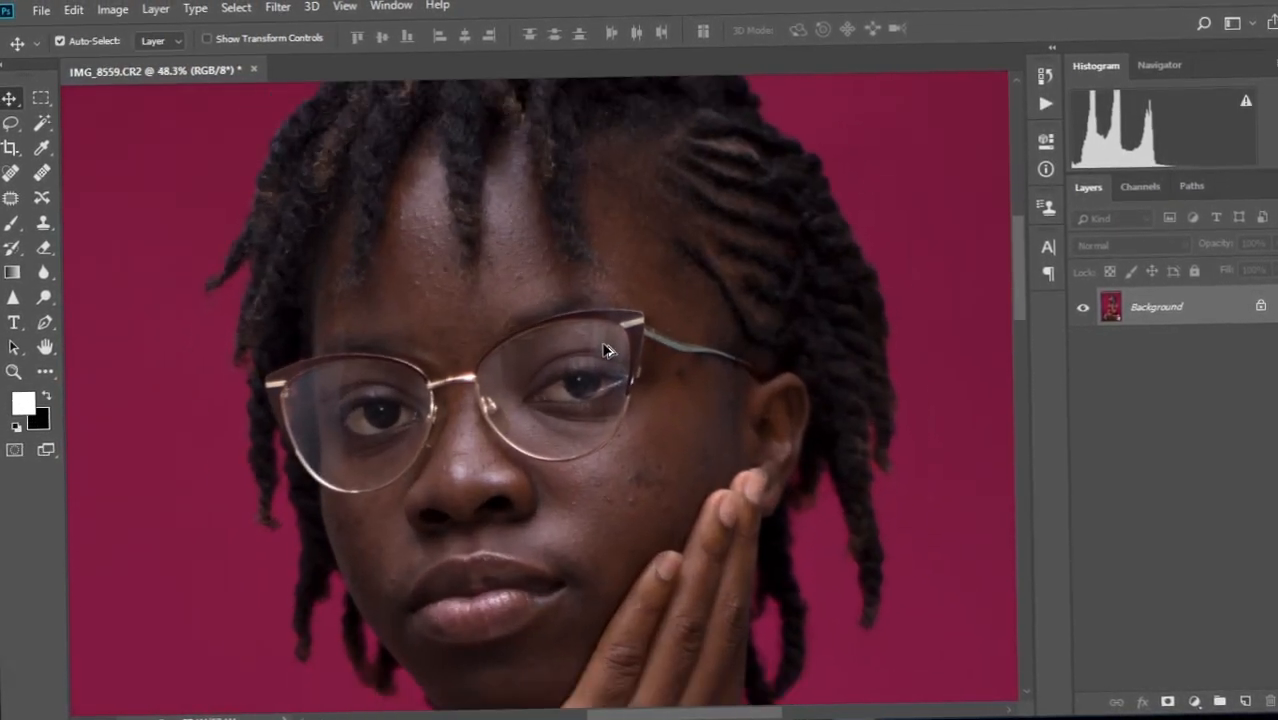
Run the Ed Frequency Separation action from the Actions panel.
left_click(1047, 104)
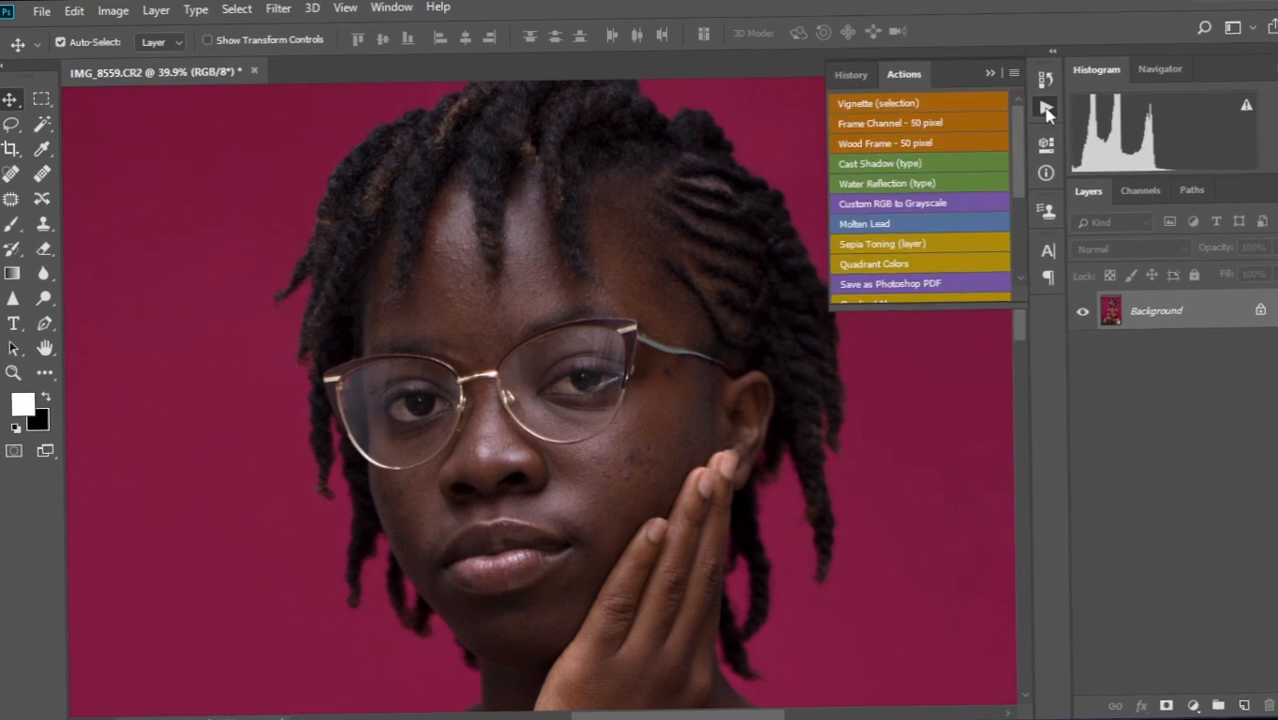
left_click_drag(1016, 140, 1012, 255)
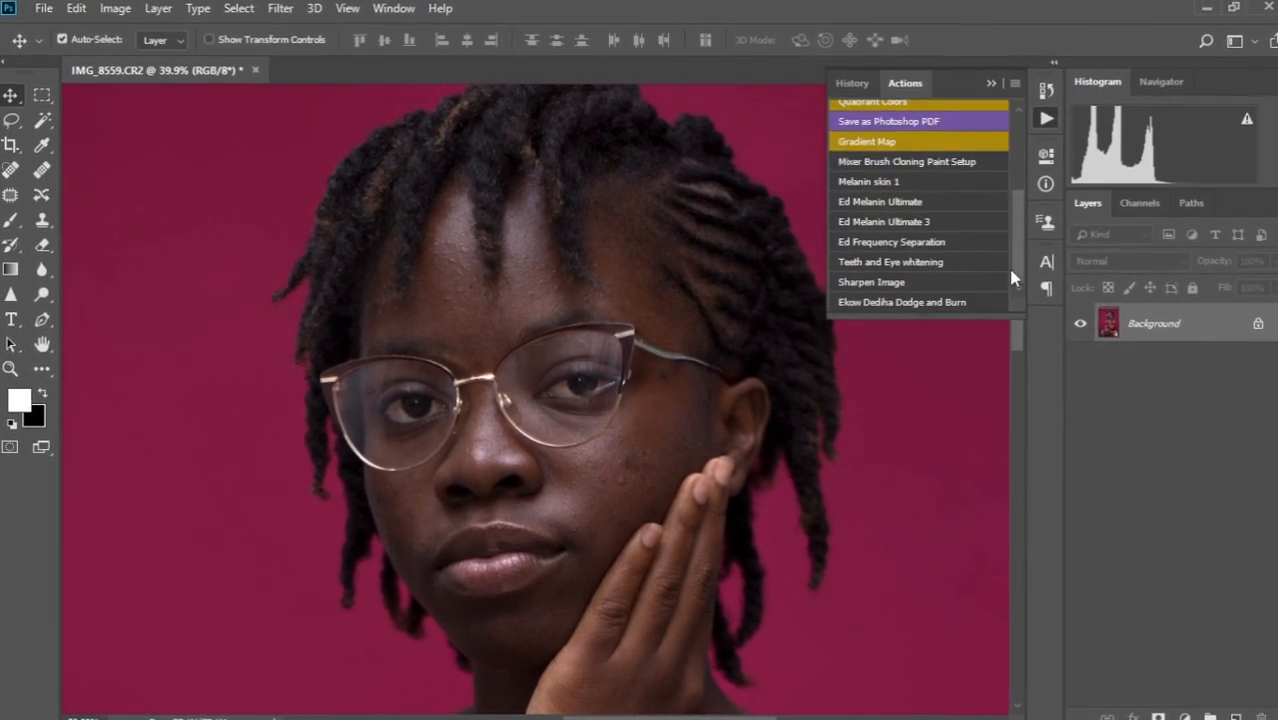
left_click(895, 250)
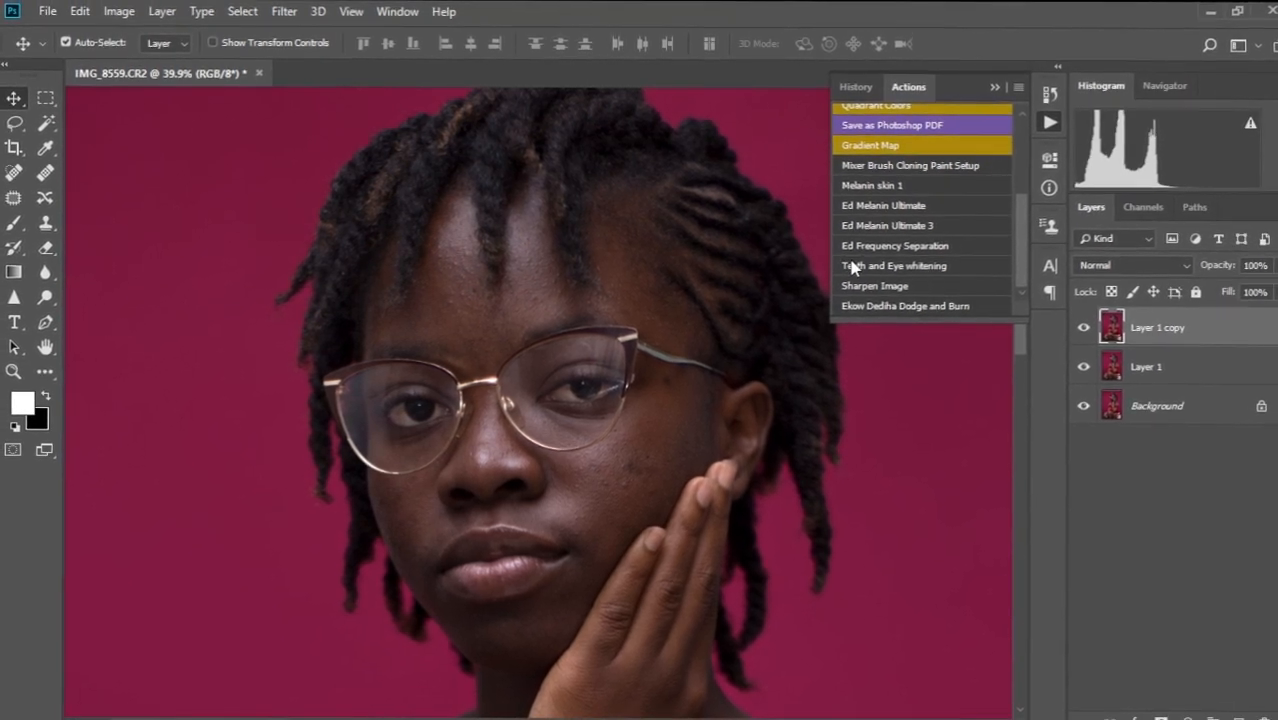
left_click(741, 169)
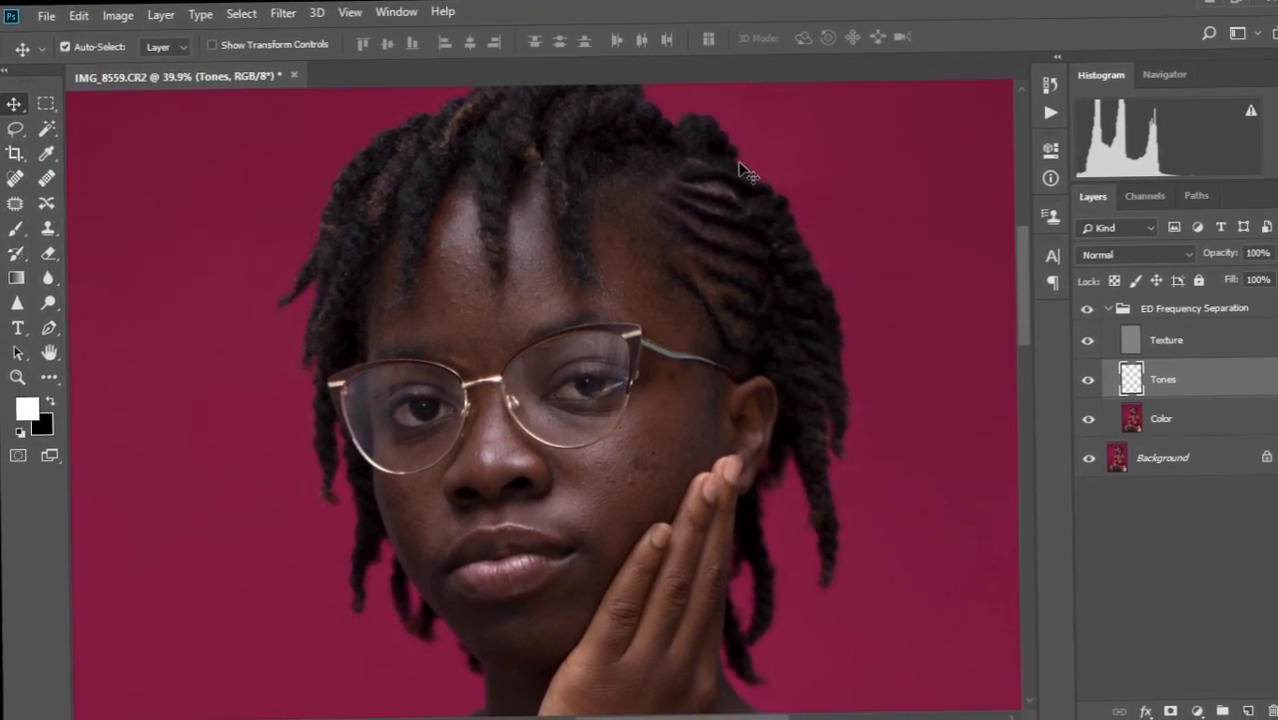
Zoom in on the forehead and eyes and select the Color layer.
key("ctrl+0")
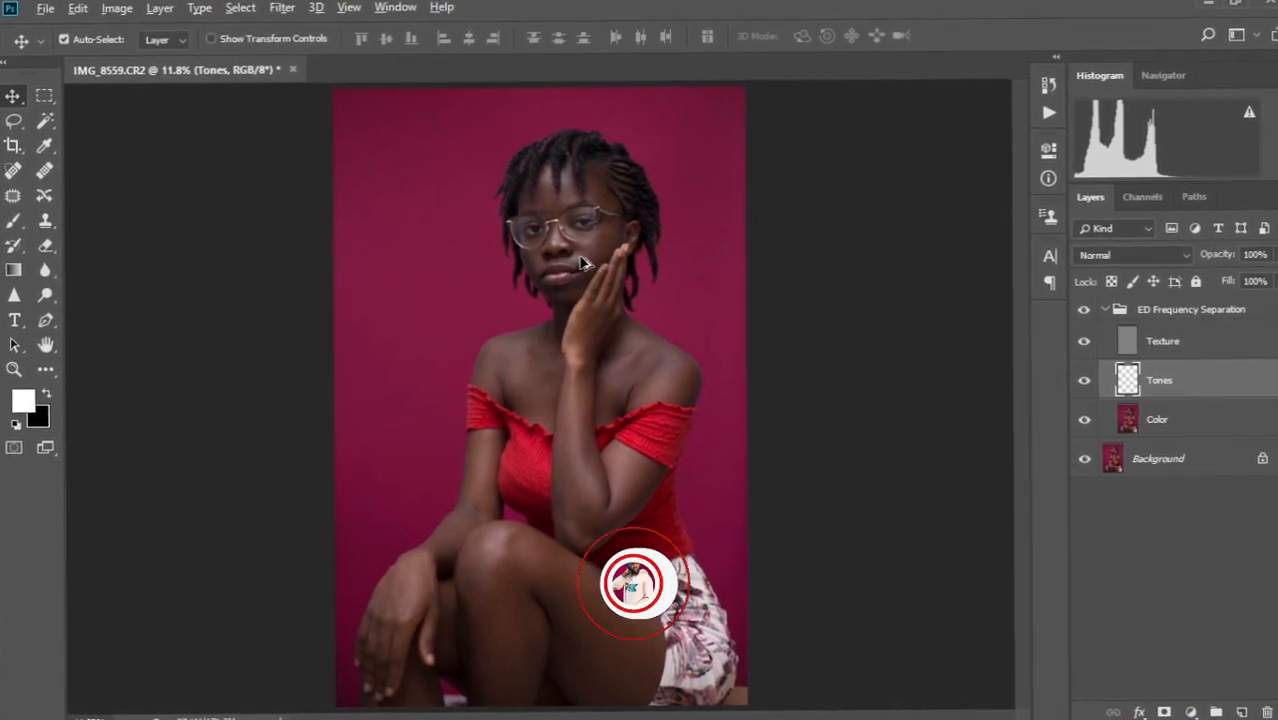
scroll(585, 262, "up", 5)
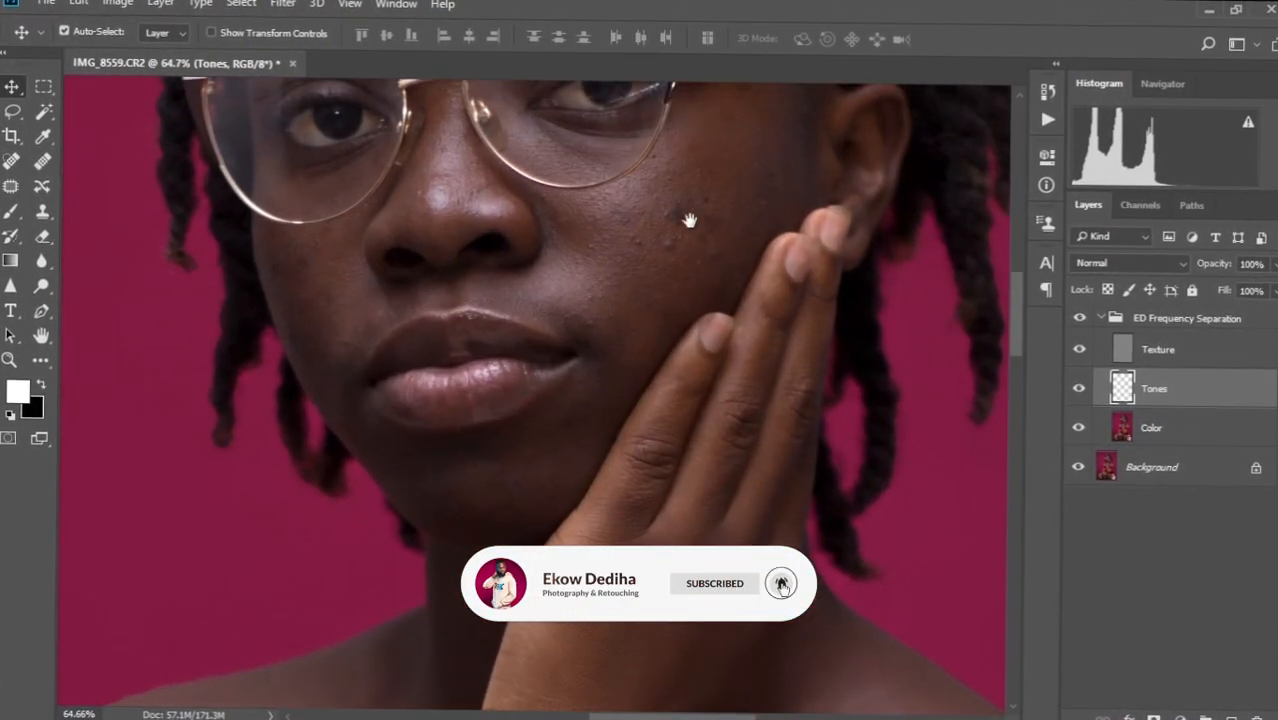
left_click_drag(689, 219, 645, 455)
left_click_drag(628, 271, 647, 311)
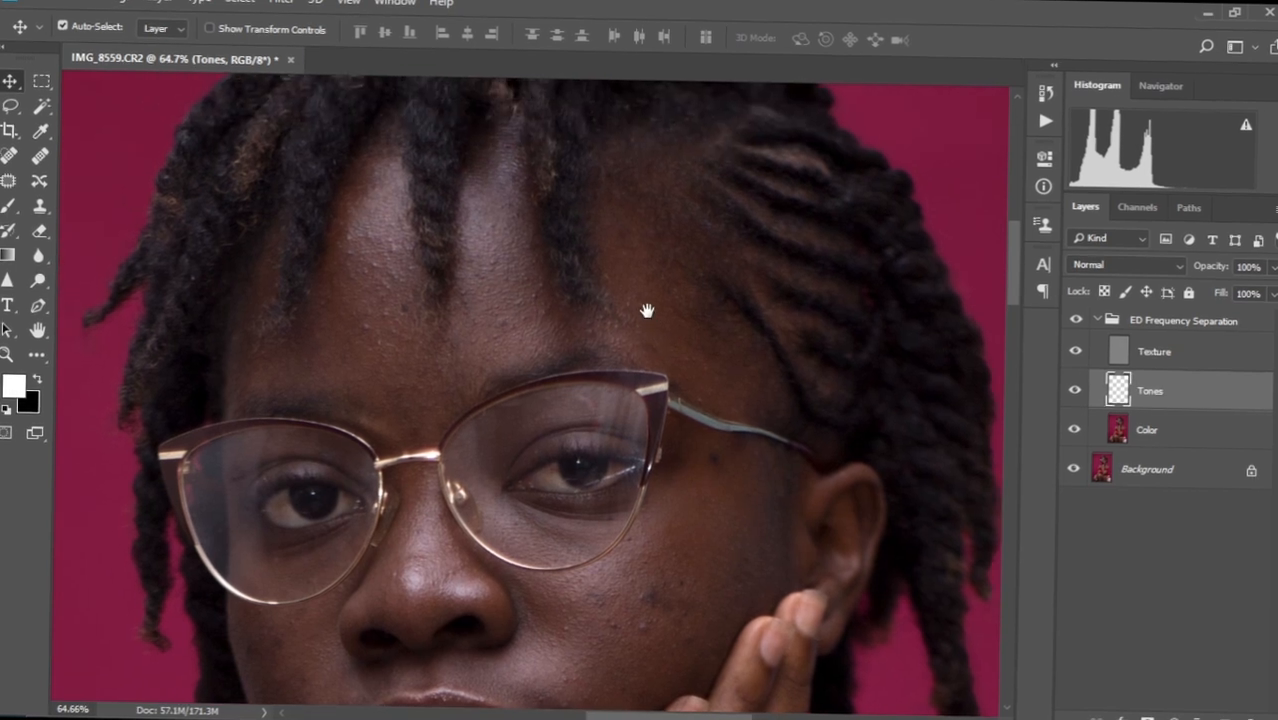
scroll(591, 296, "up", 2)
scroll(588, 294, "down", 2)
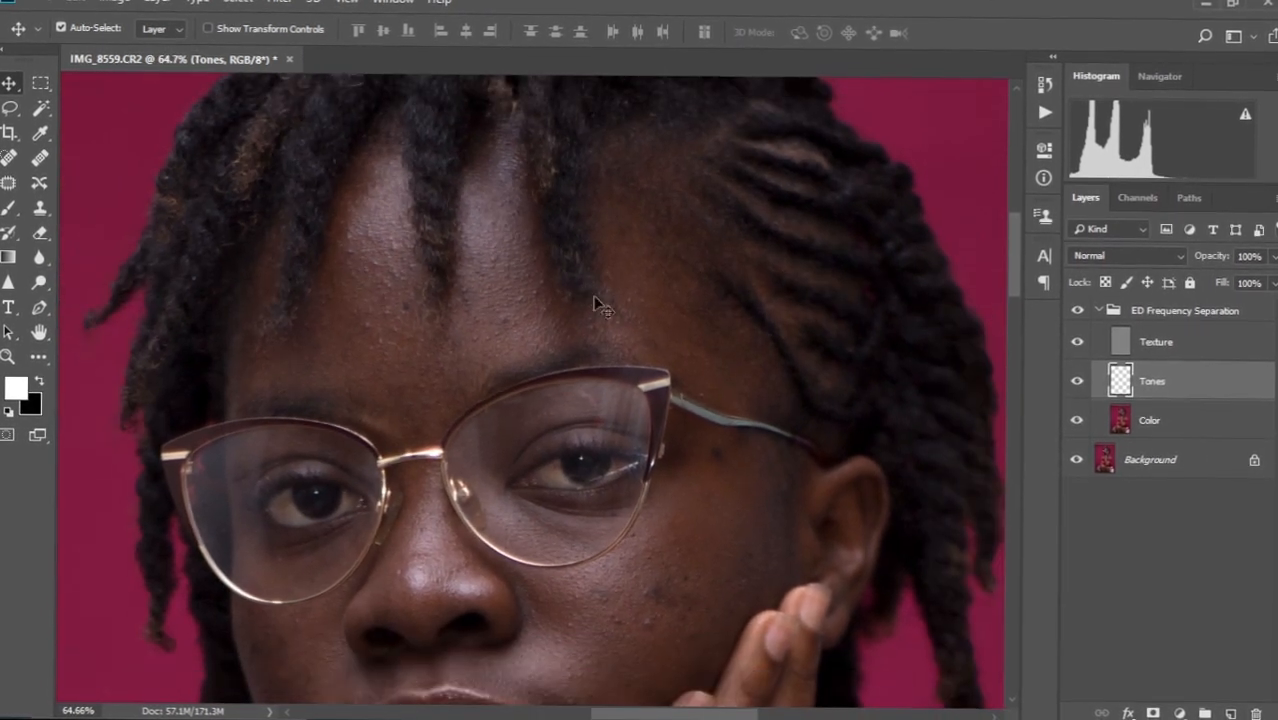
left_click(1155, 417)
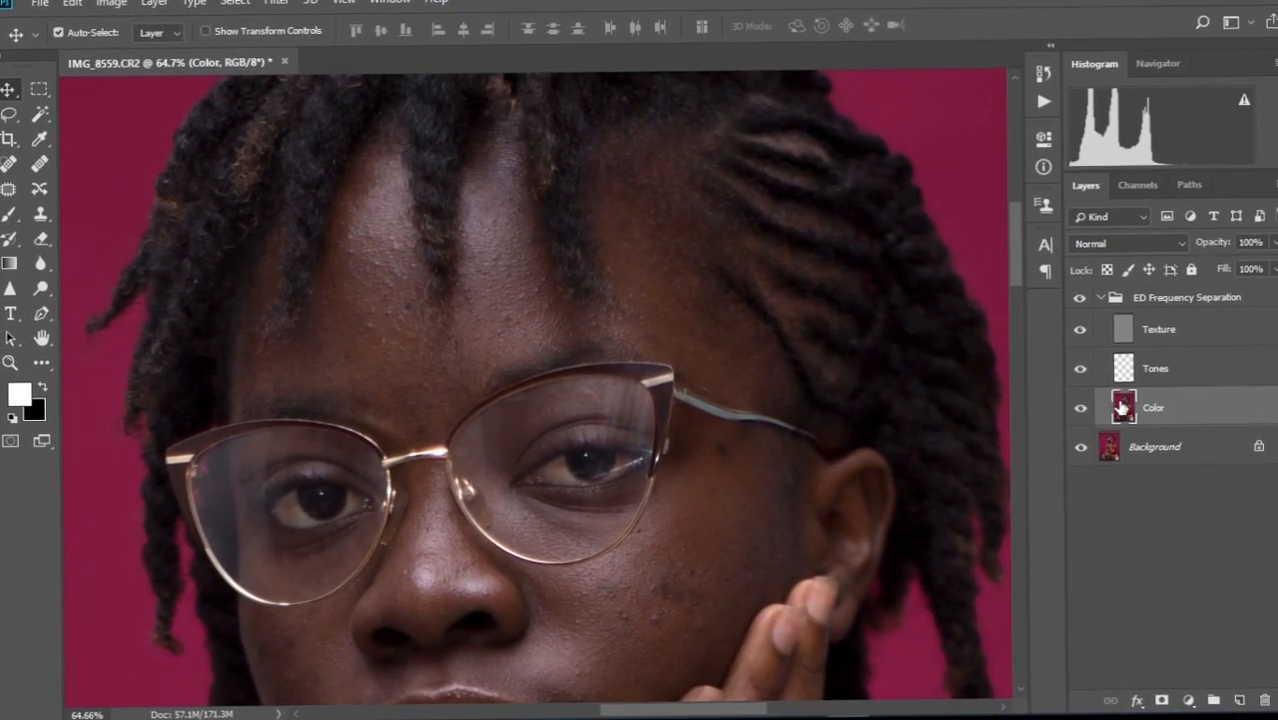
Pan and zoom to recentre the face in the view.
left_click_drag(562, 337, 616, 304)
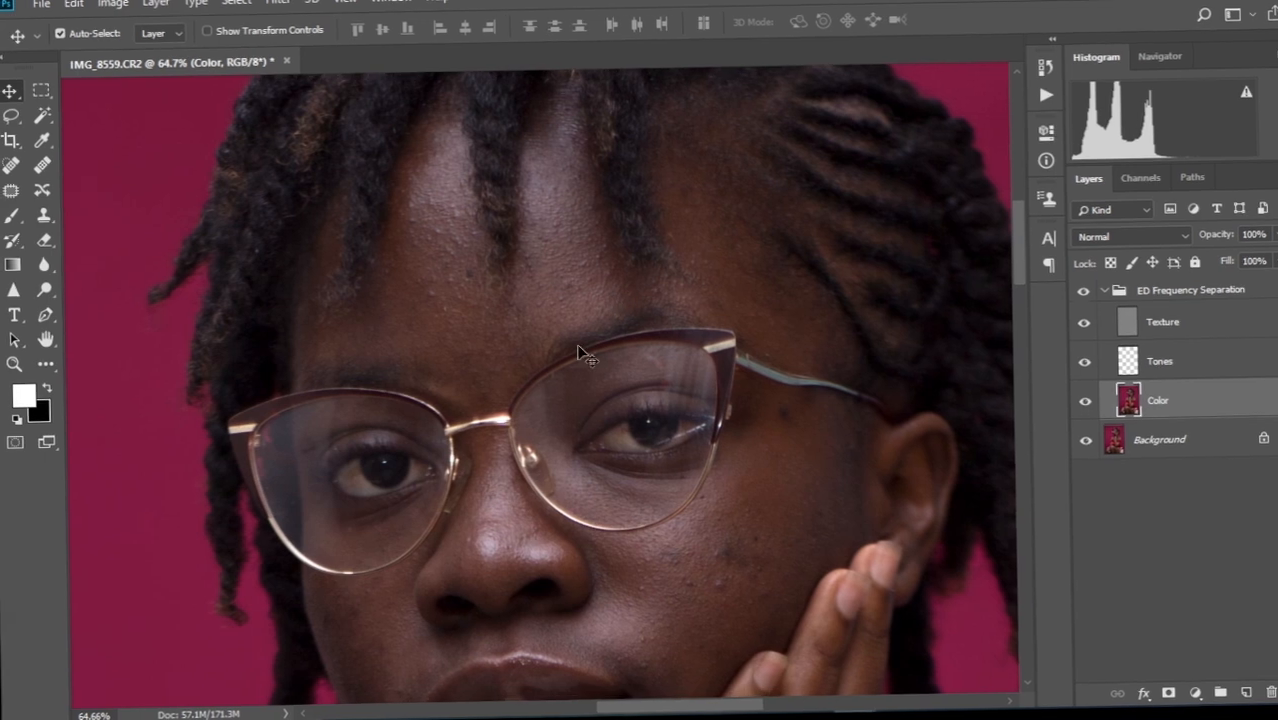
scroll(561, 363, "down", 2)
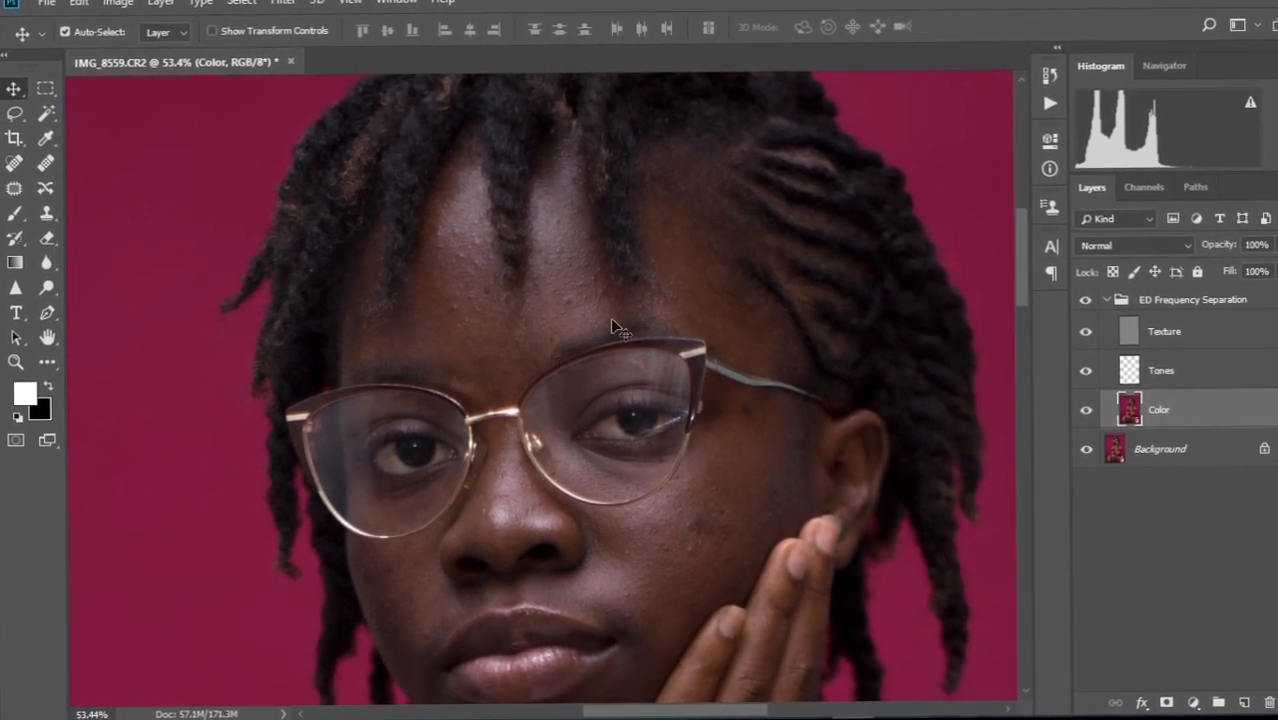
left_click_drag(610, 318, 615, 265)
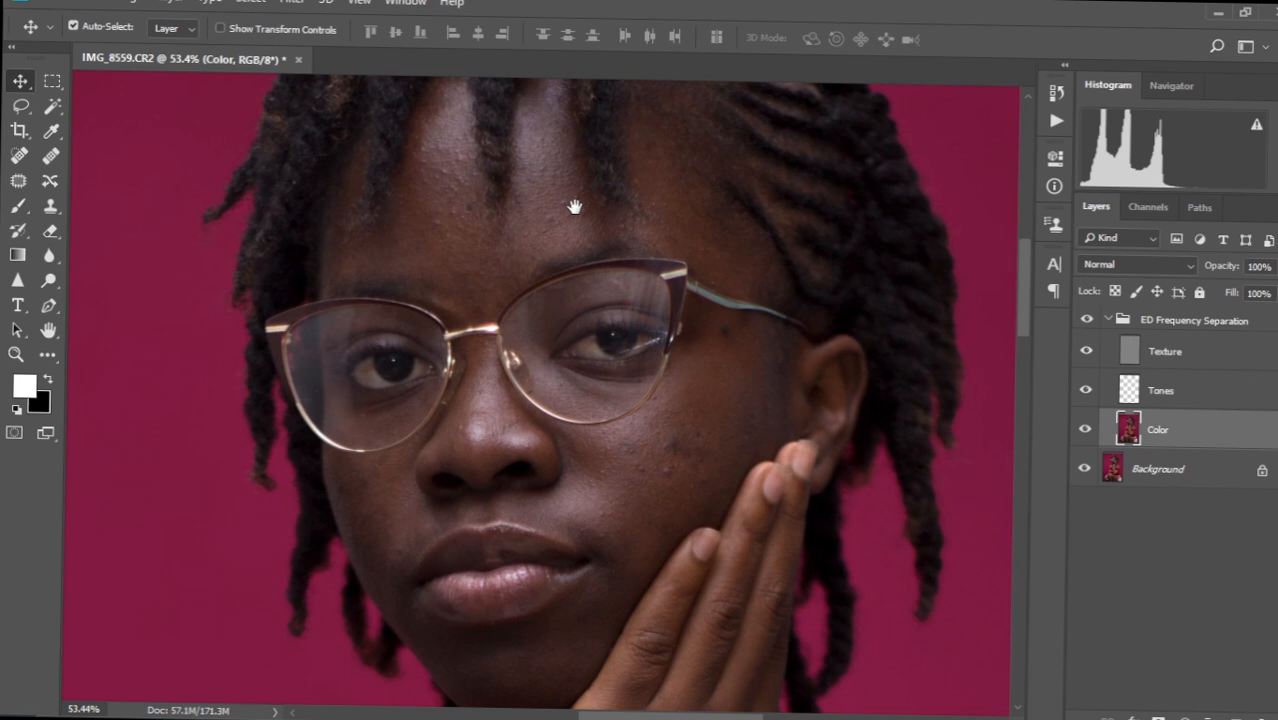
left_click_drag(575, 207, 573, 267)
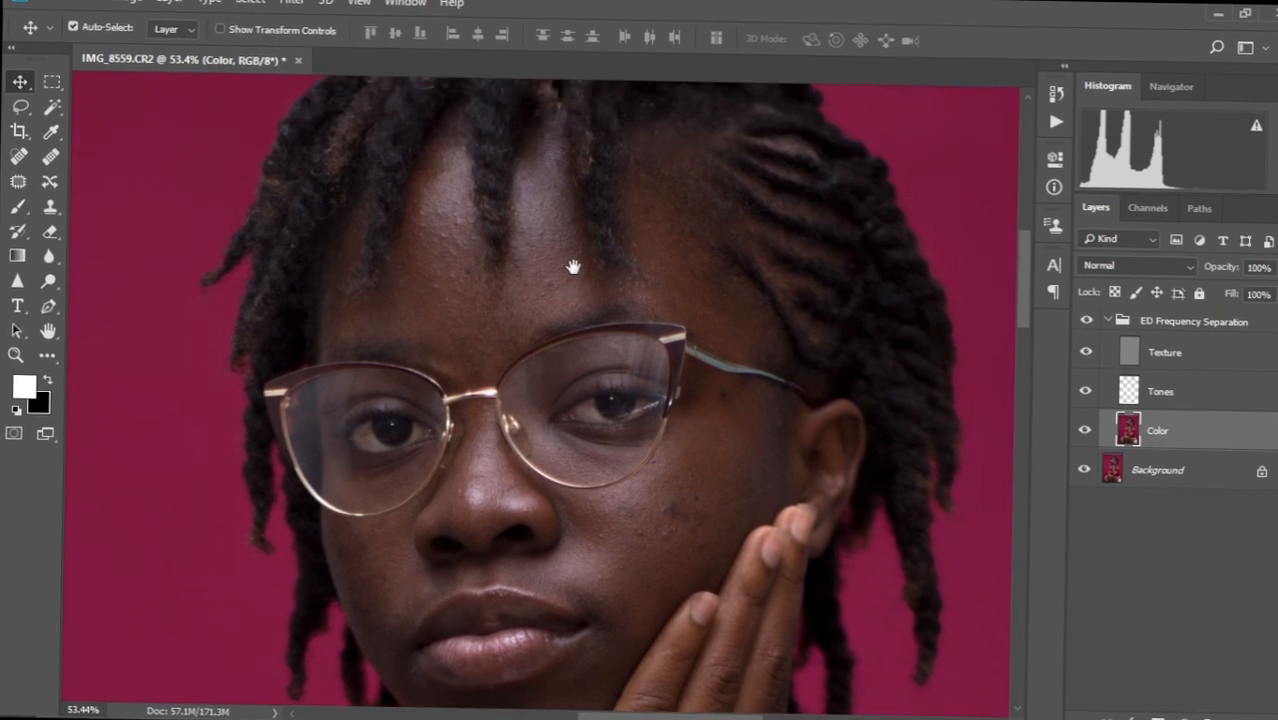
scroll(562, 290, "down", 2)
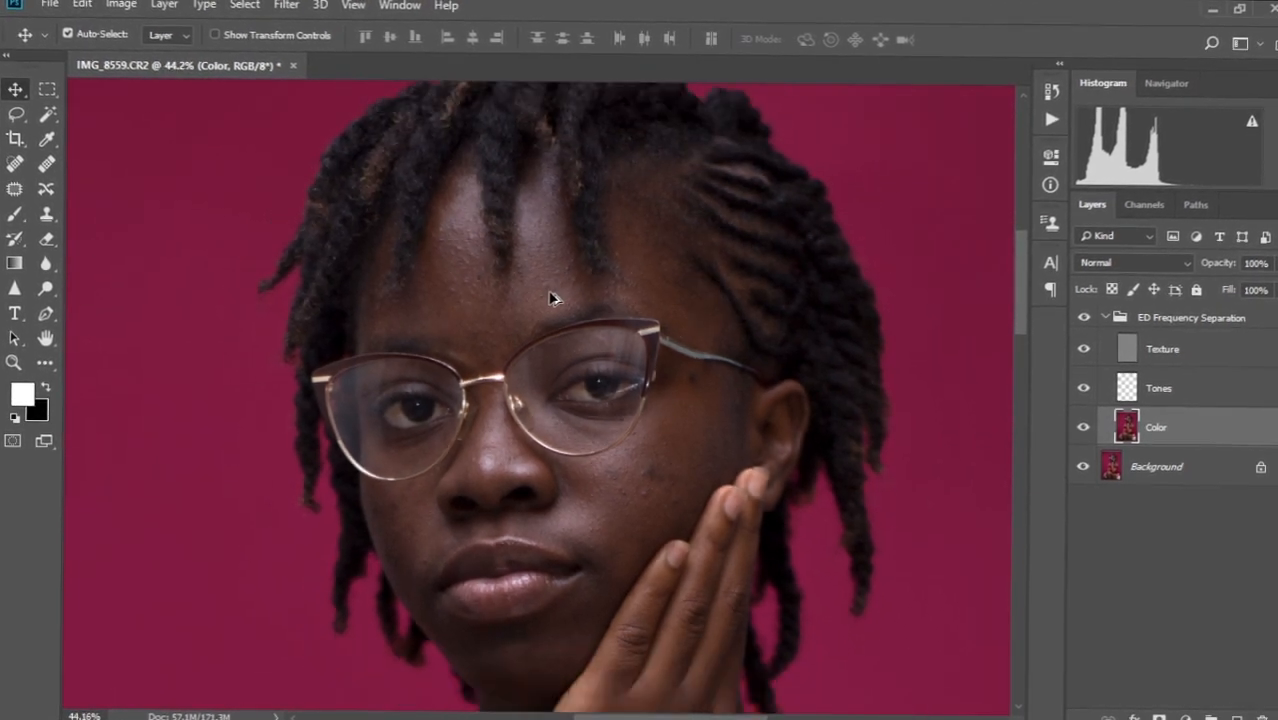
Lasso a patch of the left forehead and apply Gaussian Blur to it.
left_click(11, 120)
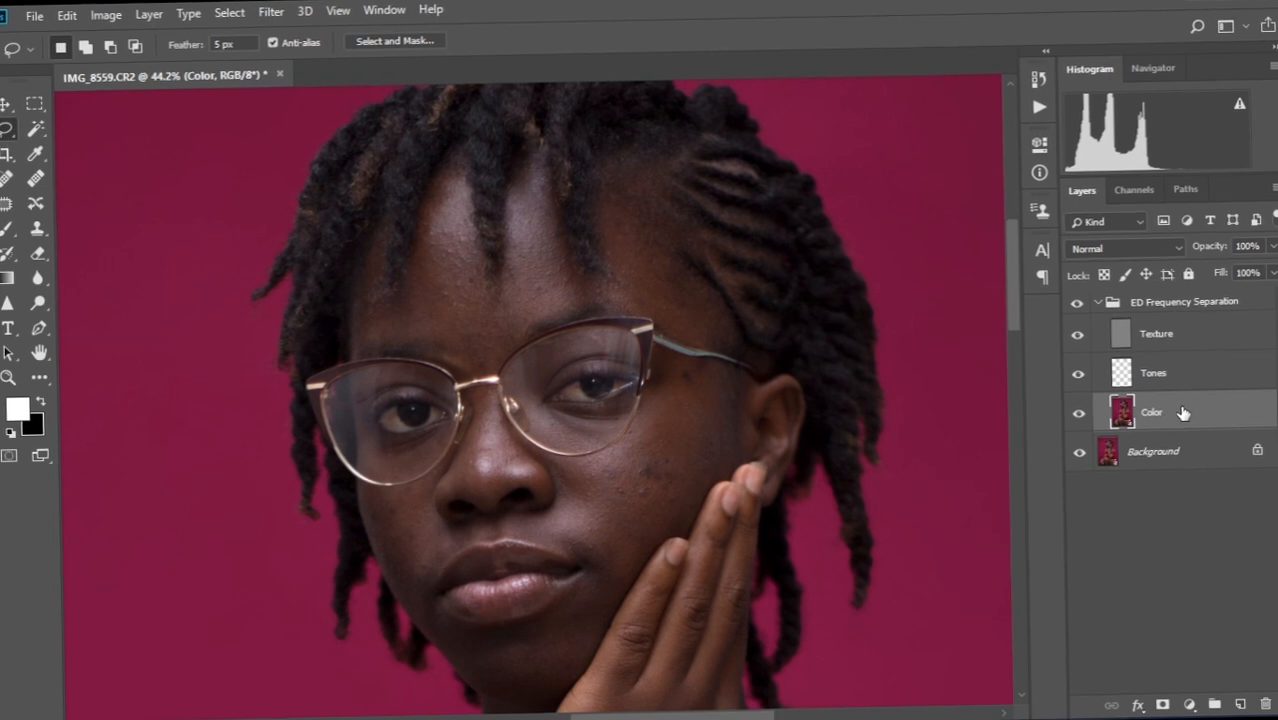
scroll(430, 270, "up", 3)
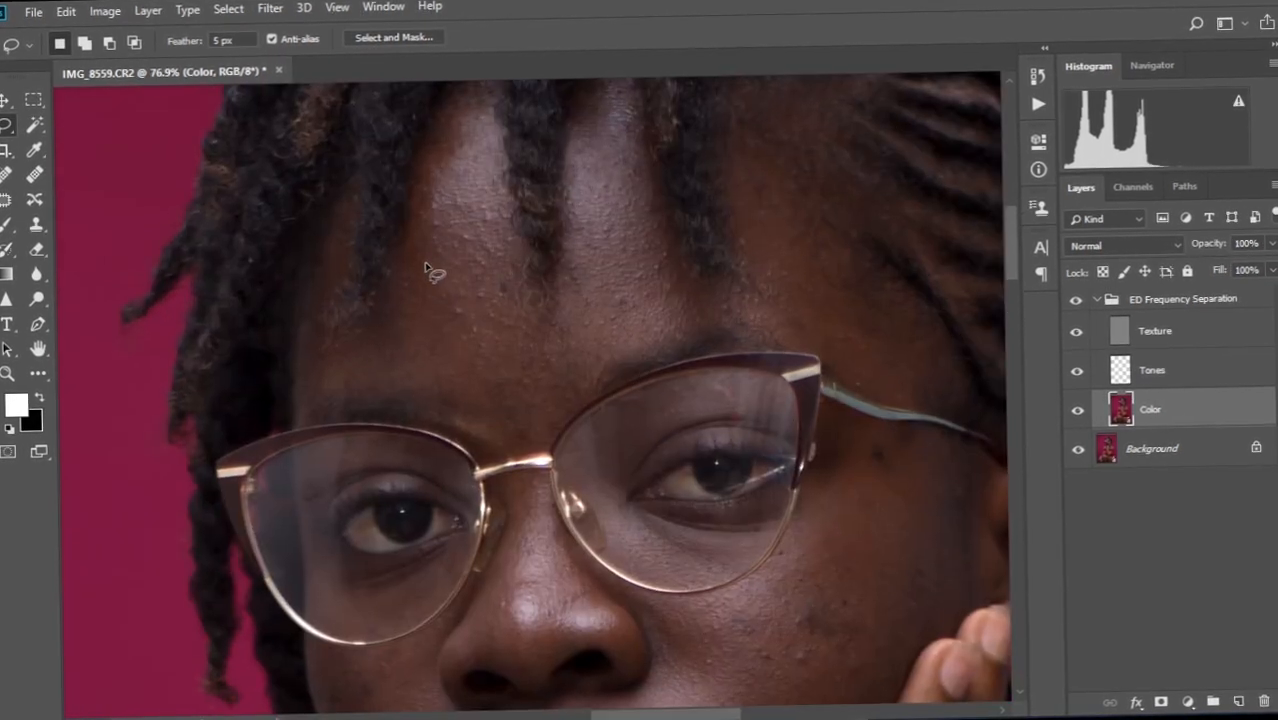
mouse_move(435, 176)
left_mouse_down()
mouse_move(415, 335)
mouse_move(461, 381)
mouse_move(531, 362)
mouse_move(486, 110)
left_mouse_up()
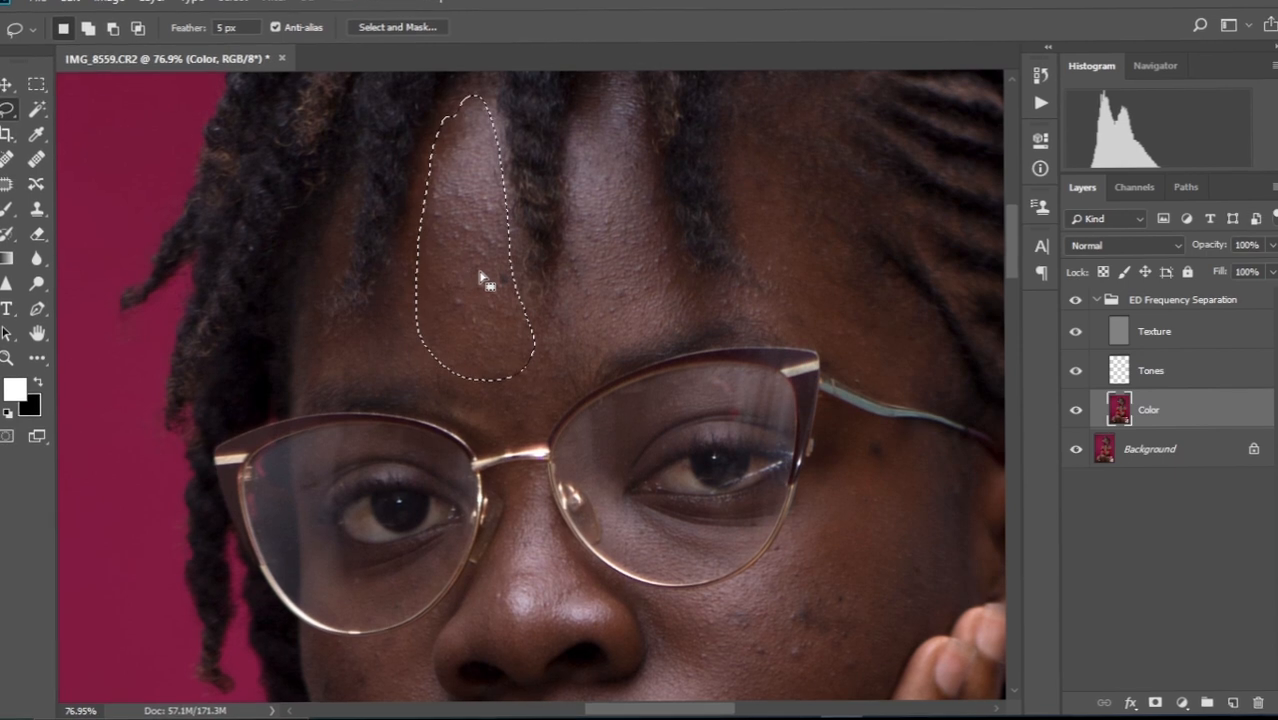
right_click(485, 278)
left_click(545, 545)
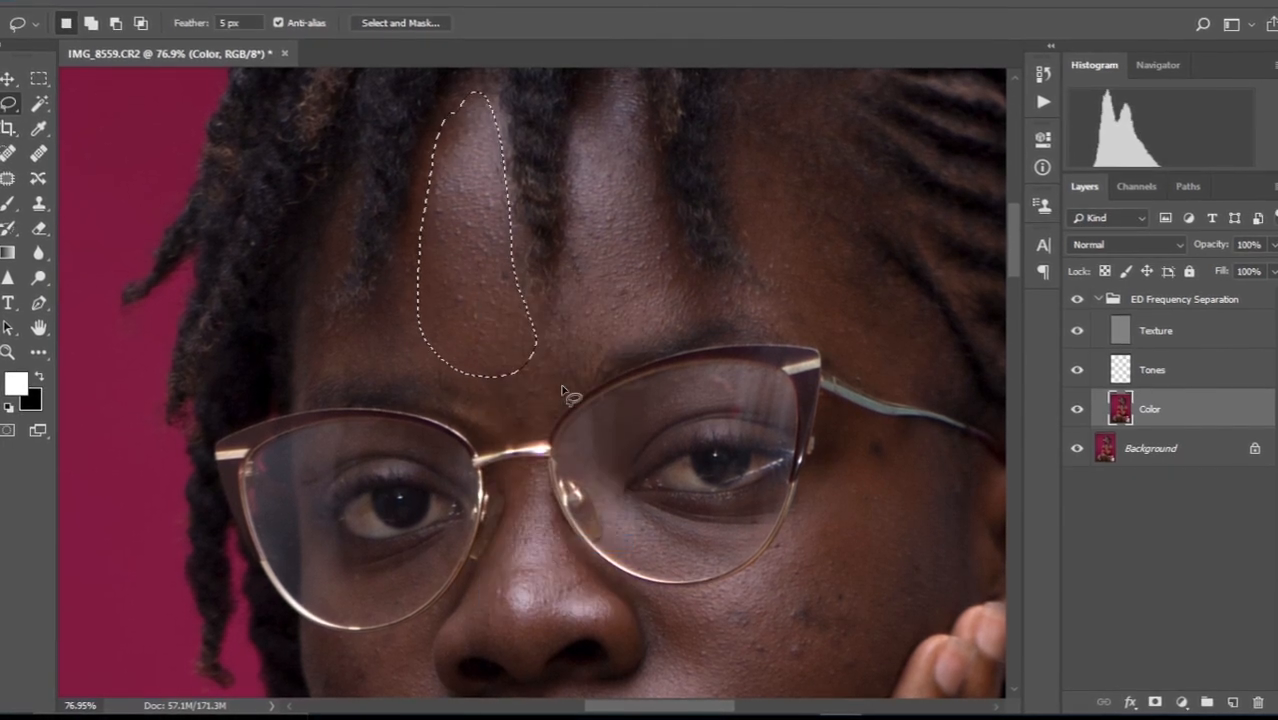
key("ctrl+d")
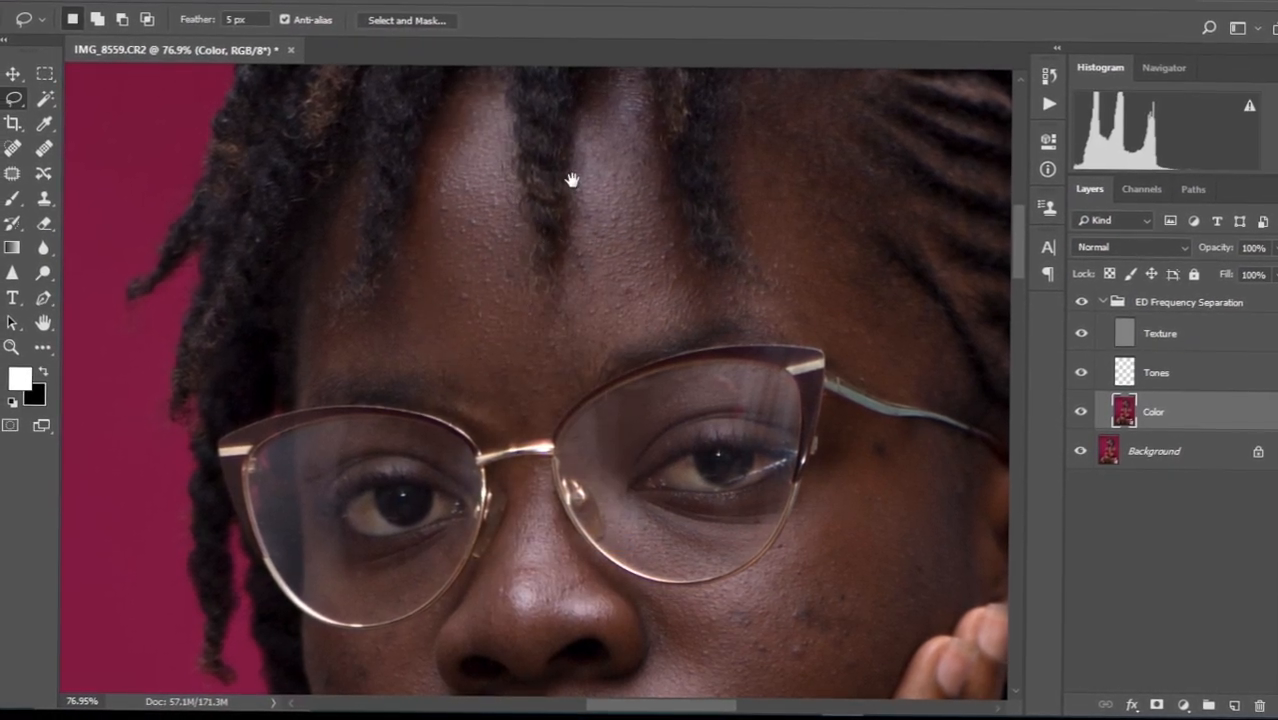
Open the Gaussian Blur dialog from the Filter menu, then cancel it.
left_click_drag(571, 177, 573, 279)
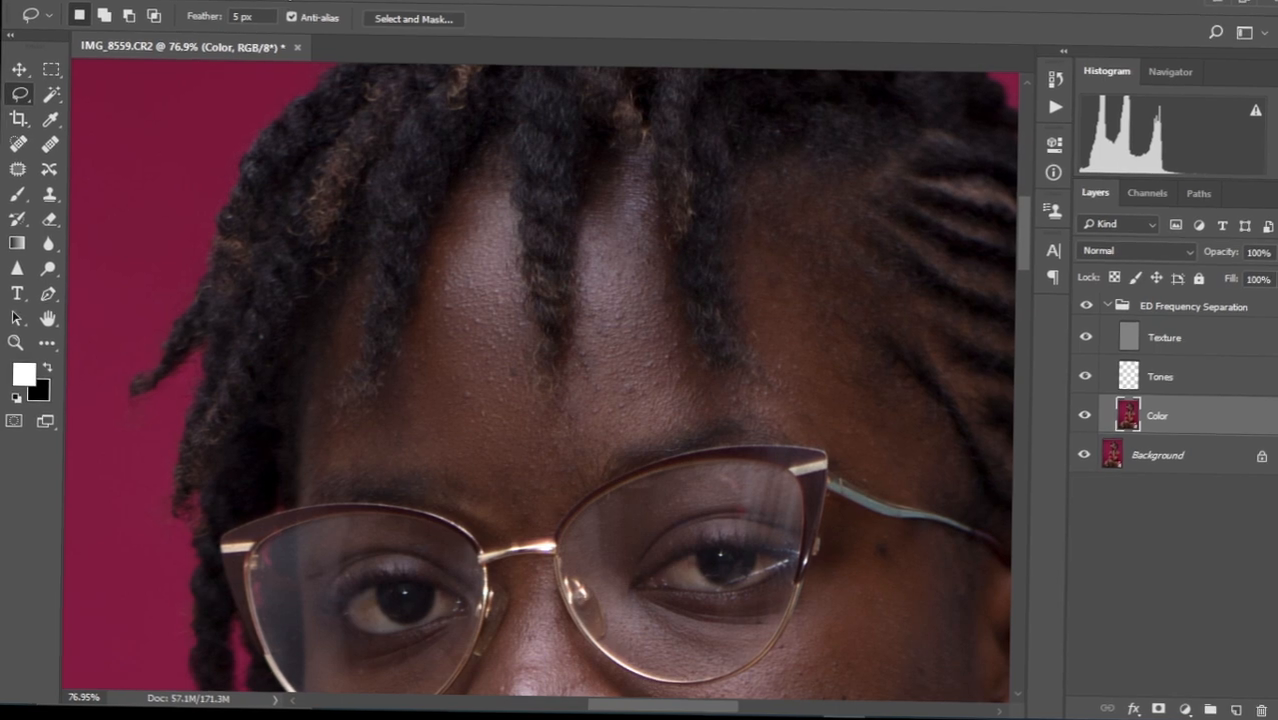
left_click(289, 0)
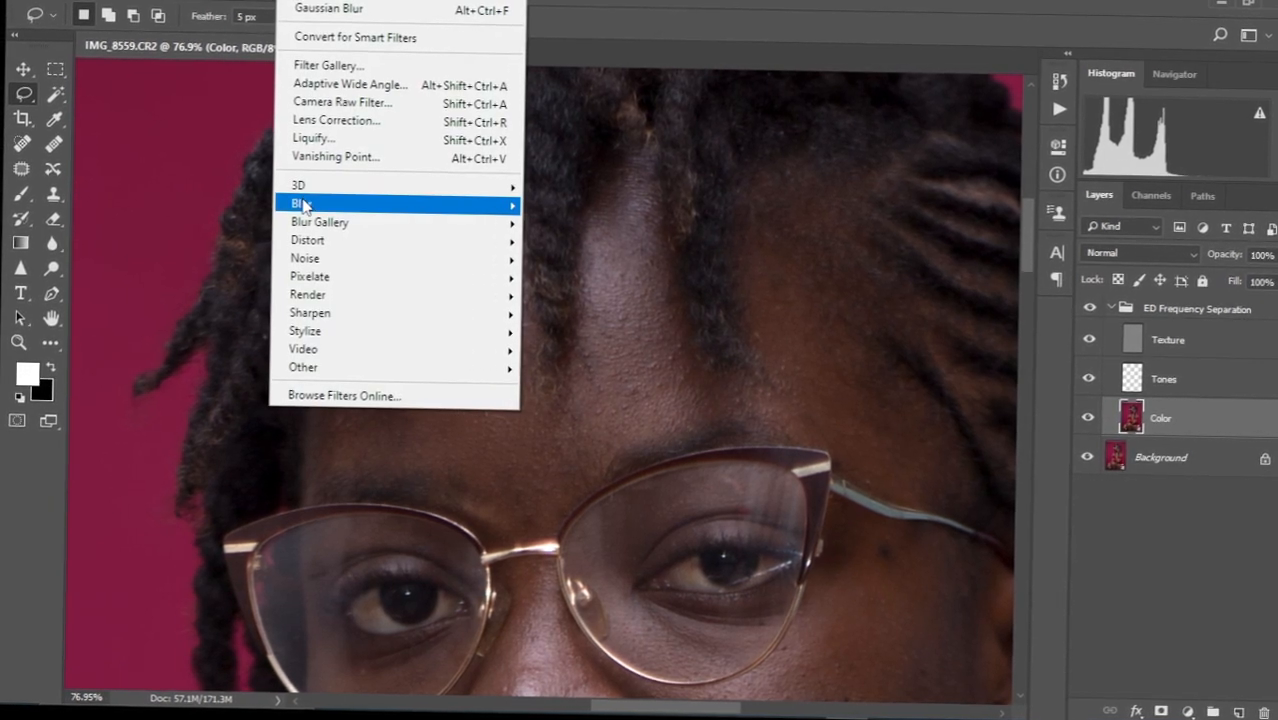
mouse_move(302, 204)
left_click(559, 280)
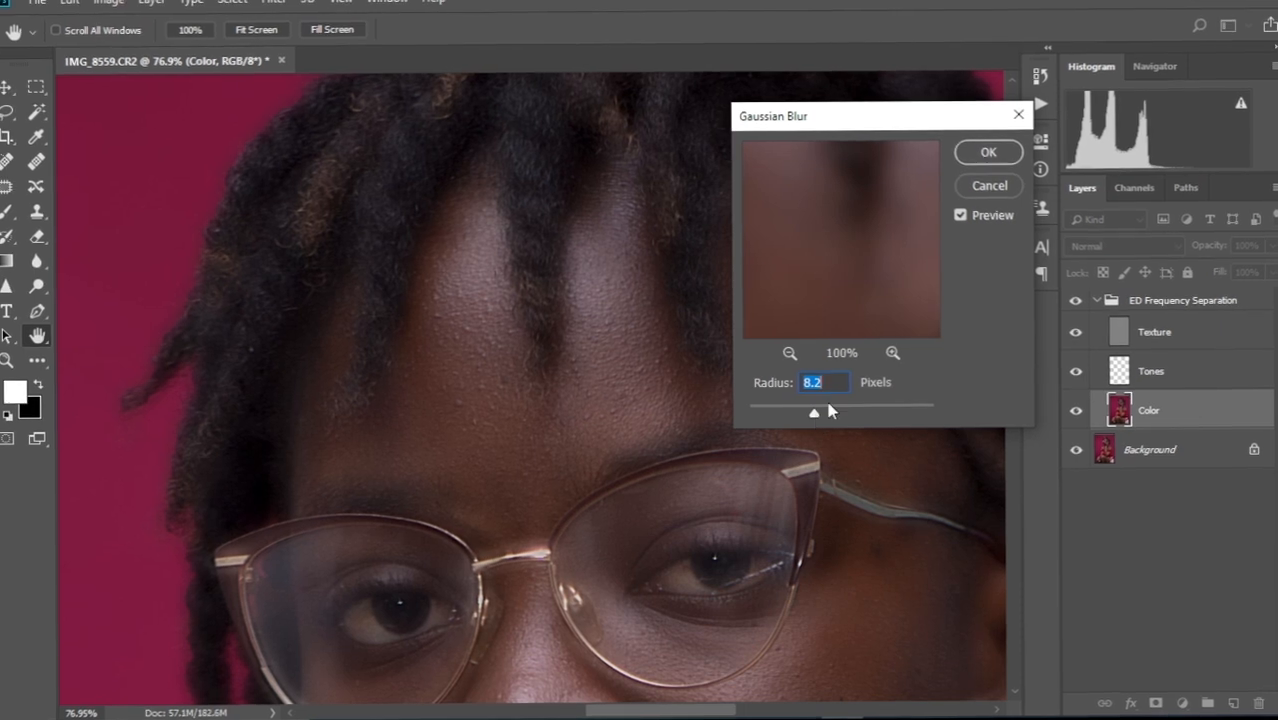
left_click(988, 186)
key("l")
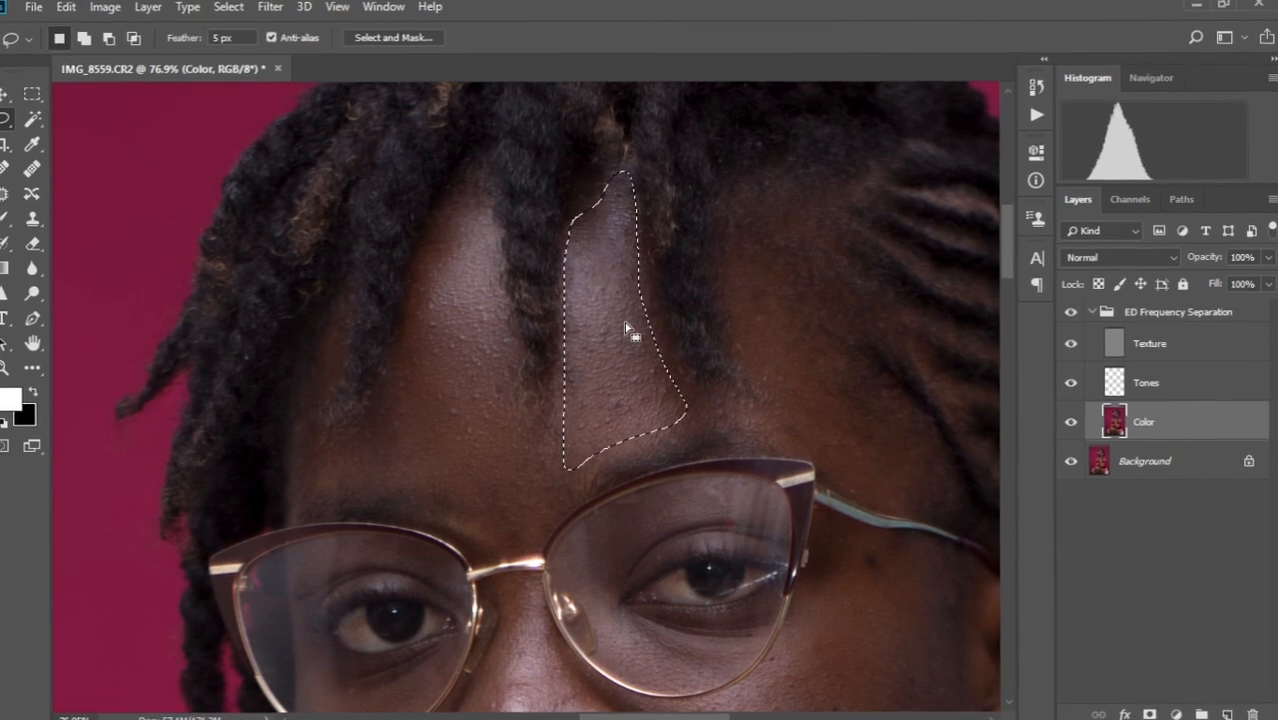
Blur the forehead patch with an 8.8 px Gaussian Blur, then select the right forehead.
left_click(290, 10)
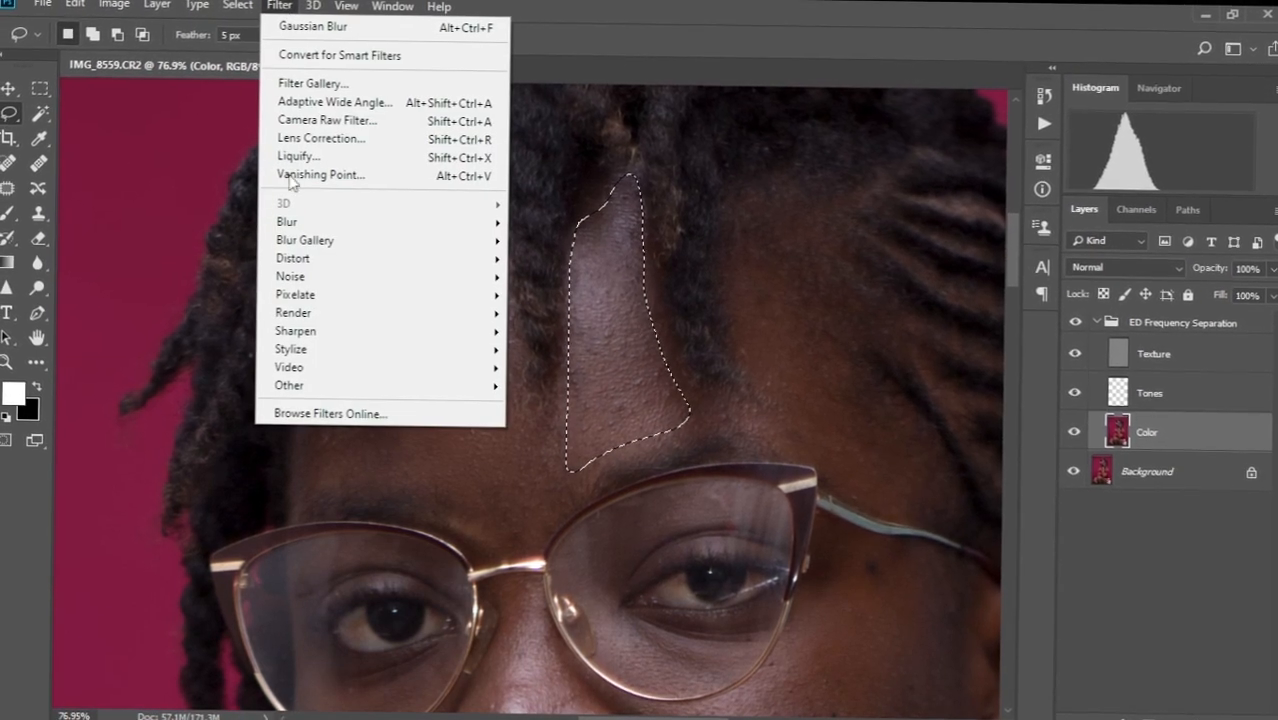
mouse_move(474, 228)
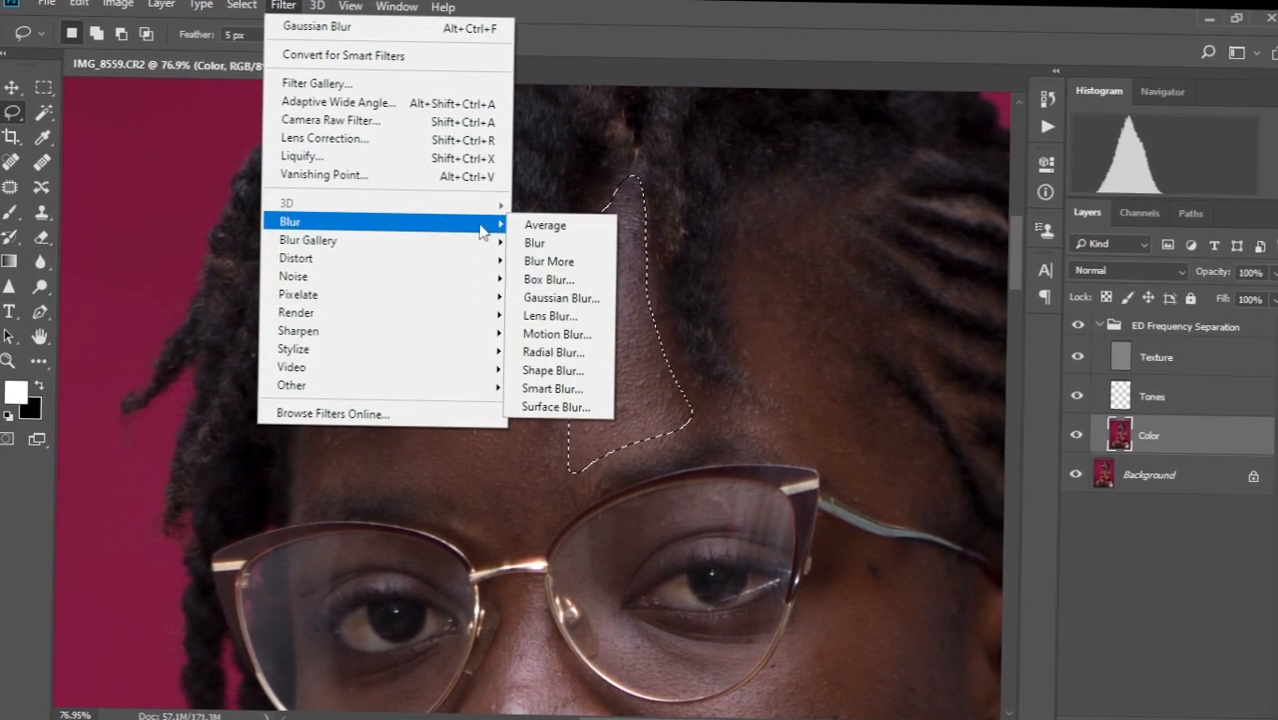
left_click(561, 298)
left_click_drag(819, 428, 822, 423)
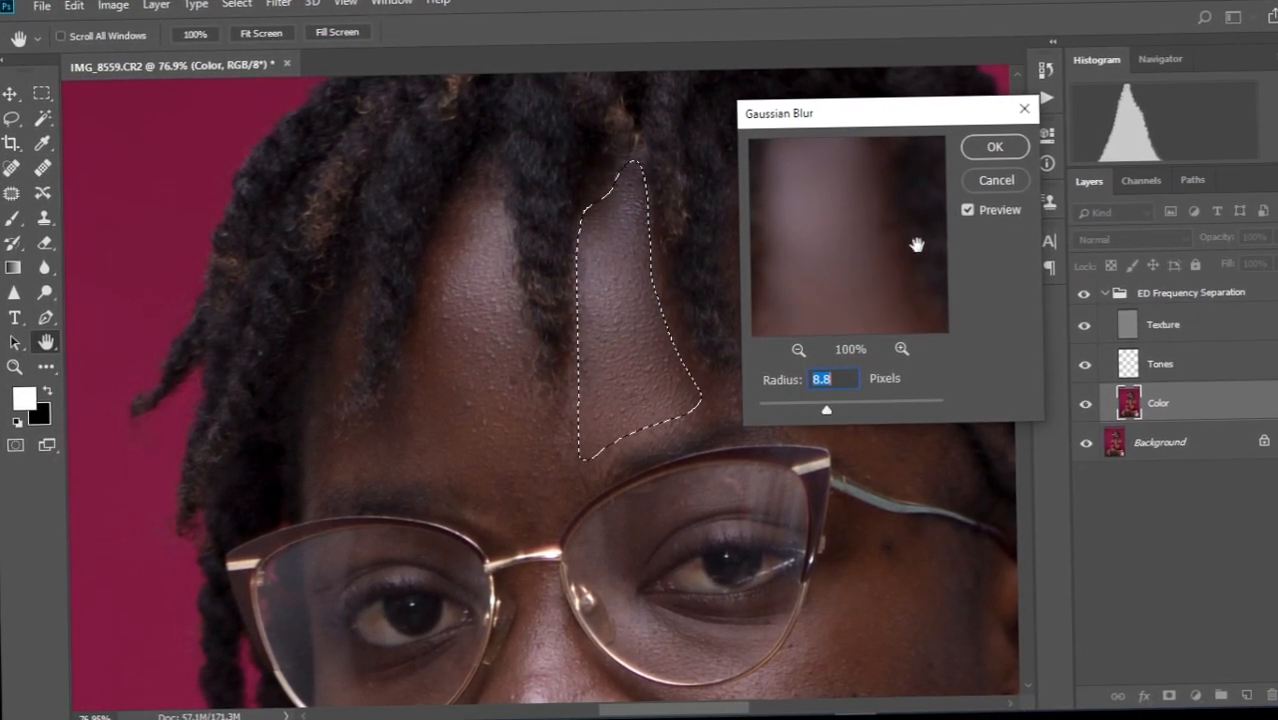
left_click(993, 153)
left_click_drag(658, 325, 524, 280)
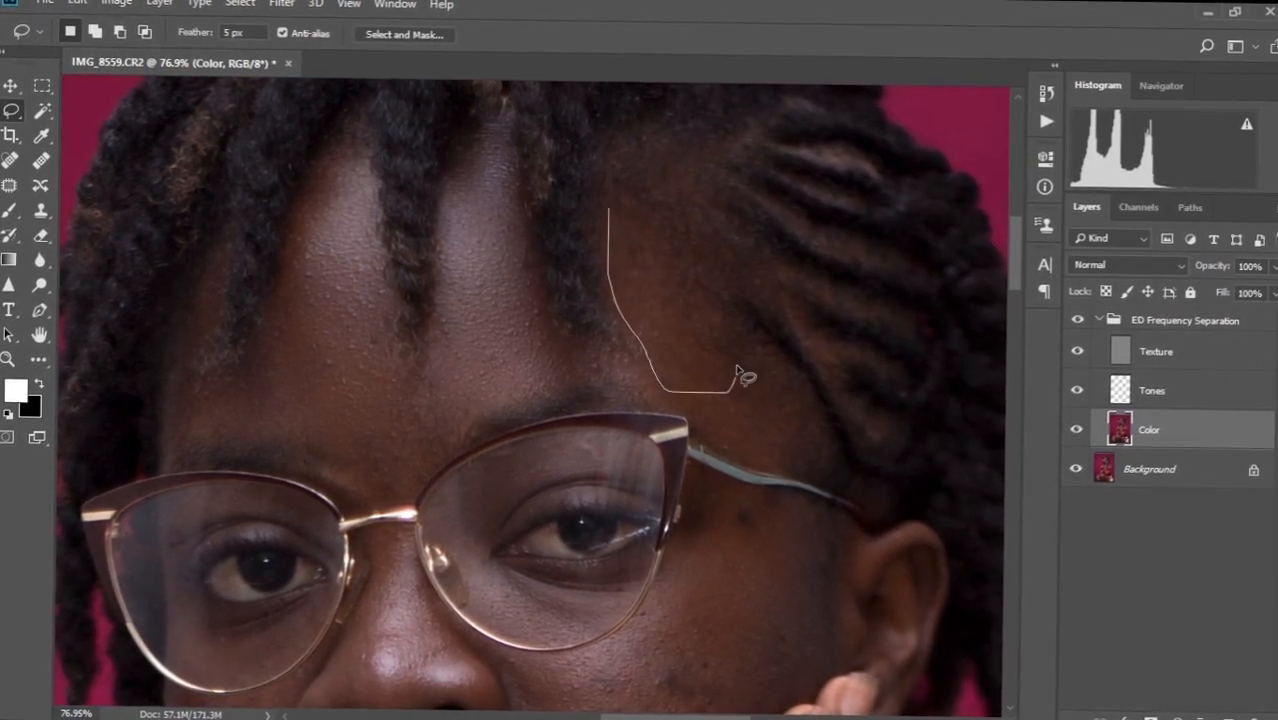
right_click(630, 289)
Gaussian-blur the right forehead patch and a lassoed cheek patch.
left_click(650, 556)
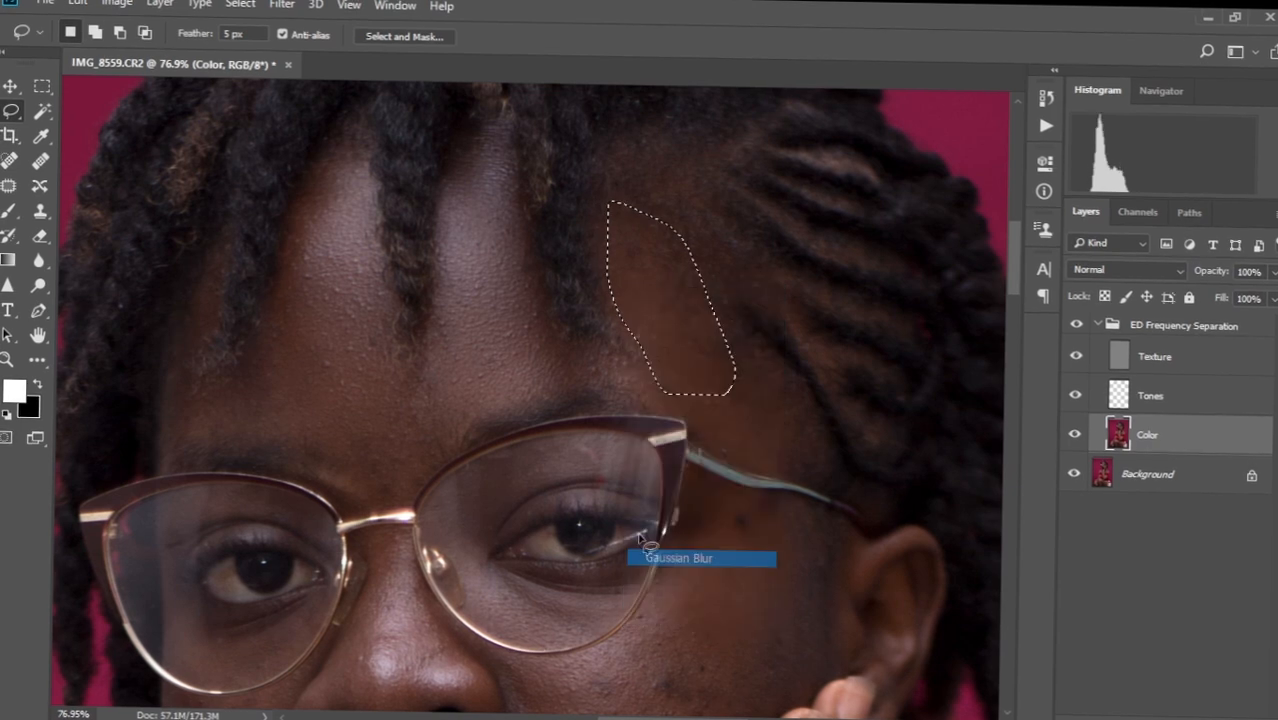
scroll(488, 430, "down", 3)
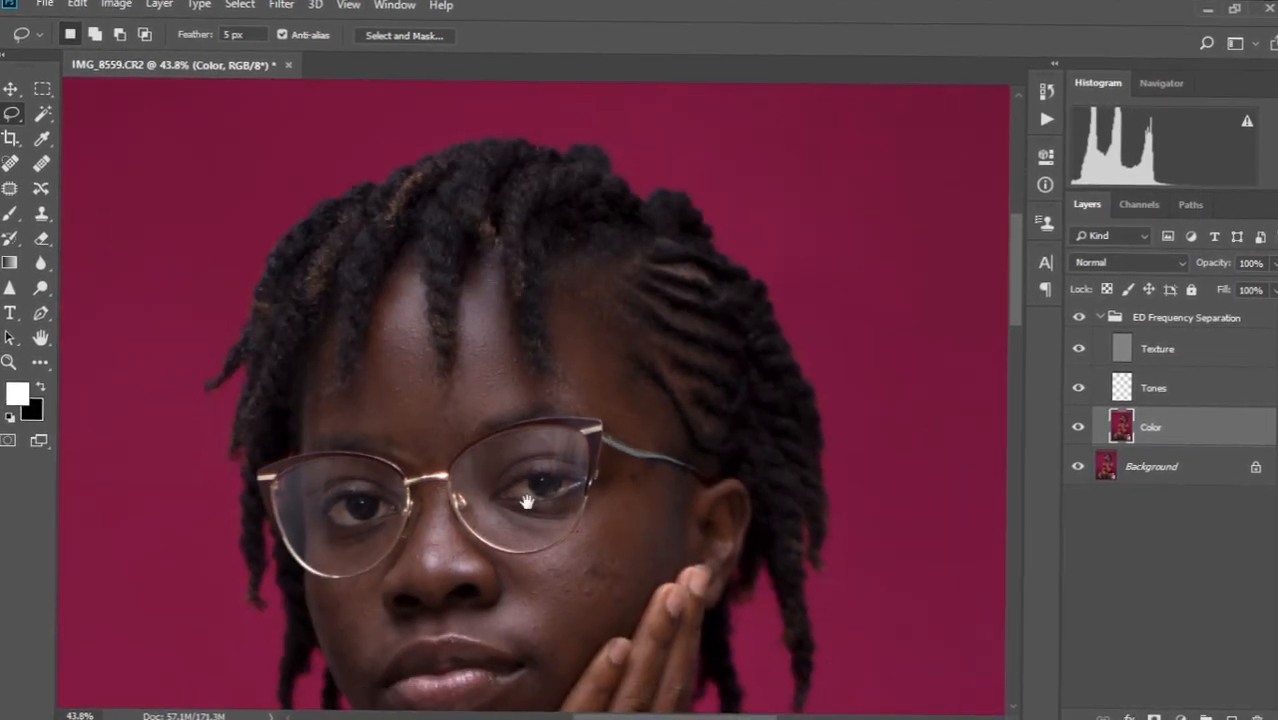
left_click_drag(527, 502, 549, 295)
scroll(577, 414, "up", 2)
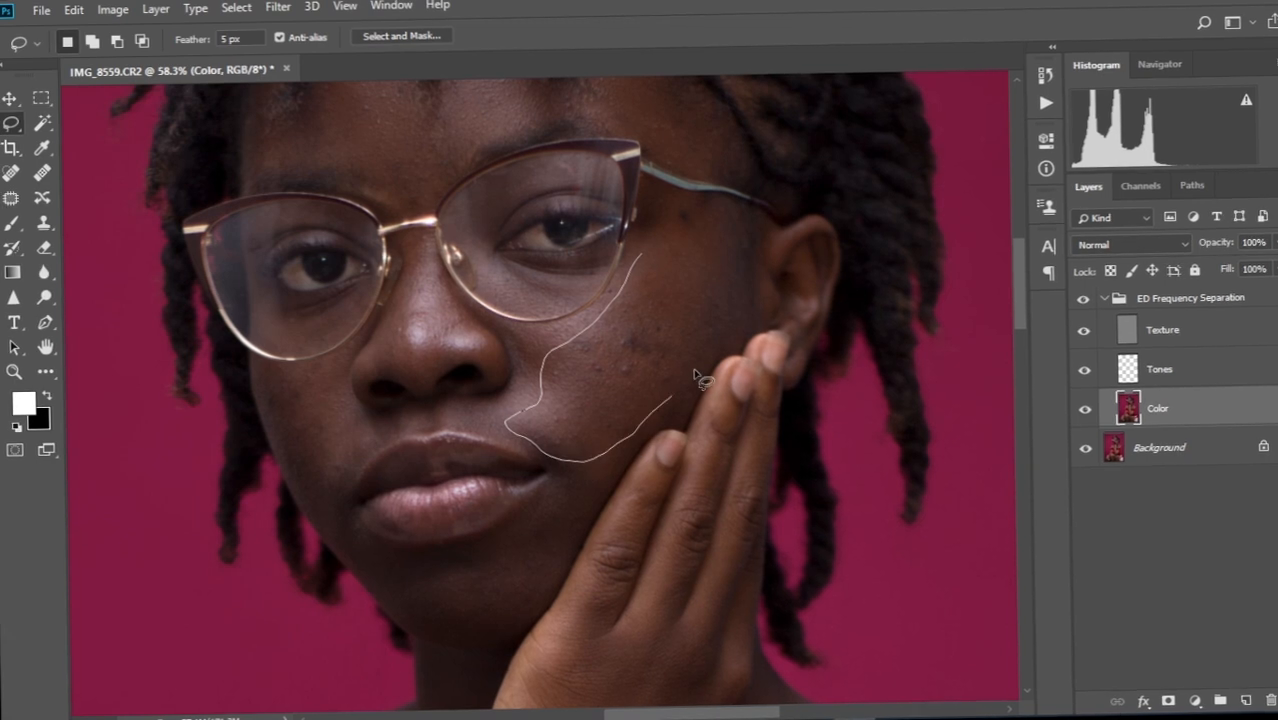
left_click_drag(705, 233, 695, 231)
right_click(660, 295)
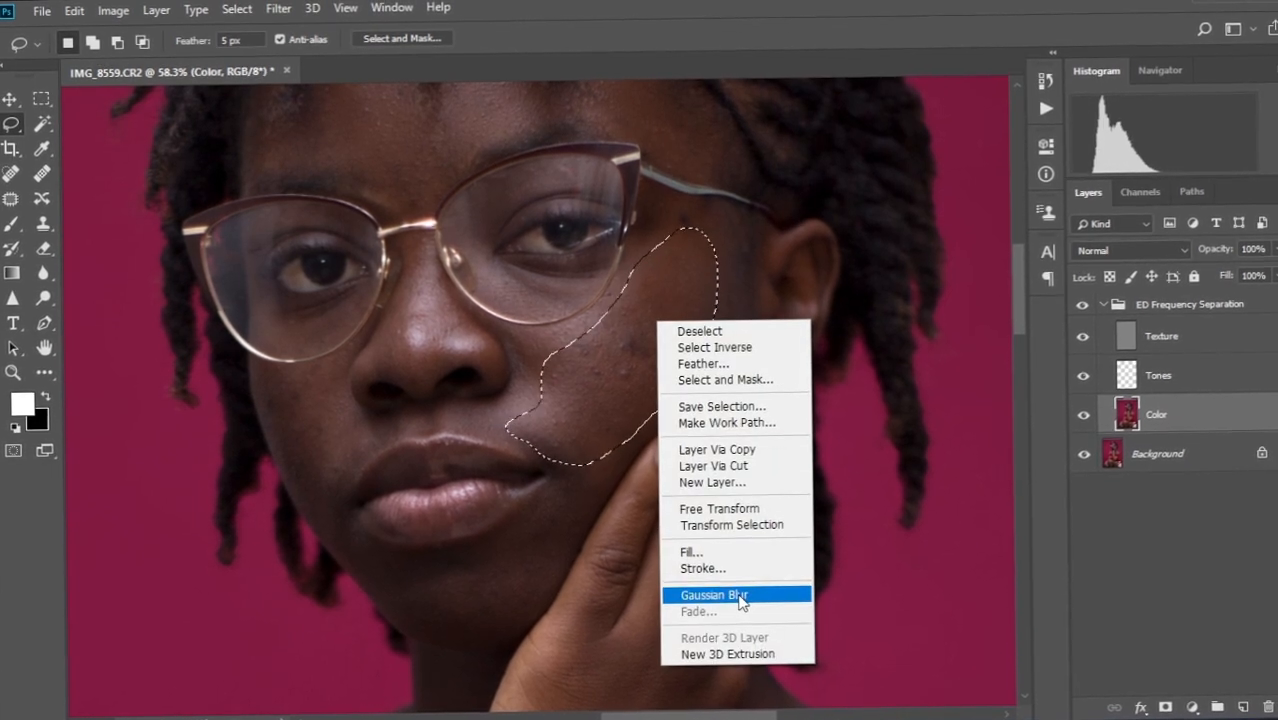
left_click(695, 592)
Lasso and blur the cheek below the glasses and the area beside the nose.
left_click_drag(354, 363, 489, 388)
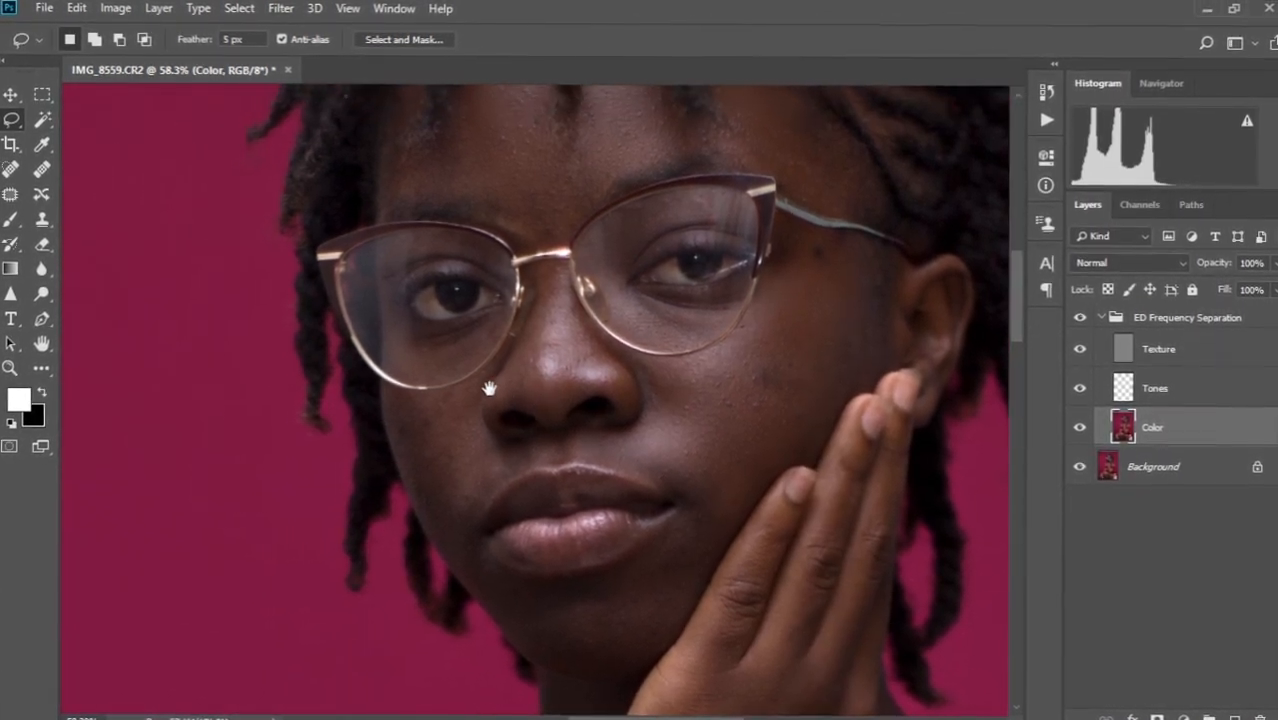
left_click_drag(390, 397, 447, 399)
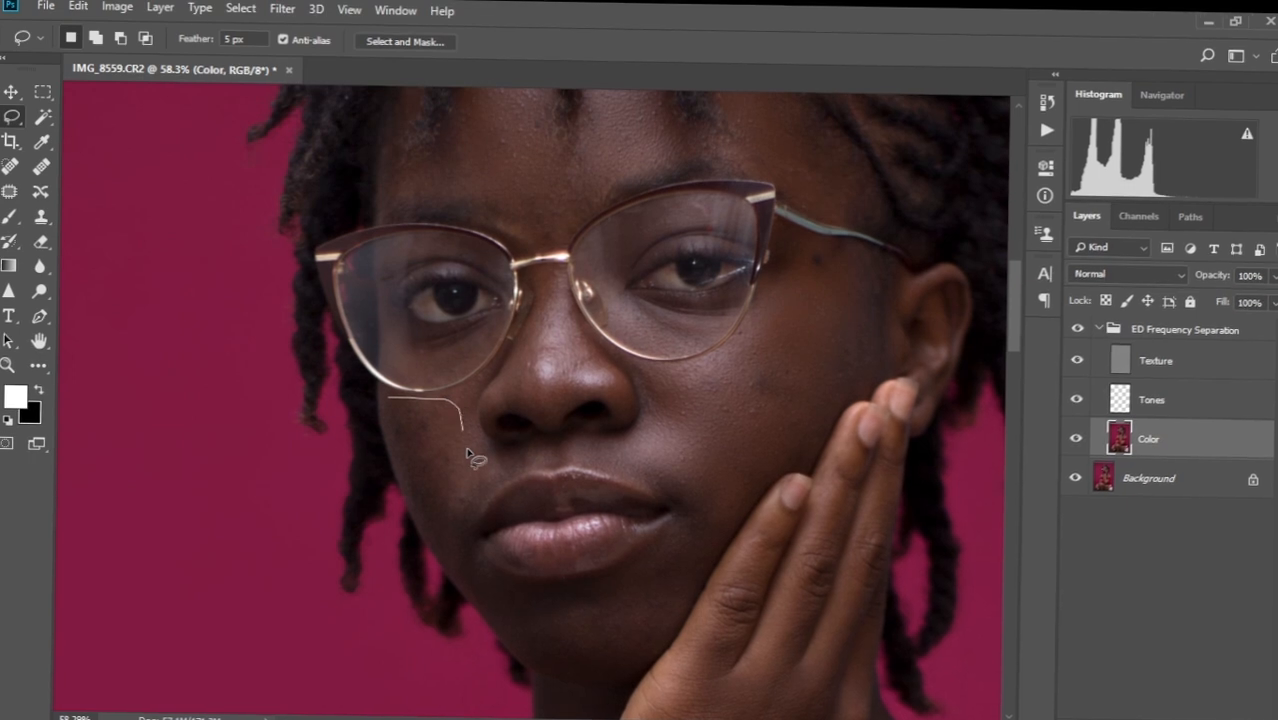
mouse_move(467, 454)
left_mouse_down()
mouse_move(451, 527)
mouse_move(435, 532)
mouse_move(390, 420)
left_mouse_up()
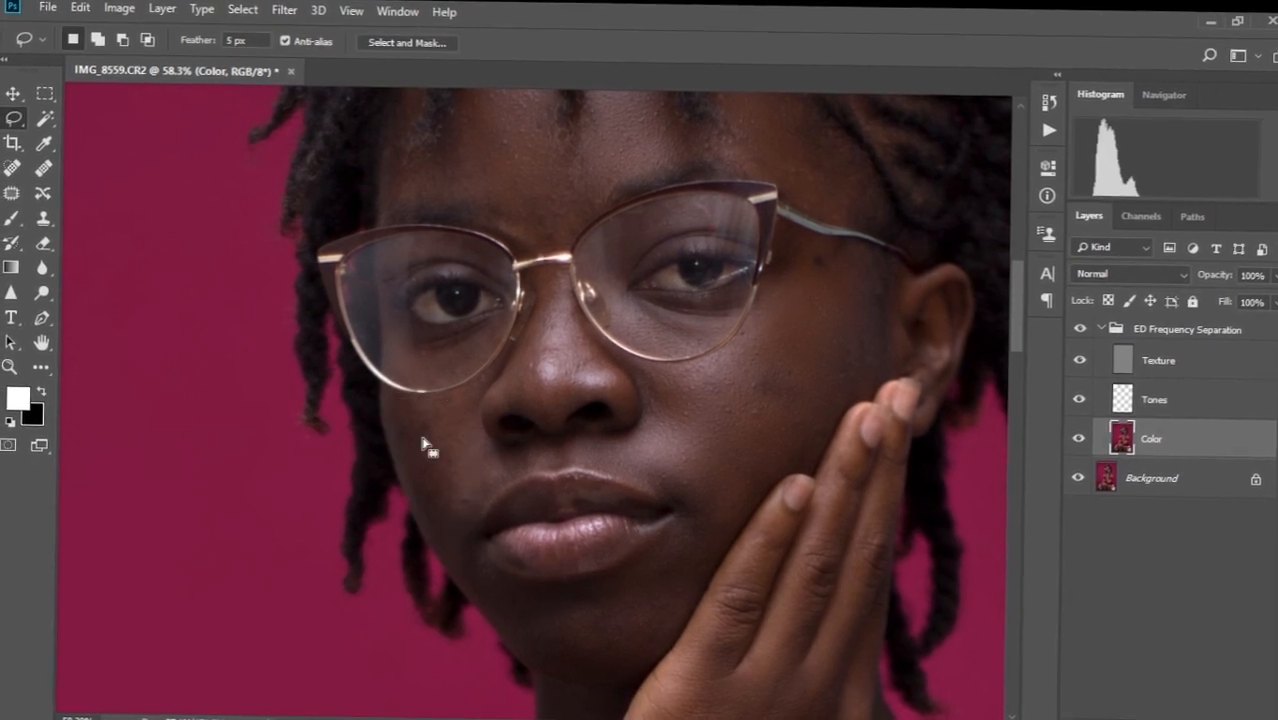
right_click(428, 365)
left_click(499, 367)
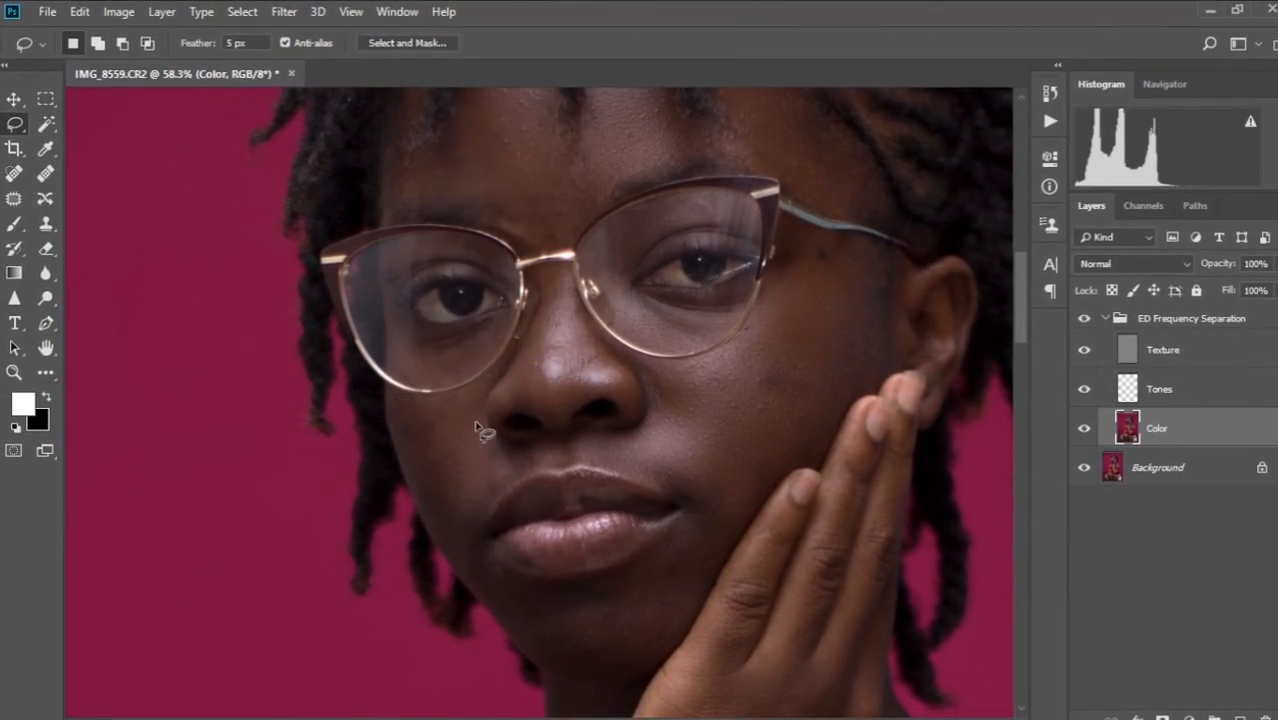
mouse_move(479, 422)
left_mouse_down()
mouse_move(519, 469)
mouse_move(477, 523)
mouse_move(472, 408)
left_mouse_up()
right_click(474, 410)
left_click(560, 408)
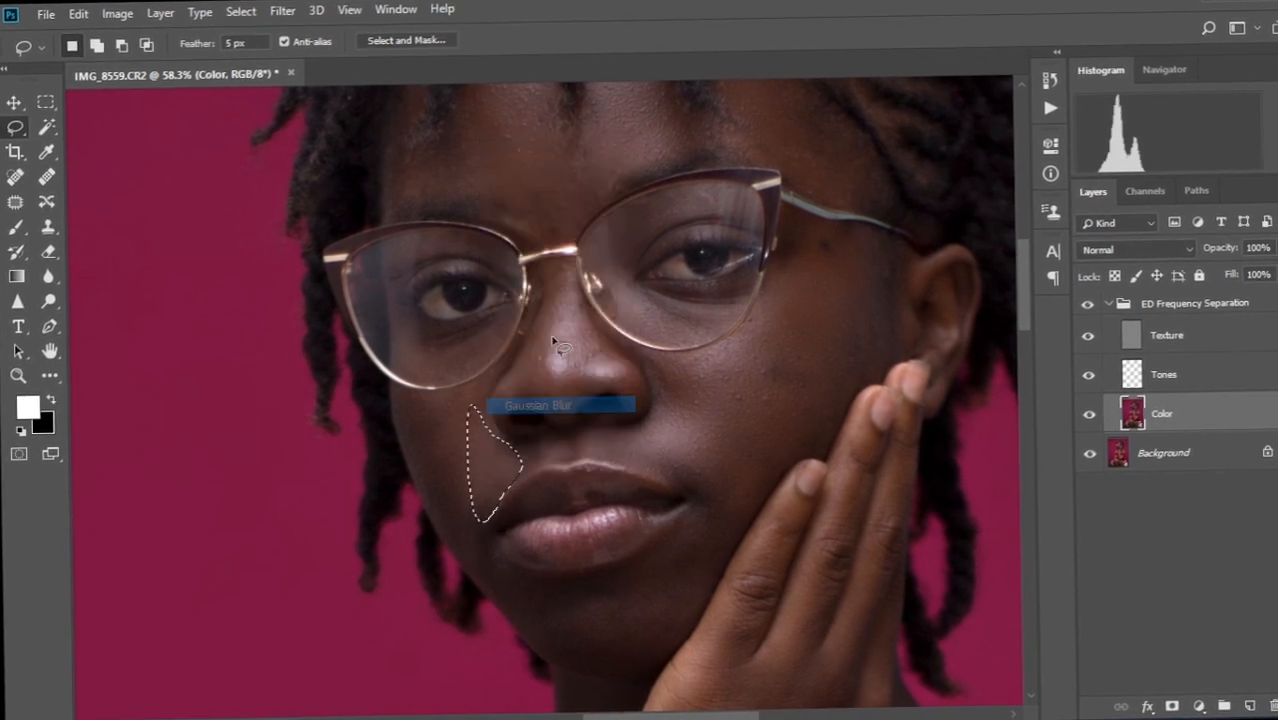
key("ctrl+d")
Lasso and blur patches on the forehead and the area between the brows.
left_click_drag(535, 217, 545, 312)
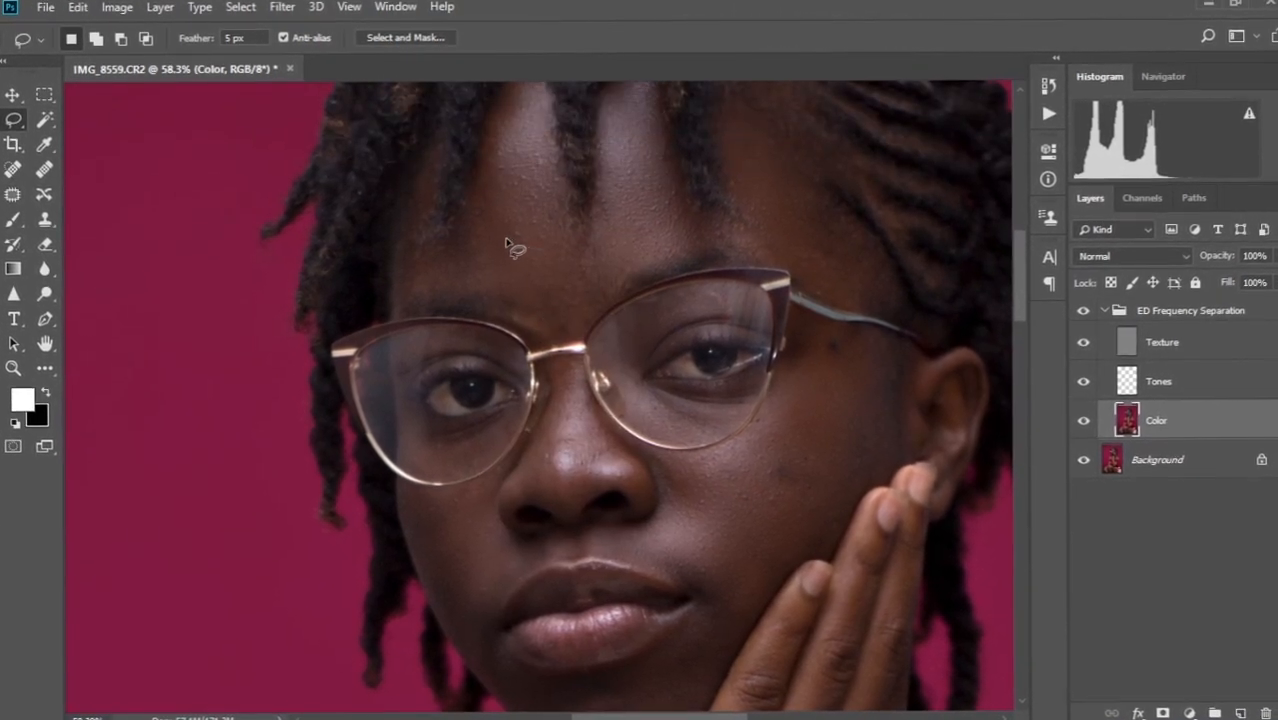
left_click_drag(513, 246, 478, 307)
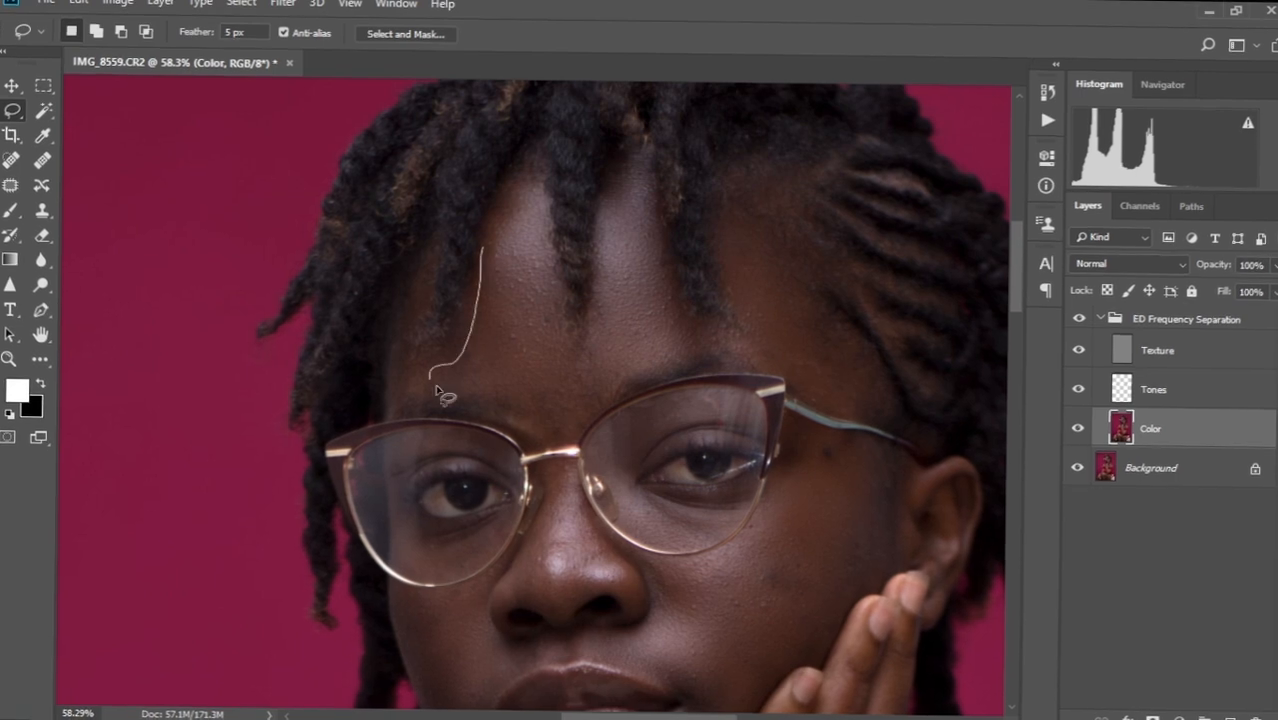
left_click_drag(437, 390, 485, 240)
key("ctrl+d")
left_click_drag(540, 420, 460, 253)
left_click_drag(475, 312, 463, 433)
left_click_drag(472, 280, 500, 262)
right_click(505, 240)
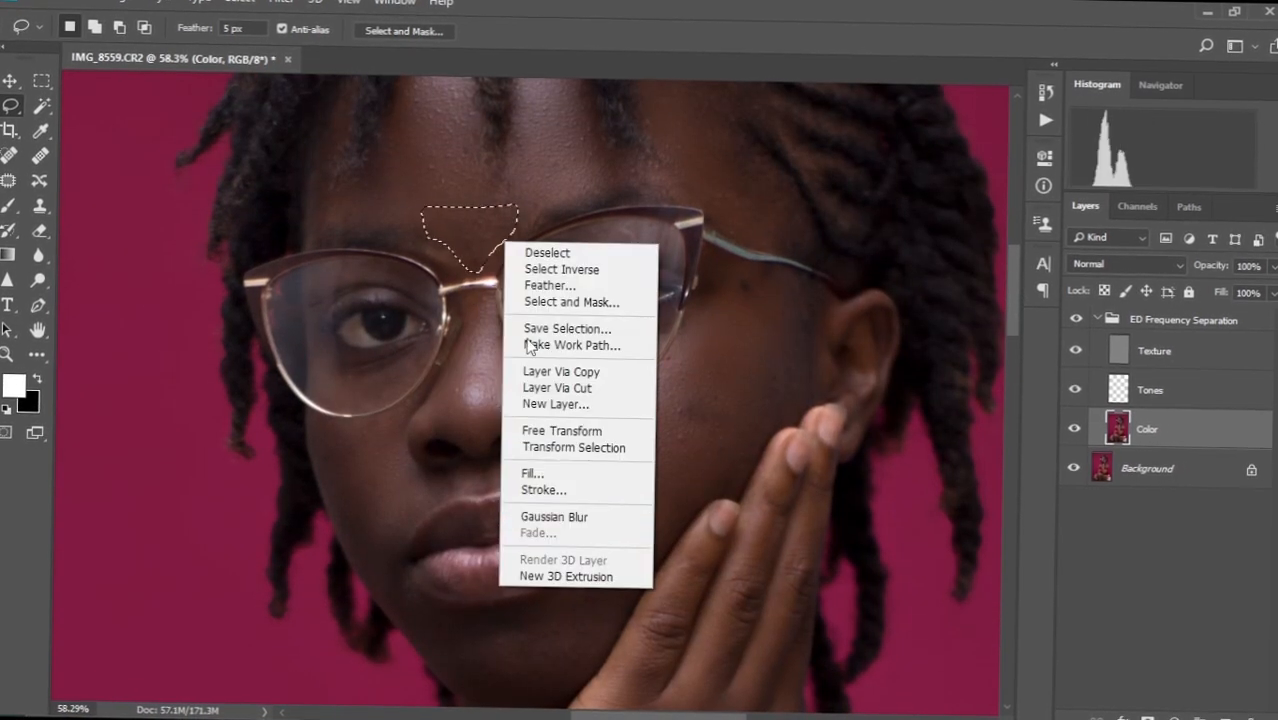
left_click(545, 516)
Lasso and Gaussian-blur patches on the chin and cheek.
left_click_drag(500, 500, 445, 345)
left_click_drag(379, 442, 360, 448)
right_click(404, 138)
left_click(435, 412)
mouse_move(553, 380)
left_mouse_down()
mouse_move(586, 291)
mouse_move(553, 380)
left_mouse_up()
right_click(530, 466)
left_click(565, 392)
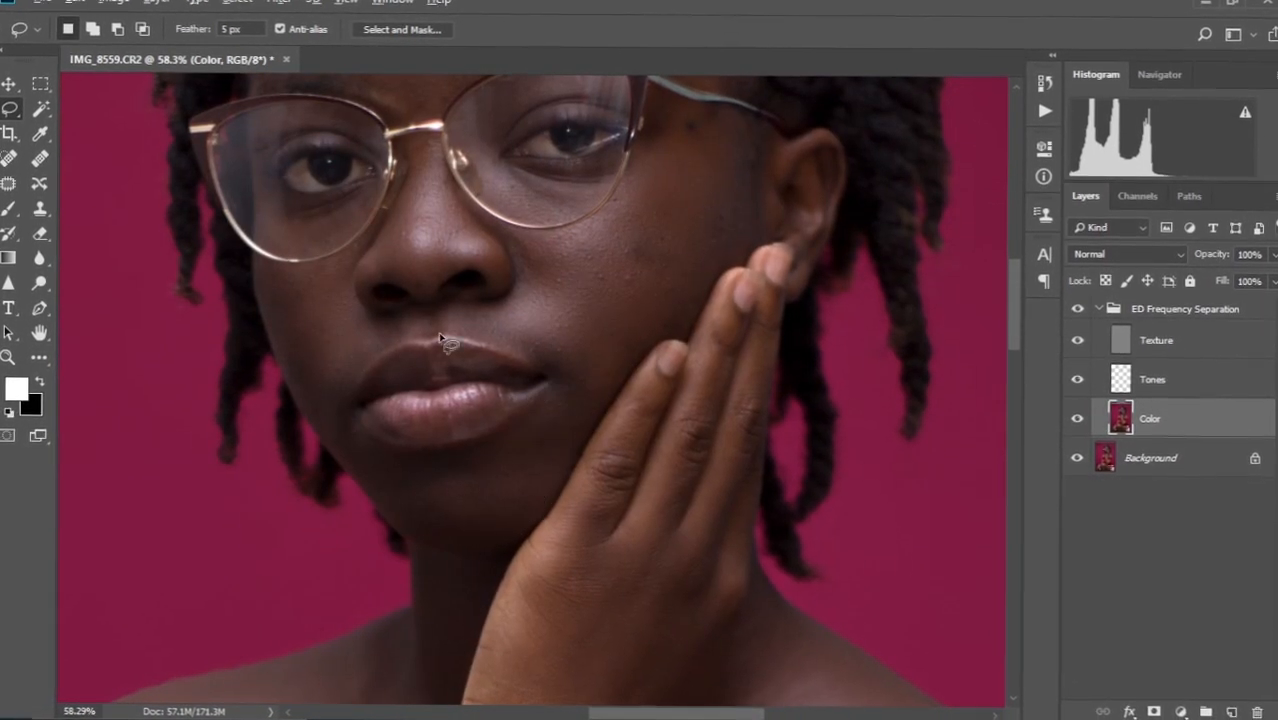
Move the view down toward the neck and outline patches on the chest and shoulder.
scroll(438, 331, "down", 5)
left_click_drag(400, 550, 506, 403)
mouse_move(376, 412)
left_mouse_down()
mouse_move(377, 397)
mouse_move(376, 412)
left_mouse_up()
left_click_drag(355, 417, 357, 484)
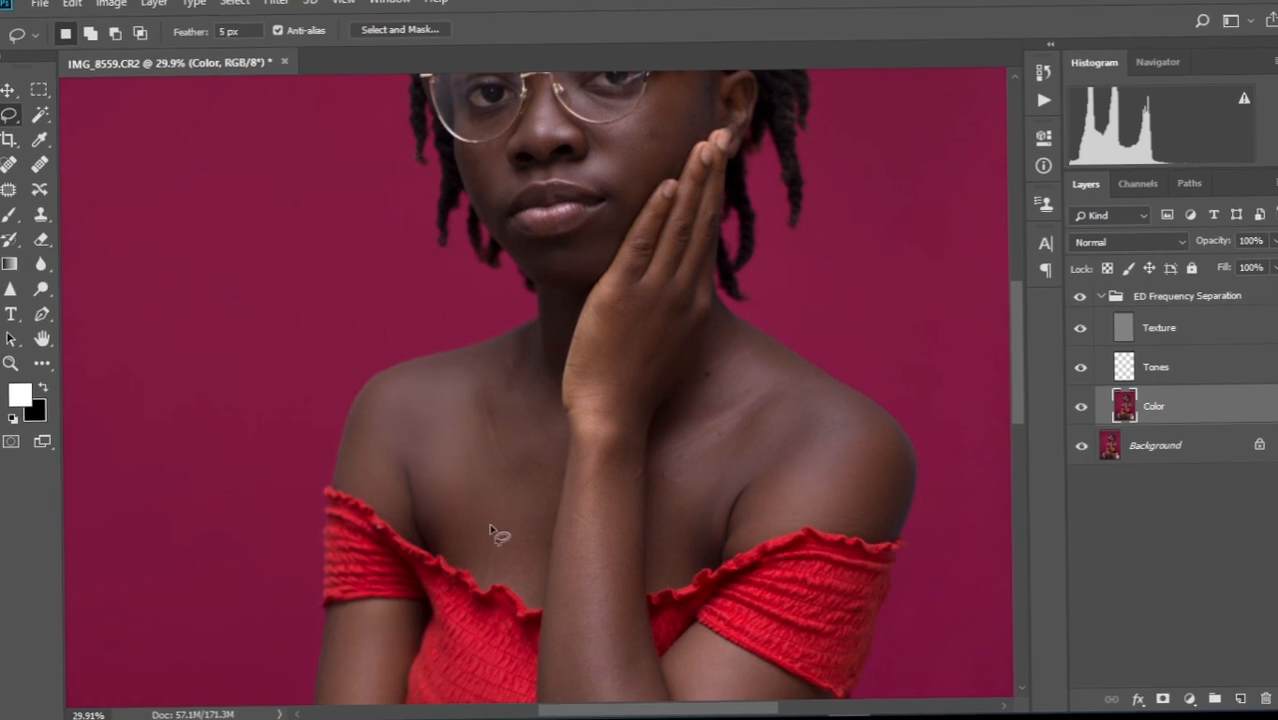
Gaussian Blur several lassoed patches on the chest and one on the shoulder.
mouse_move(537, 411)
left_mouse_down()
mouse_move(553, 427)
mouse_move(540, 412)
left_mouse_up()
right_click(514, 484)
left_click(570, 412)
left_click_drag(498, 346, 508, 348)
right_click(516, 371)
left_click(636, 300)
mouse_move(716, 350)
left_mouse_down()
mouse_move(682, 502)
mouse_move(724, 332)
left_mouse_up()
right_click(753, 402)
left_click(806, 334)
mouse_move(793, 436)
left_mouse_down()
mouse_move(907, 465)
mouse_move(812, 416)
left_mouse_up()
right_click(816, 466)
left_click(864, 399)
Lasso and Gaussian Blur uneven patches on the hand and forearm.
left_click_drag(661, 448, 665, 556)
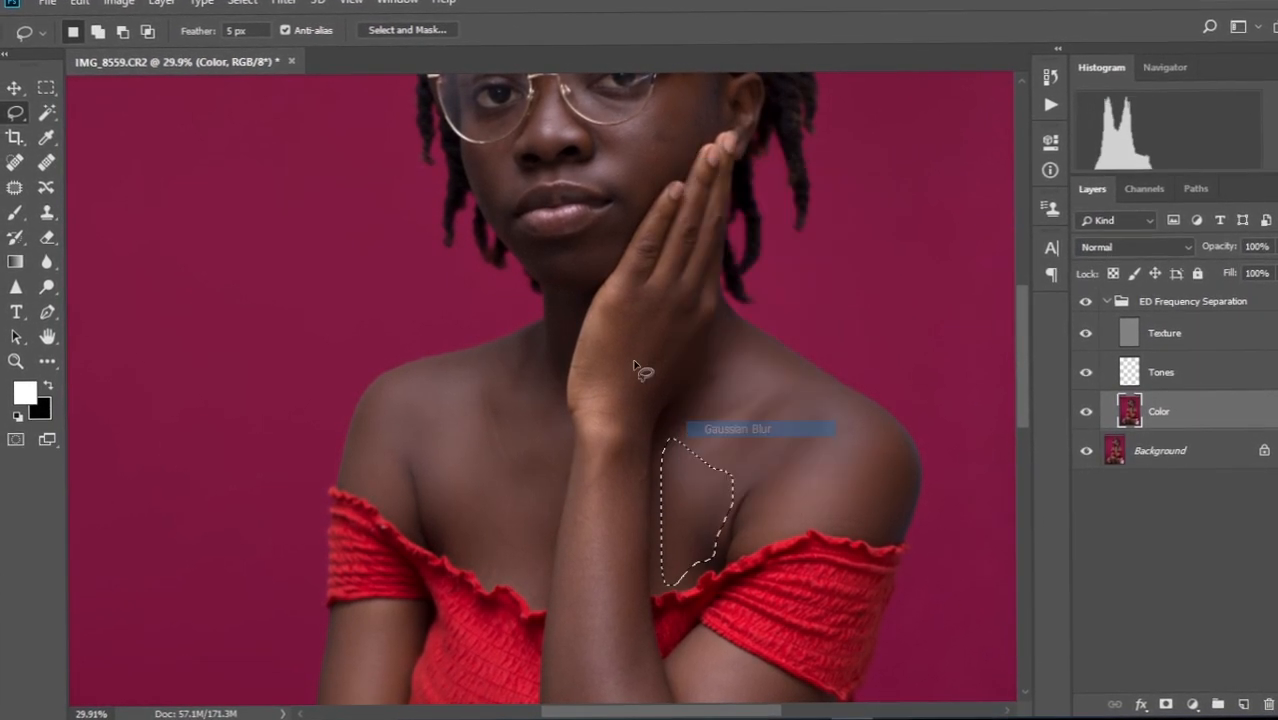
scroll(633, 369, "up", 3)
left_click_drag(752, 352, 632, 262)
right_click(643, 347)
left_click(703, 623)
mouse_move(596, 578)
left_mouse_down()
mouse_move(545, 325)
mouse_move(548, 272)
left_mouse_up()
right_click(577, 369)
left_click(667, 646)
Gaussian Blur lassoed areas on the forearm, upper arm and near the elbow.
scroll(547, 372, "down", 3)
left_click_drag(577, 490, 580, 354)
mouse_move(546, 255)
left_mouse_down()
mouse_move(571, 446)
mouse_move(533, 236)
left_mouse_up()
right_click(564, 484)
left_click(612, 414)
mouse_move(642, 321)
left_mouse_down()
mouse_move(654, 497)
mouse_move(664, 321)
left_mouse_up()
right_click(687, 391)
left_click(738, 325)
left_click_drag(668, 470, 715, 471)
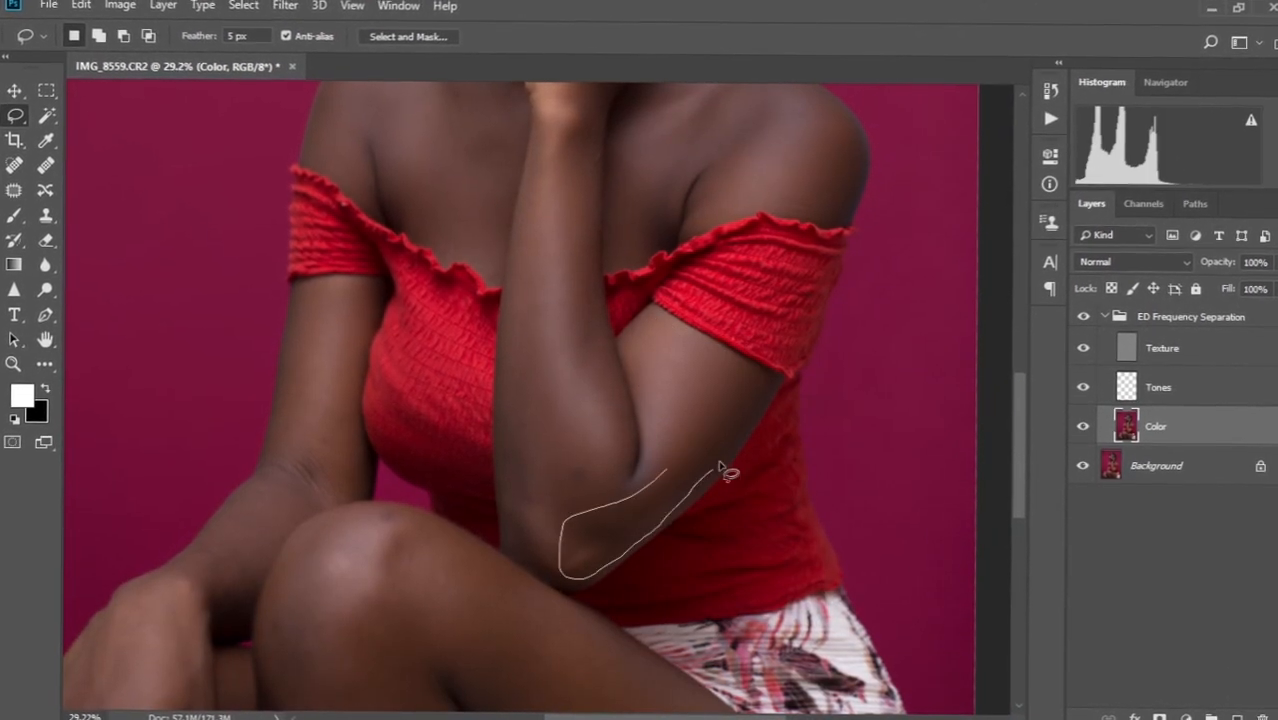
right_click(665, 521)
left_click(716, 453)
Gaussian Blur lassoed areas on the leg and thigh, then deselect.
scroll(606, 412, "down", 3)
mouse_move(445, 465)
left_mouse_down()
mouse_move(453, 628)
mouse_move(449, 447)
left_mouse_up()
right_click(491, 520)
left_click(590, 452)
left_click_drag(572, 500, 392, 271)
mouse_move(391, 271)
left_mouse_down()
mouse_move(471, 428)
mouse_move(391, 271)
left_mouse_up()
right_click(484, 323)
left_click(550, 595)
key("ctrl+d")
Gaussian Blur another lassoed forearm patch and deselect.
scroll(478, 398, "up", 3)
scroll(476, 397, "down", 3)
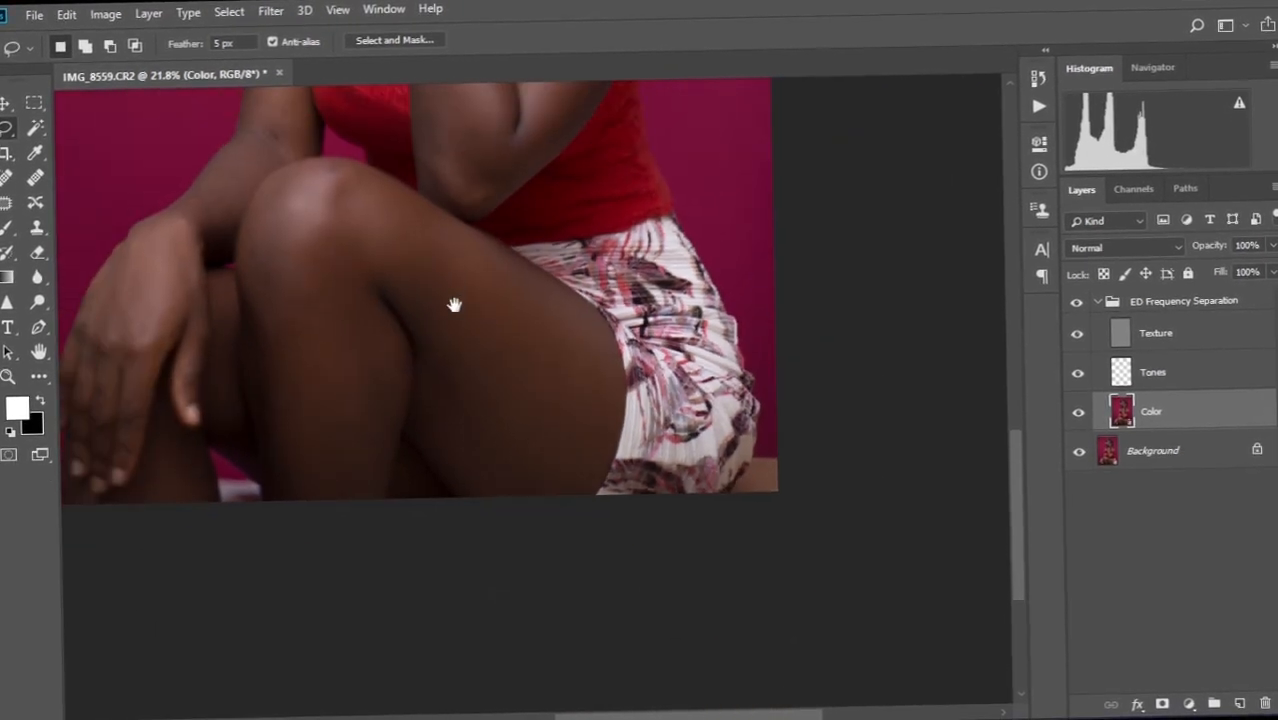
left_click_drag(453, 140, 515, 502)
scroll(533, 482, "up", 7)
left_click_drag(491, 287, 505, 498)
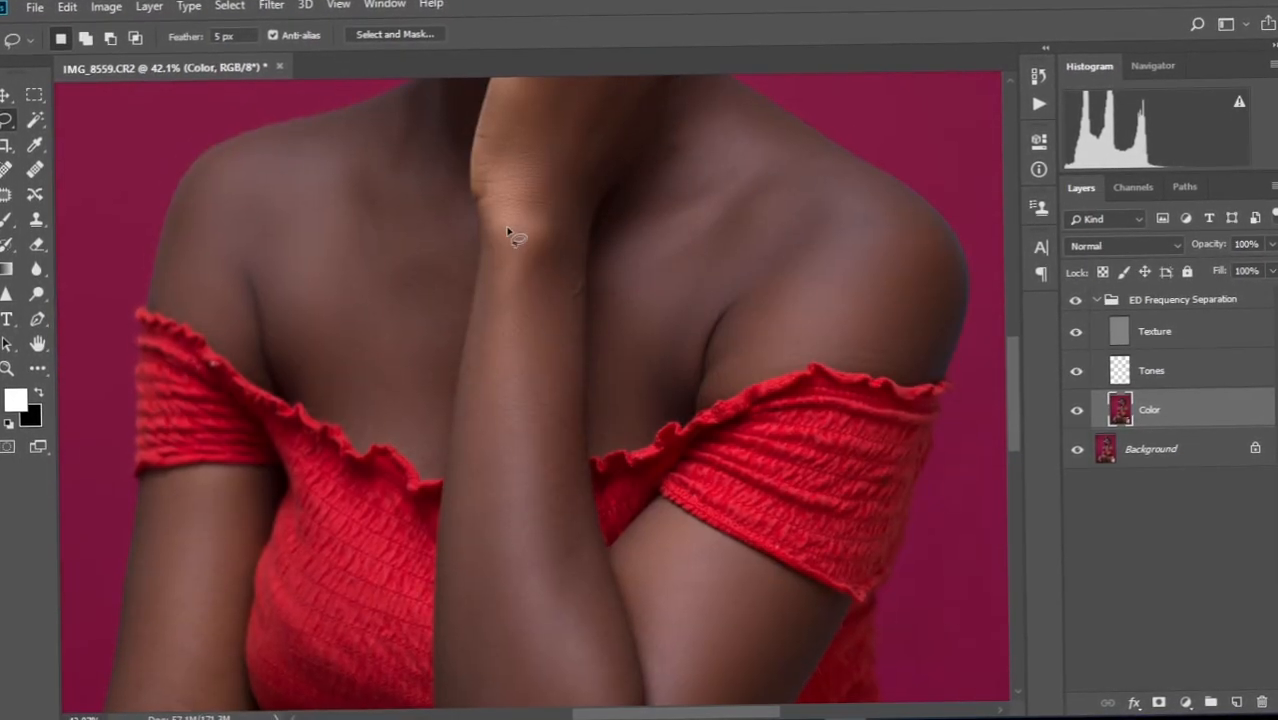
left_click_drag(540, 338, 508, 224)
right_click(517, 324)
left_click(560, 598)
key("ctrl+d")
Gaussian Blur lassoed patches on the right shoulder and the hand, deselecting after each.
left_click_drag(782, 426, 582, 530)
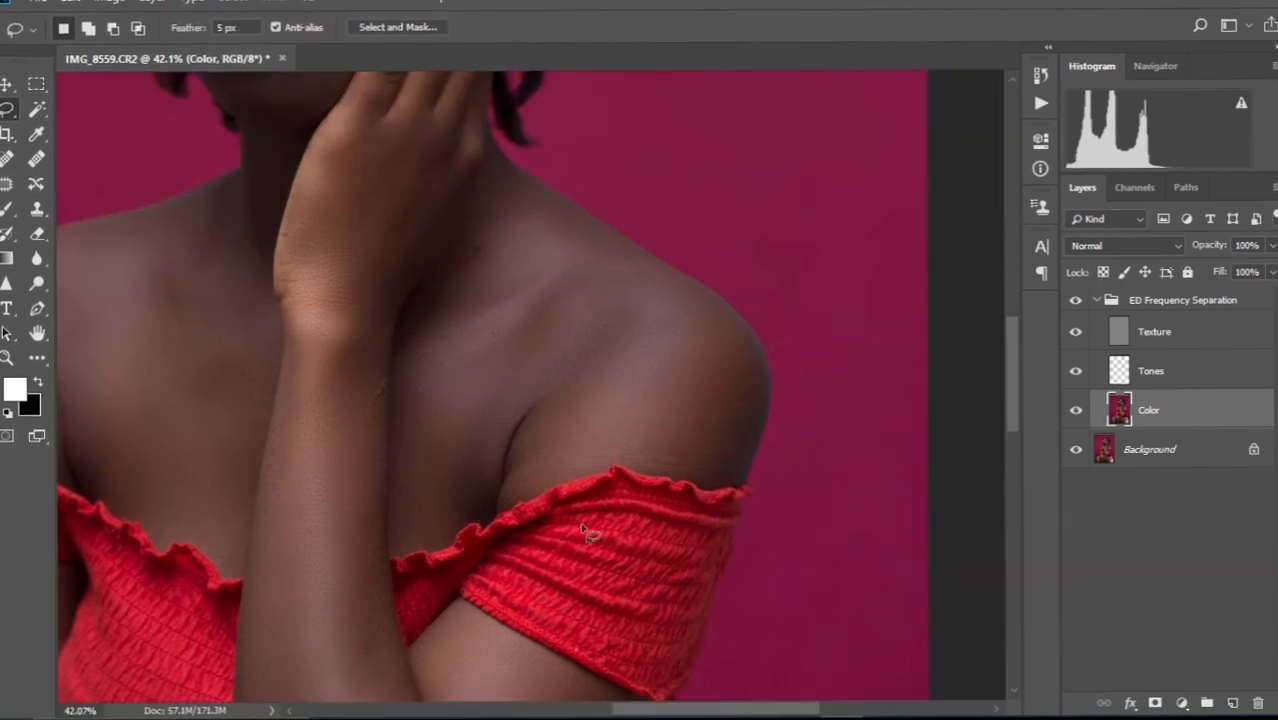
left_click_drag(668, 289, 650, 291)
right_click(716, 392)
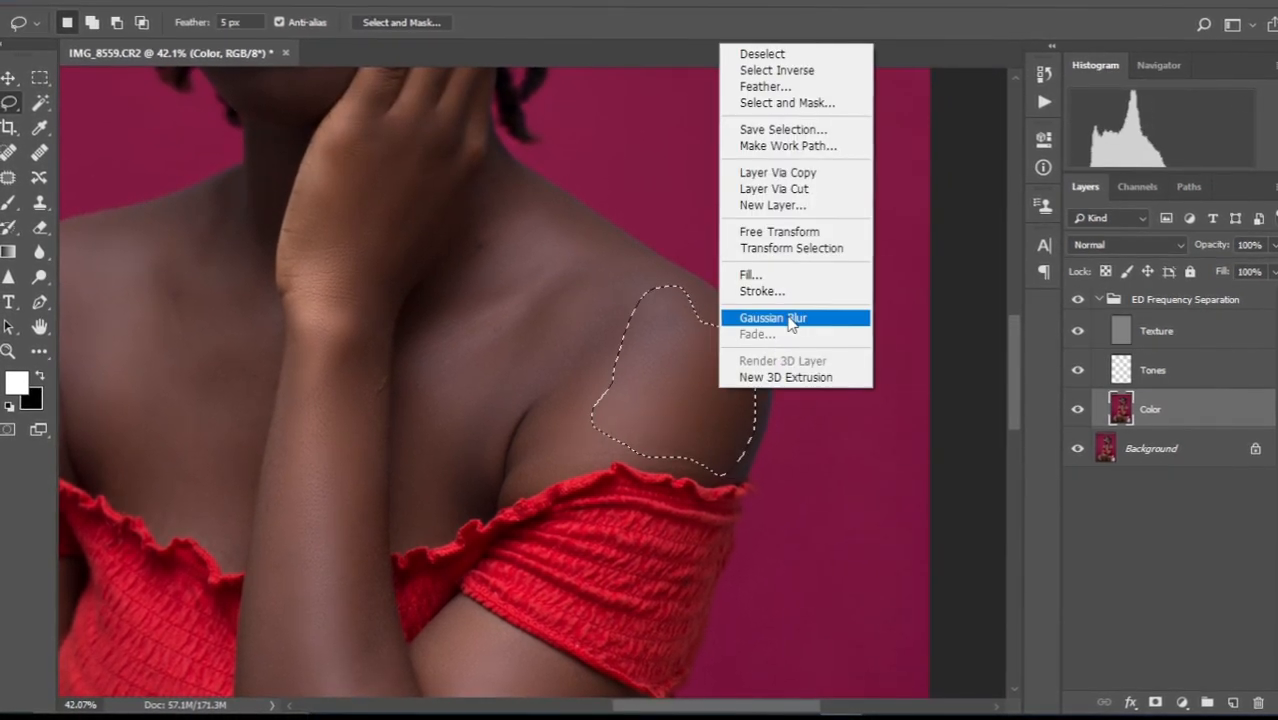
left_click(772, 317)
key("ctrl+d")
scroll(499, 400, "down", 5)
scroll(528, 414, "up", 5)
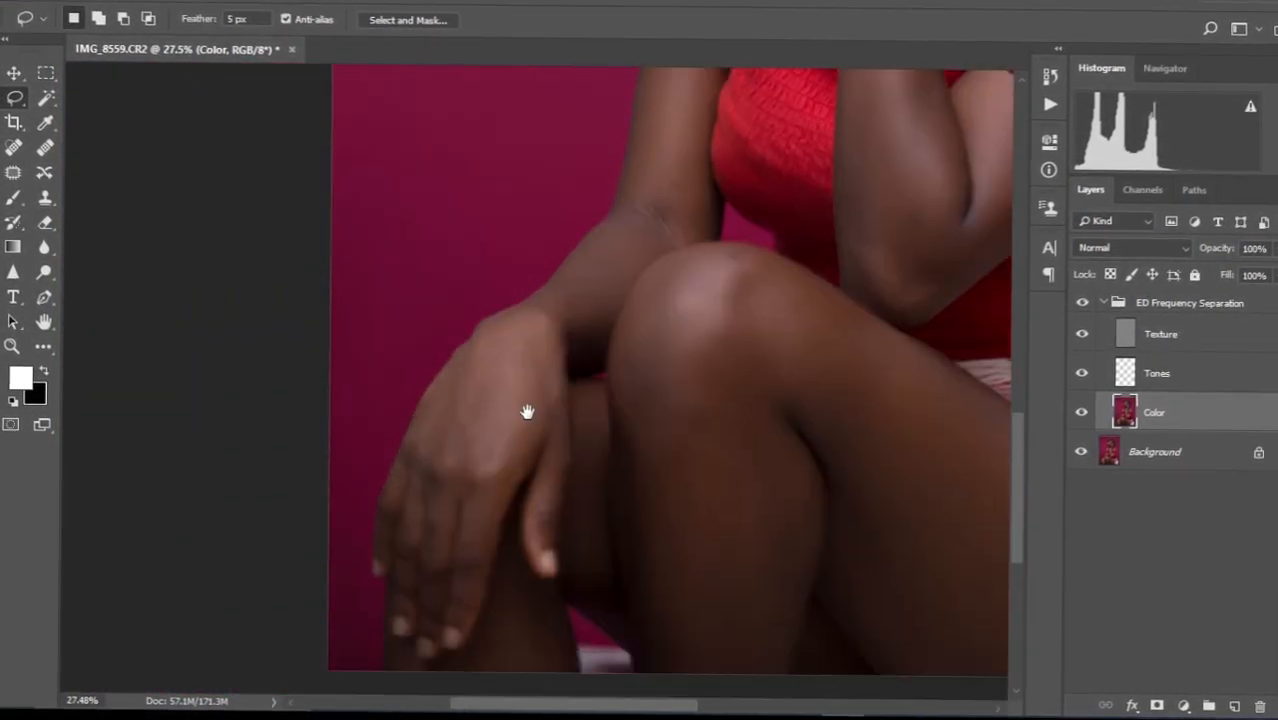
left_click_drag(537, 192, 500, 188)
right_click(512, 314)
left_click(556, 588)
key("ctrl+d")
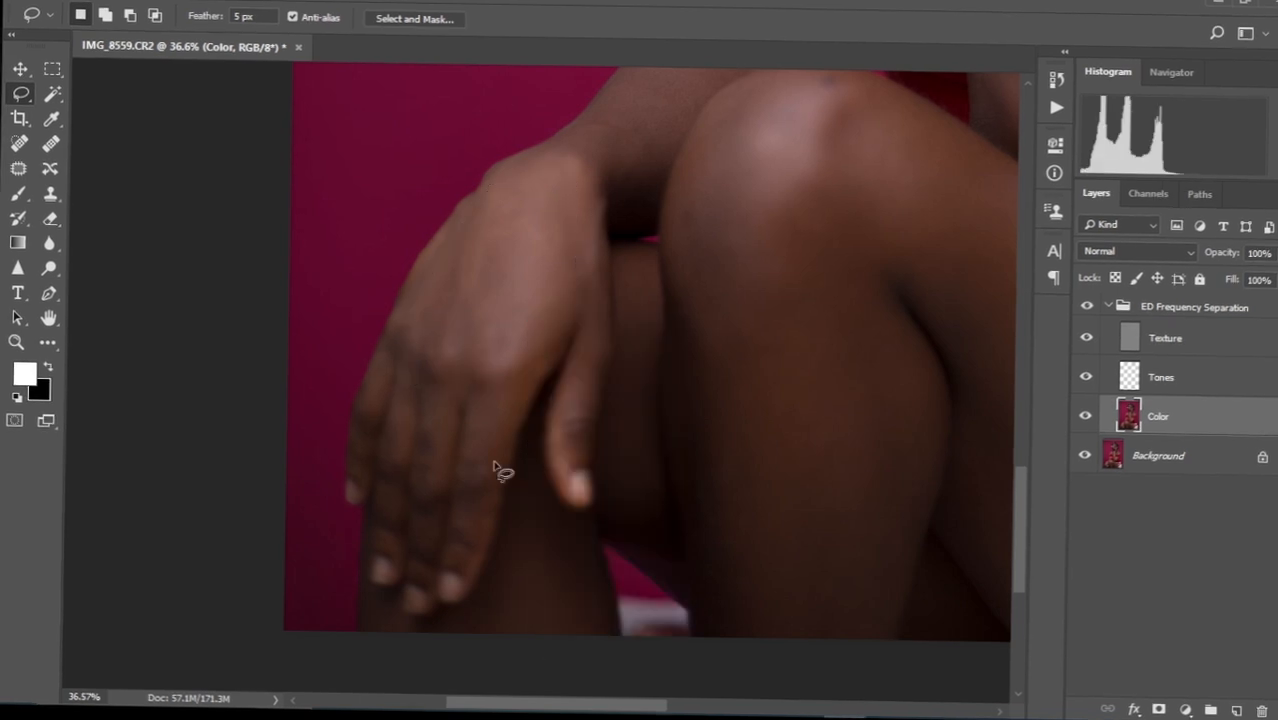
Gaussian Blur several lassoed strips along the fingers resting on the knee.
right_click(496, 409)
left_click(548, 335)
key("ctrl+d")
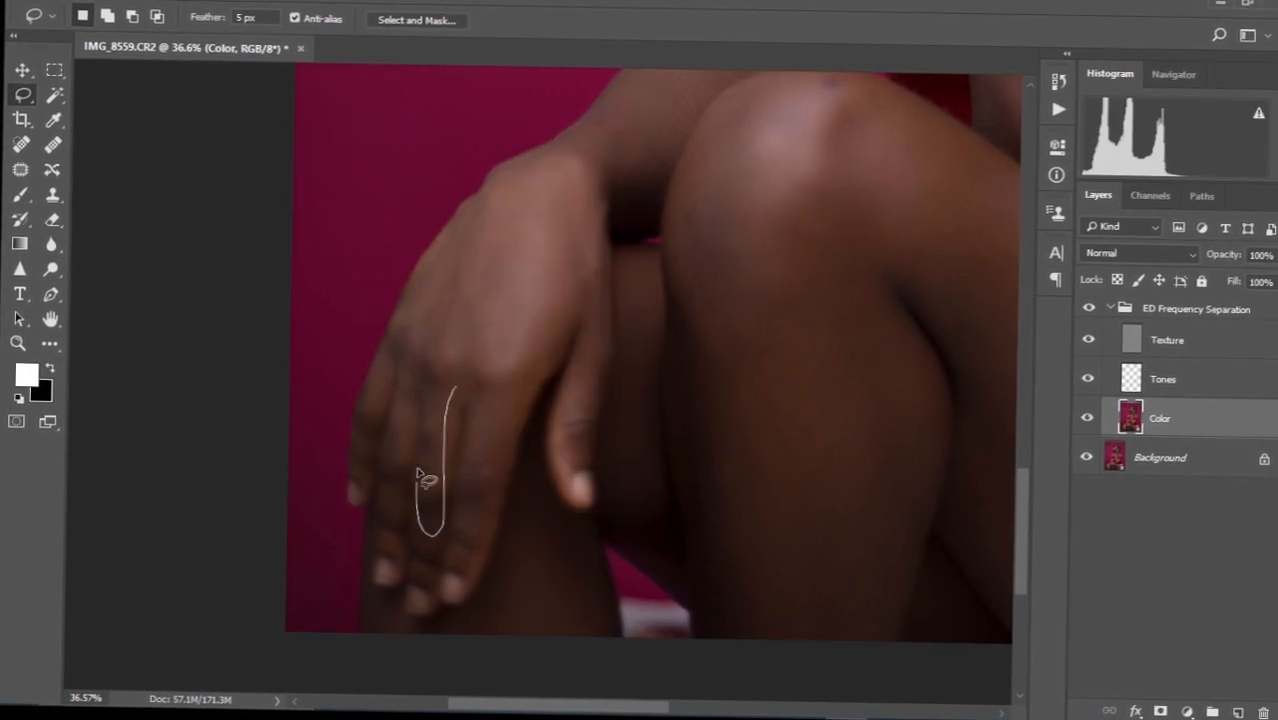
left_click_drag(420, 473, 419, 462)
right_click(419, 460)
left_click(505, 382)
key("ctrl+d")
left_click_drag(392, 507, 390, 525)
right_click(386, 440)
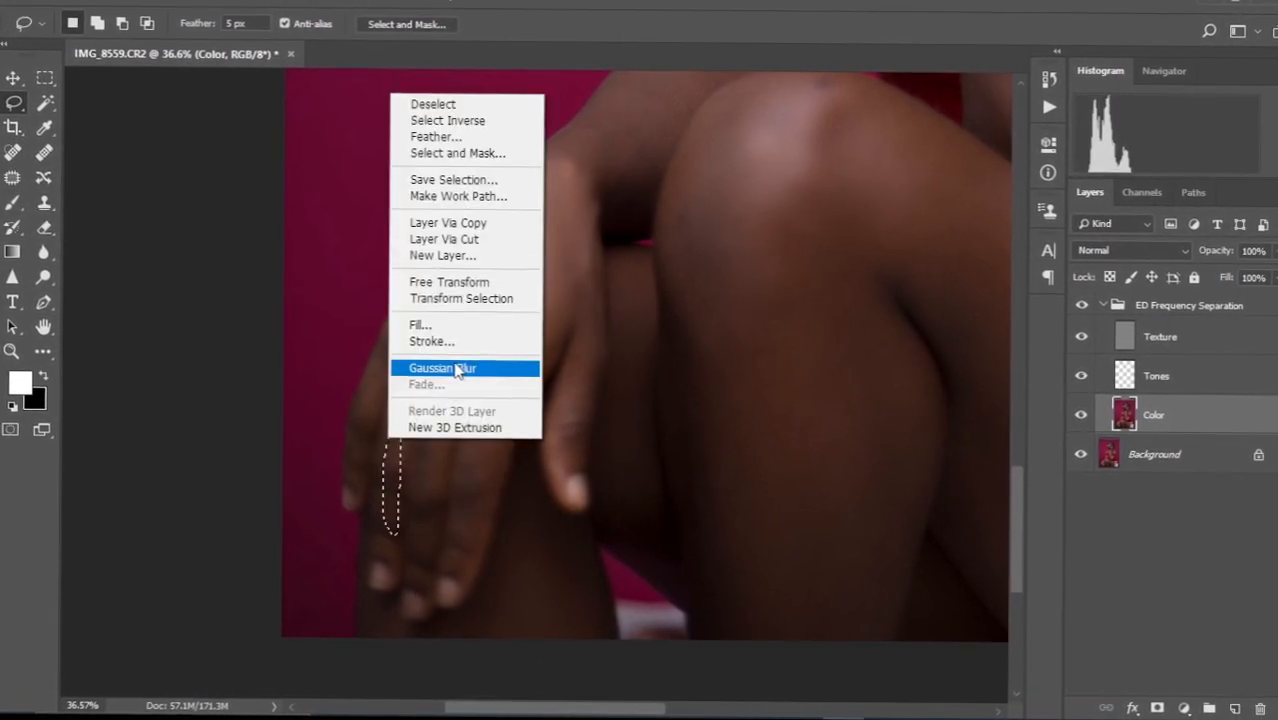
left_click(442, 366)
key("ctrl+d")
mouse_move(374, 310)
left_mouse_down()
mouse_move(357, 480)
mouse_move(350, 470)
left_mouse_up()
right_click(380, 408)
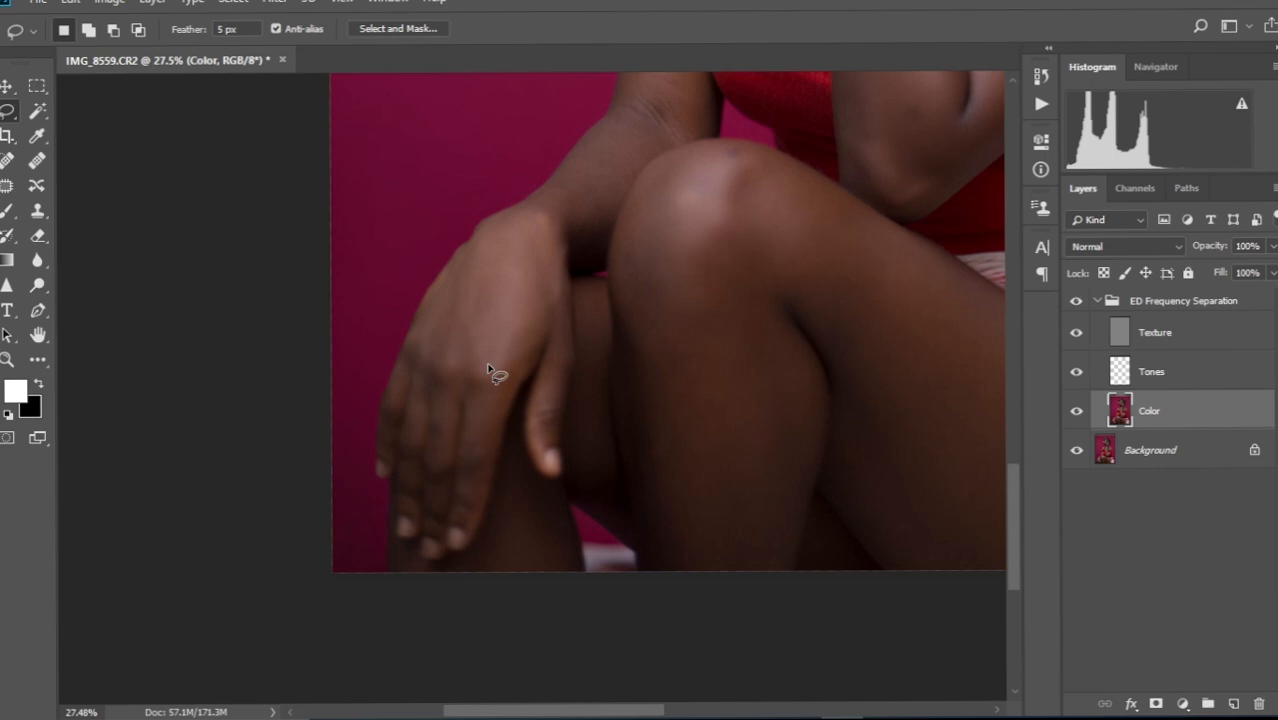
Frame the face and switch to the Mixer Brush Tool at a smaller size.
scroll(488, 370, "down", 10)
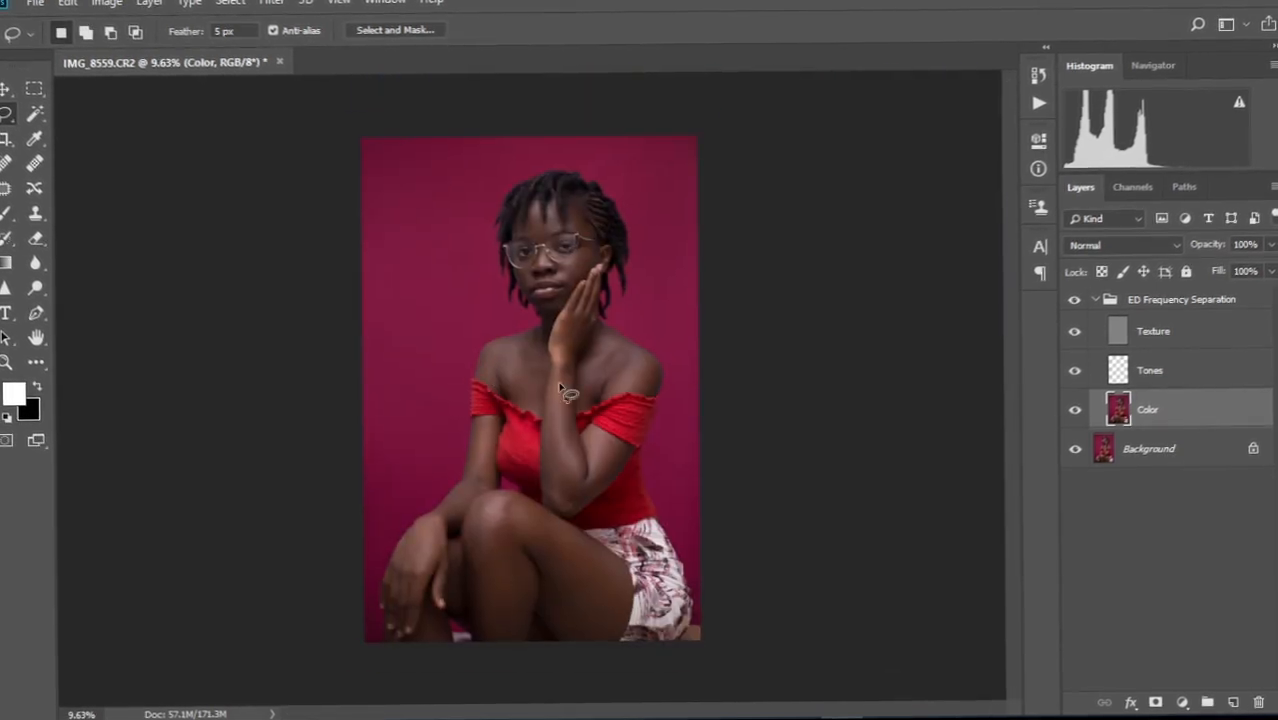
scroll(573, 320, "up", 11)
left_click_drag(573, 320, 596, 456)
scroll(607, 314, "up", 7)
left_click_drag(607, 314, 598, 405)
scroll(598, 405, "down", 4)
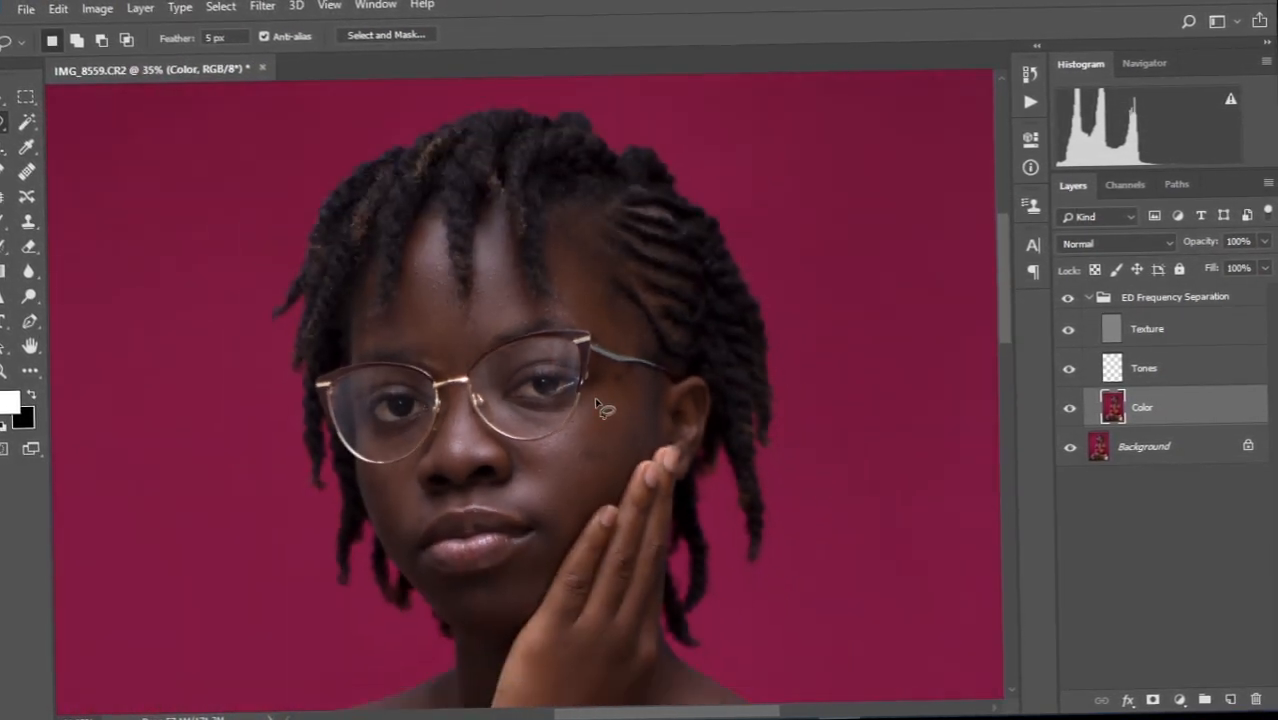
scroll(583, 429, "down", 1)
scroll(583, 429, "up", 1)
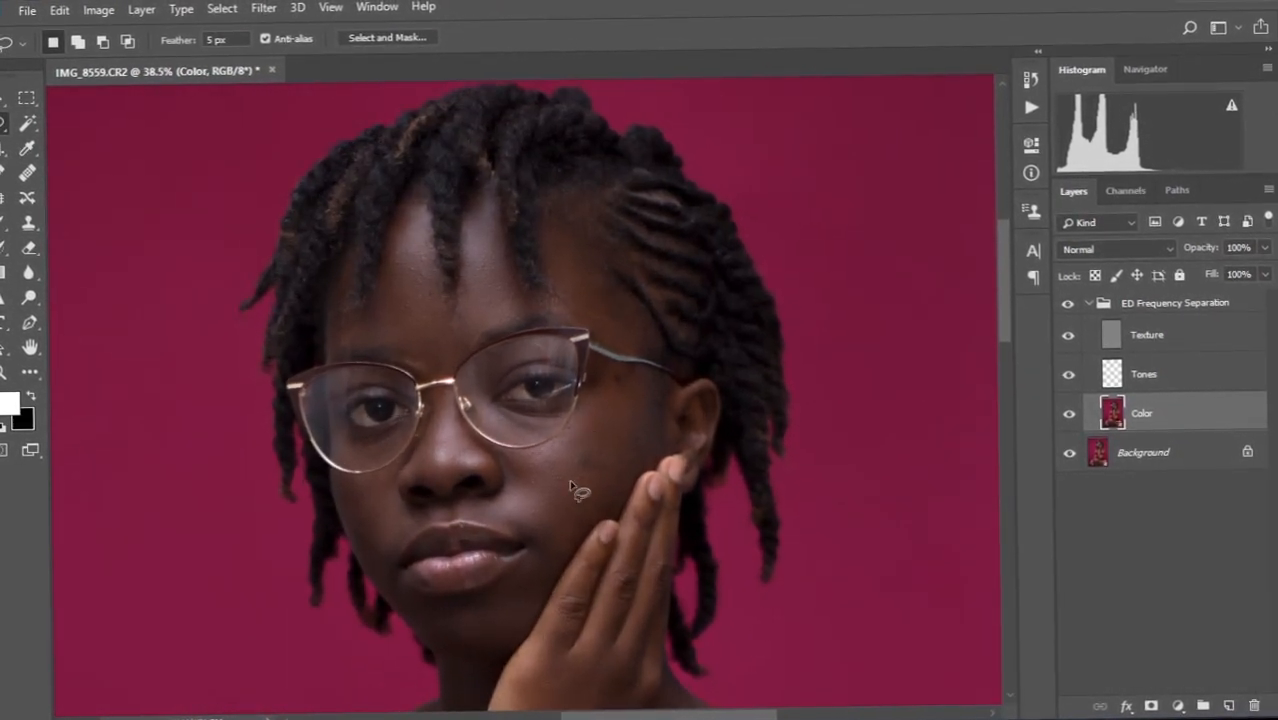
left_click_drag(570, 483, 572, 447)
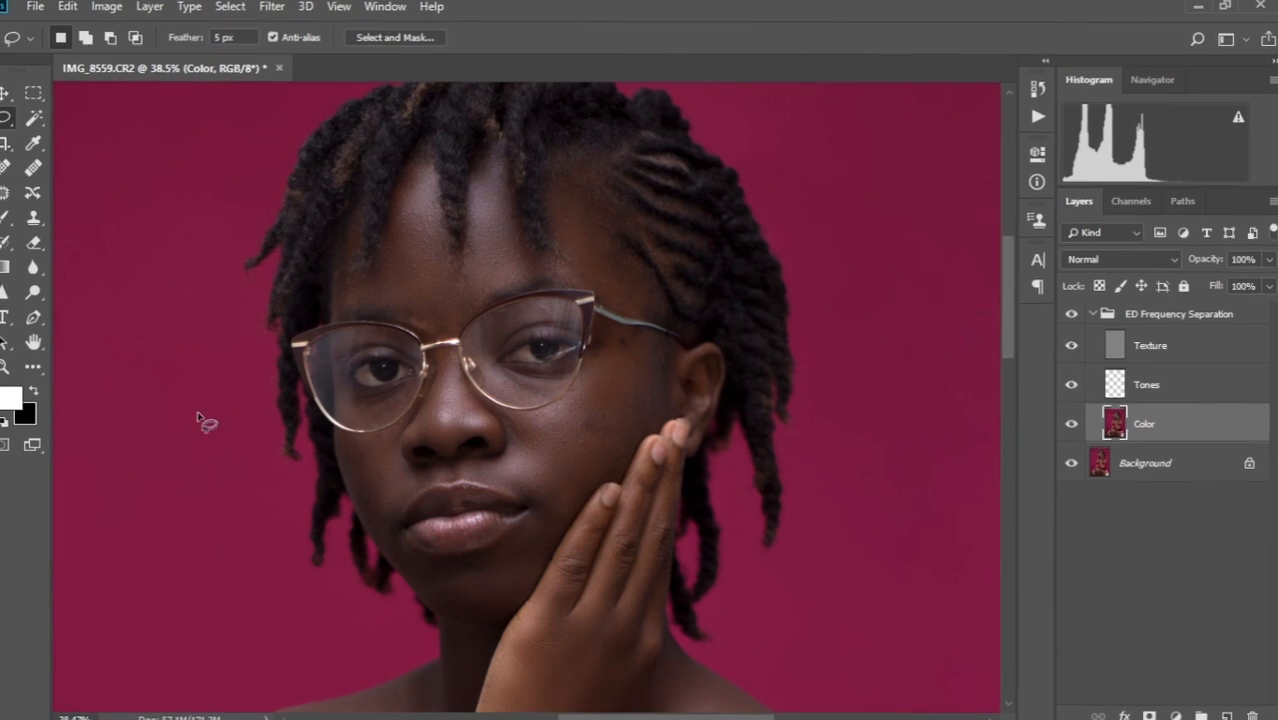
left_click(35, 363)
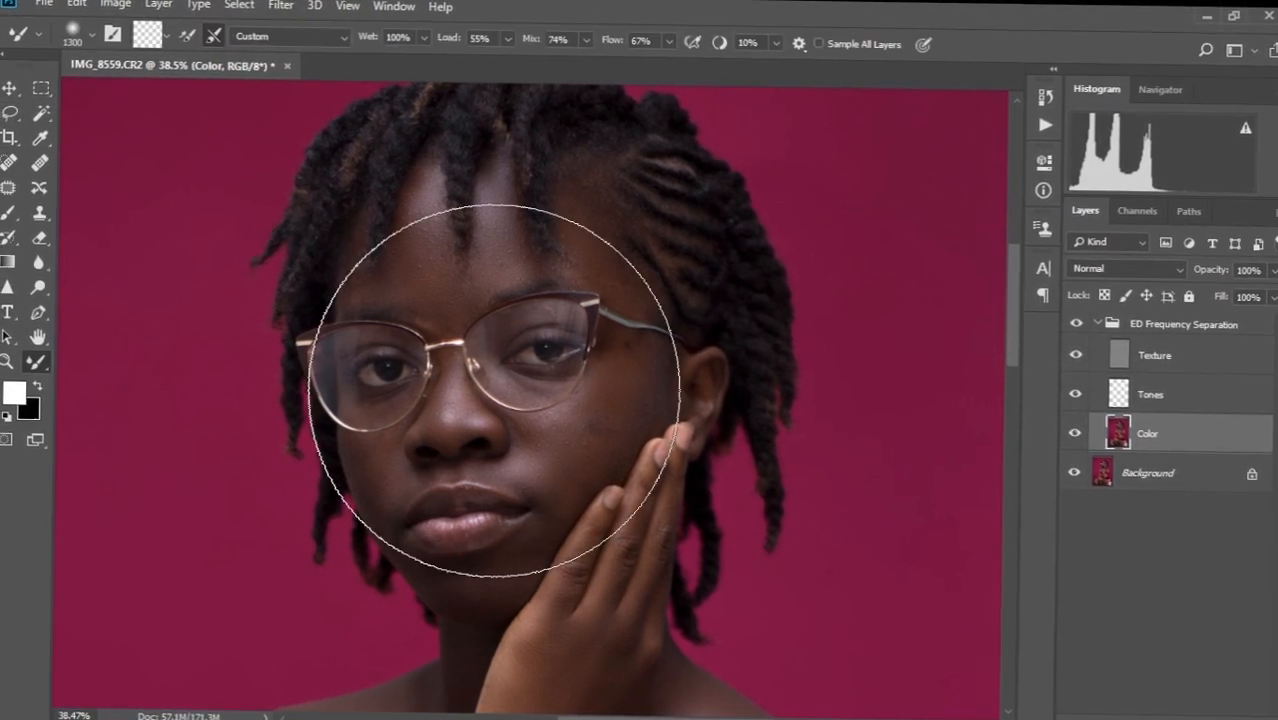
key("bracketleft")
key("bracketleft")
key("bracketleft")
key("bracketleft")
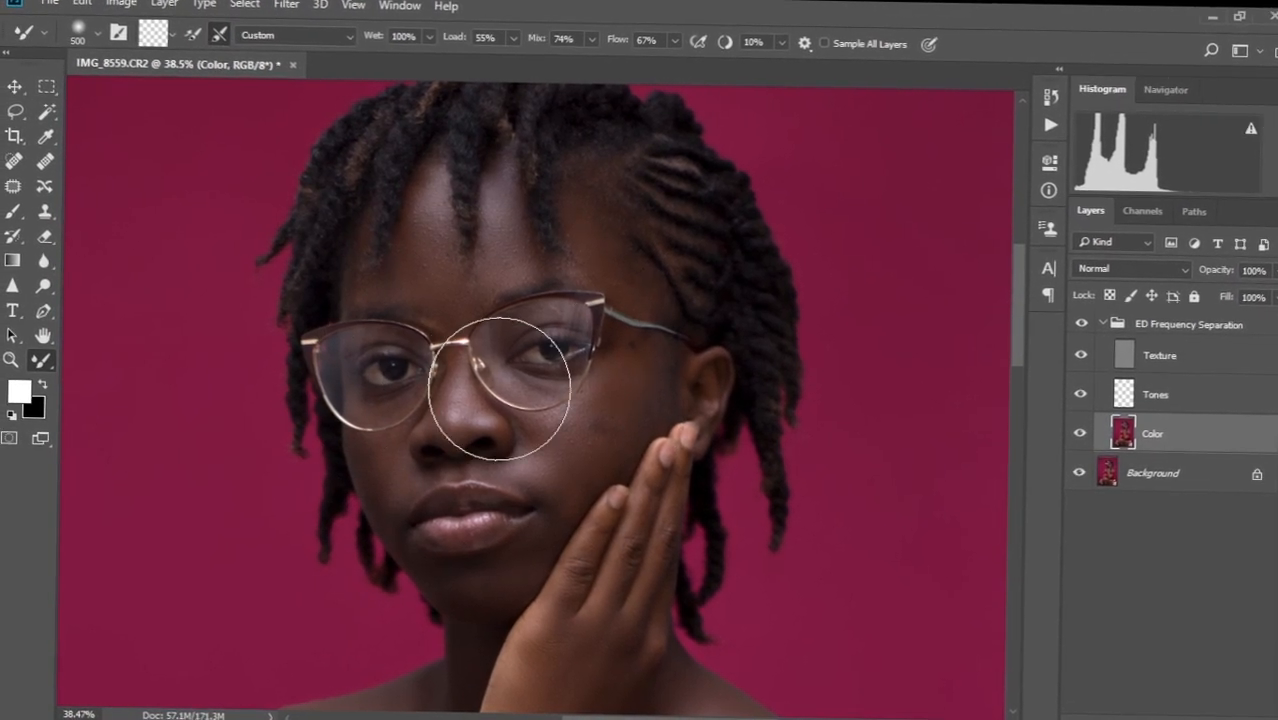
Set the Mixer Brush Wet to 51% and Mix to 56%.
scroll(440, 330, "up", 2)
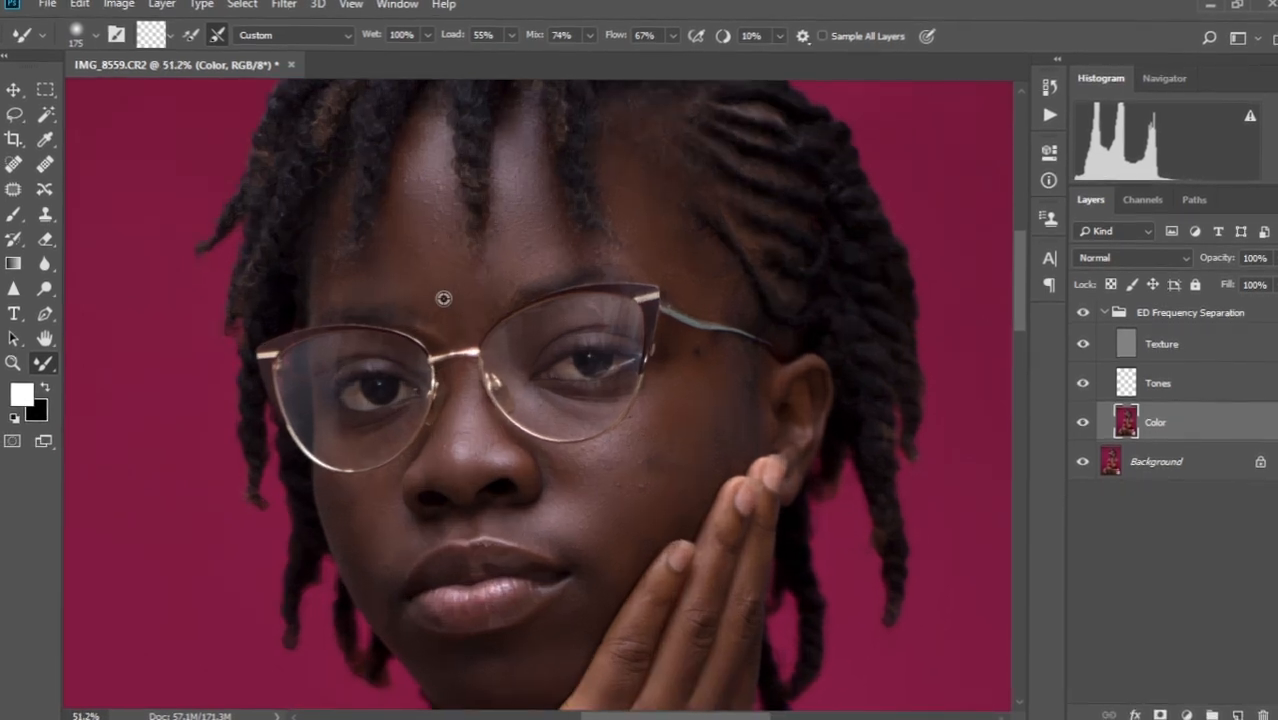
left_click_drag(448, 261, 455, 318)
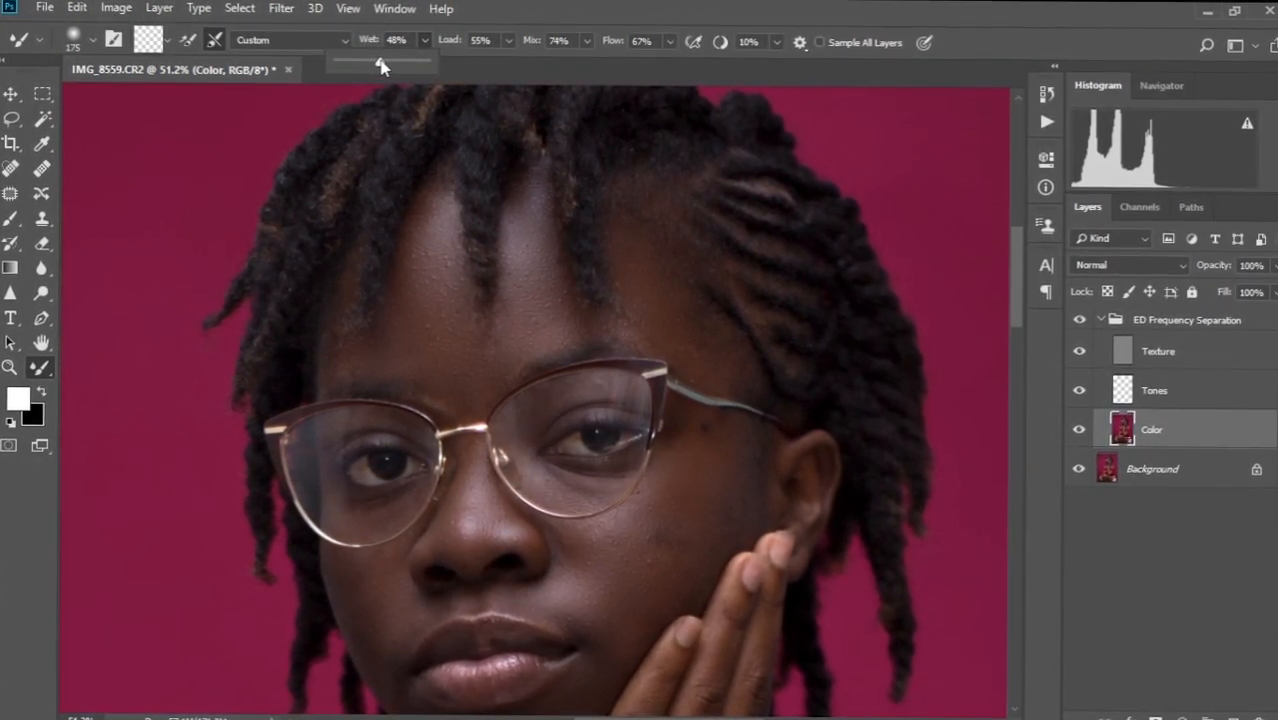
left_click(498, 18)
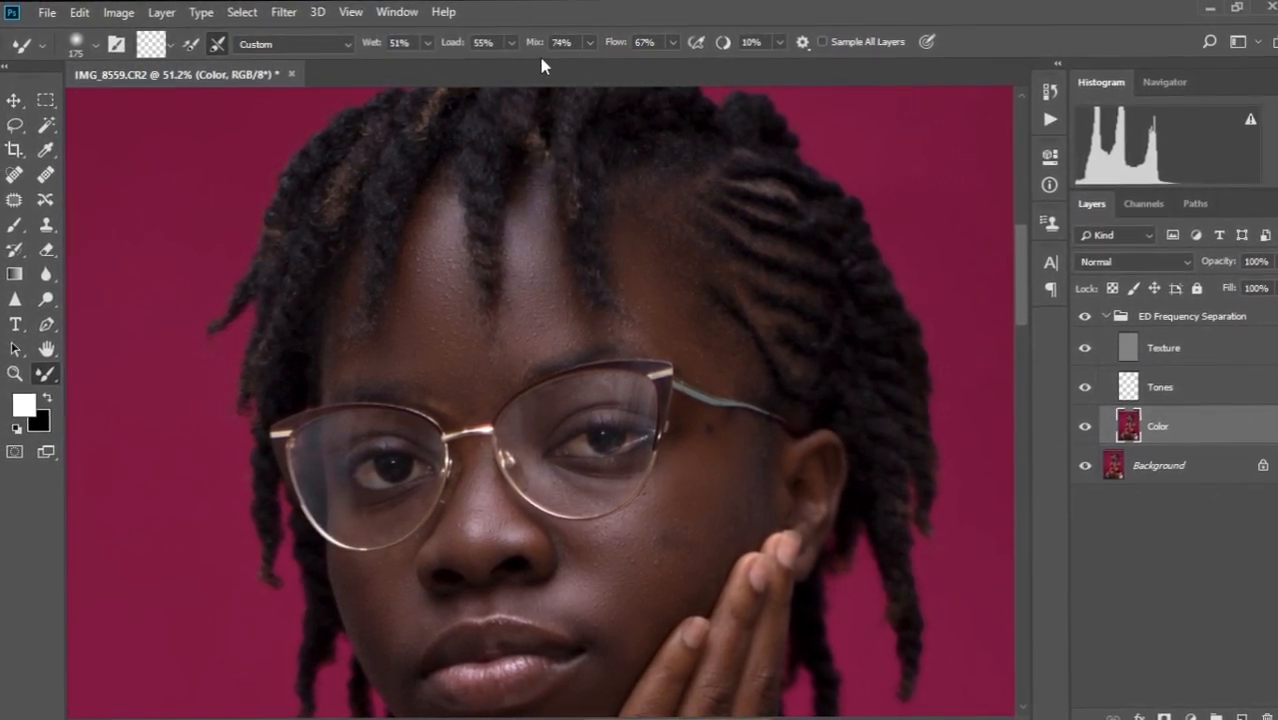
left_click(590, 41)
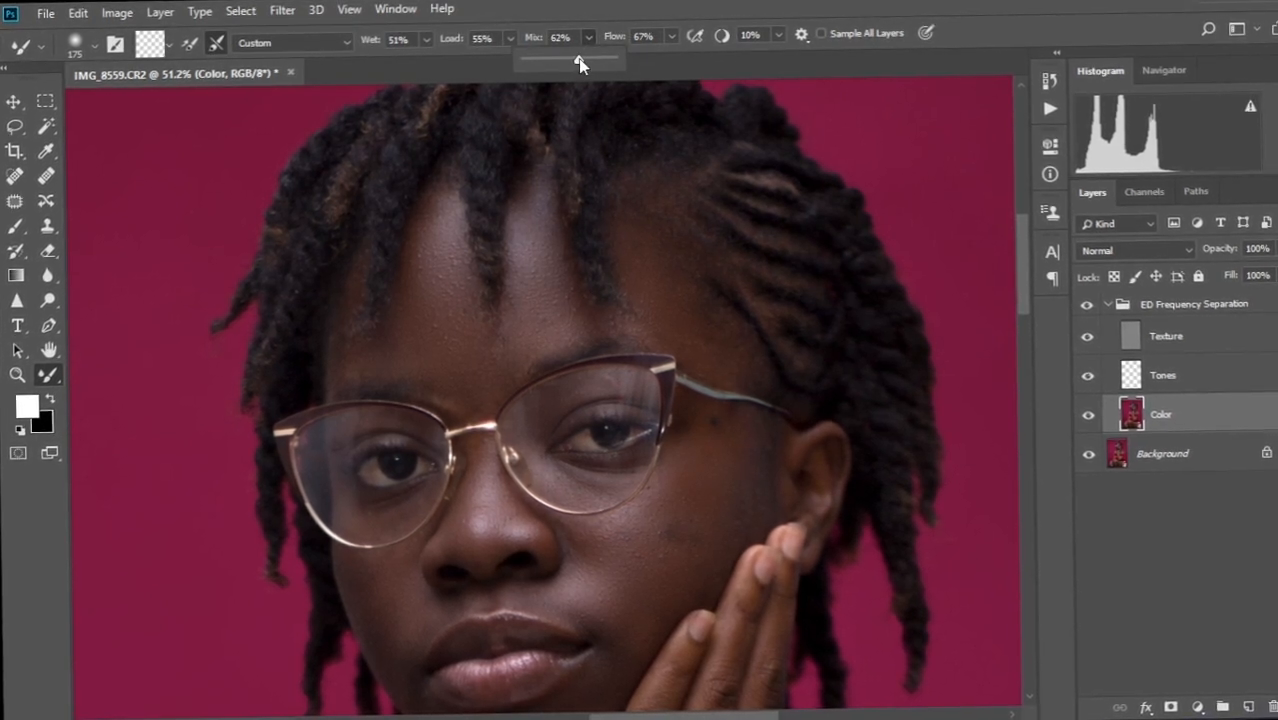
left_click_drag(577, 63, 568, 62)
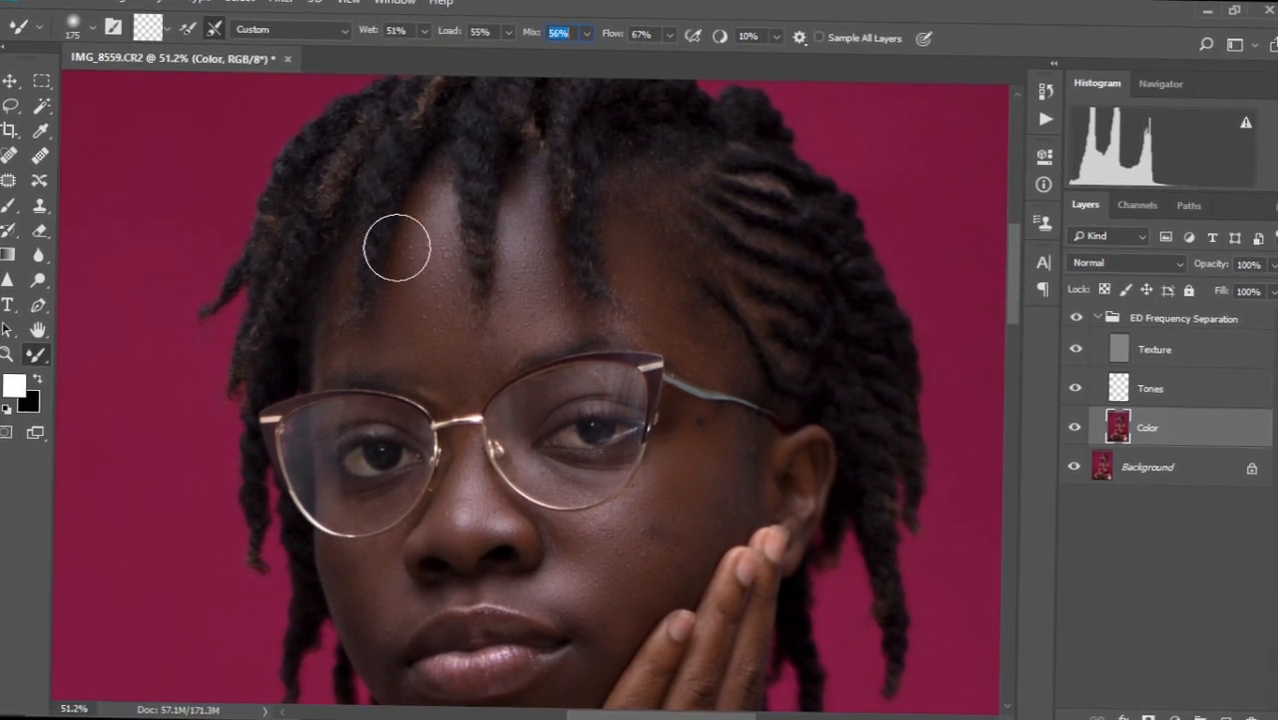
Blend the skin tones across the forehead and between the hair locks with the Mixer Brush.
mouse_move(418, 319)
left_mouse_down()
mouse_move(425, 334)
mouse_move(422, 242)
mouse_move(439, 328)
mouse_move(422, 251)
mouse_move(431, 314)
mouse_move(496, 336)
left_mouse_up()
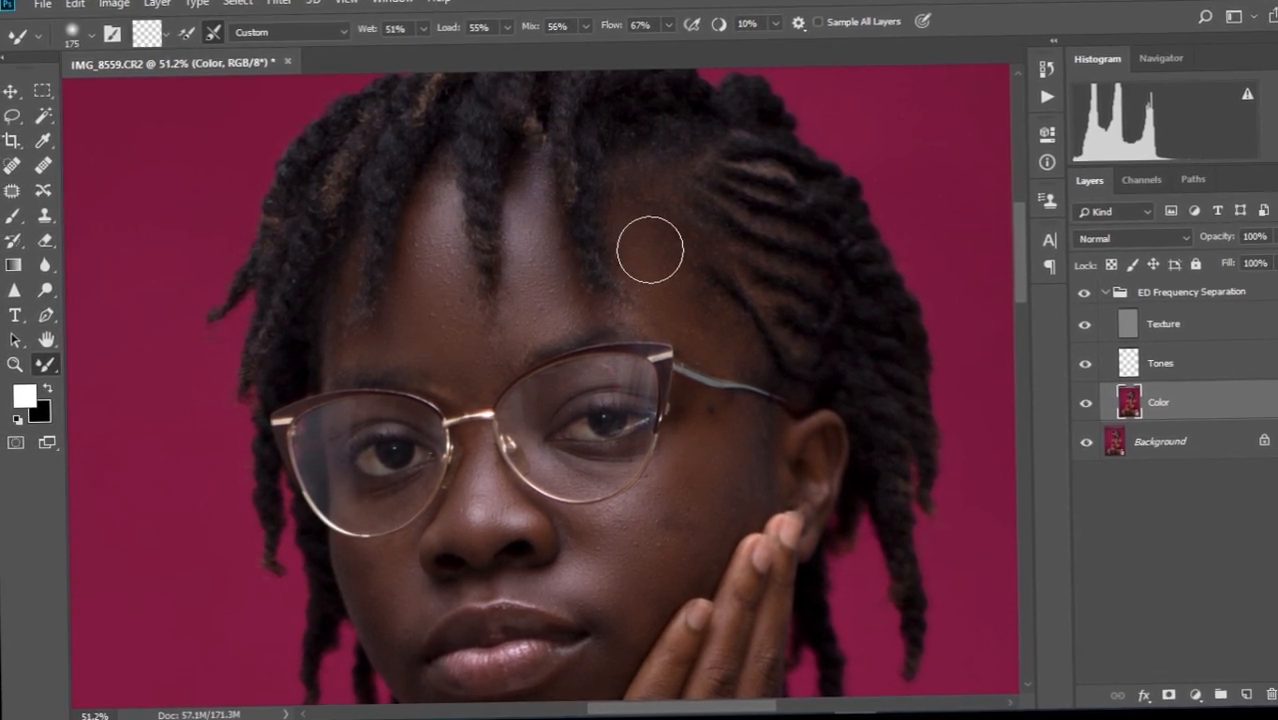
key("bracketleft")
key("bracketleft")
key("bracketleft")
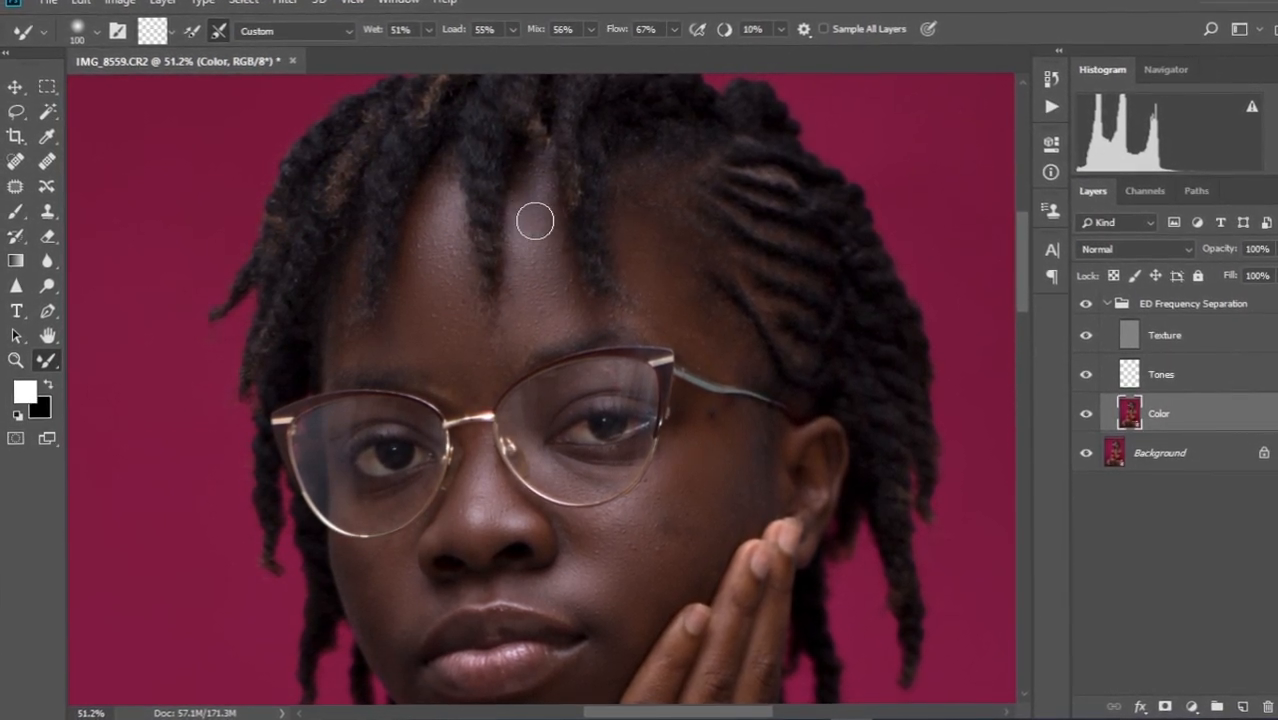
key("bracketright")
key("bracketright")
mouse_move(524, 263)
left_mouse_down()
mouse_move(520, 299)
mouse_move(542, 191)
mouse_move(521, 301)
left_mouse_up()
left_click_drag(469, 354, 453, 319)
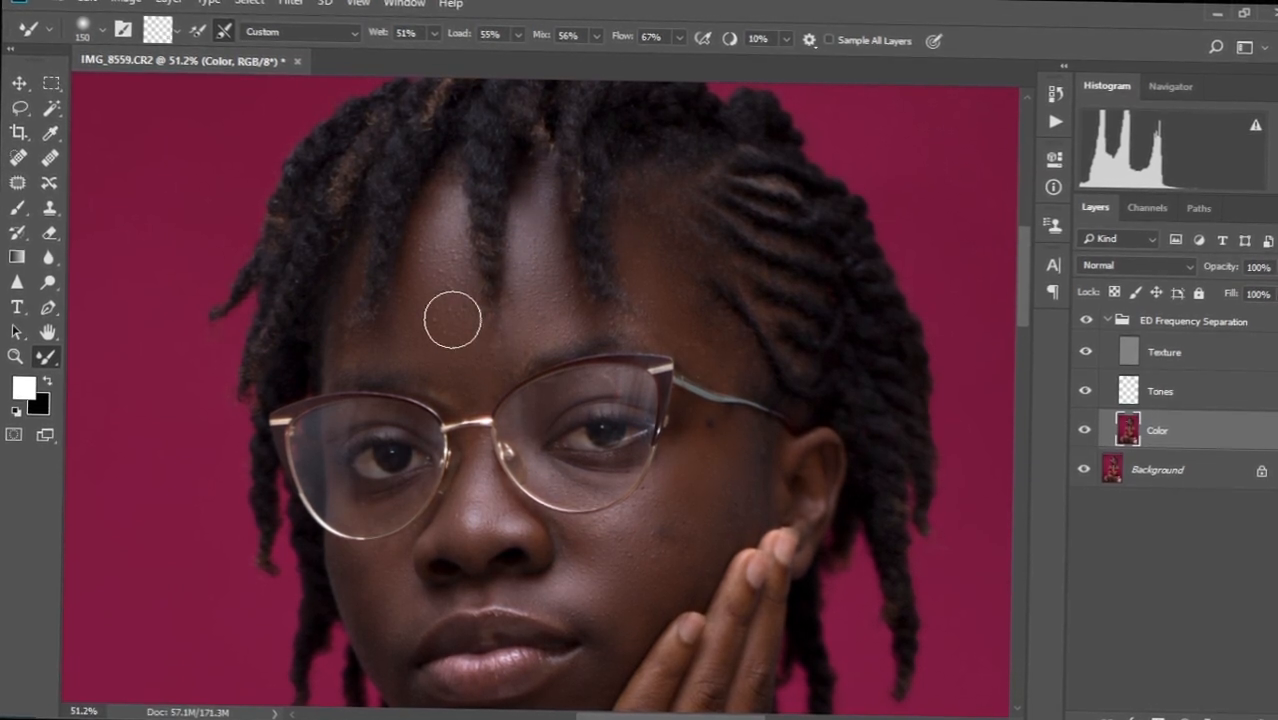
Resize the brush to blend colour along the brow and the cheek near the glasses.
key("bracketleft")
key("bracketleft")
key("bracketleft")
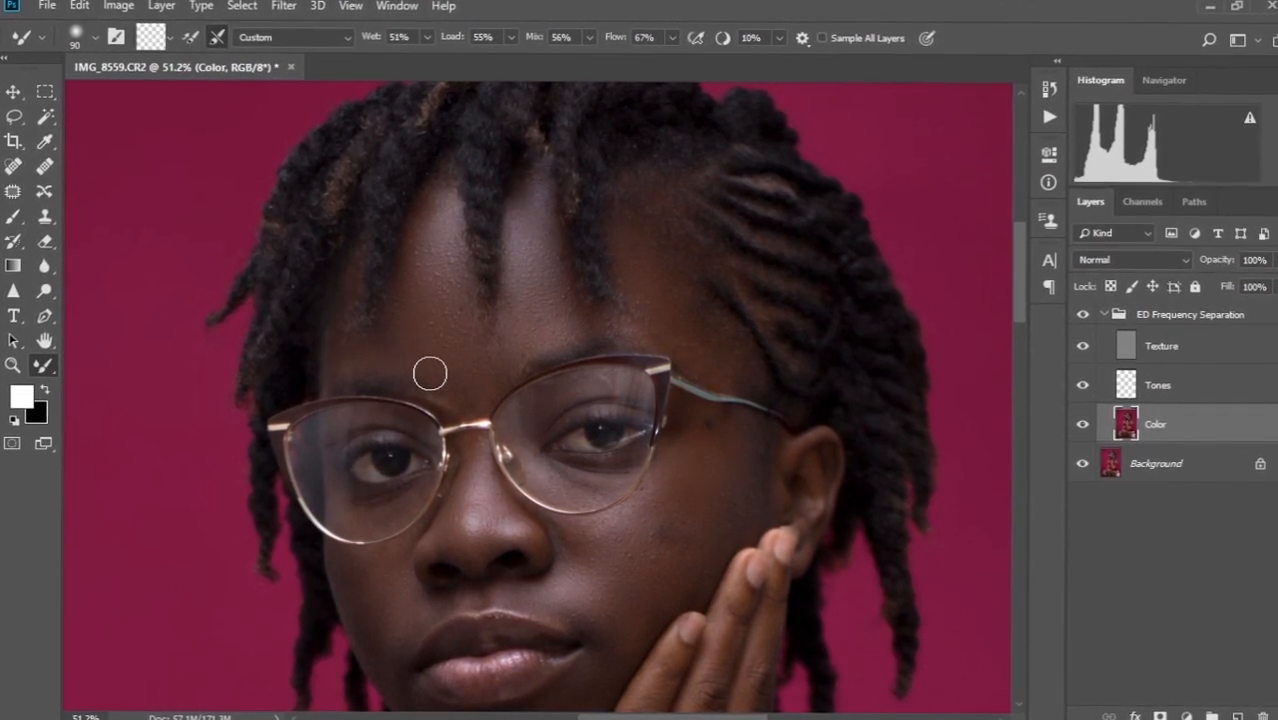
key("bracketright")
key("bracketright")
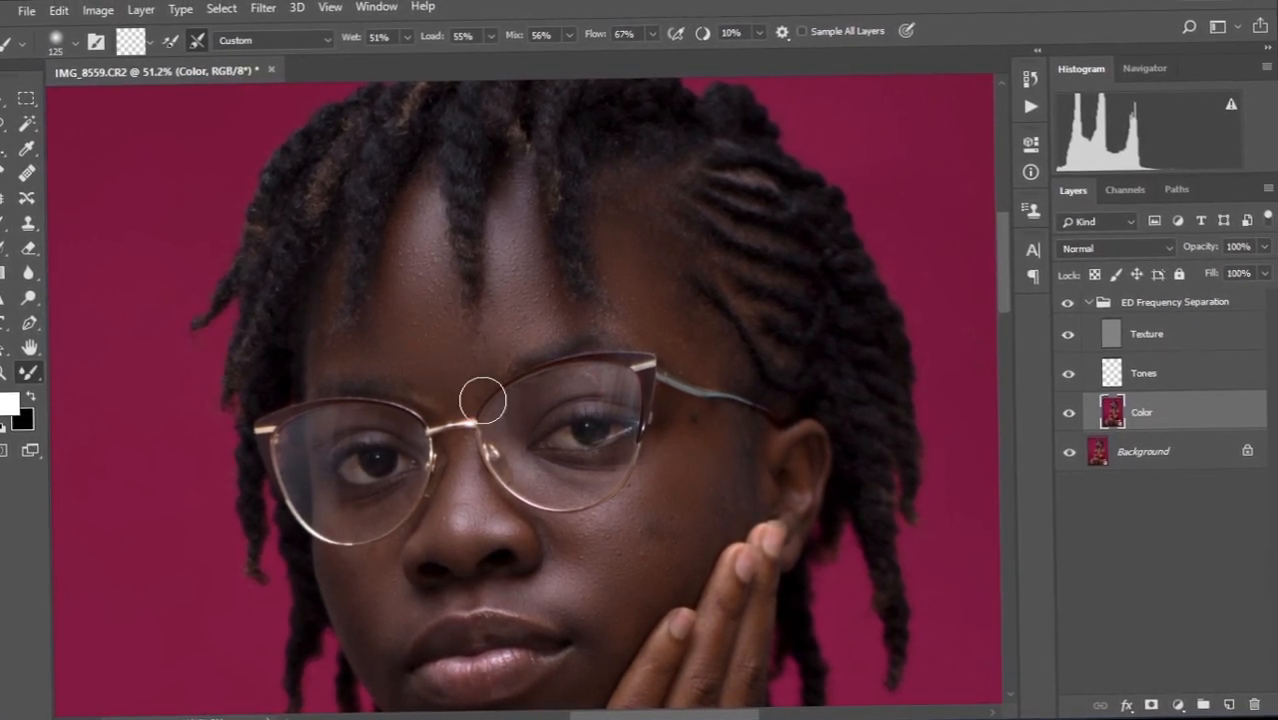
scroll(483, 400, "down", 3)
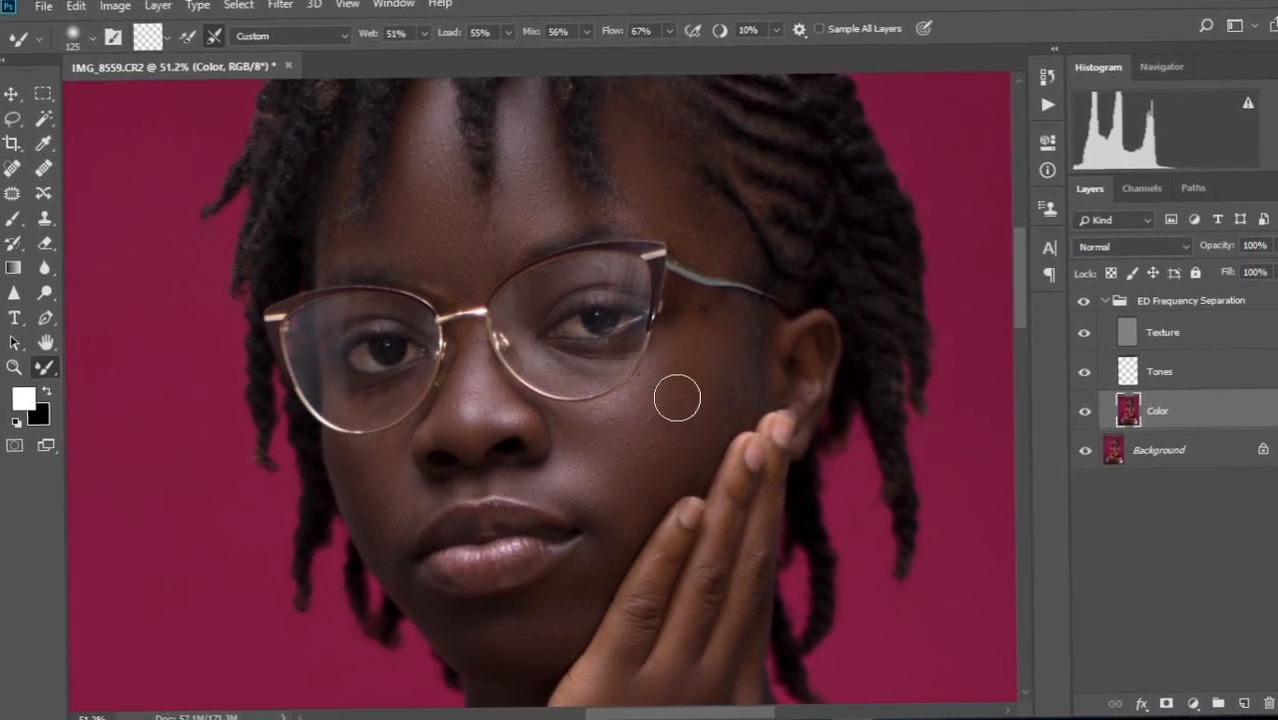
key("bracketright")
key("bracketright")
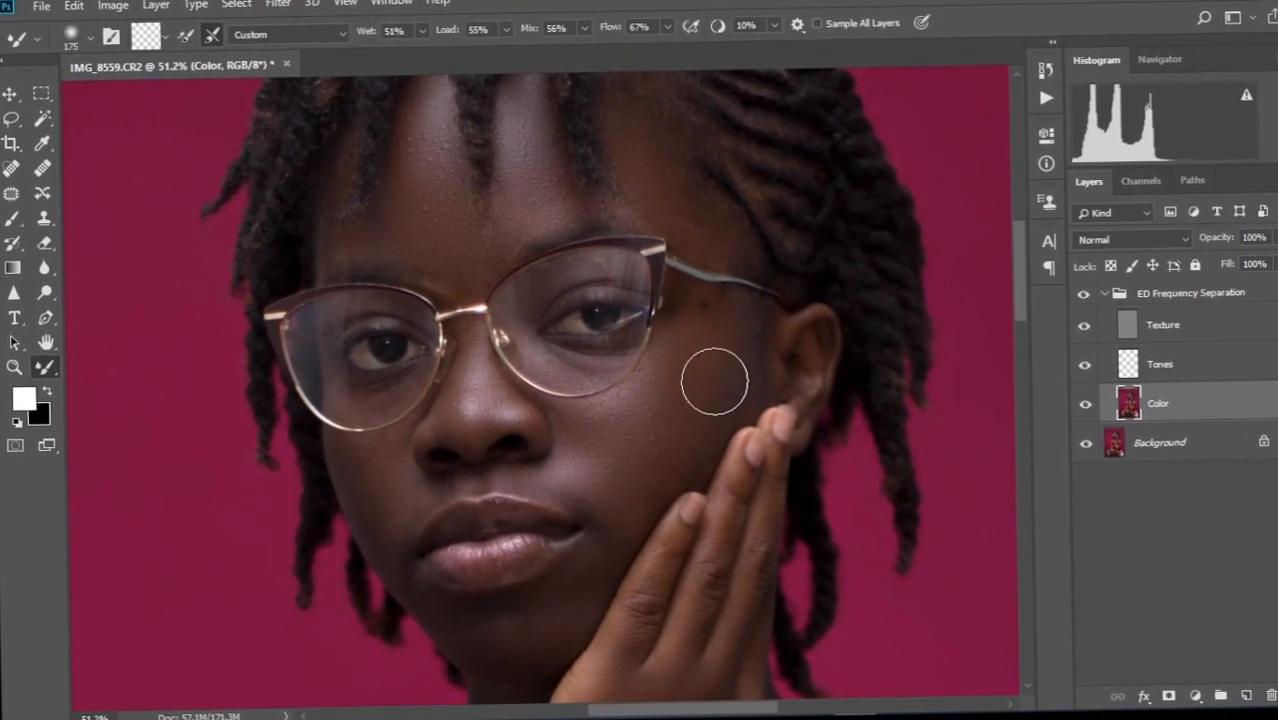
key("bracketleft")
key("bracketleft")
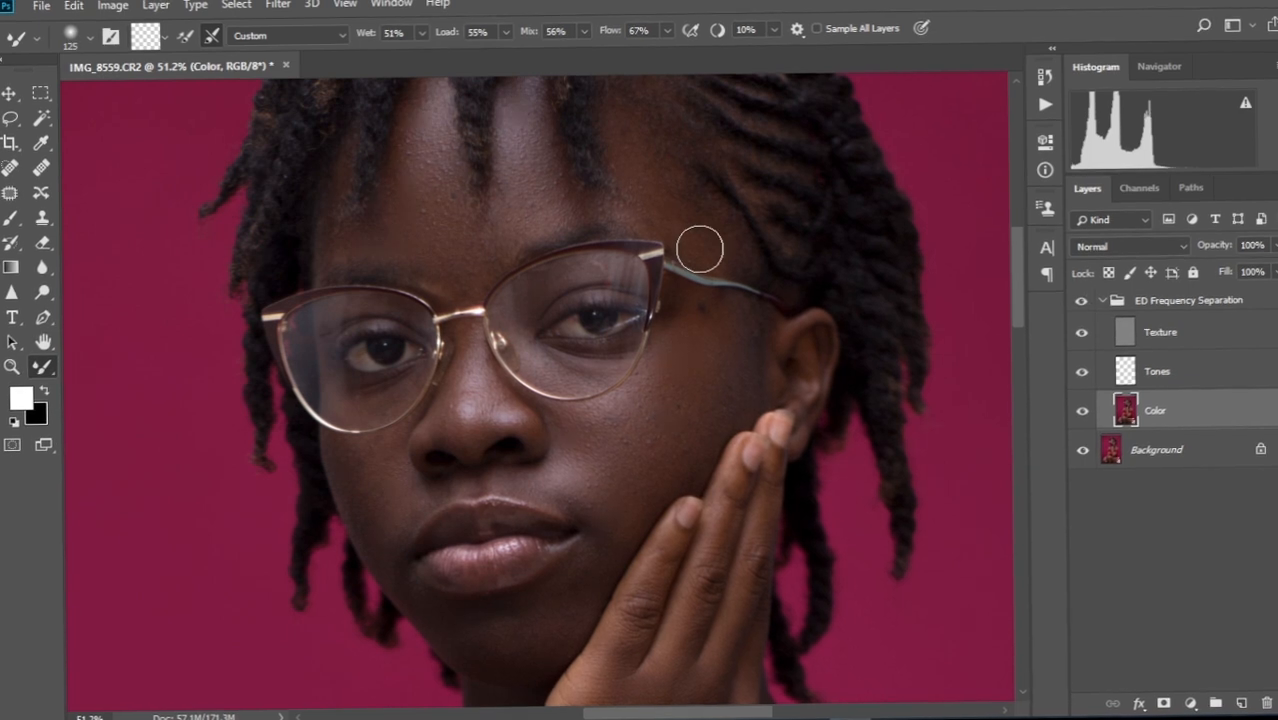
key("bracketleft")
key("bracketleft")
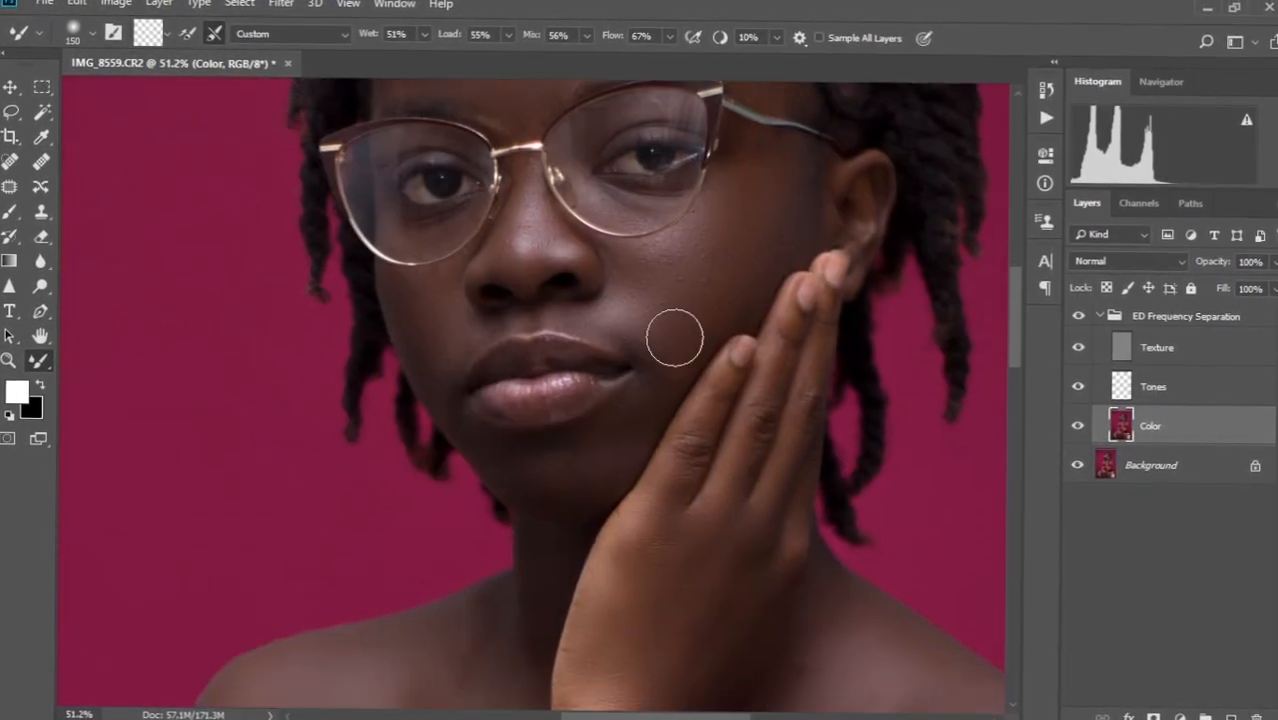
key("bracketleft")
key("bracketleft")
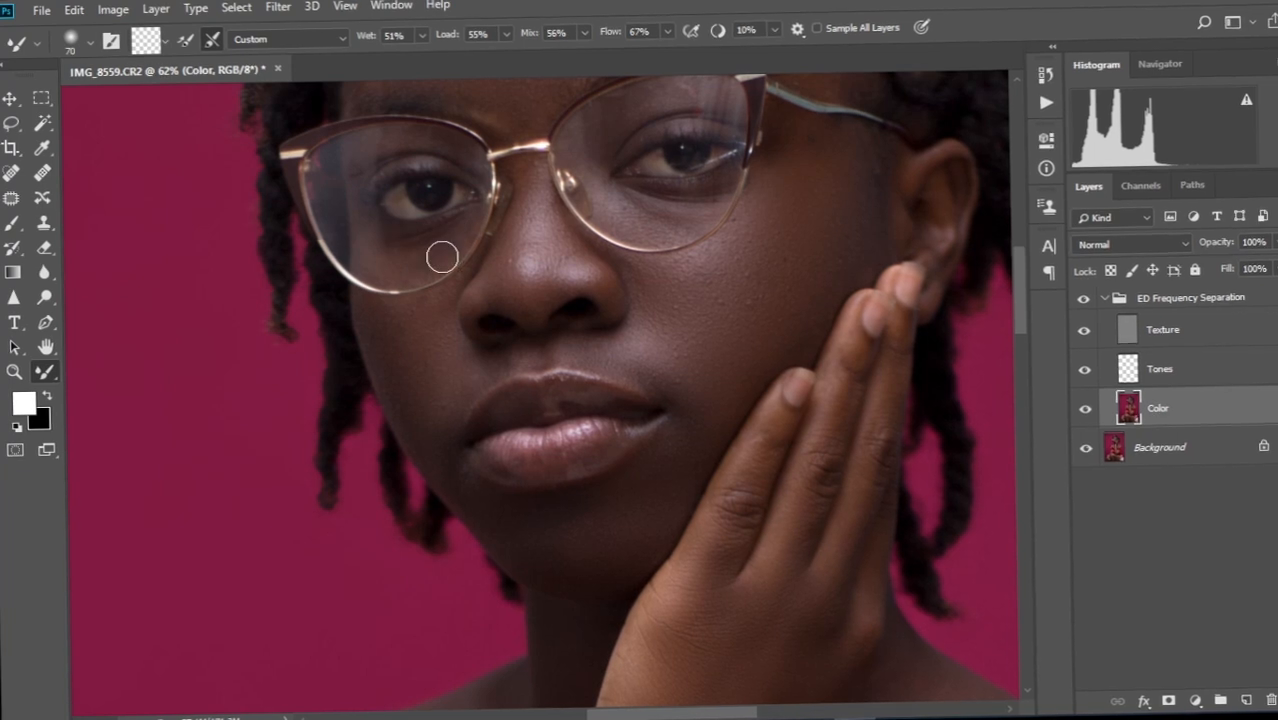
Blend the uneven skin under both eyes and resize the brush for the nose.
mouse_move(414, 160)
left_mouse_down()
mouse_move(380, 171)
mouse_move(385, 157)
left_mouse_up()
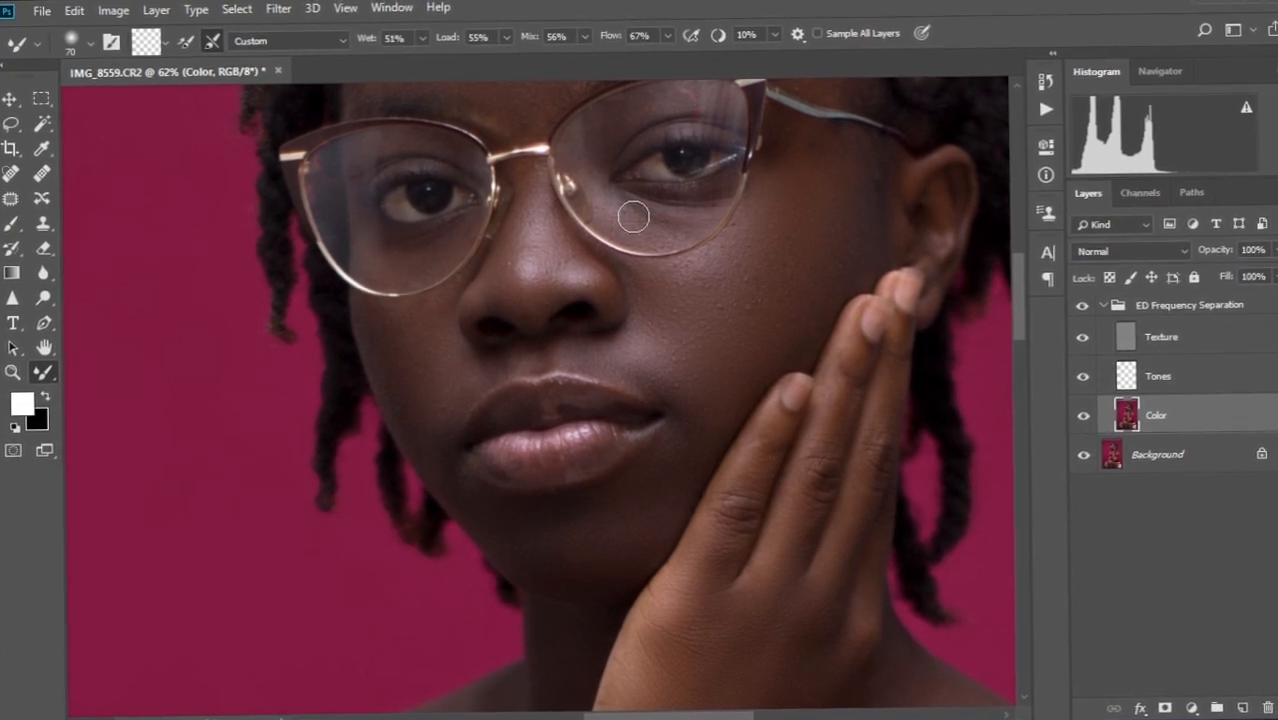
key("bracketright")
mouse_move(633, 216)
left_mouse_down()
mouse_move(616, 217)
mouse_move(710, 203)
left_mouse_up()
left_click_drag(613, 132, 586, 299)
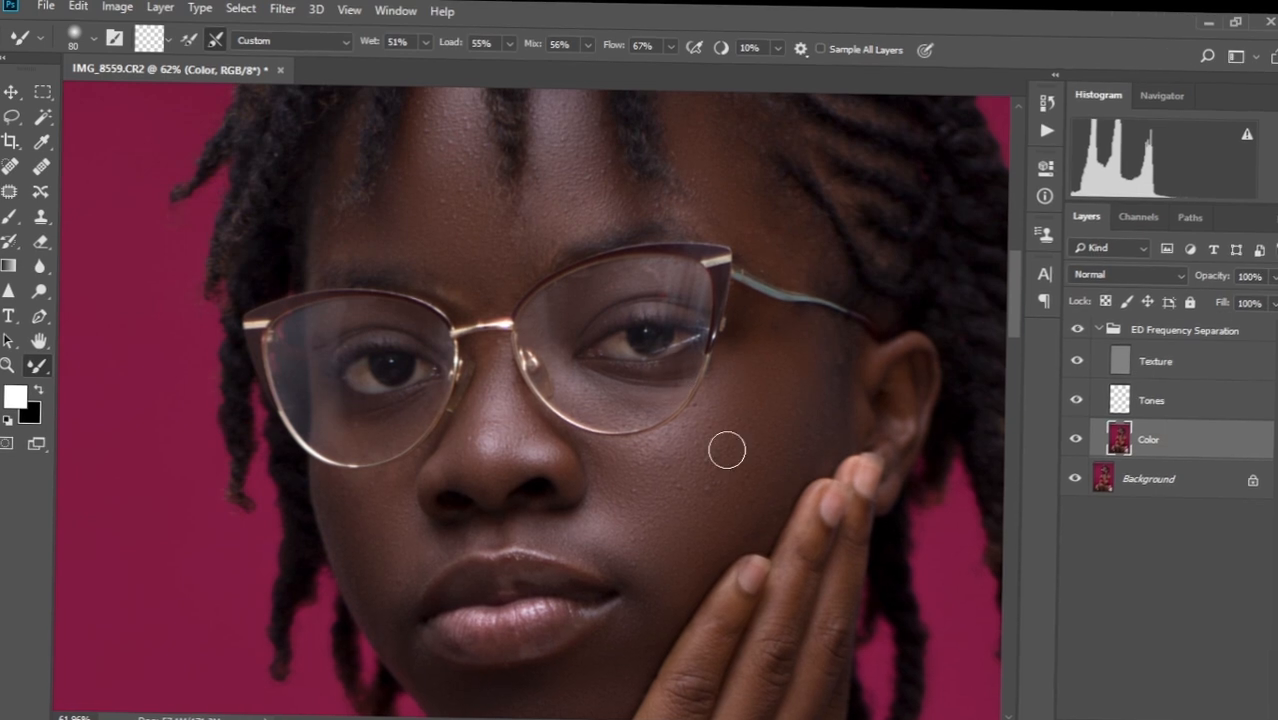
key("bracketright")
key("bracketright")
key("bracketright")
key("bracketright")
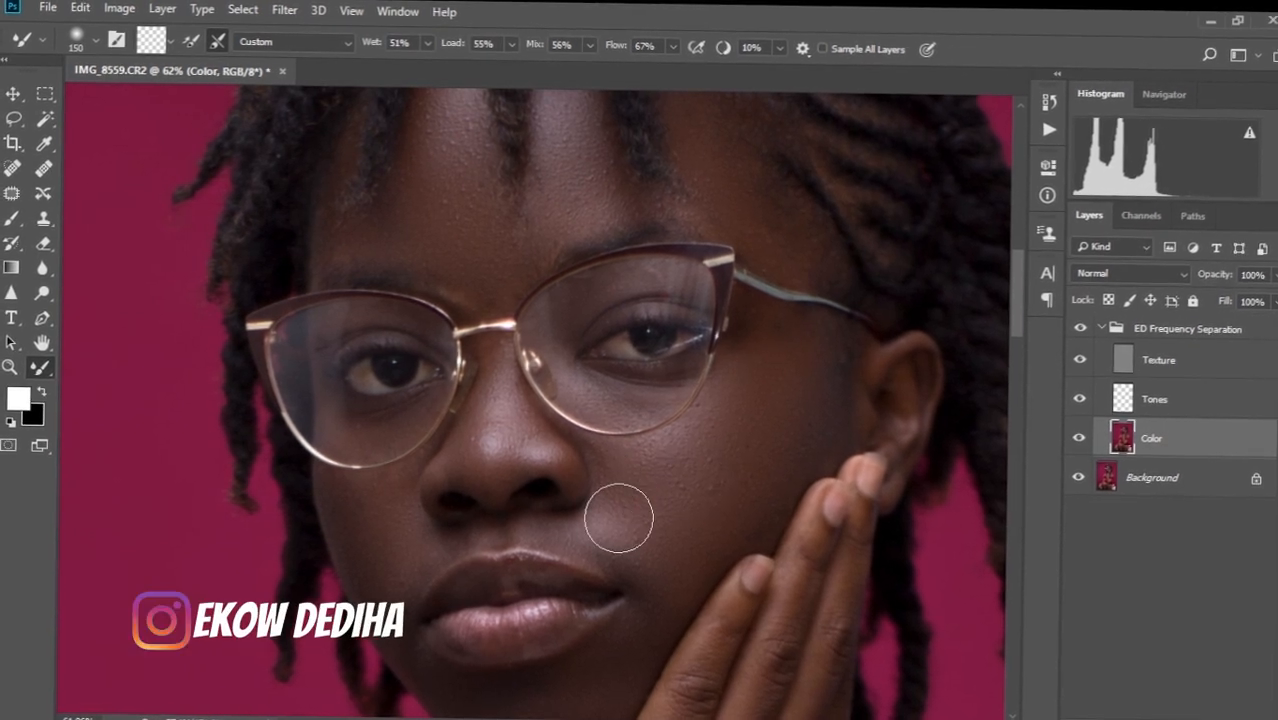
key("bracketleft")
key("bracketleft")
key("bracketleft")
key("bracketleft")
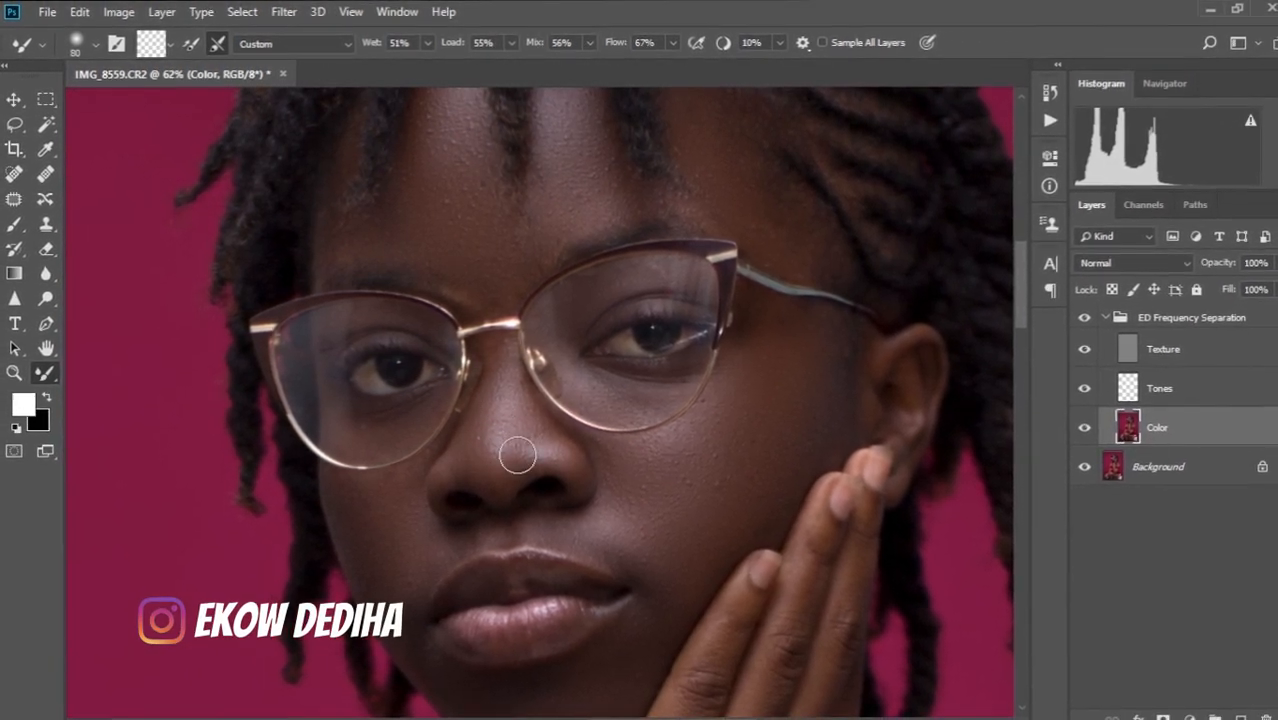
Reframe the face and blend the lower cheek with a larger brush.
left_click_drag(640, 590, 618, 512)
key("bracketright")
key("bracketright")
key("bracketright")
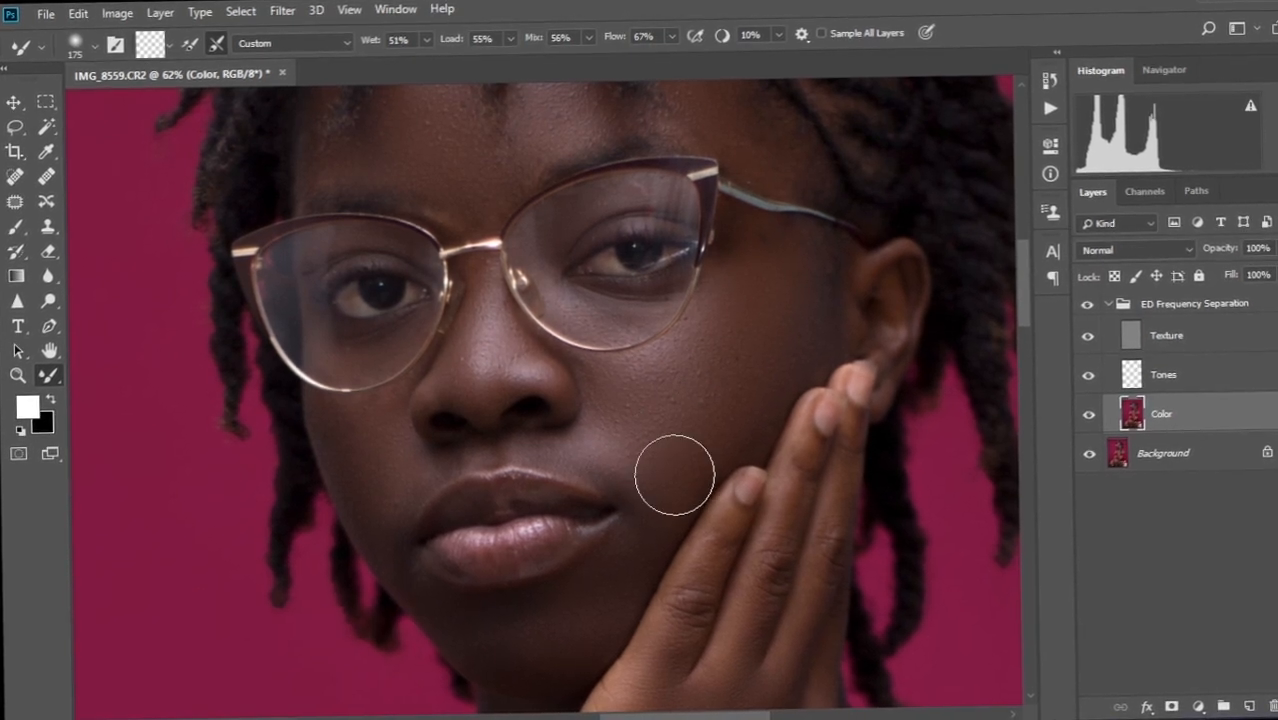
scroll(667, 490, "down", 8)
scroll(645, 536, "up", 4)
left_click_drag(680, 528, 594, 488)
scroll(553, 522, "up", 3)
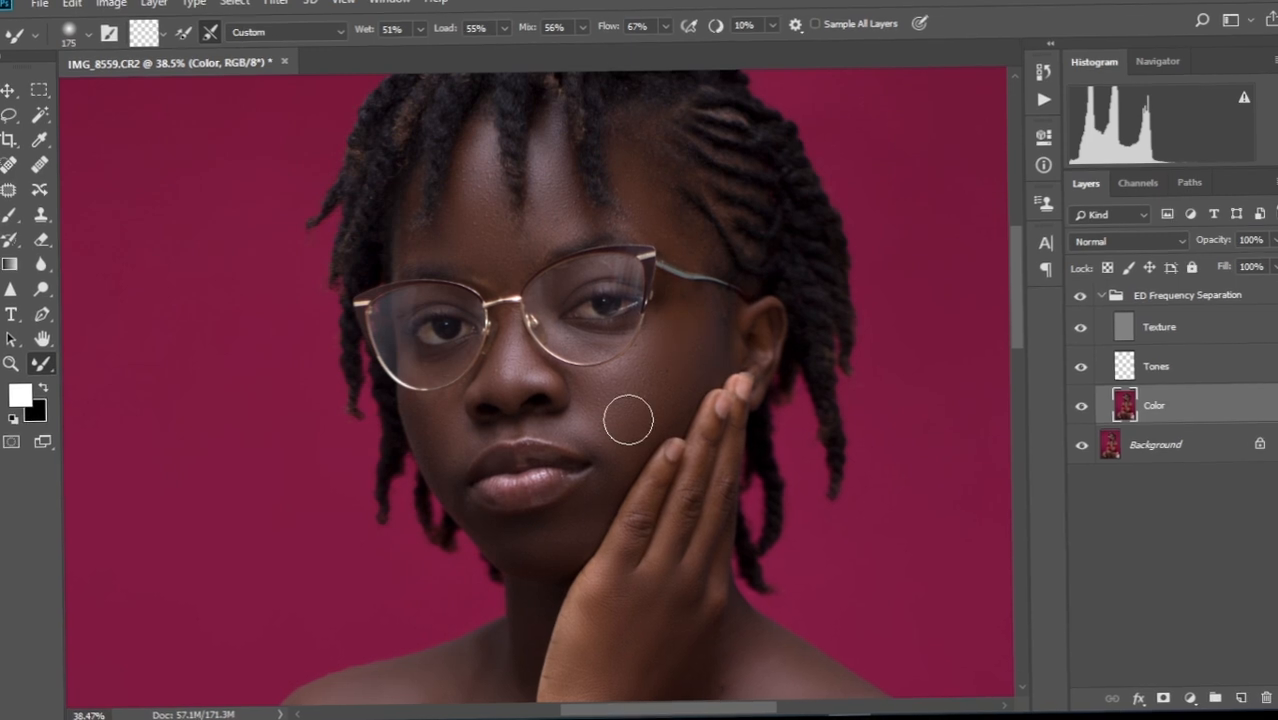
scroll(653, 404, "down", 2)
scroll(654, 404, "up", 2)
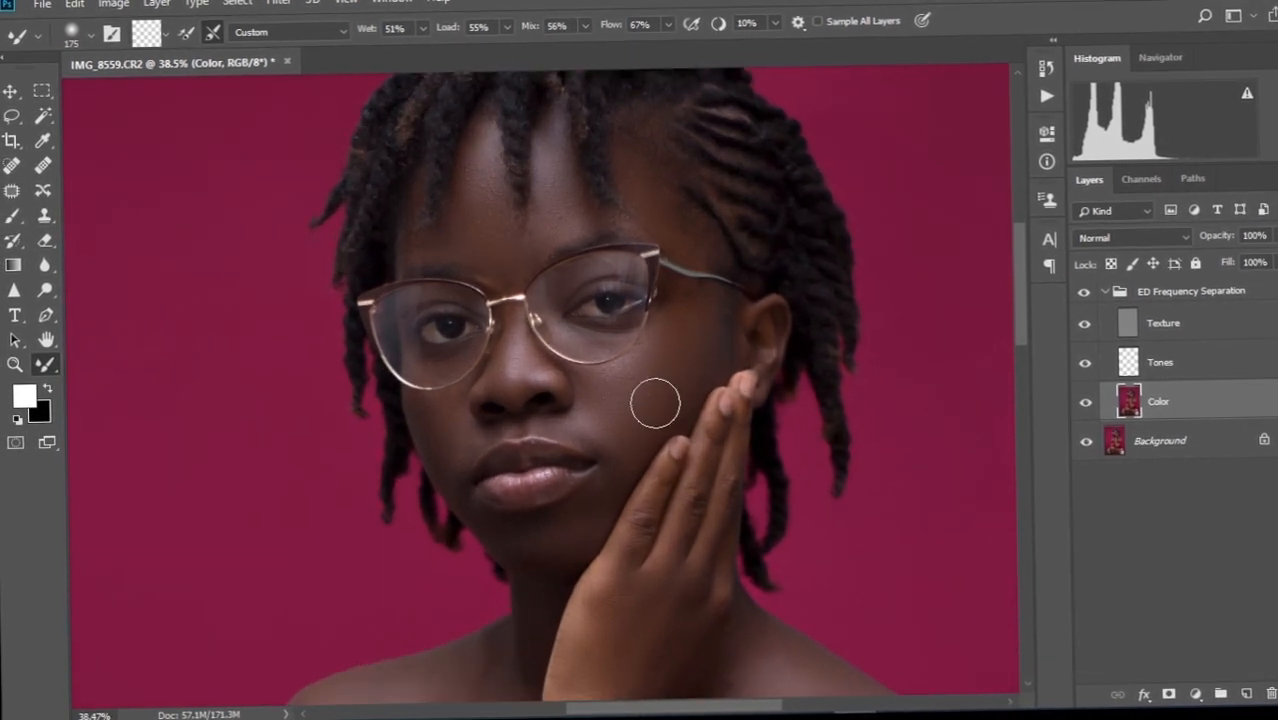
scroll(655, 404, "down", 2)
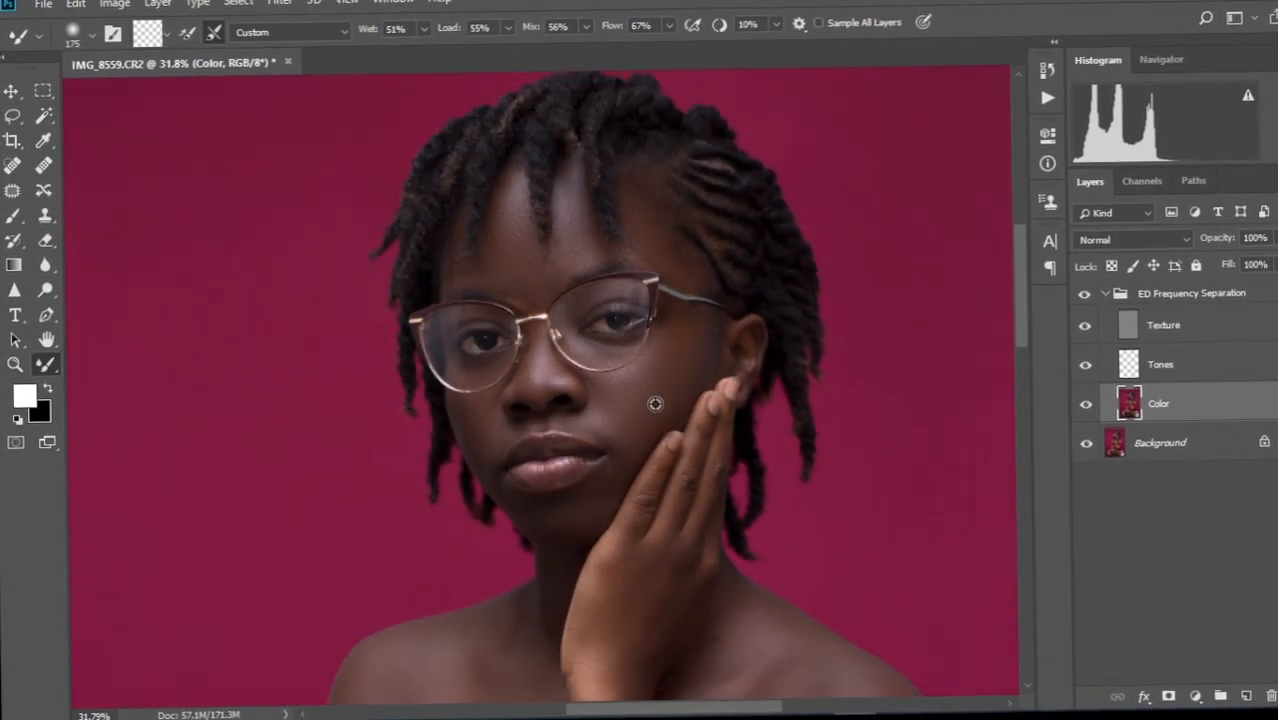
Hide the ED Frequency Separation group to compare, then frame the chin with a larger brush.
left_click(1087, 307)
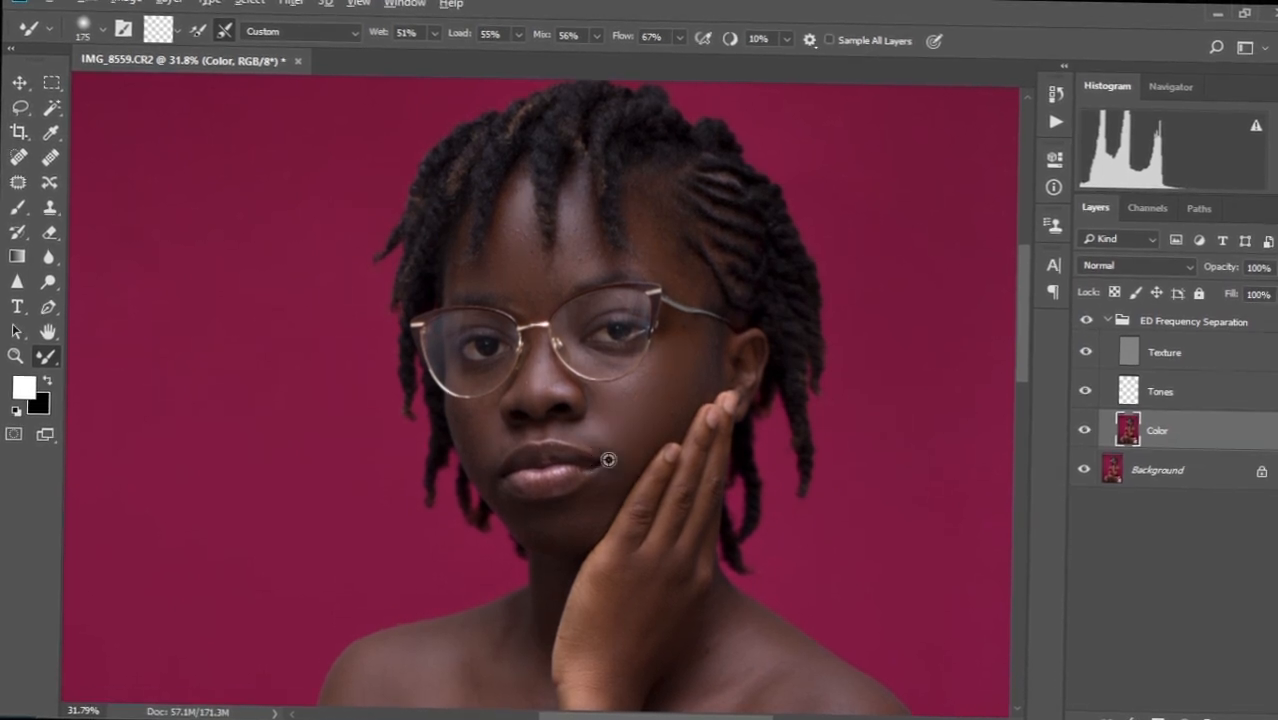
scroll(608, 459, "up", 3)
left_click_drag(633, 399, 660, 328)
mouse_move(634, 550)
left_mouse_down()
mouse_move(630, 411)
mouse_move(611, 385)
mouse_move(619, 393)
left_mouse_up()
key("bracketright")
key("bracketright")
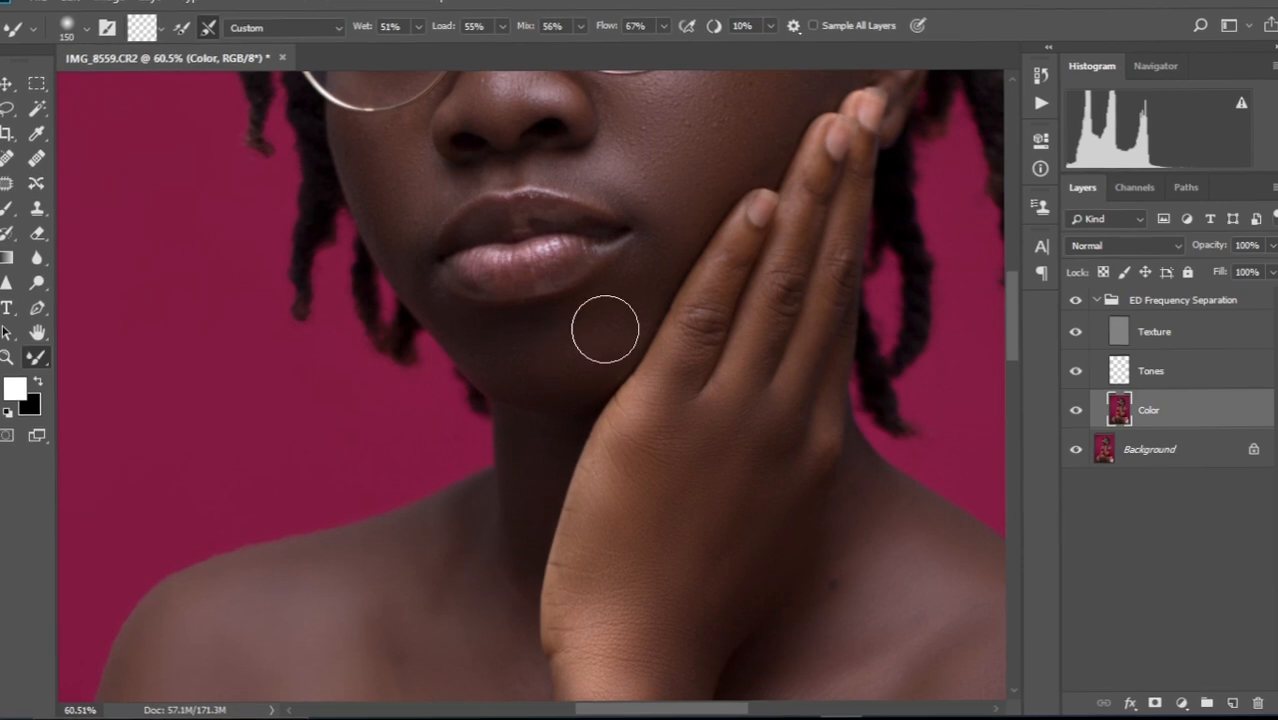
Blend the uneven tones on the knuckles, then enlarge the brush and frame the forearm.
scroll(565, 394, "down", 3)
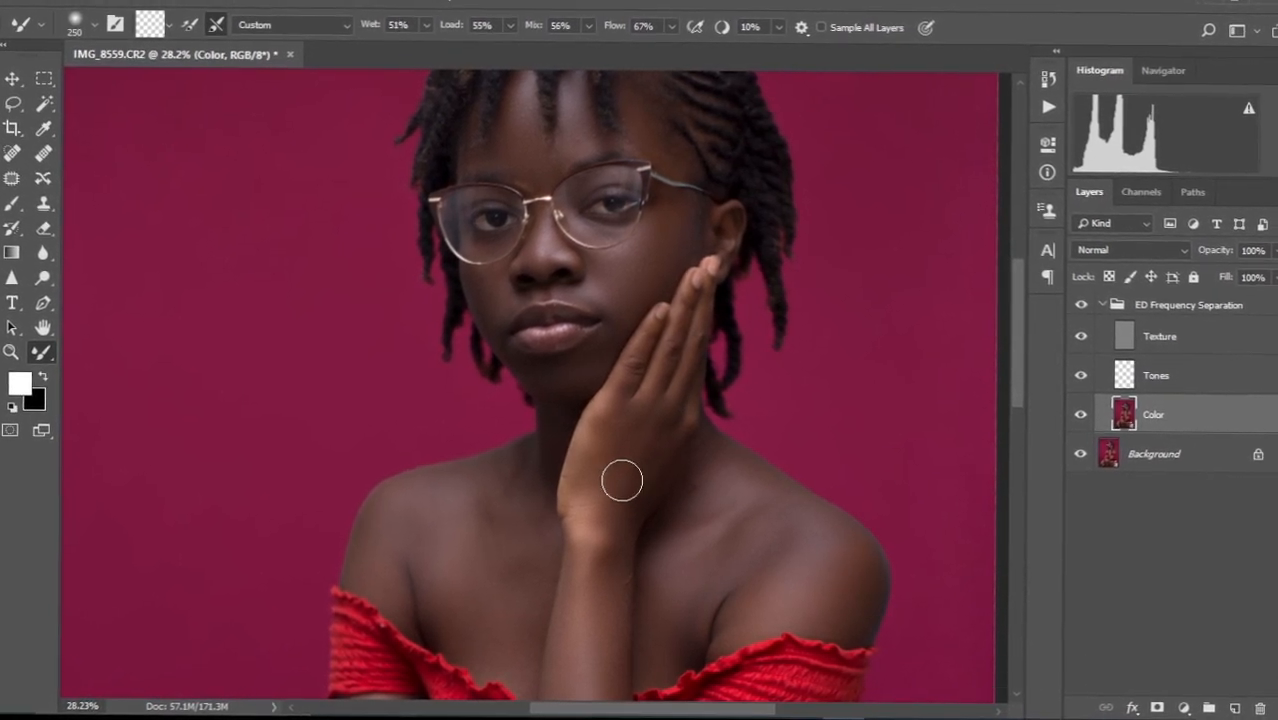
scroll(613, 491, "up", 2)
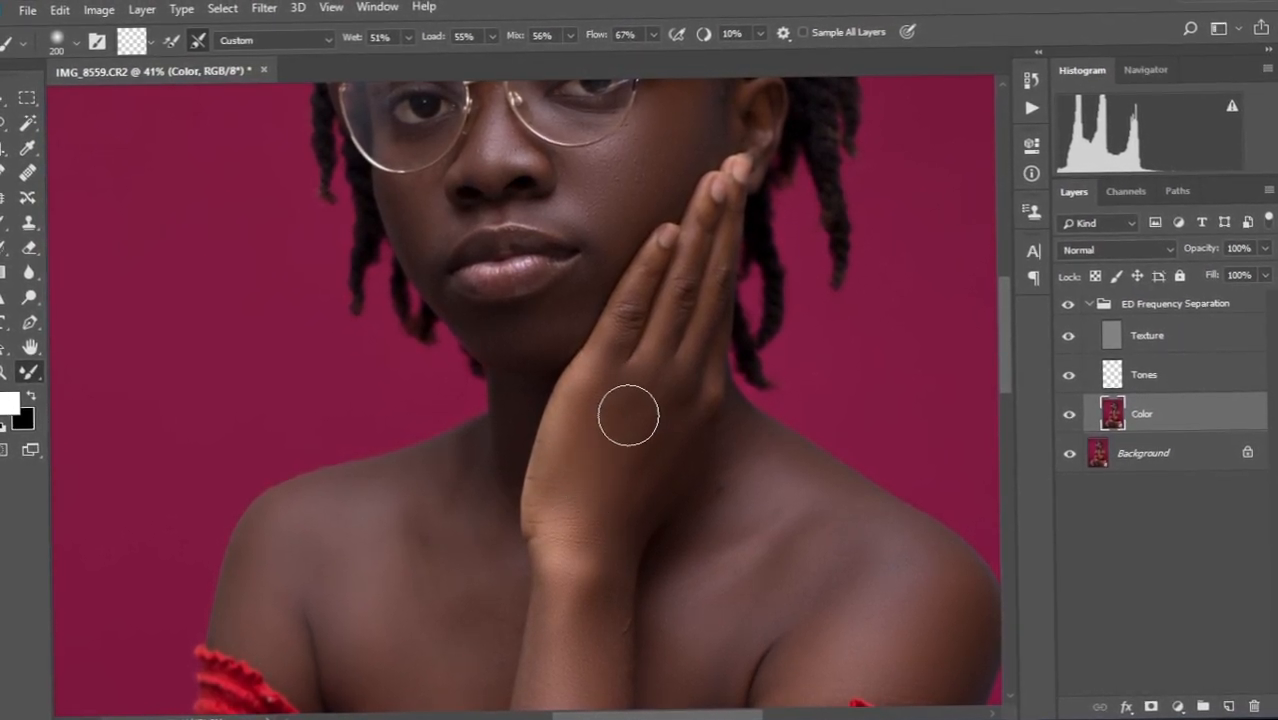
mouse_move(600, 364)
left_mouse_down()
mouse_move(642, 283)
mouse_move(590, 385)
mouse_move(711, 266)
mouse_move(673, 335)
mouse_move(698, 316)
left_mouse_up()
key("bracketright")
key("bracketright")
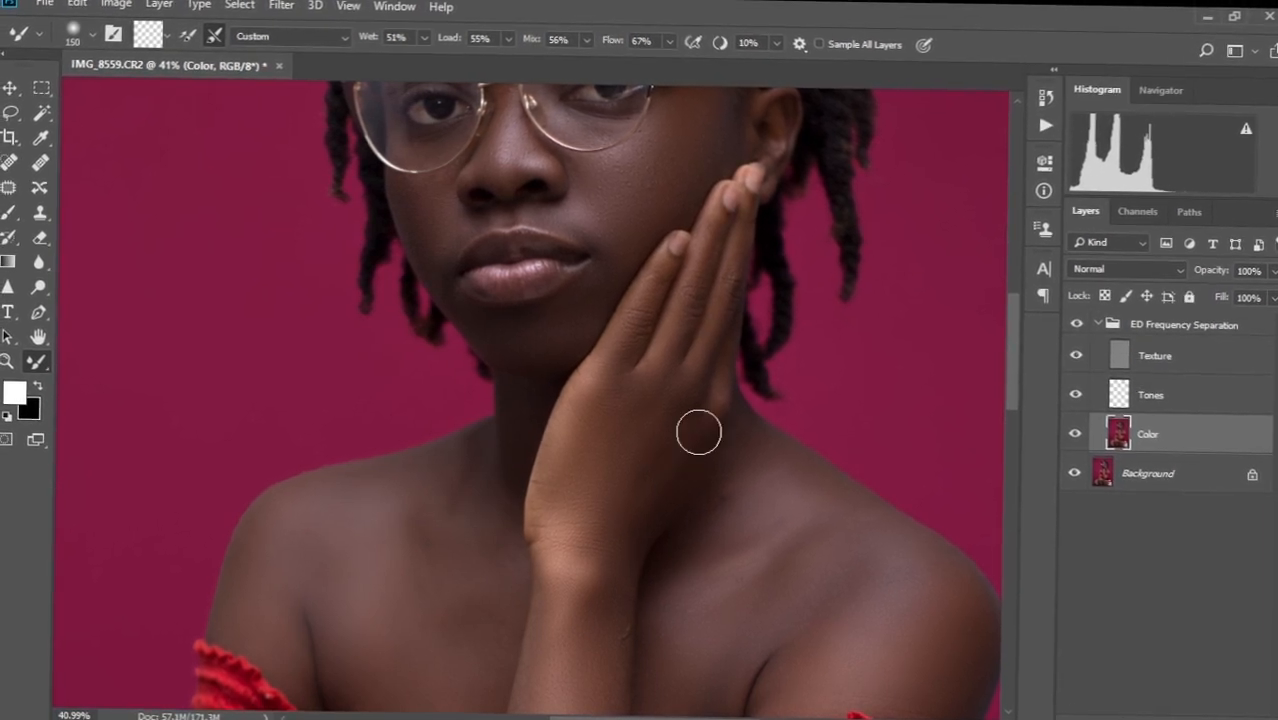
left_click_drag(590, 545, 628, 402)
scroll(623, 464, "down", 6)
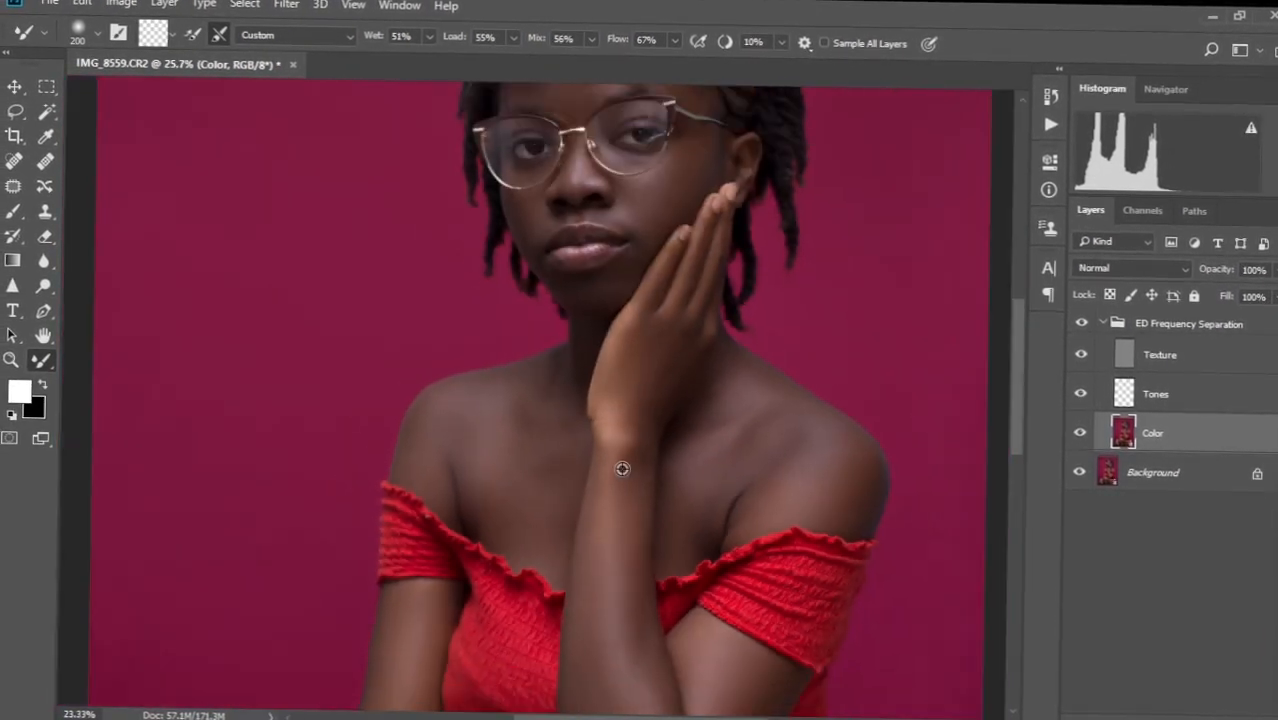
key("bracketright")
key("bracketright")
key("bracketright")
left_click_drag(613, 678, 602, 522)
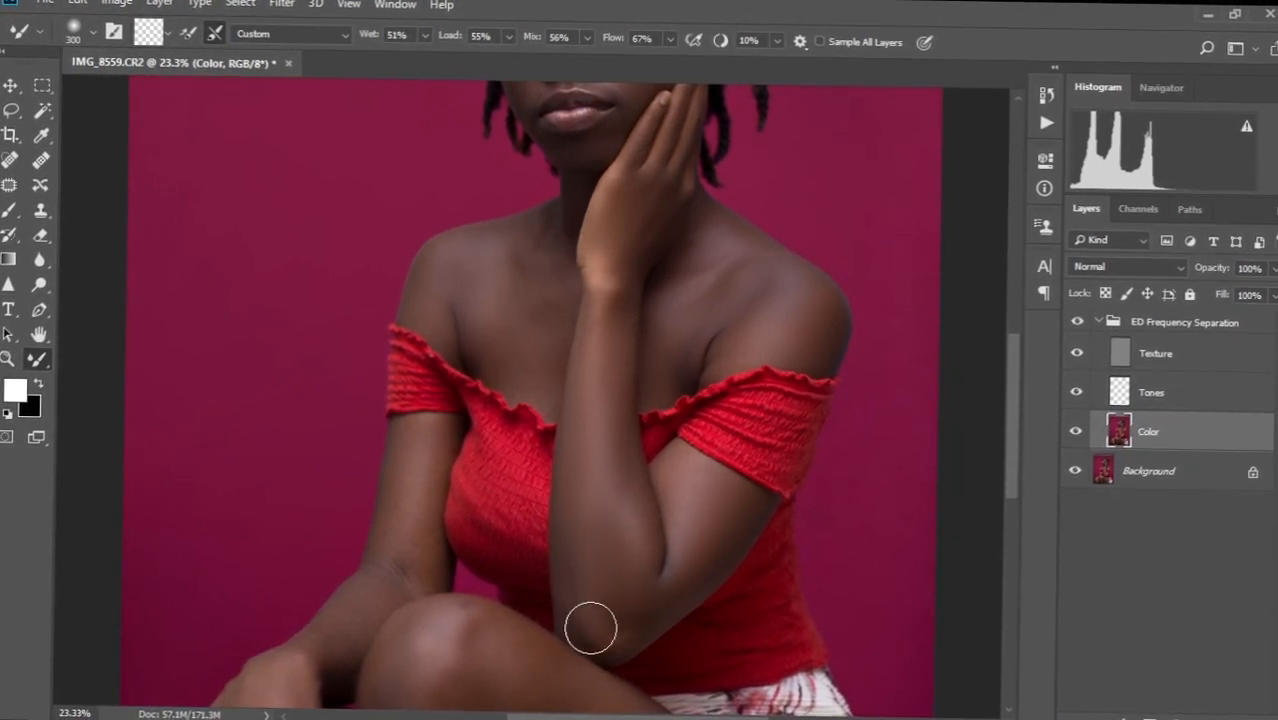
Resize the Mixer Brush and blend the Color layer's skin tone on the arms and shoulders.
key("[")
key("[")
scroll(570, 592, "down", 7)
scroll(556, 455, "up", 6)
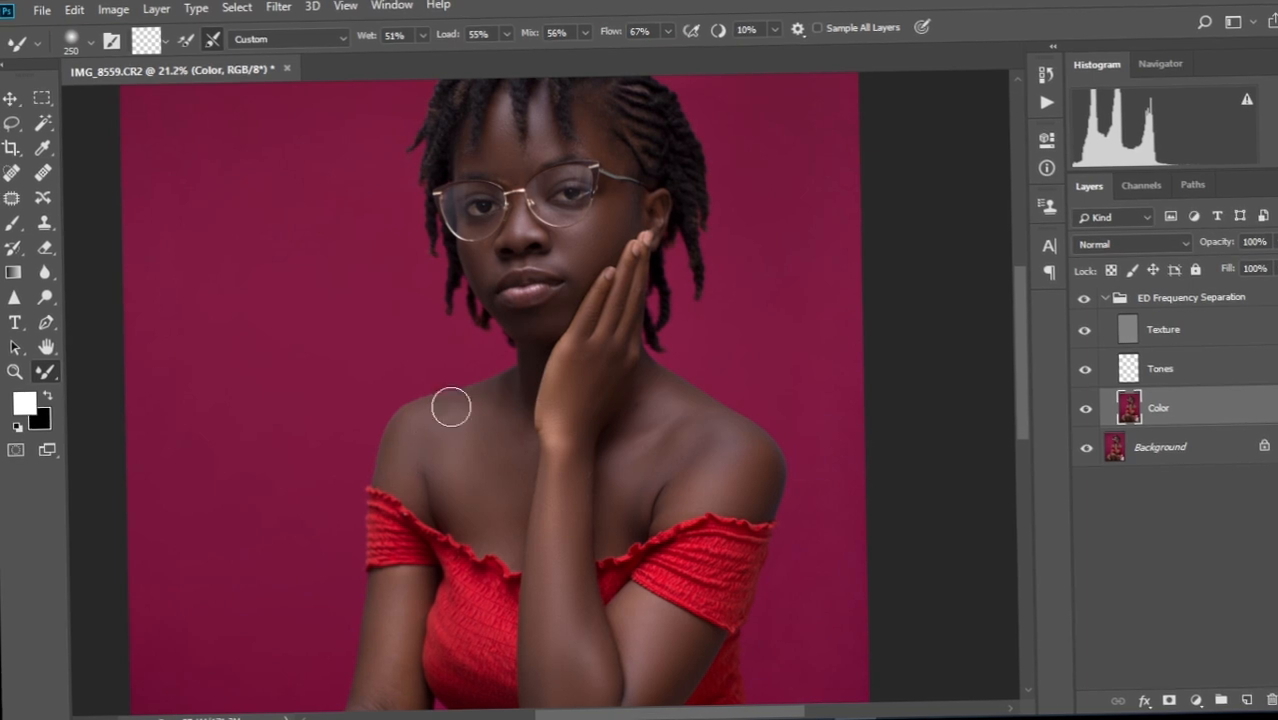
key("]")
key("]")
key("]")
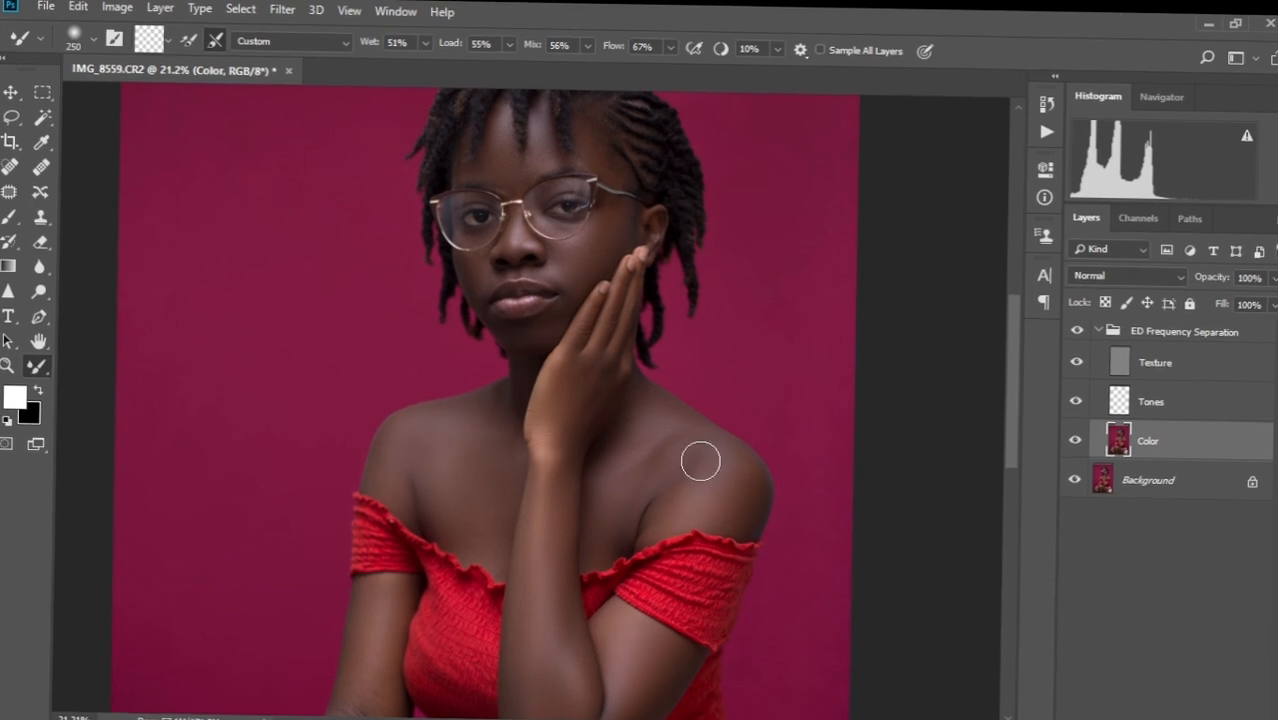
Enlarge the brush and blend the skin tone across the legs and knee.
left_click_drag(630, 625, 726, 340)
key("]")
key("]")
key("]")
key("bracketleft")
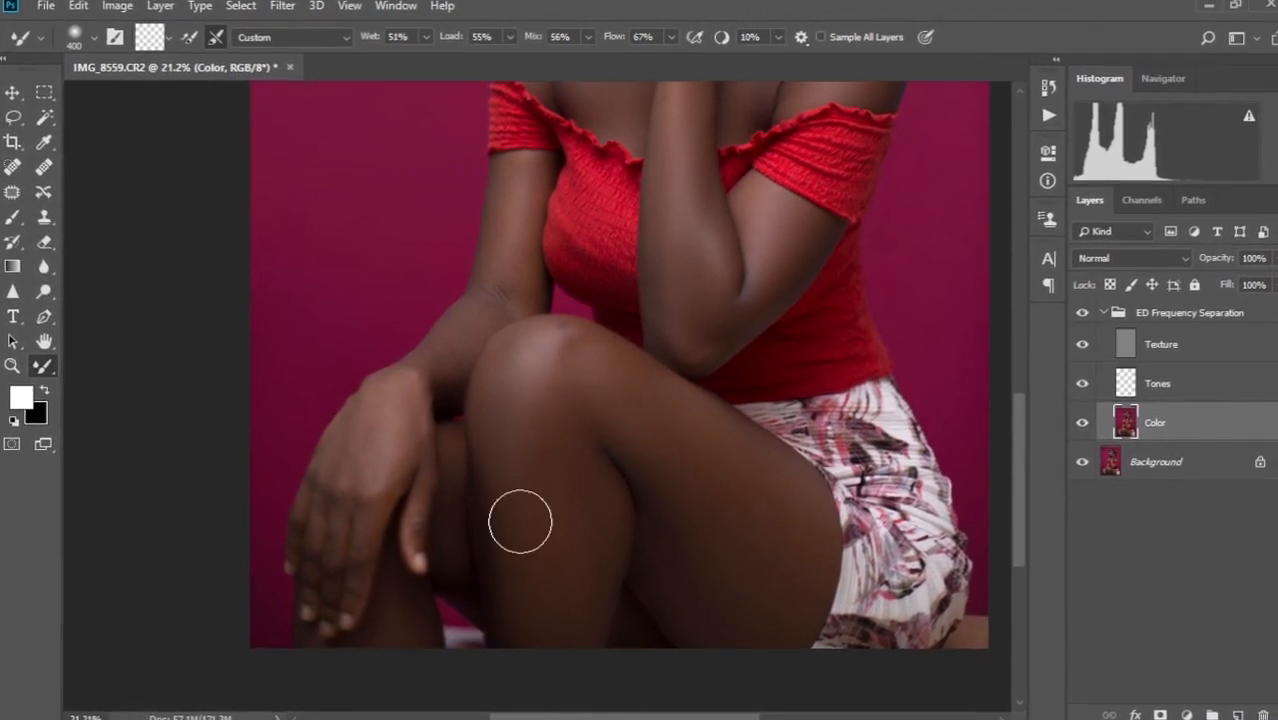
scroll(542, 371, "up", 5)
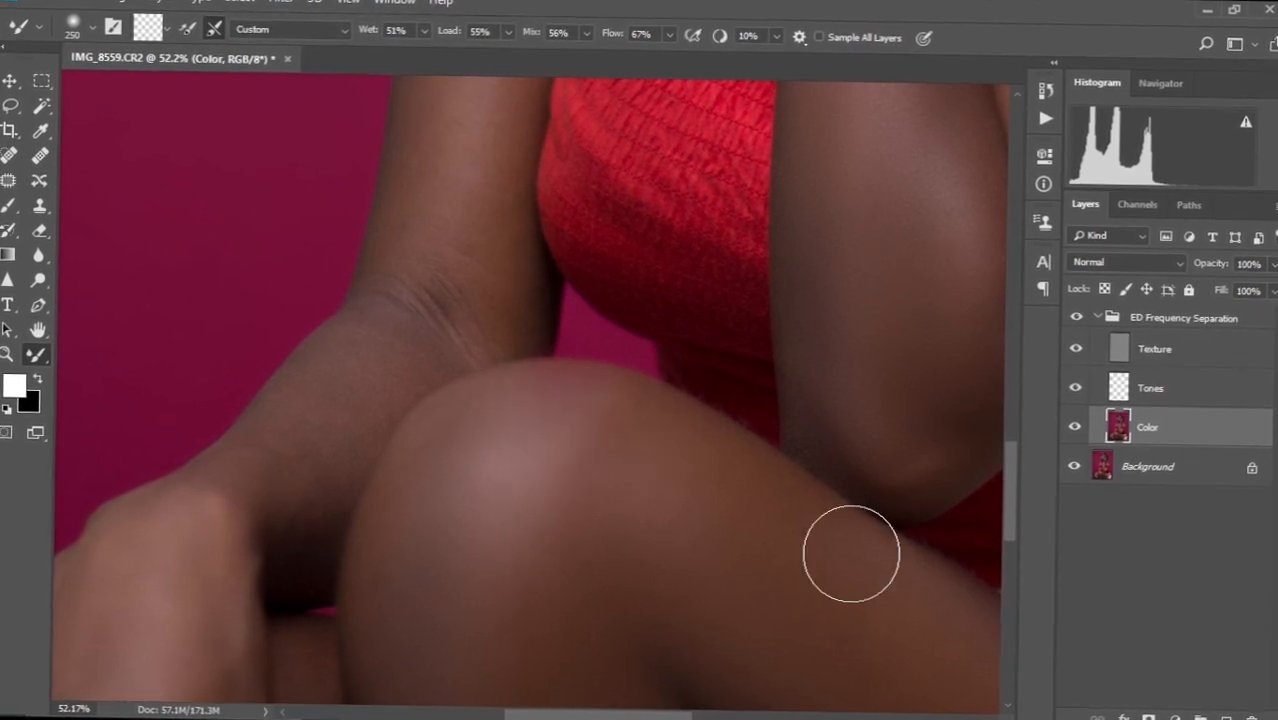
scroll(850, 551, "down", 5)
scroll(526, 584, "up", 2)
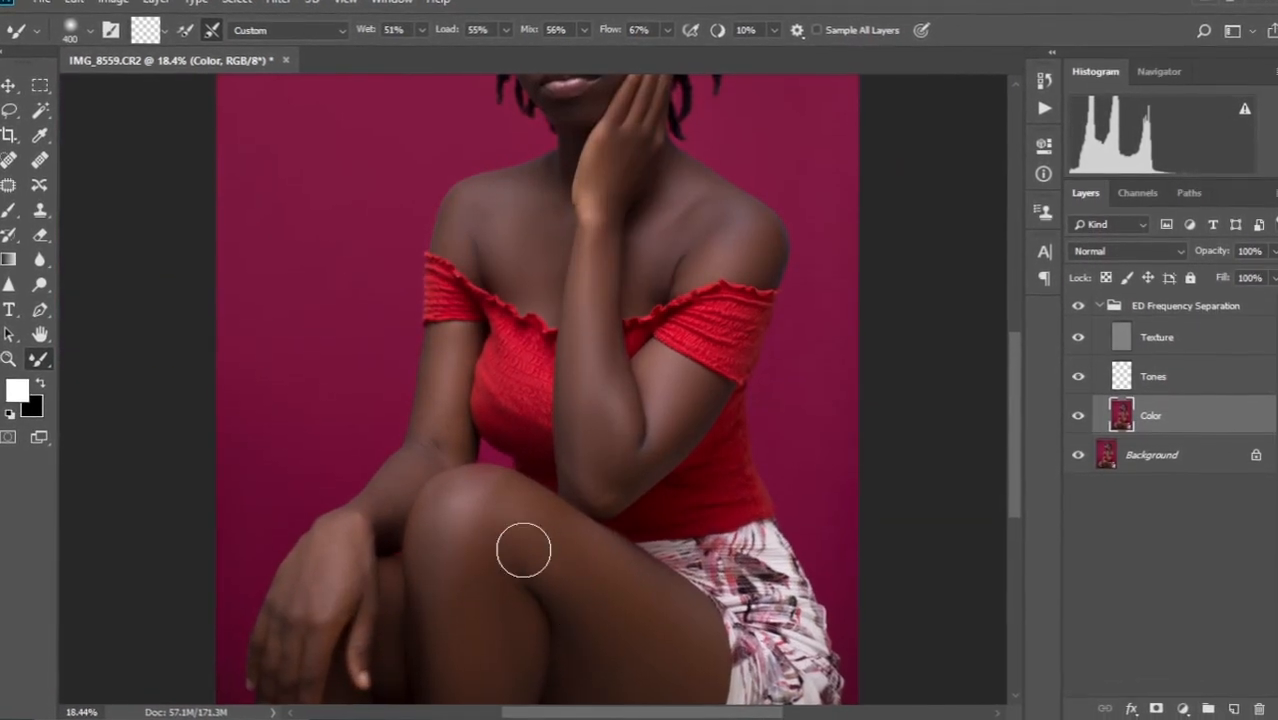
left_click_drag(470, 546, 512, 390)
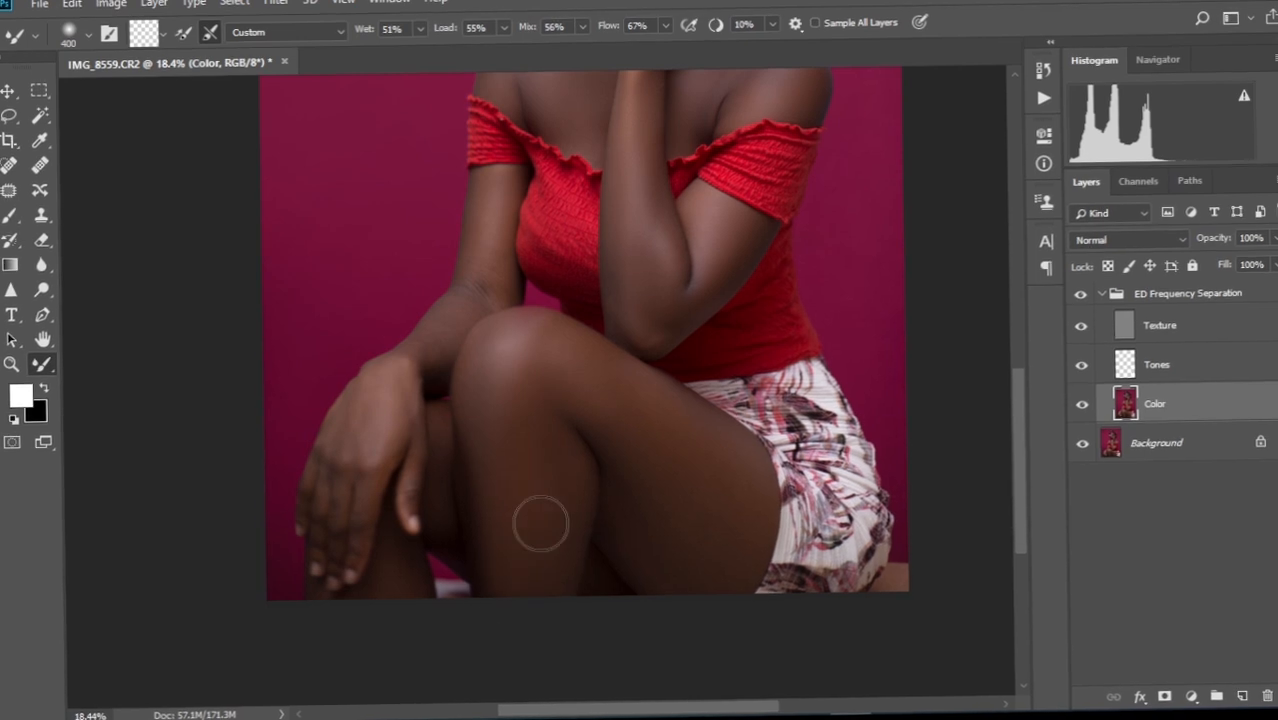
scroll(370, 434, "up", 1)
left_click_drag(343, 442, 381, 292)
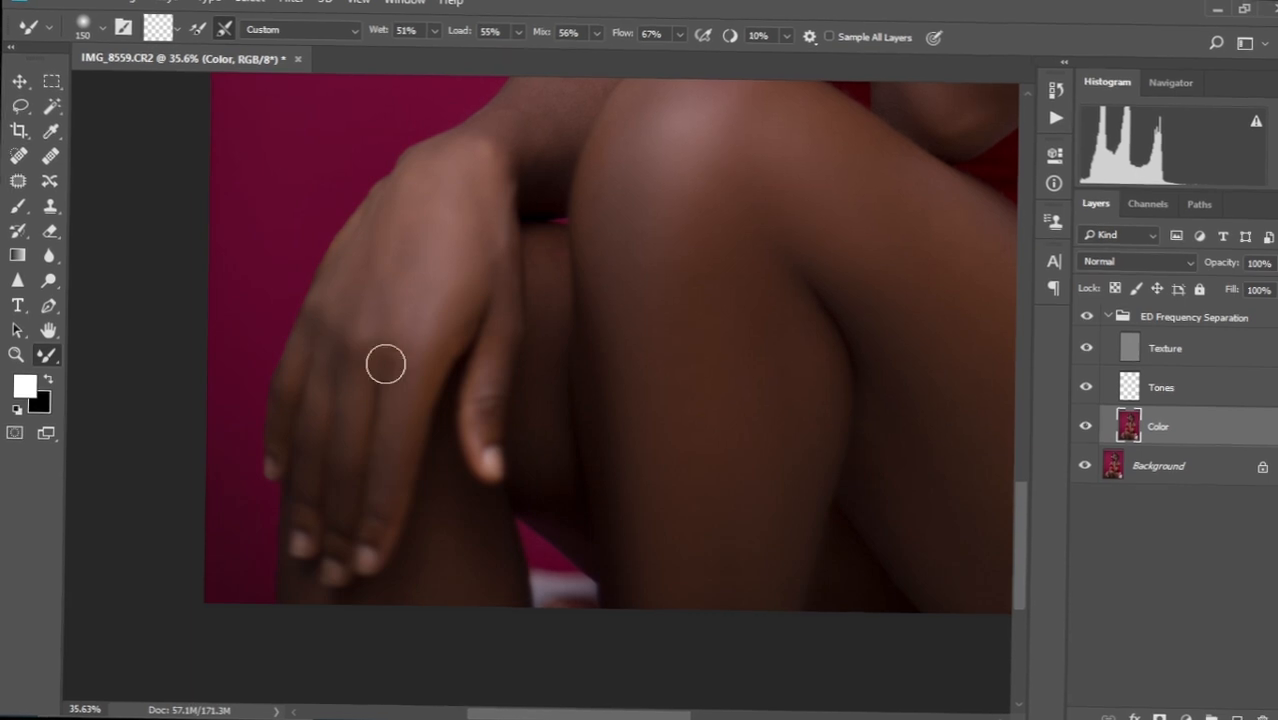
Check the upper arm, chest, shoulders and face, then zoom out to the full portrait.
left_click_drag(468, 226, 469, 339)
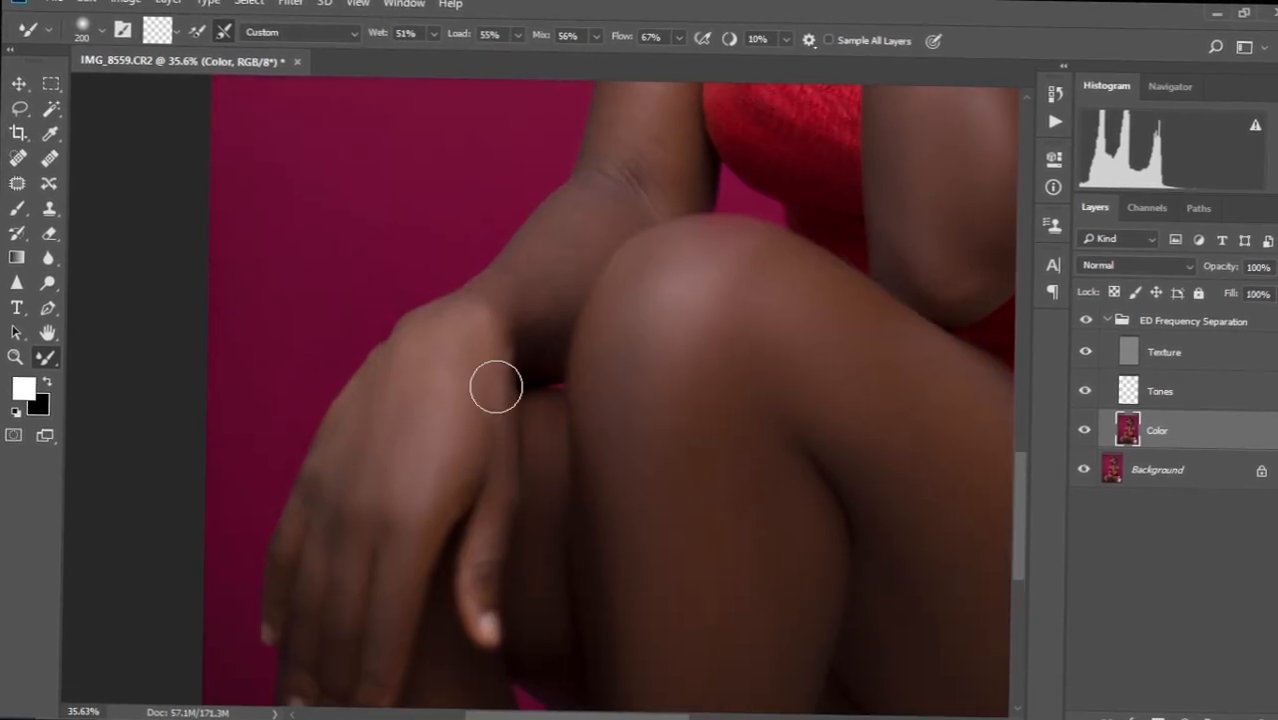
left_click_drag(586, 220, 485, 378)
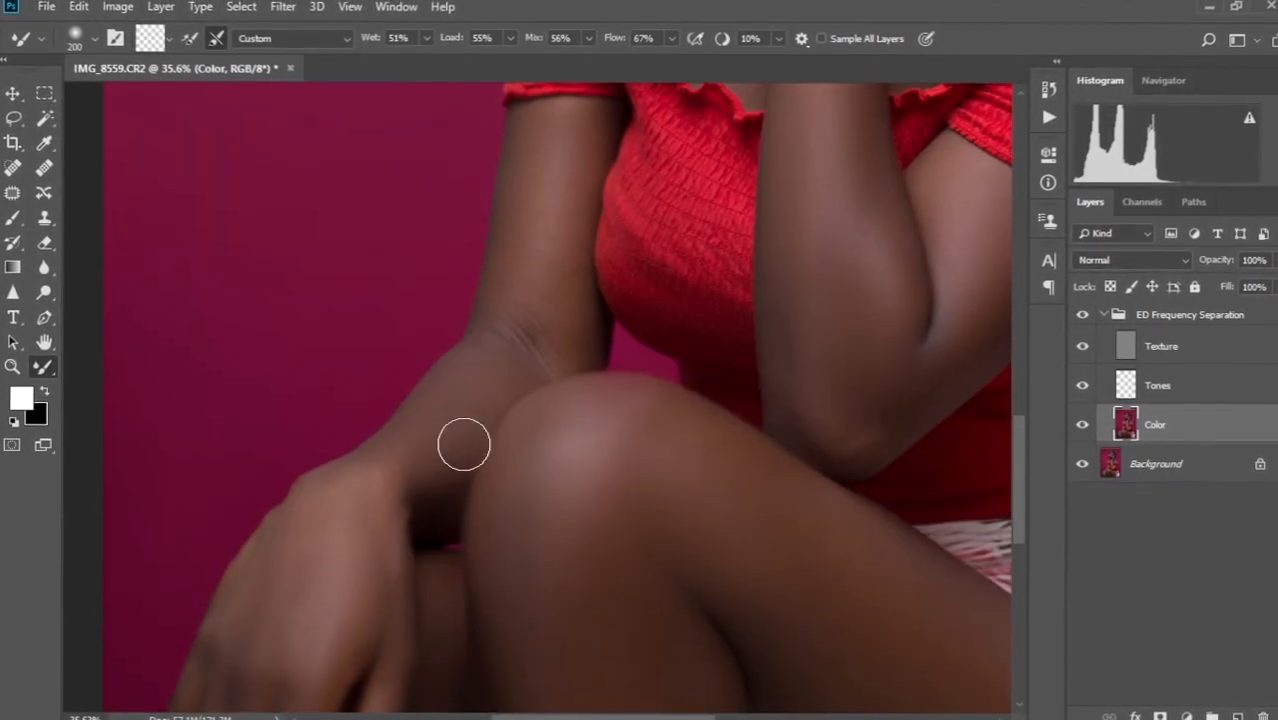
left_click_drag(491, 293, 479, 374)
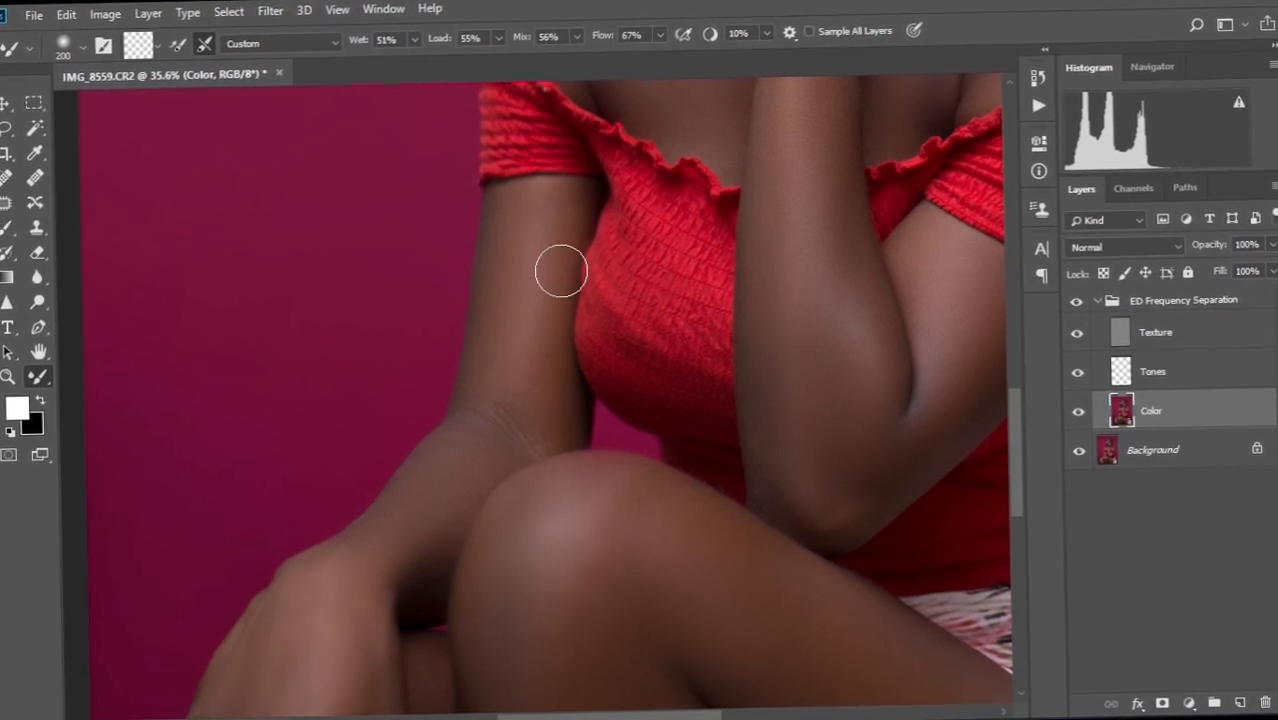
scroll(562, 257, "down", 5)
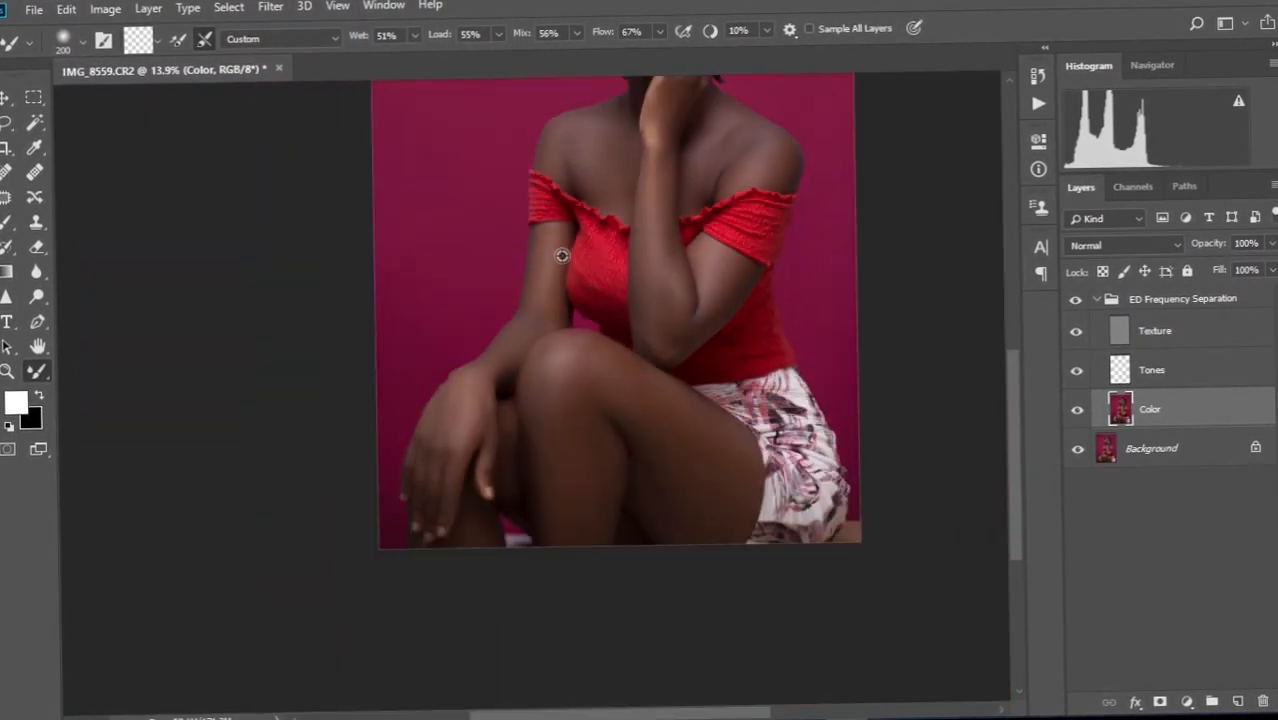
left_click_drag(637, 172, 545, 375)
scroll(545, 375, "up", 3)
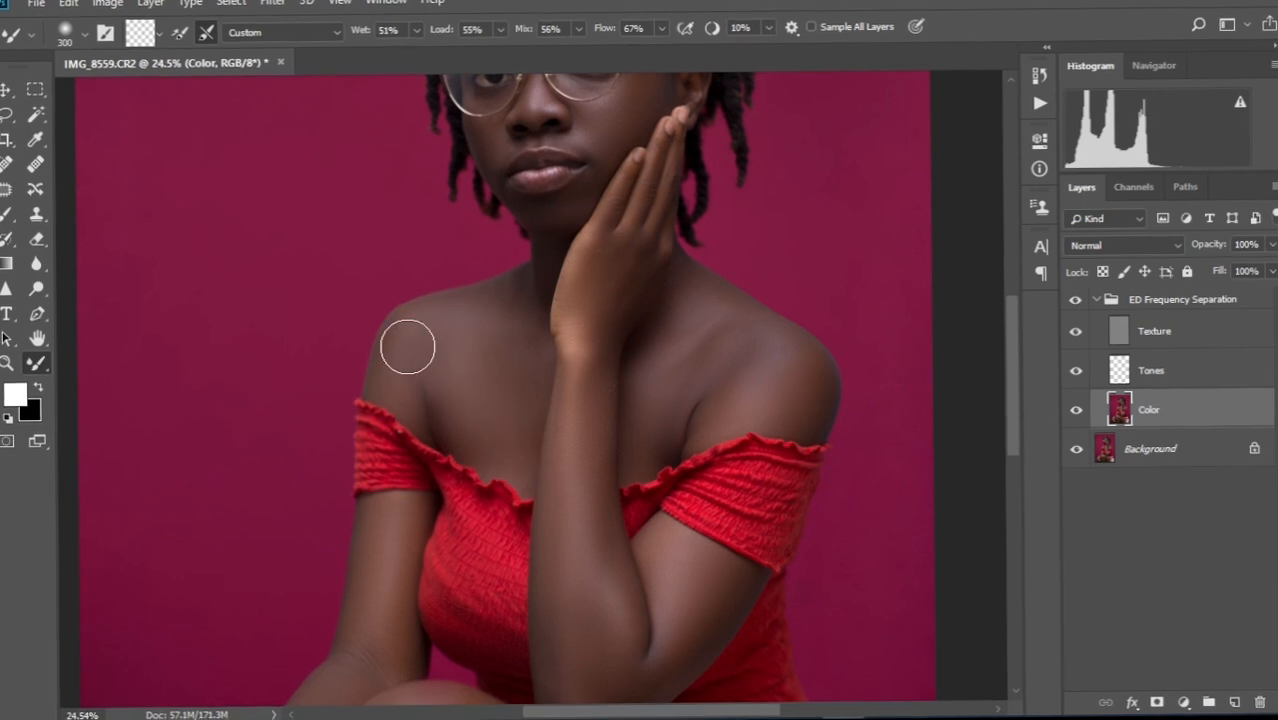
scroll(476, 456, "down", 3)
scroll(474, 565, "down", 3)
scroll(396, 577, "up", 2)
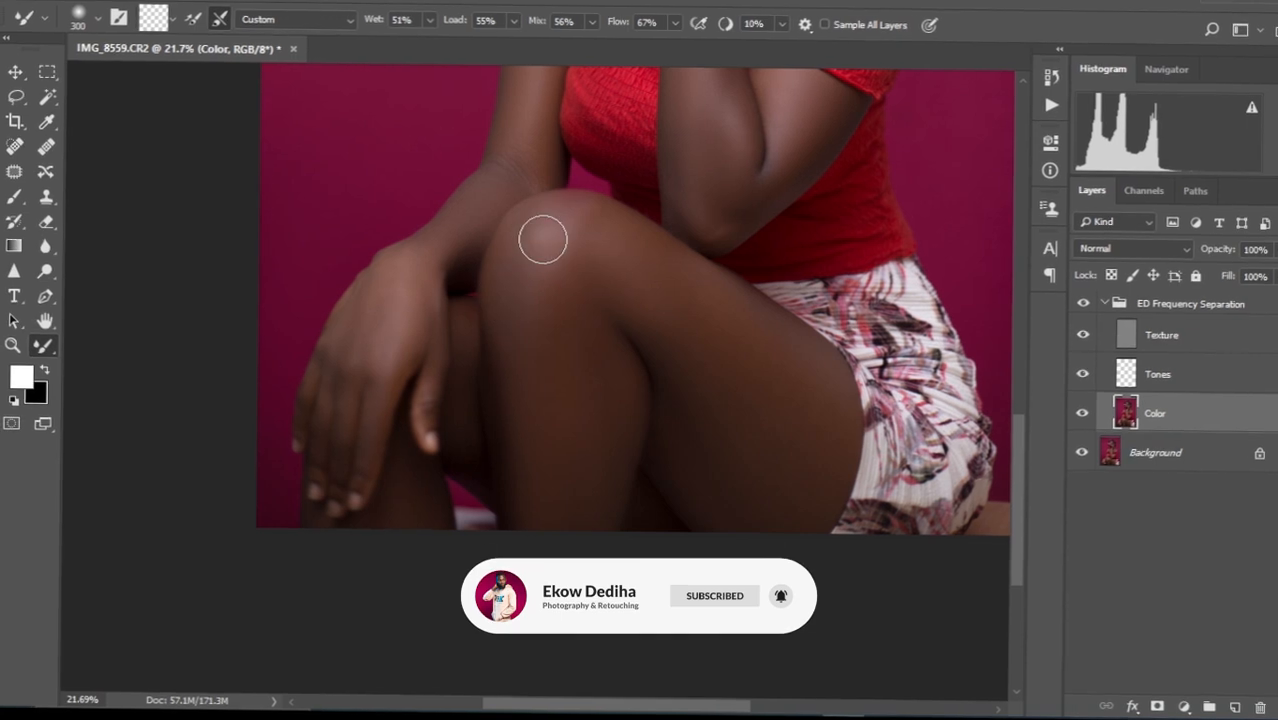
scroll(542, 240, "down", 5)
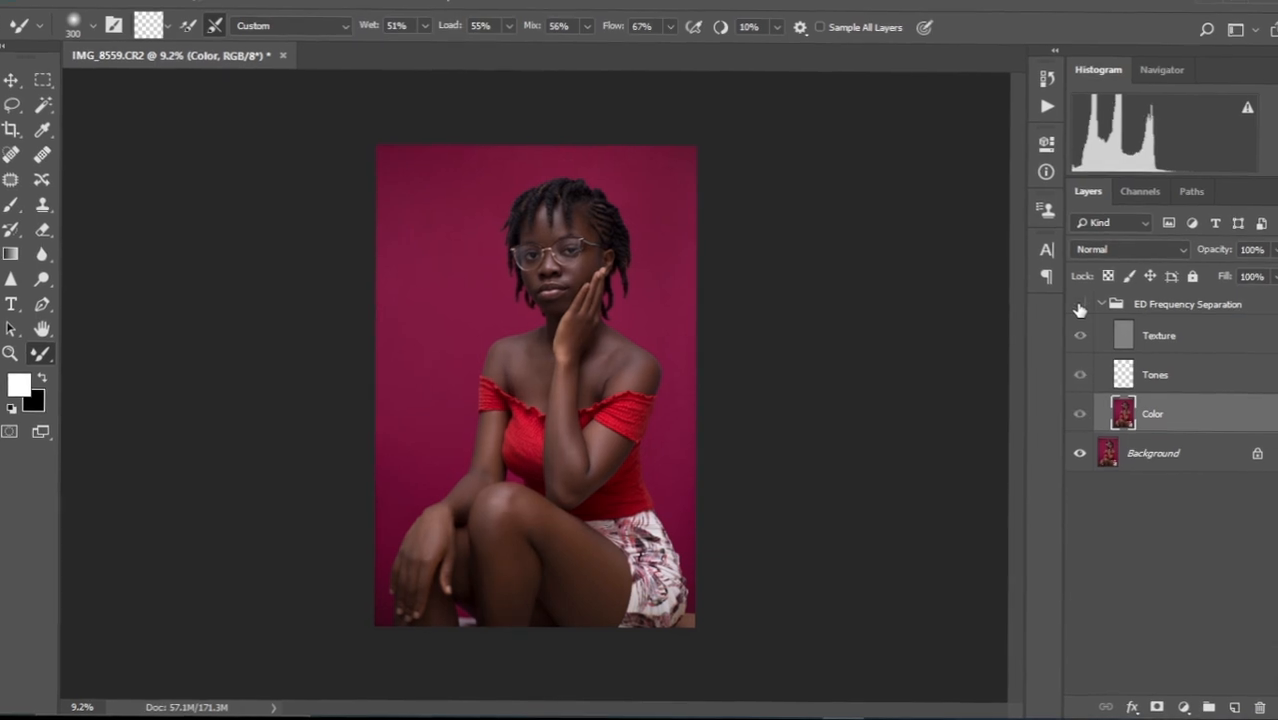
Hide and reshow the ED Frequency Separation group to compare before and after.
scroll(610, 336, "up", 5)
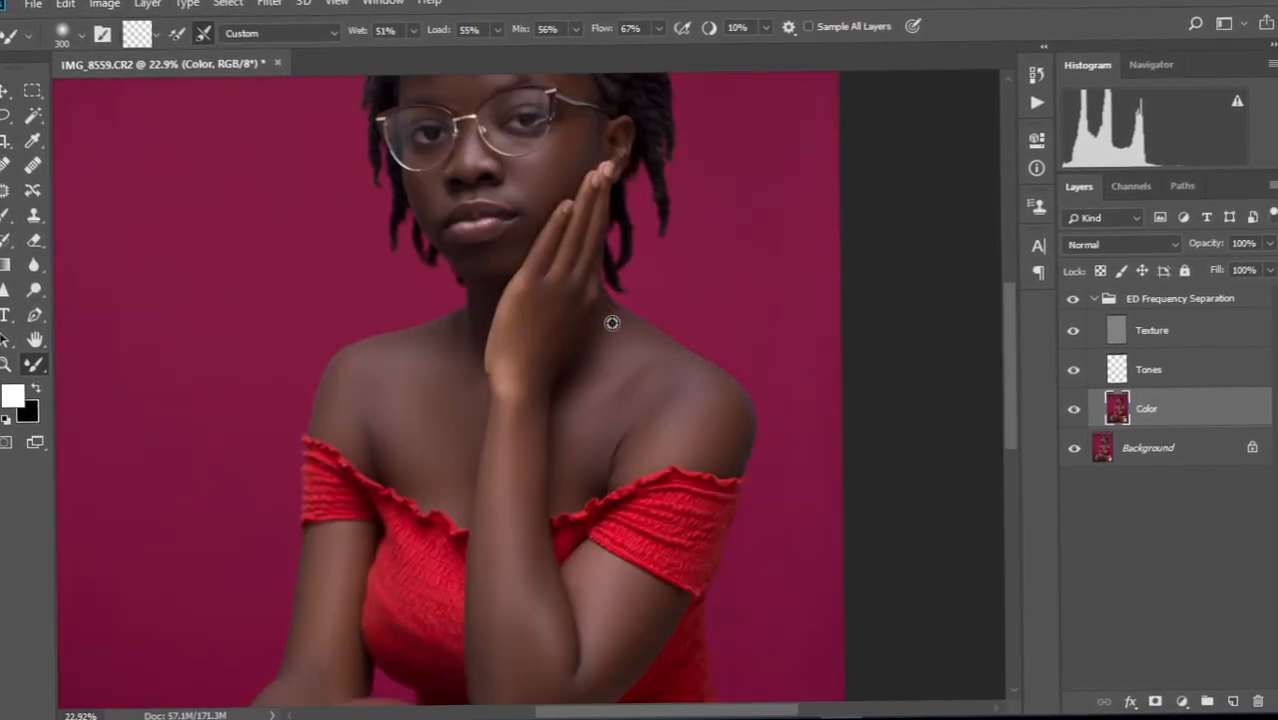
left_click_drag(611, 306, 615, 387)
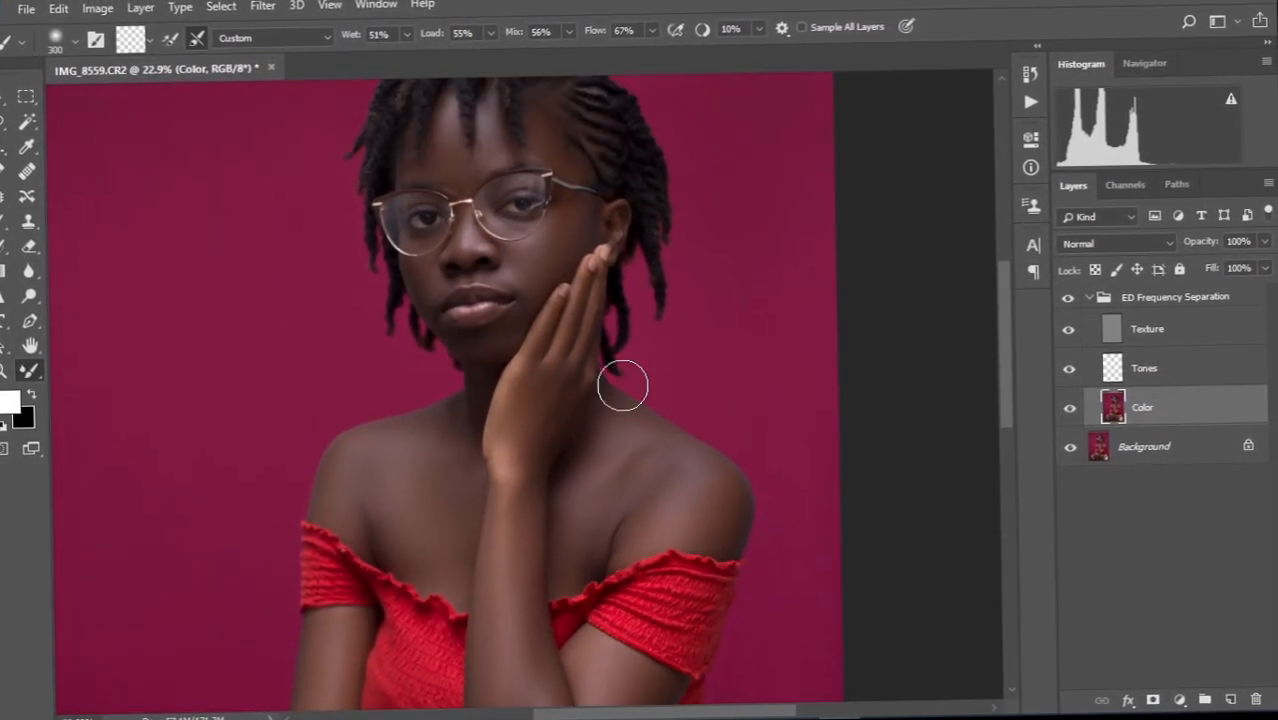
left_click(1066, 301)
left_click(1066, 301)
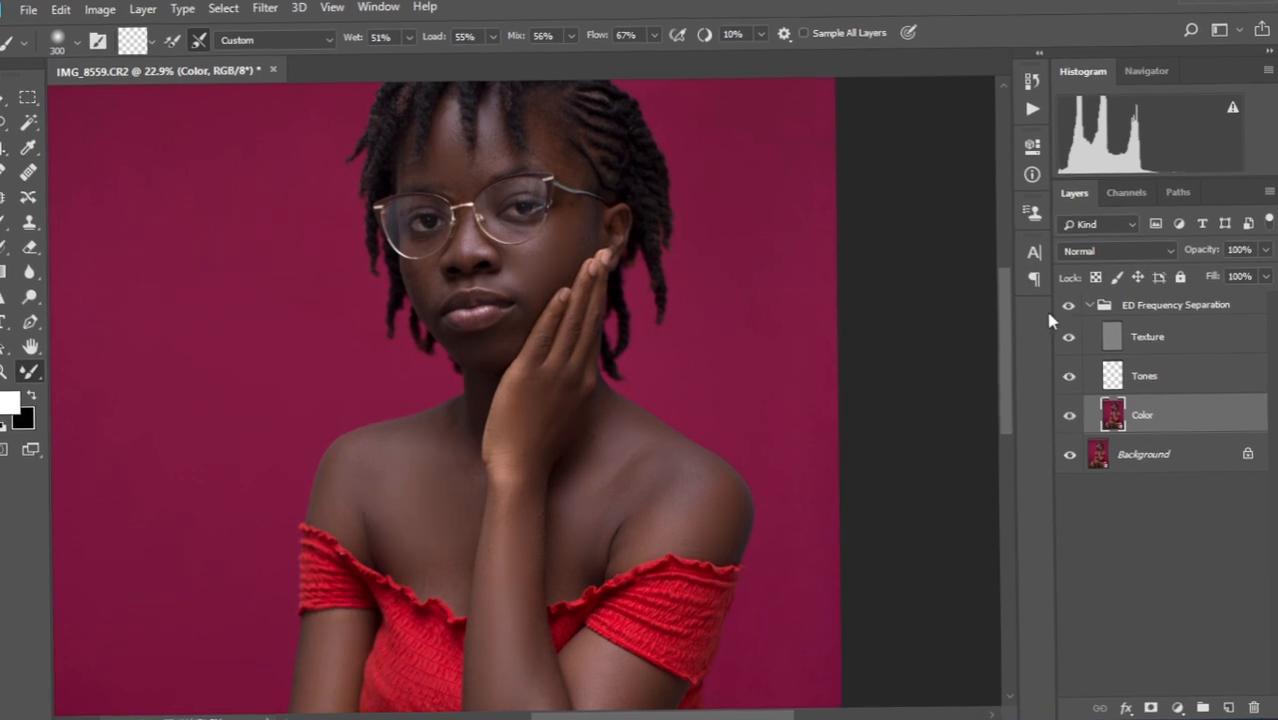
Zoom into the face, framing the eyes, glasses, cheek and hand.
scroll(513, 282, "up", 2)
scroll(509, 243, "up", 3)
mouse_move(523, 262)
left_mouse_down()
mouse_move(527, 408)
mouse_move(541, 253)
left_mouse_up()
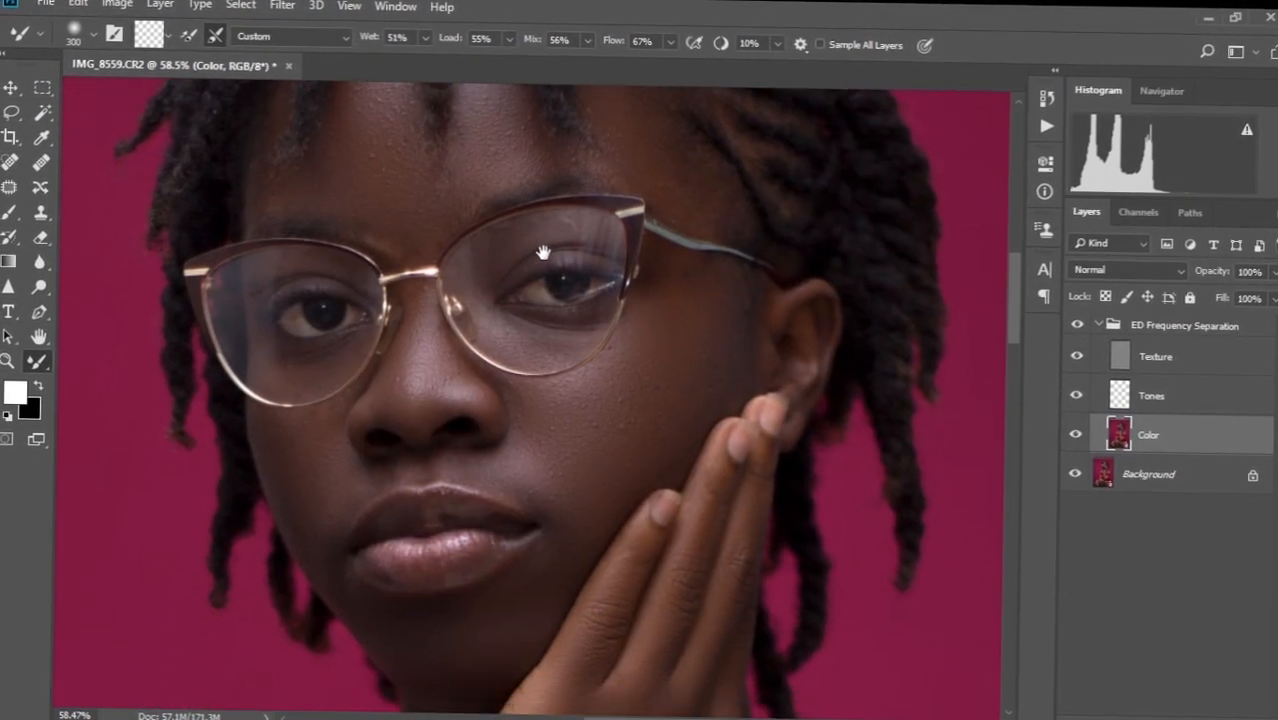
scroll(547, 252, "down", 2)
scroll(547, 252, "up", 2)
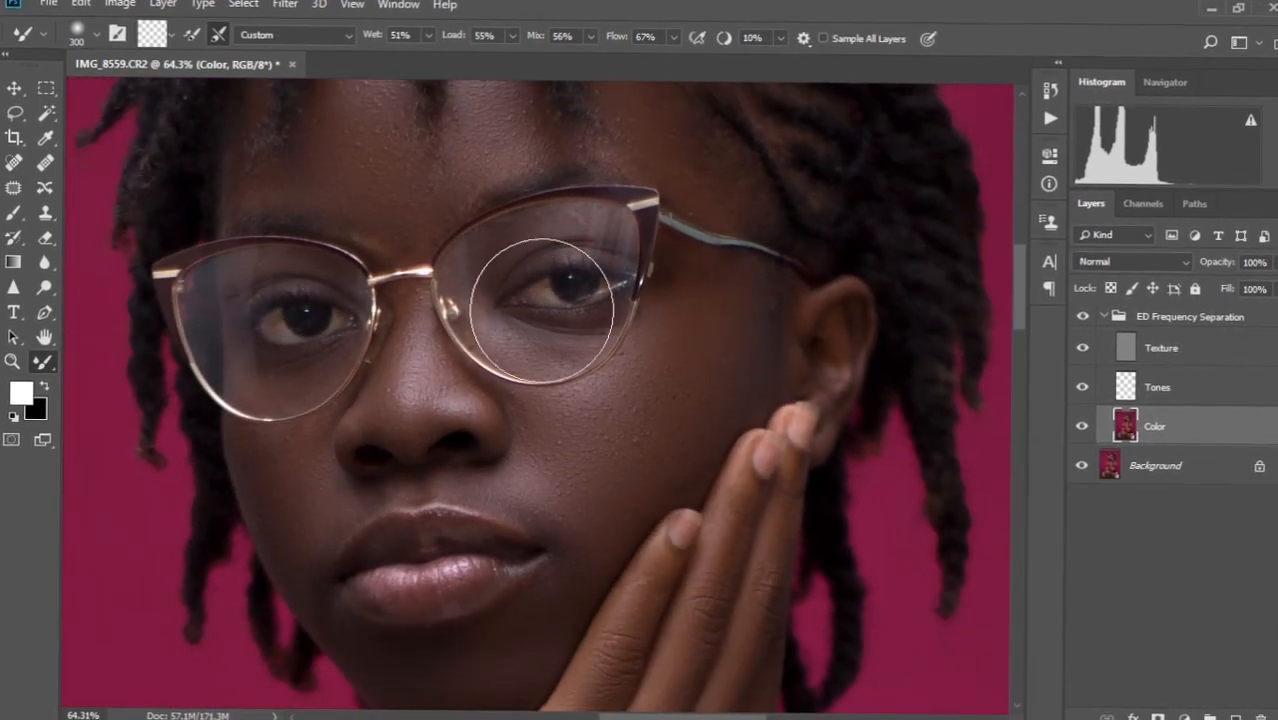
left_click_drag(583, 379, 520, 290)
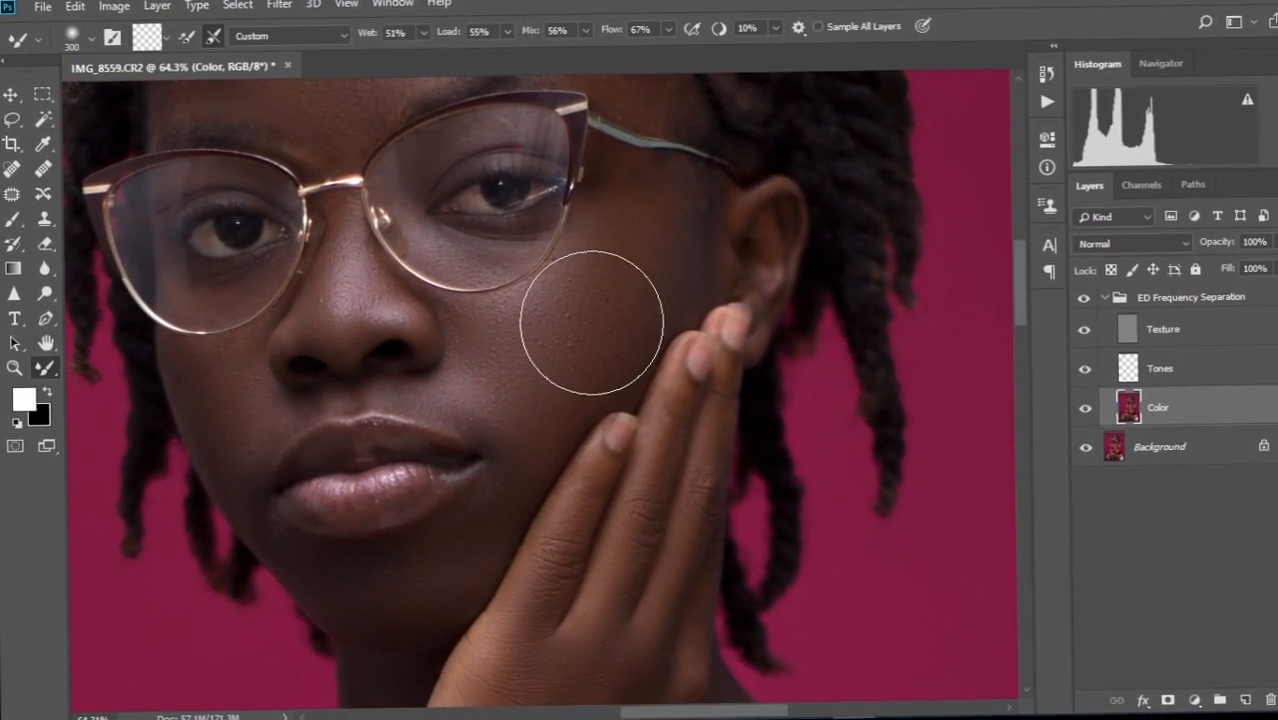
Select the Texture layer and a 9 px Spot Healing Brush, zoomed in on the face.
left_click(1163, 325)
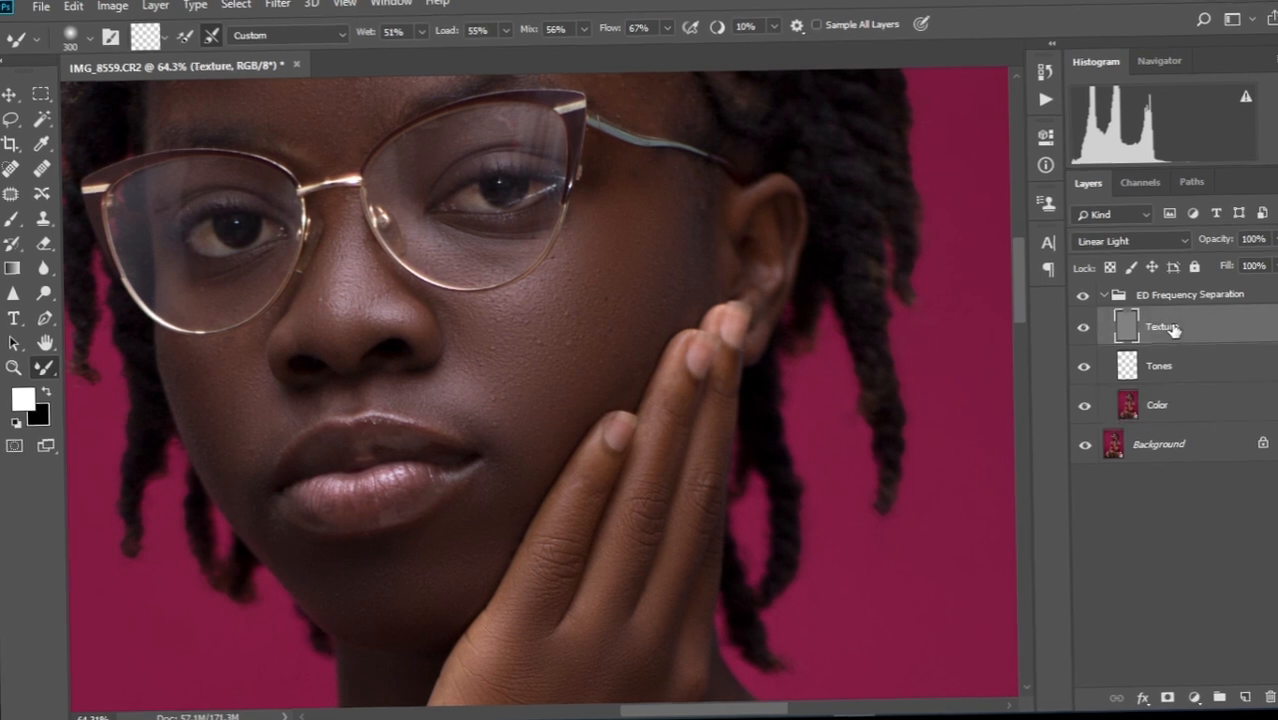
left_click(12, 172)
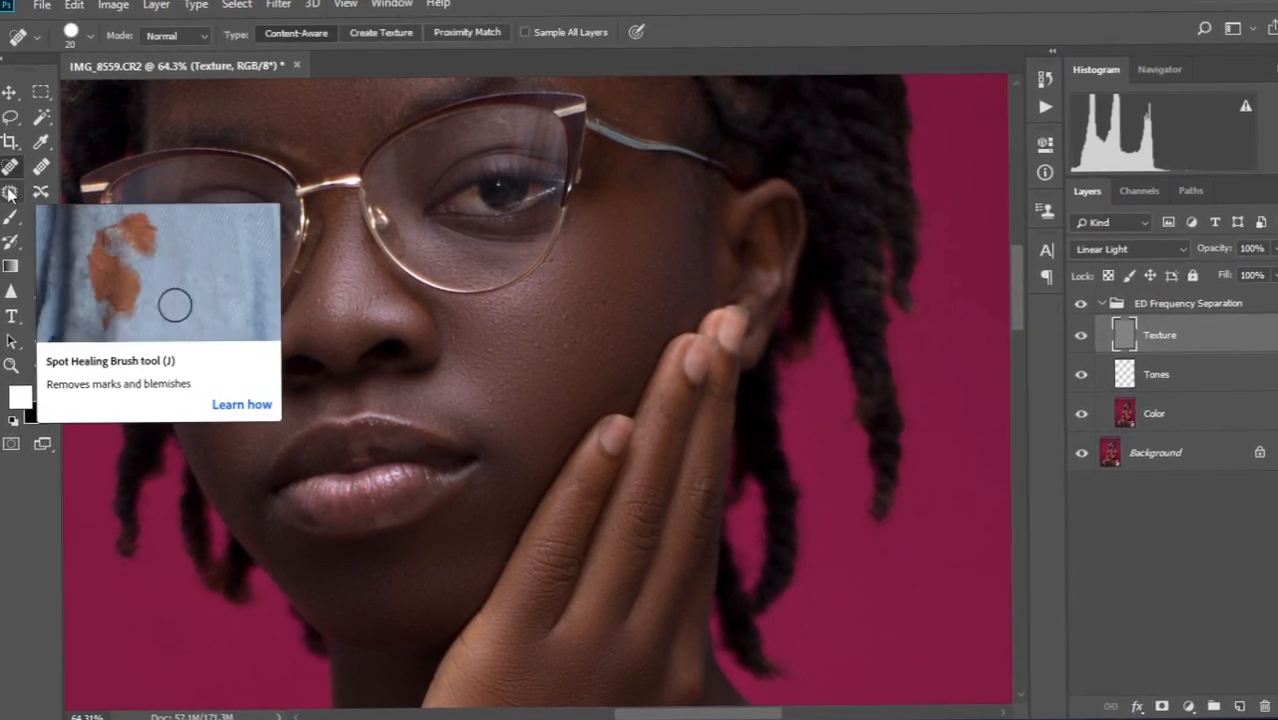
scroll(479, 323, "up", 3)
key("bracketleft")
key("bracketleft")
key("bracketleft")
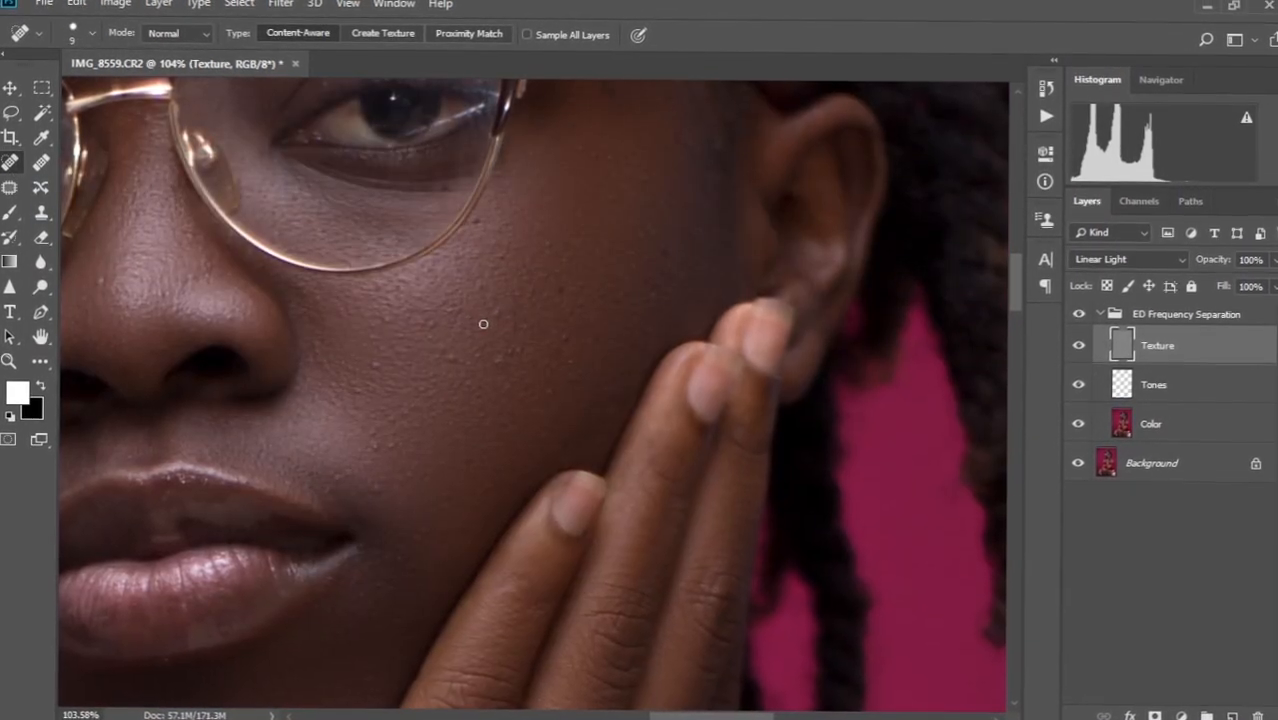
scroll(410, 444, "up", 4)
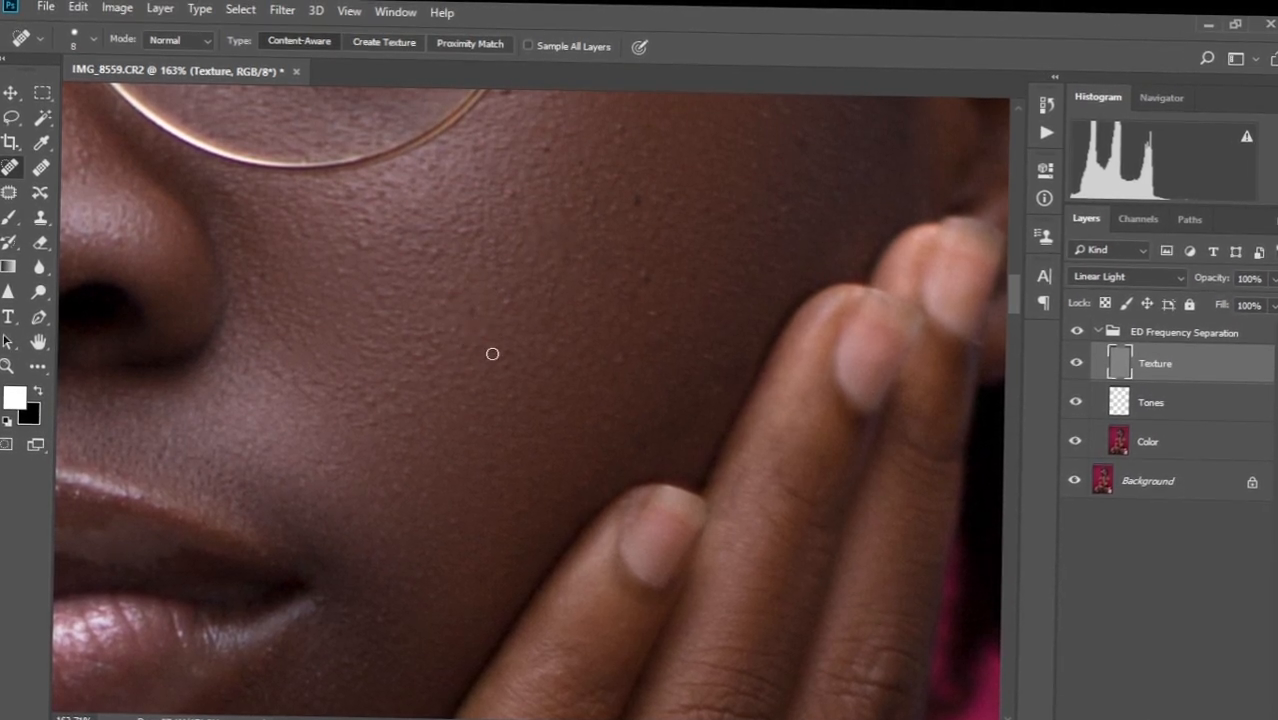
Heal the blemishes and the small mole on the cheek.
left_click(646, 267)
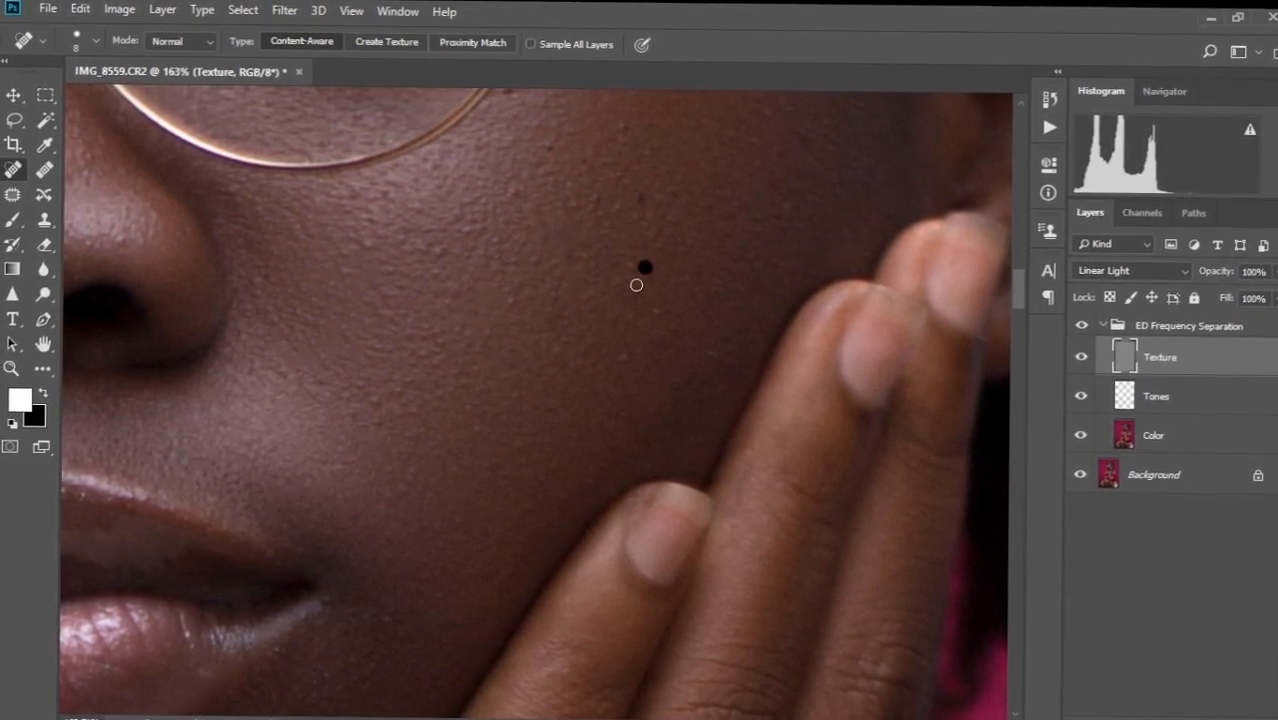
left_click_drag(624, 249, 632, 366)
left_click_drag(661, 294, 640, 322)
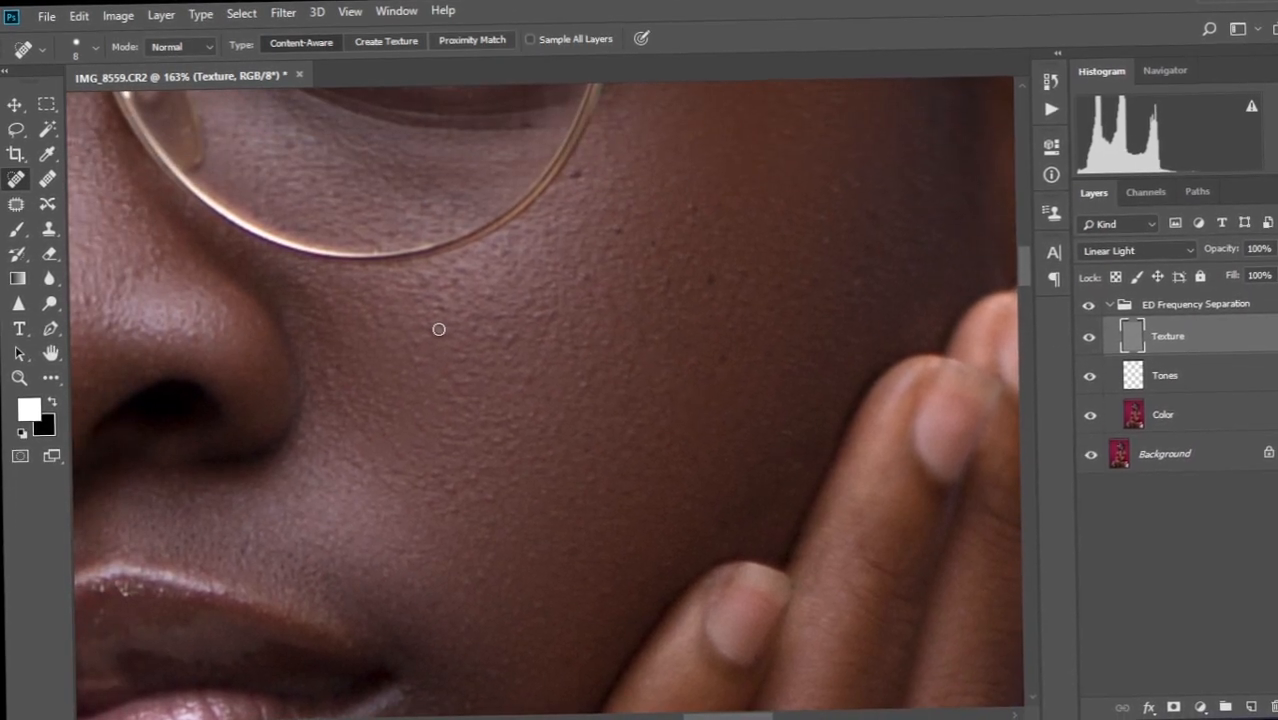
left_click_drag(440, 304, 478, 276)
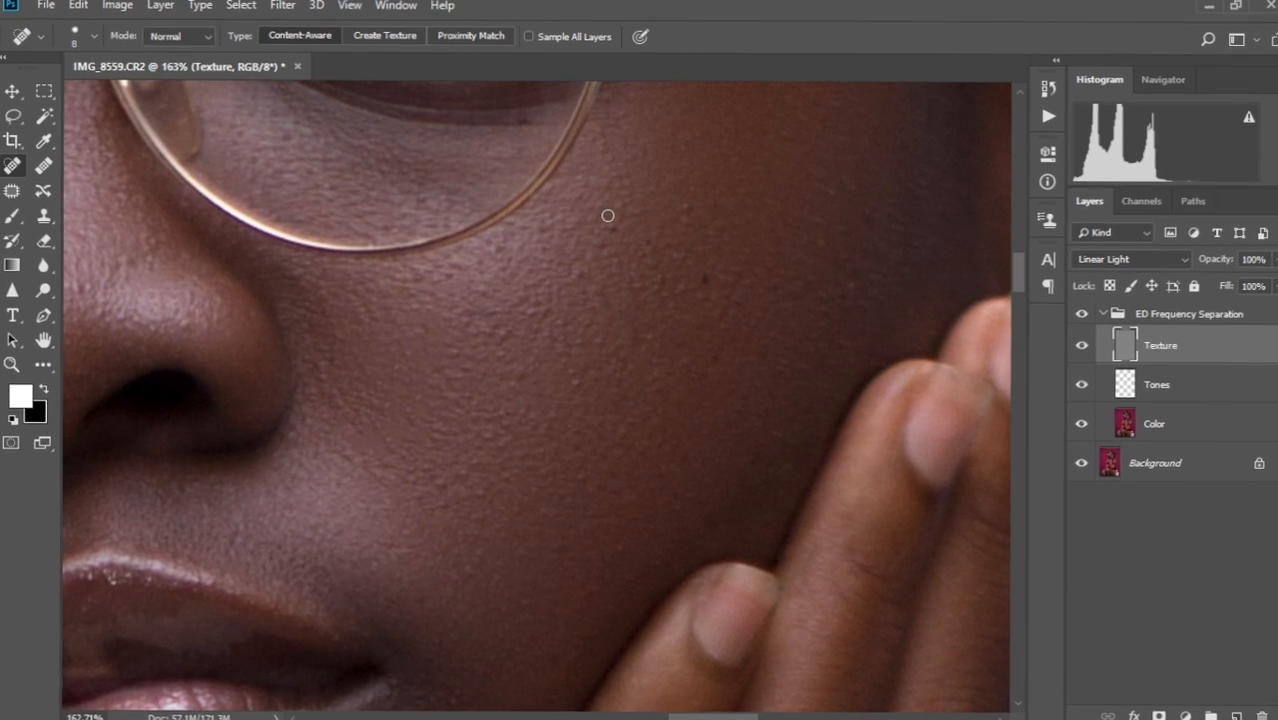
left_click_drag(588, 265, 567, 288)
left_click_drag(704, 272, 705, 293)
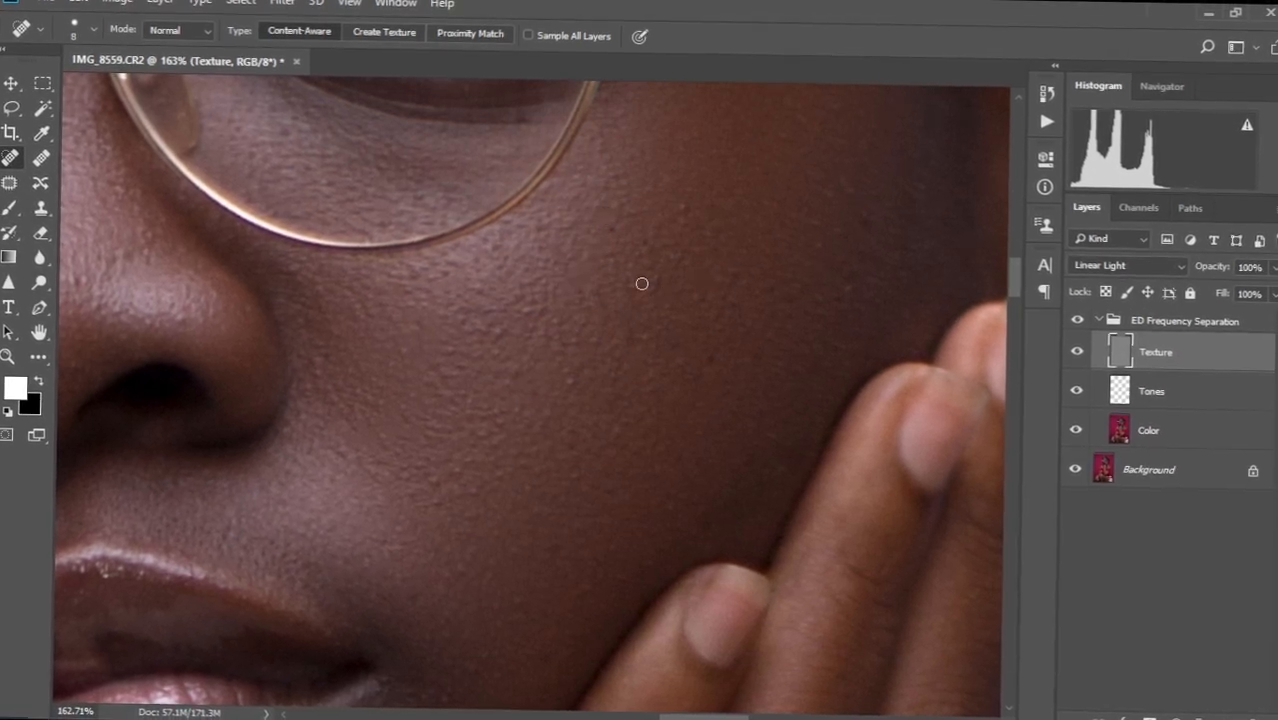
left_click_drag(680, 244, 669, 288)
mouse_move(798, 234)
left_mouse_down()
mouse_move(704, 313)
mouse_move(756, 280)
mouse_move(759, 328)
left_mouse_up()
left_click(742, 357)
left_click_drag(702, 374, 931, 370)
Heal the spots on the nose and the side of the nose.
left_click_drag(593, 442, 690, 587)
mouse_move(354, 414)
left_mouse_down()
mouse_move(460, 403)
mouse_move(399, 449)
left_mouse_up()
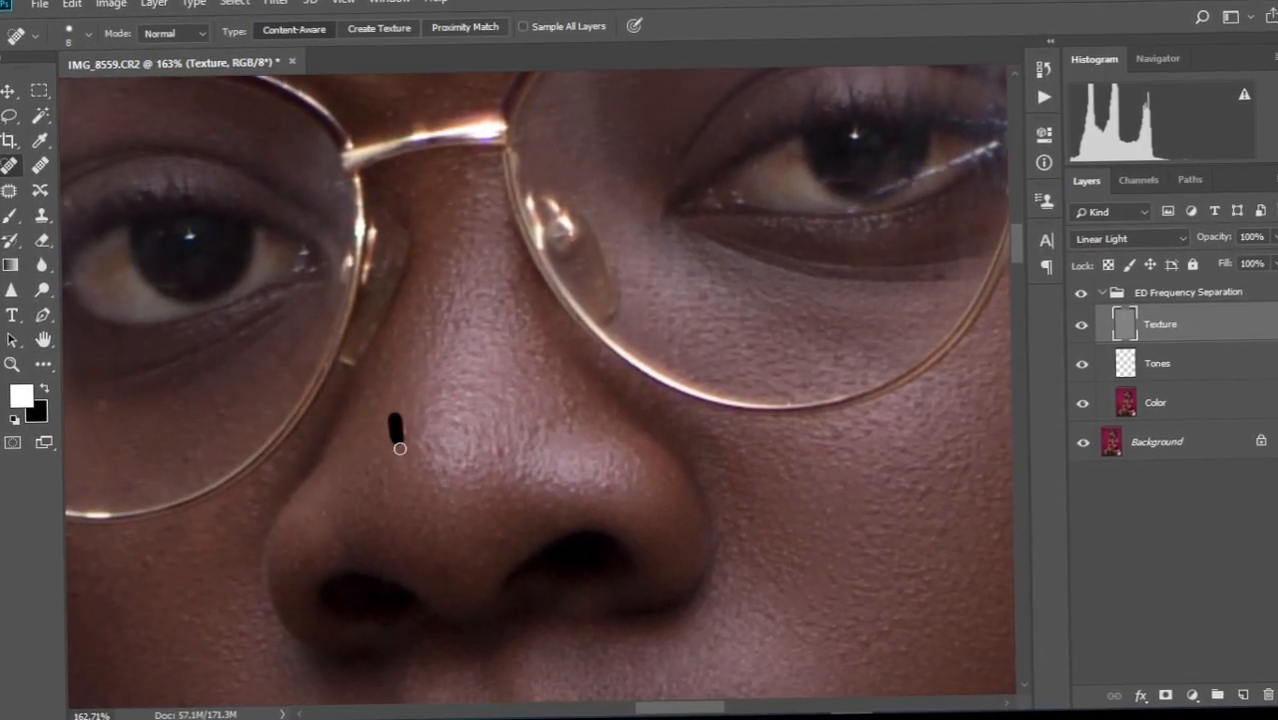
mouse_move(462, 477)
left_mouse_down()
mouse_move(465, 446)
mouse_move(441, 467)
mouse_move(468, 445)
mouse_move(438, 463)
left_mouse_up()
left_click(506, 443)
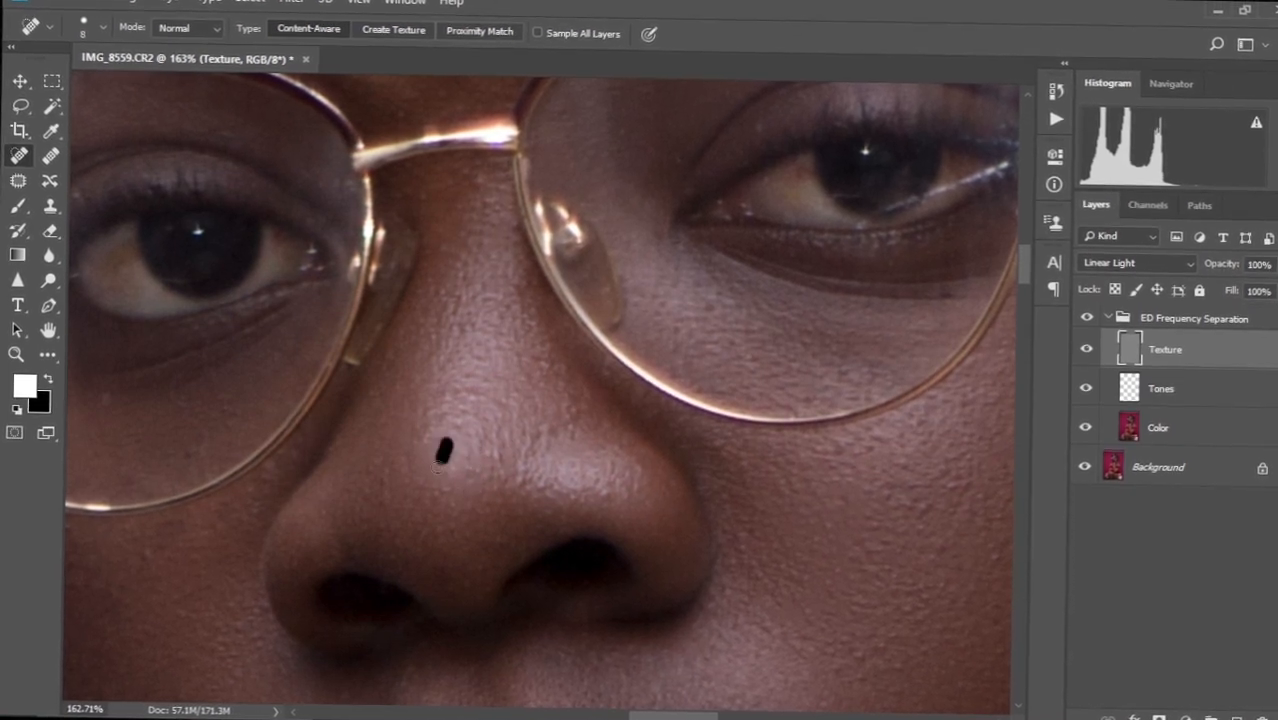
left_click_drag(505, 427, 529, 211)
left_click_drag(278, 380, 466, 332)
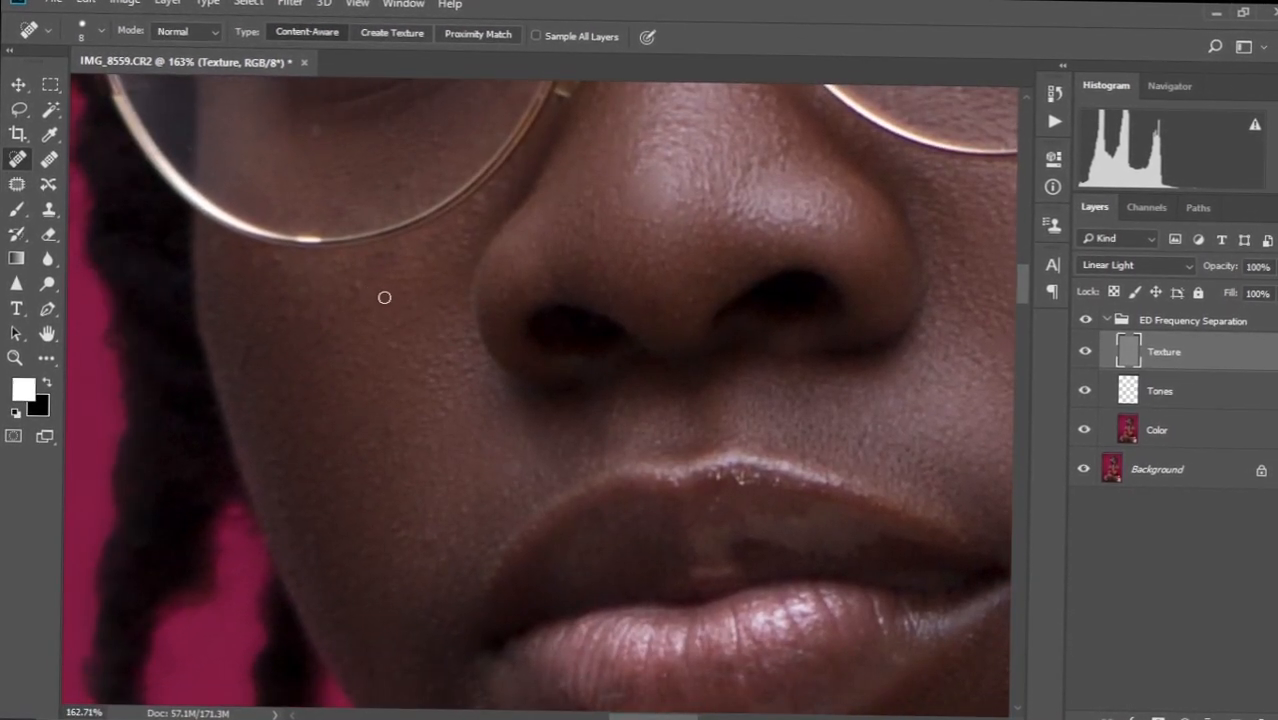
Heal the spots below the glasses, by the mouth corner and above the upper lip.
left_click(354, 292)
left_click_drag(297, 313, 271, 330)
left_click(291, 285)
left_click(258, 263)
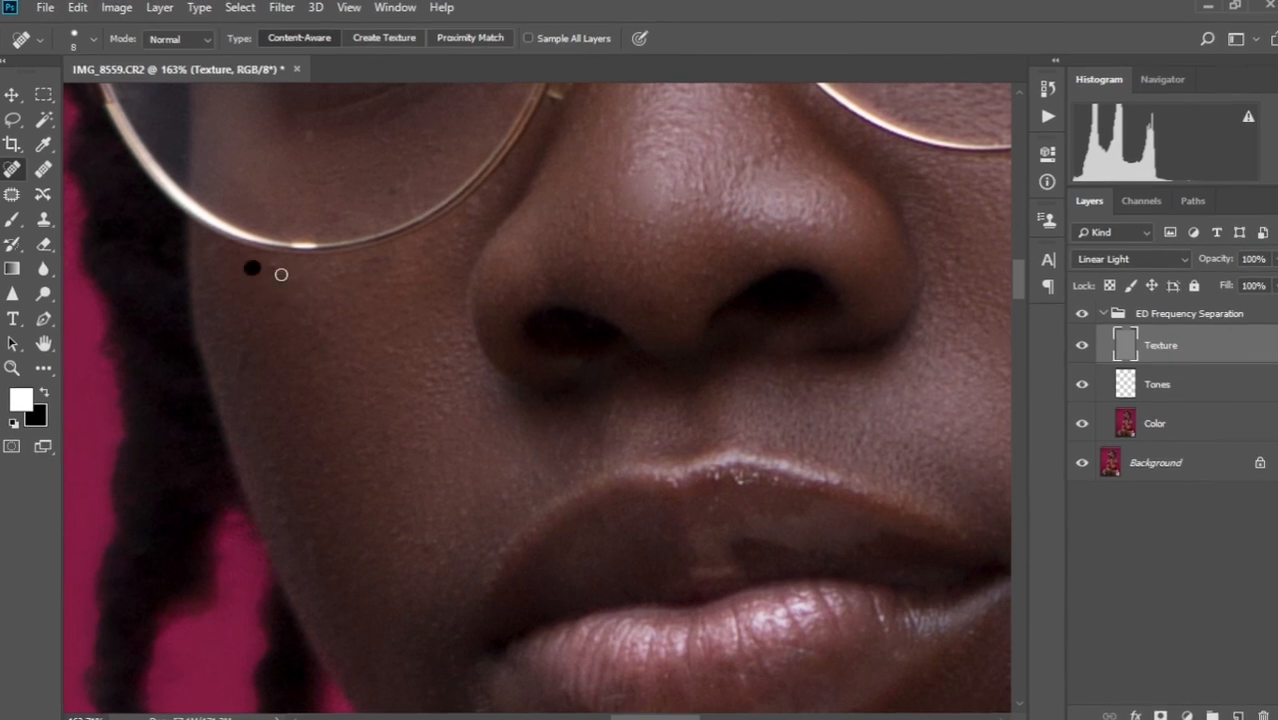
left_click_drag(381, 430, 362, 448)
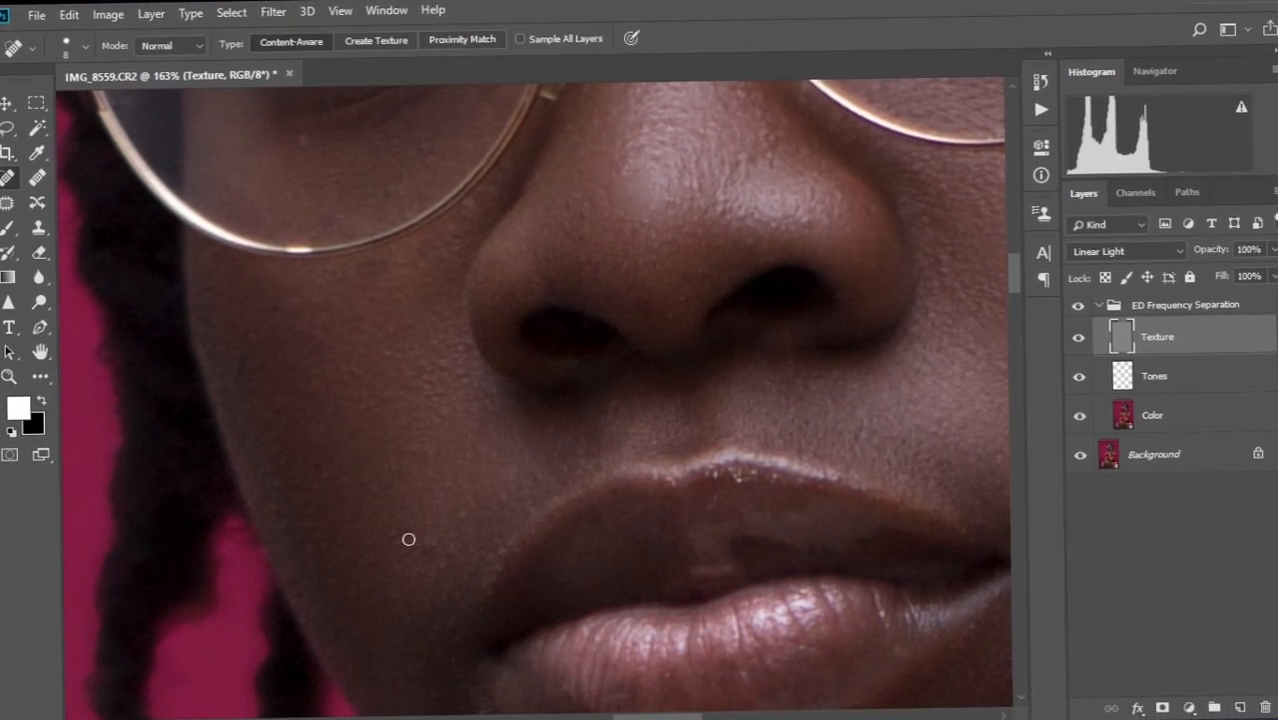
left_click_drag(425, 521, 425, 549)
left_click(379, 530)
left_click_drag(456, 495, 462, 515)
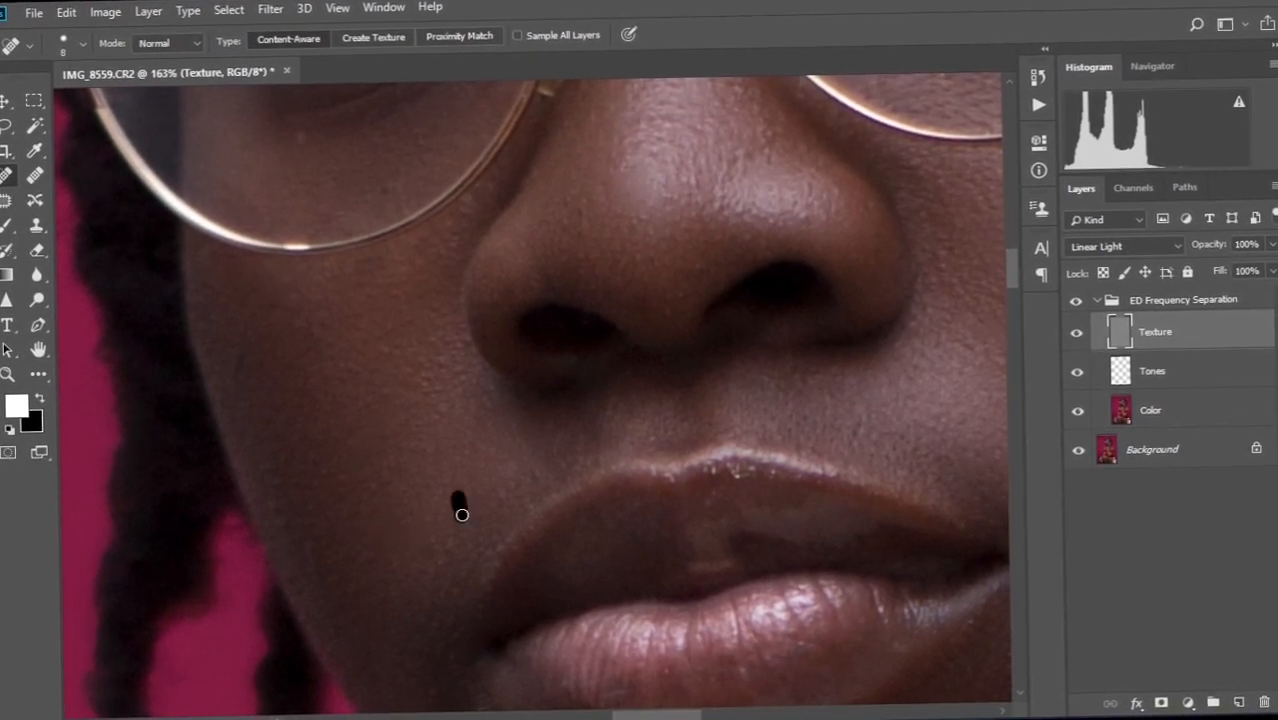
Heal the spots beside the nostril and along the side of the nose.
left_click(556, 405)
left_click_drag(535, 450, 542, 582)
left_click(443, 464)
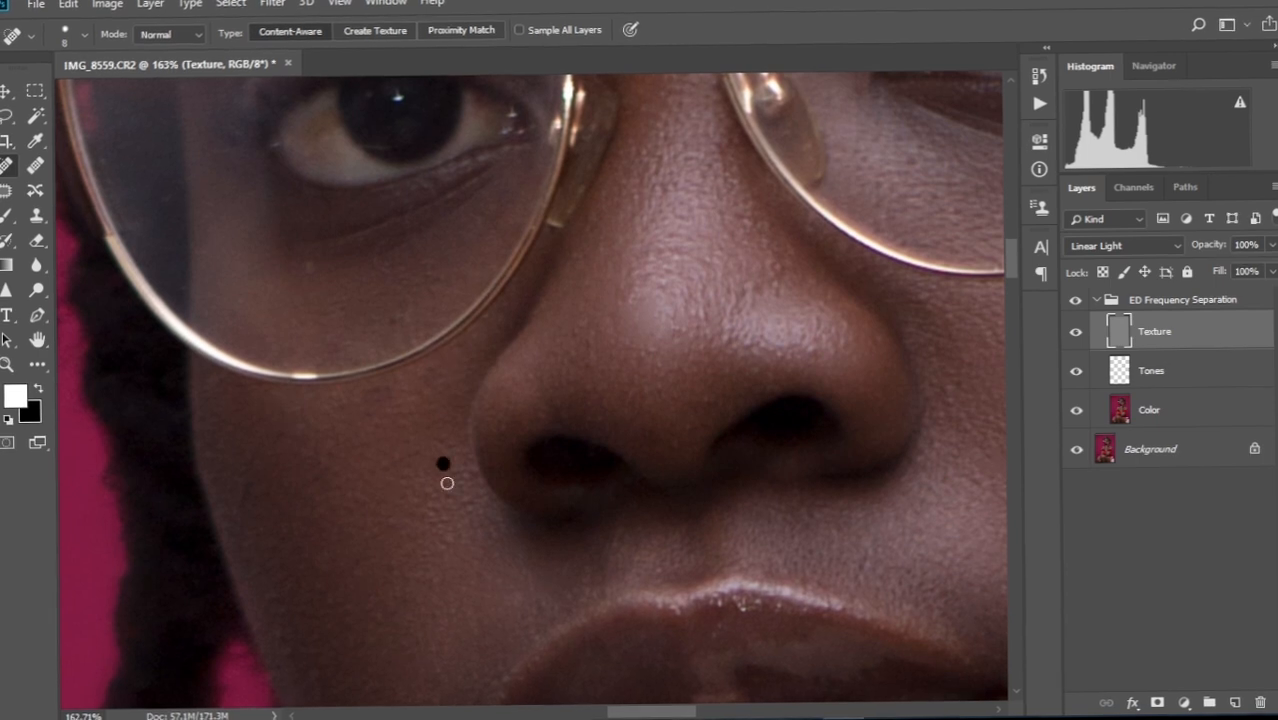
left_click_drag(451, 522, 428, 551)
left_click_drag(540, 360, 515, 445)
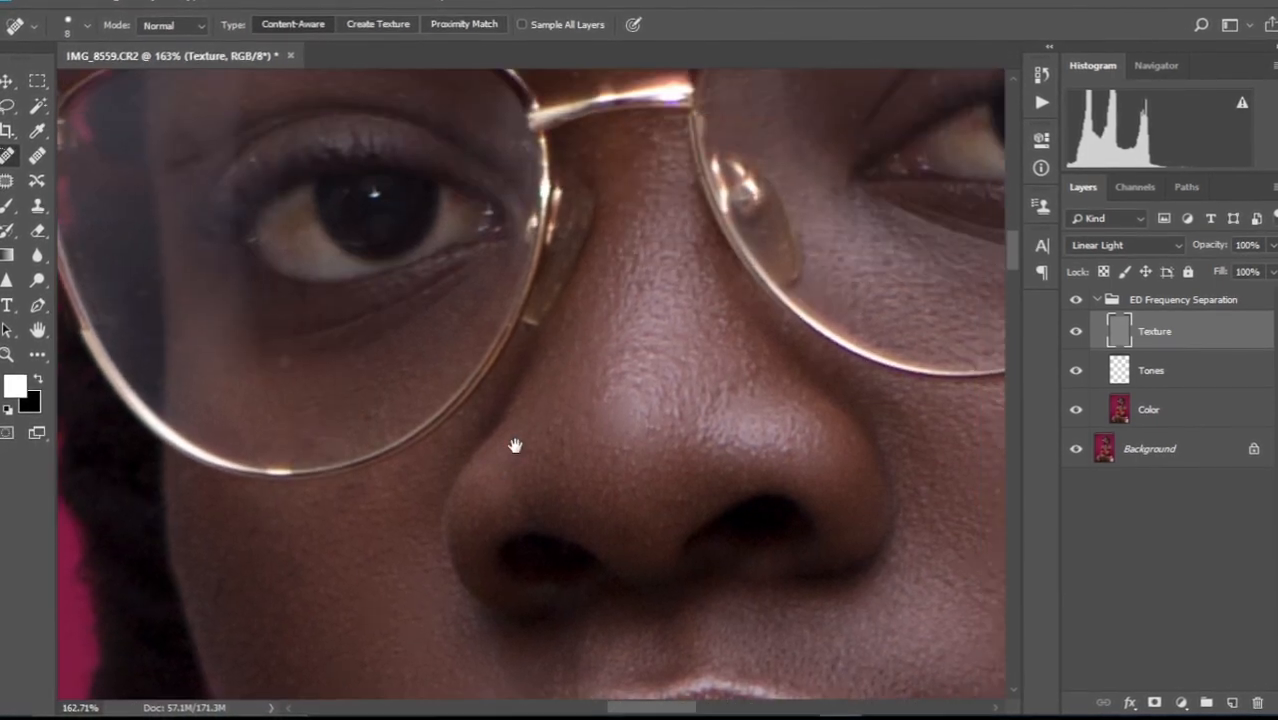
left_click(656, 524)
left_click_drag(730, 458, 750, 466)
left_click_drag(832, 422, 847, 435)
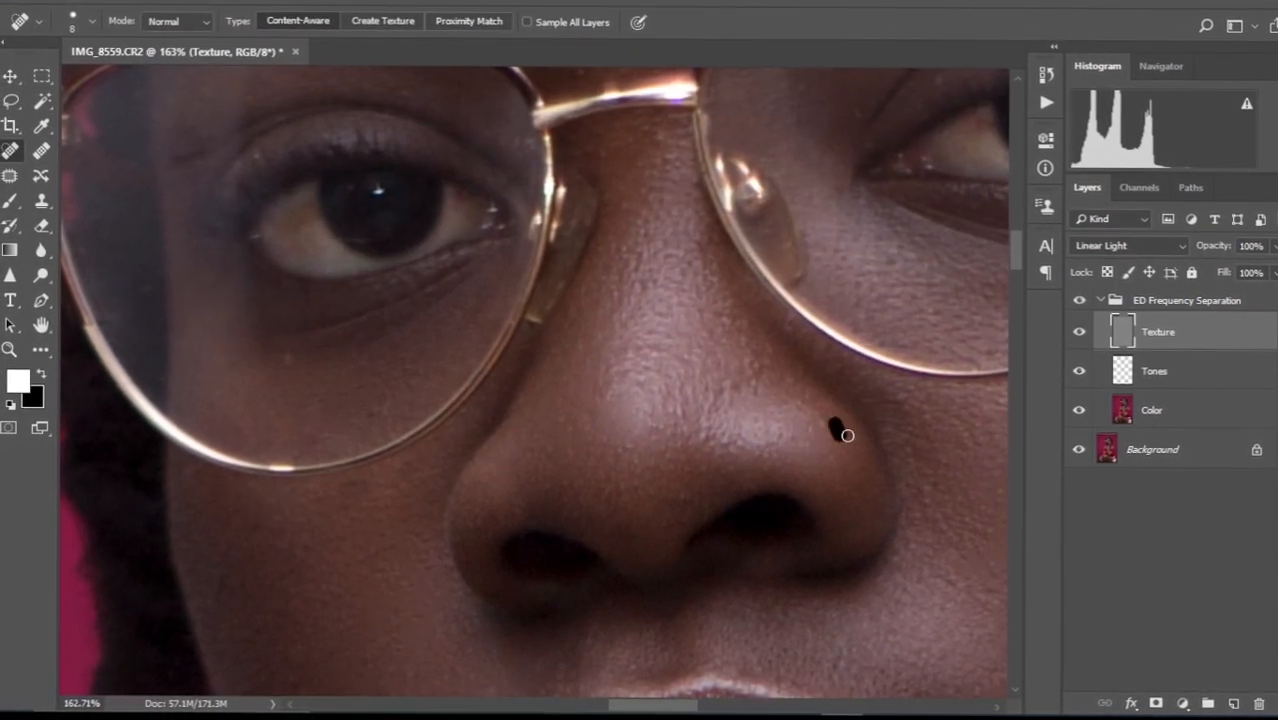
Heal the spots on the nose bridge and between the brows.
left_click_drag(647, 237, 667, 320)
mouse_move(665, 322)
left_mouse_down()
mouse_move(653, 362)
mouse_move(657, 342)
left_mouse_up()
left_click_drag(648, 210, 619, 241)
left_click_drag(652, 370, 651, 394)
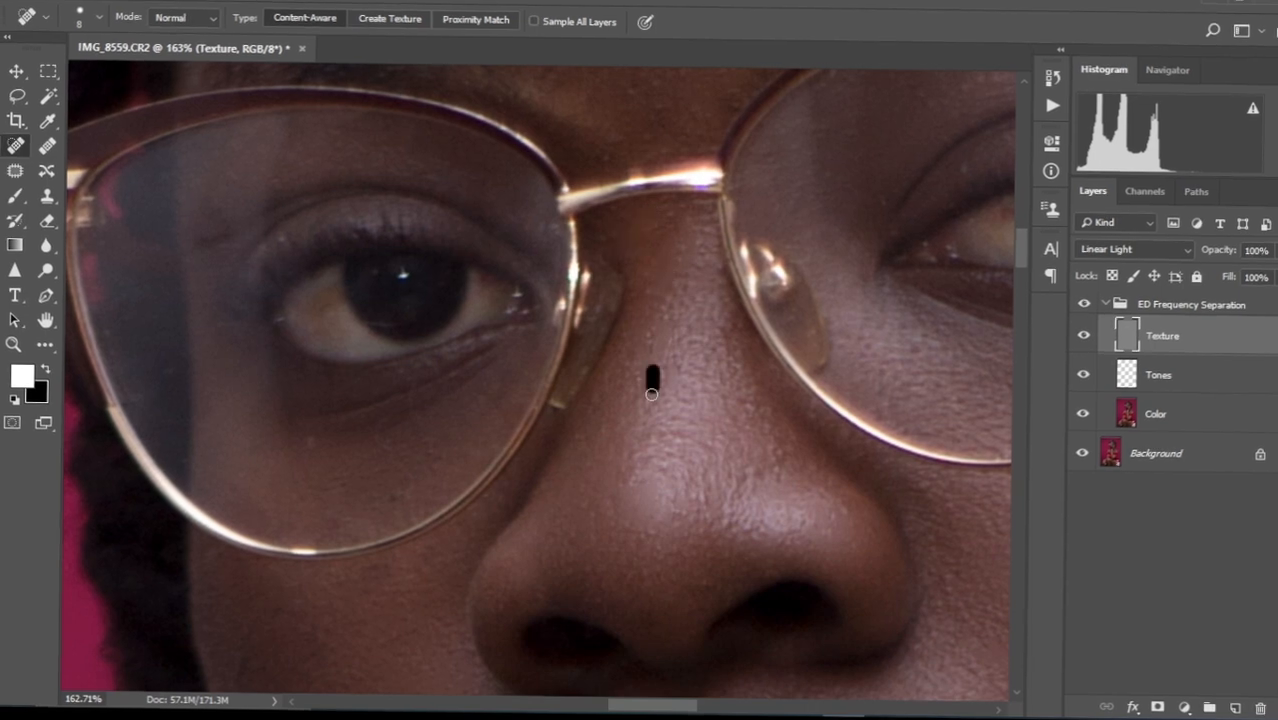
left_click(734, 527)
left_click_drag(725, 471, 734, 502)
mouse_move(722, 283)
left_mouse_down()
mouse_move(676, 452)
mouse_move(683, 568)
left_mouse_up()
left_click(600, 380)
scroll(627, 353, "down", 6)
scroll(615, 300, "up", 4)
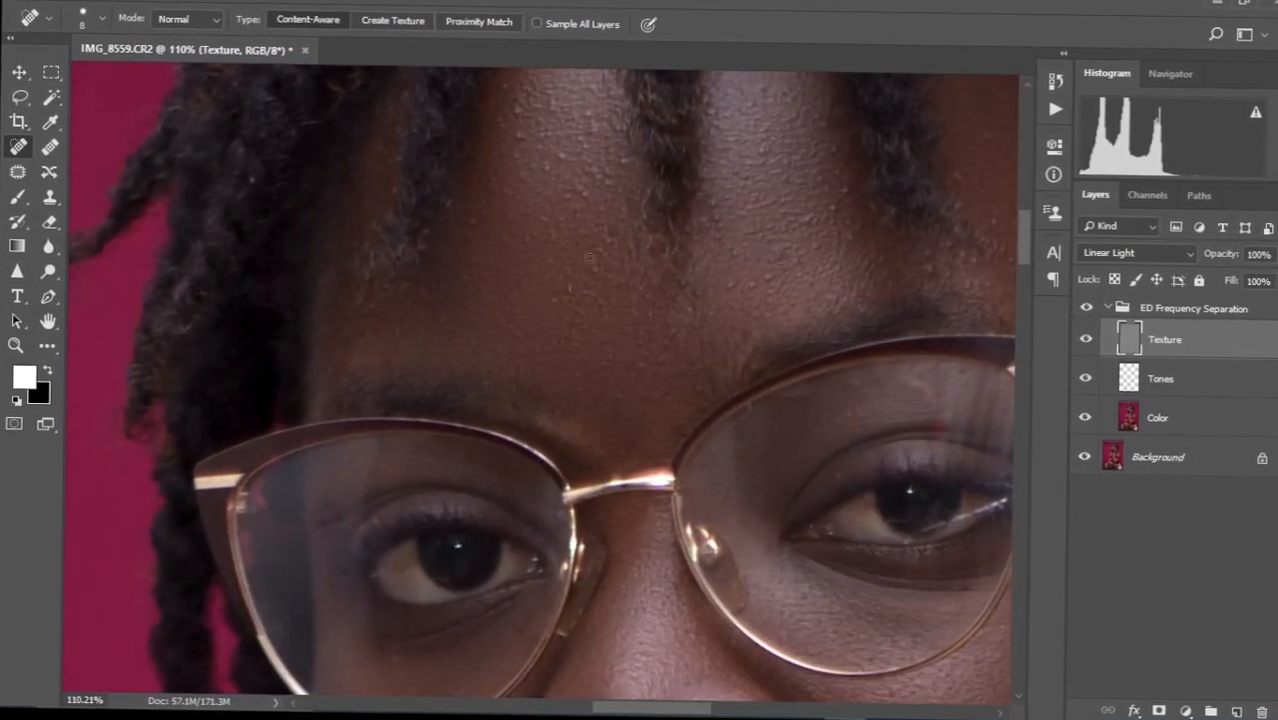
Heal the blemishes between the brows and across the centre of the forehead.
left_click_drag(589, 211, 606, 313)
left_click(525, 245)
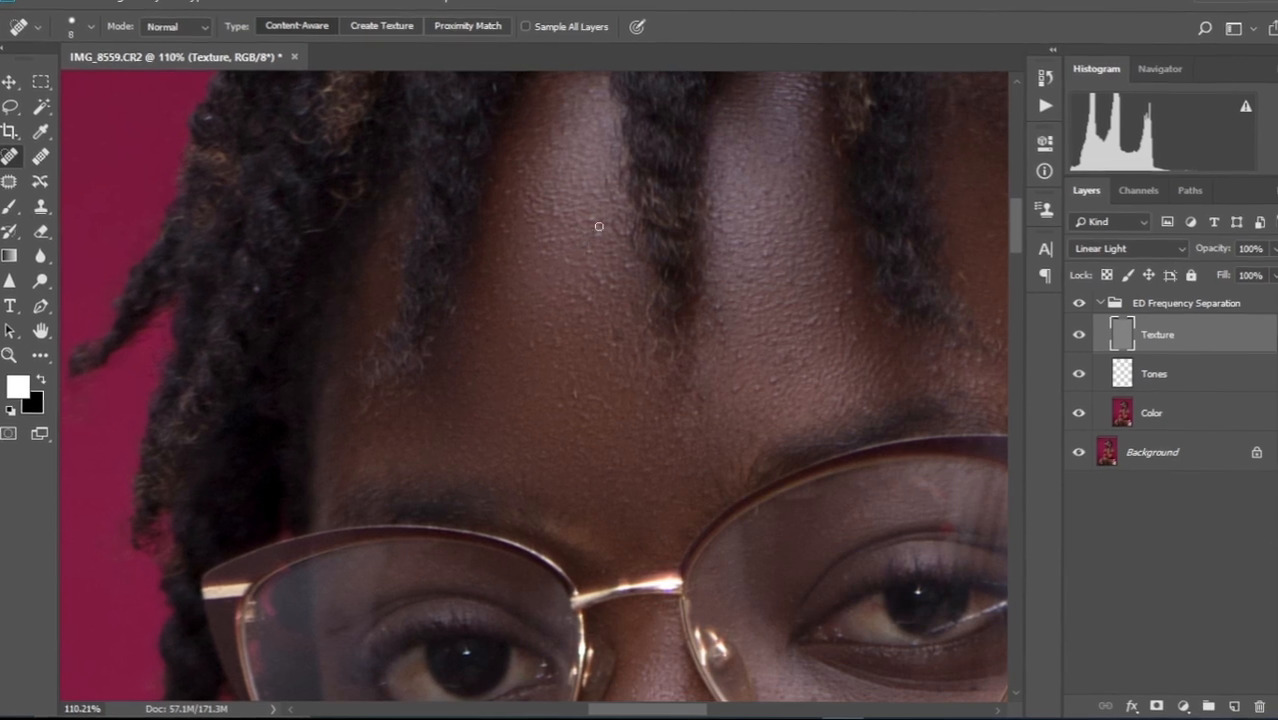
left_click_drag(516, 193, 551, 243)
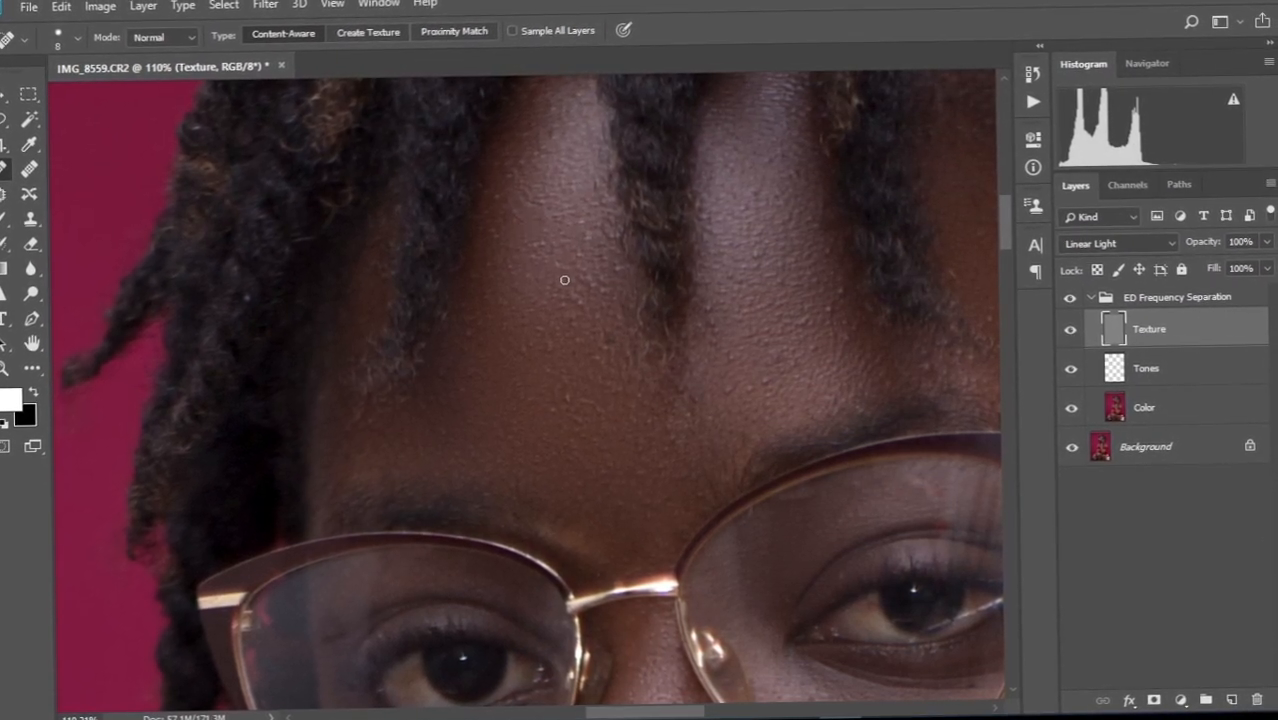
left_click(532, 335)
left_click_drag(573, 322, 553, 337)
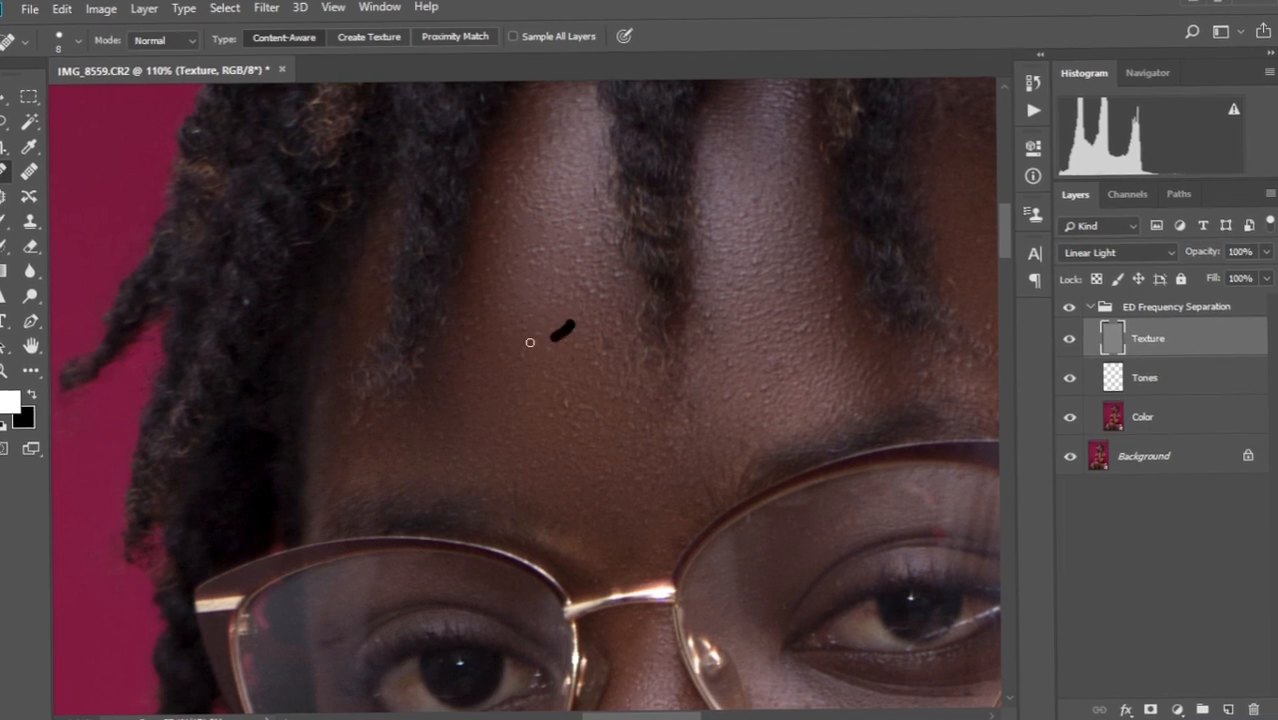
left_click_drag(468, 337, 469, 356)
left_click(582, 402)
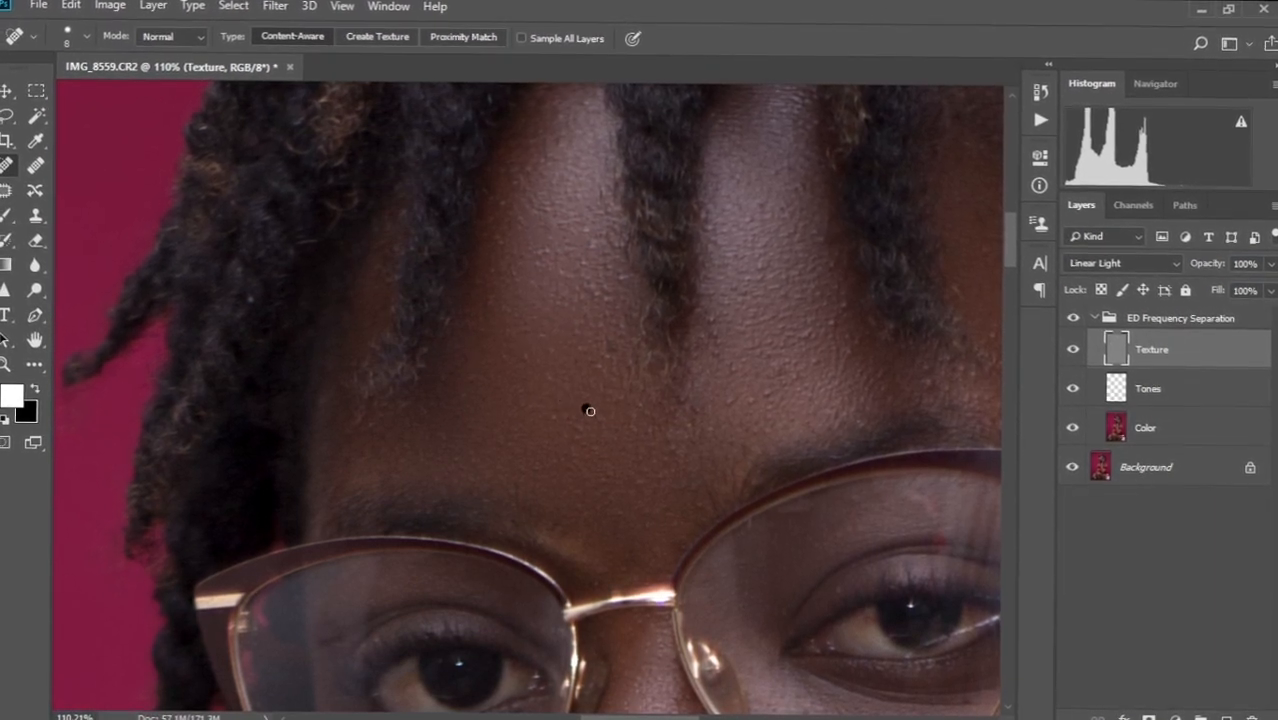
left_click(545, 417)
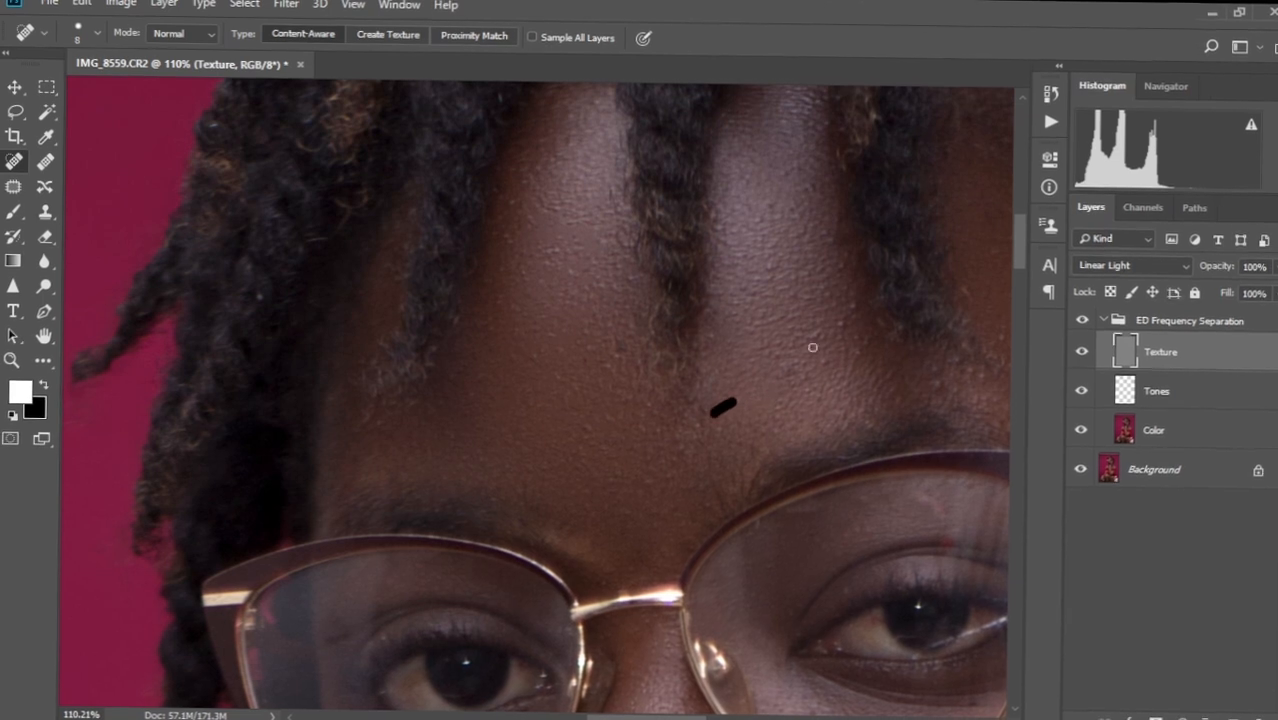
Heal the blemishes on the right side of the forehead and recentre on the face.
left_click_drag(845, 321, 815, 337)
mouse_move(792, 339)
left_mouse_down()
mouse_move(830, 322)
mouse_move(814, 368)
left_mouse_up()
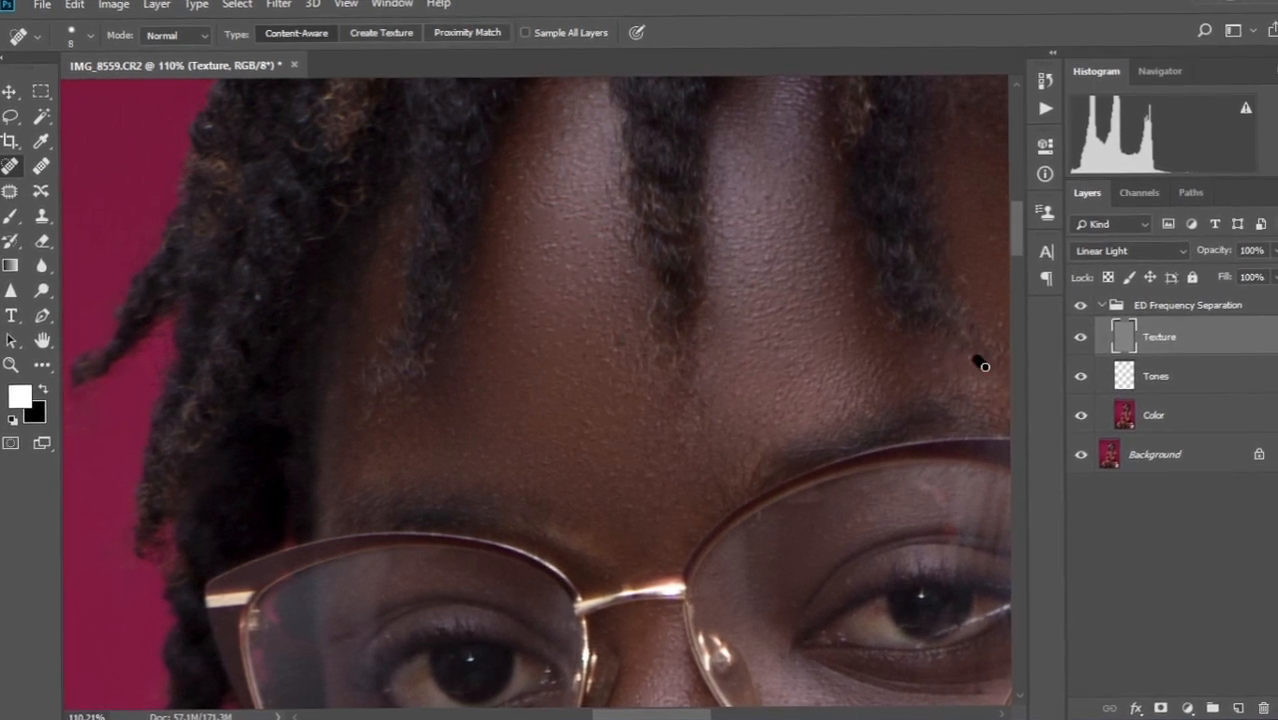
left_click_drag(776, 368, 735, 452)
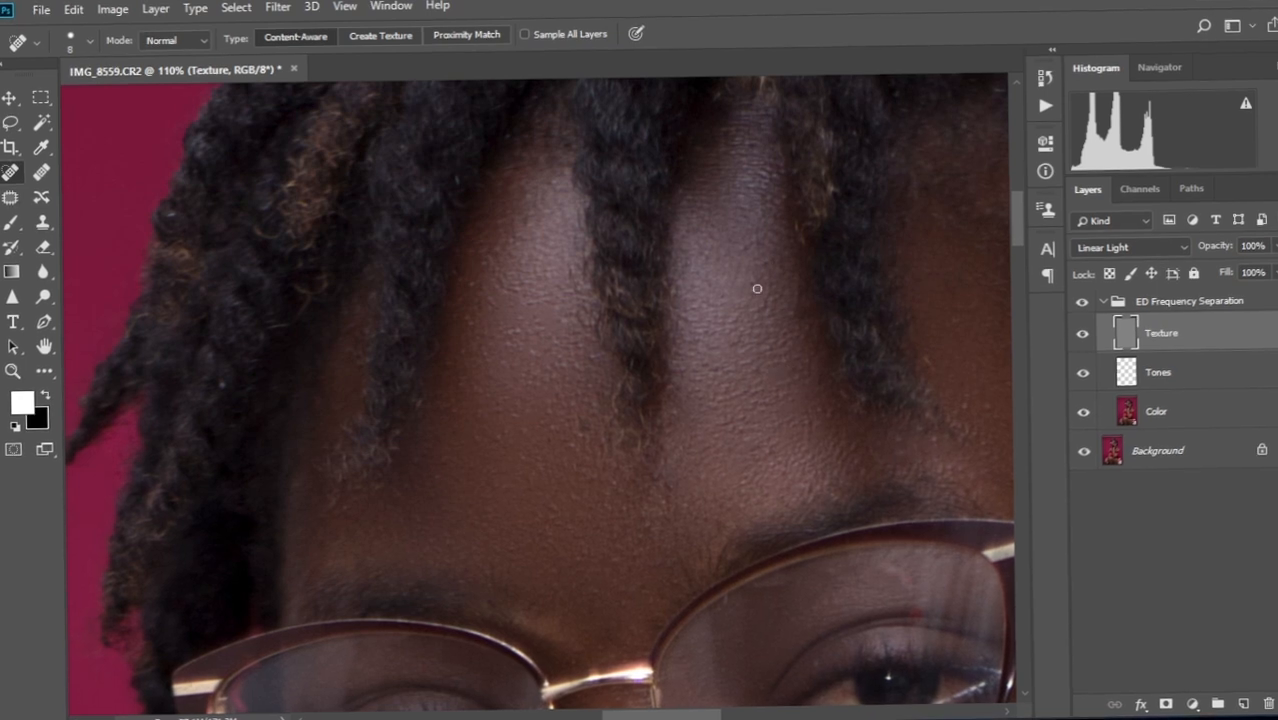
scroll(760, 378, "down", 13)
left_click_drag(750, 388, 648, 362)
Select the ED Frequency Separation Color layer and smooth the lower lip with a 45 px Mixer Brush.
scroll(618, 464, "up", 2)
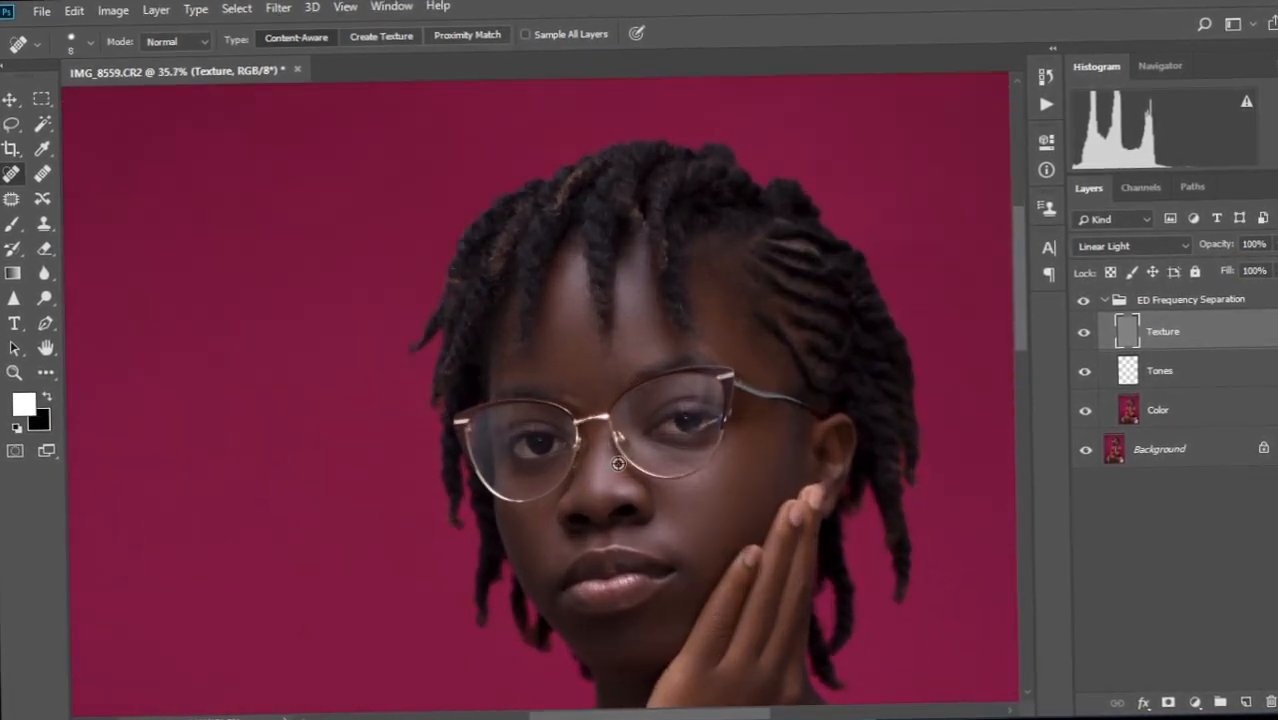
scroll(618, 464, "up", 3)
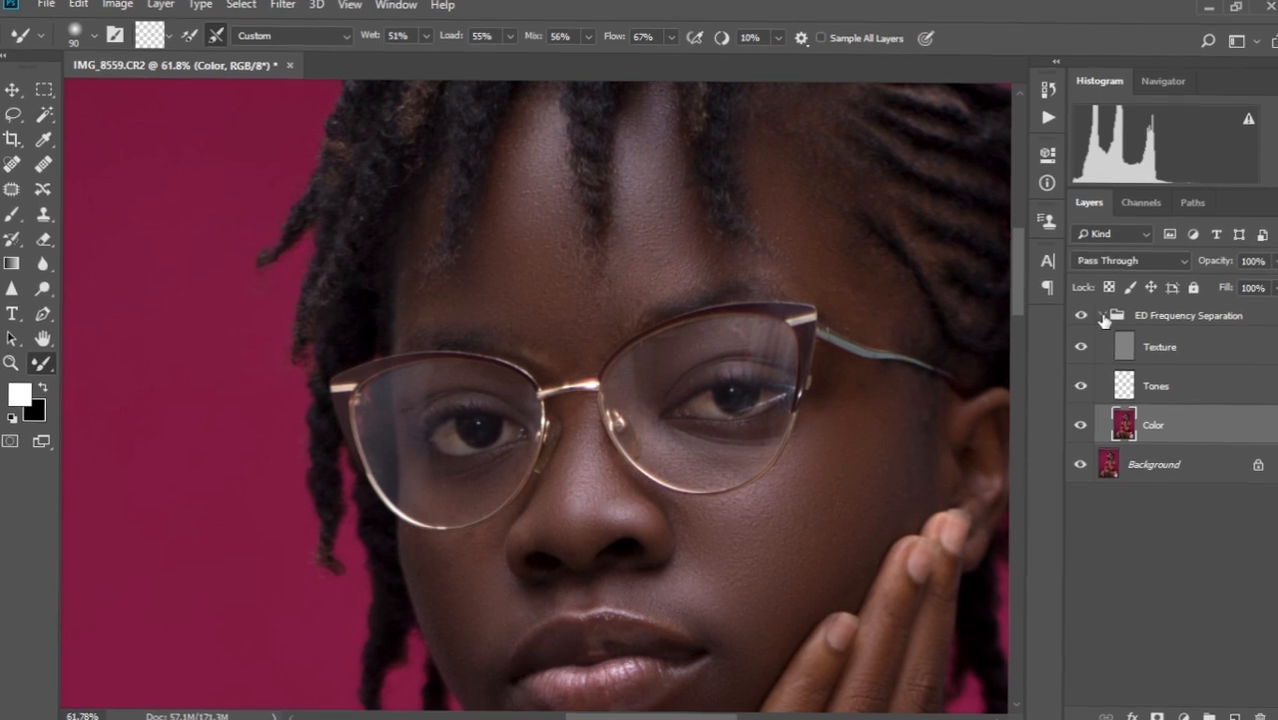
scroll(613, 427, "down", 3)
scroll(611, 427, "up", 7)
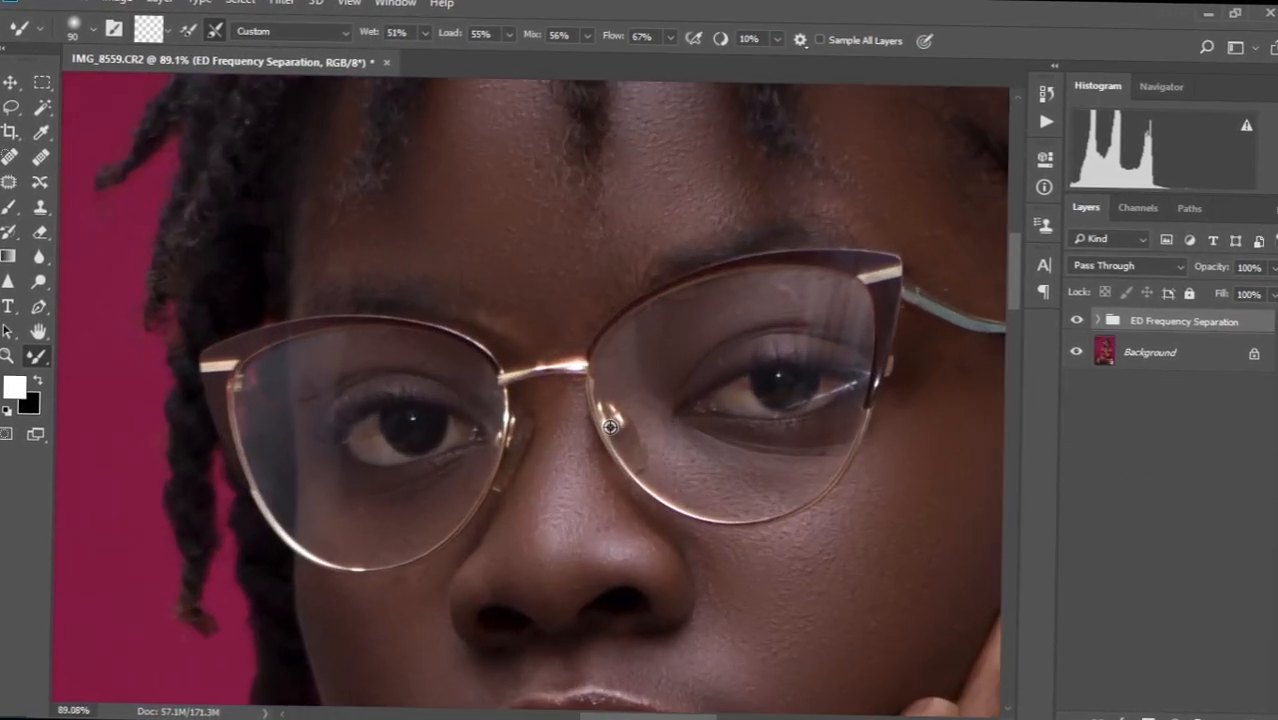
scroll(610, 427, "down", 4)
left_click_drag(656, 582, 635, 415)
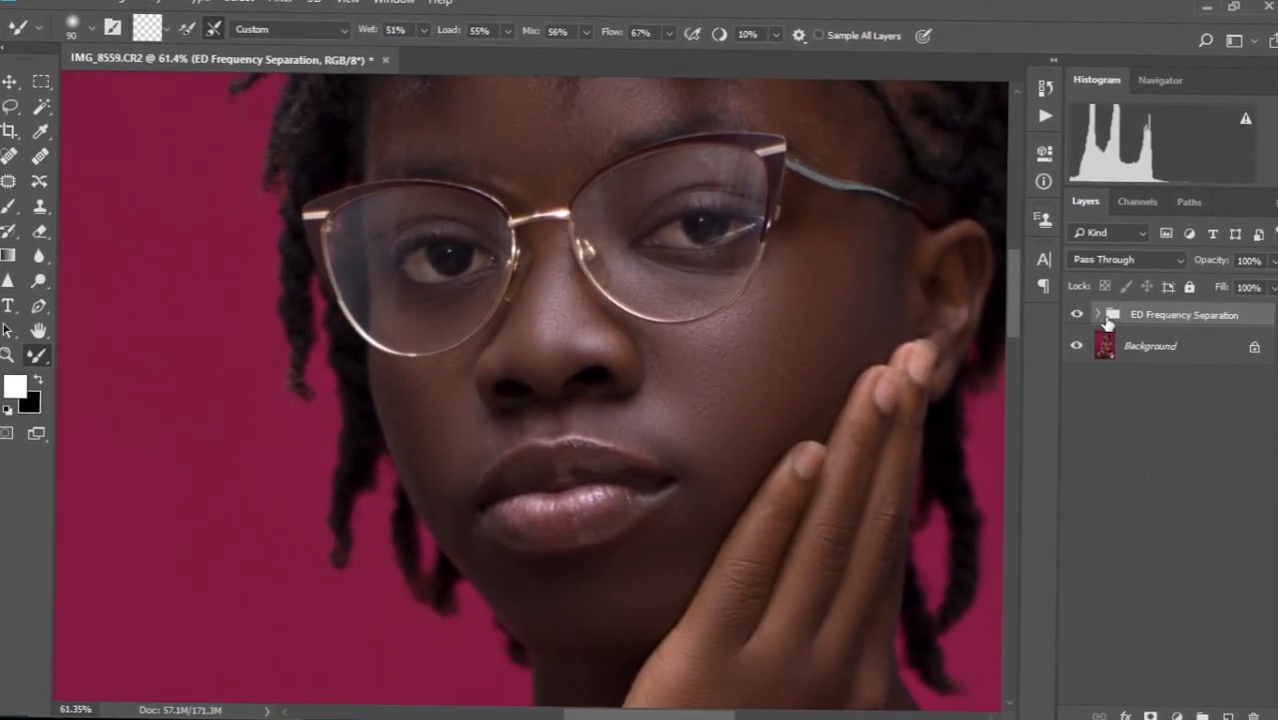
left_click(1098, 317)
left_click(1183, 433)
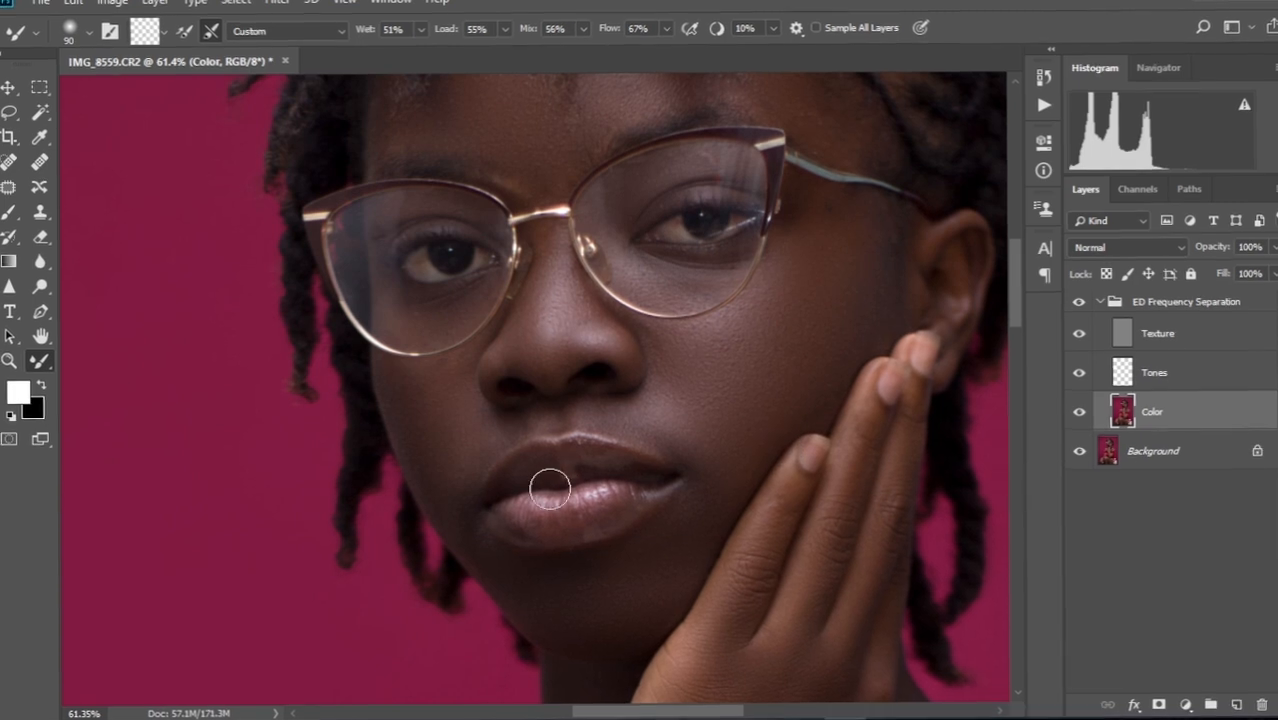
scroll(552, 487, "up", 5)
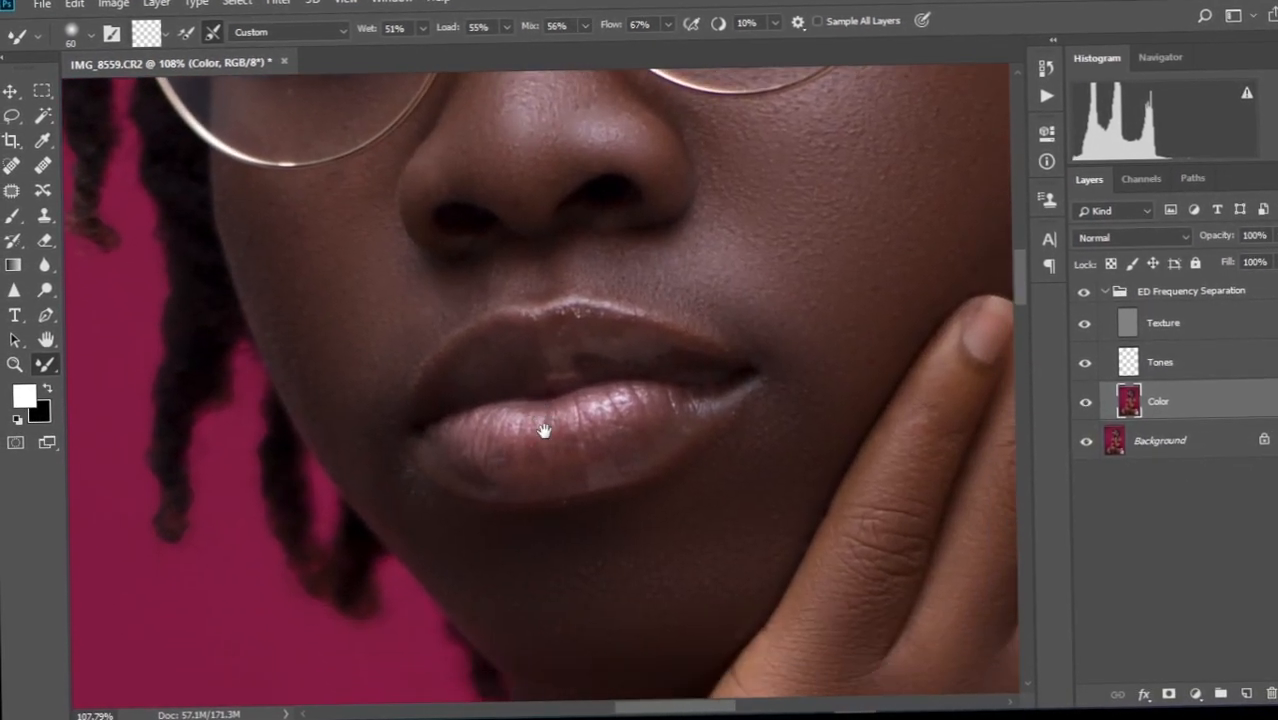
key("[")
key("[")
mouse_move(454, 466)
left_mouse_down()
mouse_move(497, 451)
mouse_move(457, 448)
mouse_move(617, 404)
mouse_move(649, 459)
mouse_move(513, 484)
mouse_move(668, 415)
mouse_move(735, 406)
mouse_move(722, 373)
mouse_move(562, 391)
left_mouse_up()
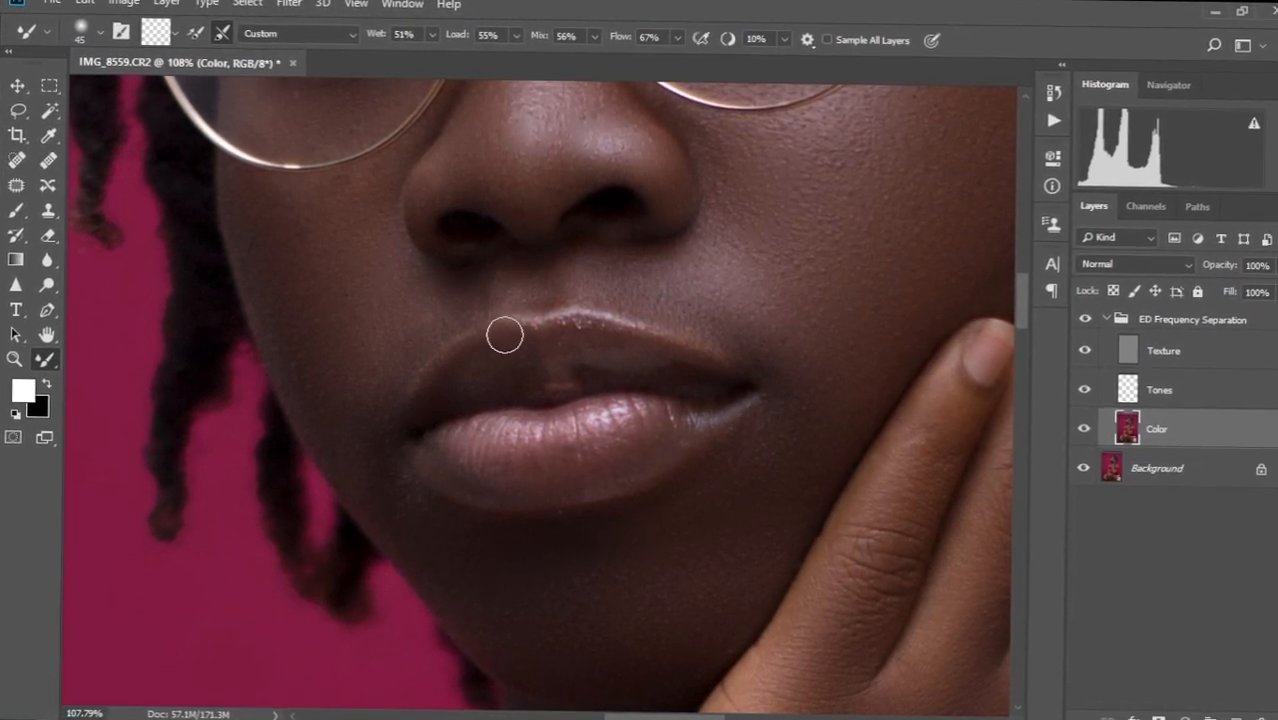
Enlarge the brush to 150 and blend colour on the red top's gathered fabric.
scroll(506, 336, "down", 10)
scroll(560, 383, "up", 5)
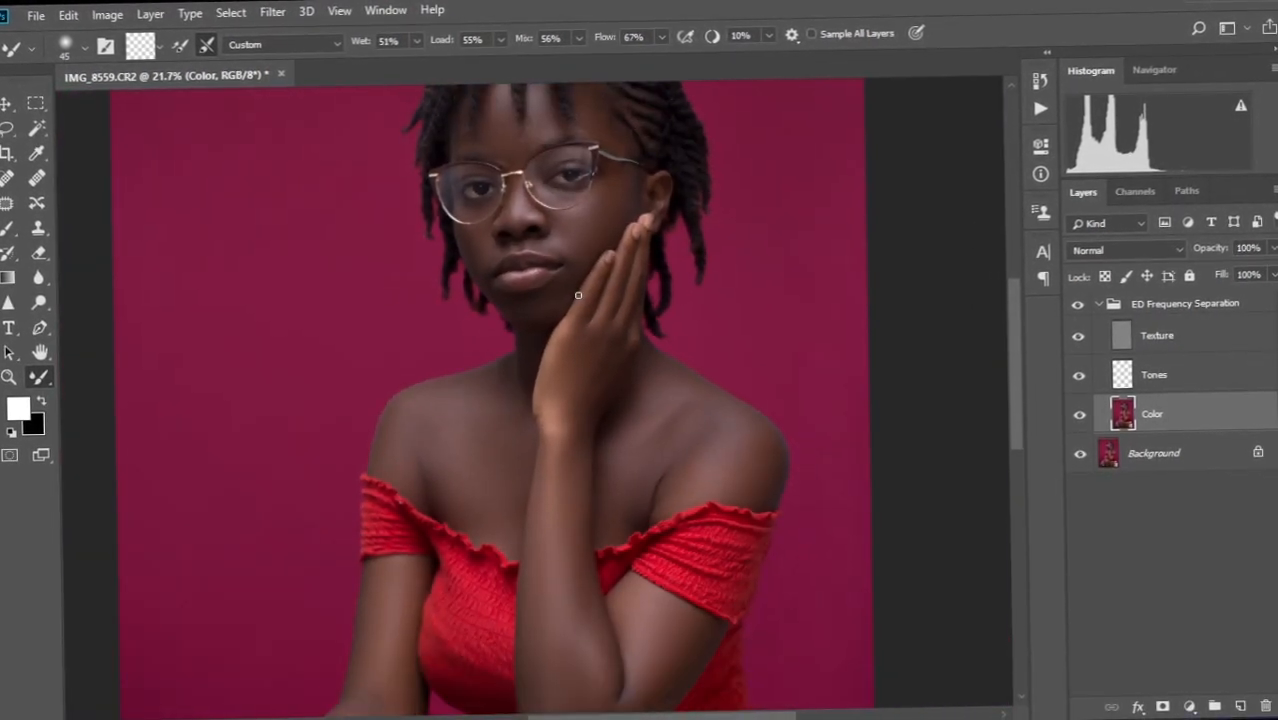
scroll(578, 295, "down", 3)
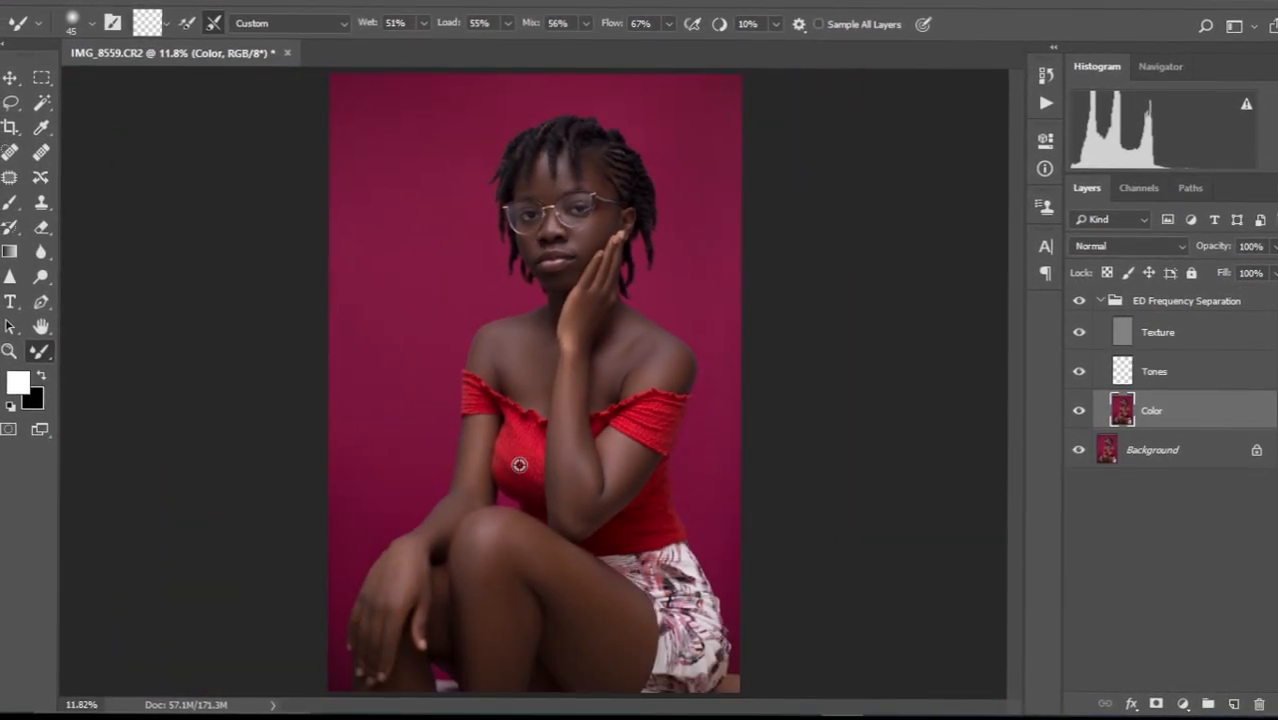
scroll(519, 464, "up", 7)
left_click_drag(527, 444, 543, 347)
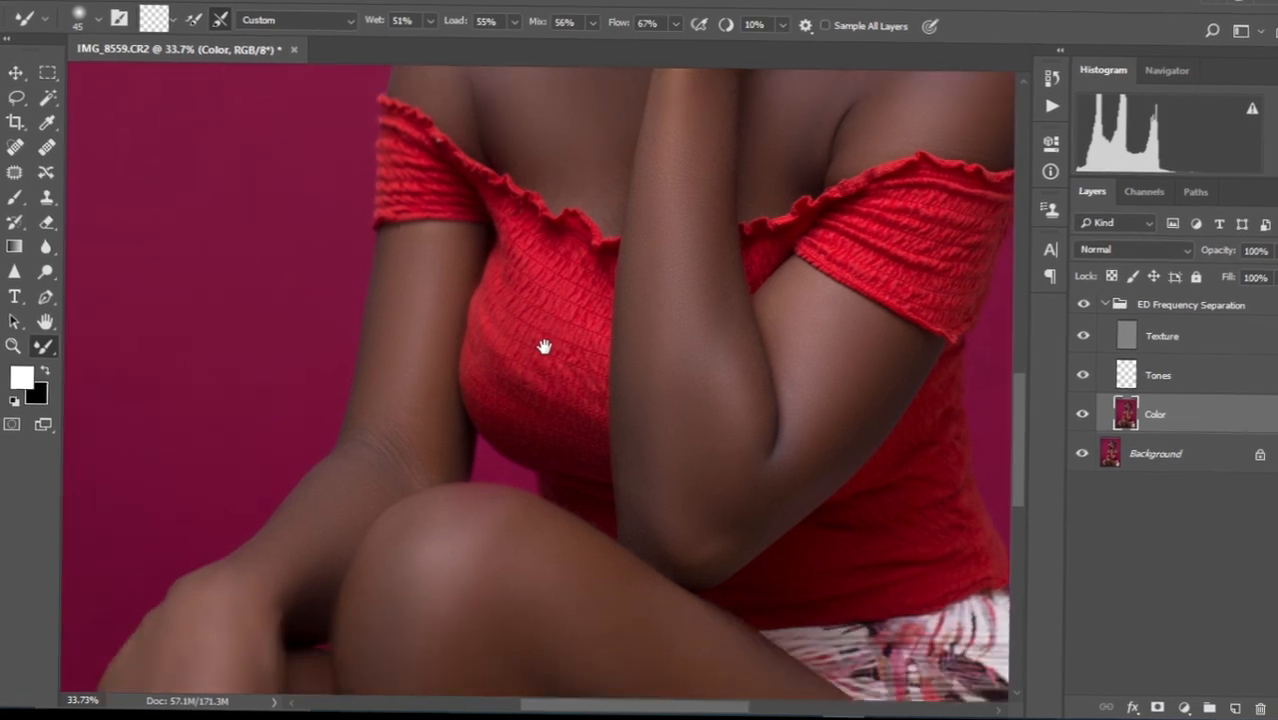
scroll(520, 397, "up", 3)
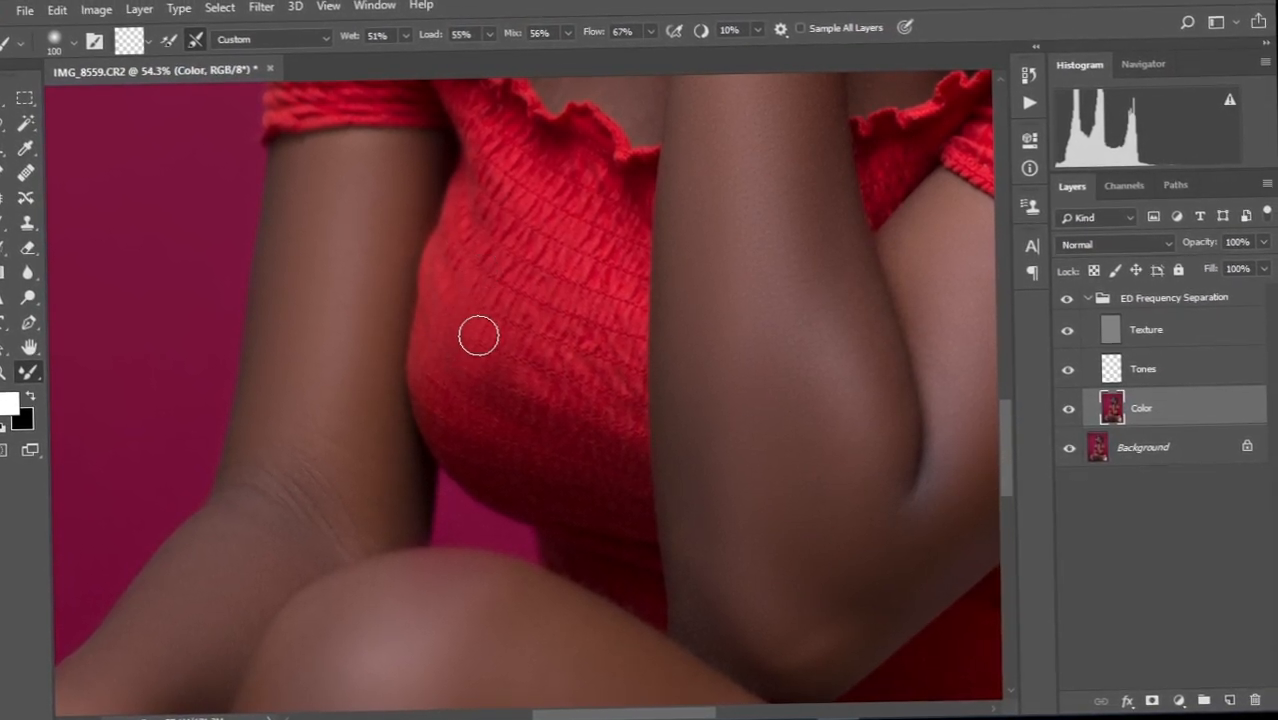
key("bracketright")
key("bracketright")
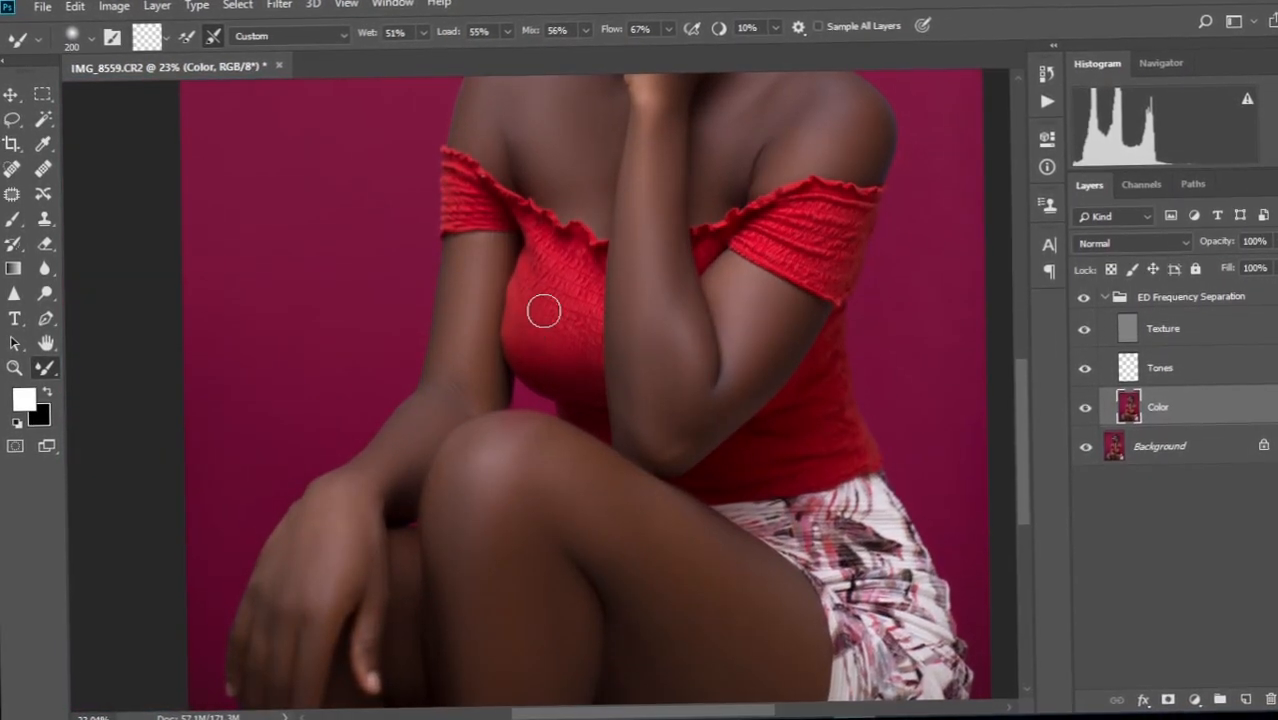
scroll(585, 356, "up", 10)
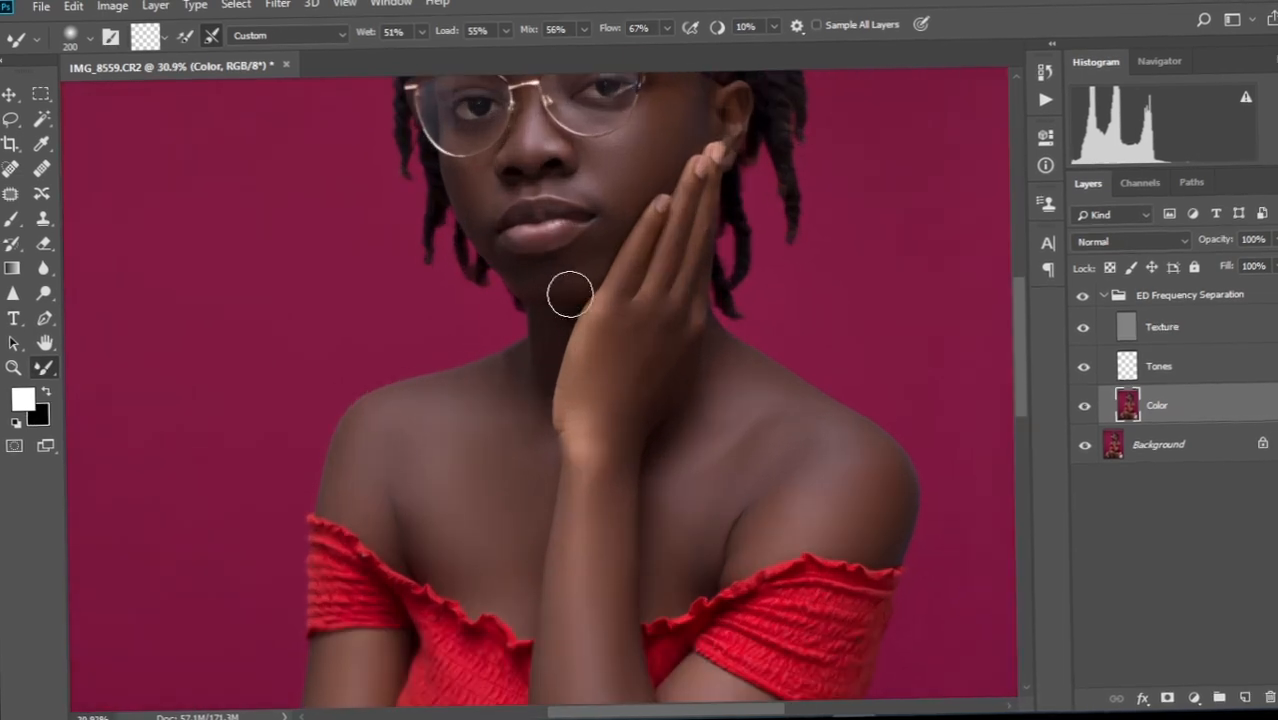
scroll(576, 361, "up", 6)
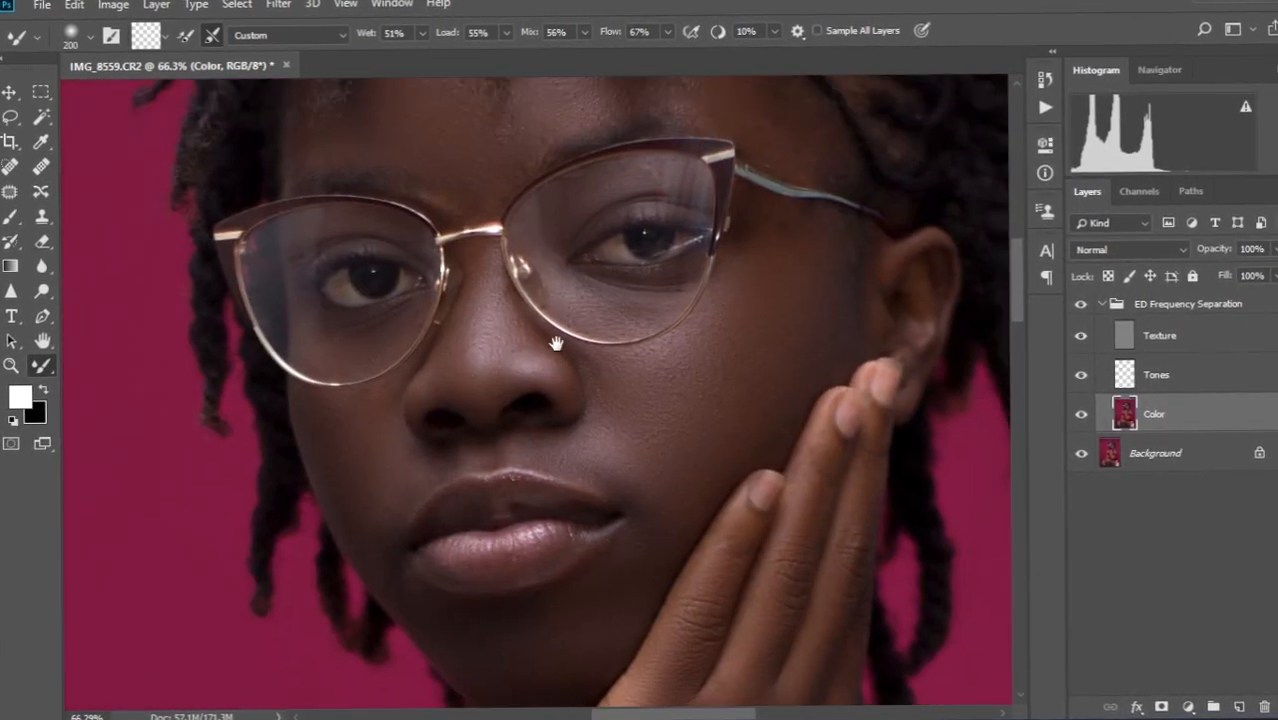
scroll(576, 352, "up", 2)
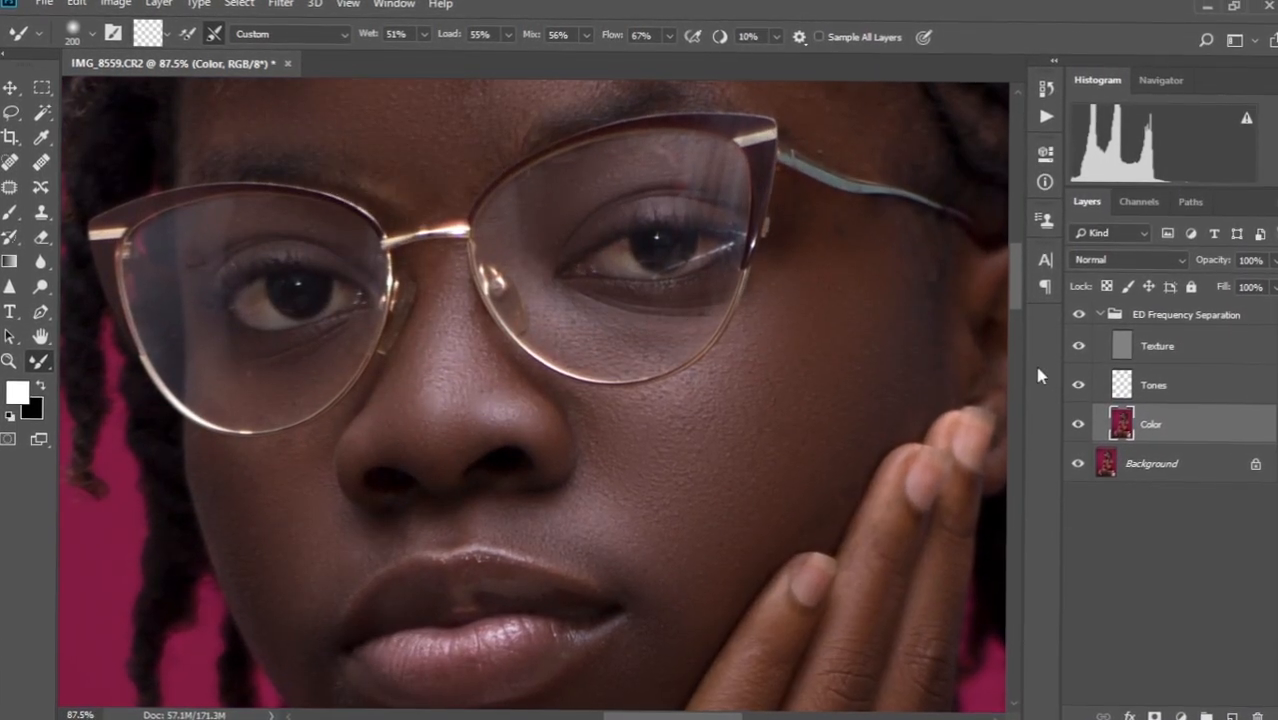
Run then delete the Dodge and Burn action, and play the Teeth and Eye whitening action.
left_click(1100, 317)
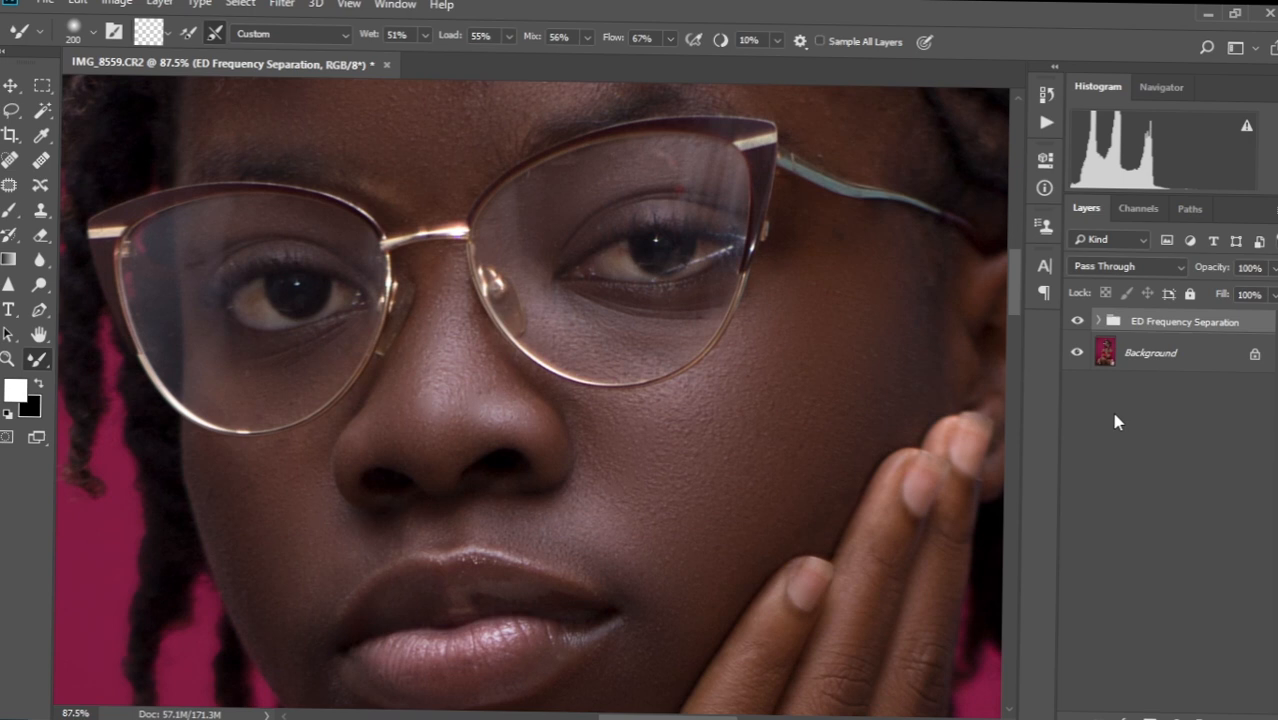
left_click(1045, 125)
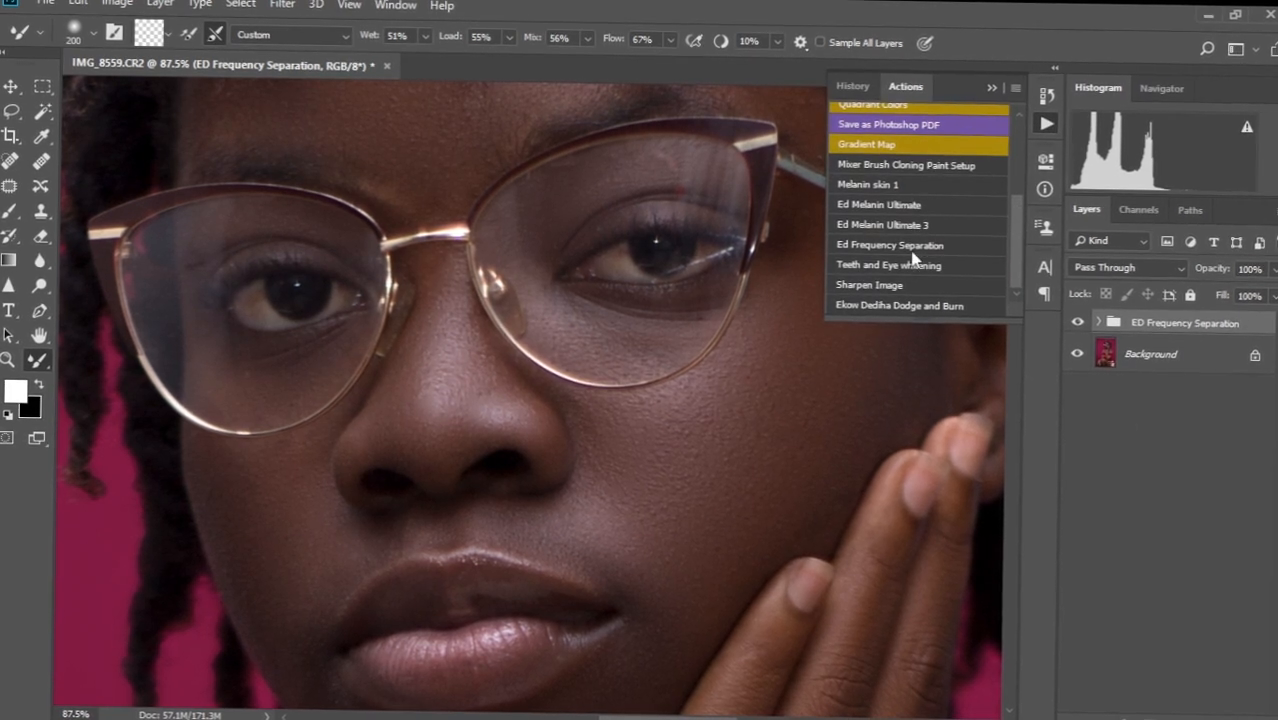
key("shift+alt+y")
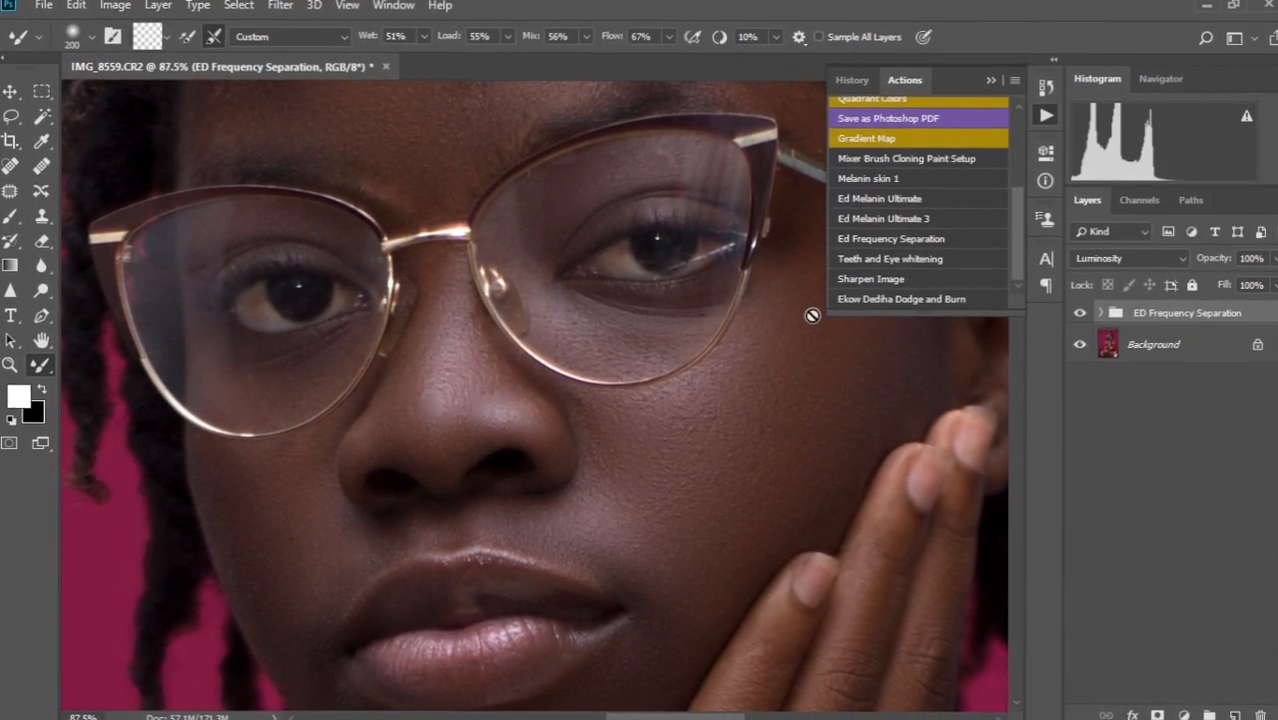
key("shift+alt+m")
left_click(840, 298)
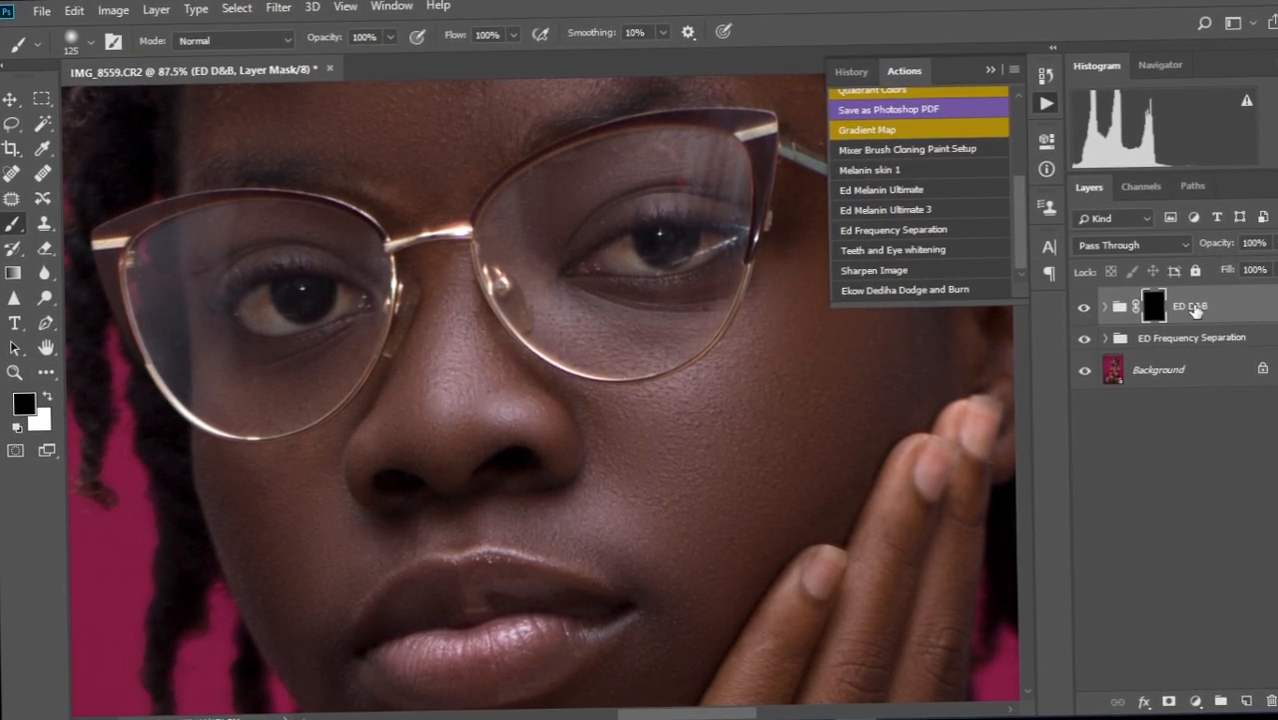
left_click_drag(1231, 314, 1269, 703)
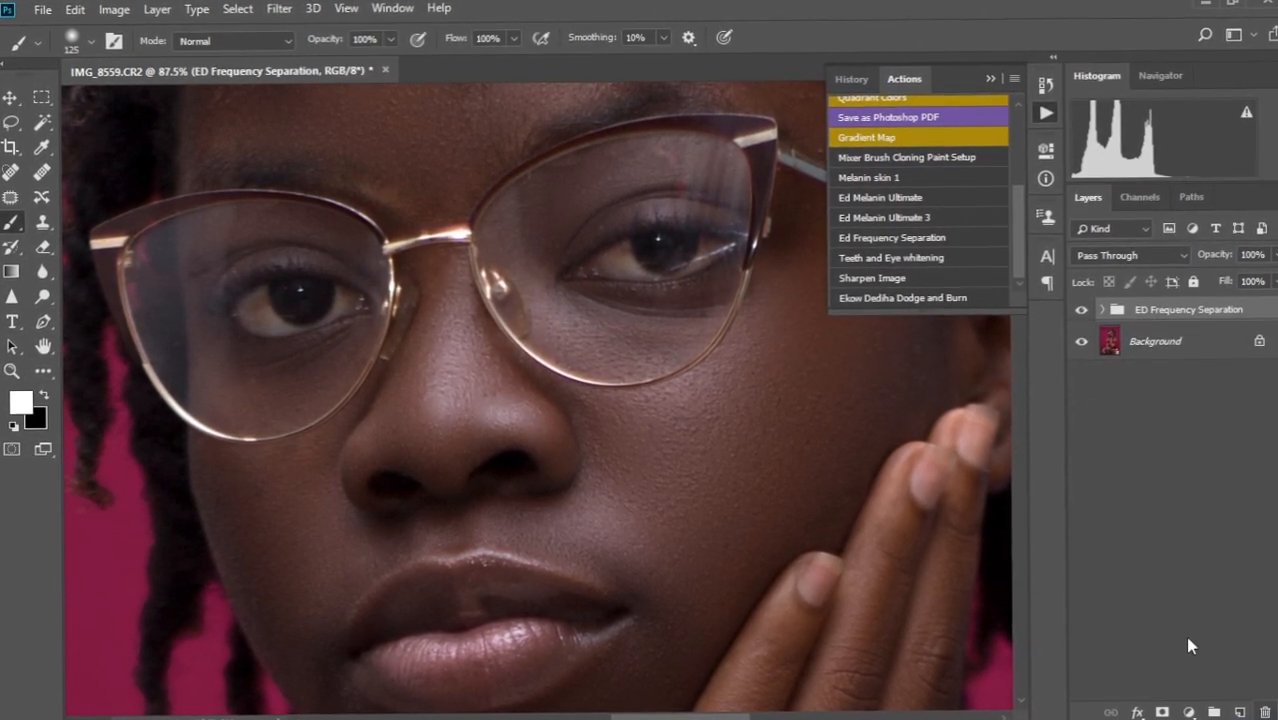
left_click(859, 266)
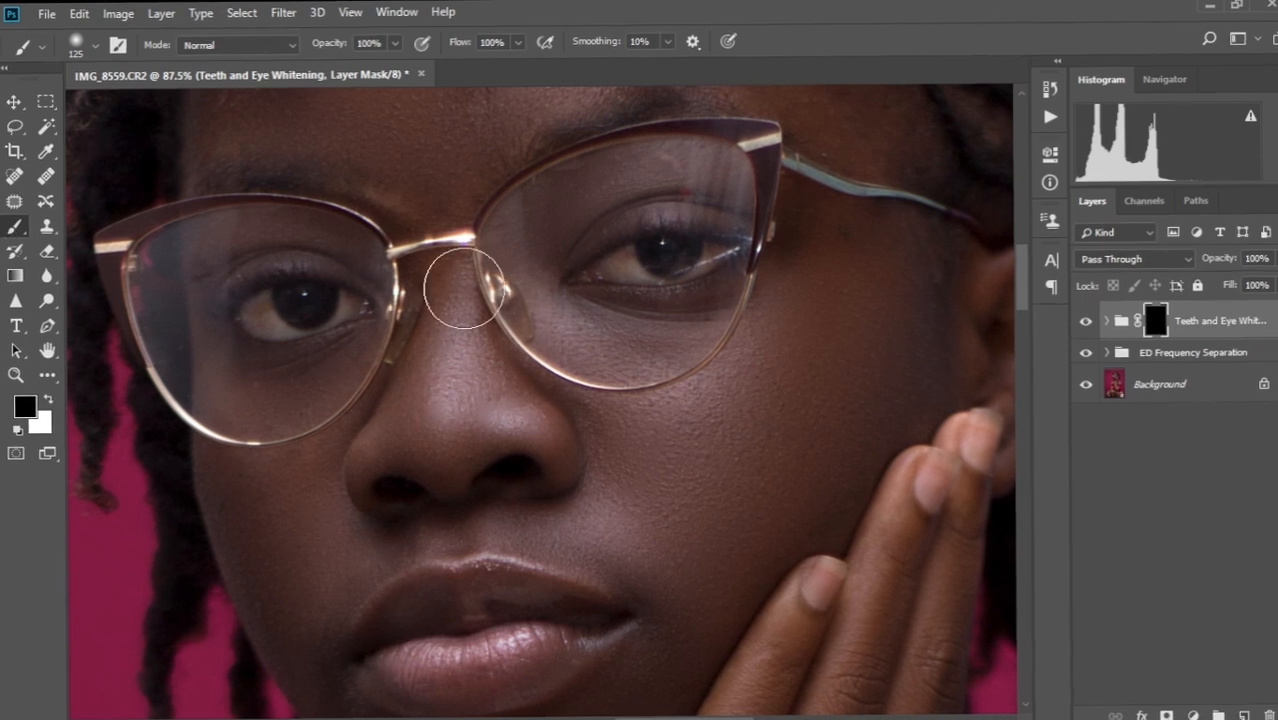
Paint white on the whitening mask over the first eye's white with a 30 px brush.
scroll(440, 300, "up", 3)
mouse_move(270, 361)
left_mouse_down()
mouse_move(533, 320)
mouse_move(391, 336)
left_mouse_up()
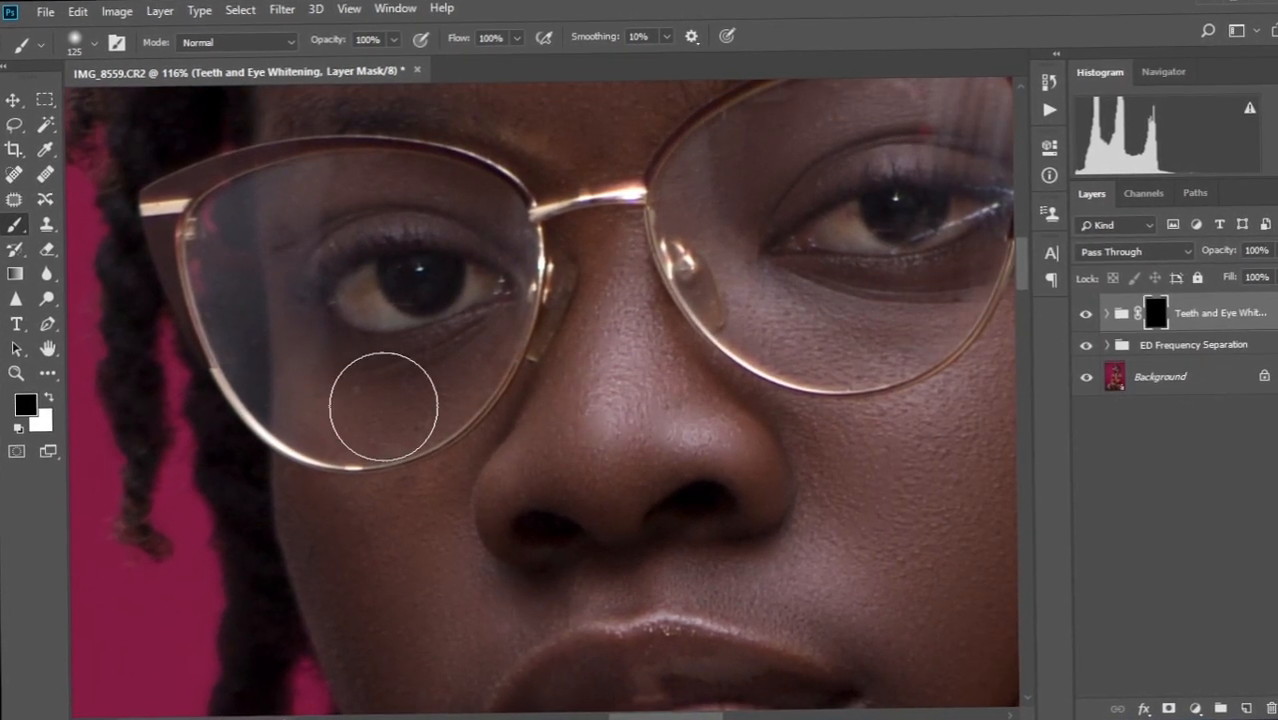
key("x")
key("bracketleft")
key("bracketleft")
key("bracketleft")
key("bracketleft")
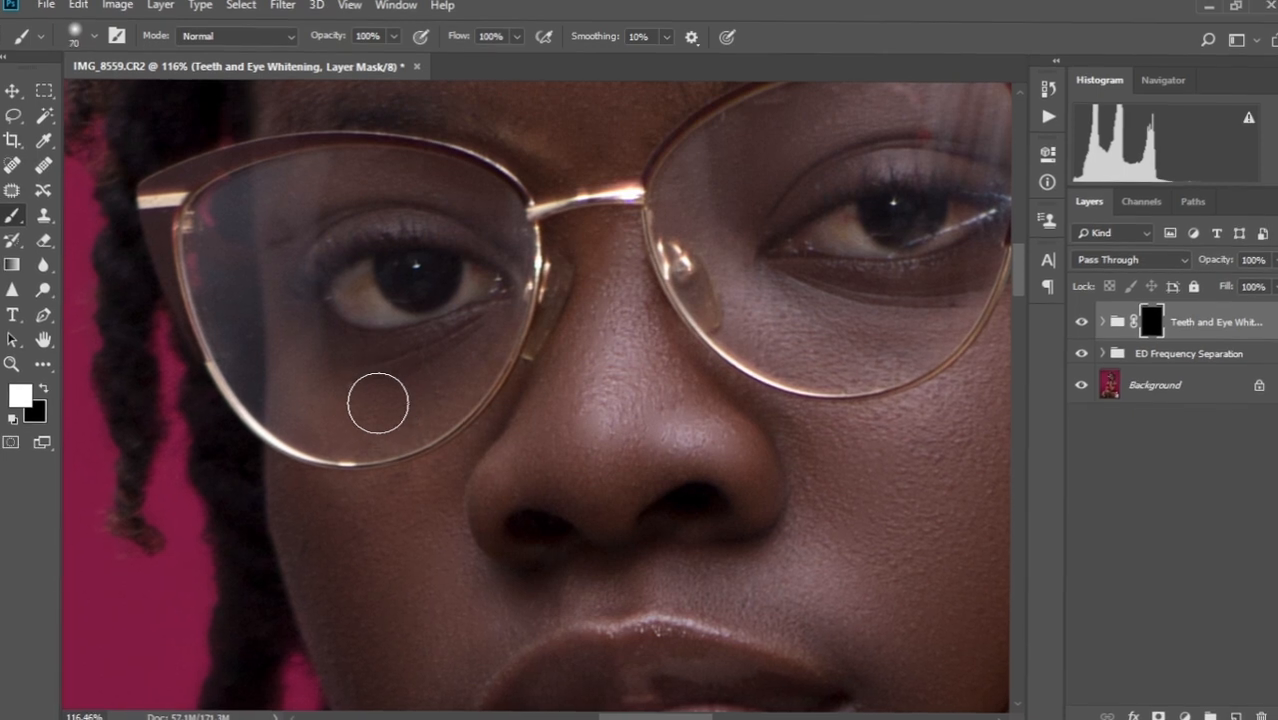
scroll(375, 401, "up", 2)
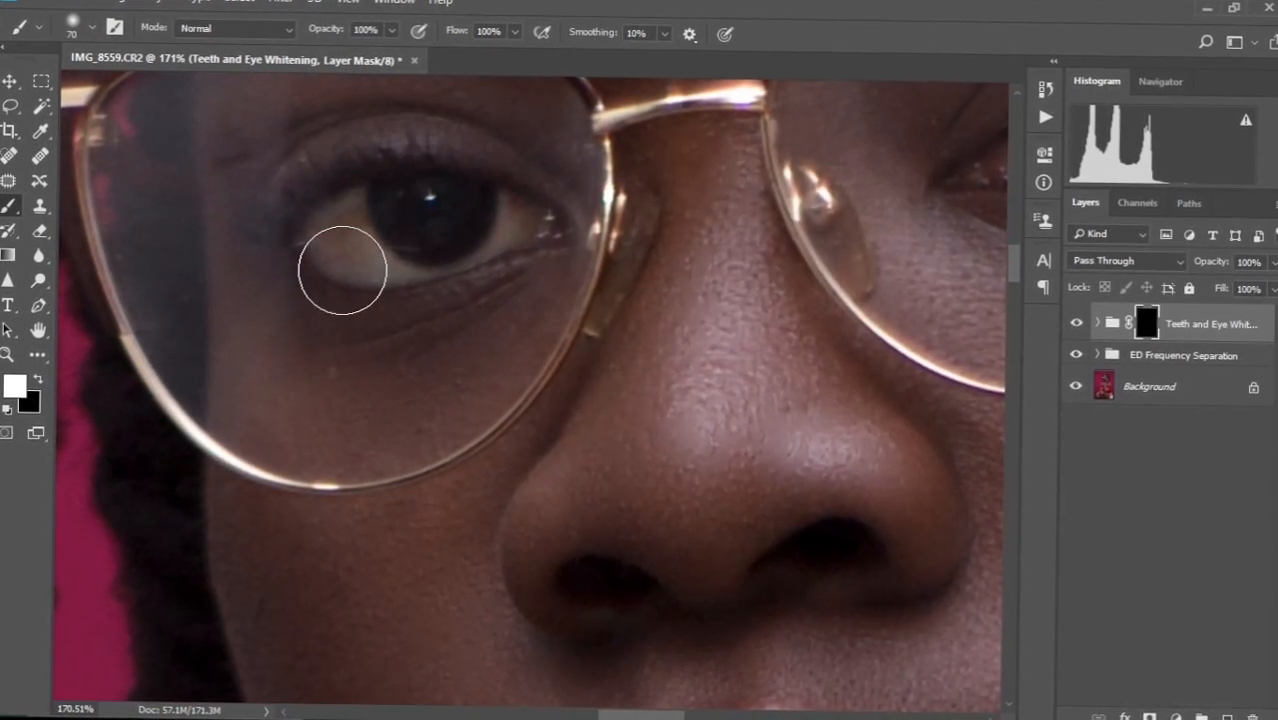
key("bracketleft")
key("bracketleft")
key("bracketleft")
key("bracketleft")
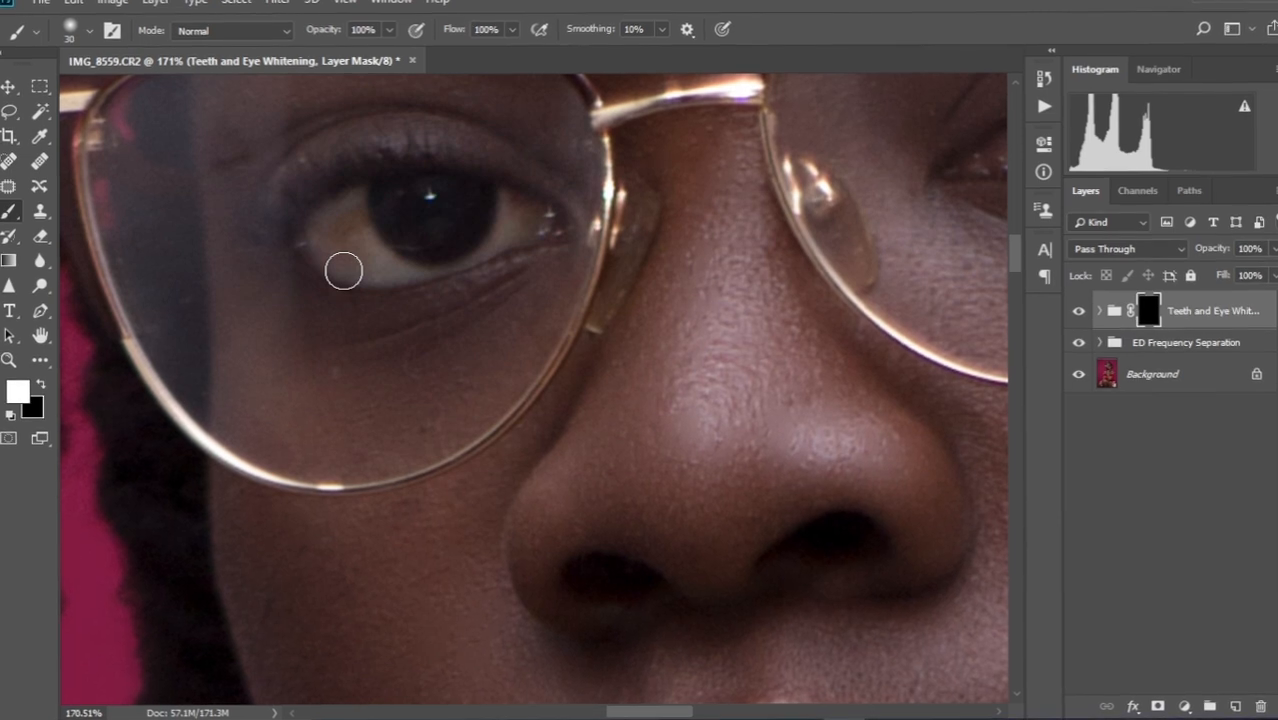
left_click_drag(442, 248, 440, 342)
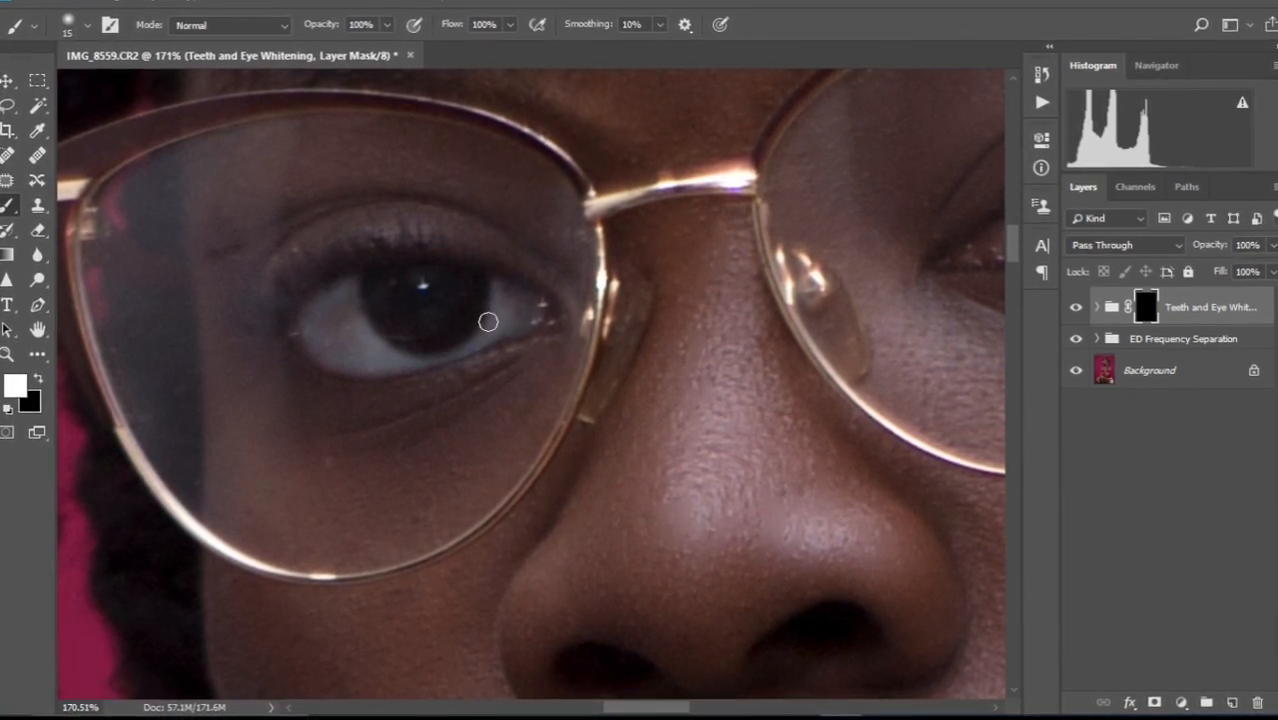
key("x")
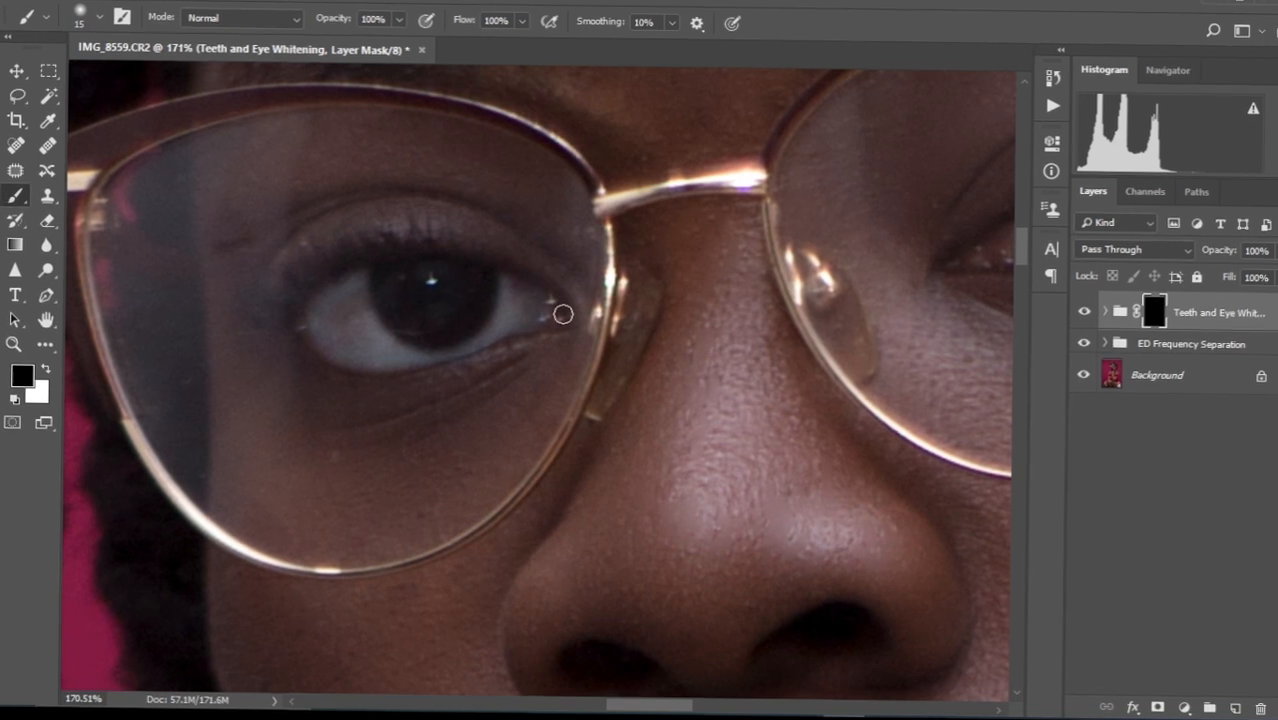
Whiten the other eye, erasing spill with black, then zoom out to the full face.
left_click_drag(773, 276, 555, 314)
key("x")
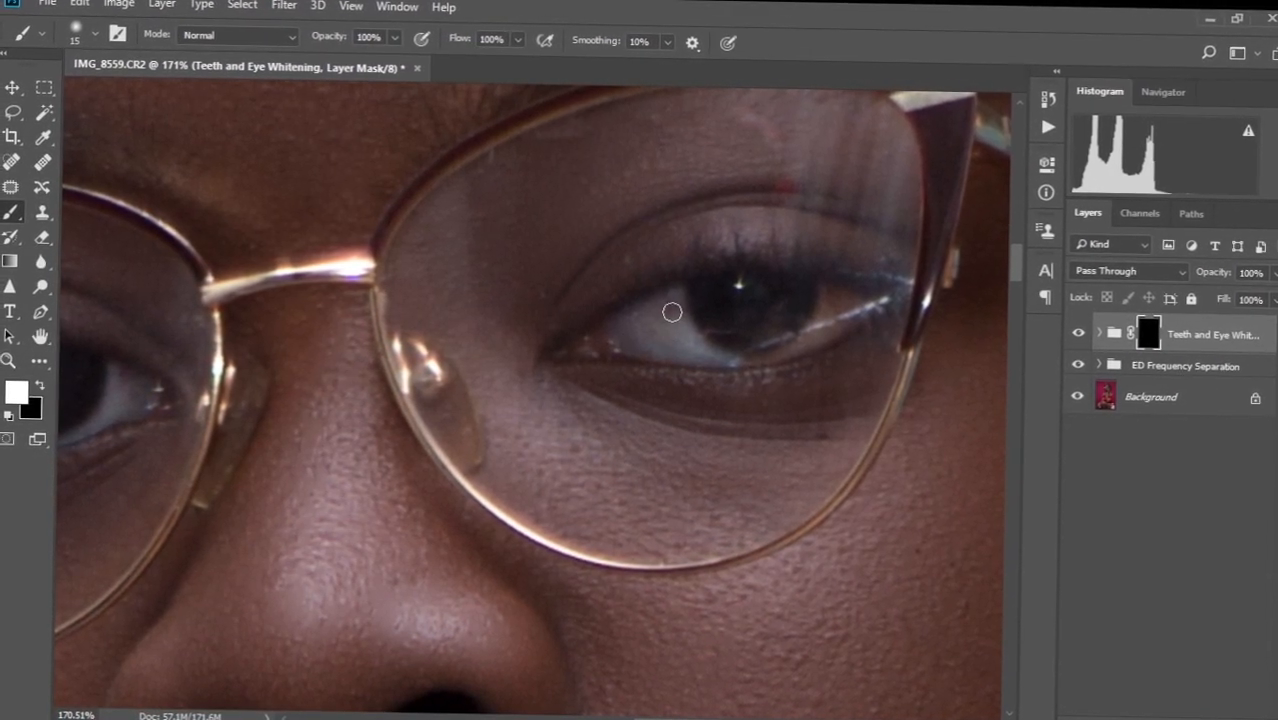
key("x")
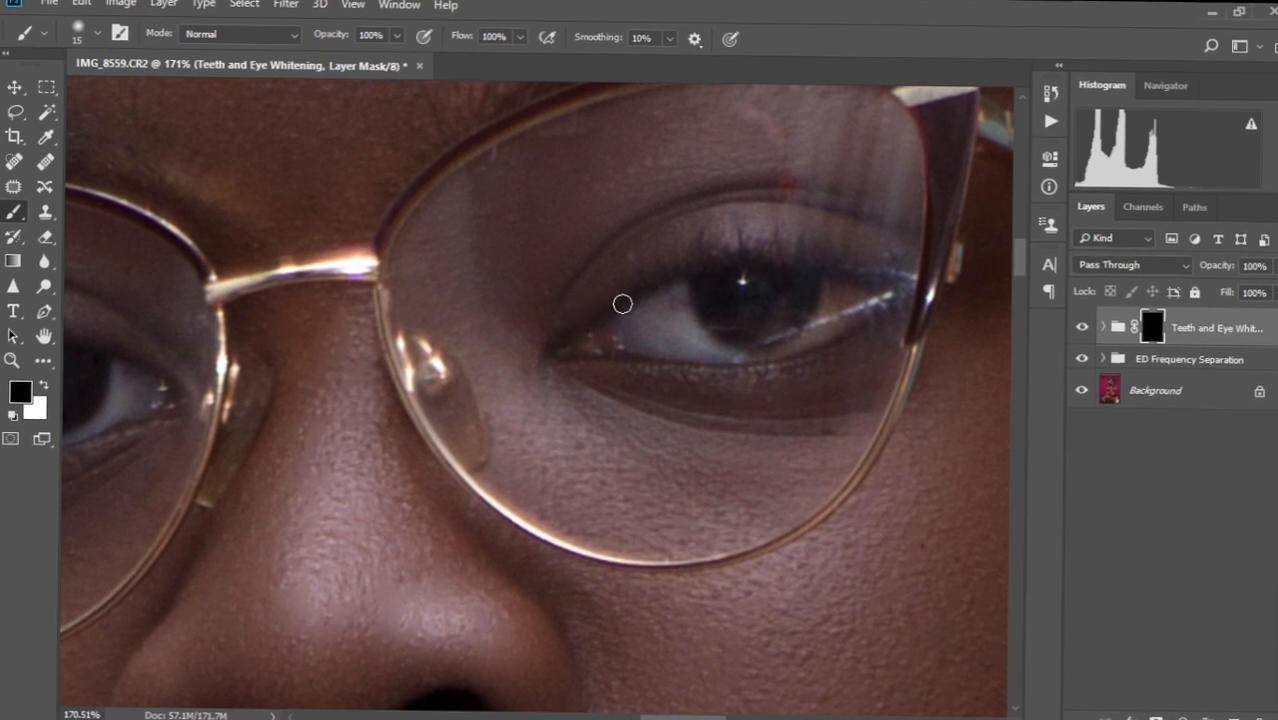
key("x")
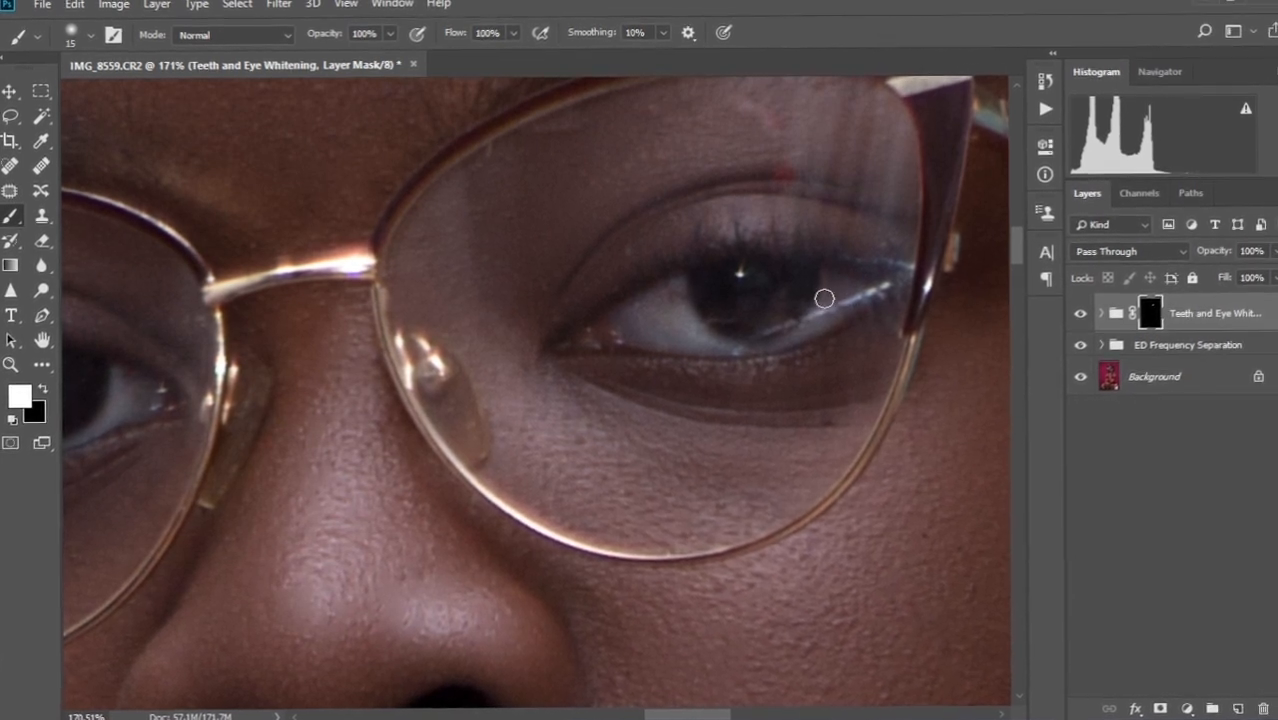
left_click_drag(545, 389, 622, 152)
left_click_drag(592, 262, 635, 283)
scroll(635, 283, "down", 10)
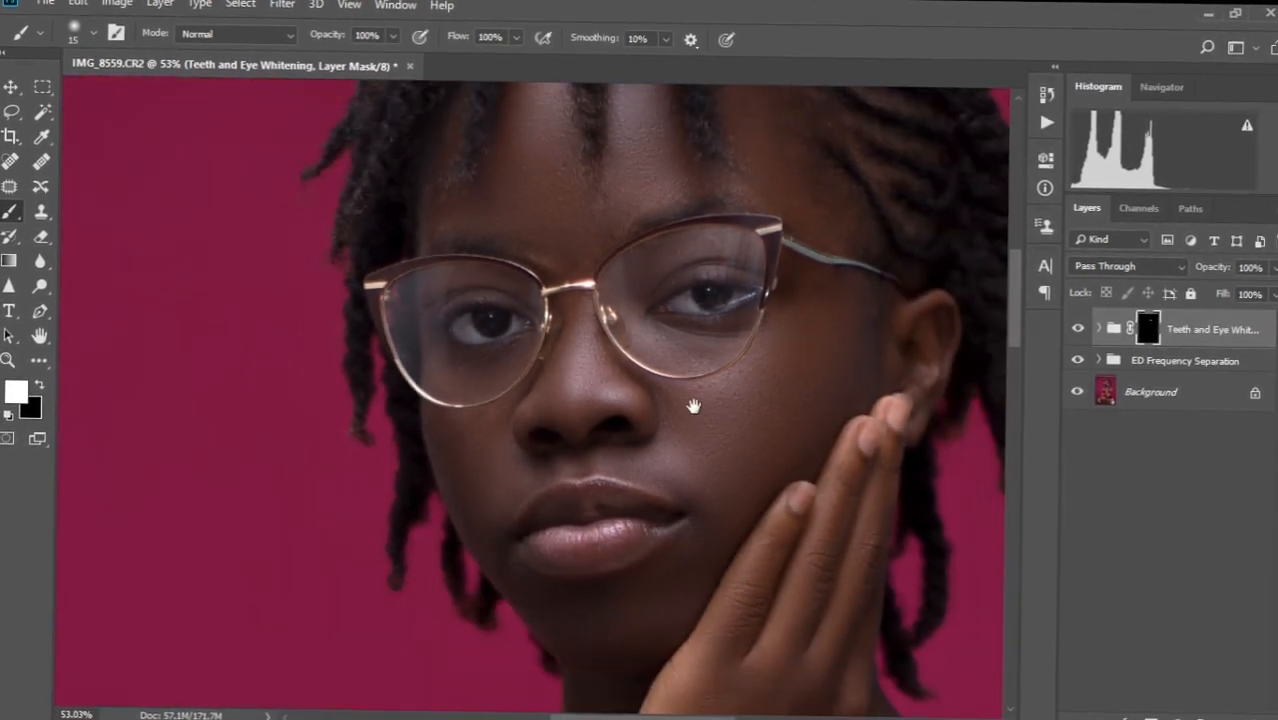
left_click_drag(694, 406, 604, 386)
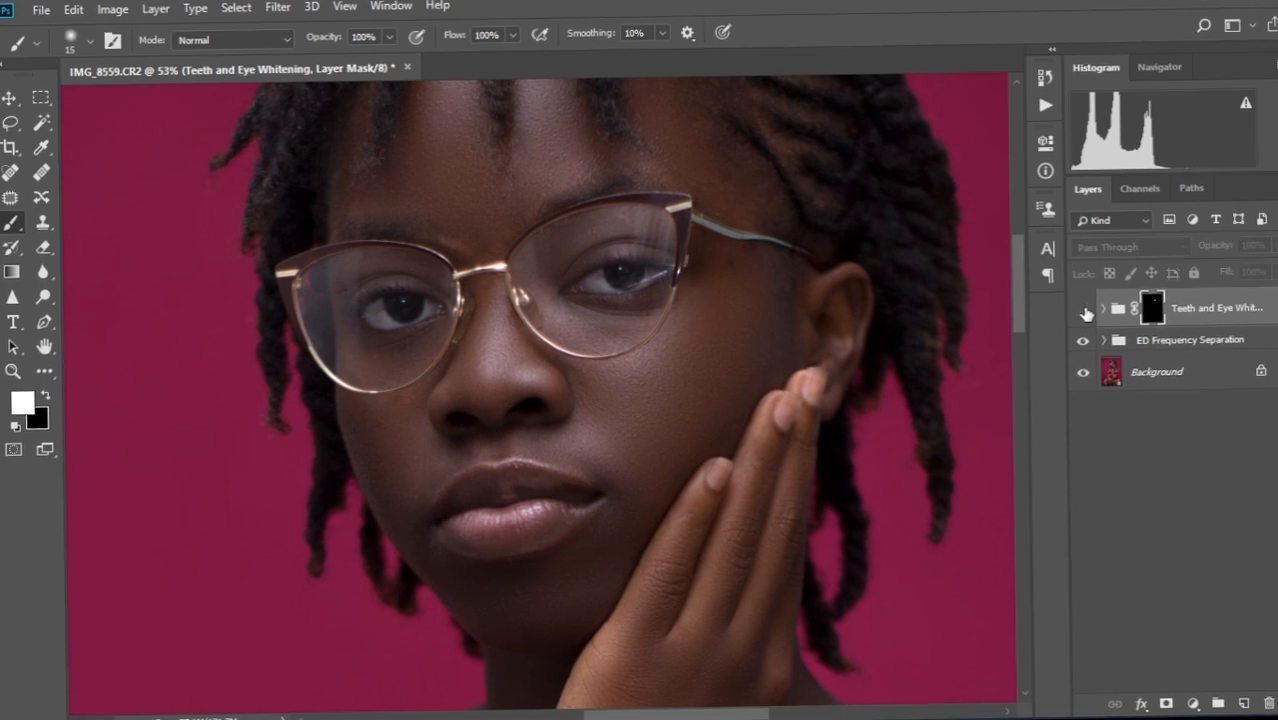
scroll(651, 334, "up", 2)
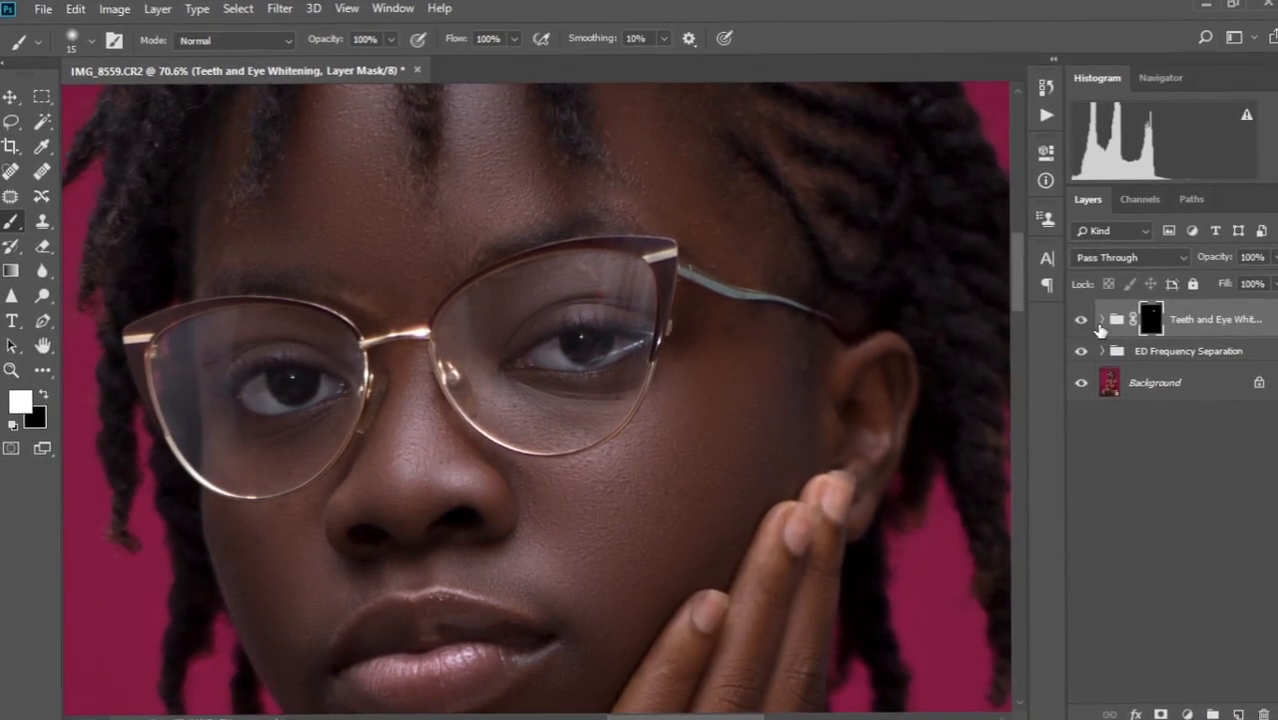
Add a Curves layer above Channel Mixer 1 in the Teeth and Eye Whitening group with the midtones raised.
left_click(1103, 313)
left_click(1192, 367)
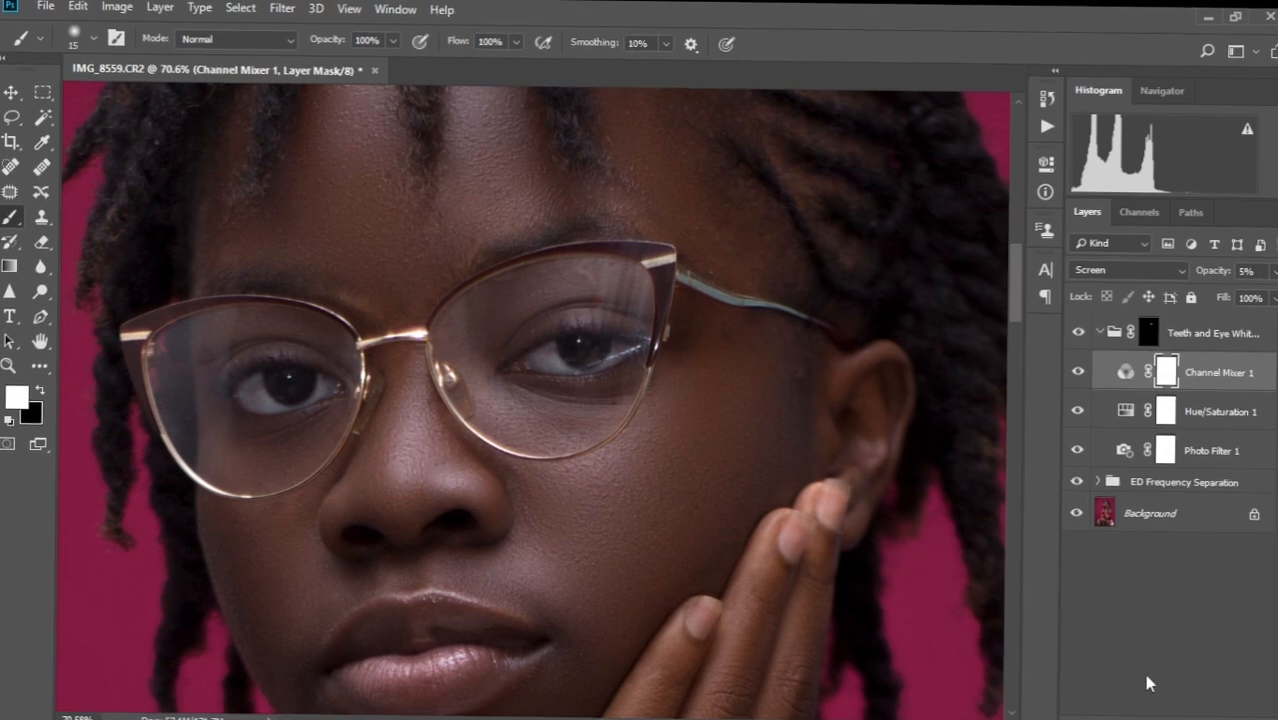
left_click(1181, 716)
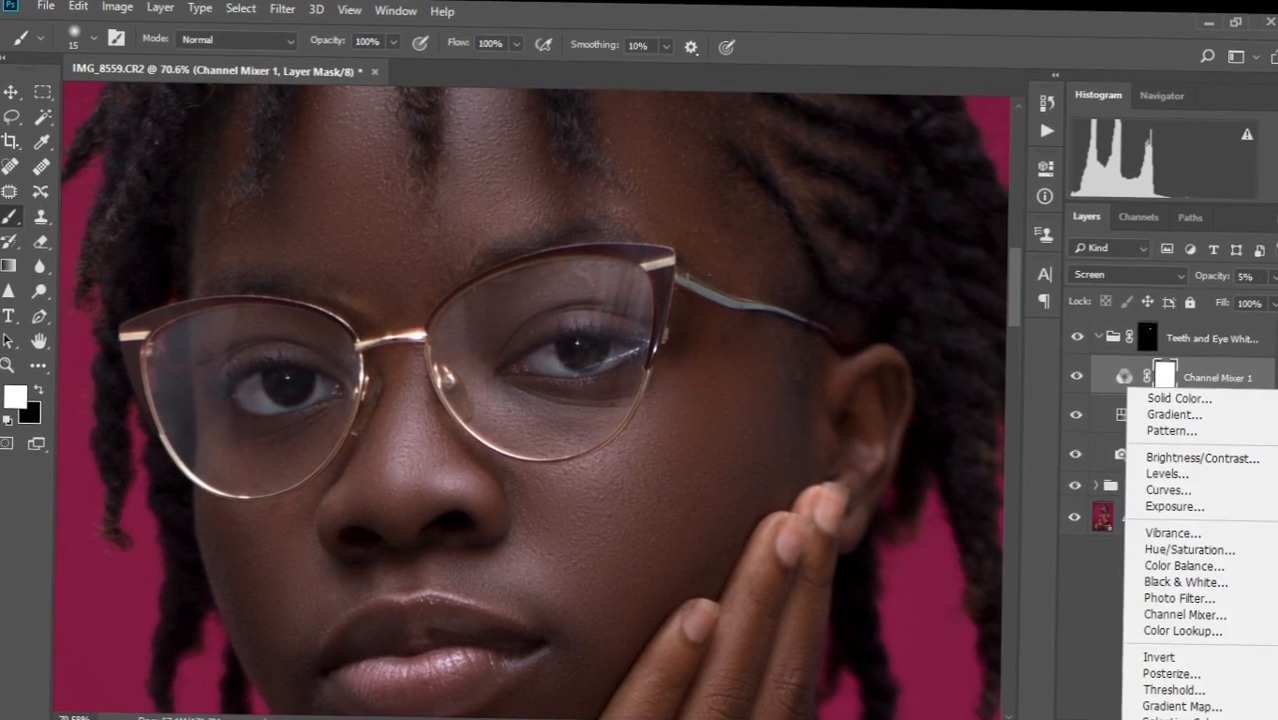
left_click(1169, 490)
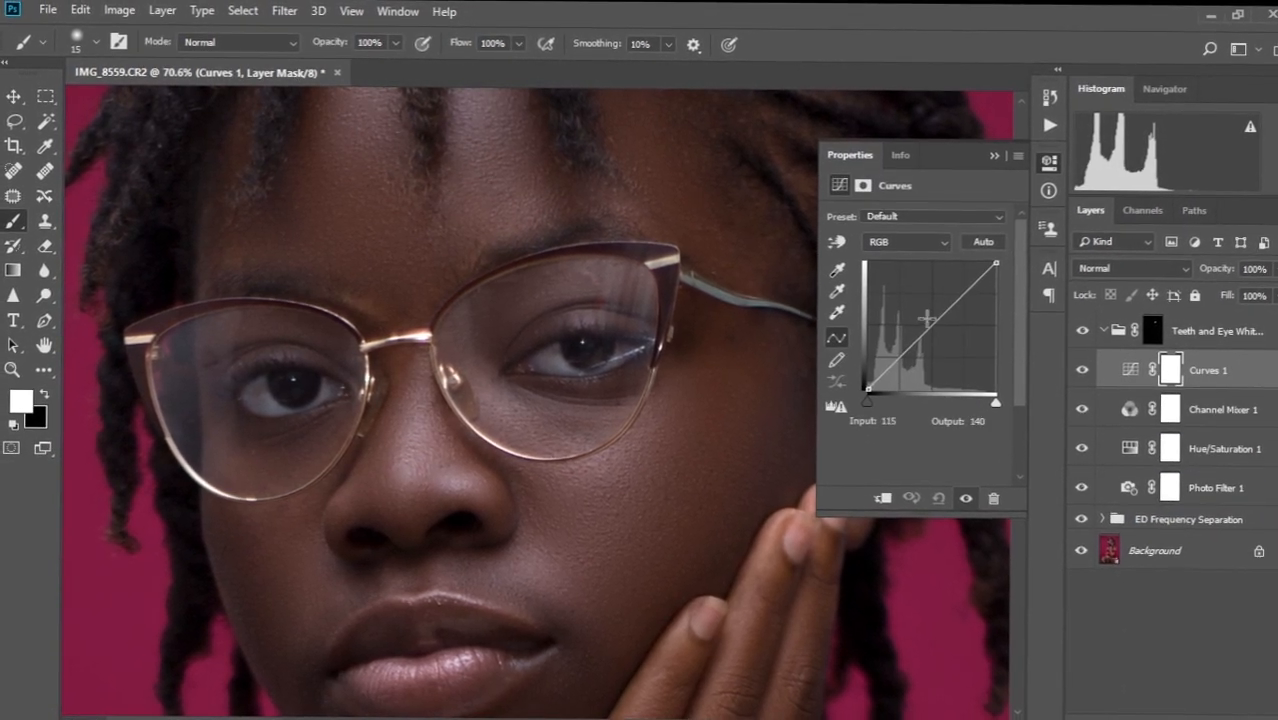
left_click_drag(934, 322, 932, 304)
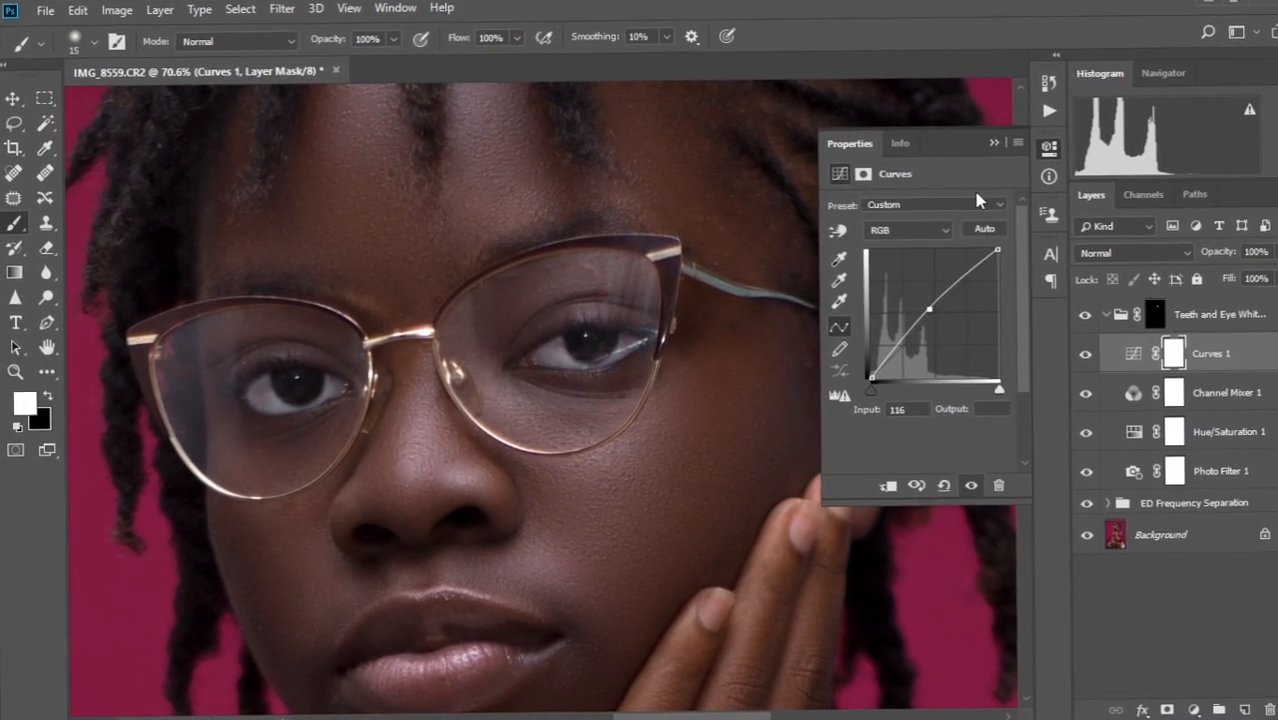
left_click(993, 145)
Zoom in on the face and toggle Curves 1 off and on to compare the eye whitening.
key("ctrl+0")
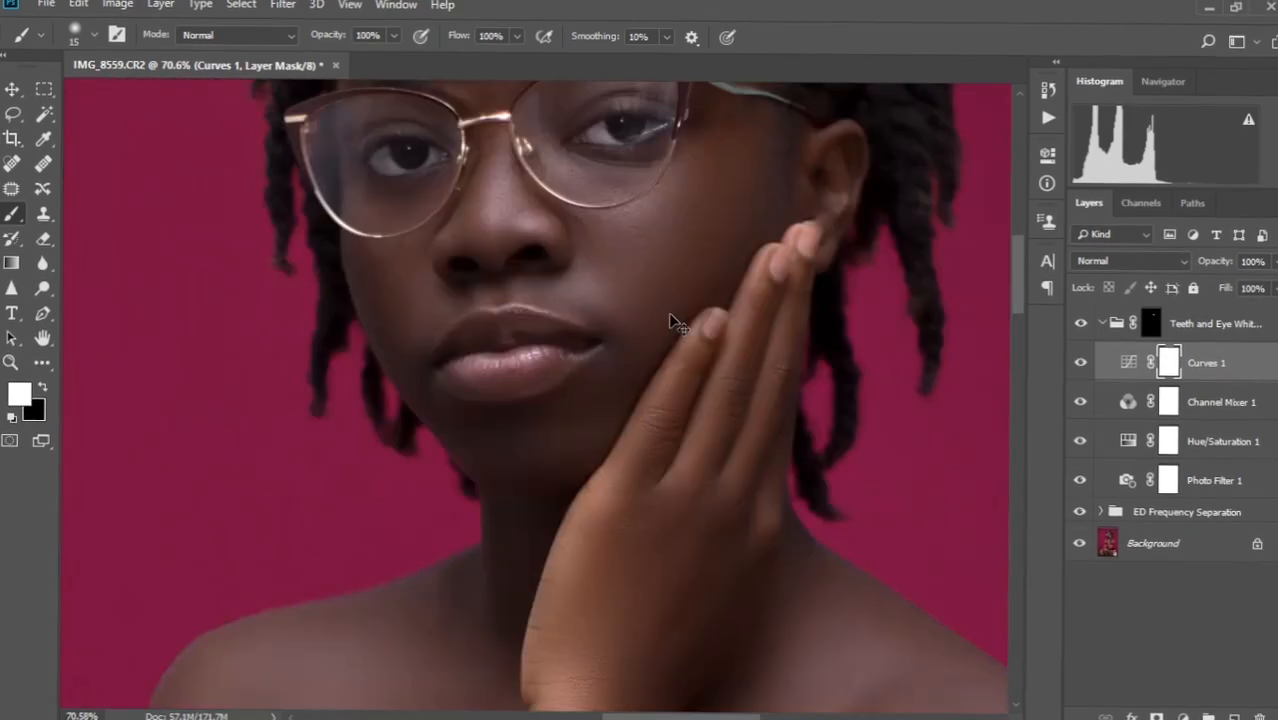
left_click_drag(548, 271, 612, 281)
left_click_drag(612, 283, 575, 340)
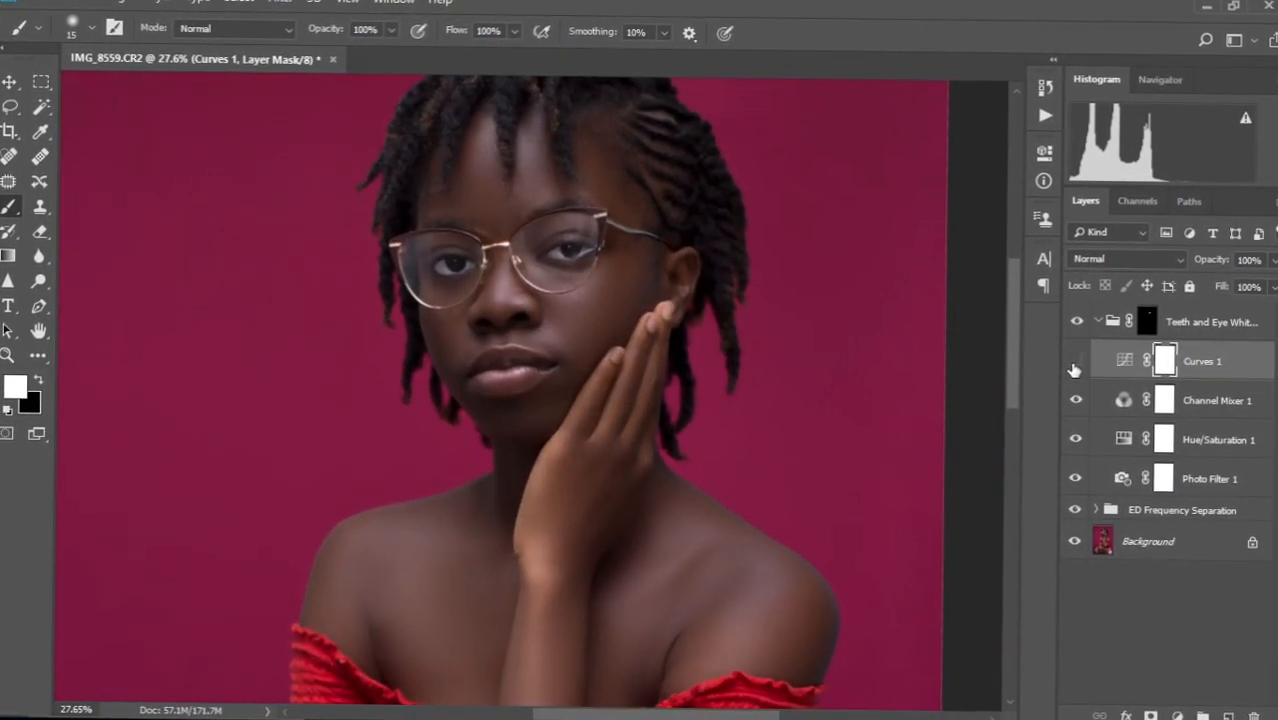
left_click(1074, 367)
left_click(1075, 360)
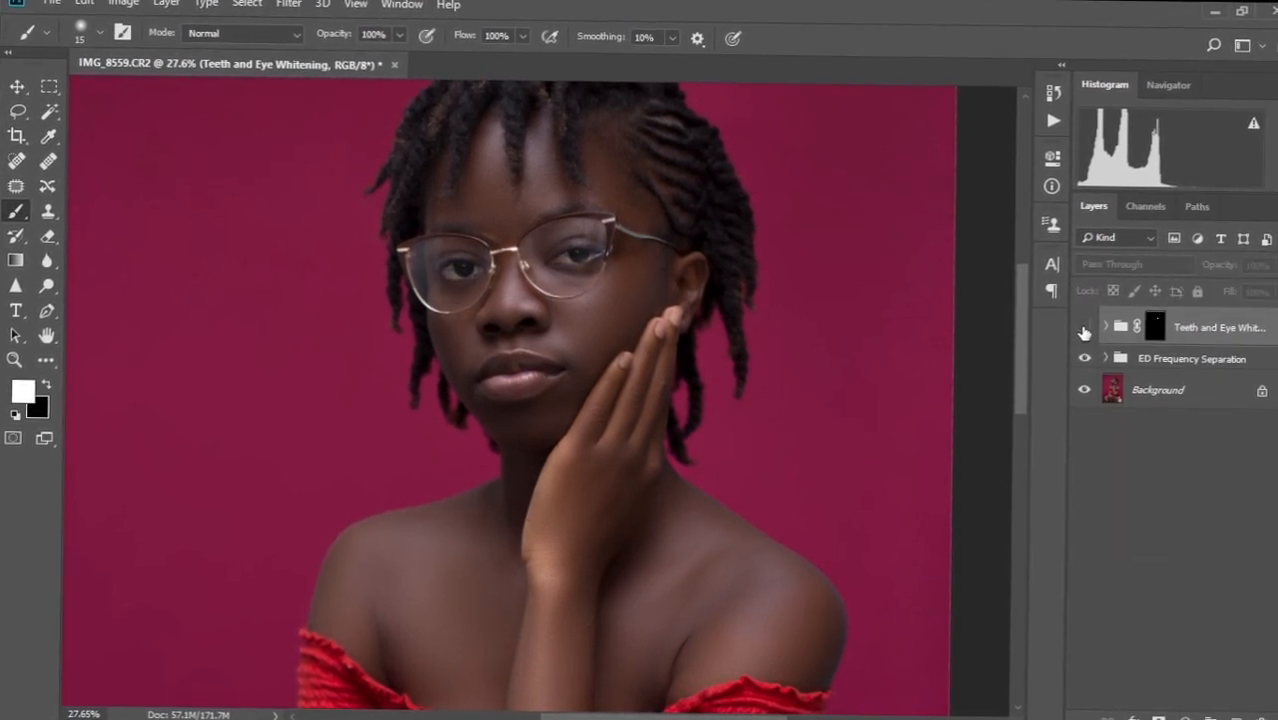
key("ctrl+0")
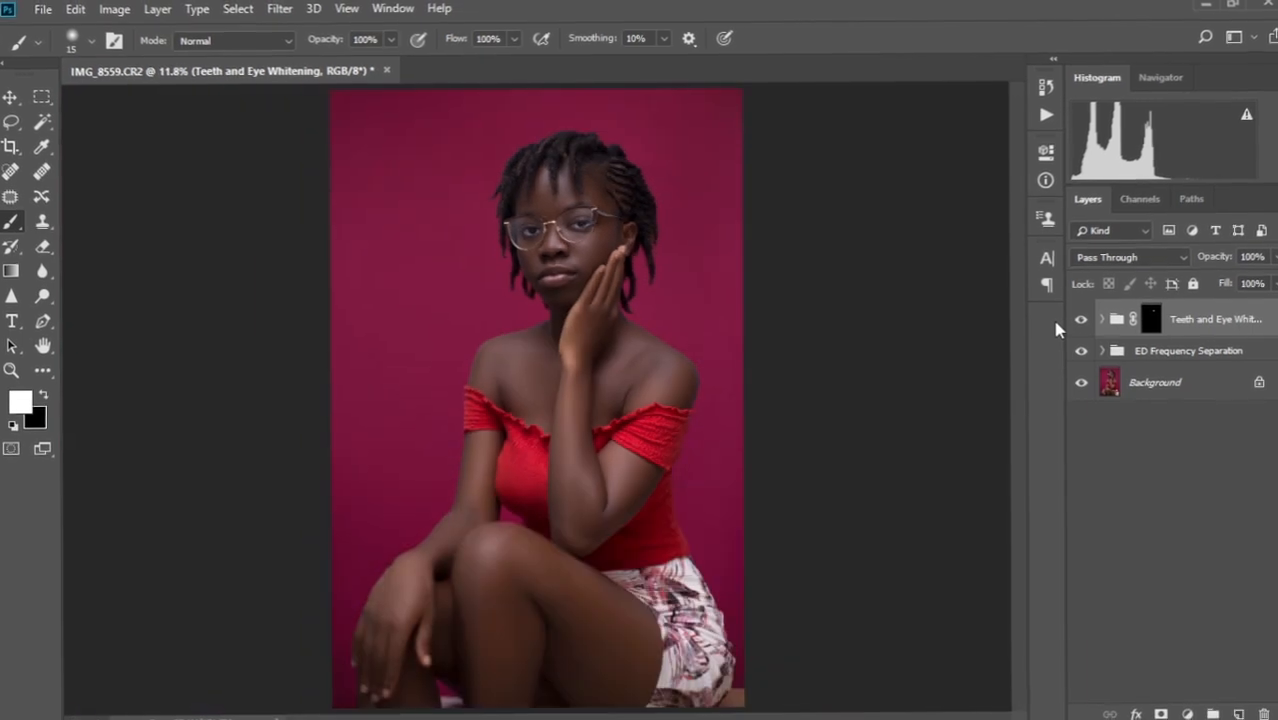
scroll(524, 381, "down", 3)
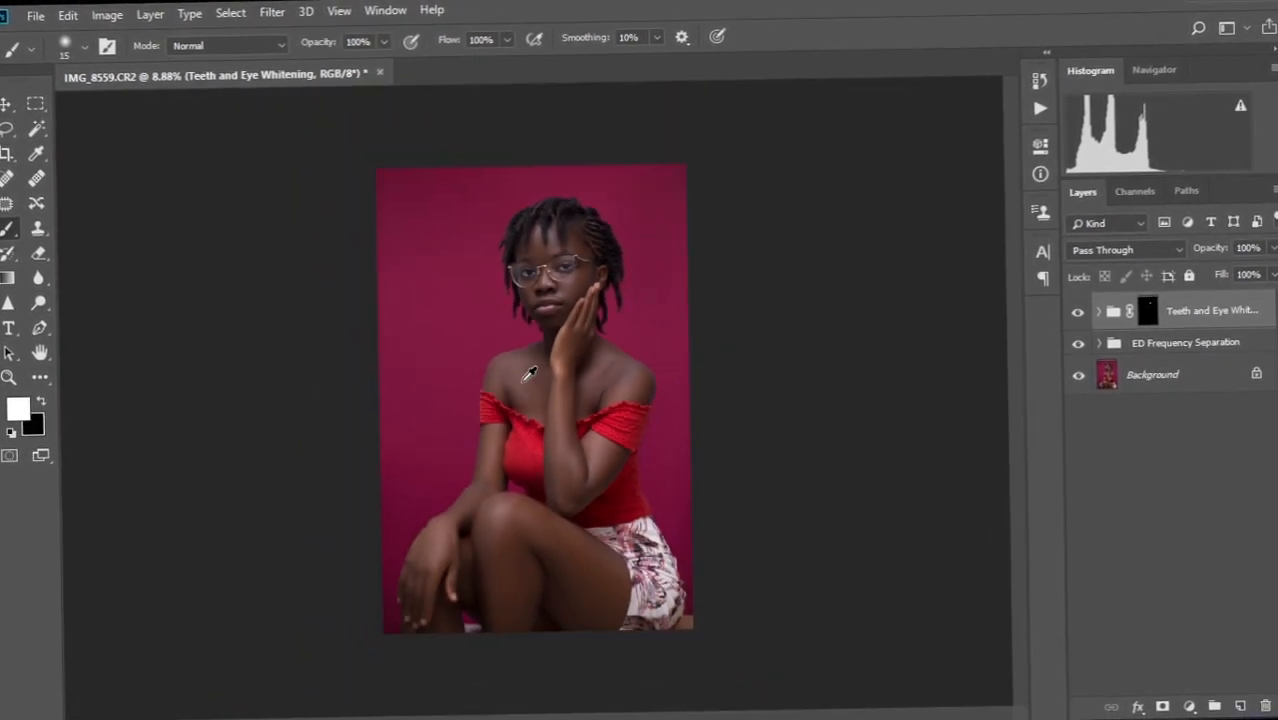
scroll(531, 372, "up", 1)
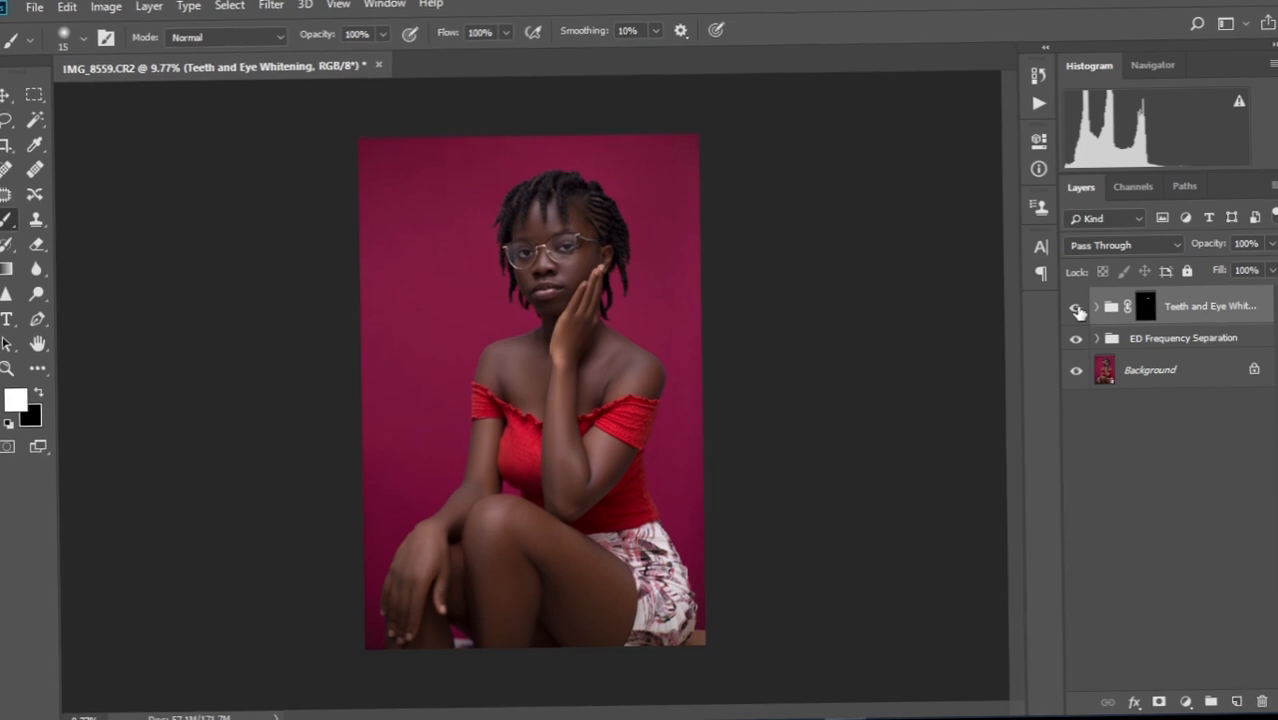
scroll(529, 313, "up", 5)
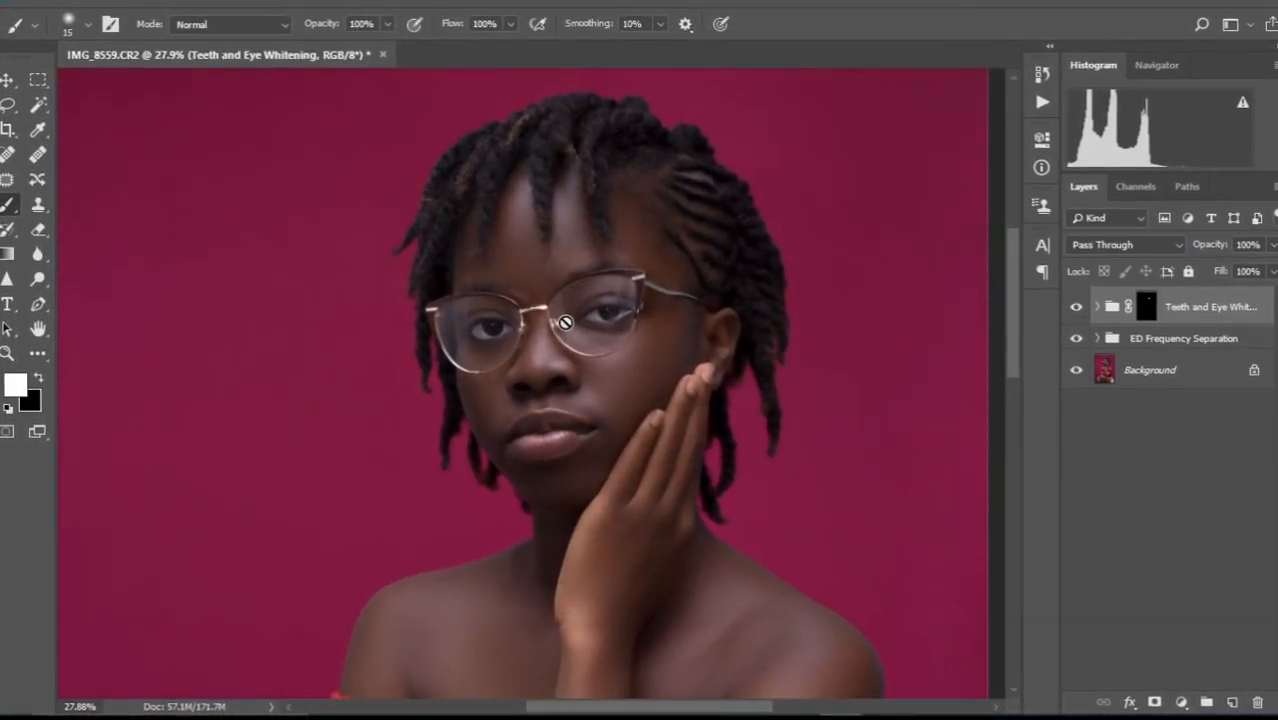
scroll(565, 322, "up", 3)
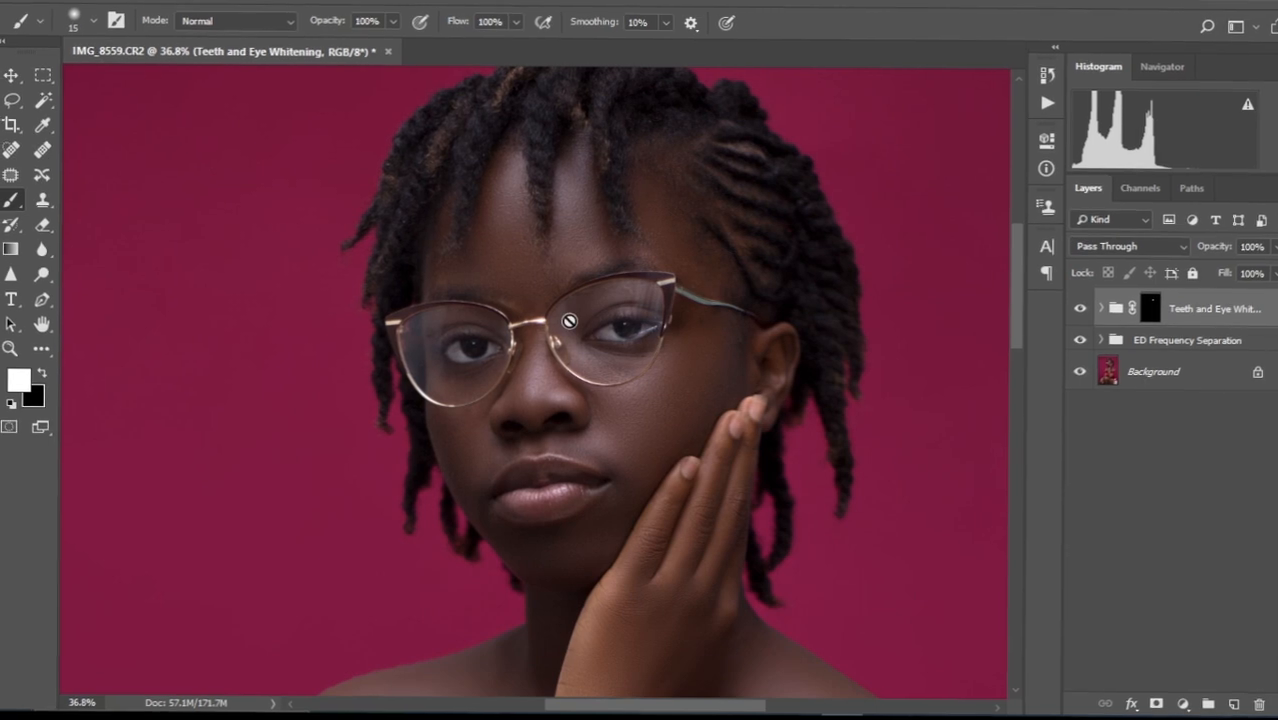
scroll(571, 320, "down", 5)
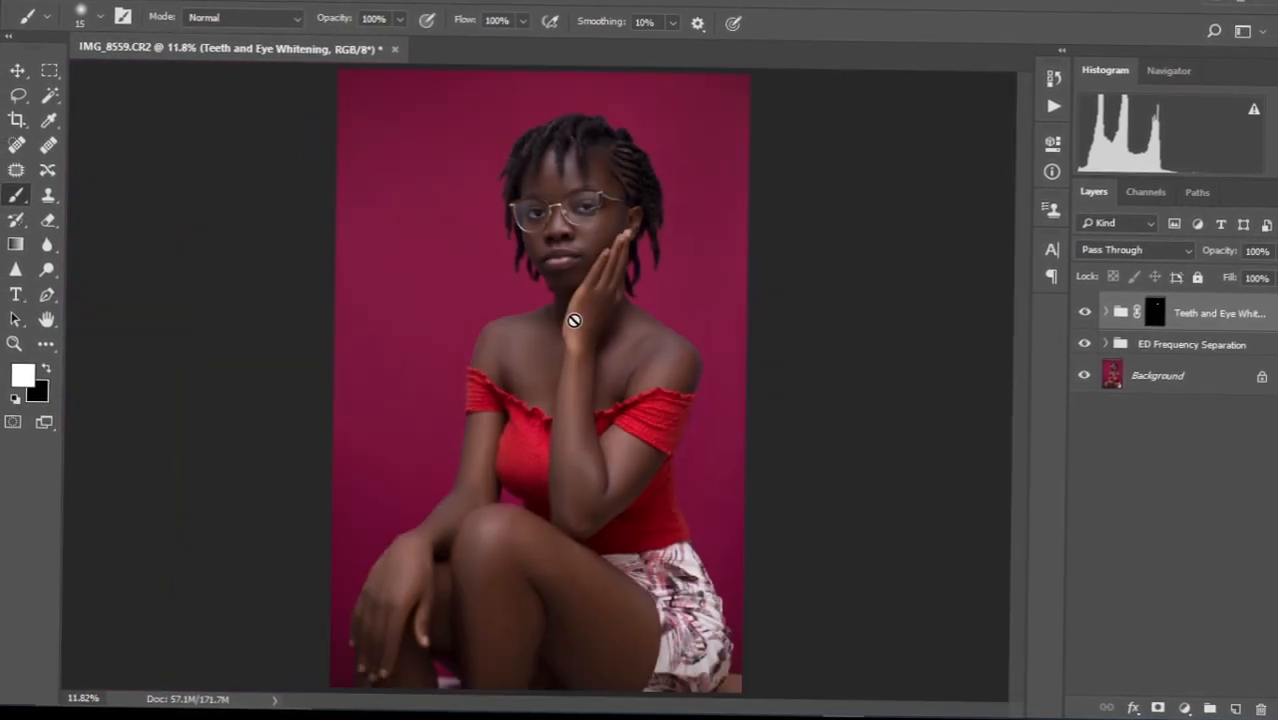
scroll(579, 314, "down", 1)
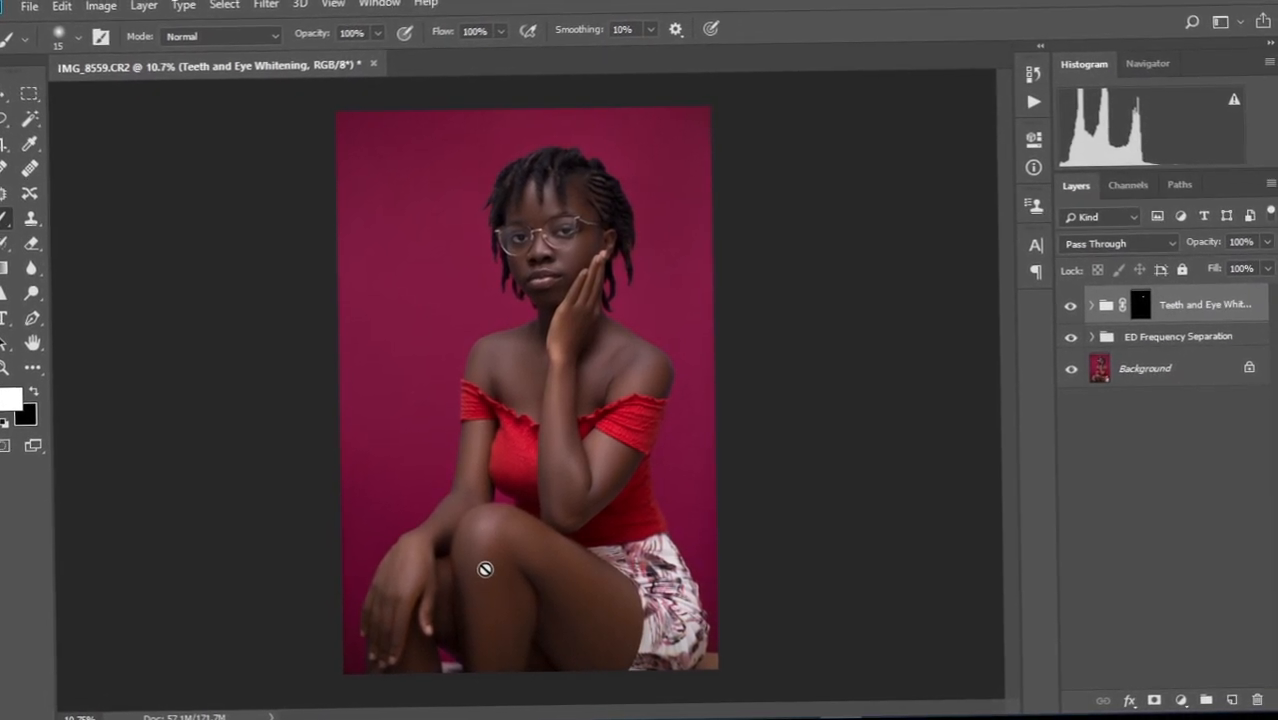
Run the dodge-and-burn action from the Actions panel to create the ED D&B group.
left_click(1032, 106)
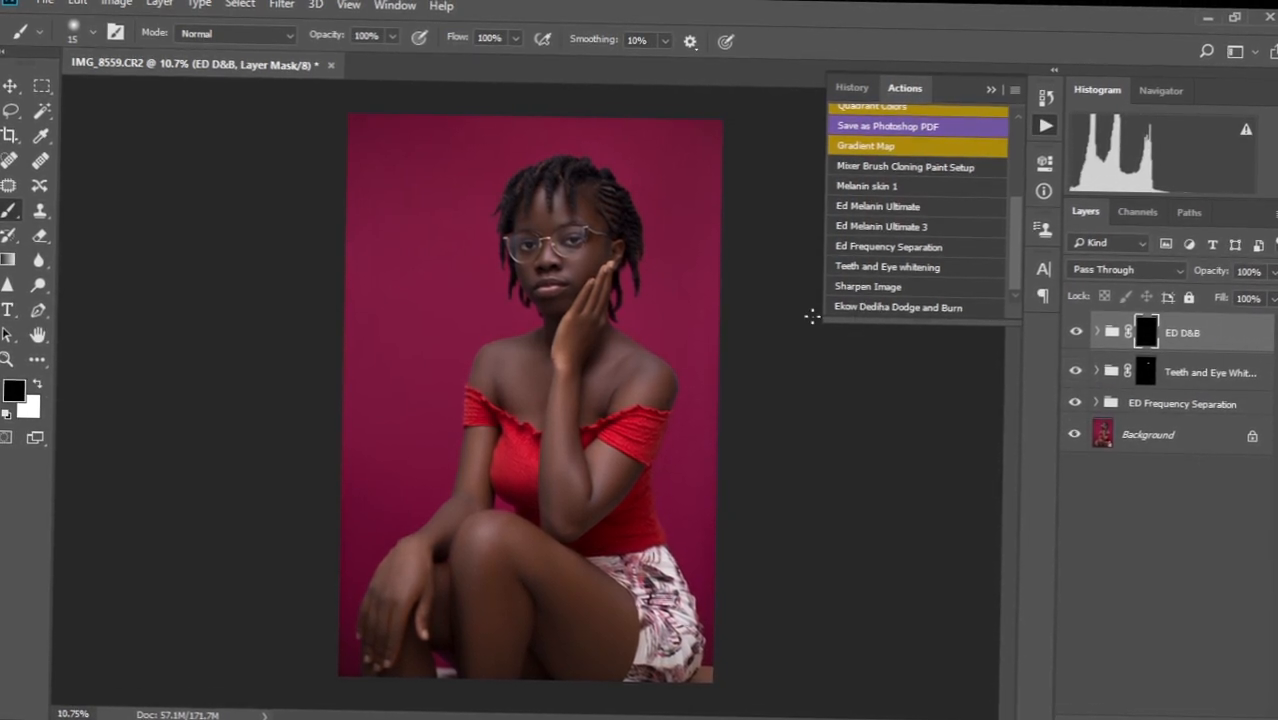
left_click(993, 88)
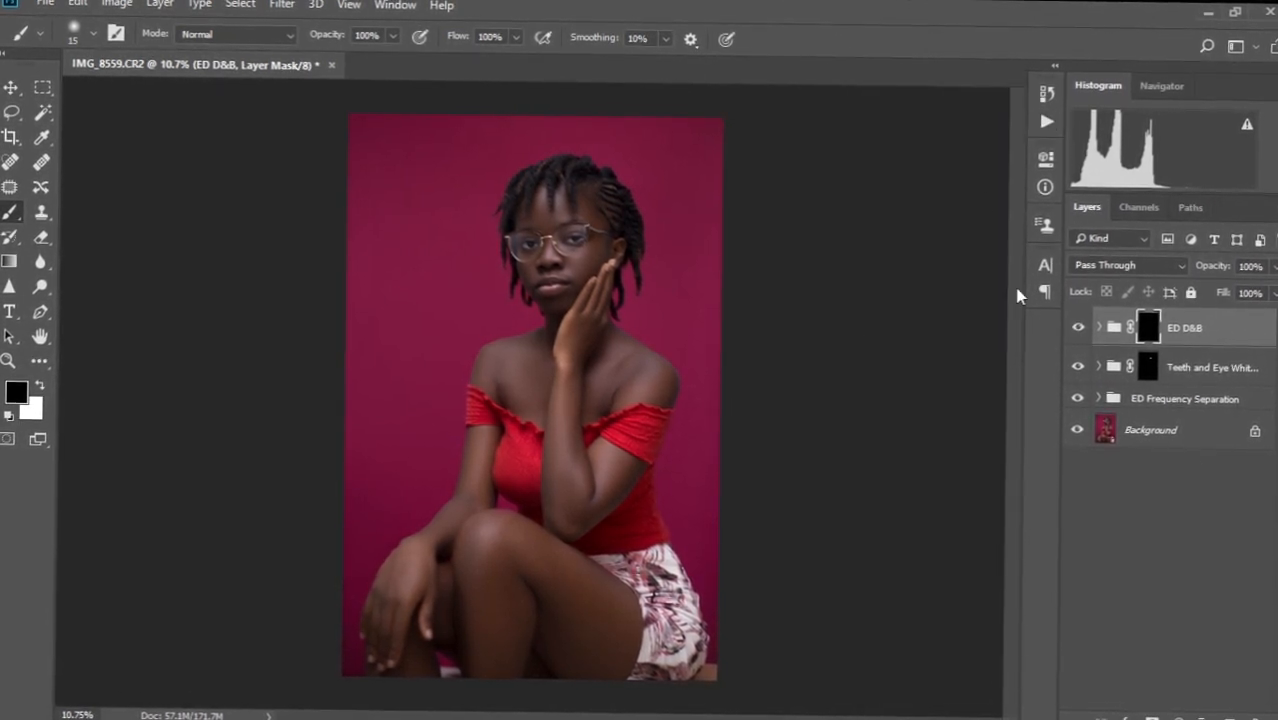
scroll(563, 234, "up", 16)
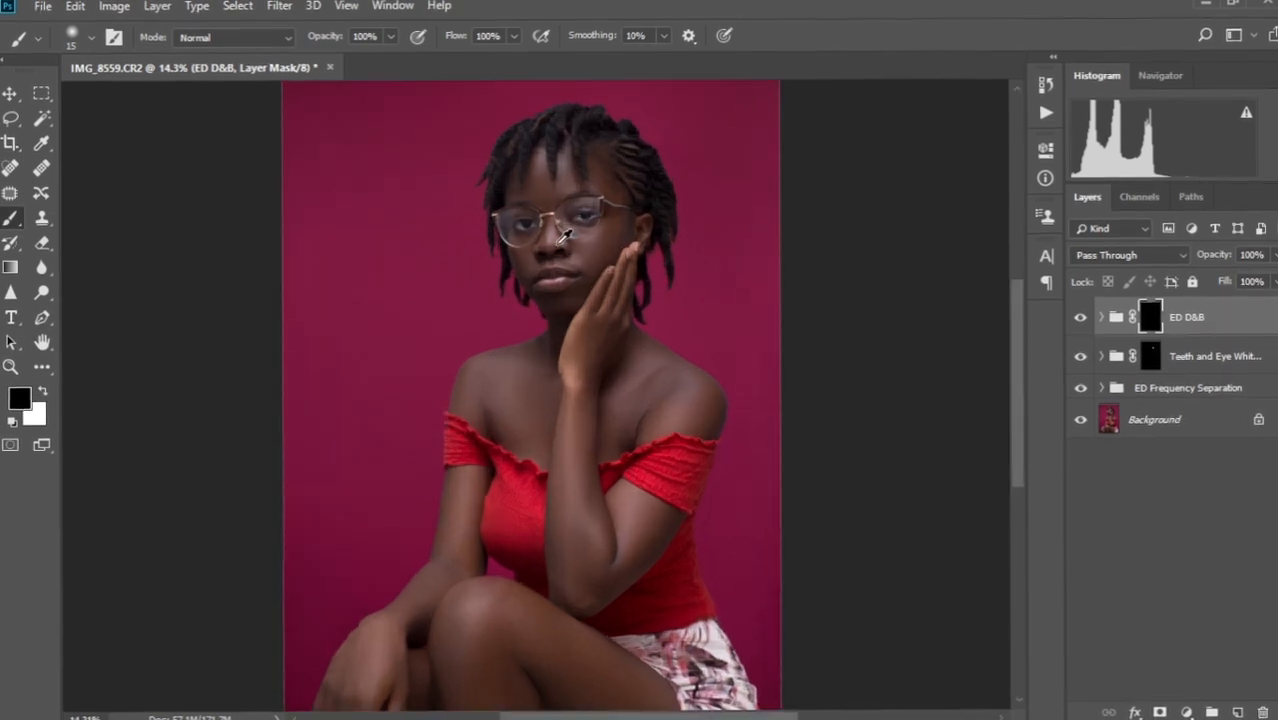
scroll(578, 250, "up", 8)
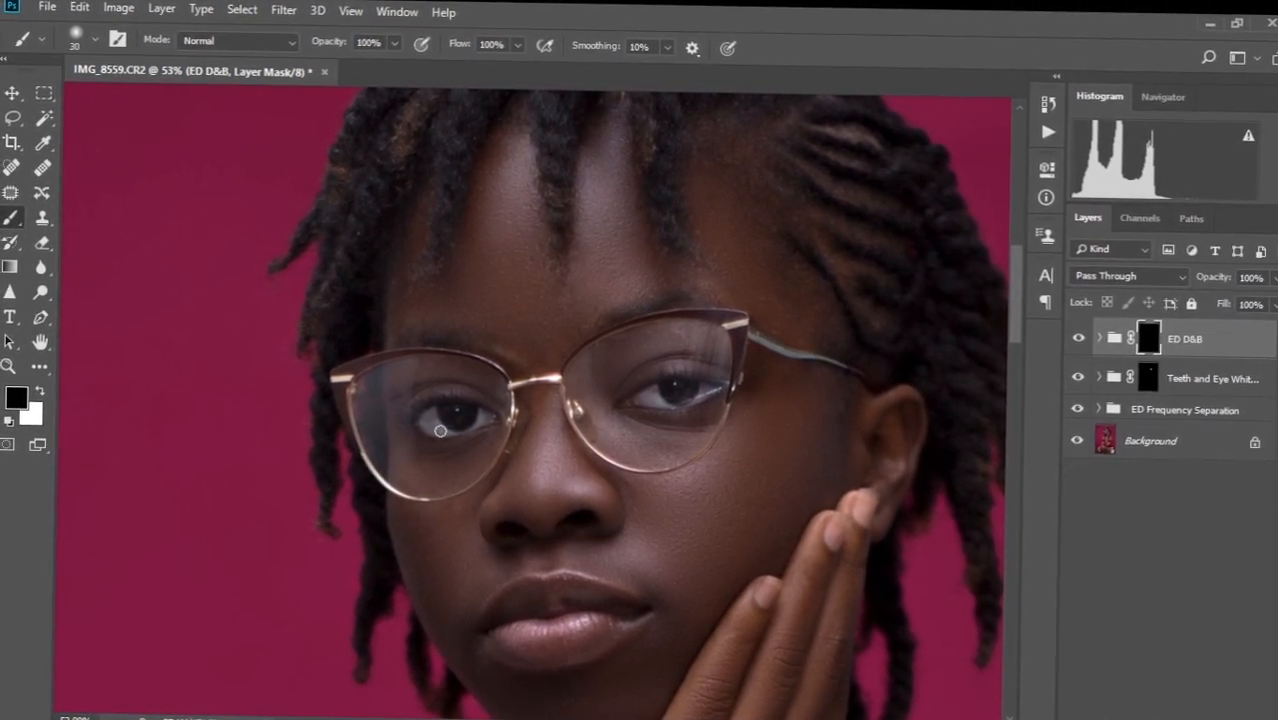
Set the brush to 400 px with 0% hardness and white as the foreground colour.
key("bracketright")
key("bracketright")
key("bracketright")
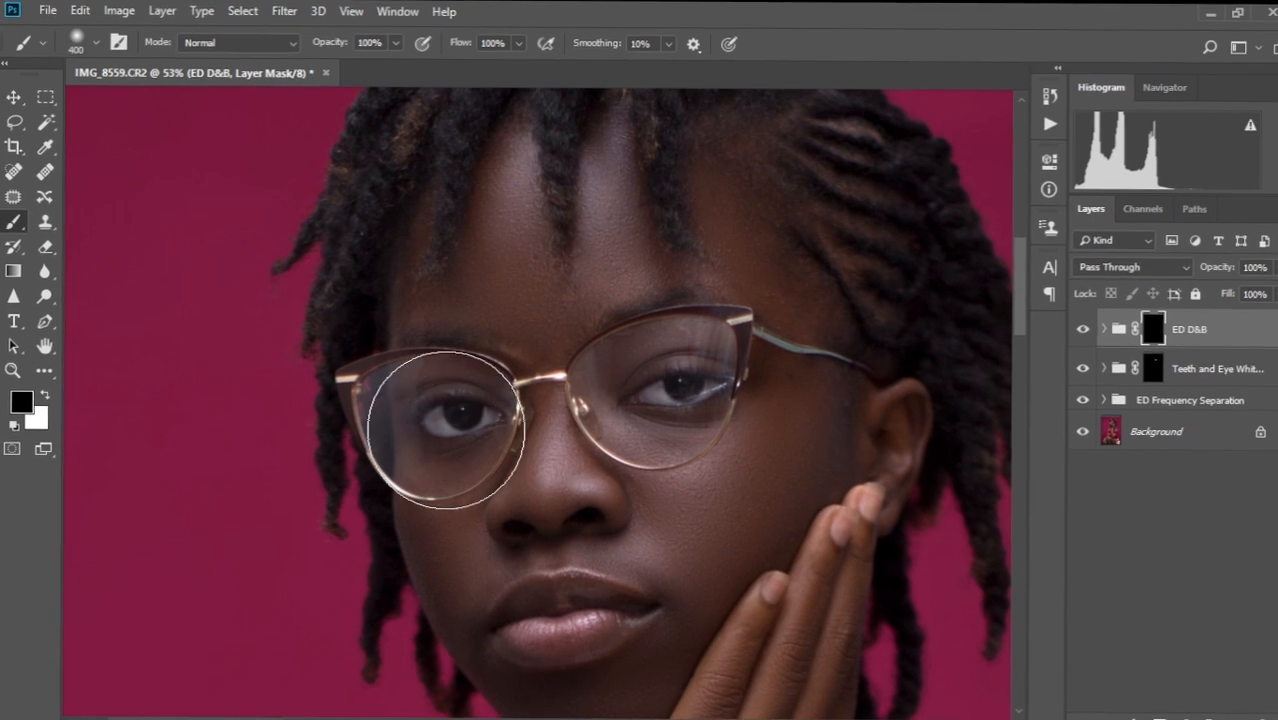
left_click(90, 48)
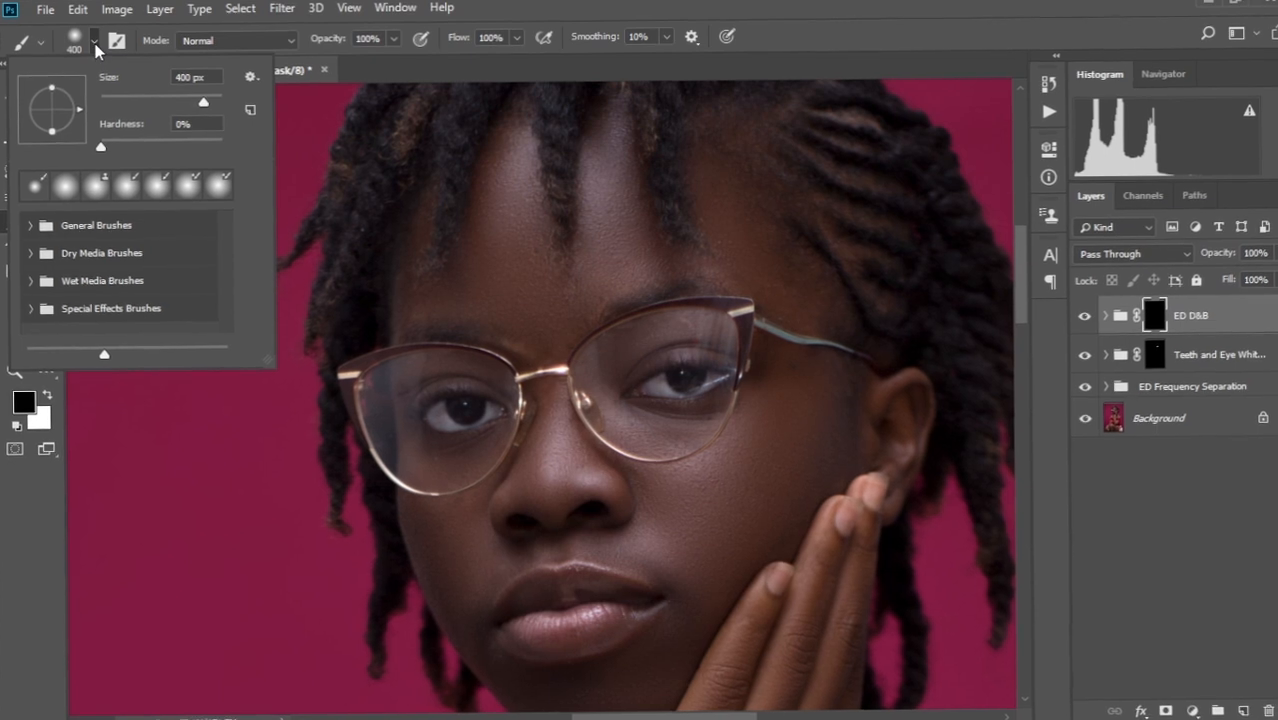
left_click(95, 47)
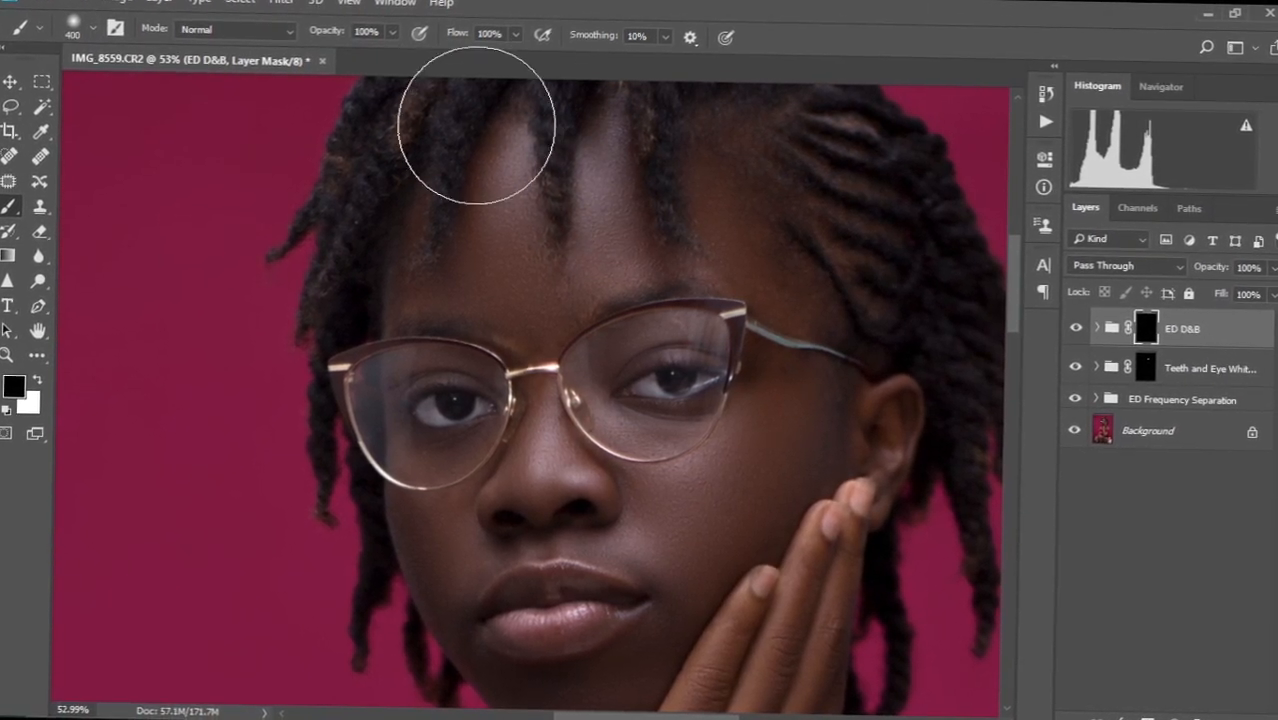
scroll(555, 315, "down", 3)
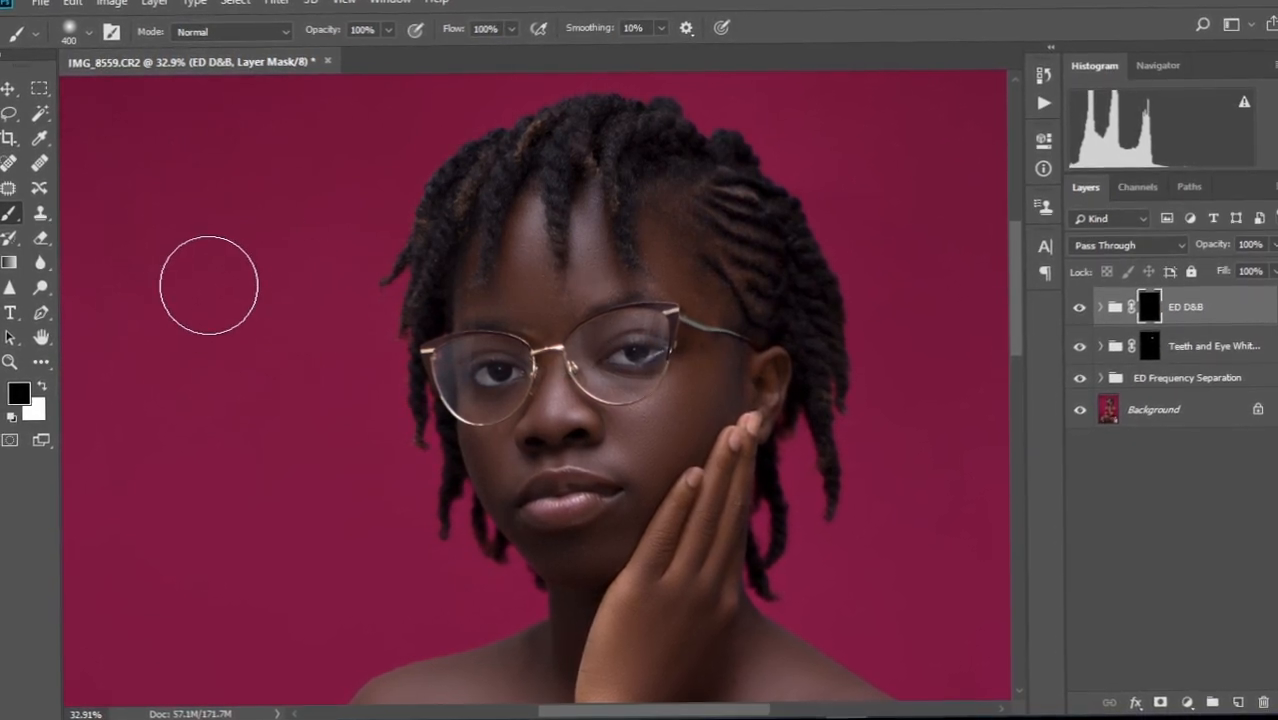
key("x")
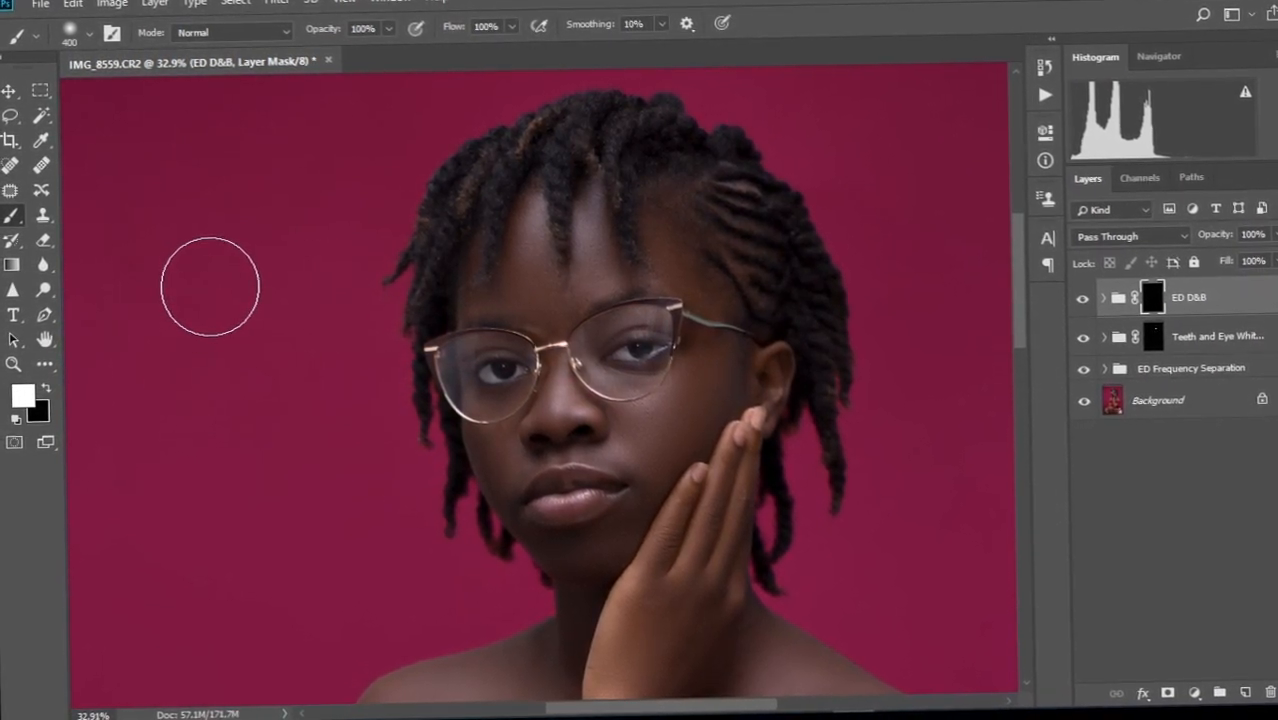
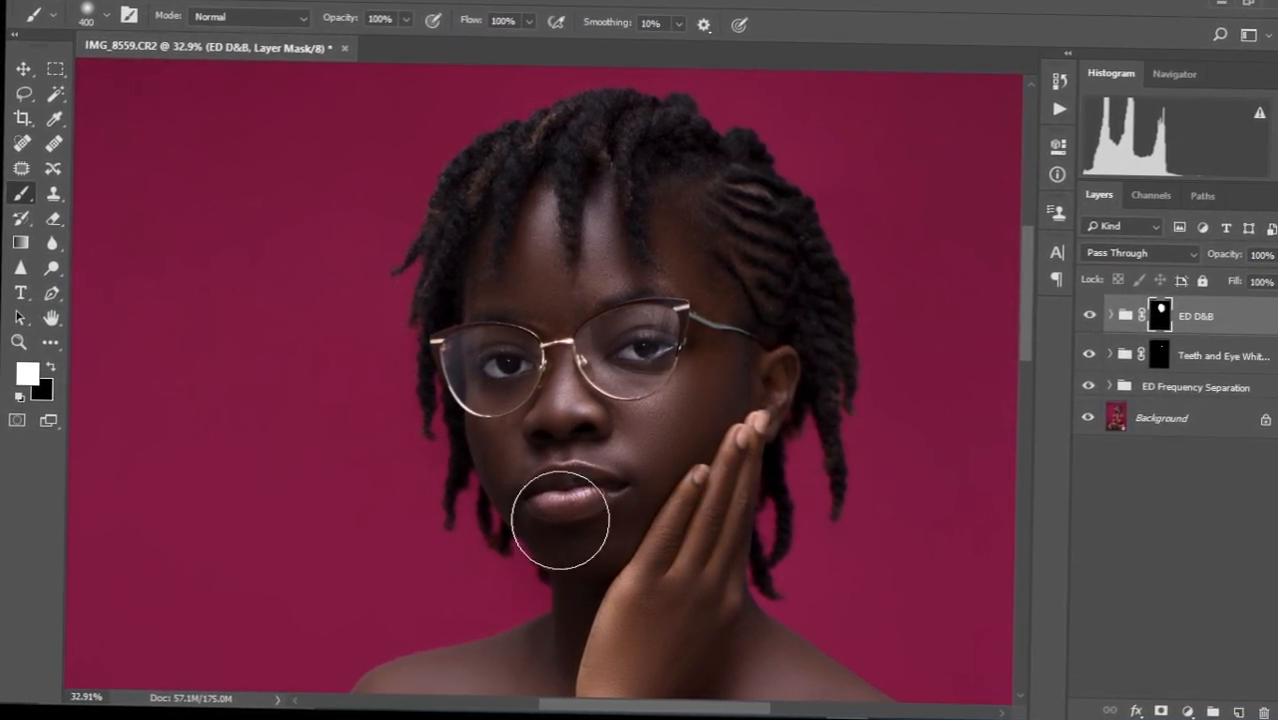
Bring the hand and lower face into view and hide the ED D&B group to compare.
scroll(618, 488, "up", 5)
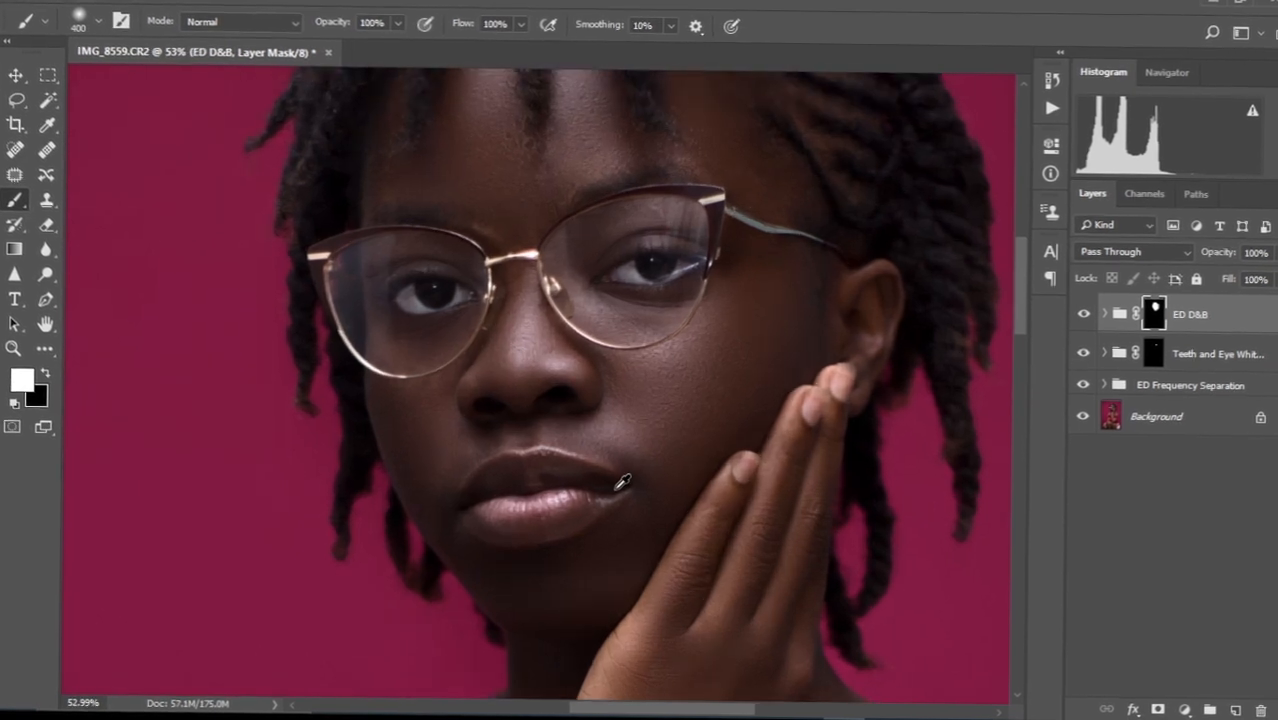
scroll(617, 489, "down", 2)
scroll(614, 490, "up", 1)
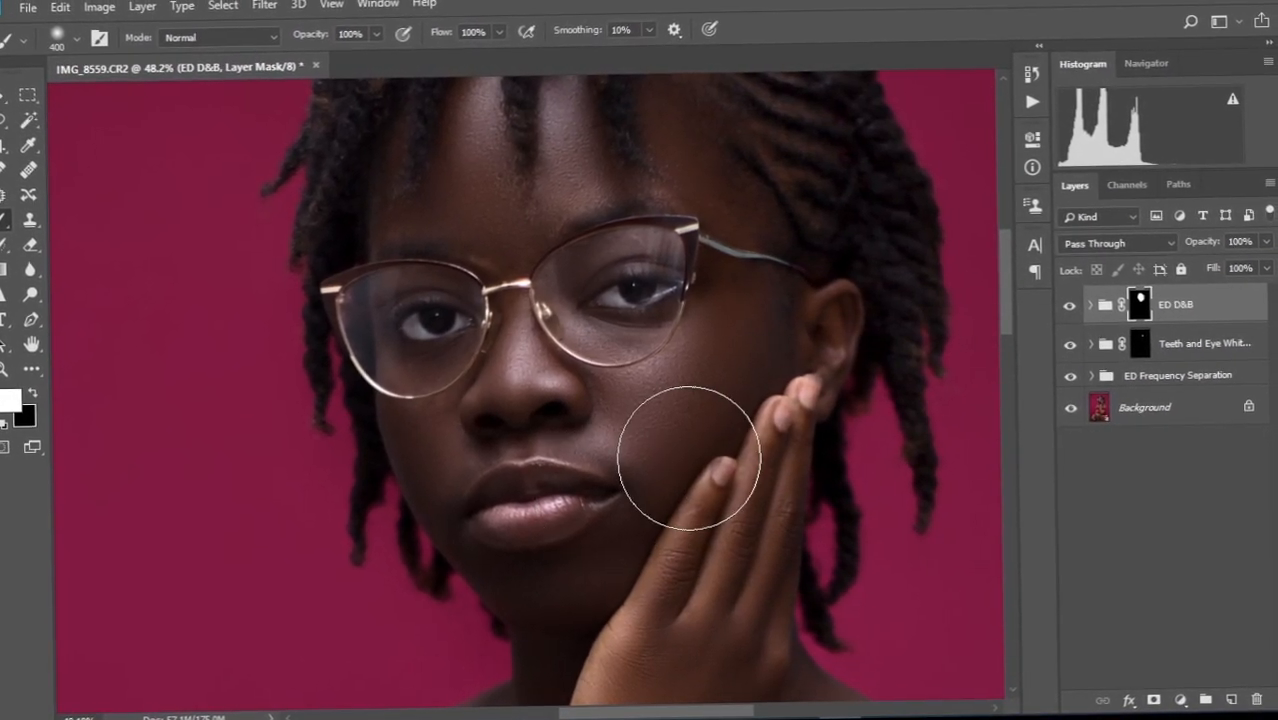
left_click_drag(651, 545, 650, 379)
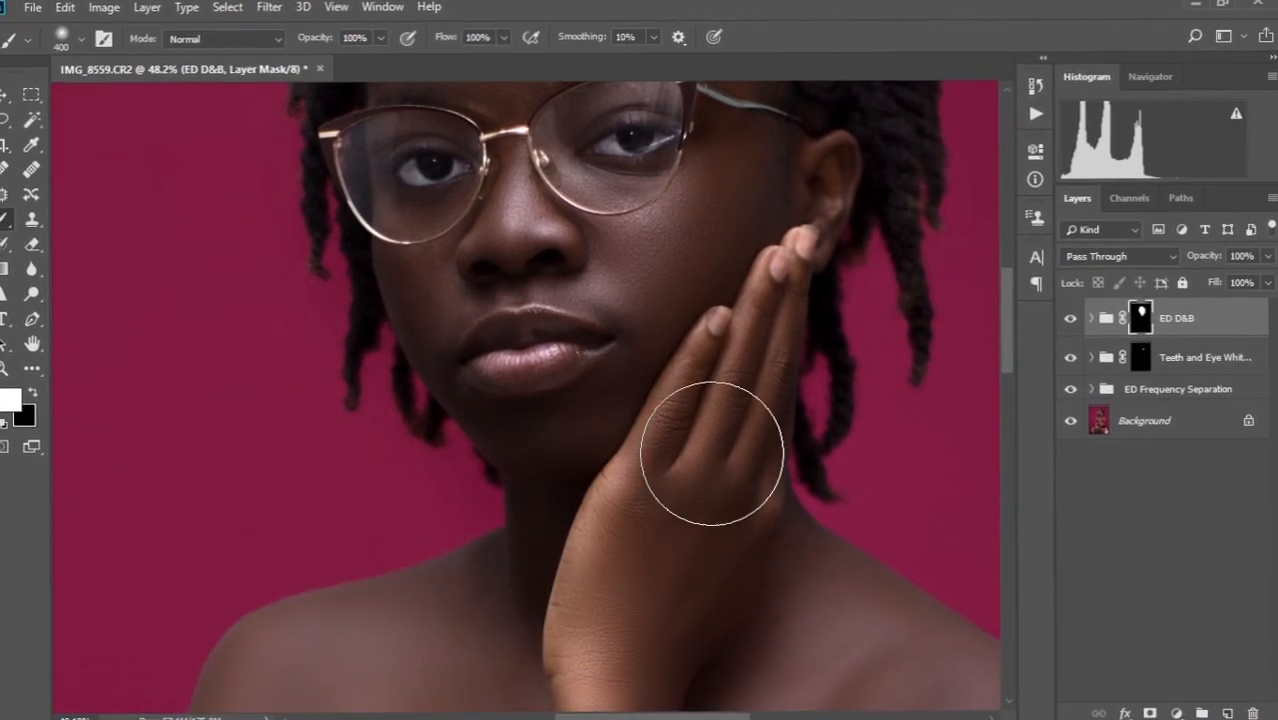
scroll(612, 435, "down", 2)
scroll(620, 432, "down", 4)
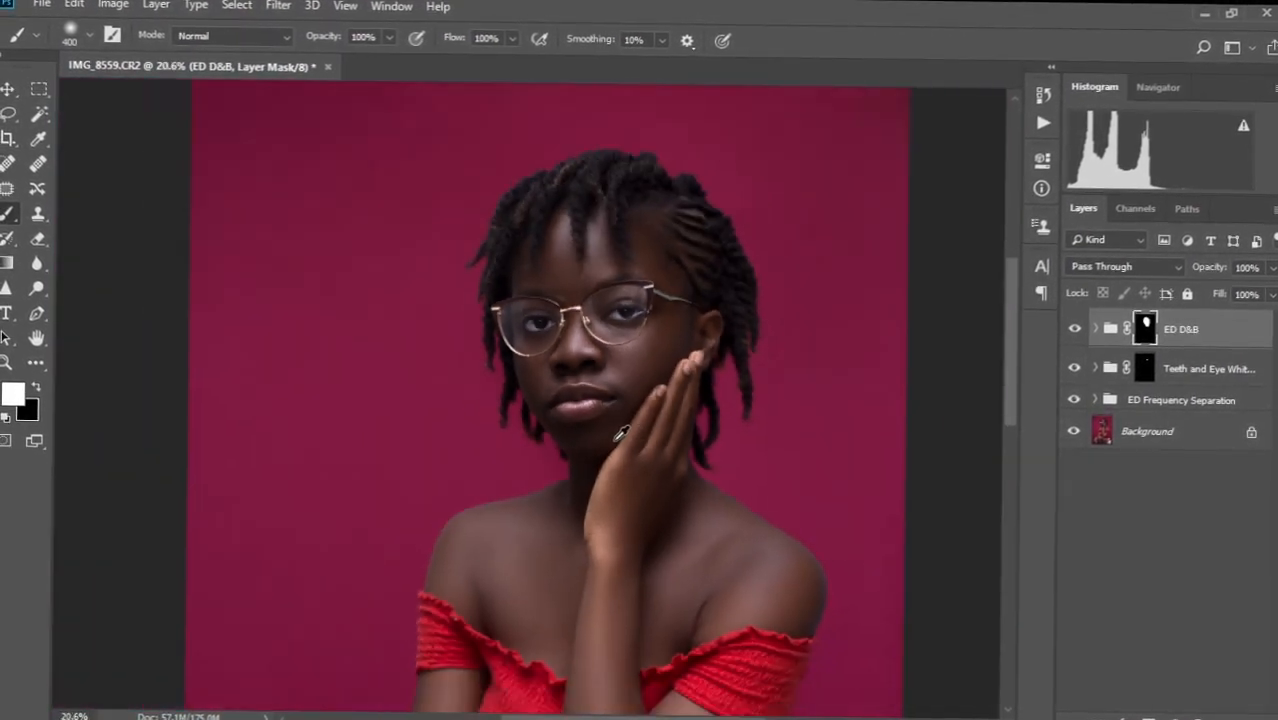
scroll(618, 442, "up", 3)
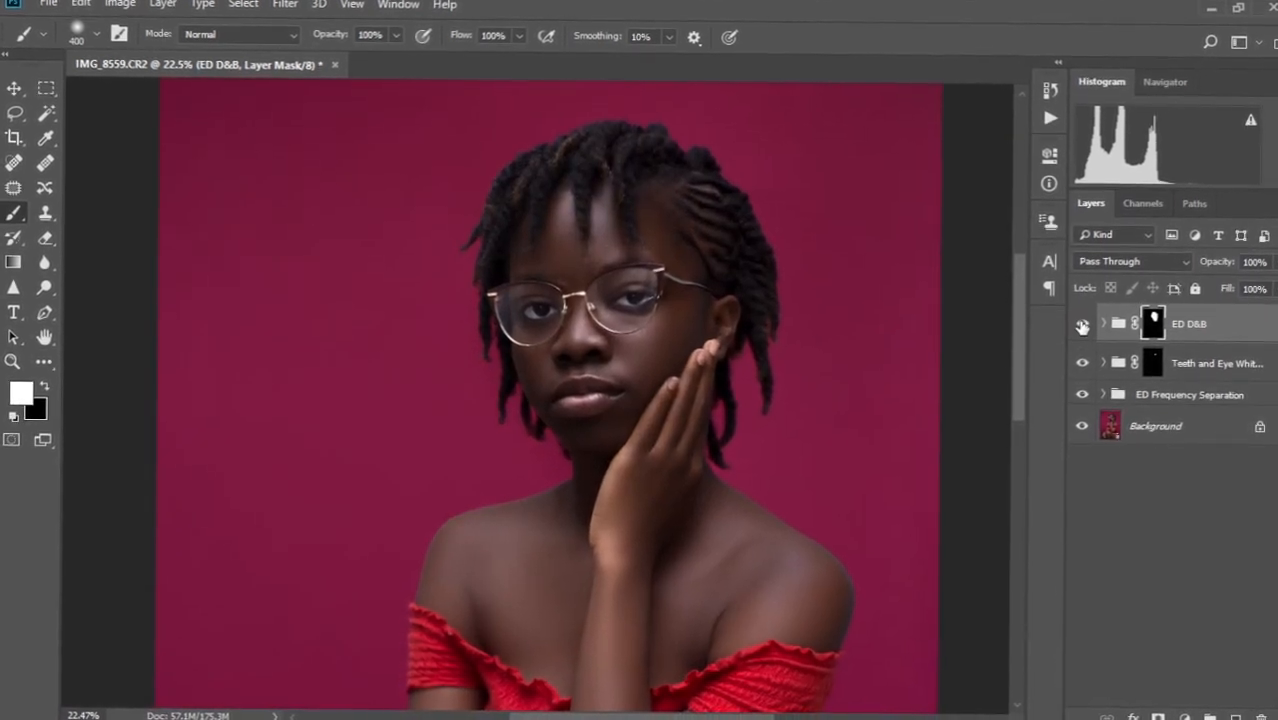
left_click(1081, 326)
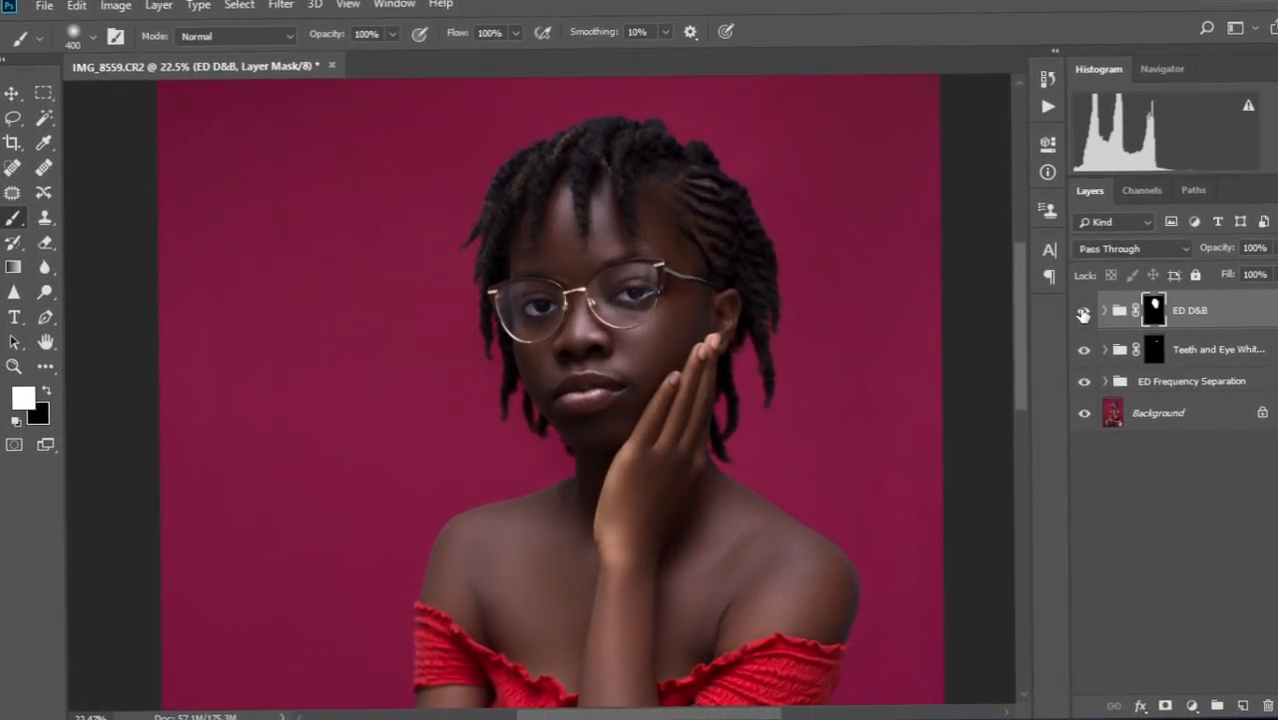
scroll(600, 465, "down", 2)
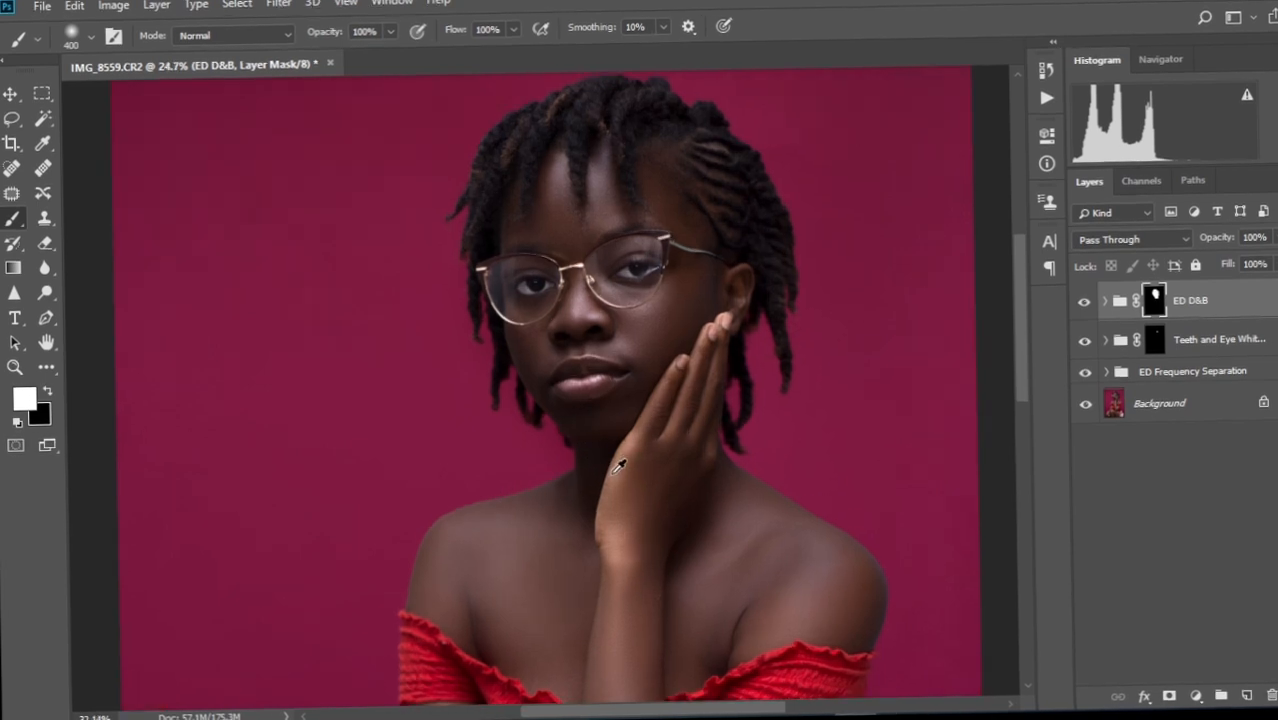
scroll(620, 460, "up", 2)
scroll(617, 465, "down", 3)
scroll(617, 467, "down", 2)
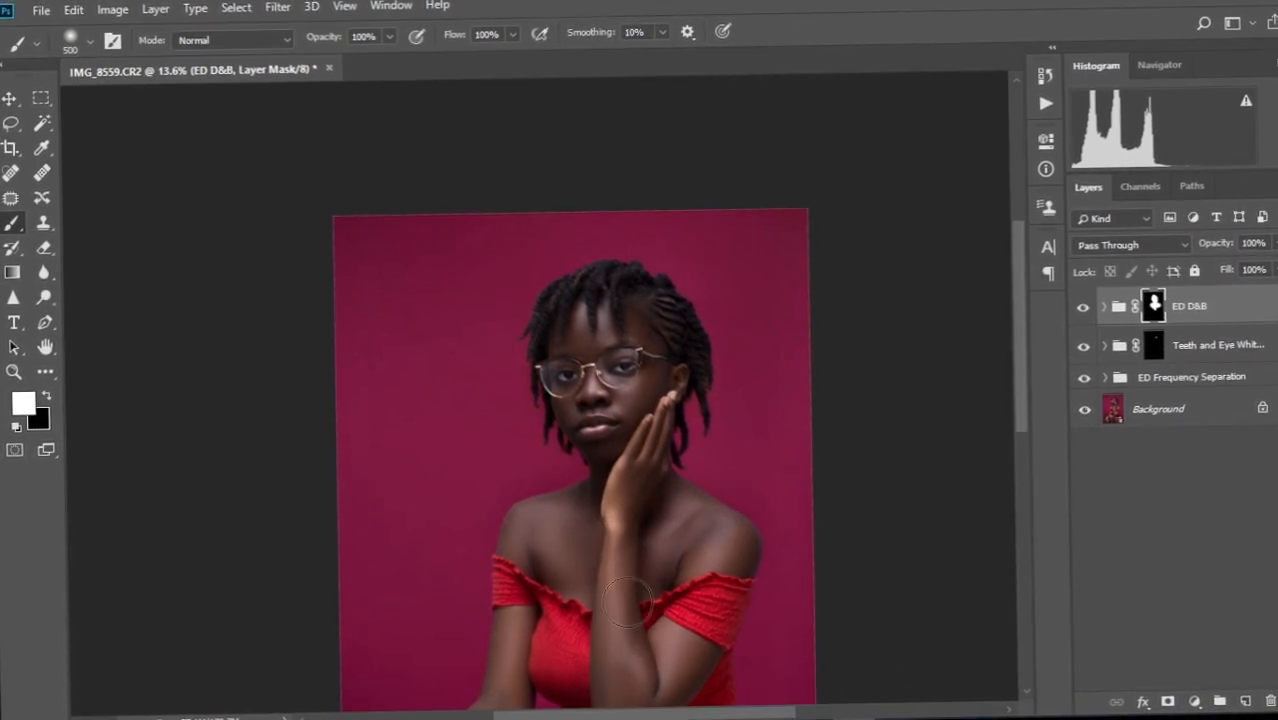
scroll(625, 608, "down", 5)
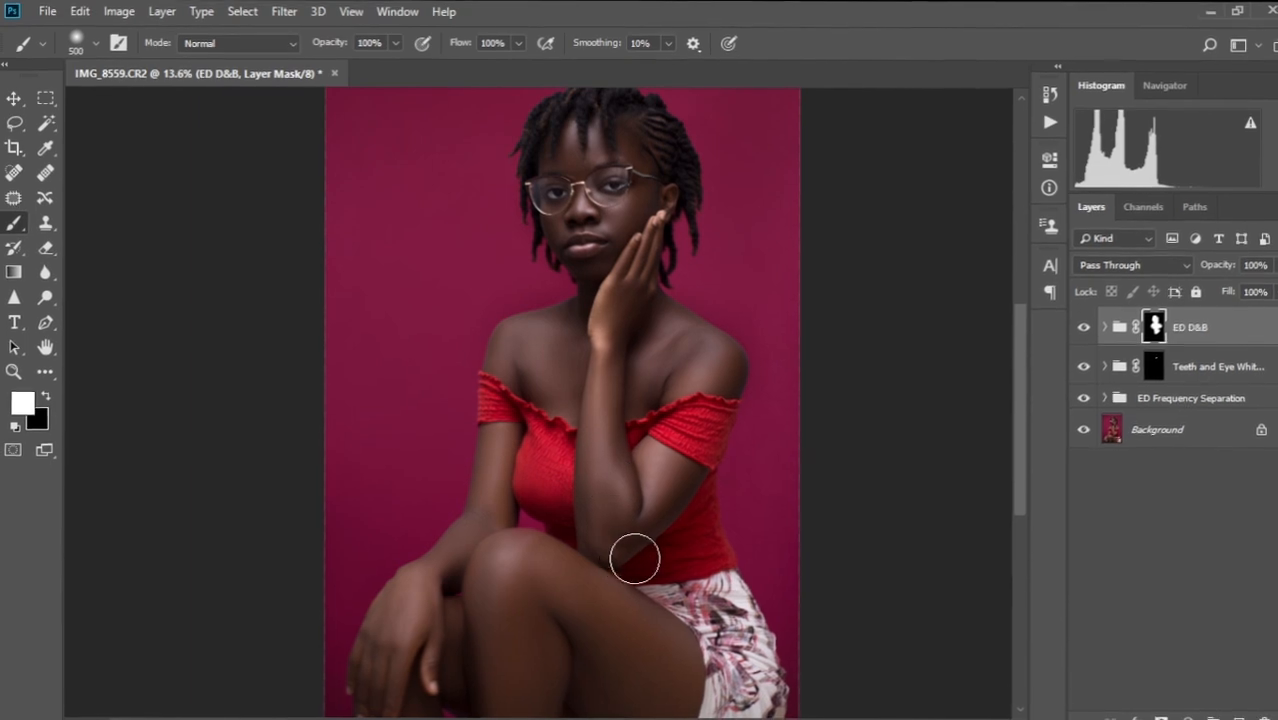
Paint the ED D&B mask white over the body, hand and fingers, then fit and toggle the group.
key("bracketright")
key("bracketright")
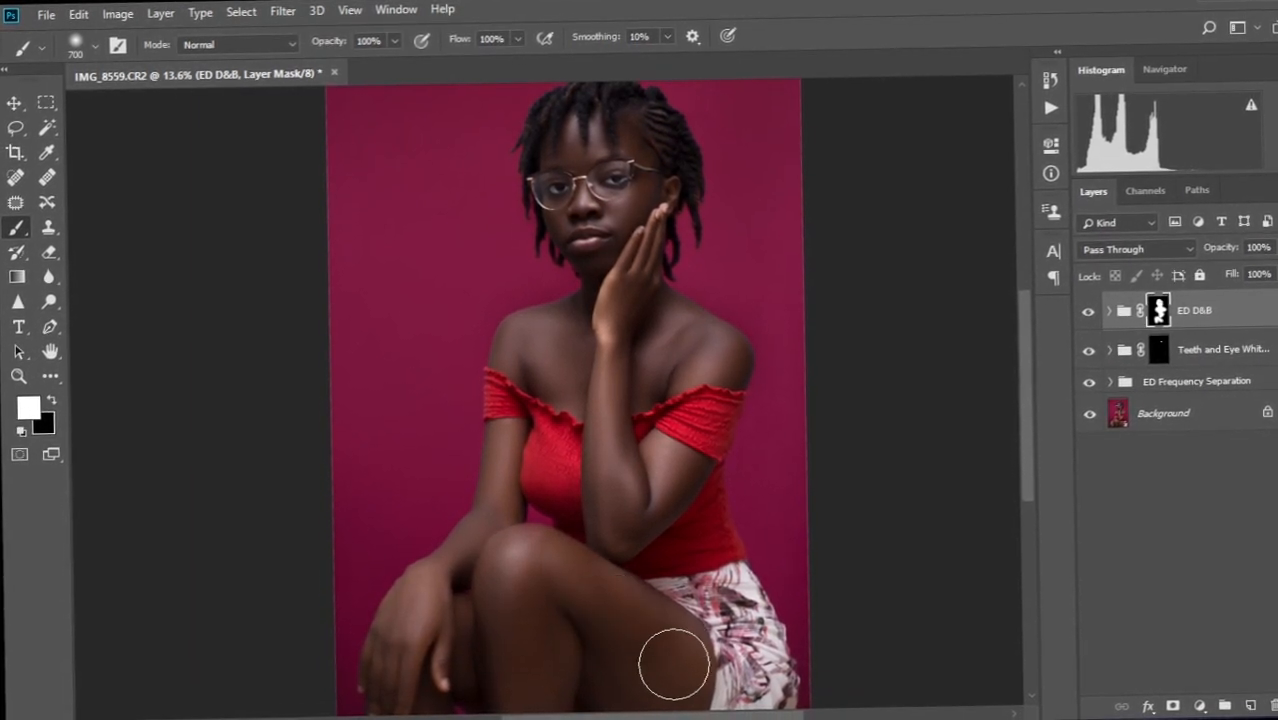
scroll(674, 665, "down", 3)
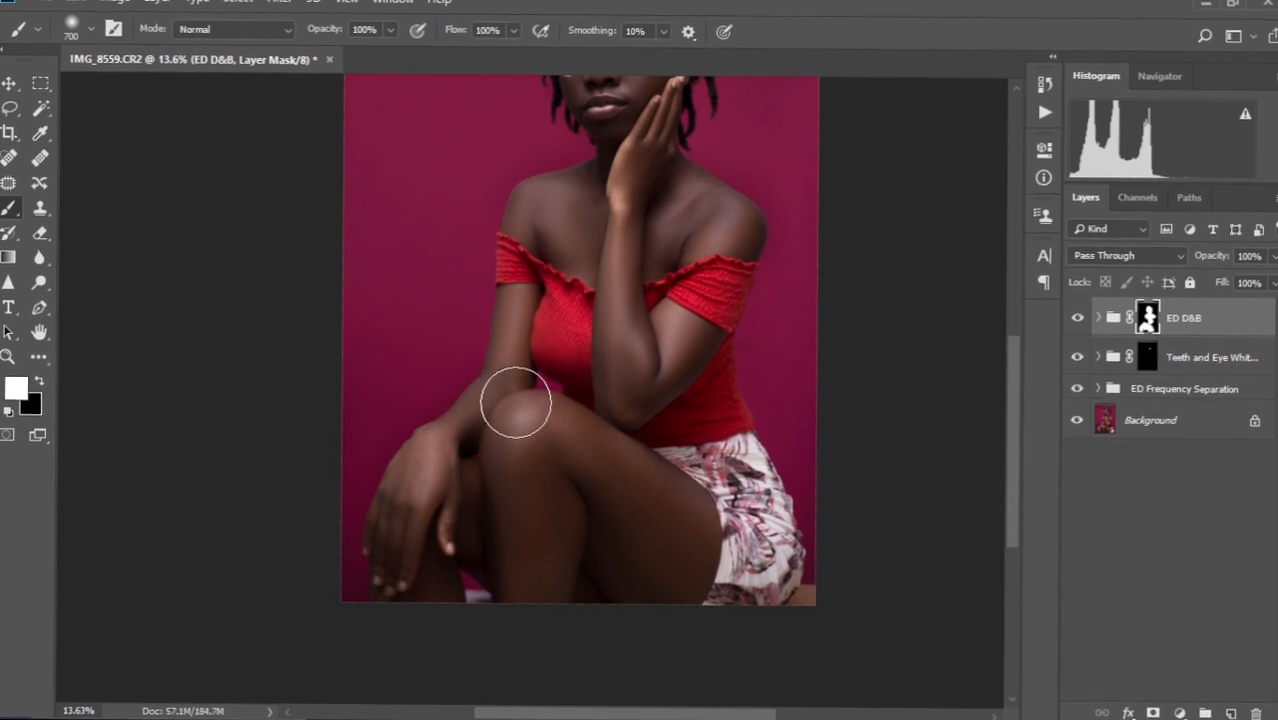
key("bracketleft")
key("bracketleft")
key("bracketleft")
key("bracketleft")
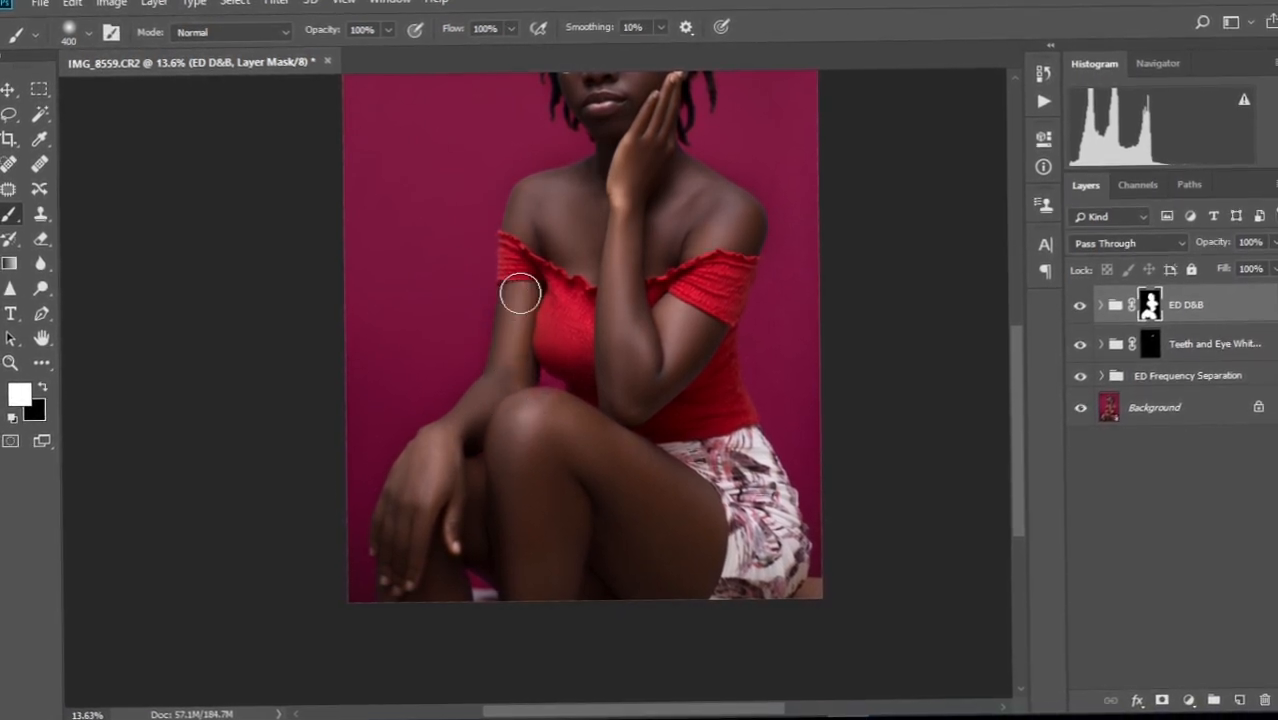
mouse_move(445, 445)
left_mouse_down()
mouse_move(408, 525)
mouse_move(407, 571)
mouse_move(442, 574)
mouse_move(440, 523)
left_mouse_up()
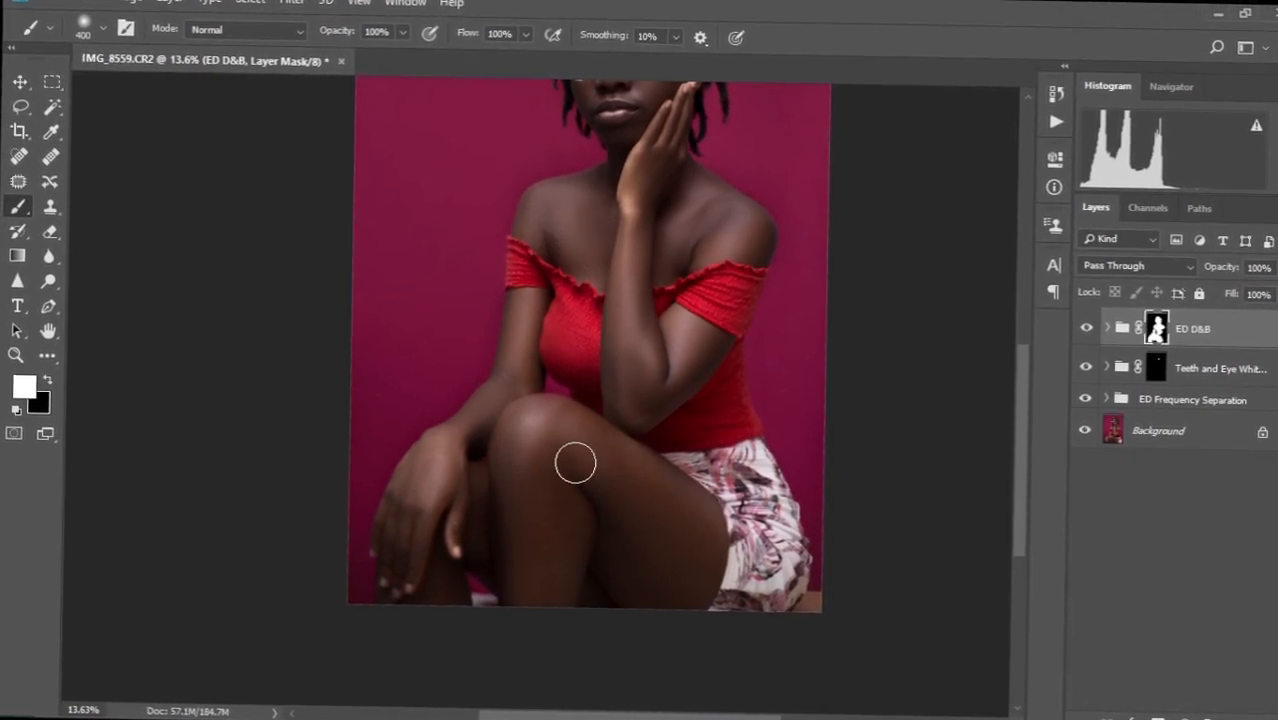
key("ctrl+0")
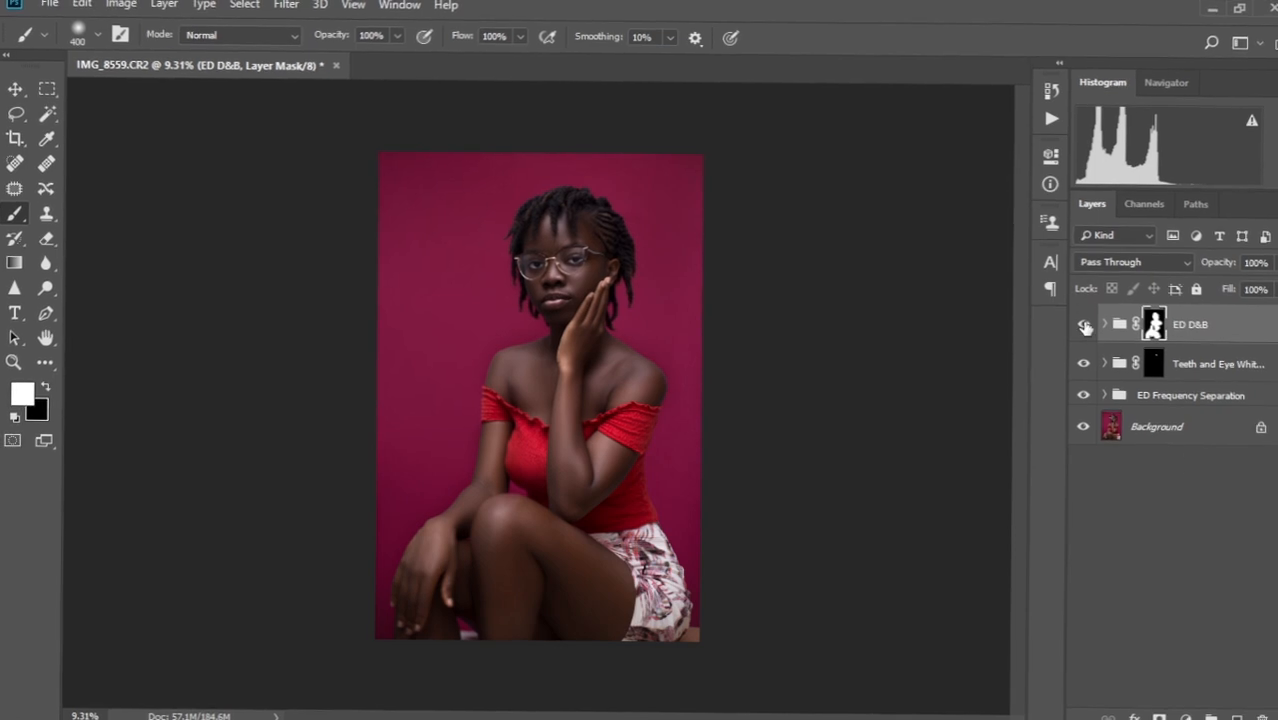
left_click(1085, 326)
left_click(1085, 326)
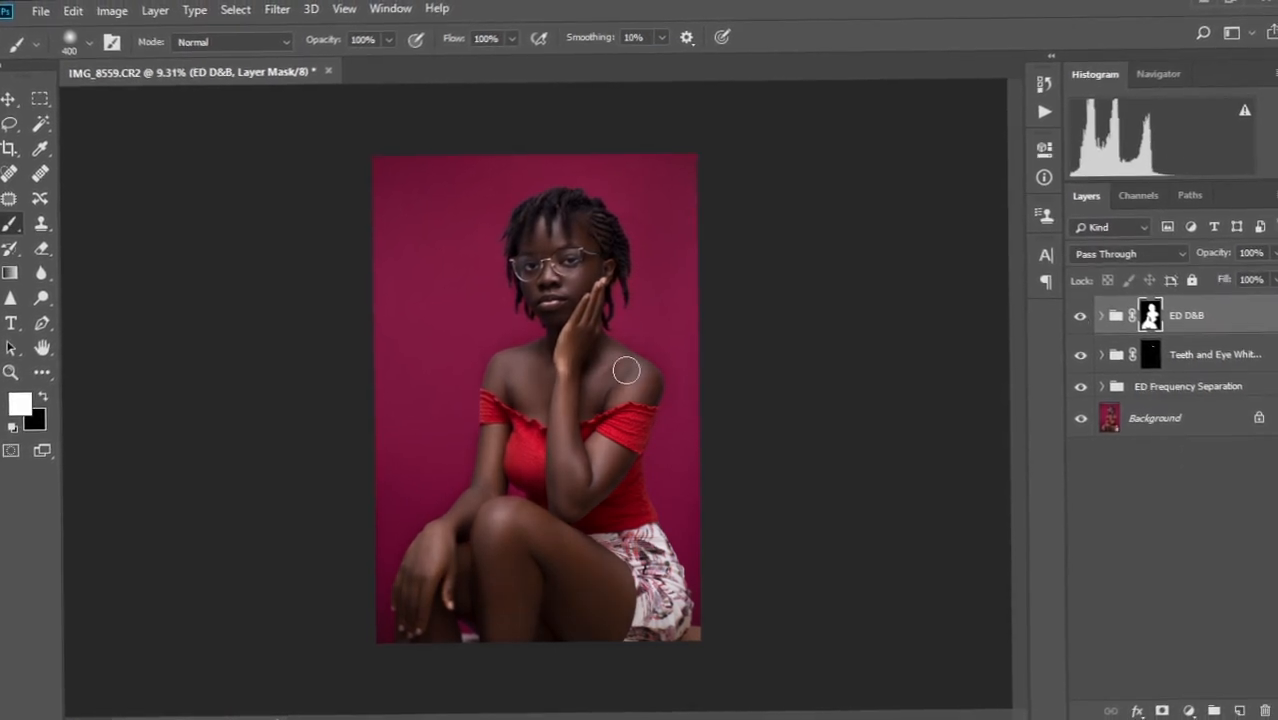
scroll(479, 342, "up", 5)
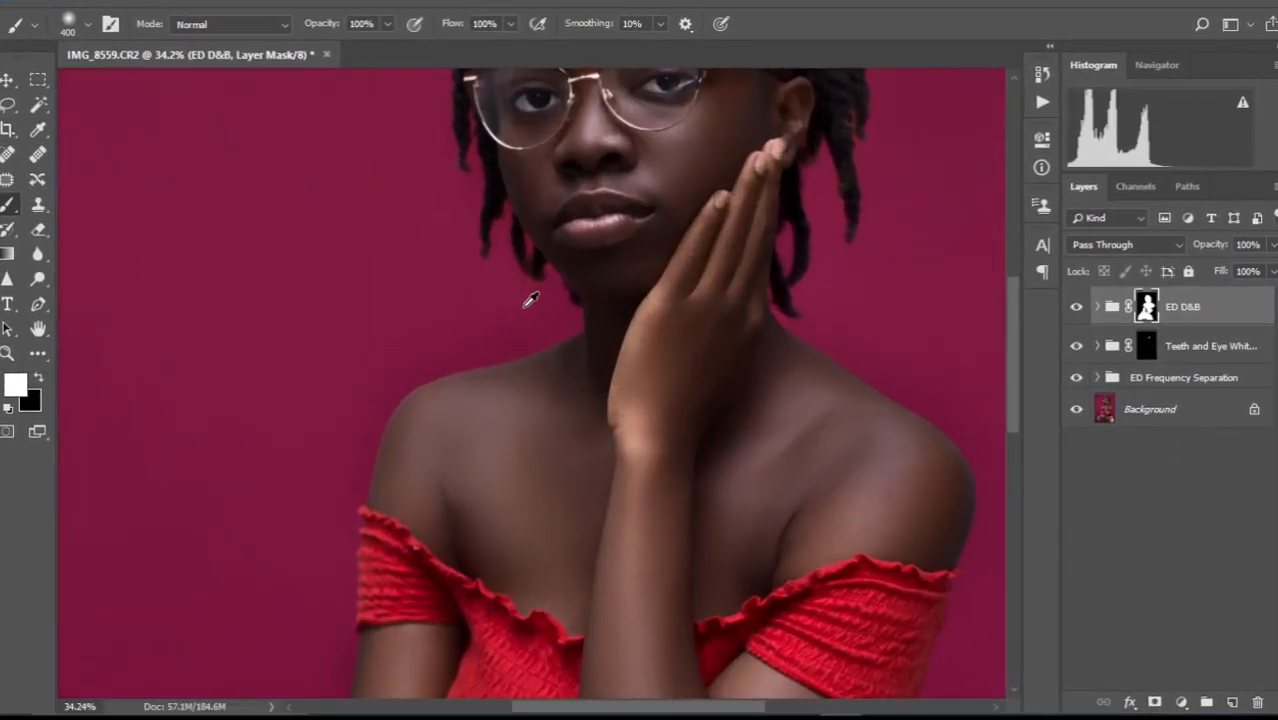
Switch to black with a smaller brush and mask out edges around the glasses, hair and right shoulder.
key("bracketleft")
key("bracketleft")
key("bracketleft")
key("bracketleft")
key("bracketleft")
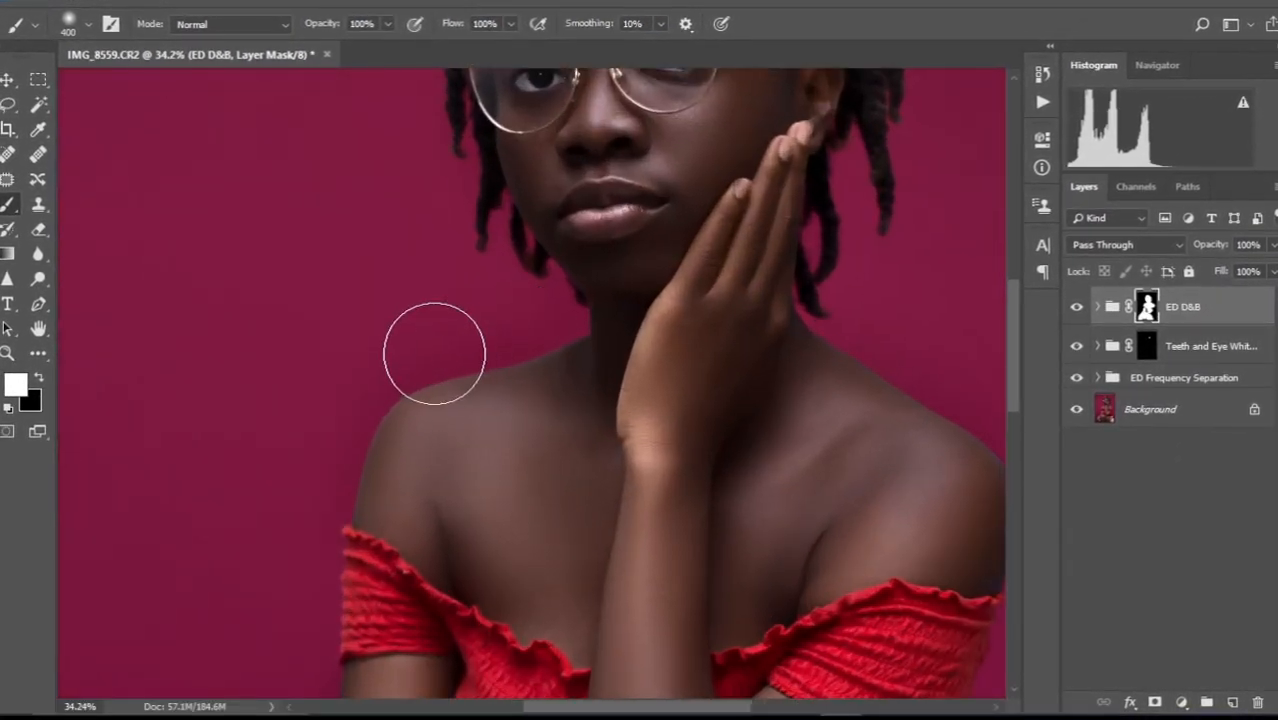
key("x")
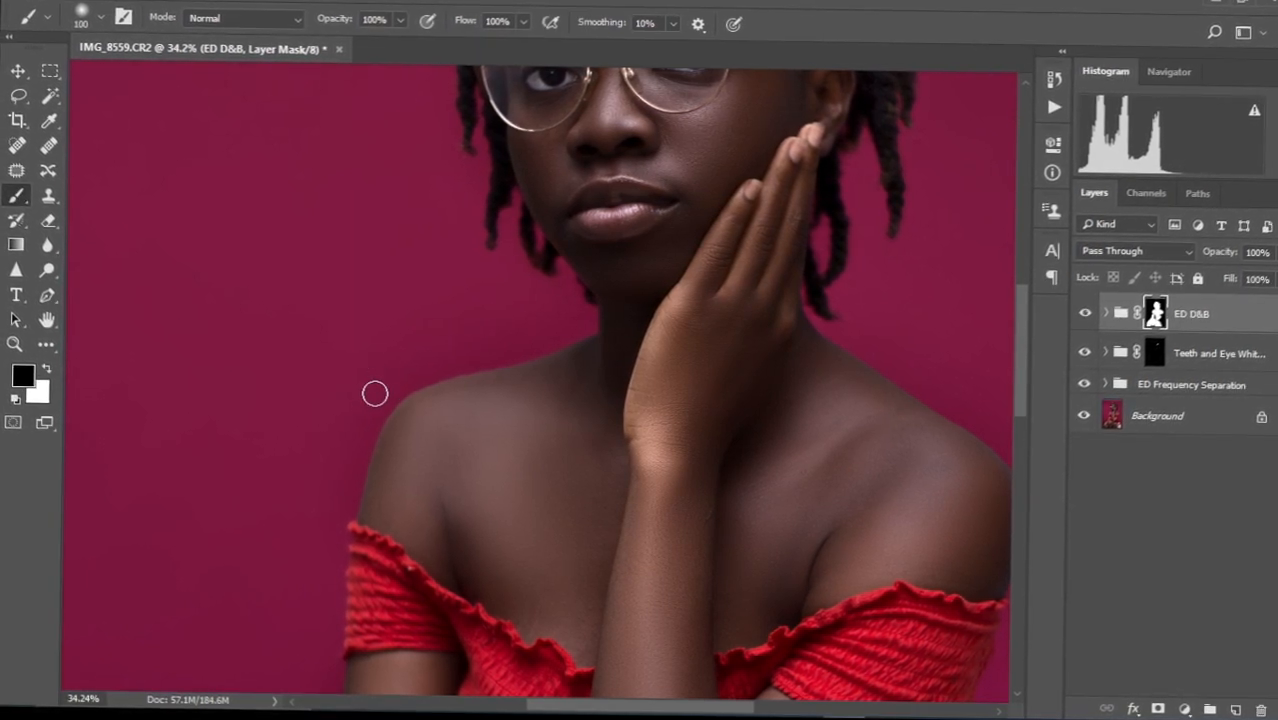
key("bracketleft")
key("bracketleft")
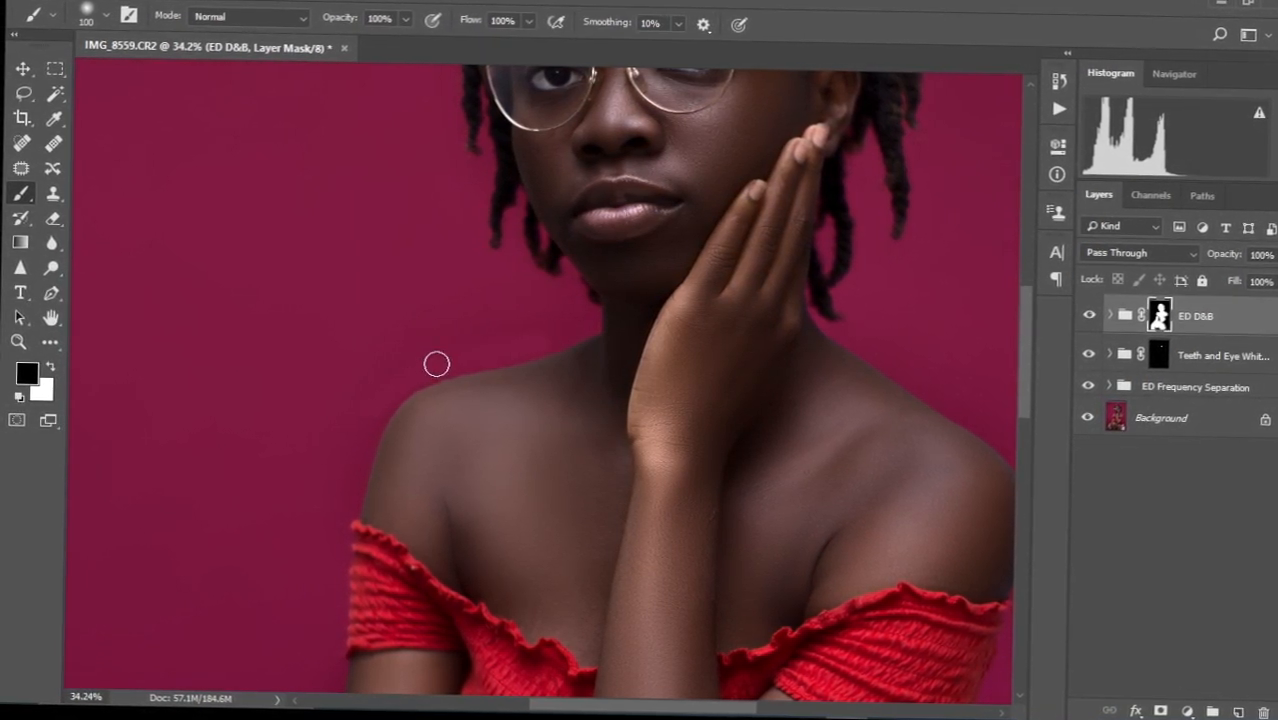
key("bracketright")
key("bracketright")
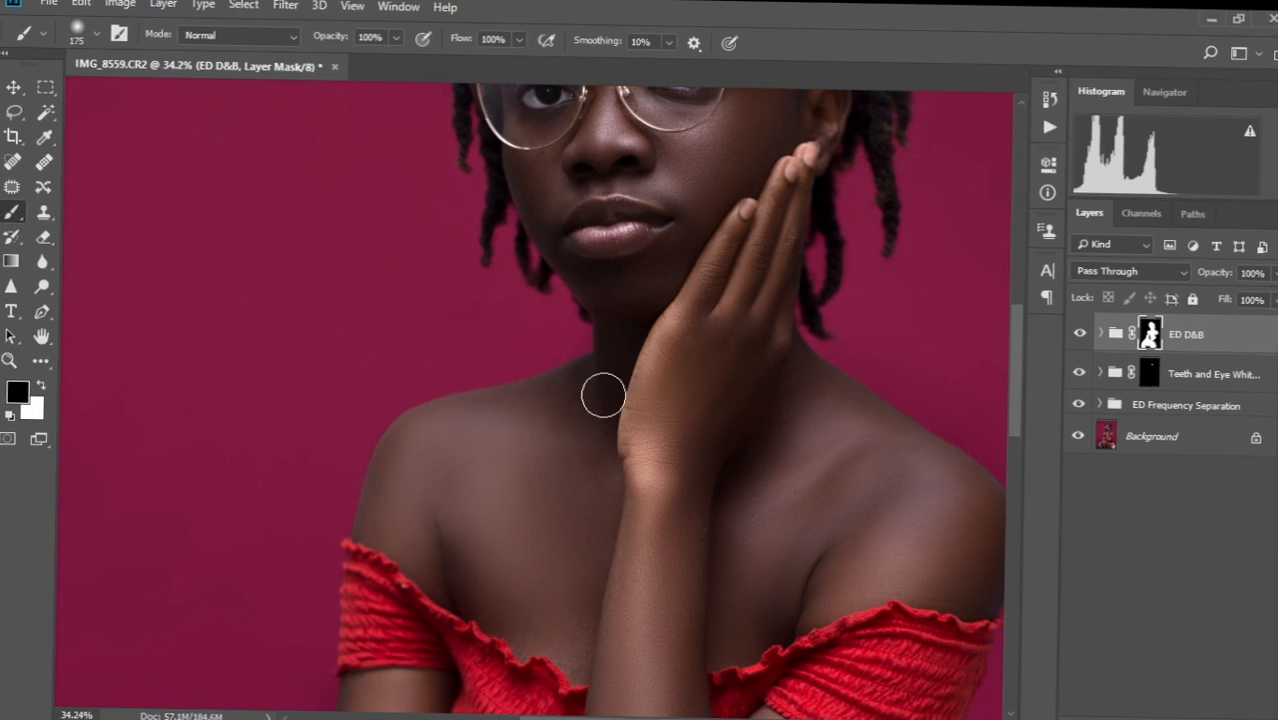
left_click_drag(956, 373, 806, 470)
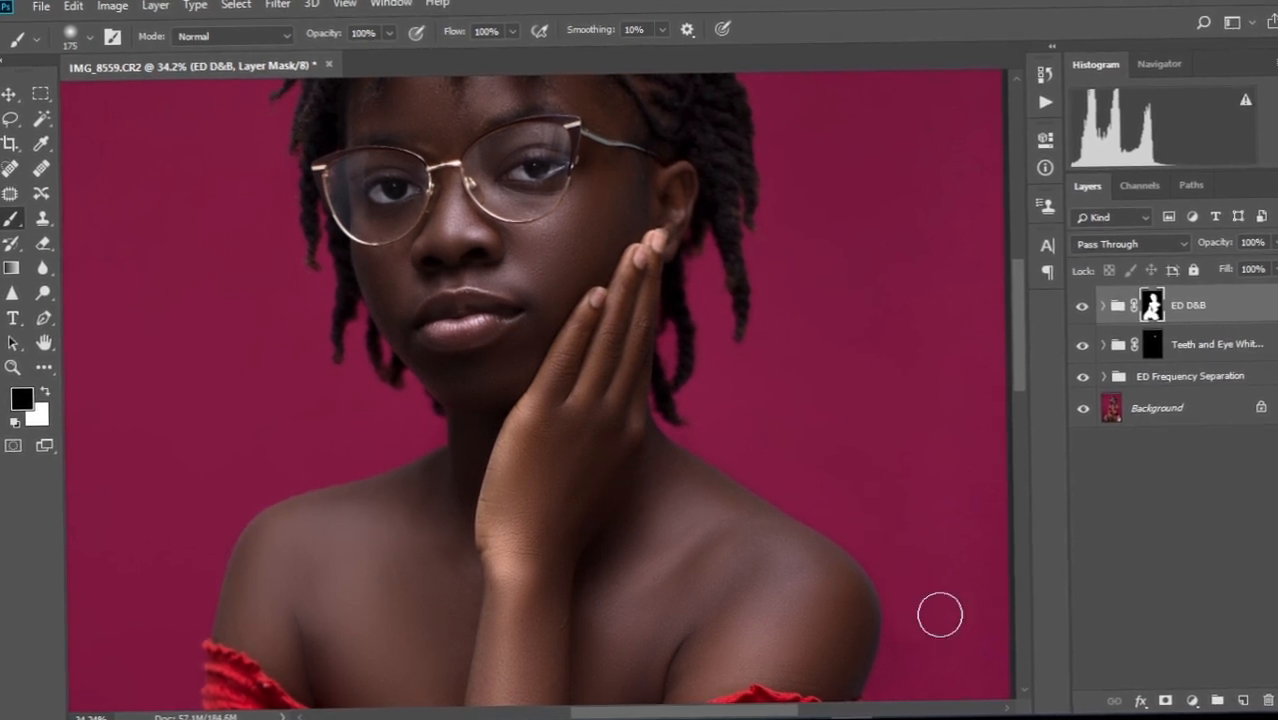
left_click_drag(901, 471, 724, 346)
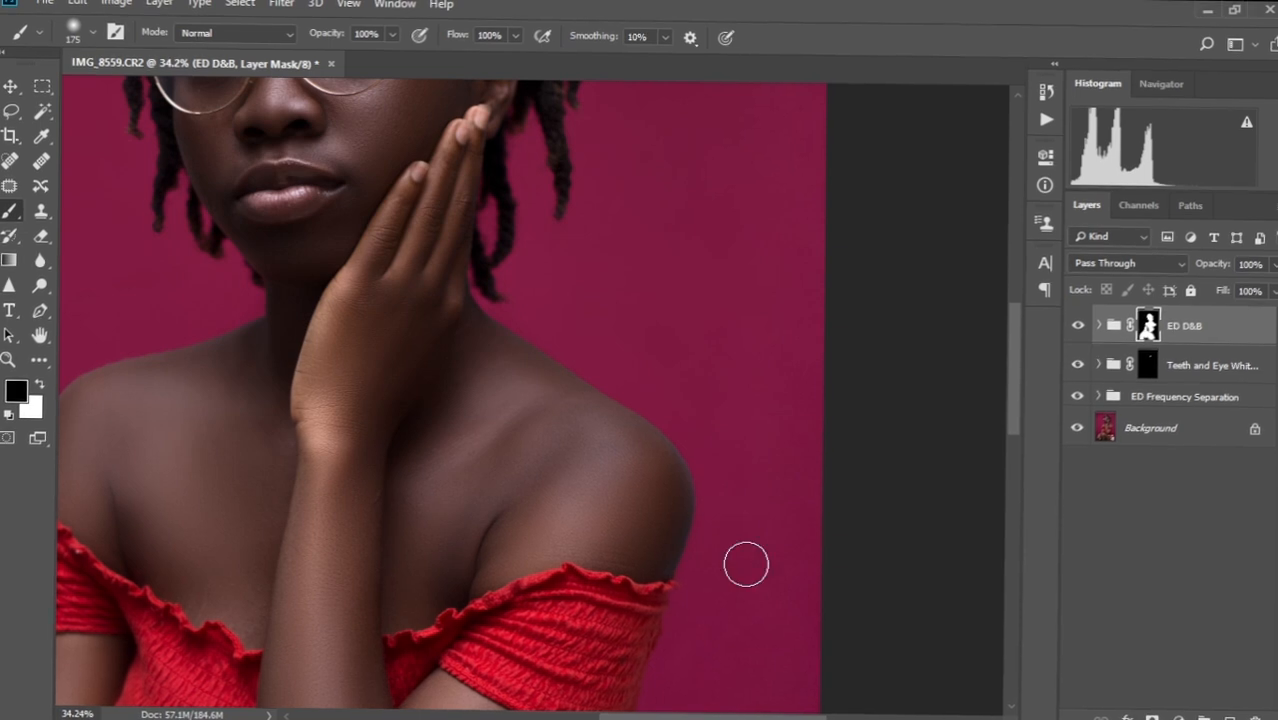
scroll(690, 526, "down", 10)
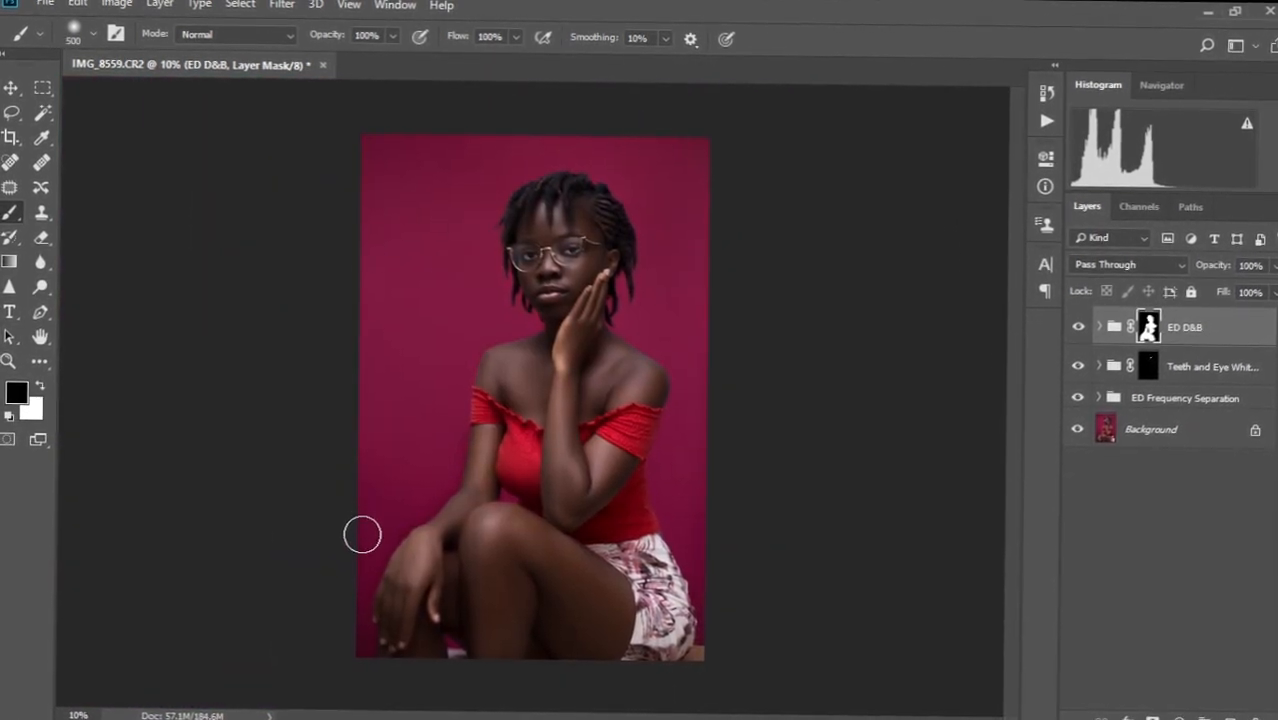
scroll(364, 528, "up", 5)
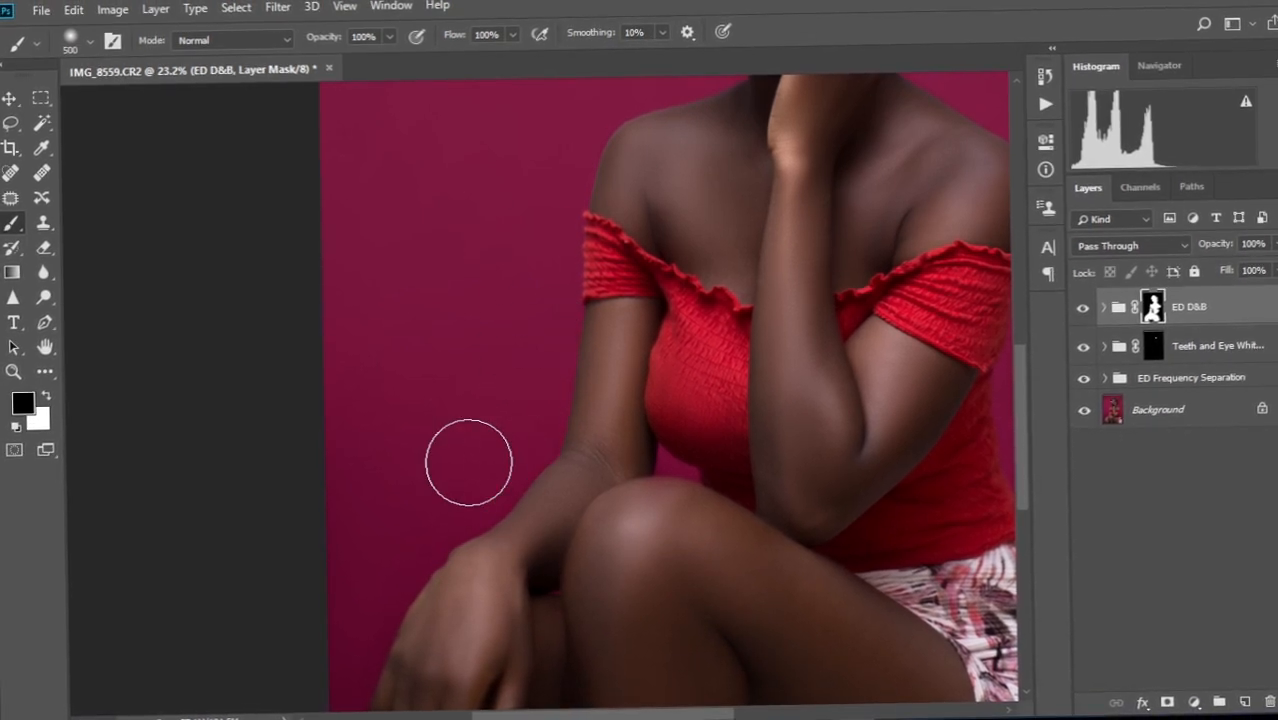
Refine the mask edges from the knees and shorts up the torso to the face with a finer brush.
left_click_drag(347, 636, 314, 297)
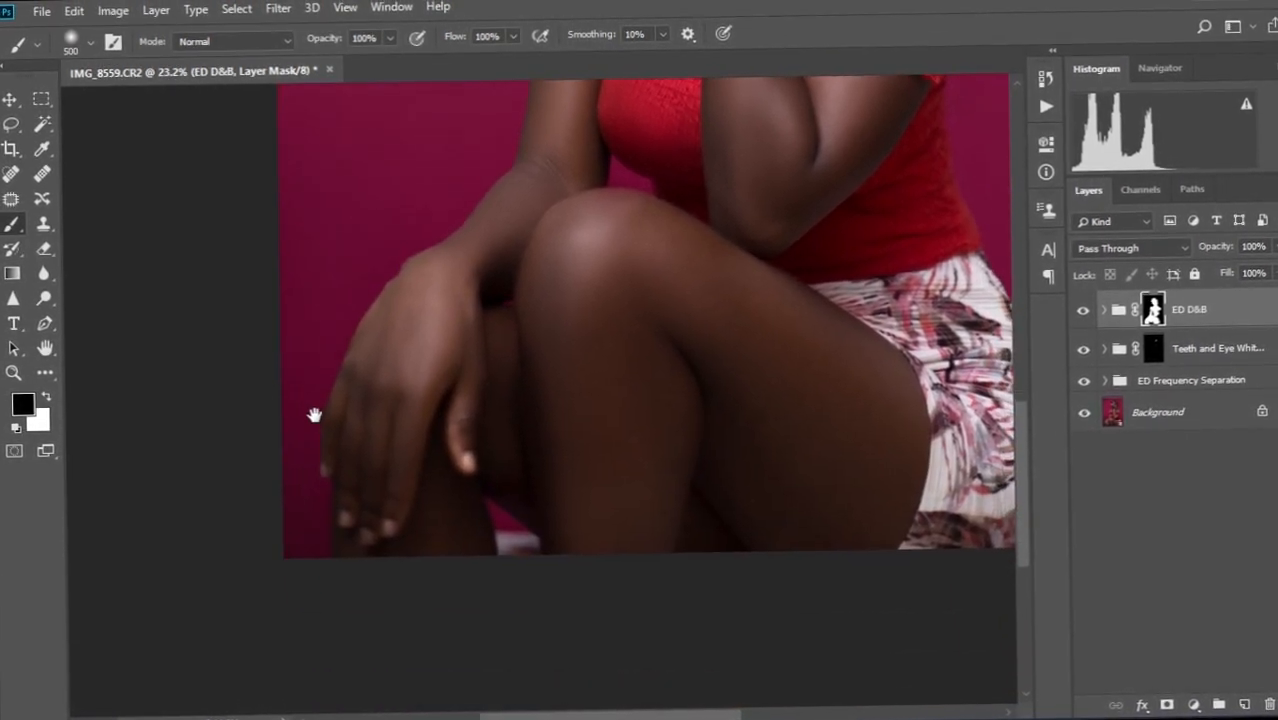
left_click_drag(838, 466, 680, 701)
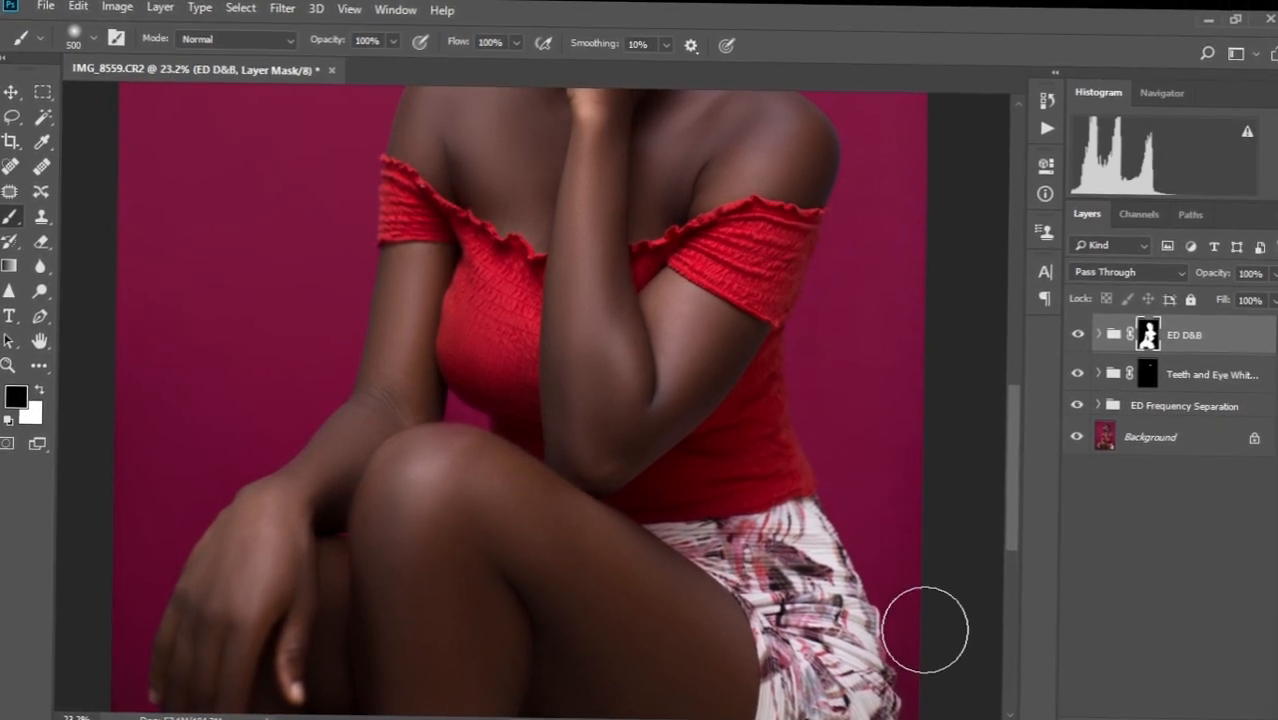
mouse_move(868, 452)
left_mouse_down()
mouse_move(850, 405)
mouse_move(850, 331)
left_mouse_up()
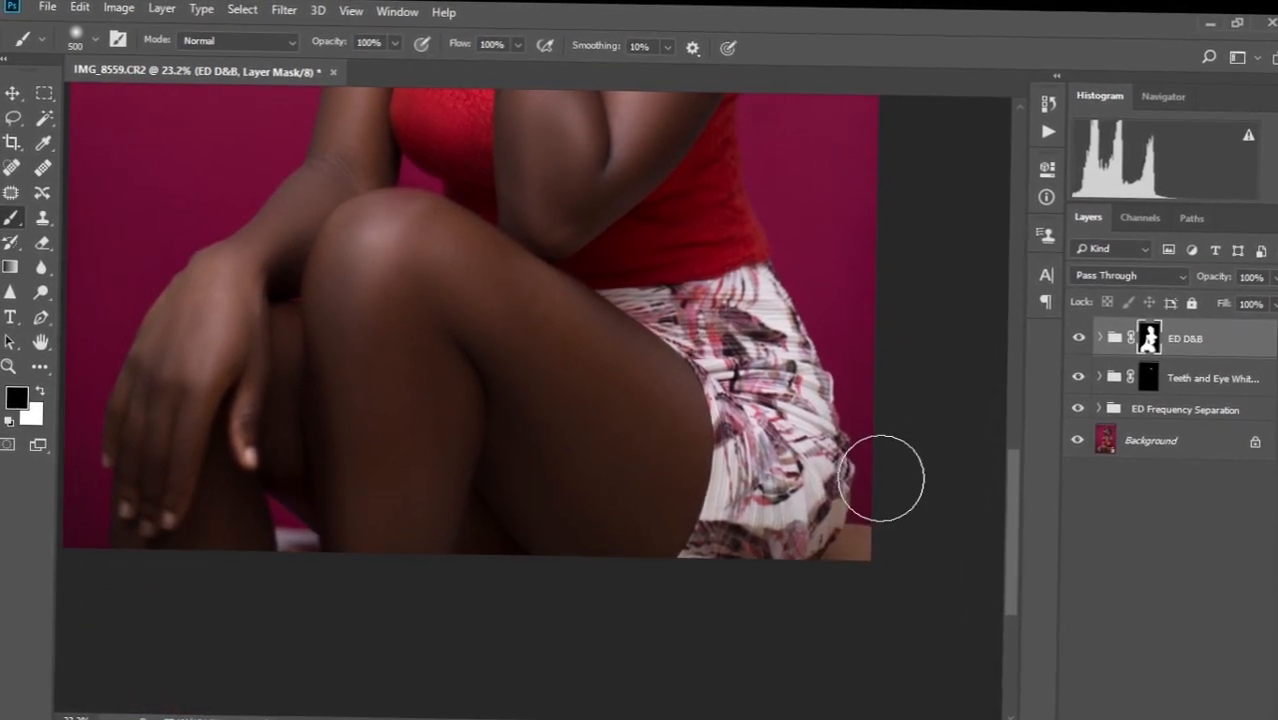
left_click_drag(865, 238, 845, 520)
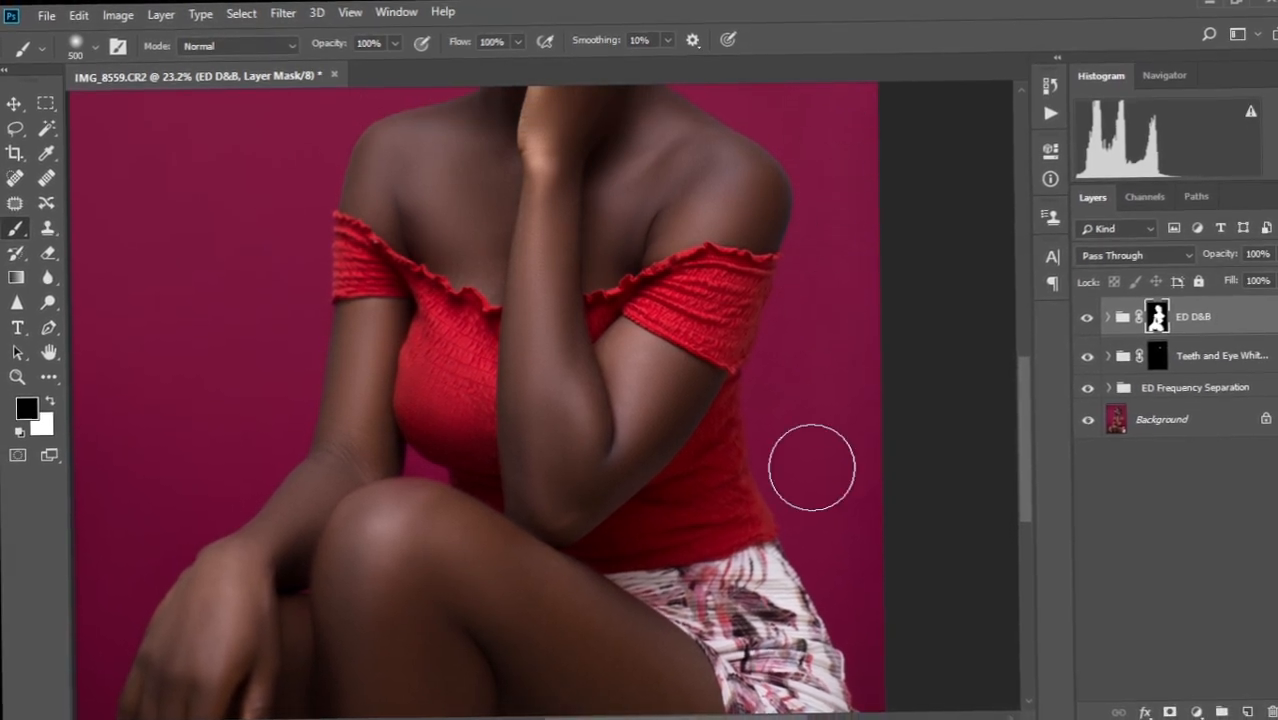
mouse_move(835, 296)
left_mouse_down()
mouse_move(836, 496)
mouse_move(837, 484)
left_mouse_up()
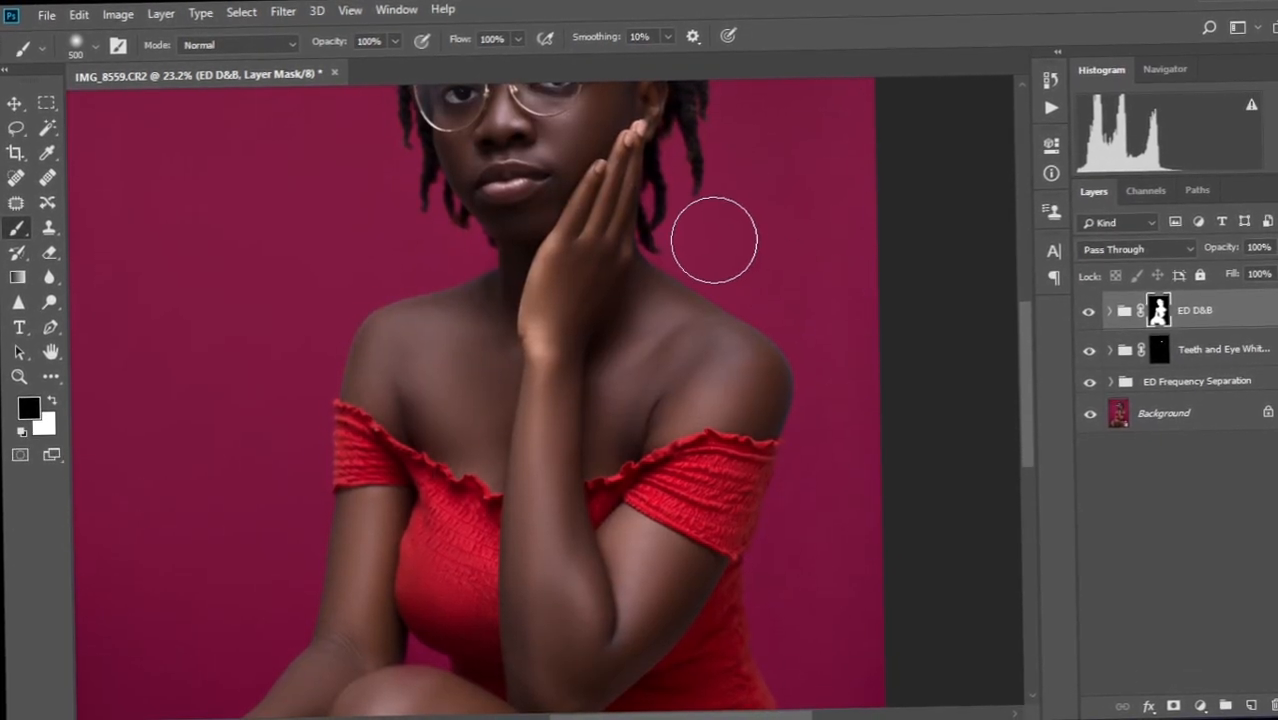
key("bracketleft")
key("bracketleft")
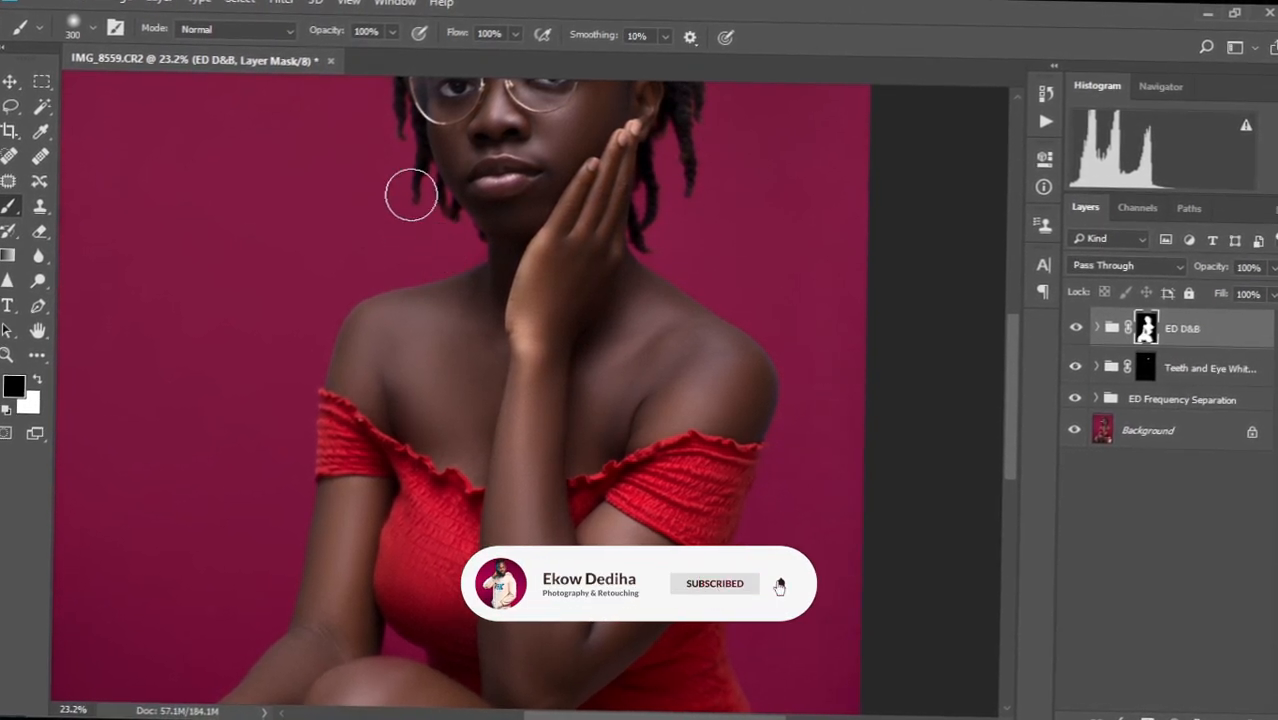
left_click_drag(425, 209, 451, 297)
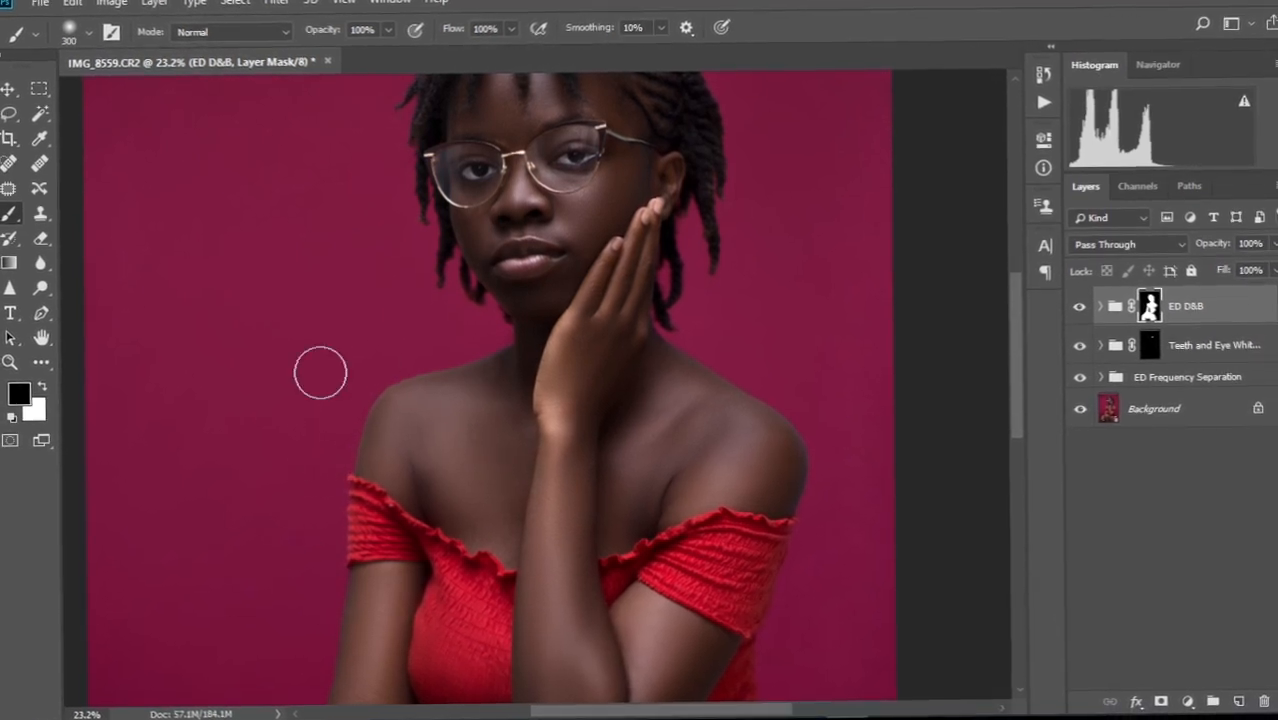
scroll(320, 402, "down", 3)
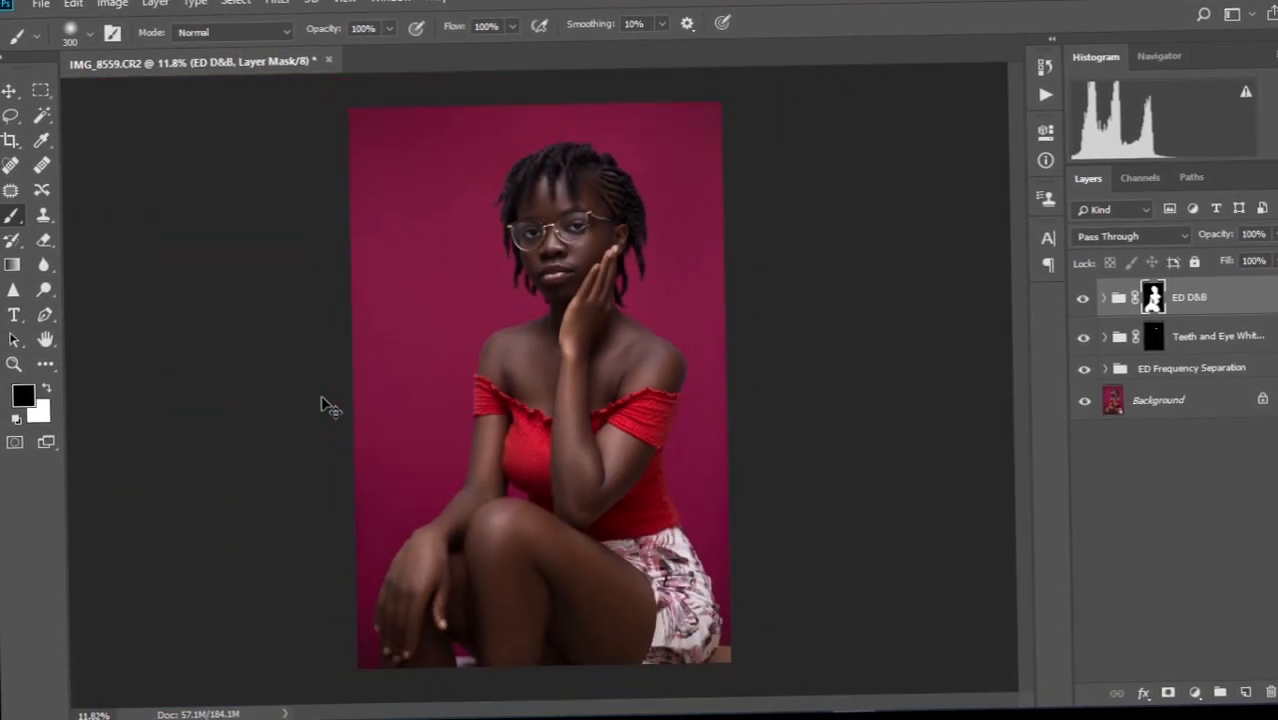
Expand the ED D&B group, set the ED Burn layer to 20% opacity, and collapse the group.
scroll(321, 400, "up", 1)
scroll(323, 399, "down", 2)
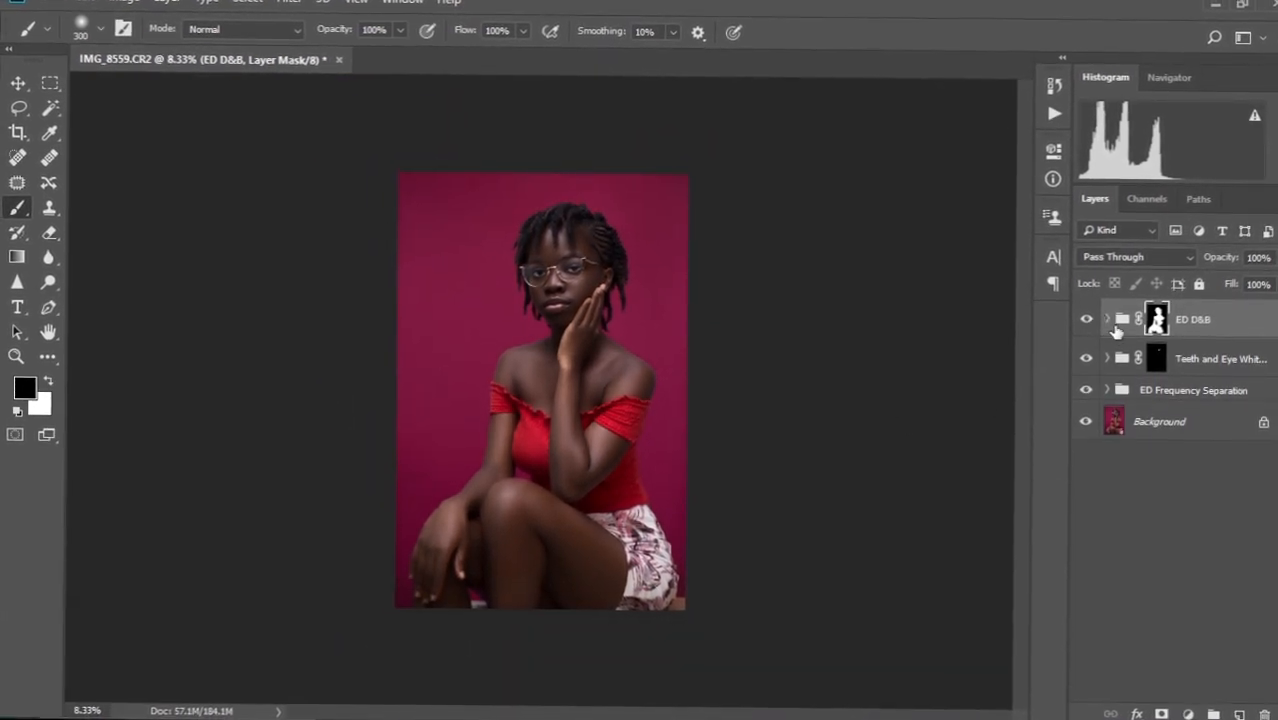
left_click(1107, 320)
key("x")
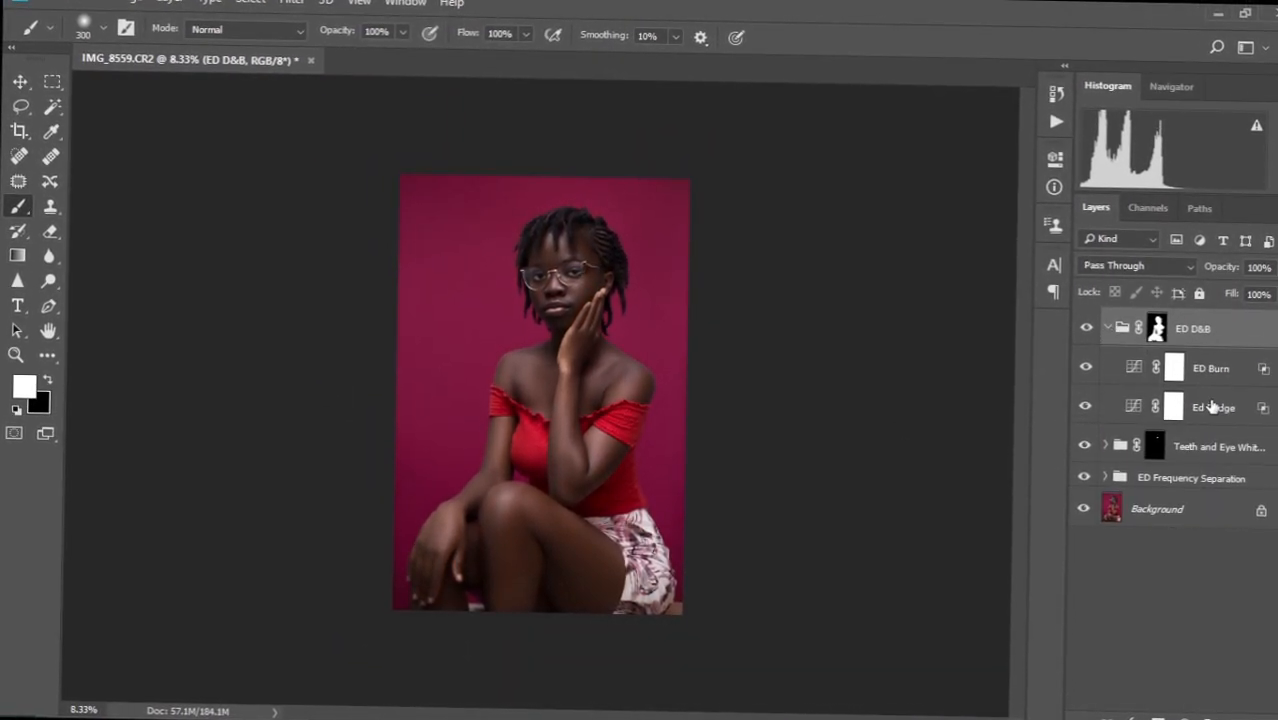
left_click(1190, 370)
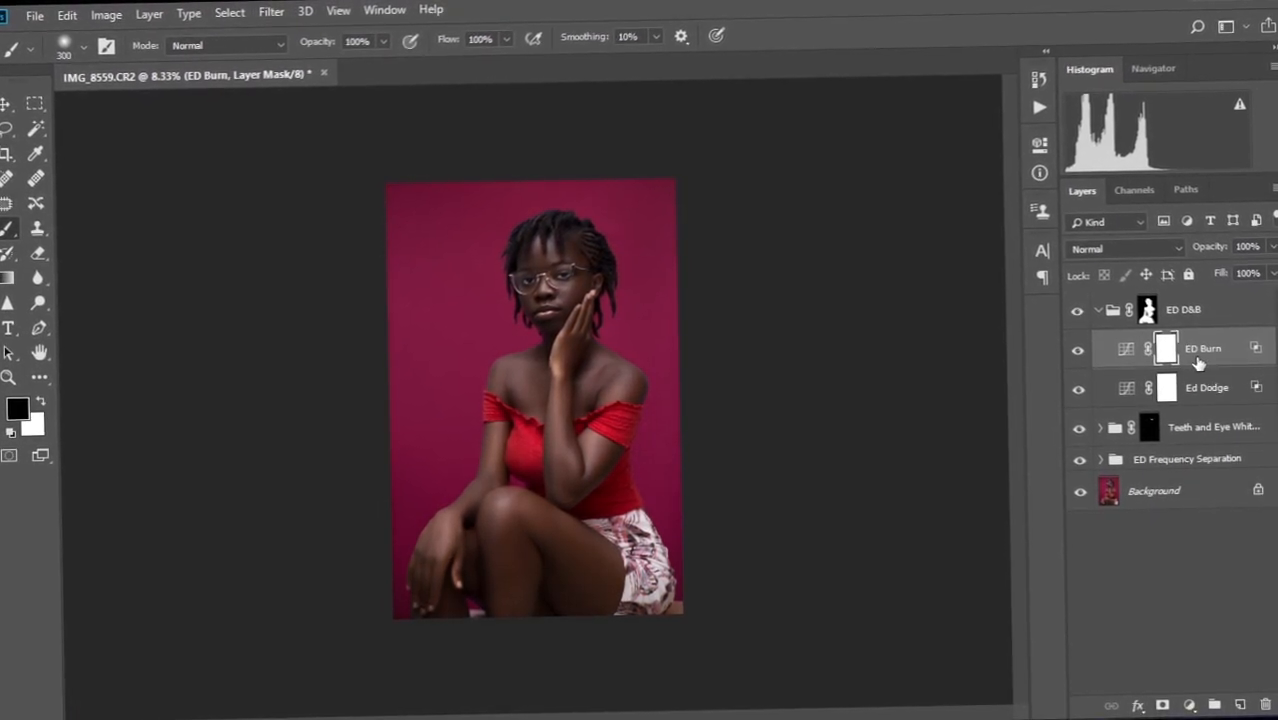
key("x")
left_click(1098, 311)
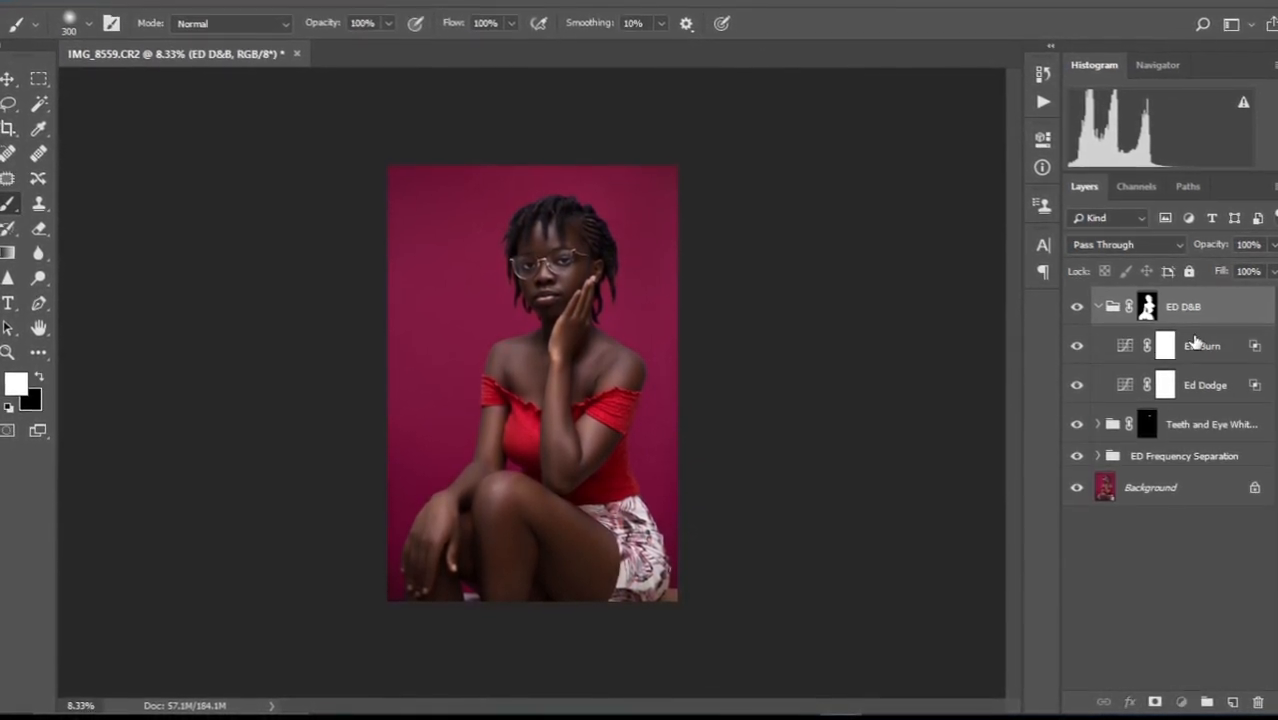
key("x")
left_click(1166, 345)
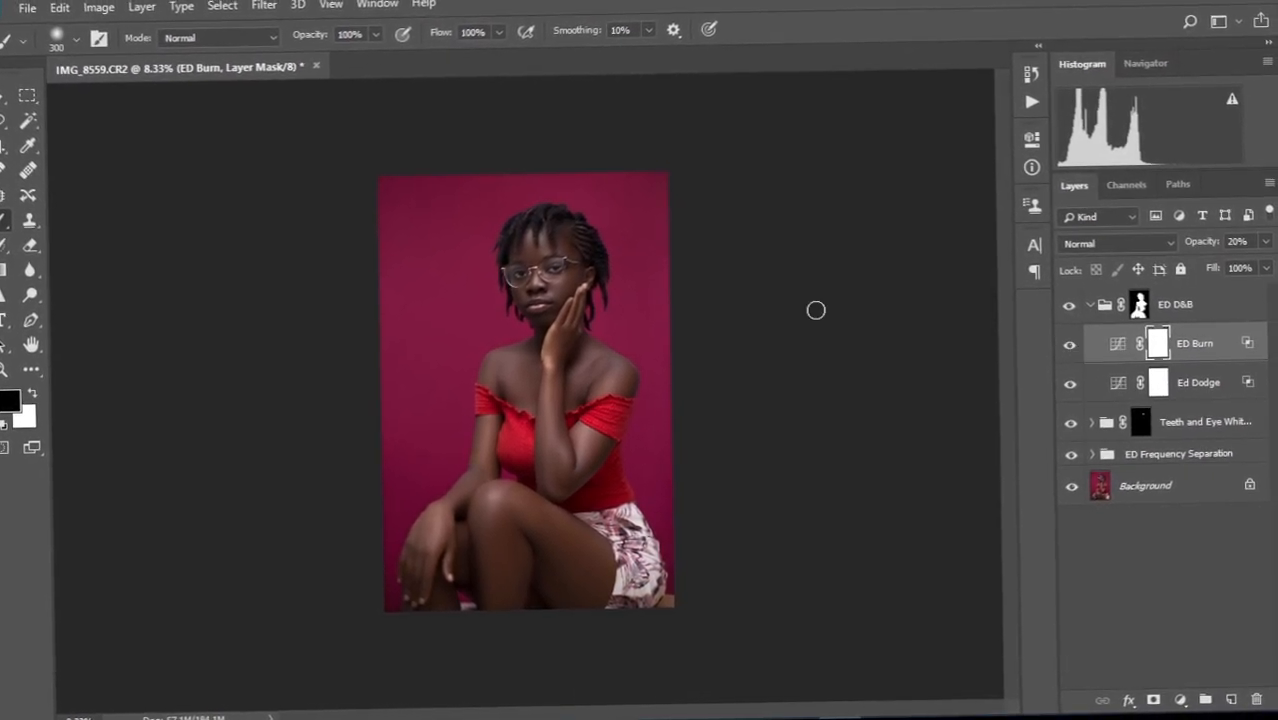
Zoom out to review the whole retouched portrait, then bring up File Explorer.
scroll(501, 331, "up", 7)
scroll(503, 330, "down", 3)
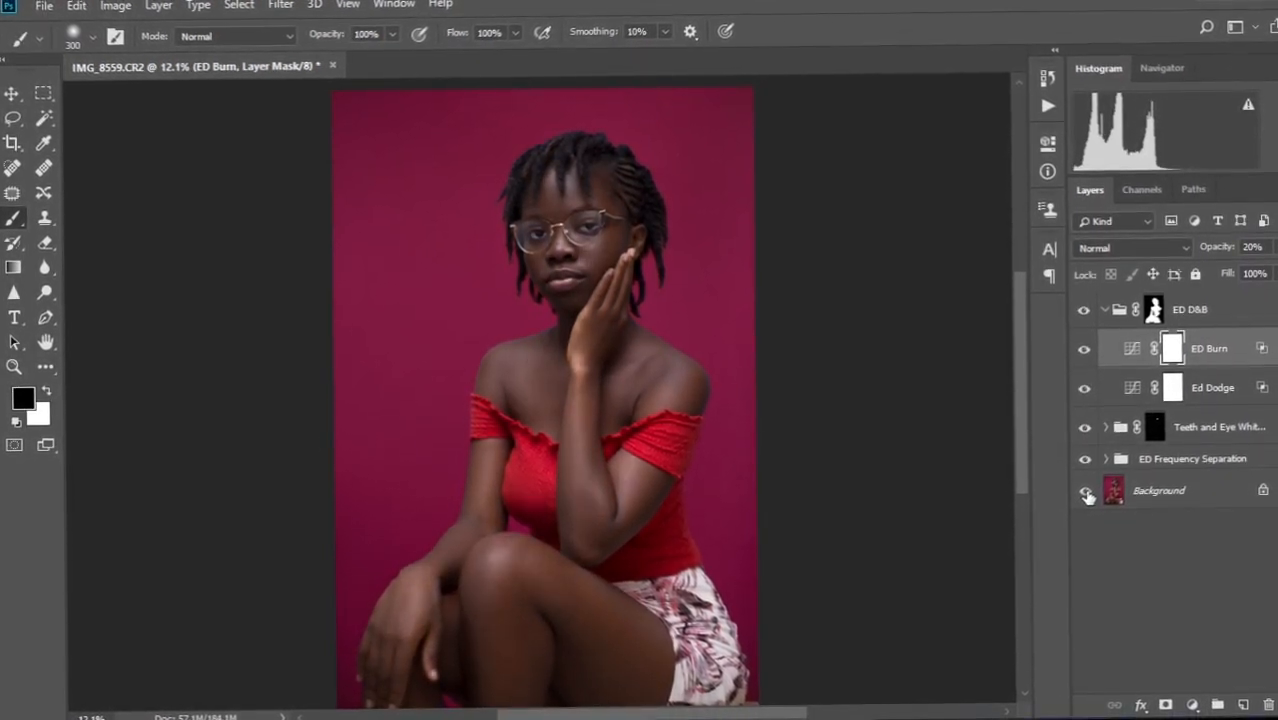
key("ctrl+minus")
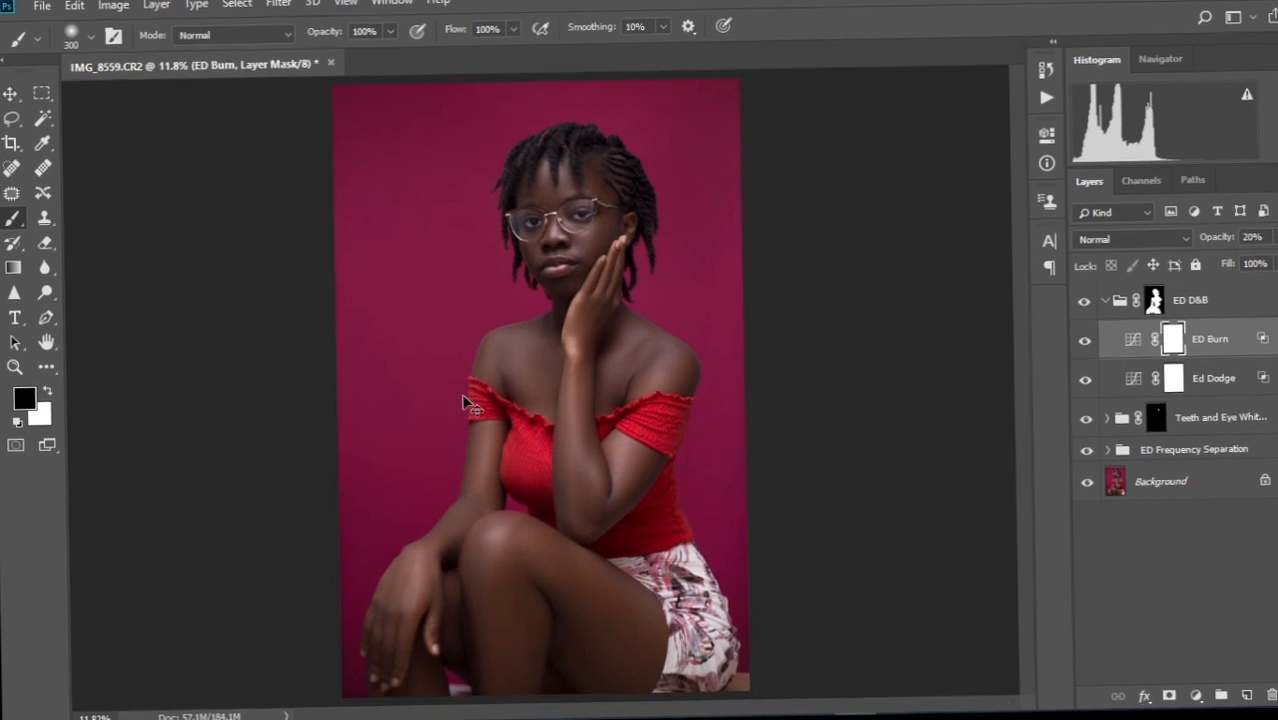
key("ctrl+plus")
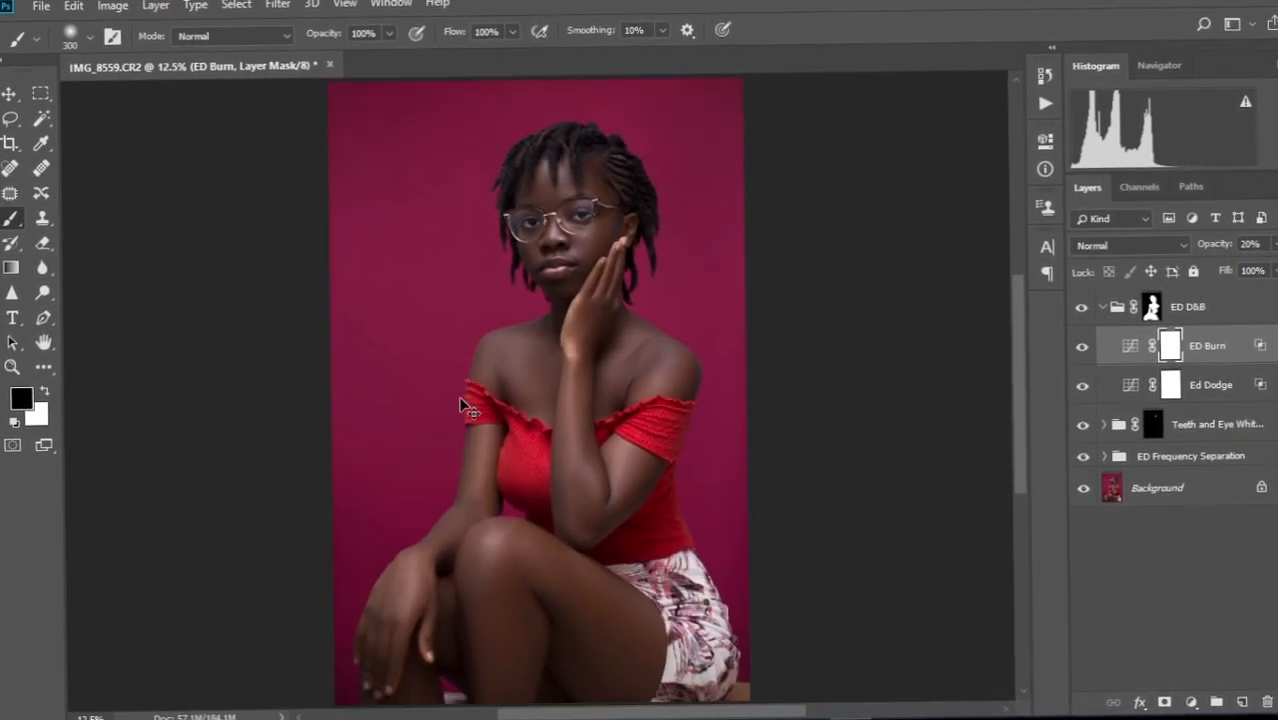
key("ctrl+minus")
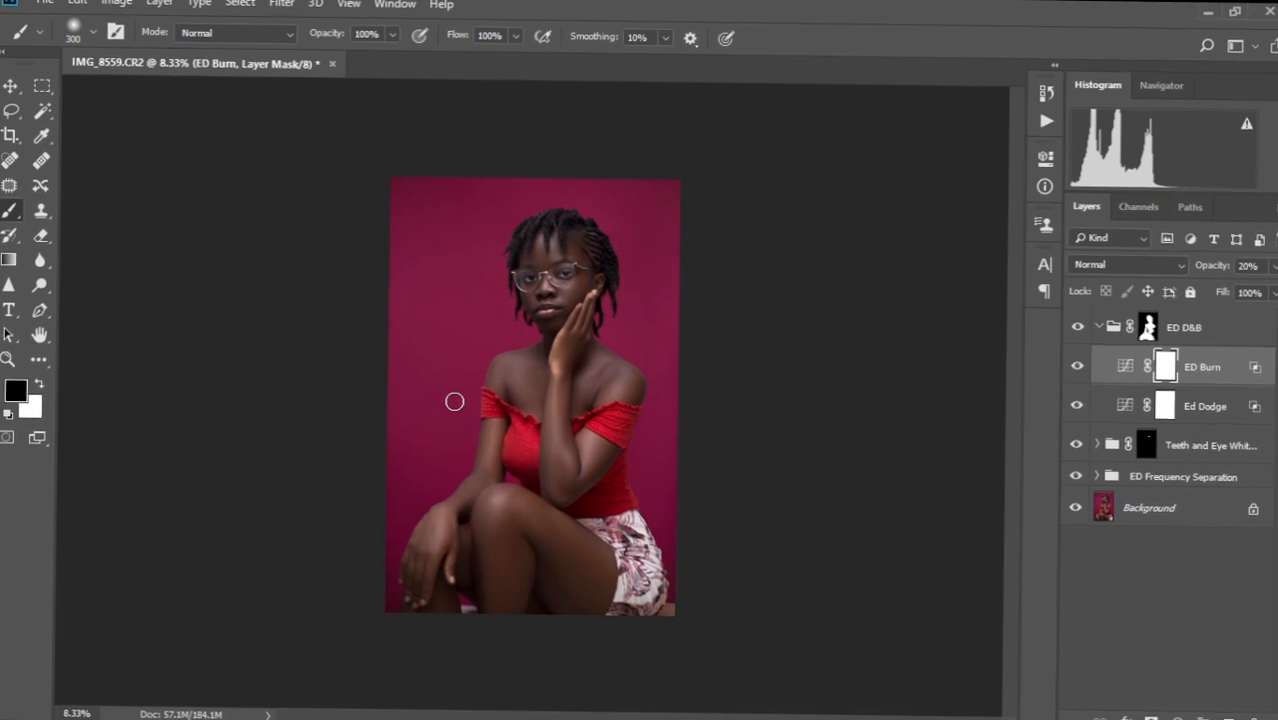
key("ctrl+minus")
key("ctrl+plus")
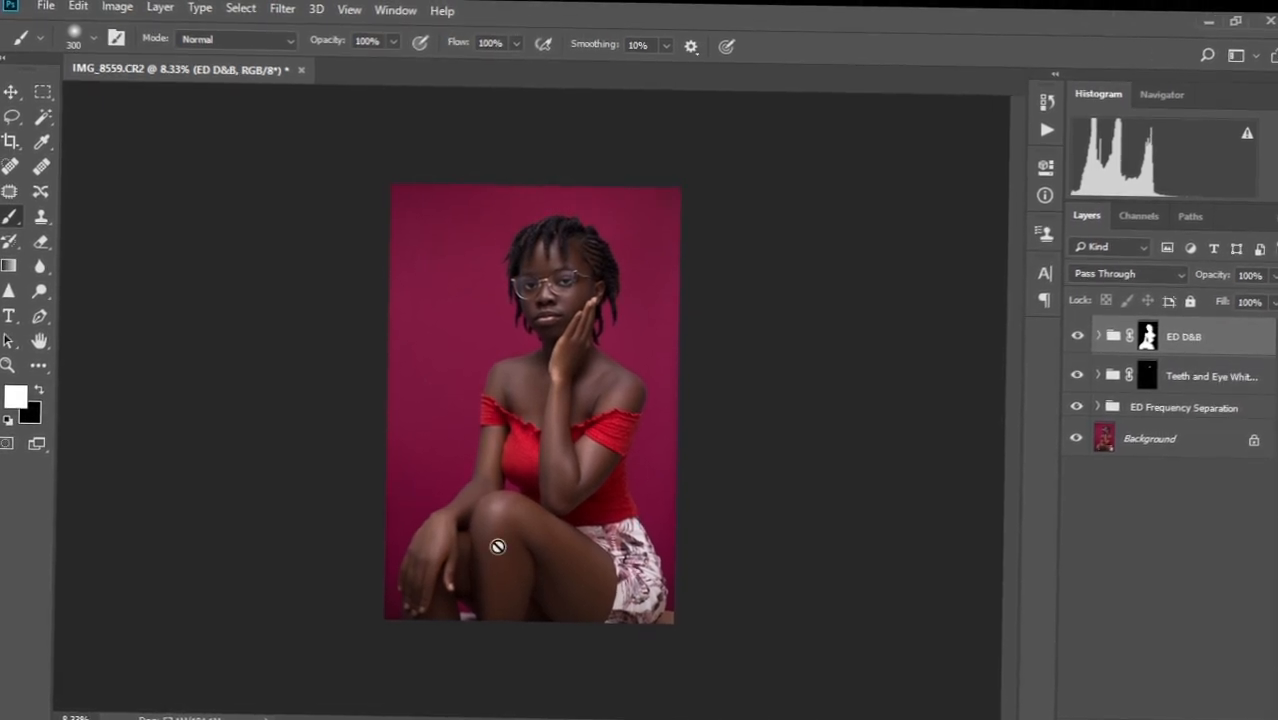
scroll(392, 468, "up", 13)
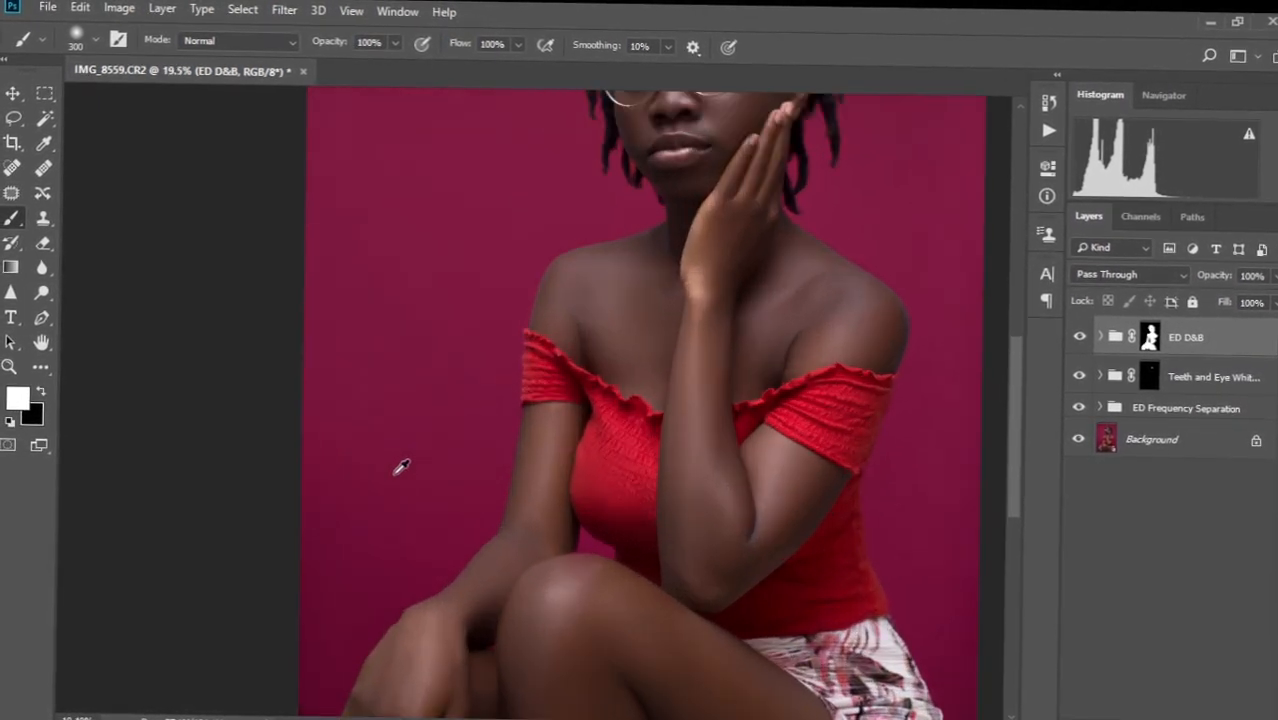
scroll(402, 467, "down", 3)
scroll(402, 465, "down", 6)
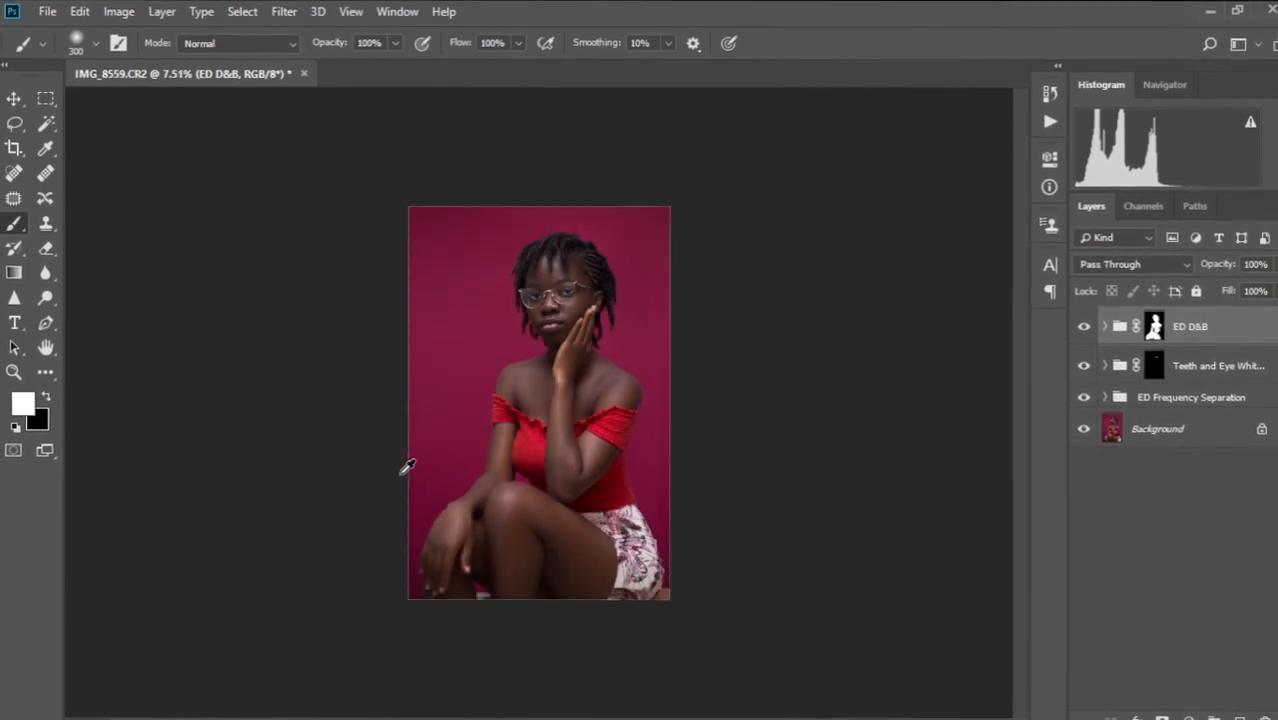
scroll(538, 348, "up", 2)
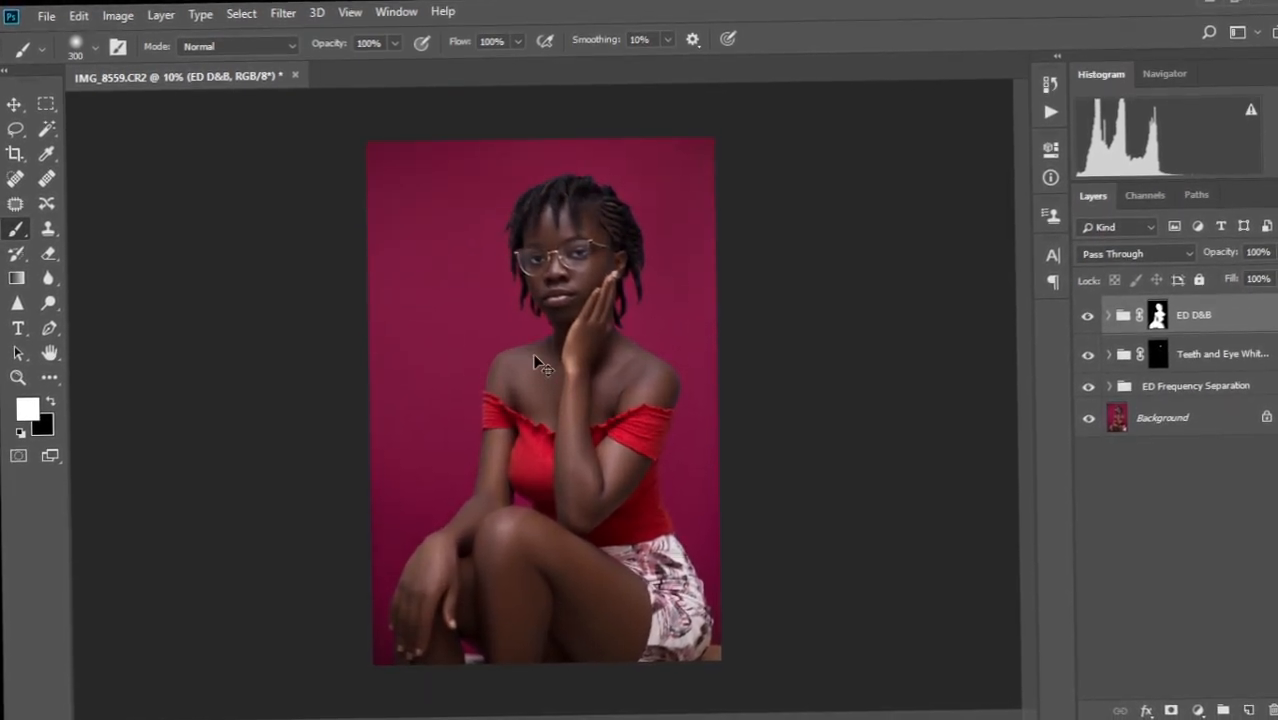
scroll(536, 362, "up", 1)
scroll(536, 356, "down", 2)
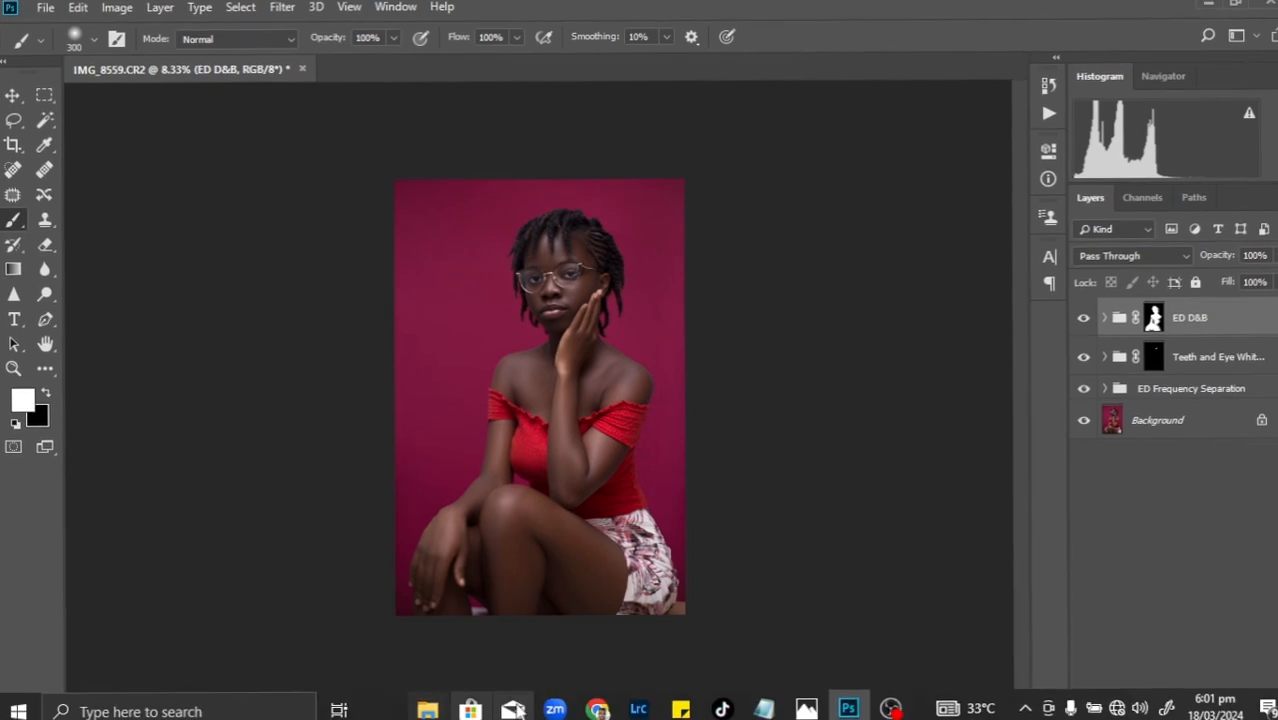
left_click(425, 711)
Browse to This PC > Local Disk (E:) > Work > Photography > Backgrounds.
left_click(599, 622)
scroll(198, 365, "down", 1)
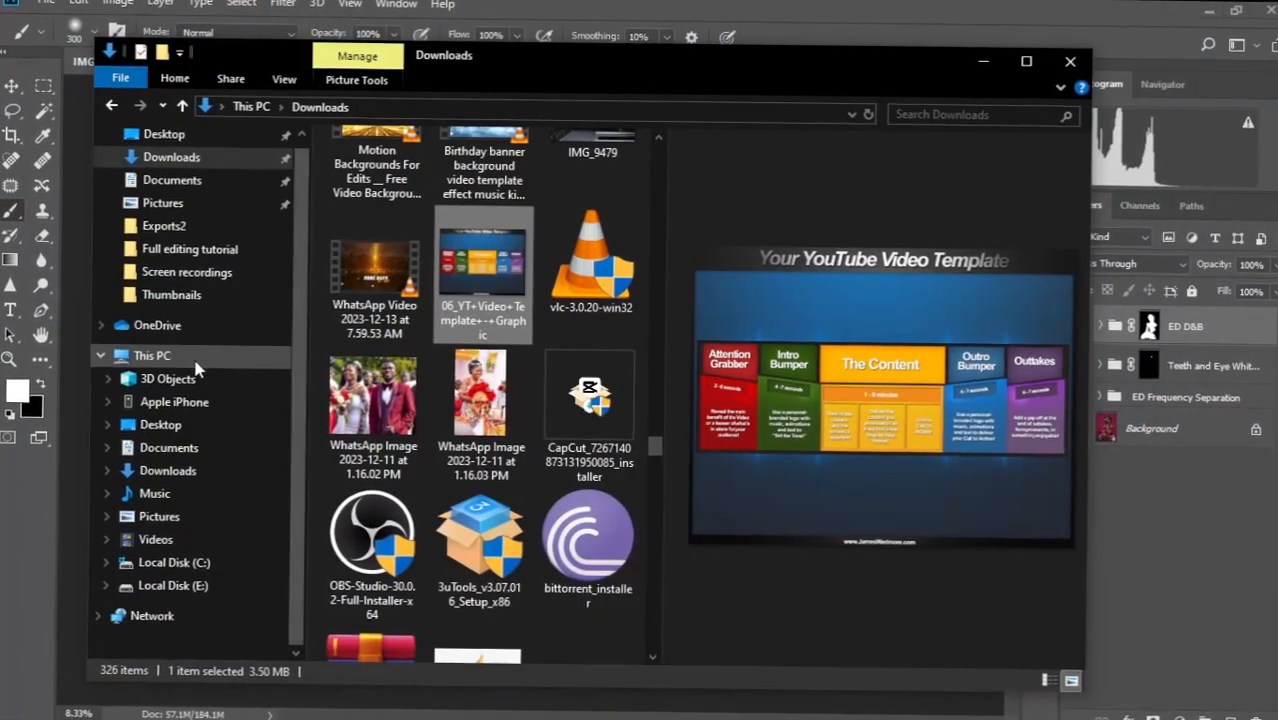
left_click(198, 363)
left_click_drag(647, 463, 646, 562)
double_click(425, 575)
left_click_drag(655, 398, 656, 426)
double_click(475, 610)
double_click(579, 430)
scroll(656, 254, "down", 3)
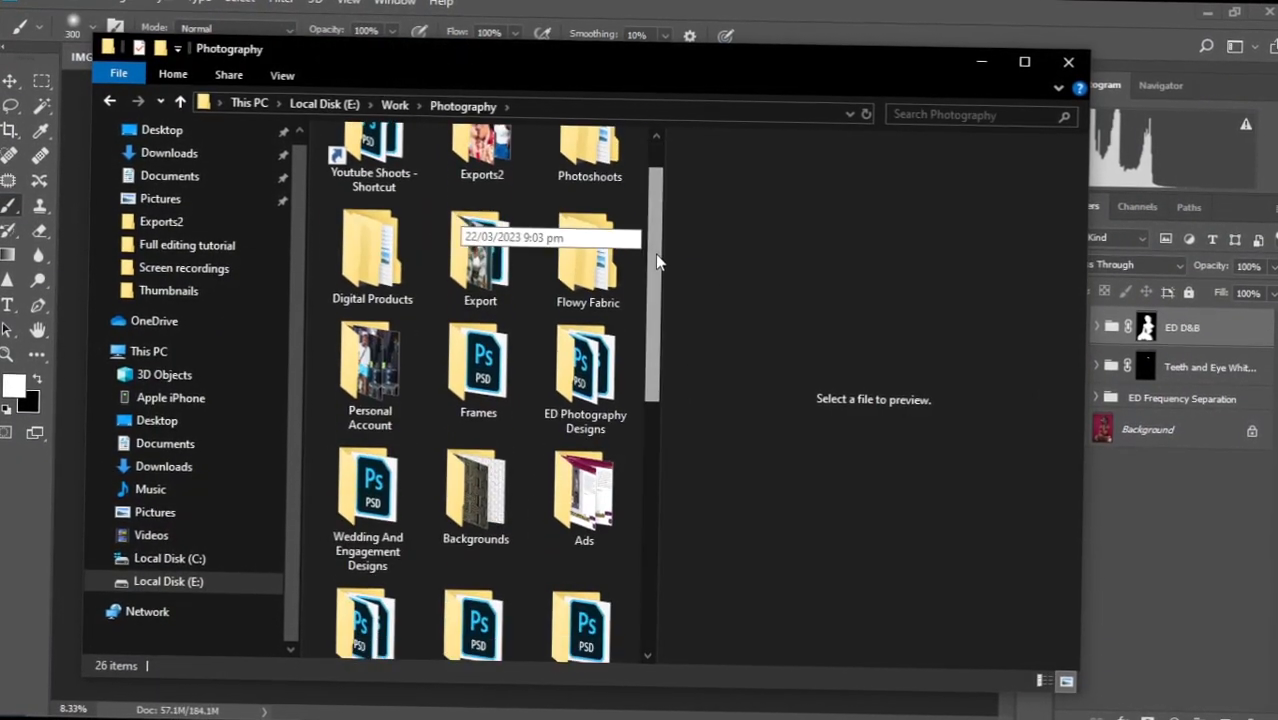
double_click(485, 357)
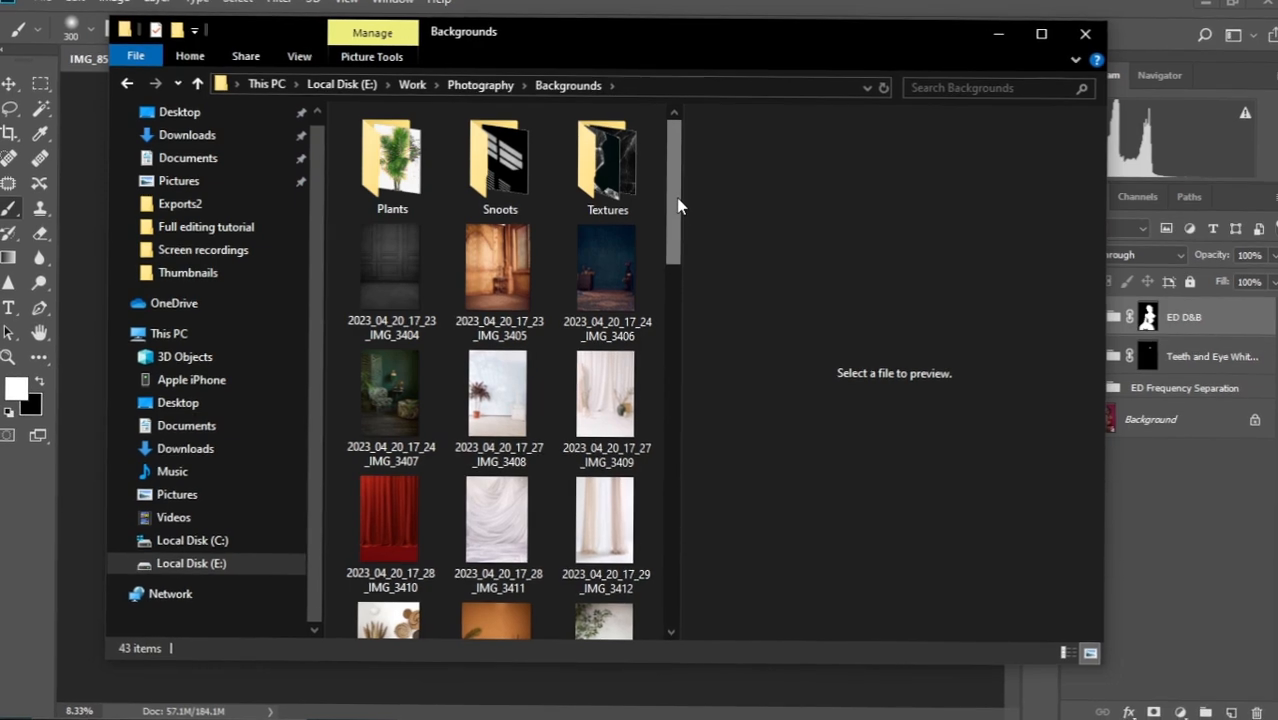
Select the adrianna-geo painting image and drag it into the portrait document.
scroll(653, 318, "down", 3)
left_click_drag(667, 289, 676, 484)
left_click(494, 317)
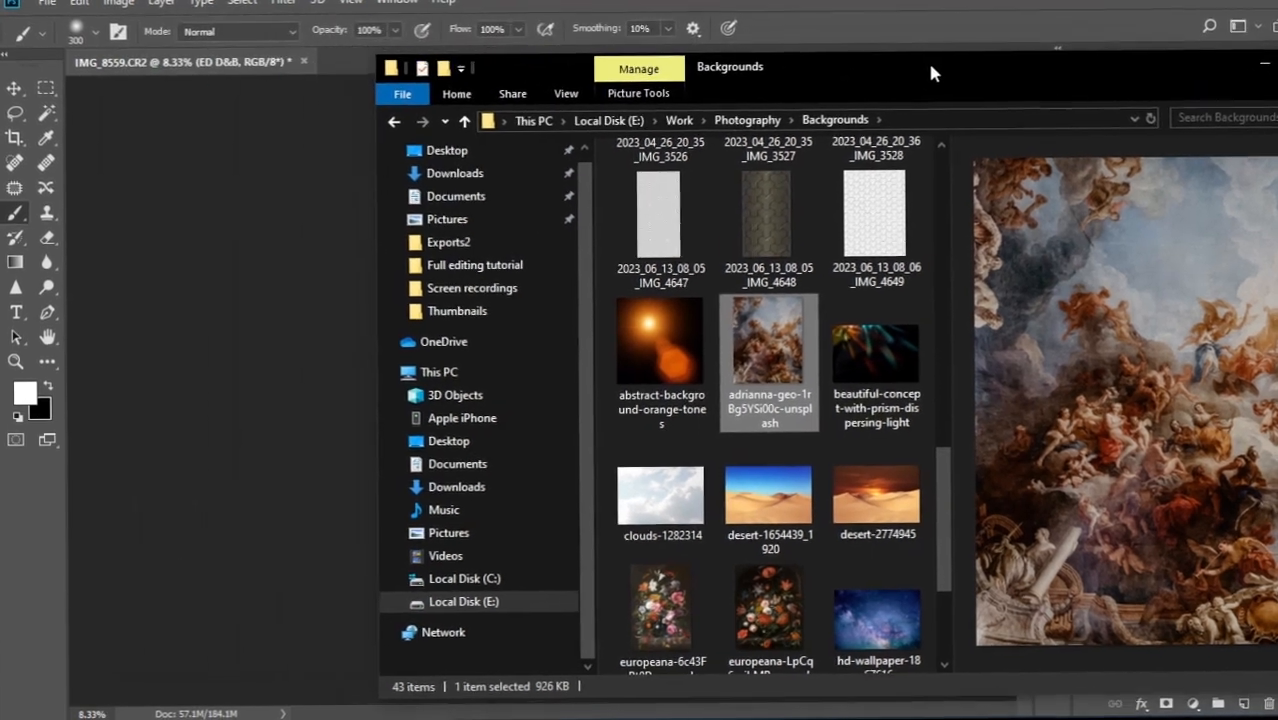
left_click_drag(770, 367, 300, 471)
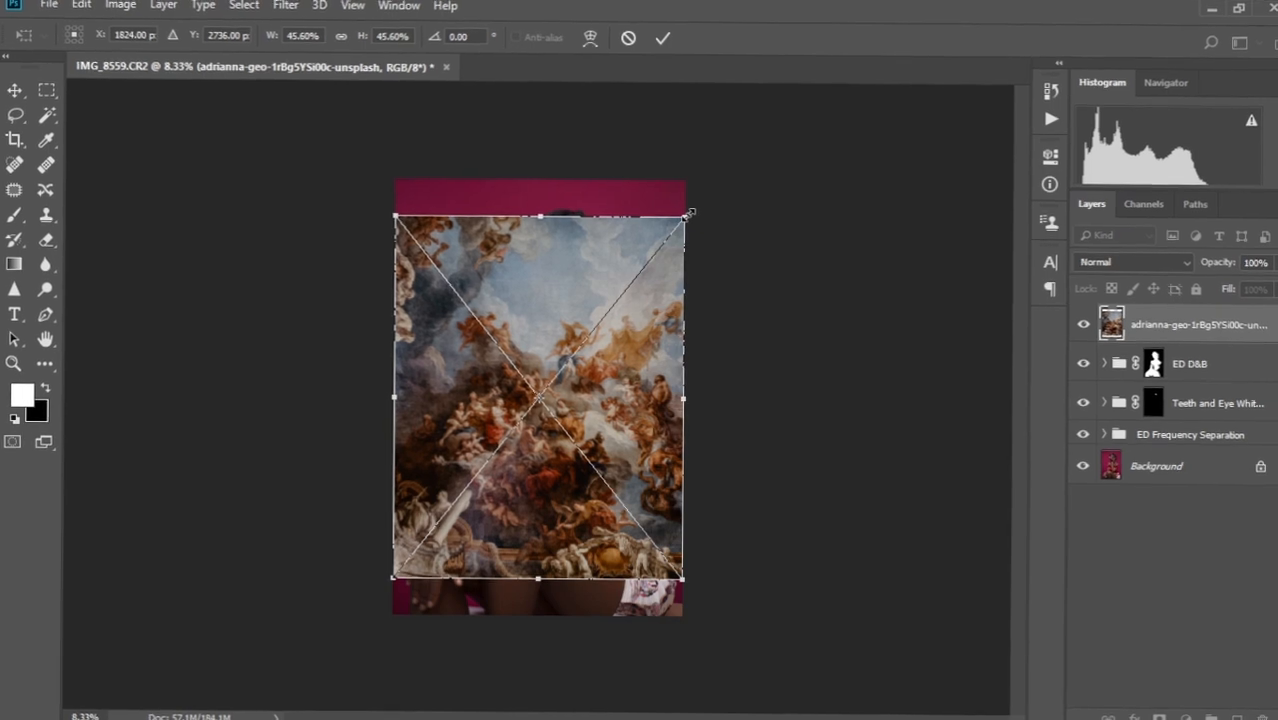
Scale the placed adrianna-geo painting up to cover the whole canvas and commit it.
left_click_drag(689, 214, 781, 162)
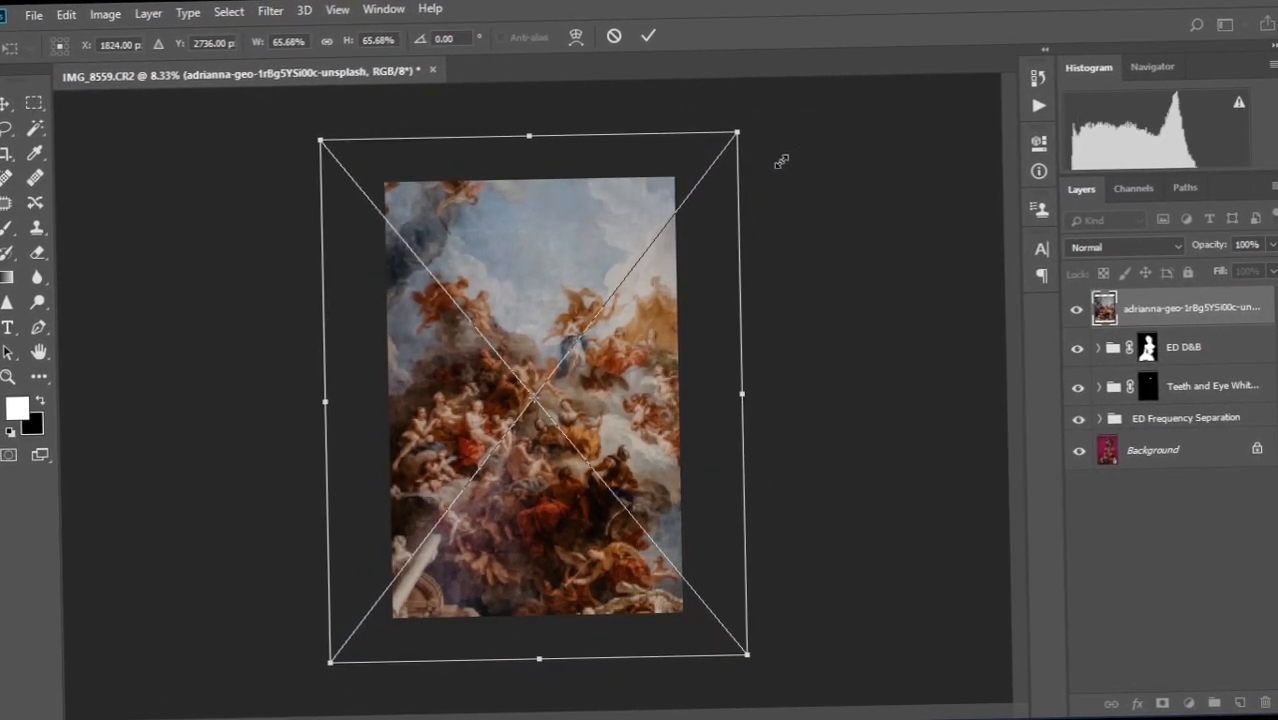
left_click(652, 31)
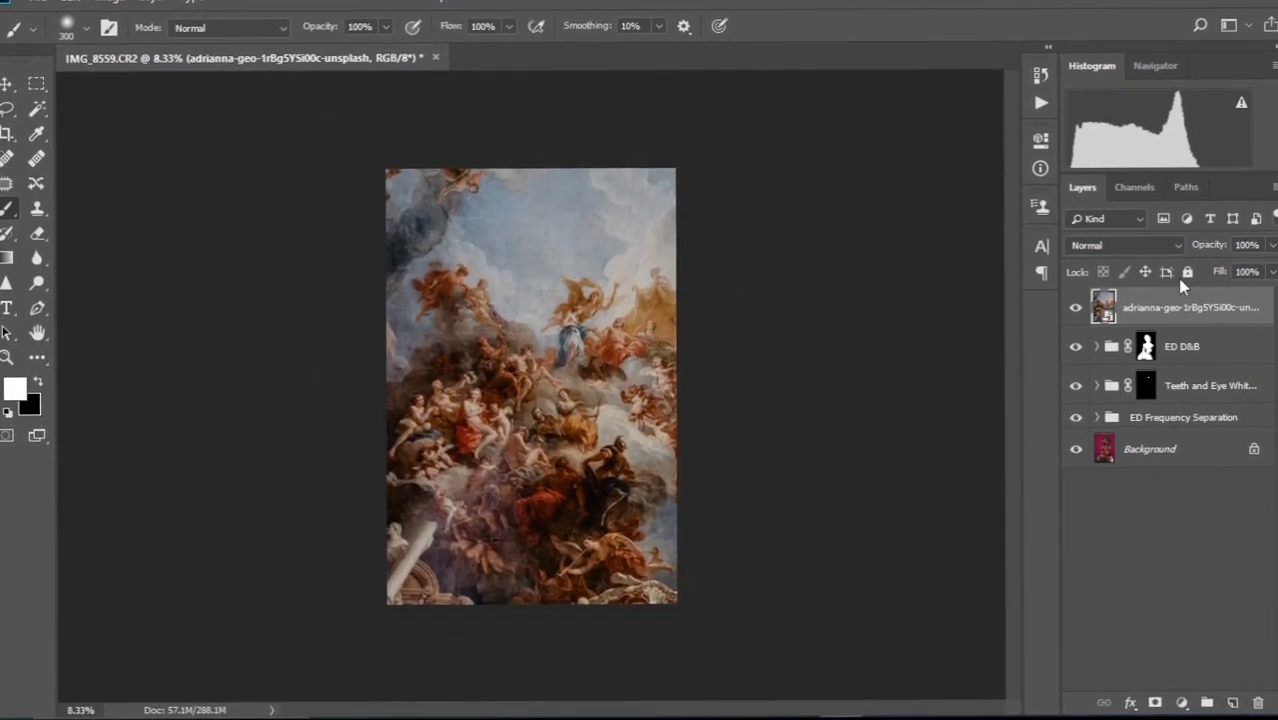
Set the painting layer to Multiply at 36% opacity, hide it, and select the Background layer.
left_click(1180, 247)
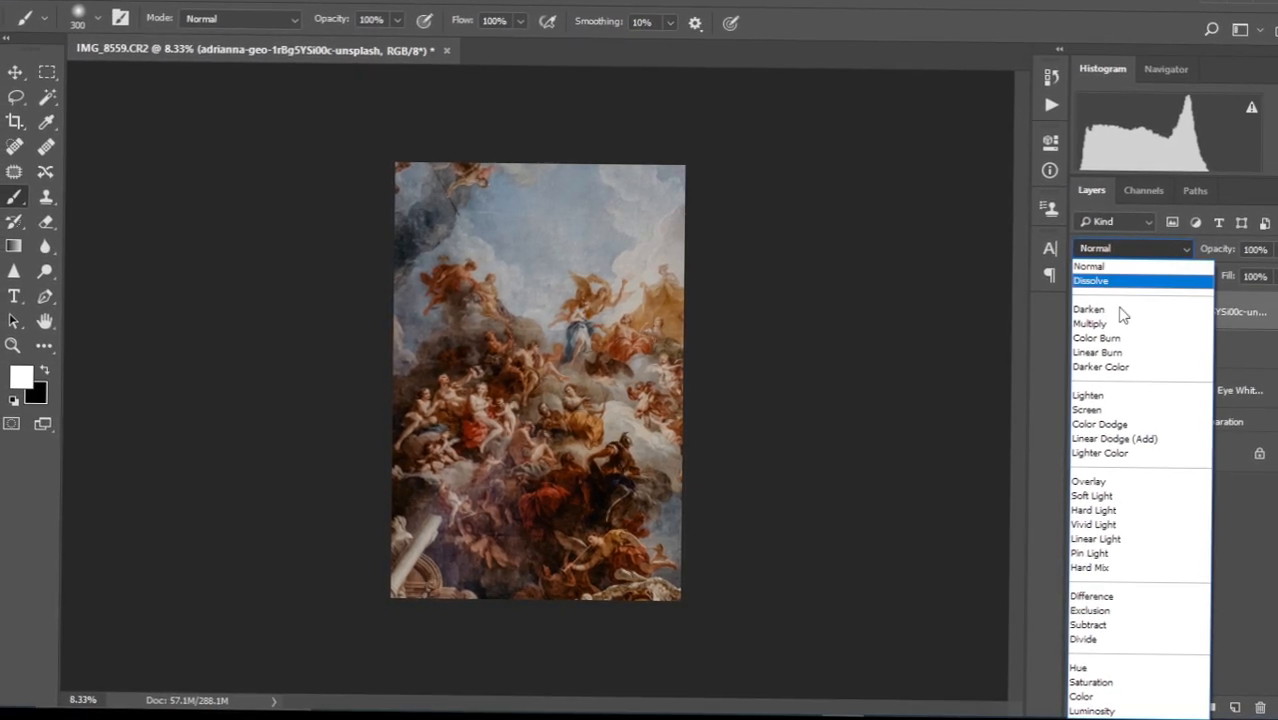
left_click(1112, 323)
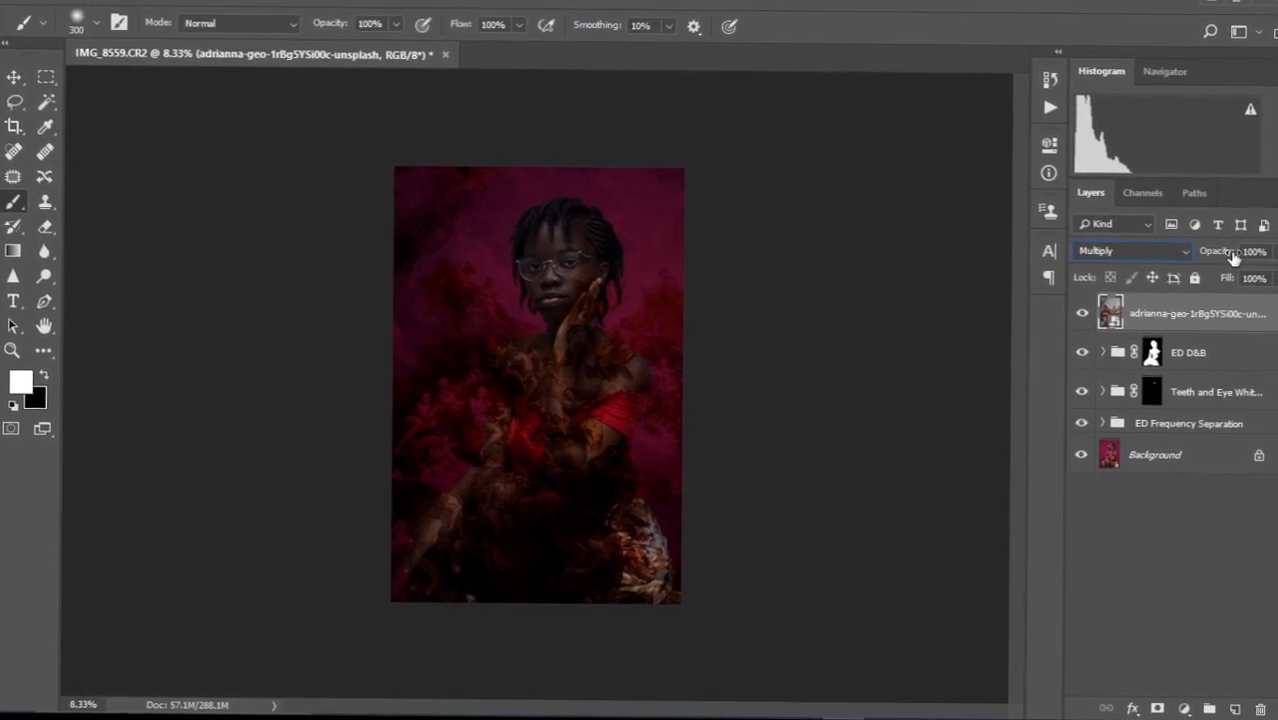
mouse_move(1224, 256)
left_mouse_down()
mouse_move(1187, 252)
mouse_move(1209, 252)
left_mouse_up()
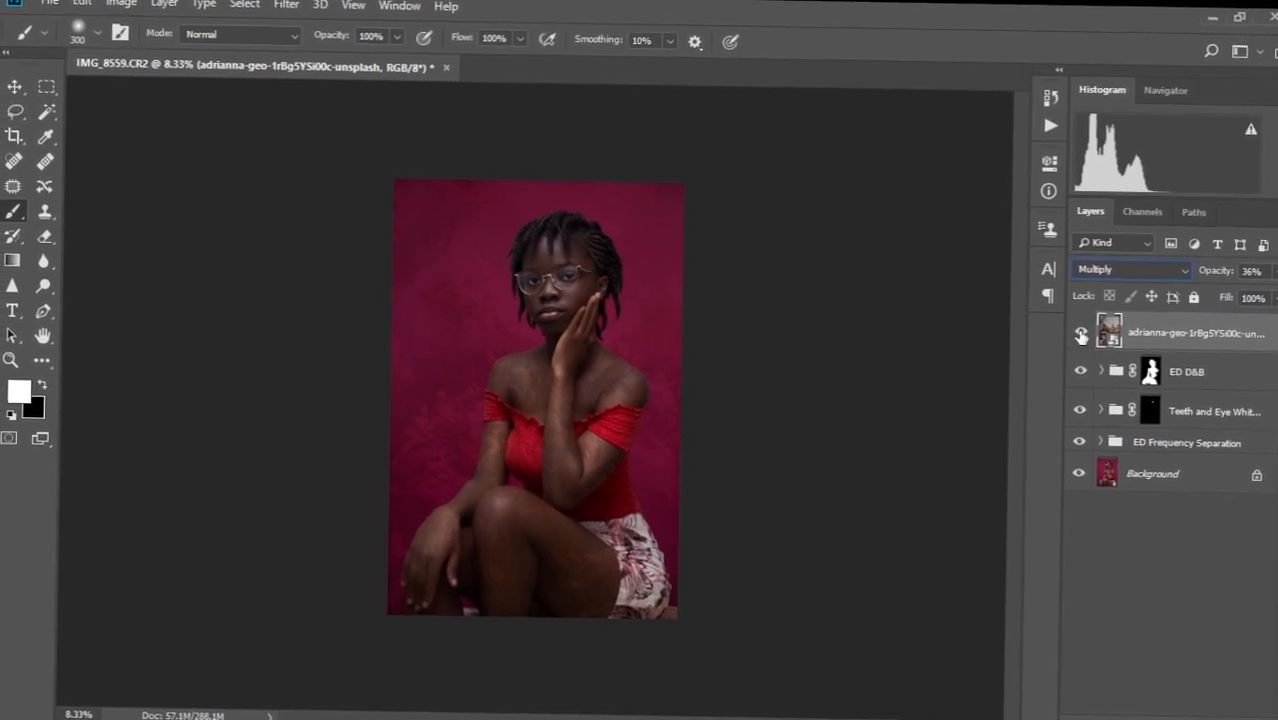
left_click(1079, 333)
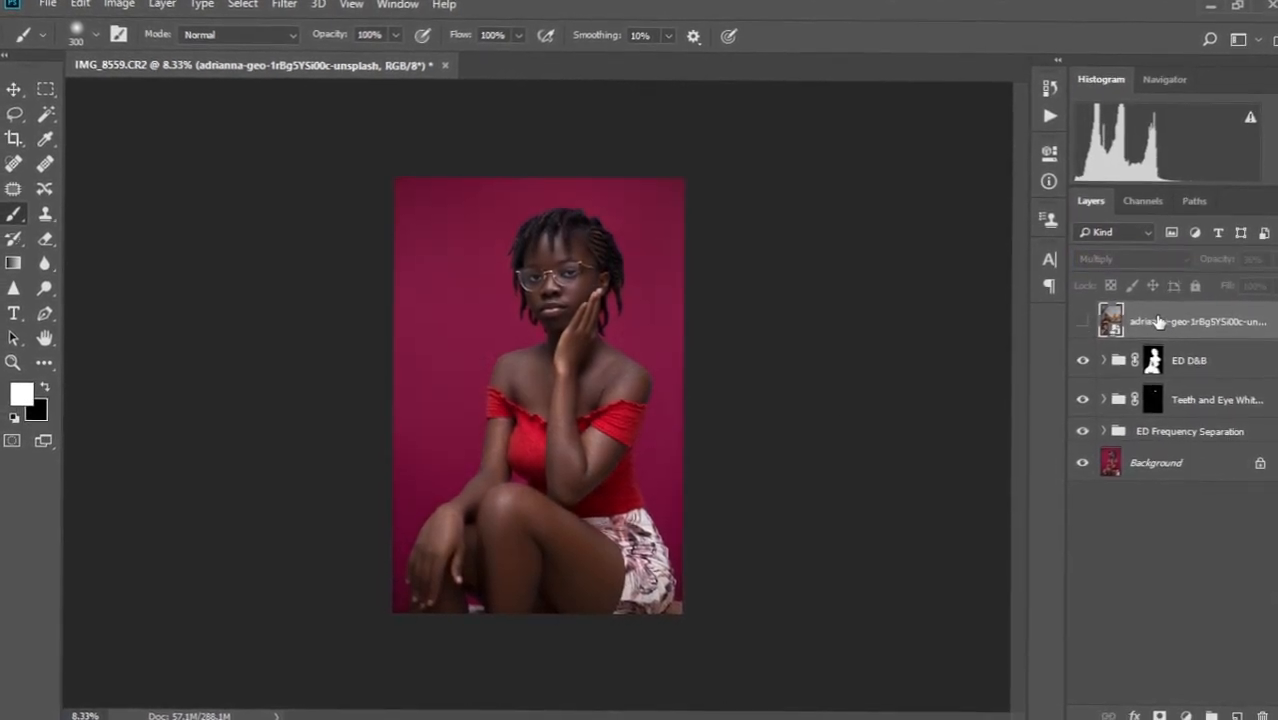
left_click(1157, 466)
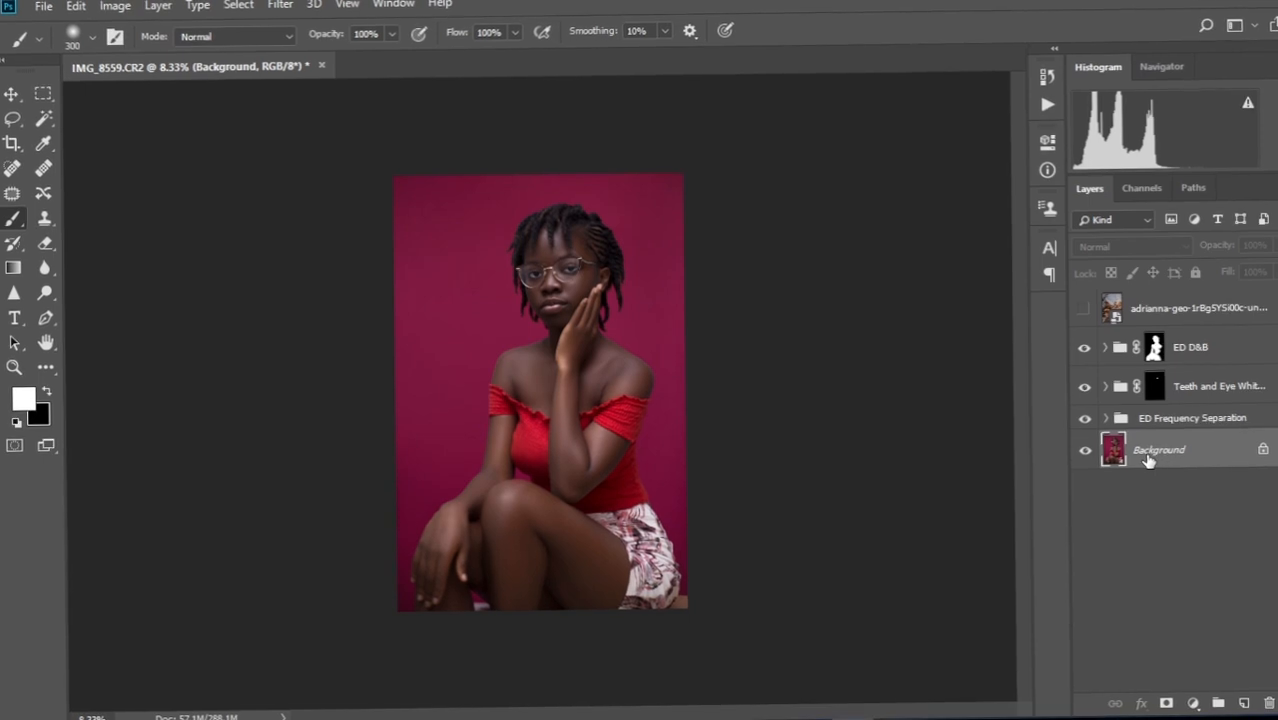
Select the subject and make the texture overlay layer visible again.
left_click(236, 4)
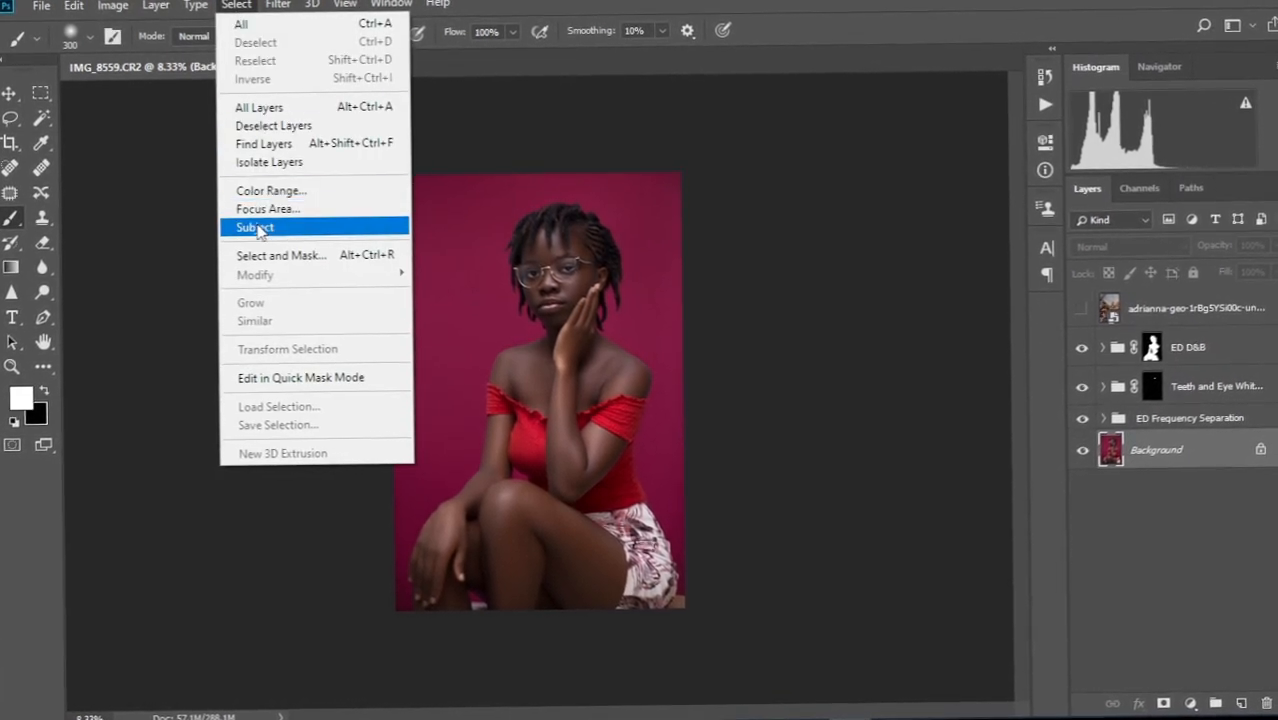
left_click(257, 228)
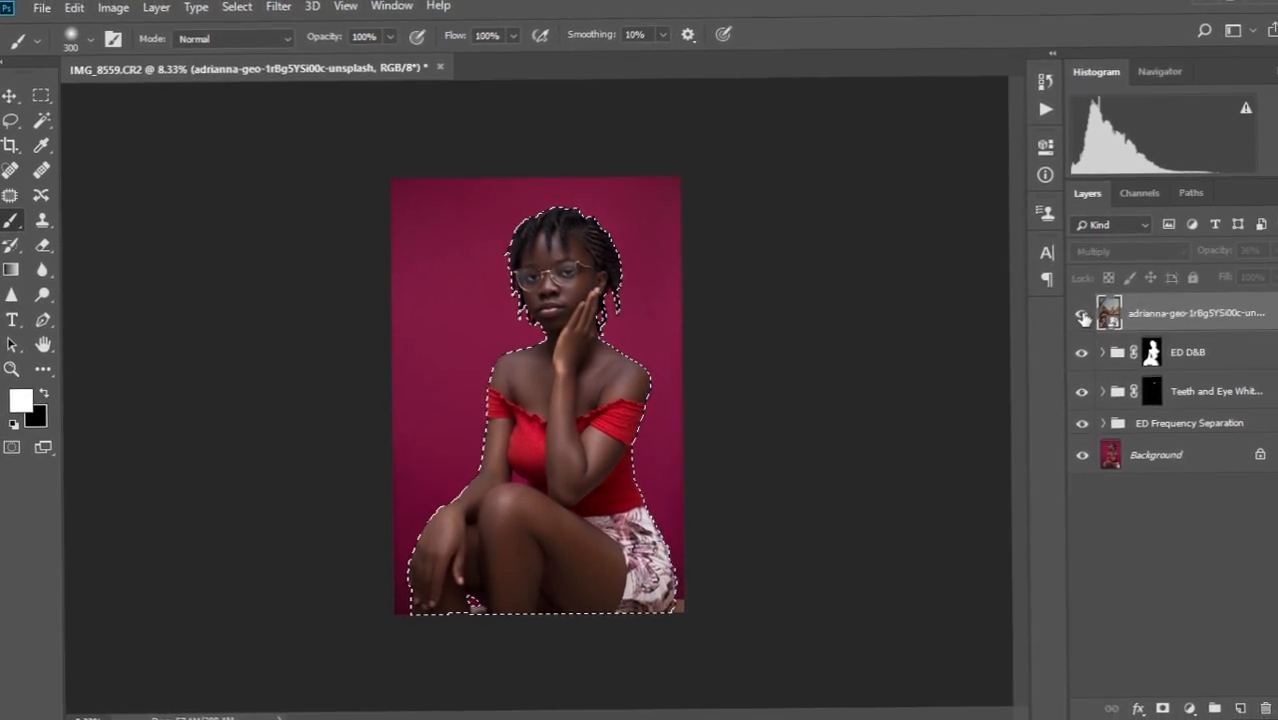
left_click(1083, 316)
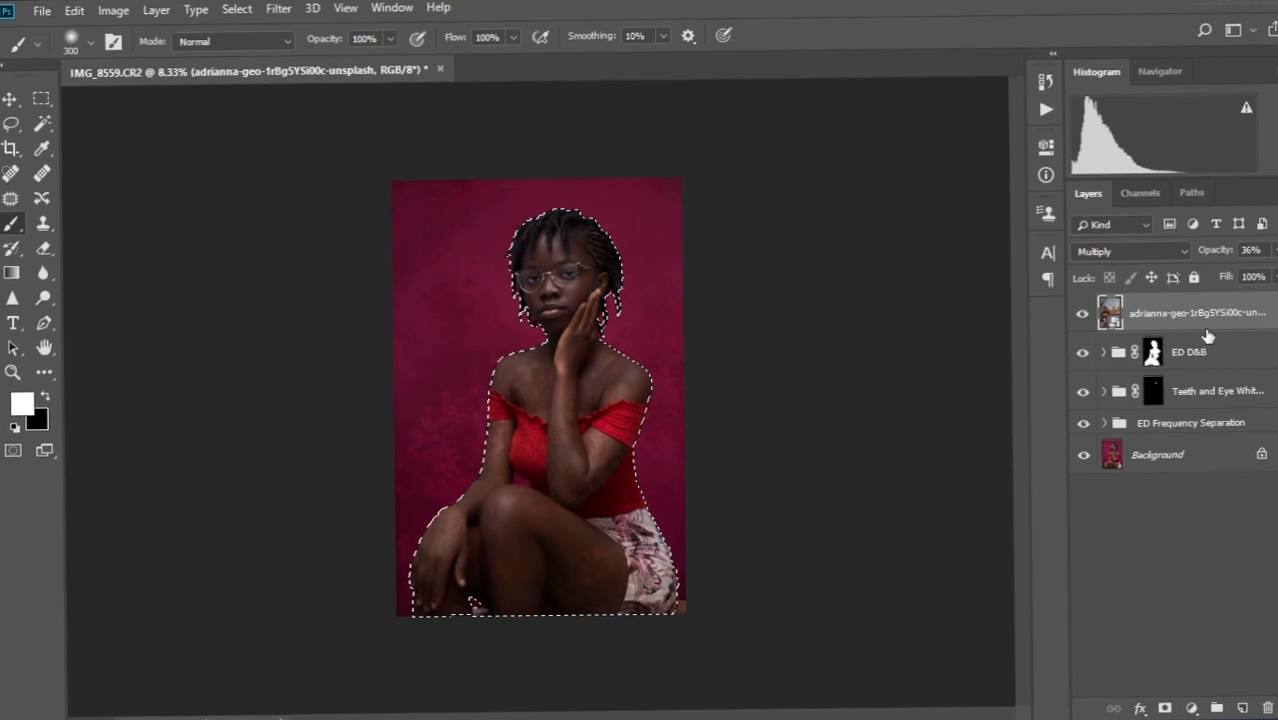
Add a subject-masked Curves 2 layer and Alt-drag its mask onto the texture layer.
left_click(1155, 358)
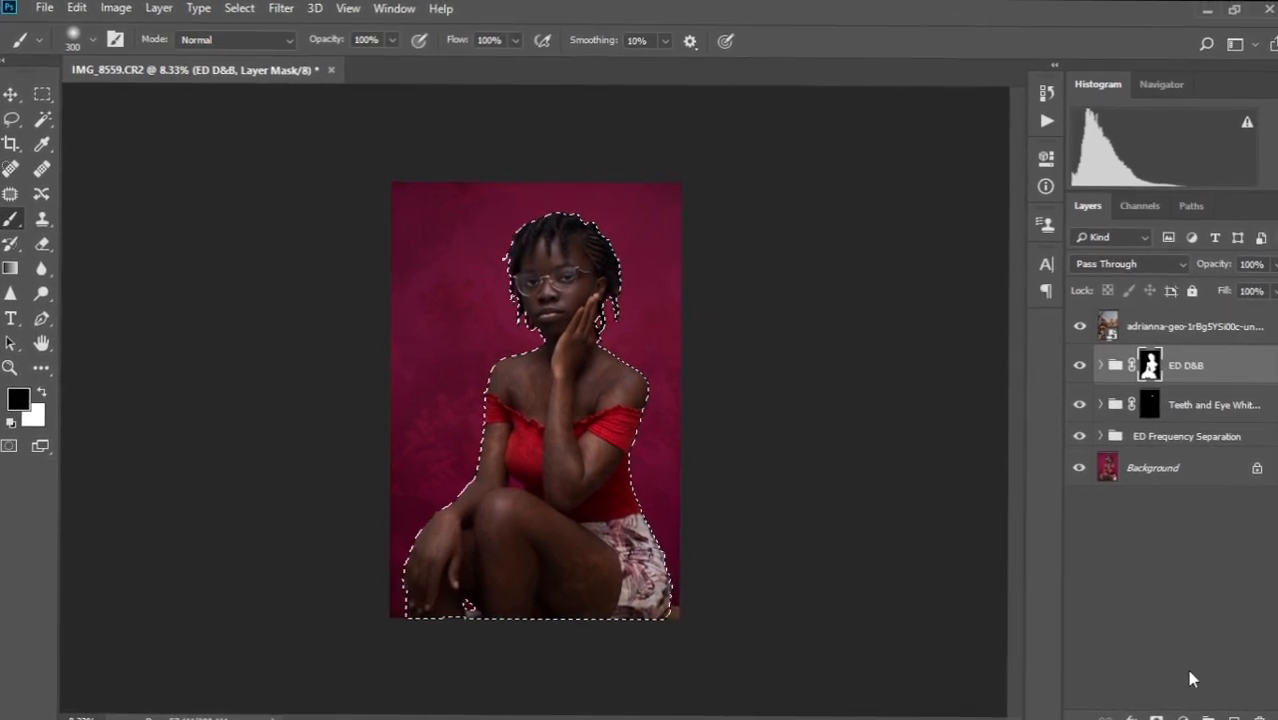
left_click(1183, 716)
left_click(1172, 482)
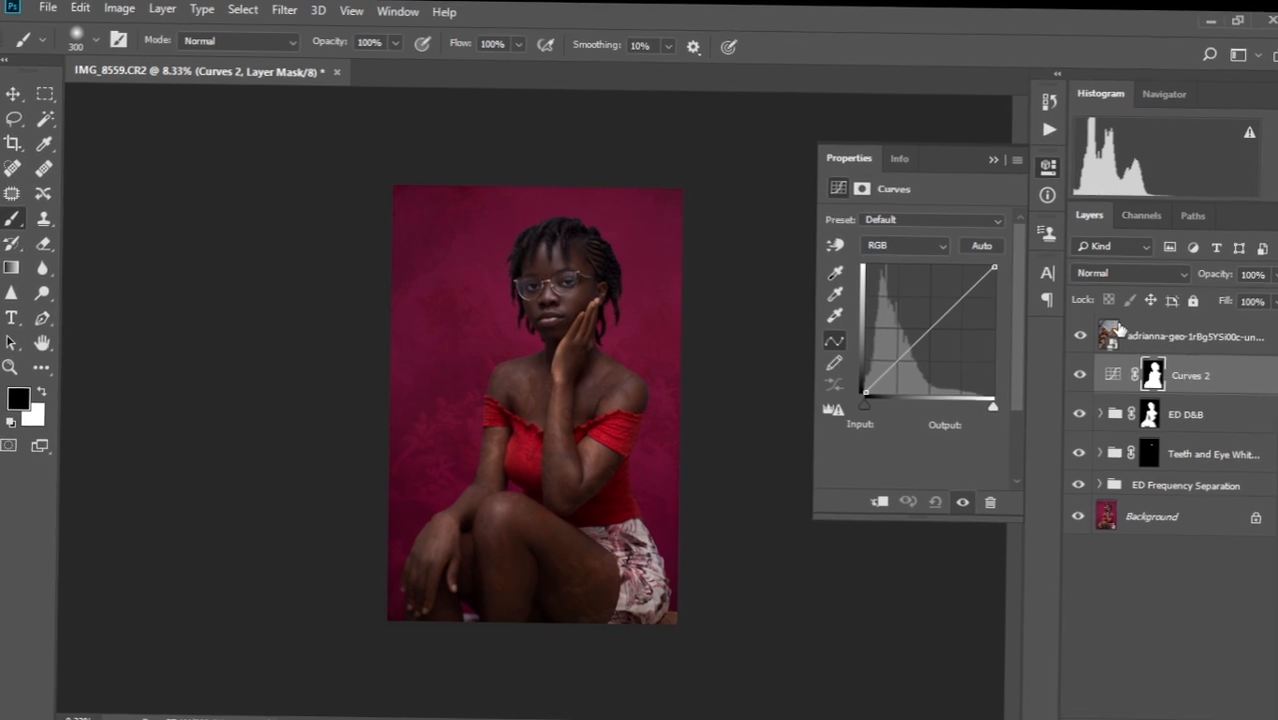
left_click(995, 157)
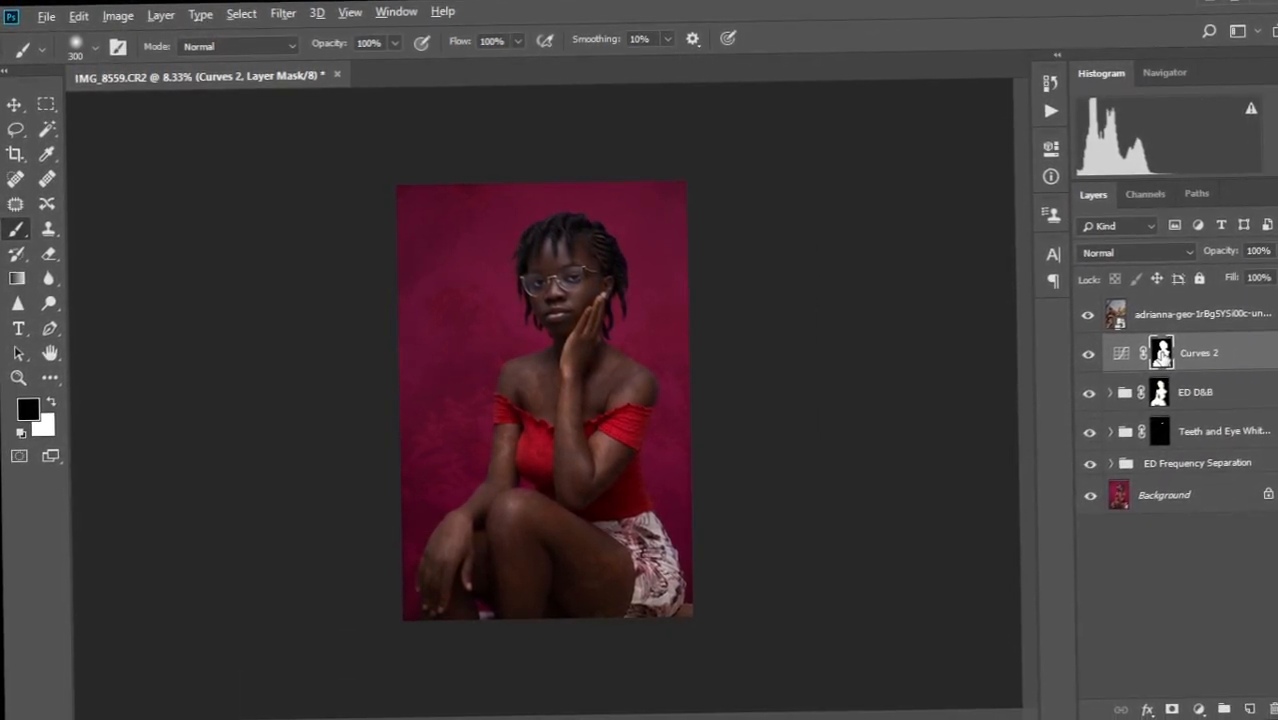
left_click_drag(1166, 318, 1160, 318)
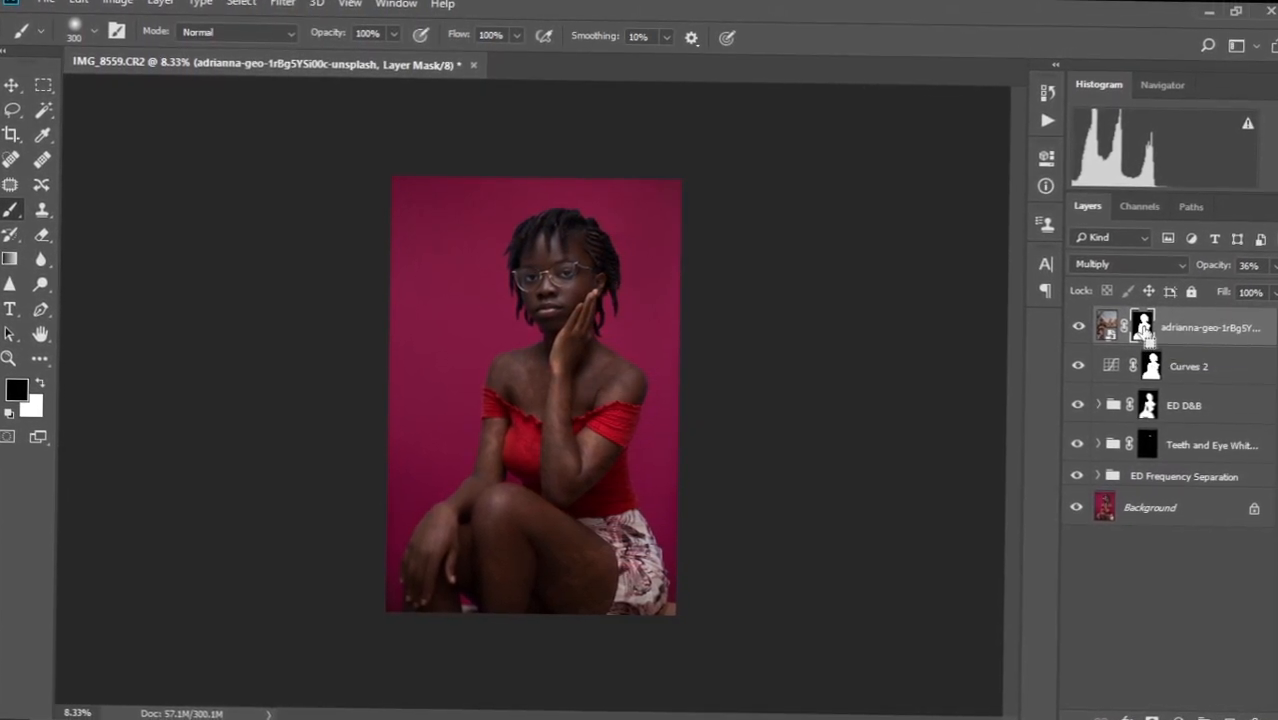
Invert the texture layer's mask so it excludes her figure, checking the face and neck edges.
key("ctrl+i")
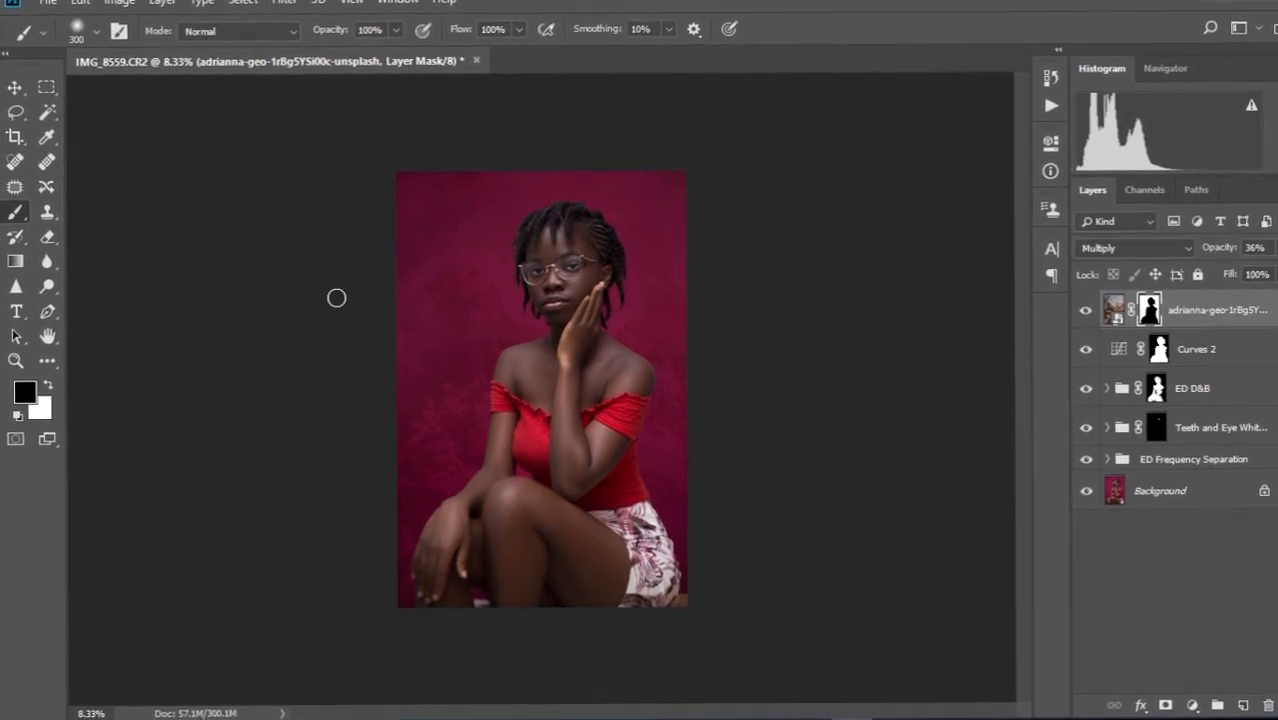
scroll(485, 333, "up", 3)
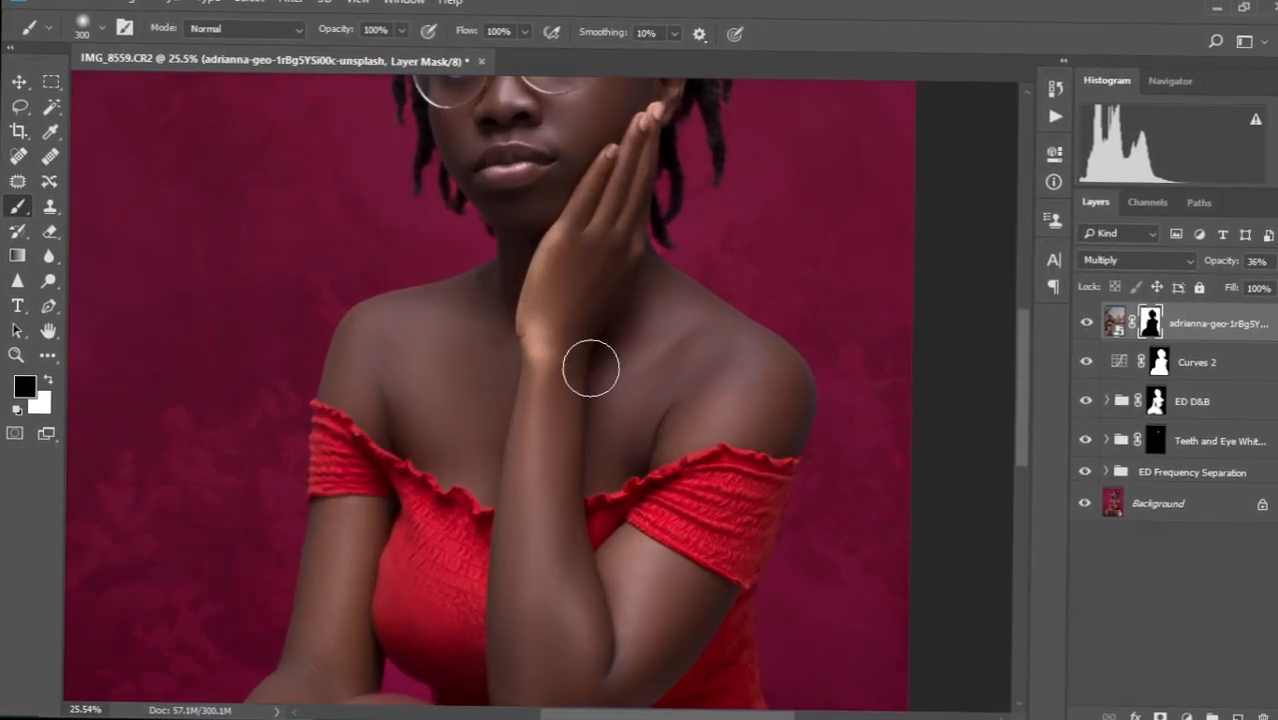
left_click_drag(609, 406, 608, 298)
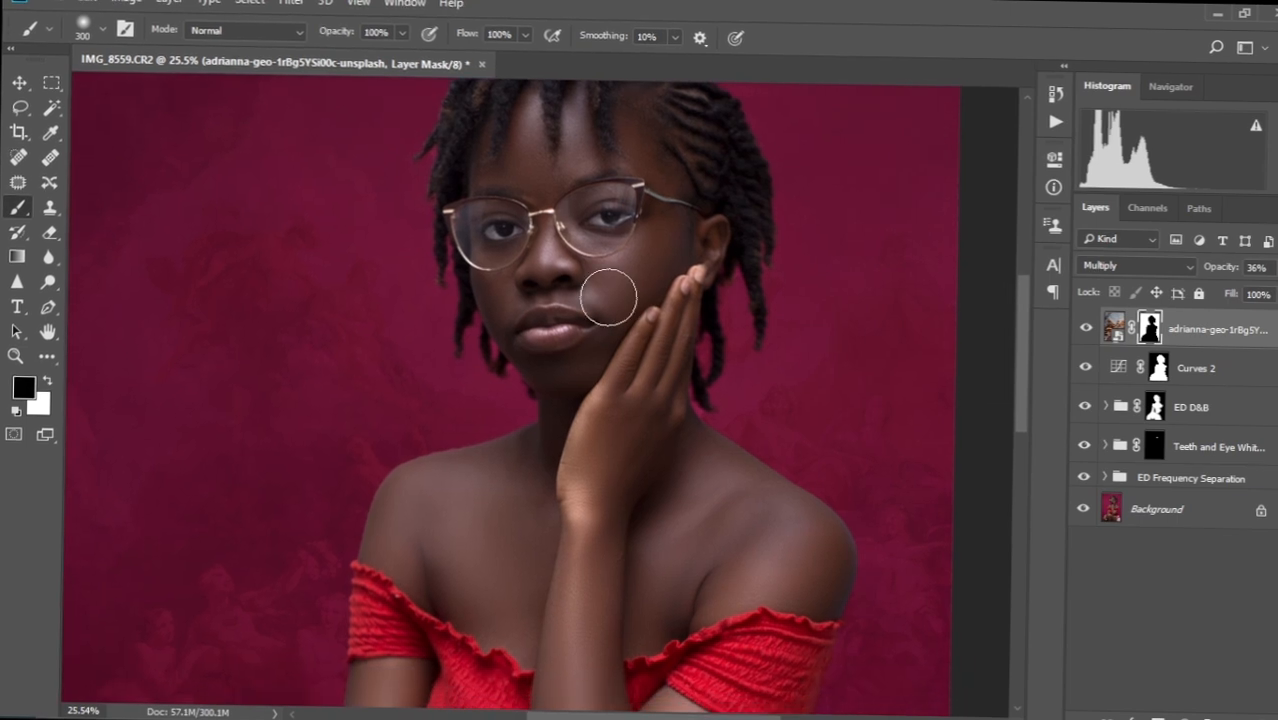
key("ctrl+0")
key("ctrl+minus")
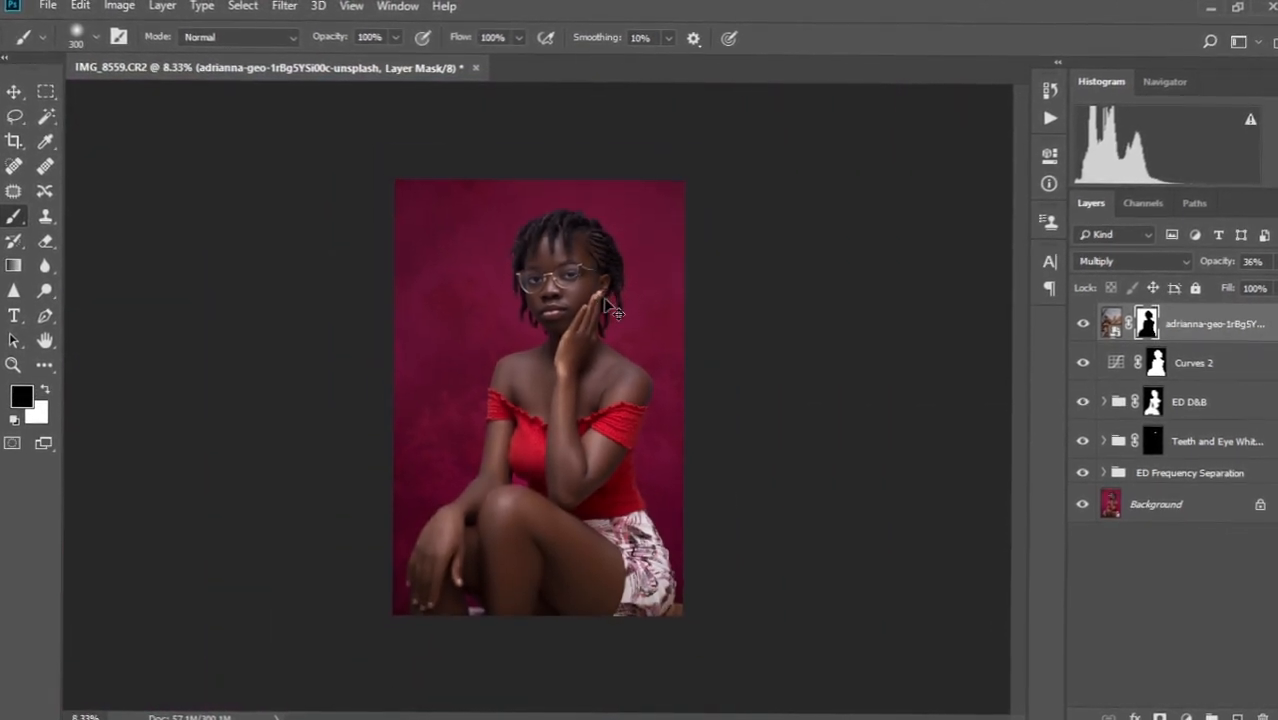
key("ctrl+plus")
key("ctrl+minus")
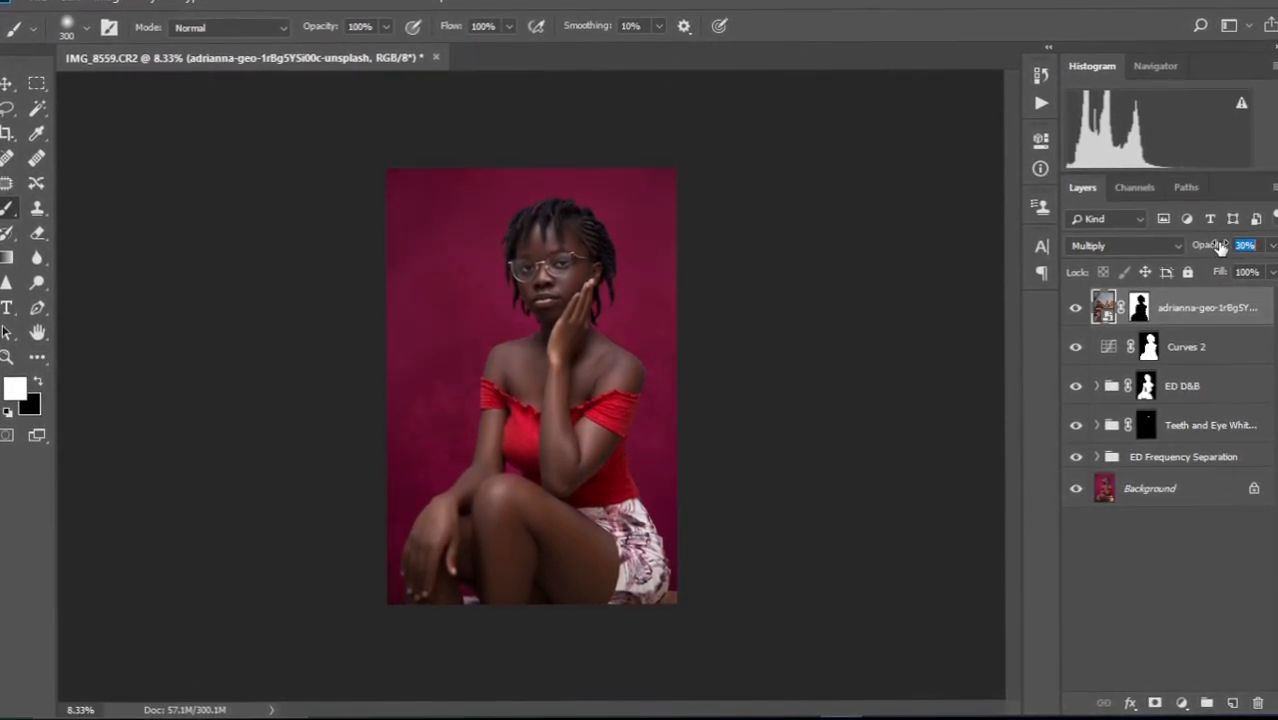
Lower the texture layer's opacity to 26%.
left_click_drag(1222, 247, 1221, 251)
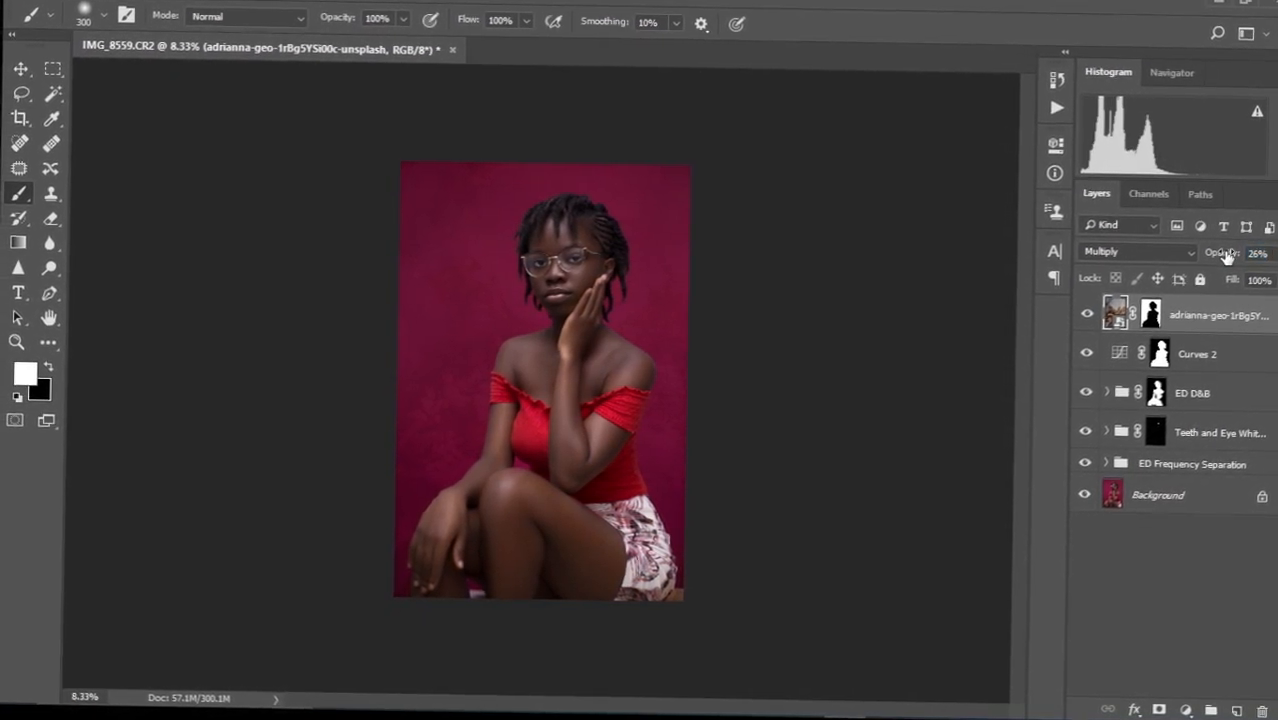
scroll(511, 362, "up", 2)
scroll(510, 370, "down", 2)
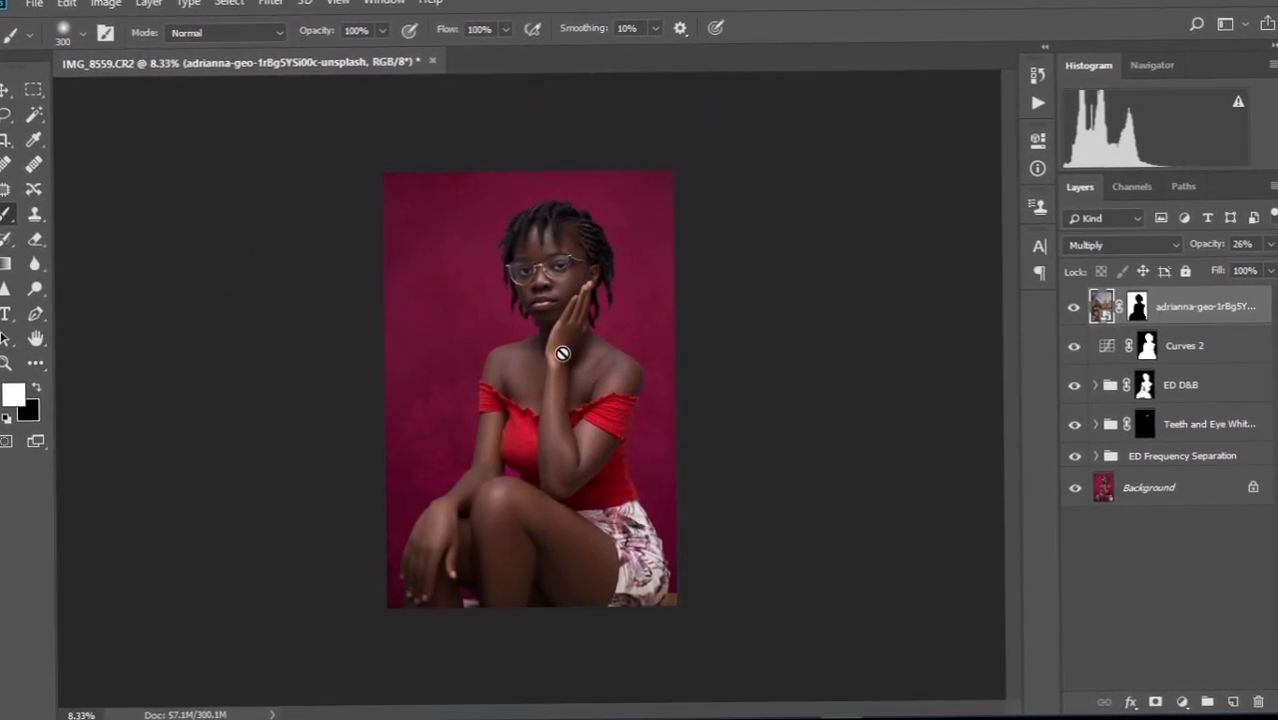
scroll(561, 354, "down", 1)
scroll(559, 355, "up", 2)
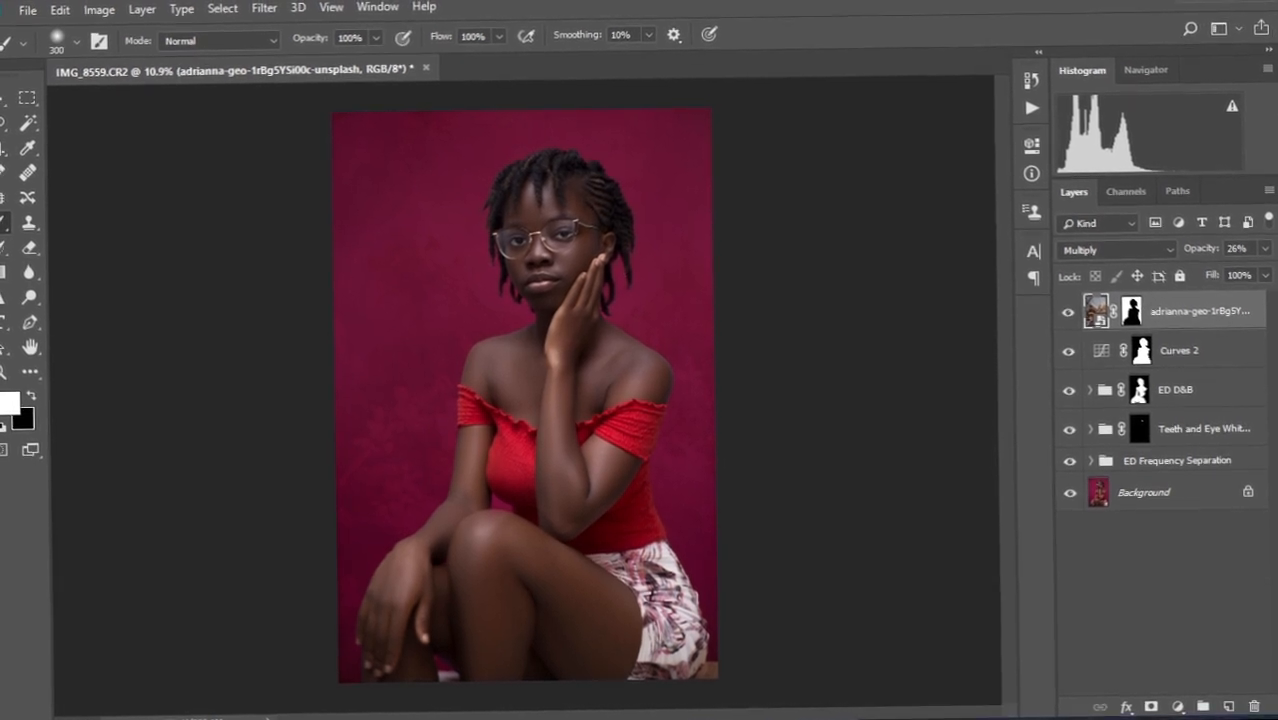
Drag 2023_04_26_20_33_IMG_3523 from the Backgrounds folder onto the Photoshop canvas.
mouse_move(497, 710)
mouse_move(416, 708)
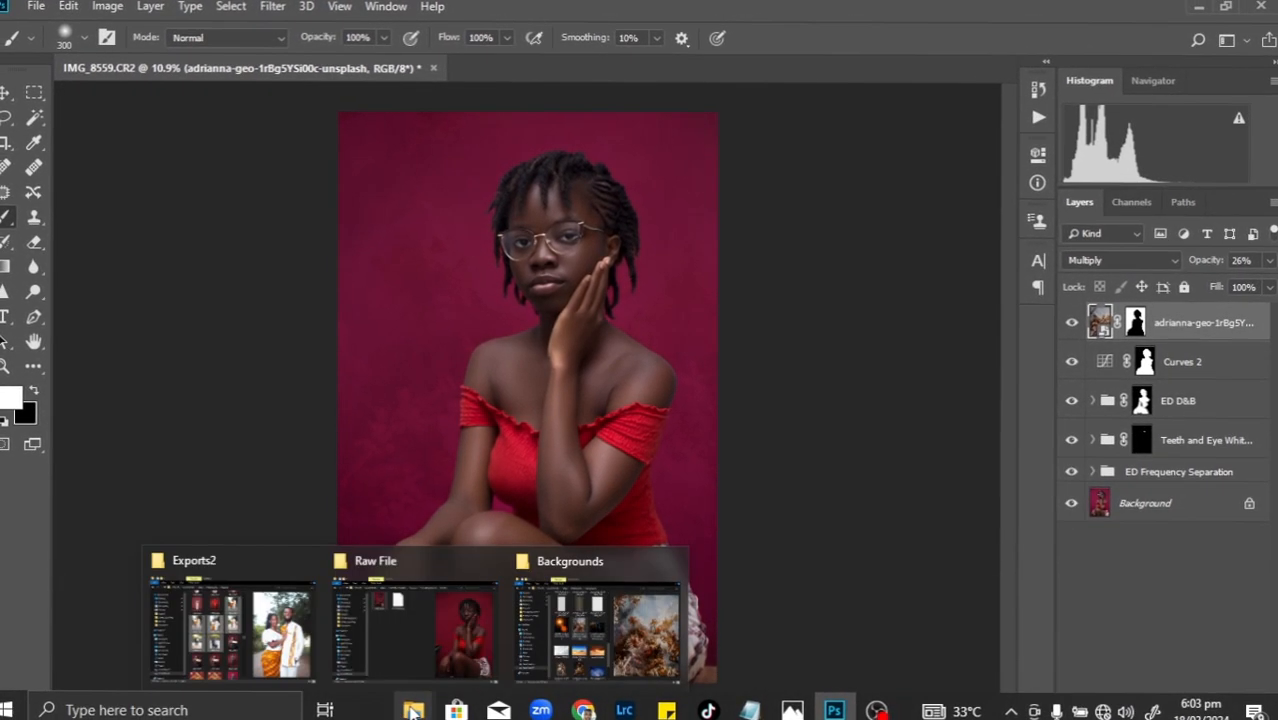
left_click(568, 660)
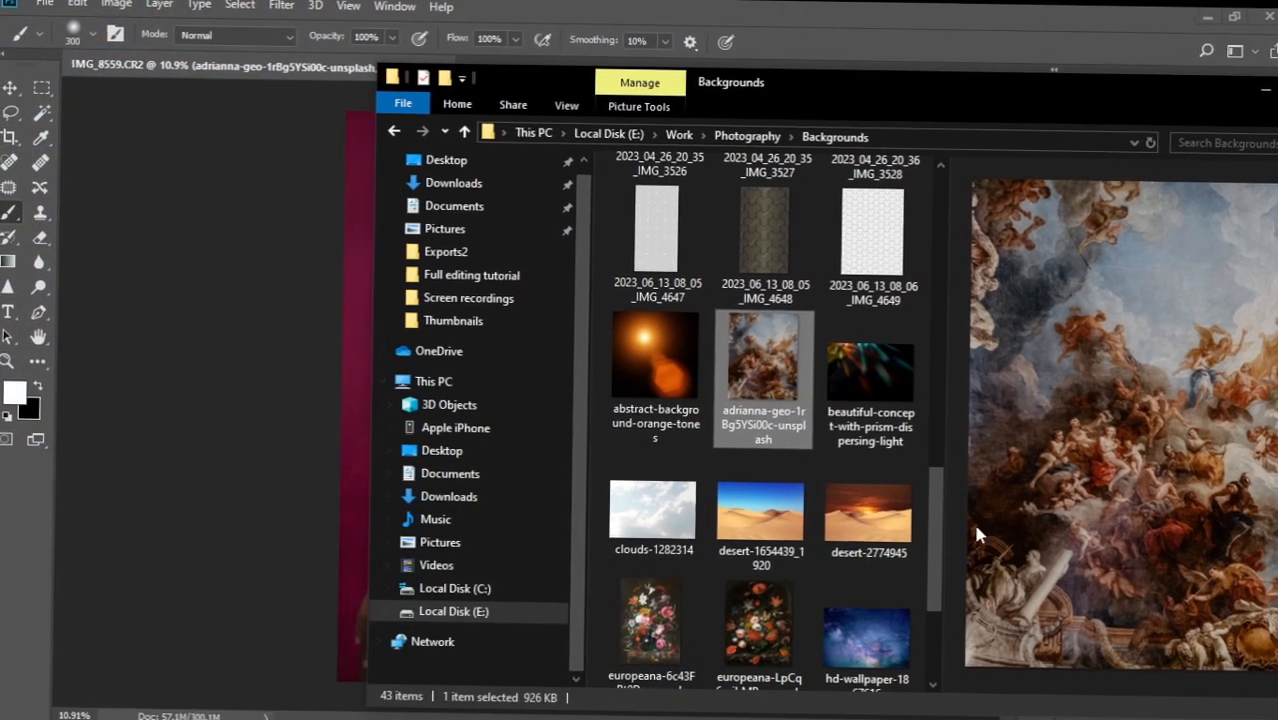
left_click_drag(930, 541, 930, 392)
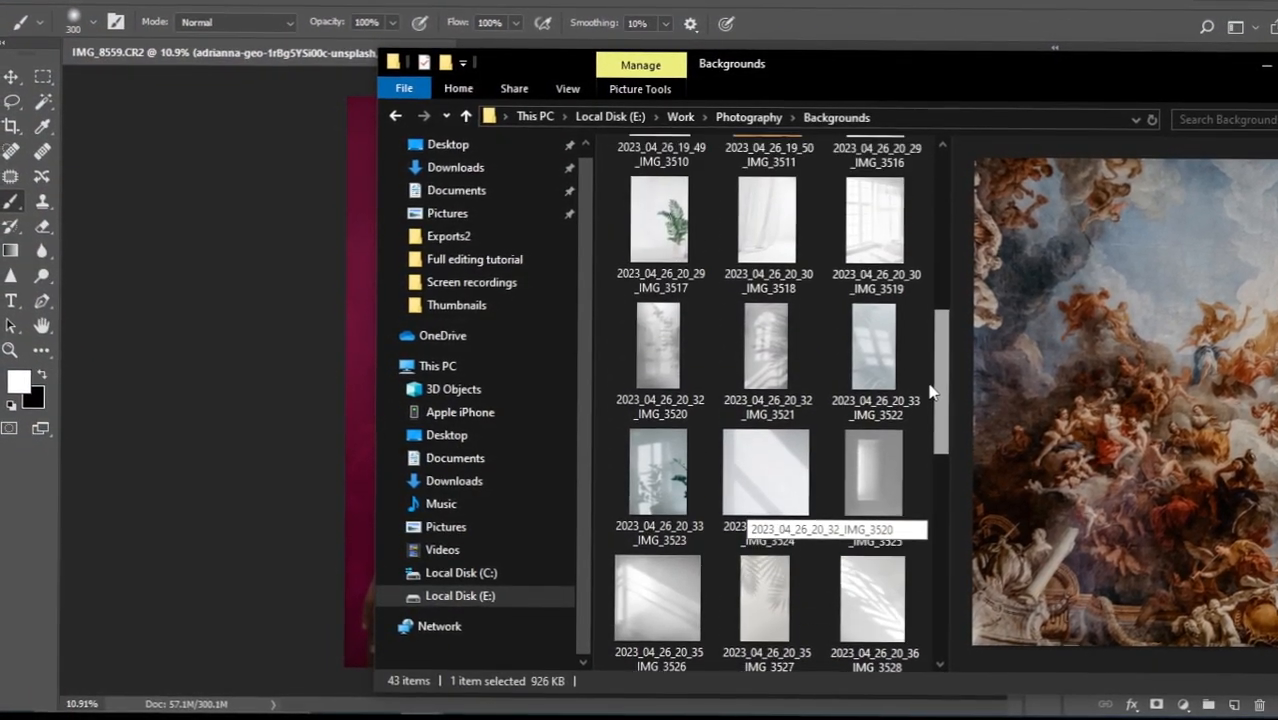
left_click(647, 465)
left_click_drag(842, 56, 1112, 68)
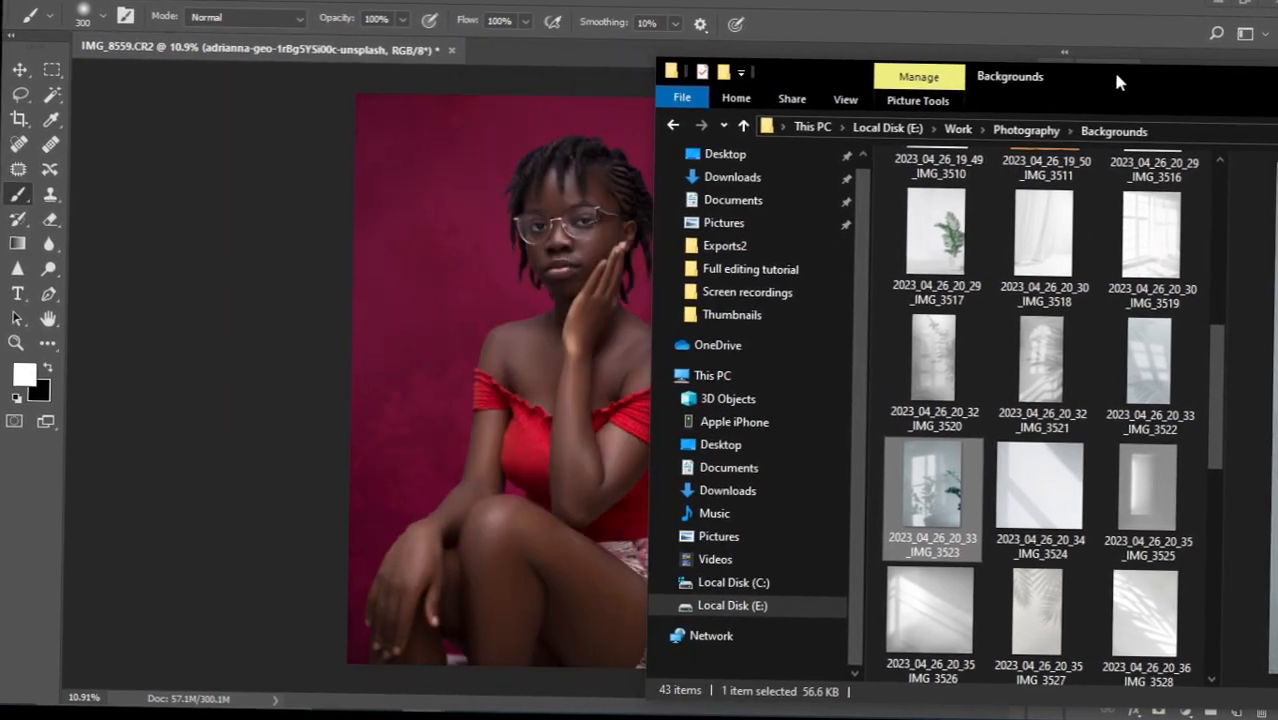
left_click_drag(912, 556, 492, 403)
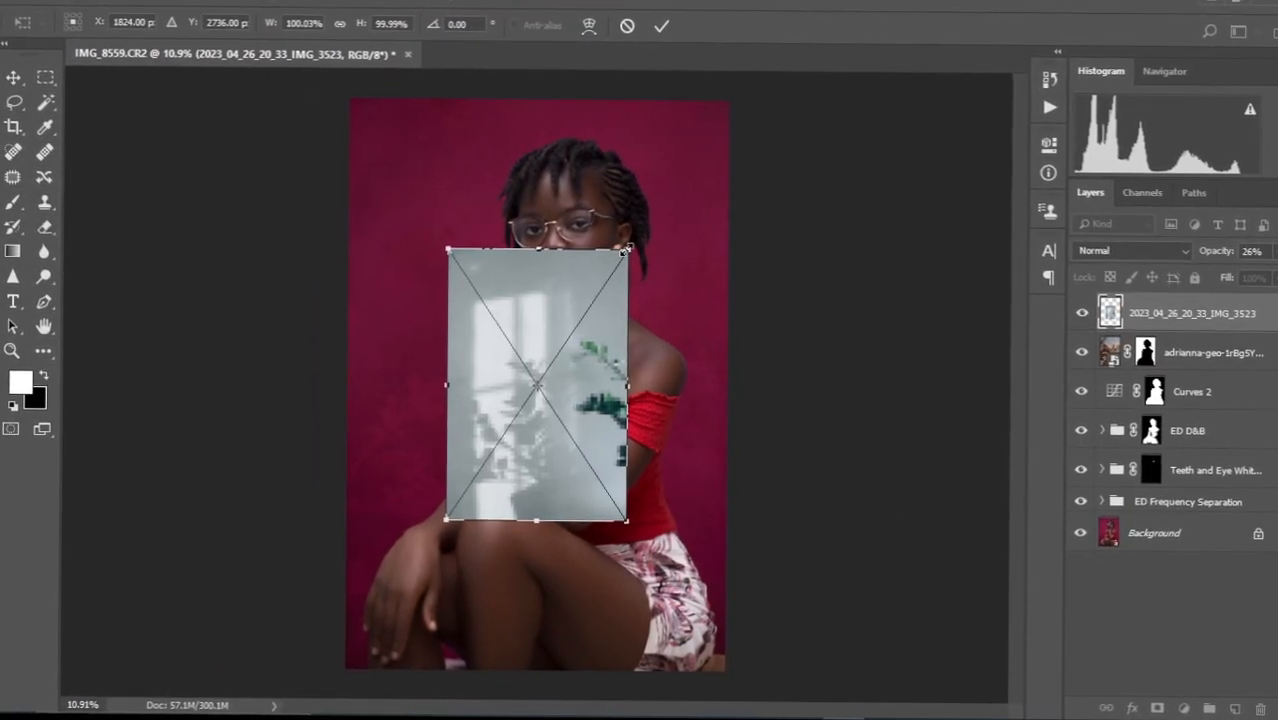
Scale the plant-shadow image to about 232%, position it over the portrait, and commit it.
left_click_drag(626, 248, 768, 104)
left_click_drag(579, 424, 580, 386)
left_click_drag(579, 406, 578, 414)
scroll(576, 468, "down", 4)
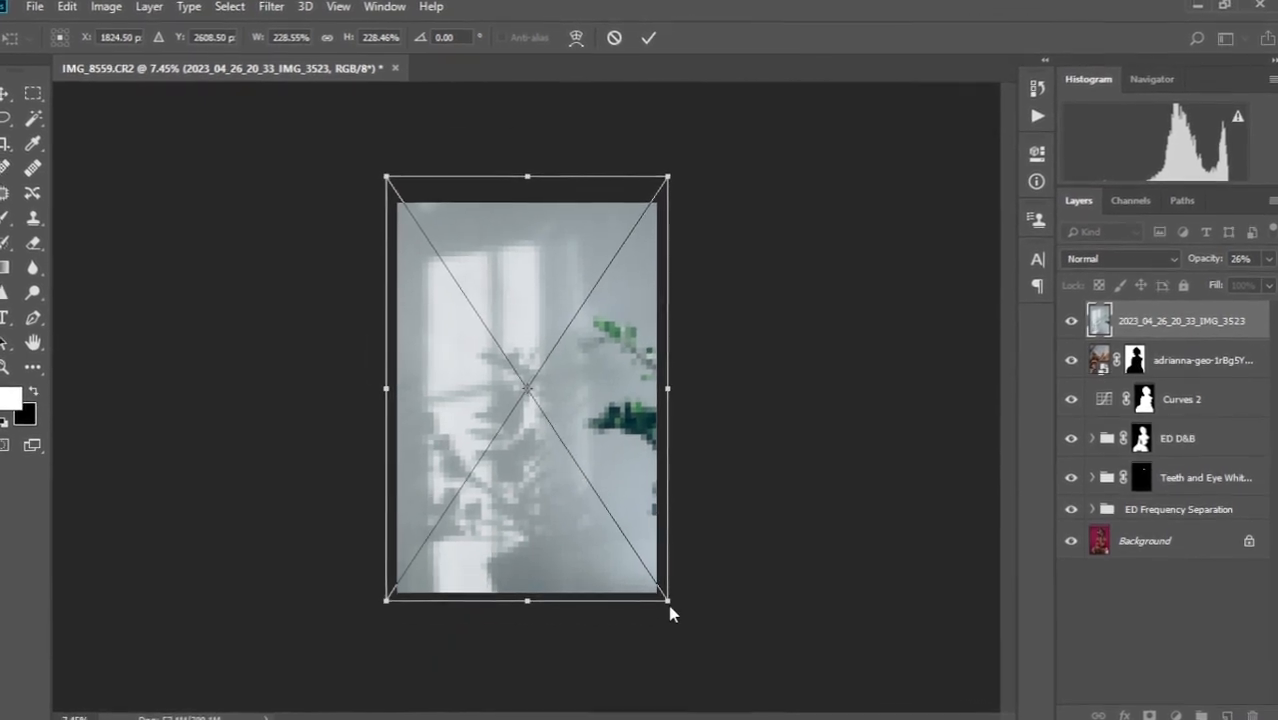
mouse_move(667, 600)
left_mouse_down()
mouse_move(683, 619)
mouse_move(681, 603)
left_mouse_up()
left_click_drag(583, 497, 587, 499)
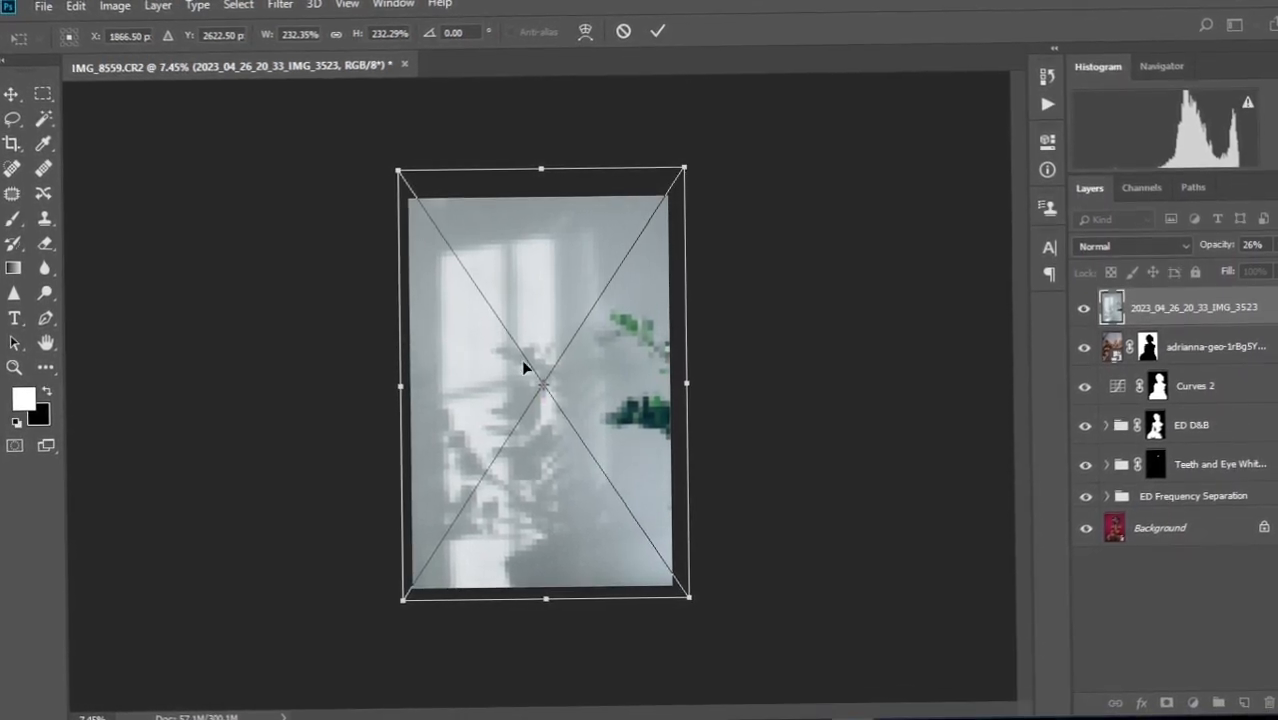
left_click(656, 28)
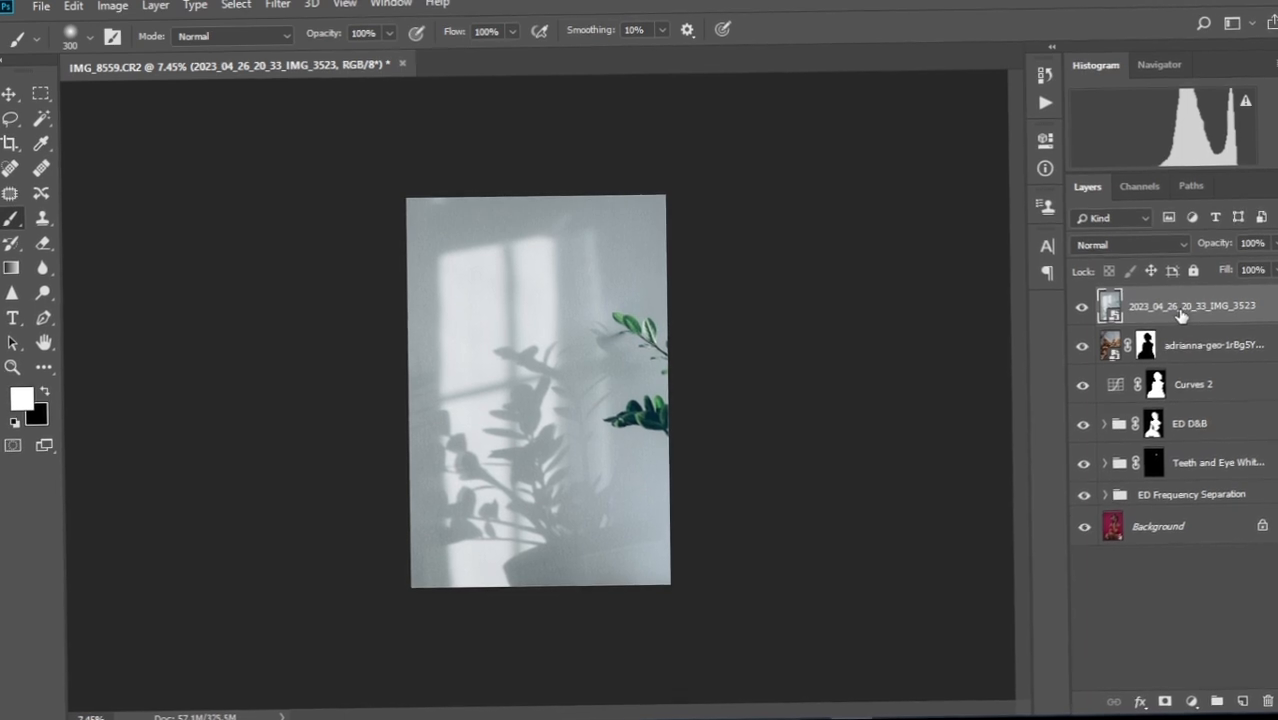
left_click(1180, 244)
Try Screen and Normal on the plant-shadow texture layer, then settle on Multiply blending.
left_click(1100, 316)
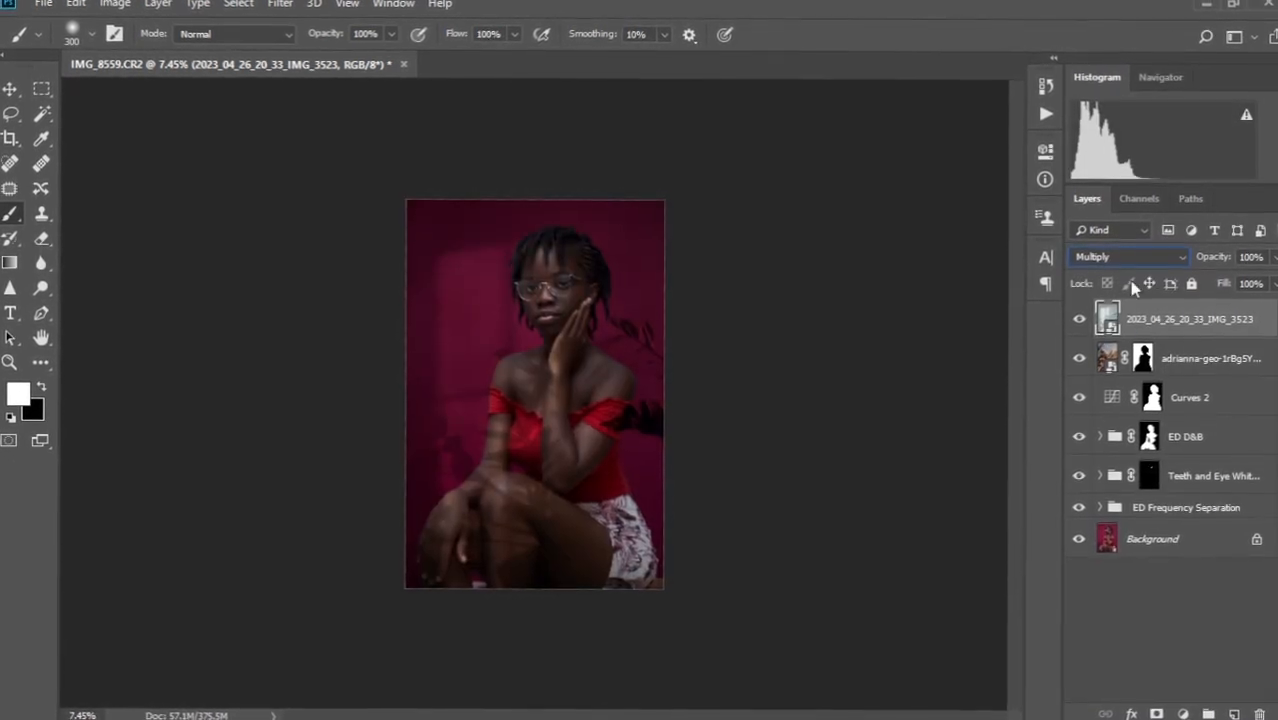
left_click(1182, 270)
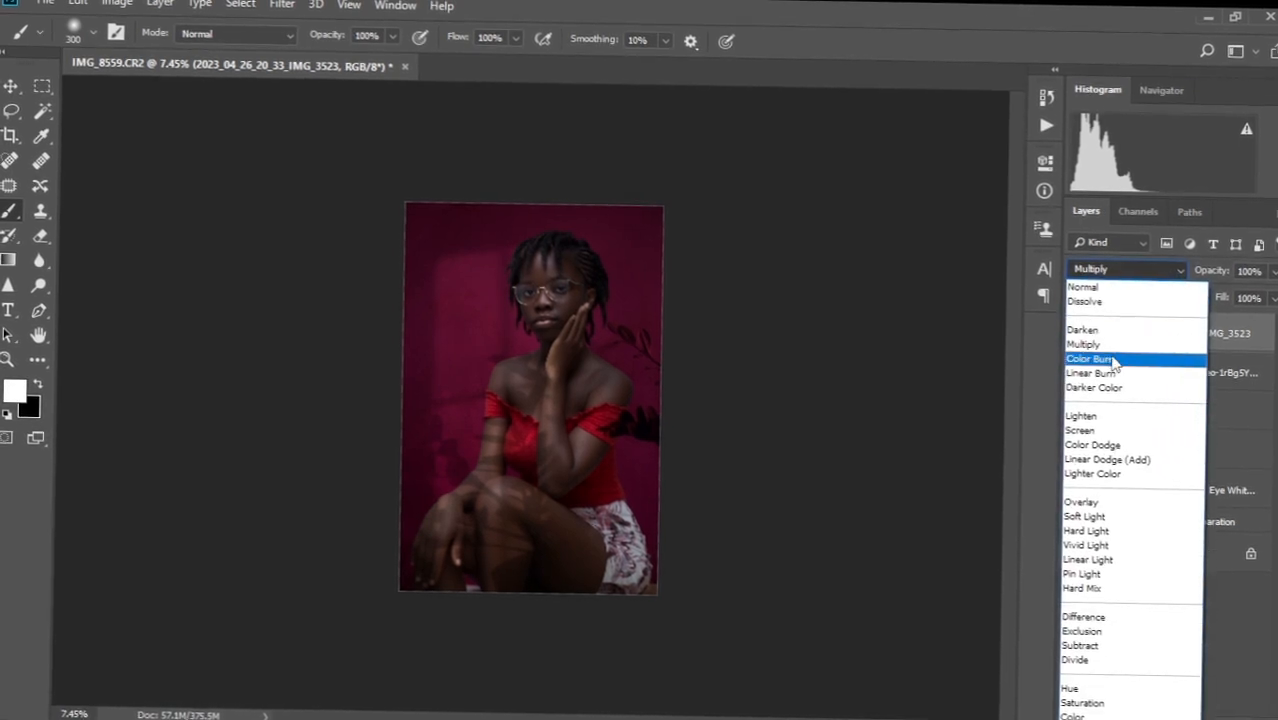
left_click(1105, 429)
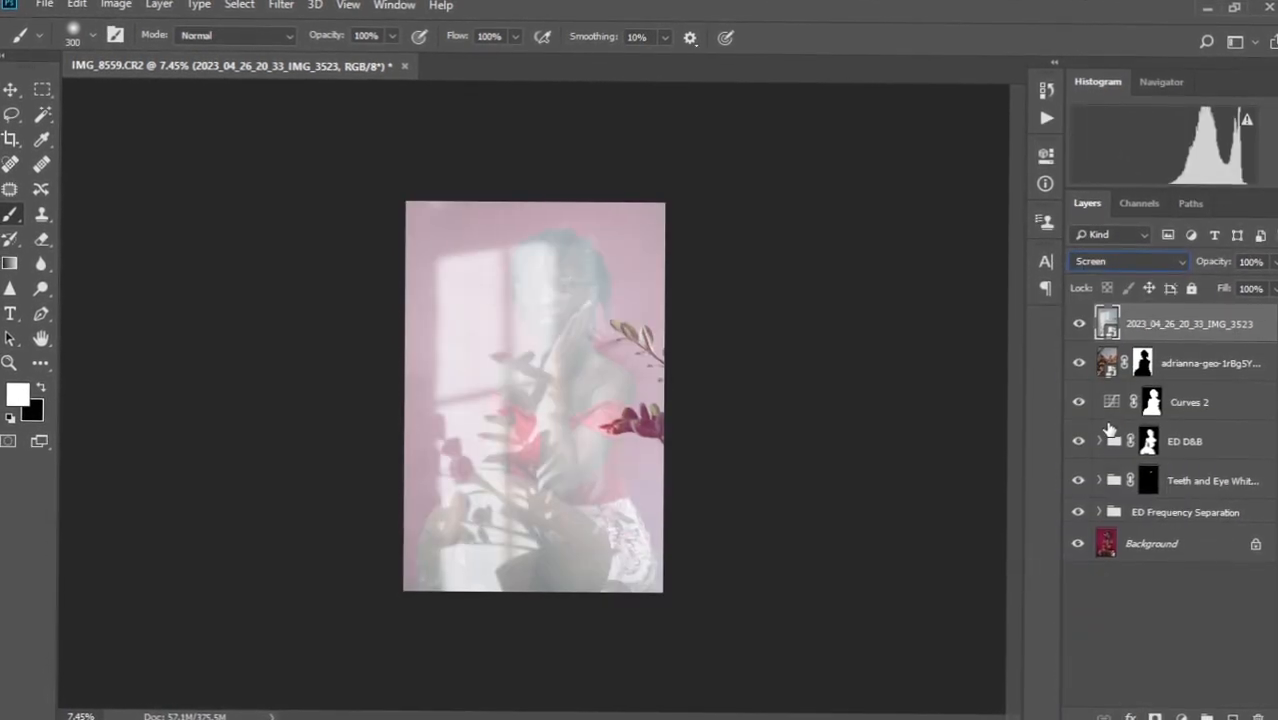
left_click(1130, 258)
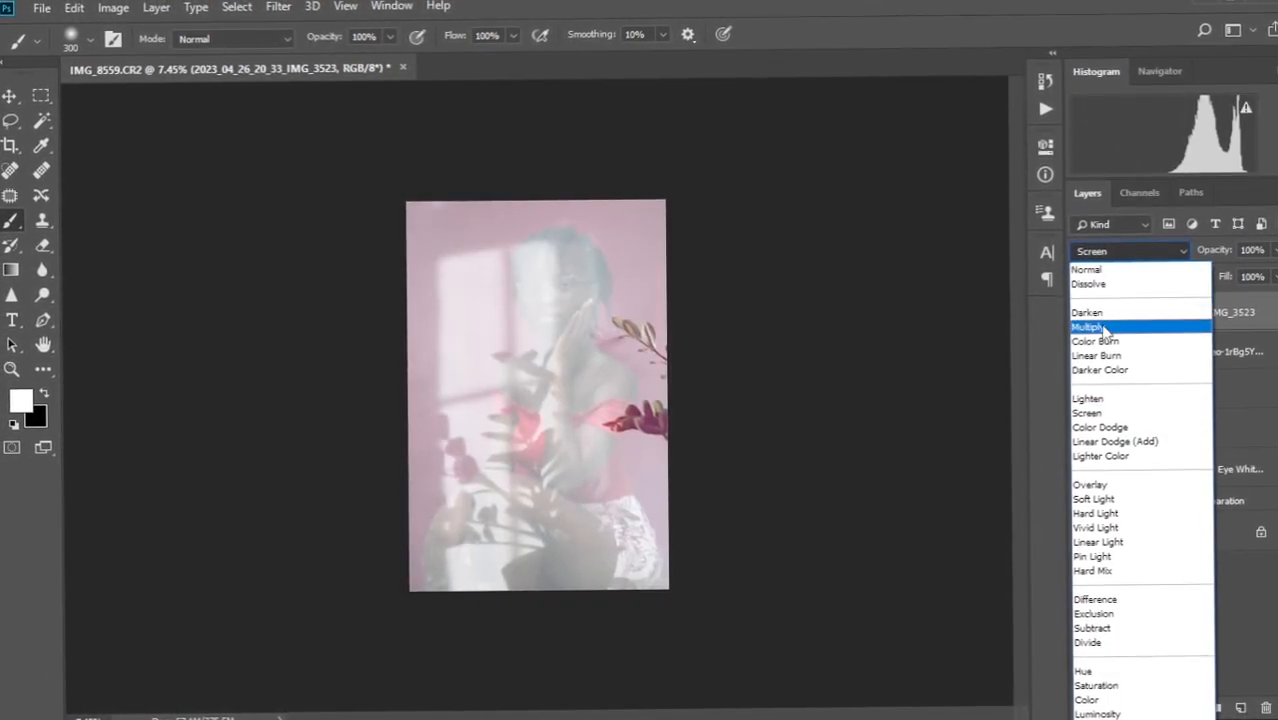
left_click(1100, 331)
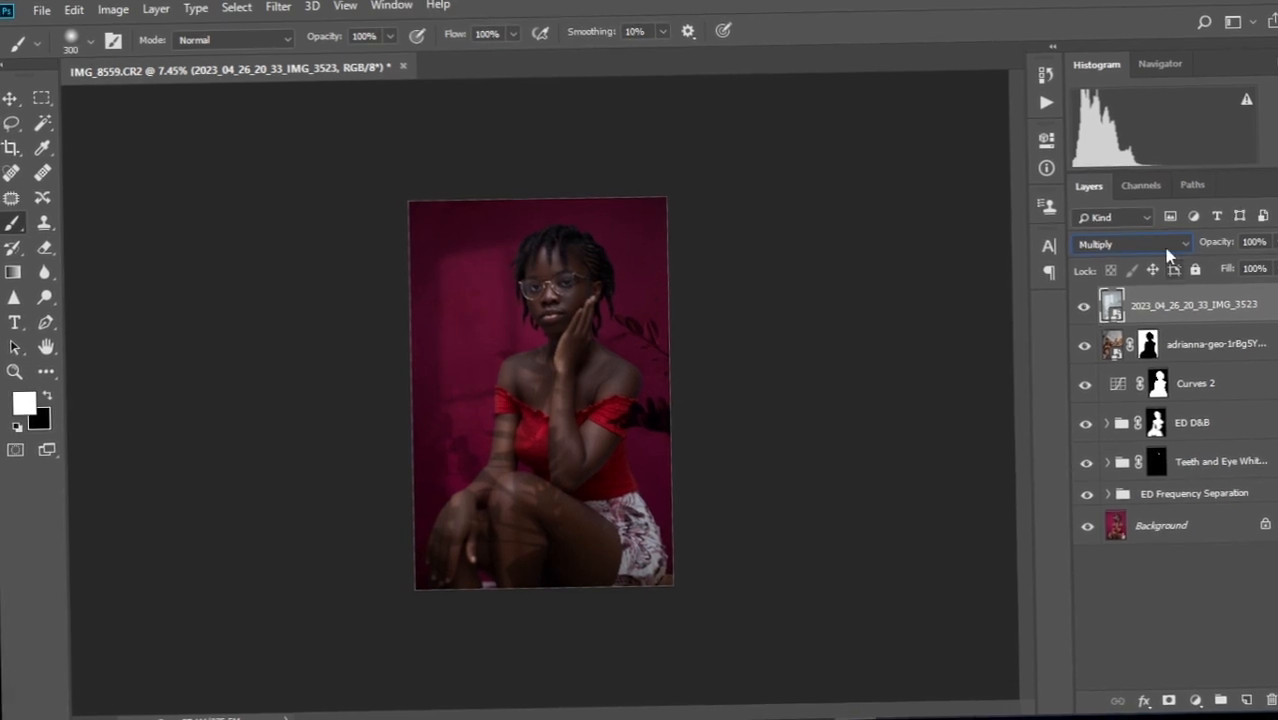
left_click(1170, 248)
left_click(1170, 261)
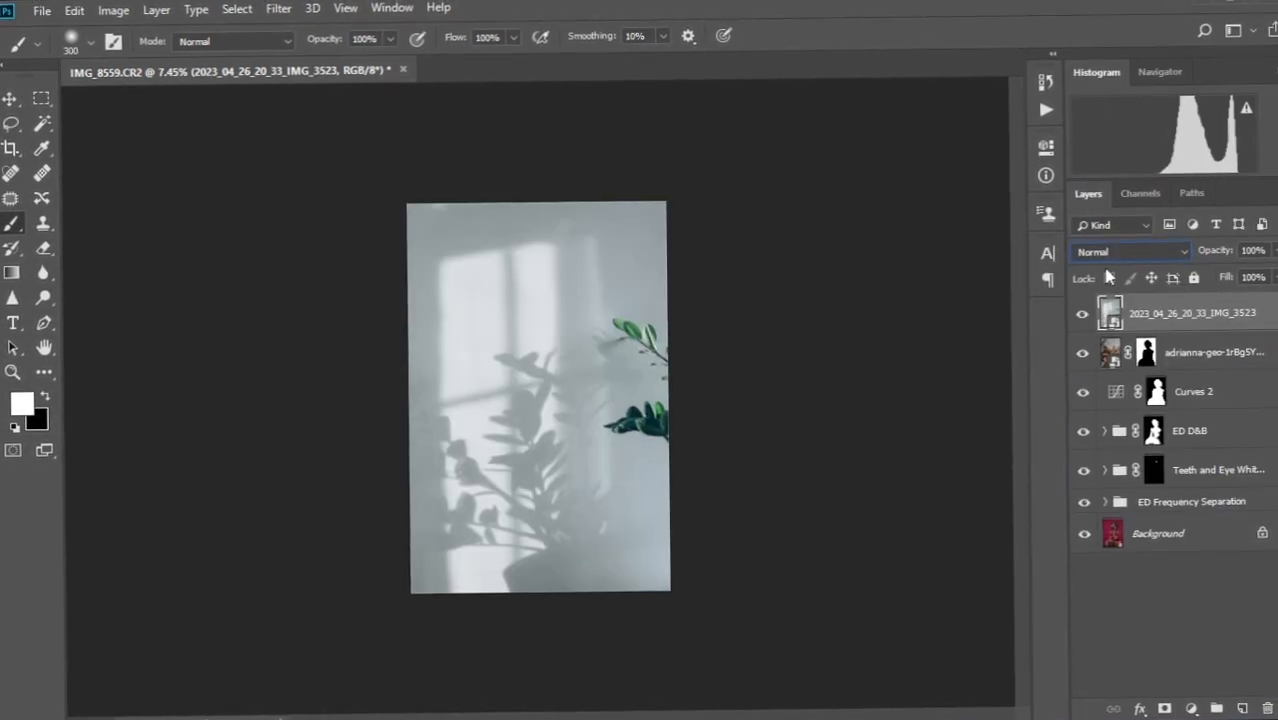
left_click(1176, 258)
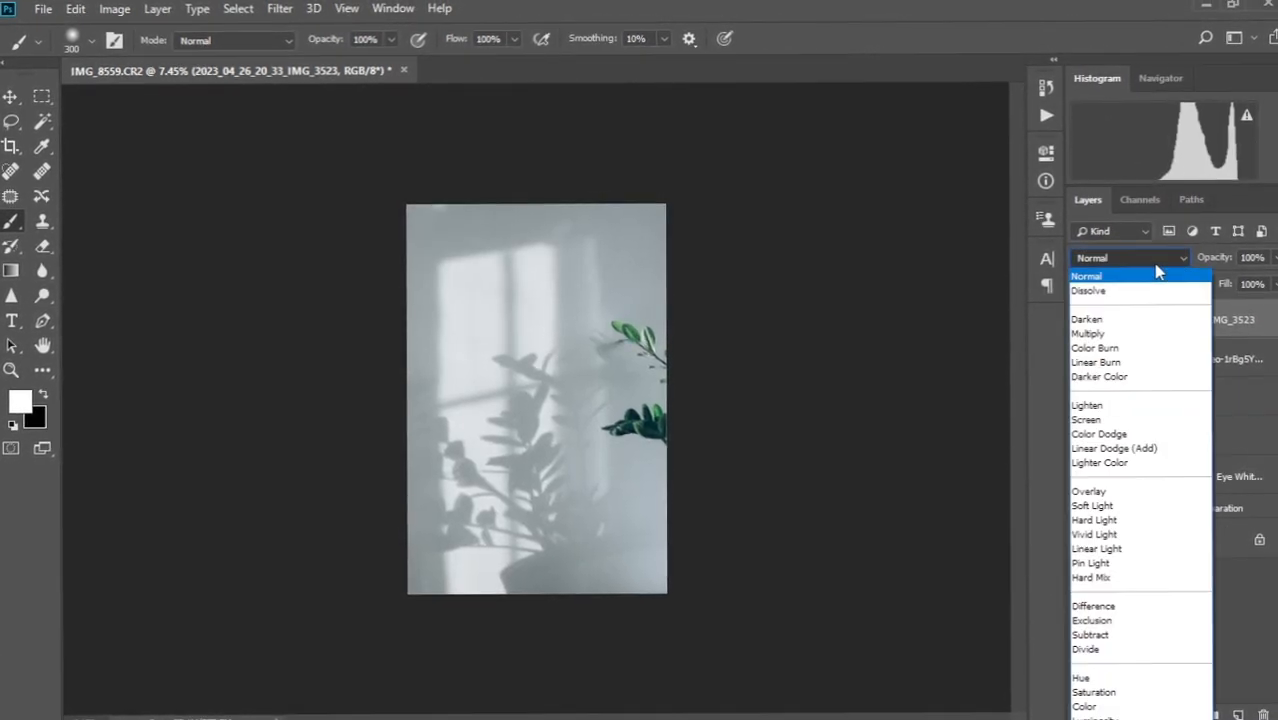
left_click(1105, 338)
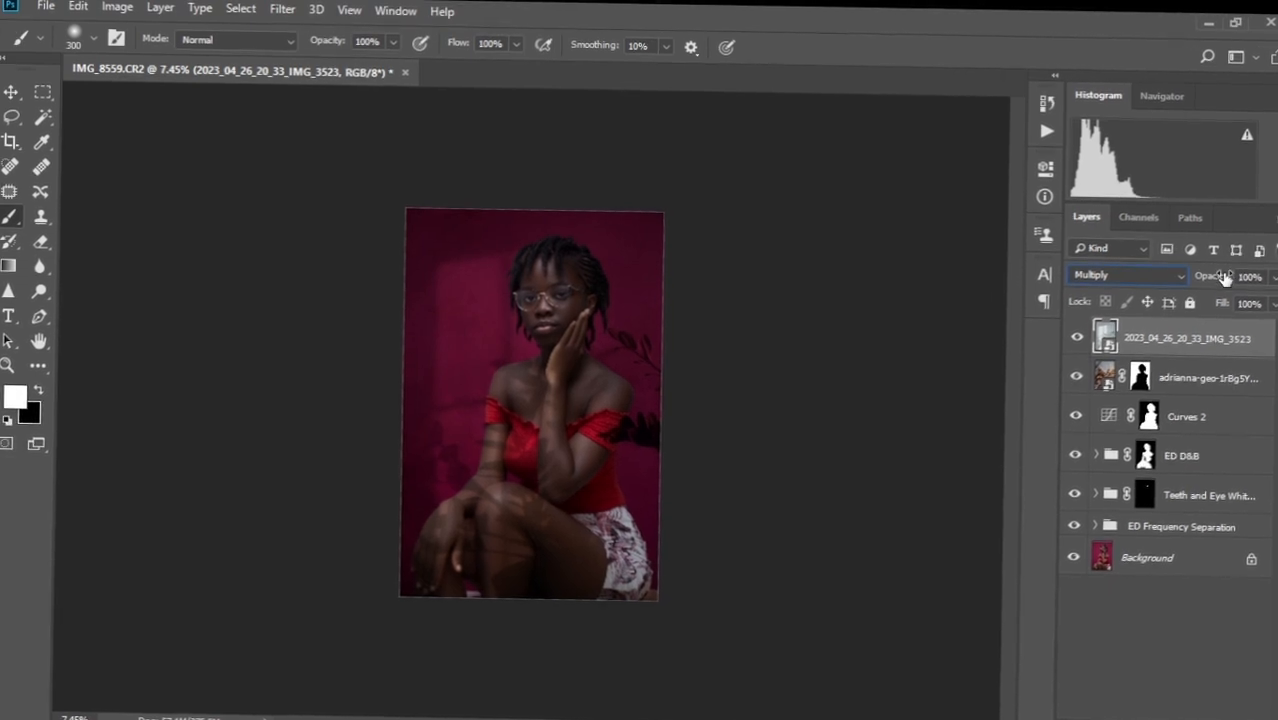
Lower the texture layer to 28% opacity and mask it away from the subject.
left_click_drag(1192, 279, 1220, 259)
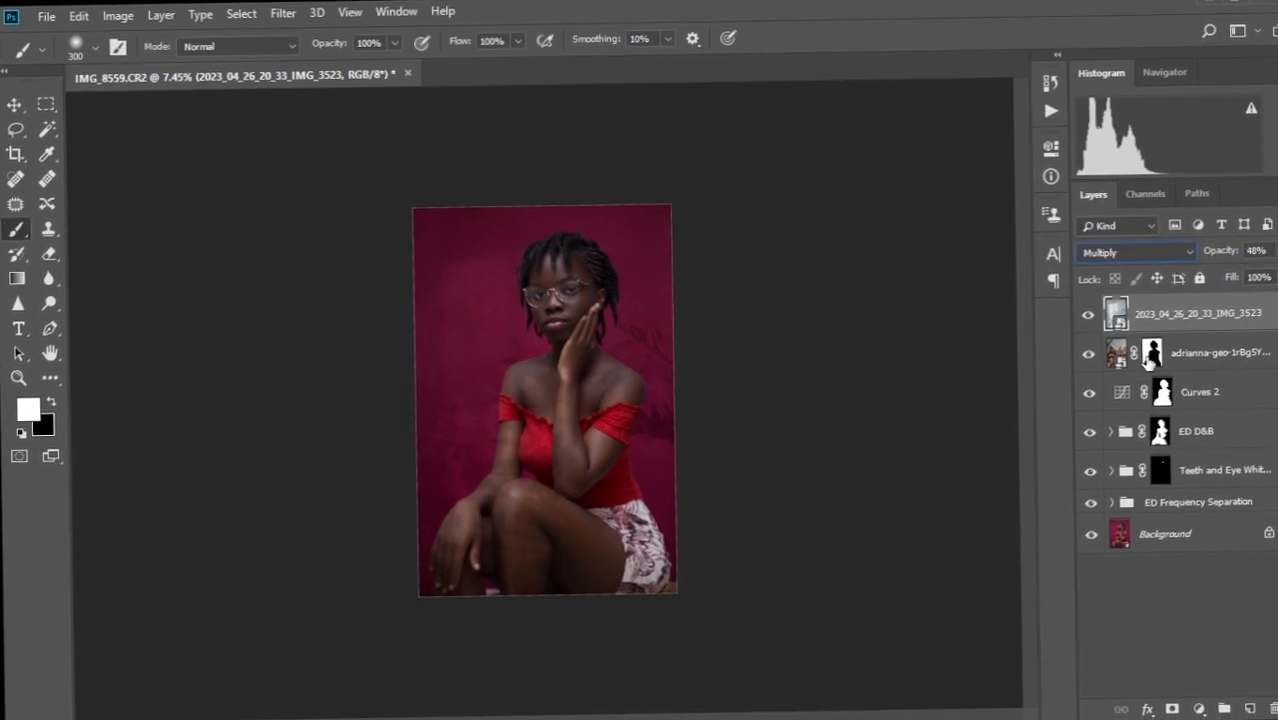
left_click(1150, 358)
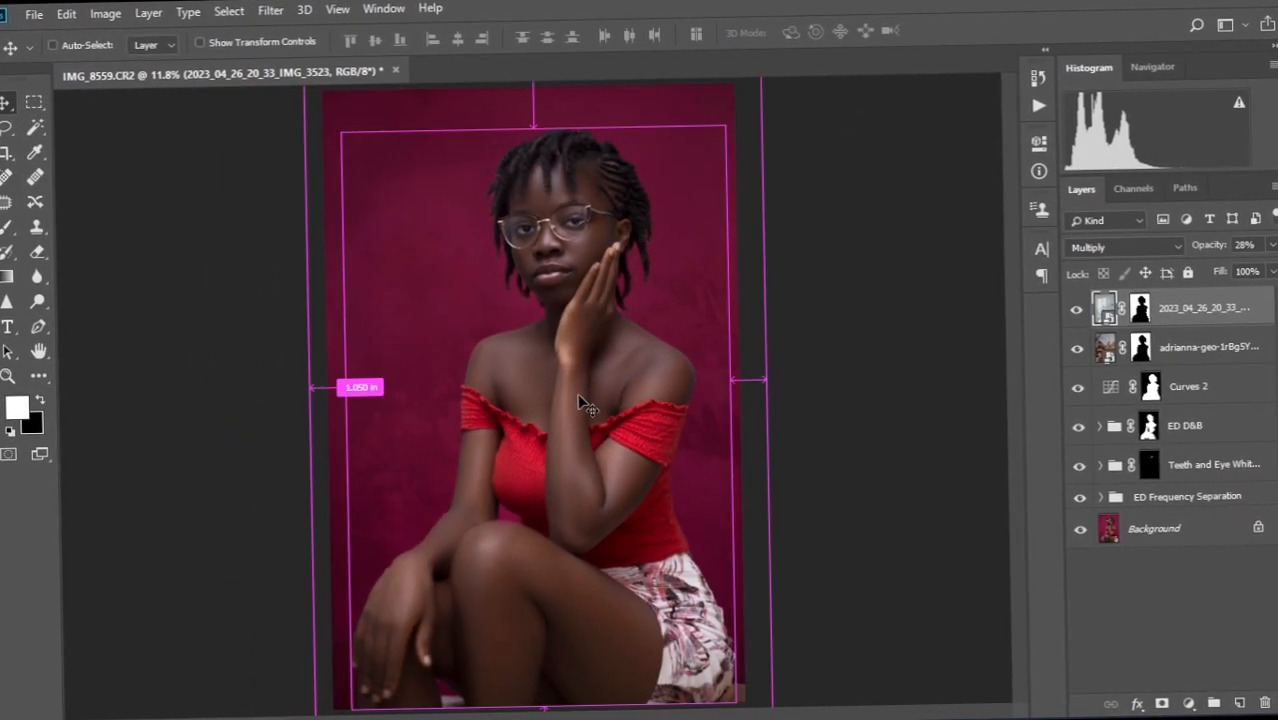
key("ctrl+minus")
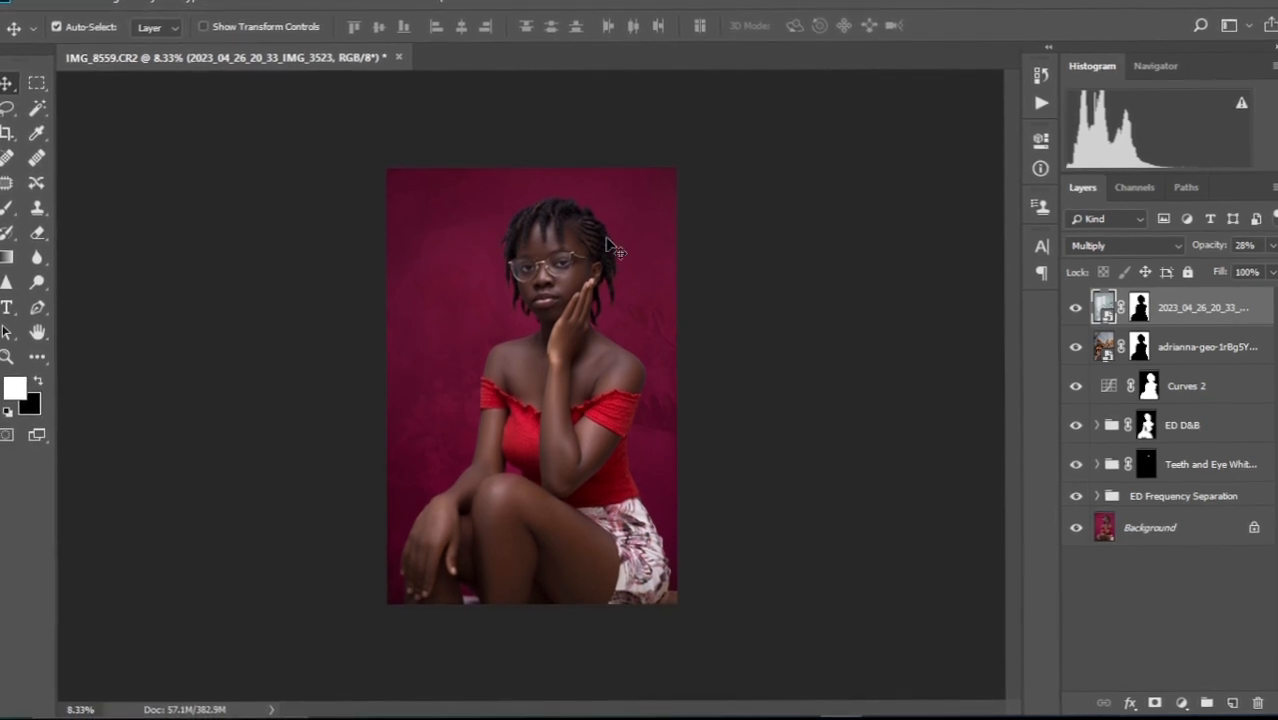
Add a Hue/Saturation layer, sample the backdrop, shift Hue +44 and narrow the colour range sliders.
left_click(1183, 709)
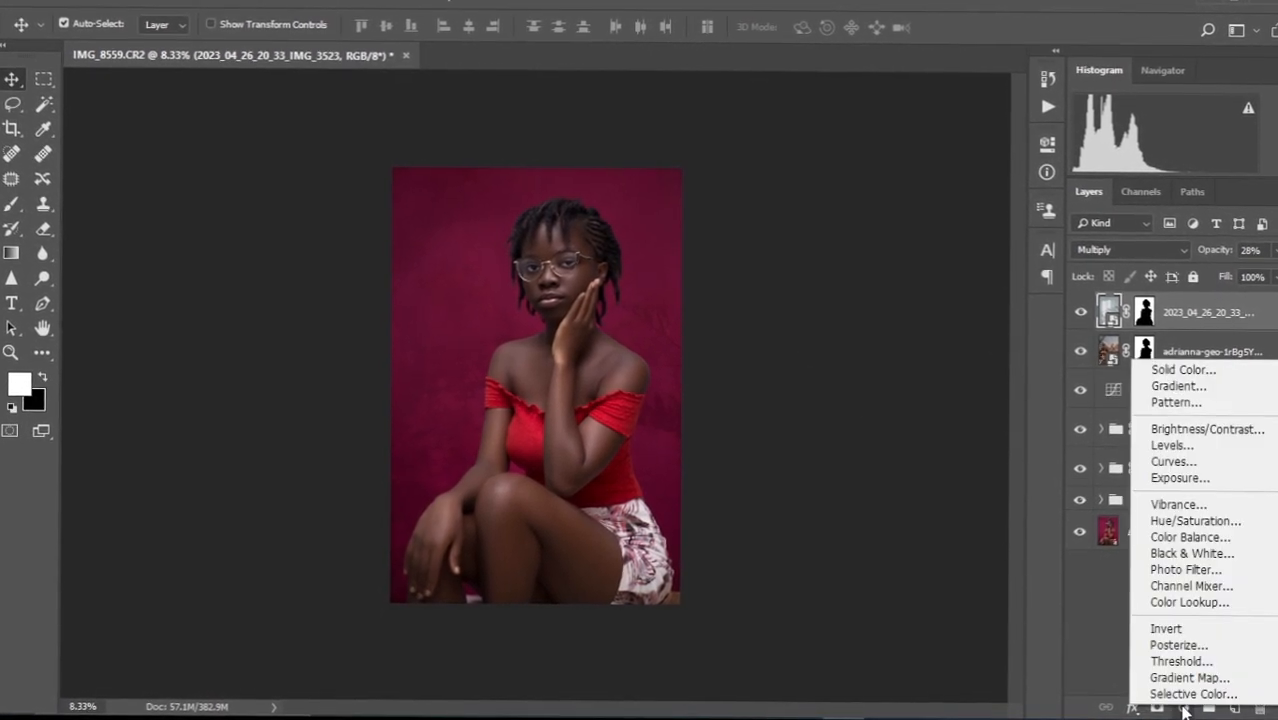
left_click(1190, 516)
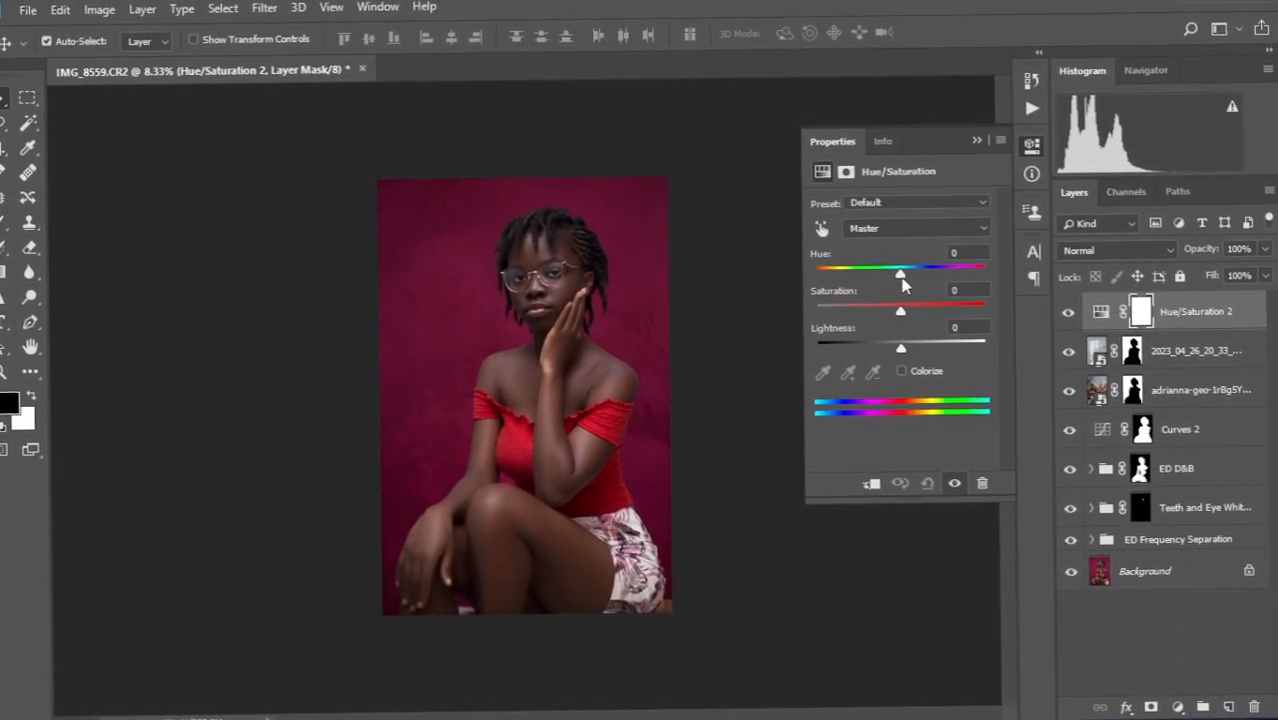
left_click(820, 233)
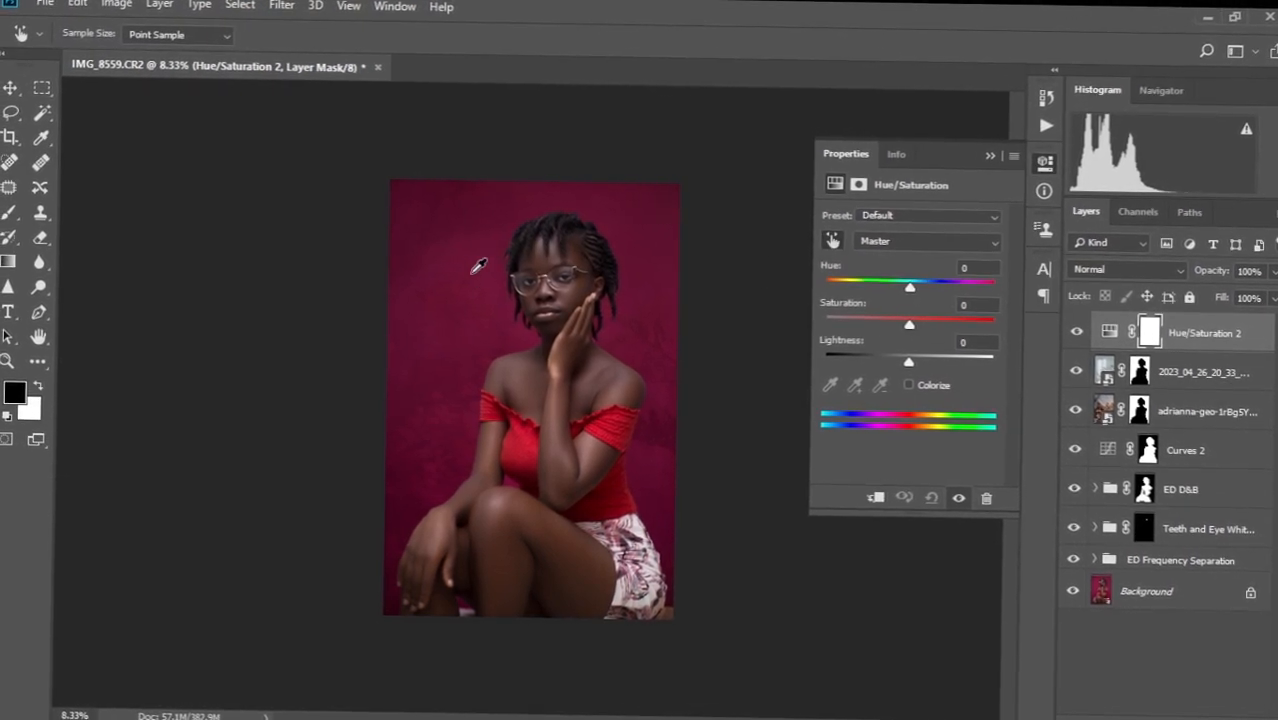
left_click(471, 229)
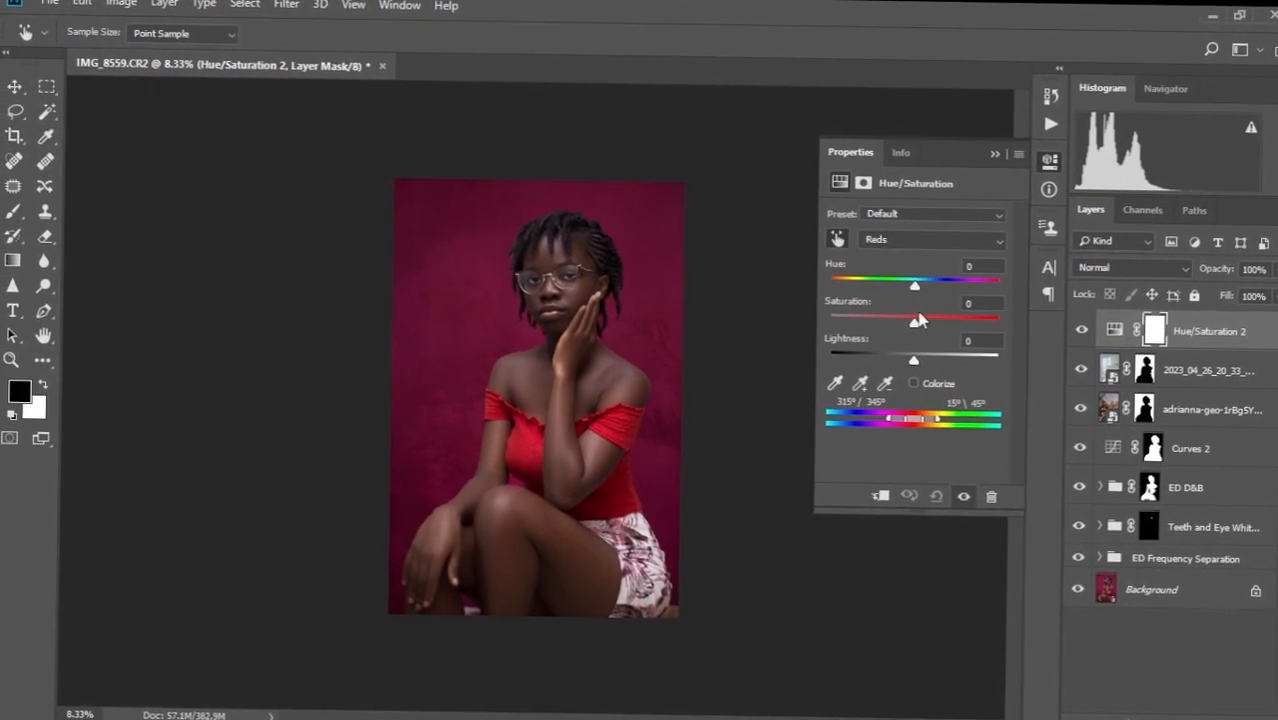
left_click_drag(917, 284, 953, 286)
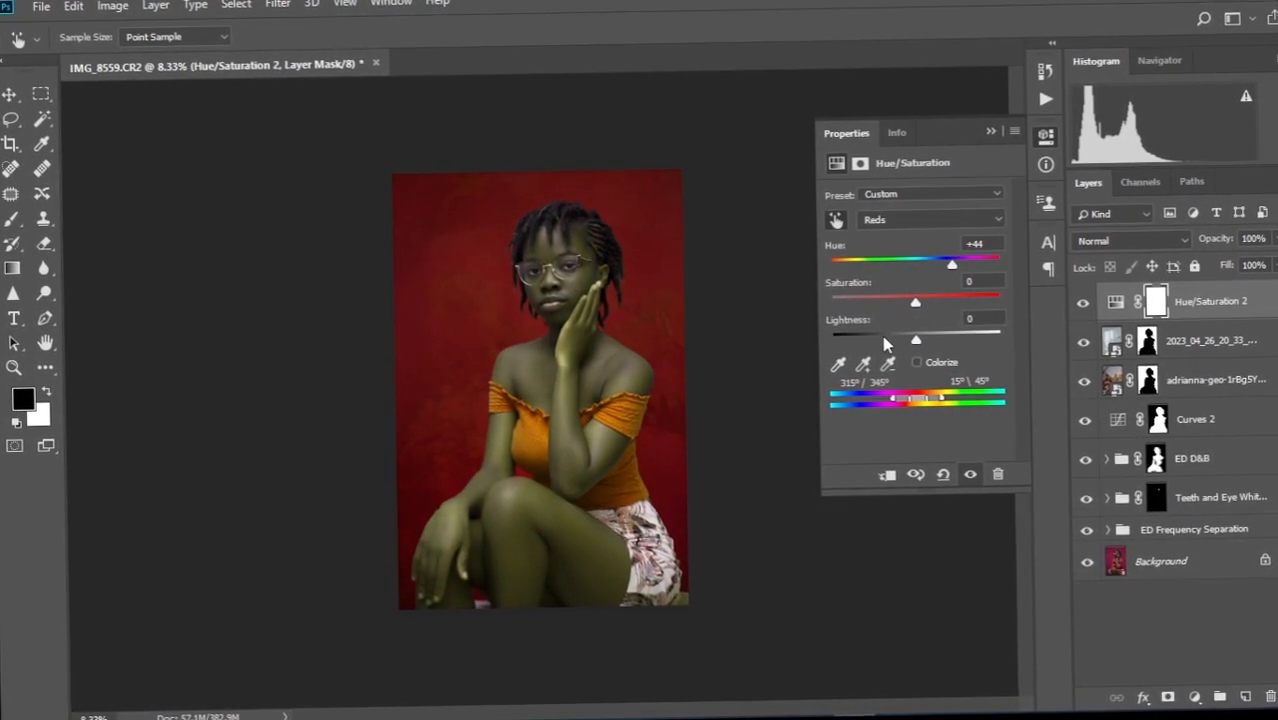
left_click_drag(903, 392, 895, 418)
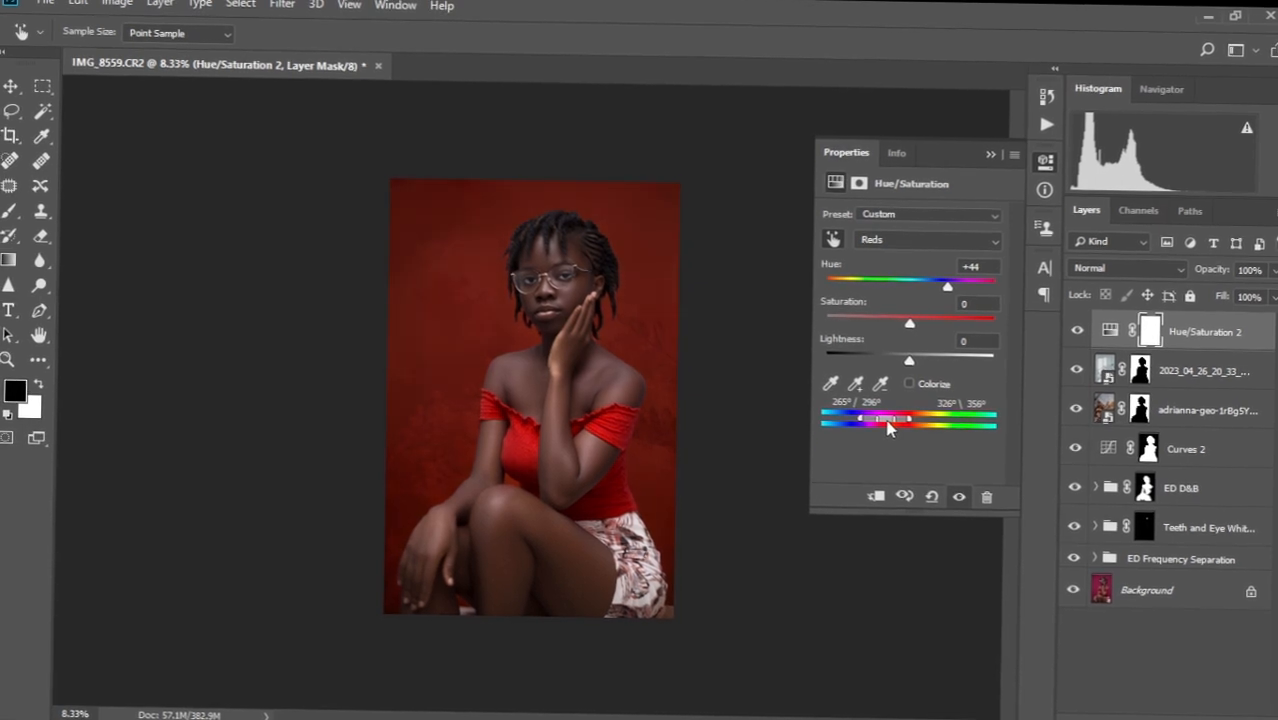
left_click_drag(889, 425, 893, 406)
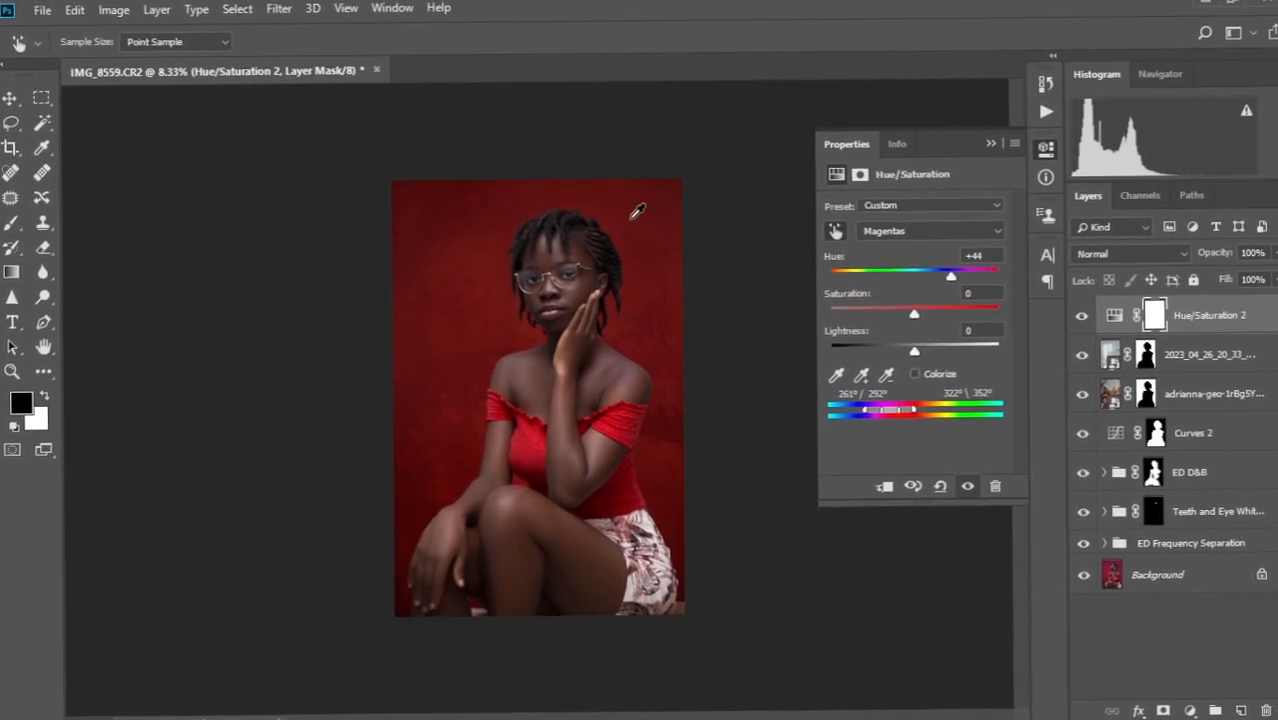
Set the magentas to Hue +119, Saturation -61 and Lightness +52 for an olive backdrop.
left_click_drag(913, 316, 970, 333)
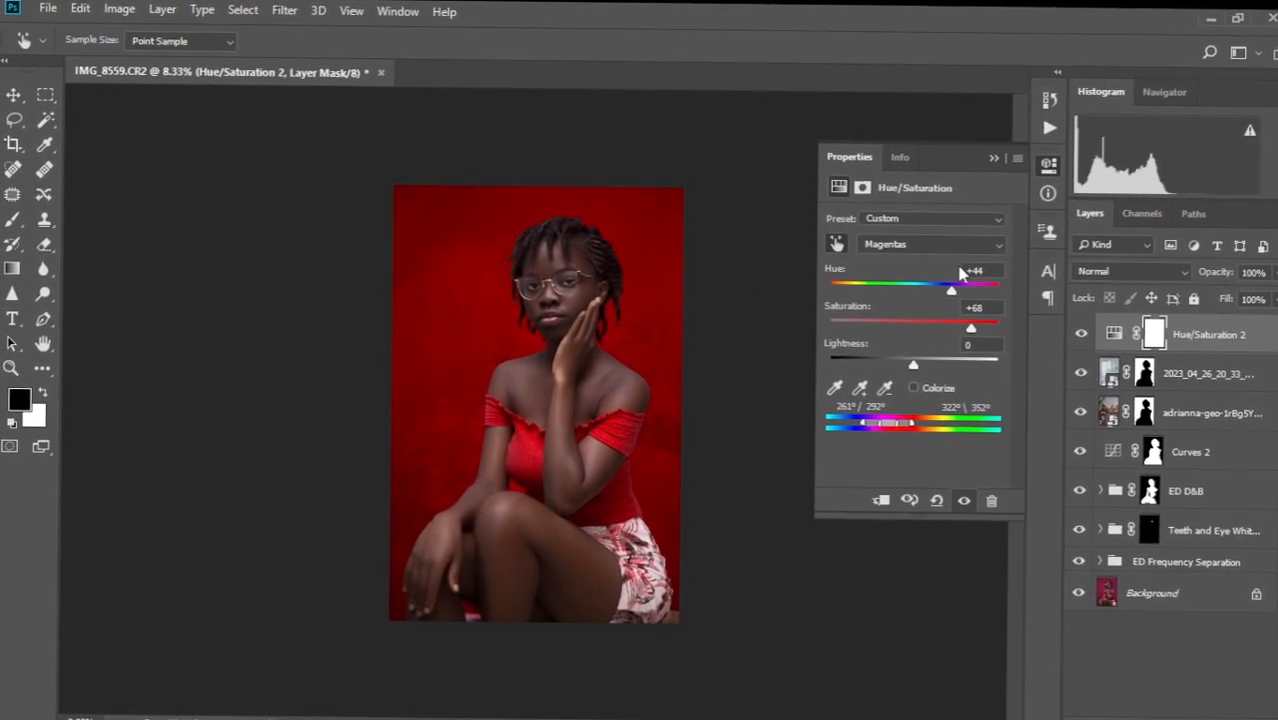
left_click_drag(970, 326, 839, 316)
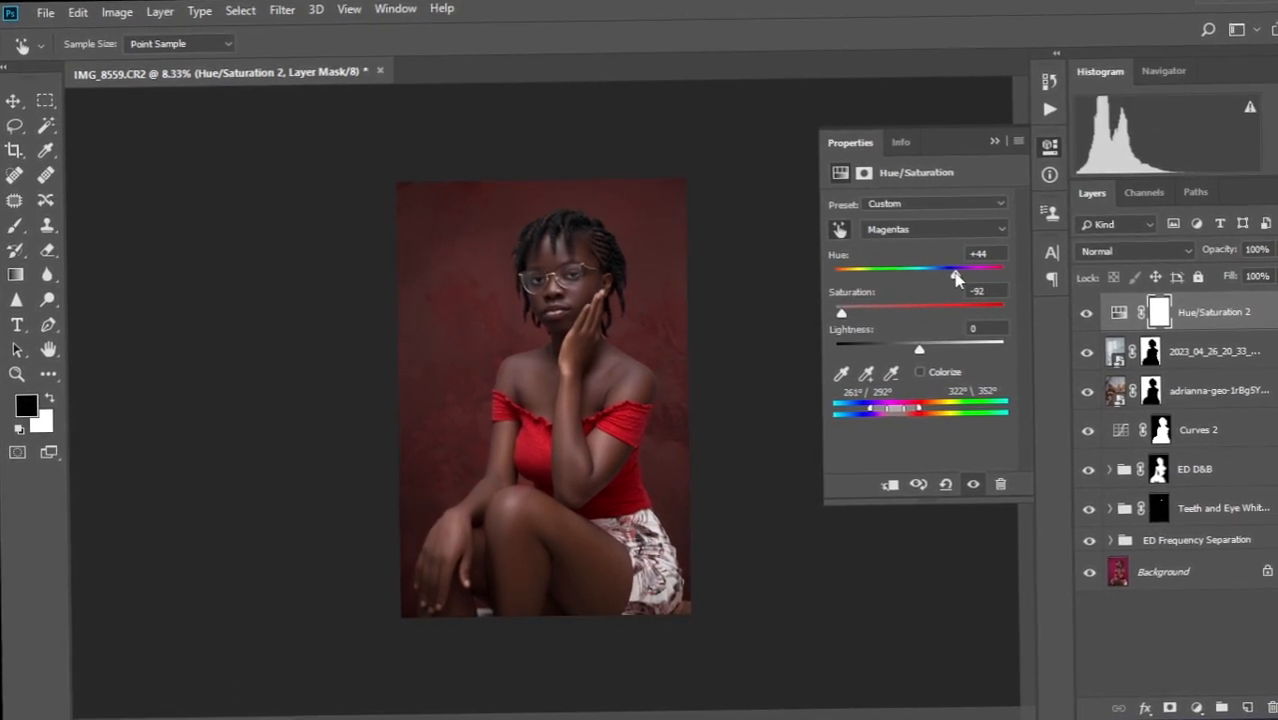
left_click_drag(955, 278, 905, 283)
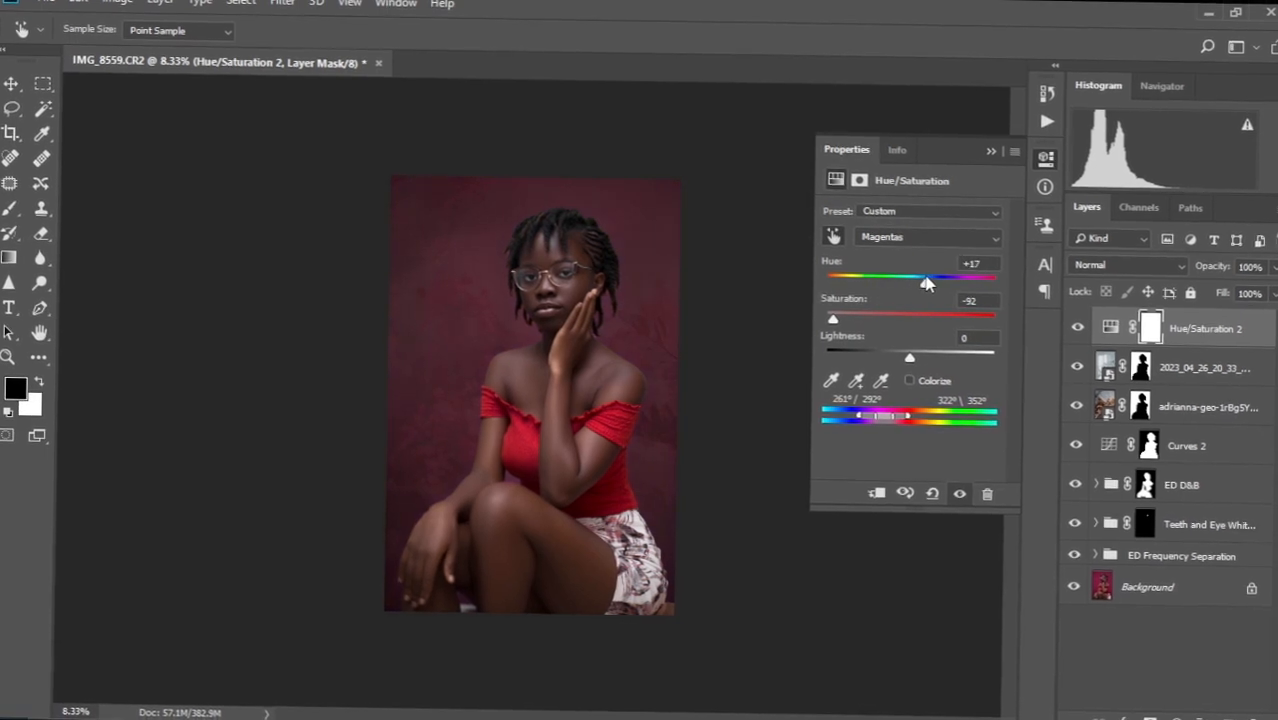
left_click_drag(925, 283, 968, 272)
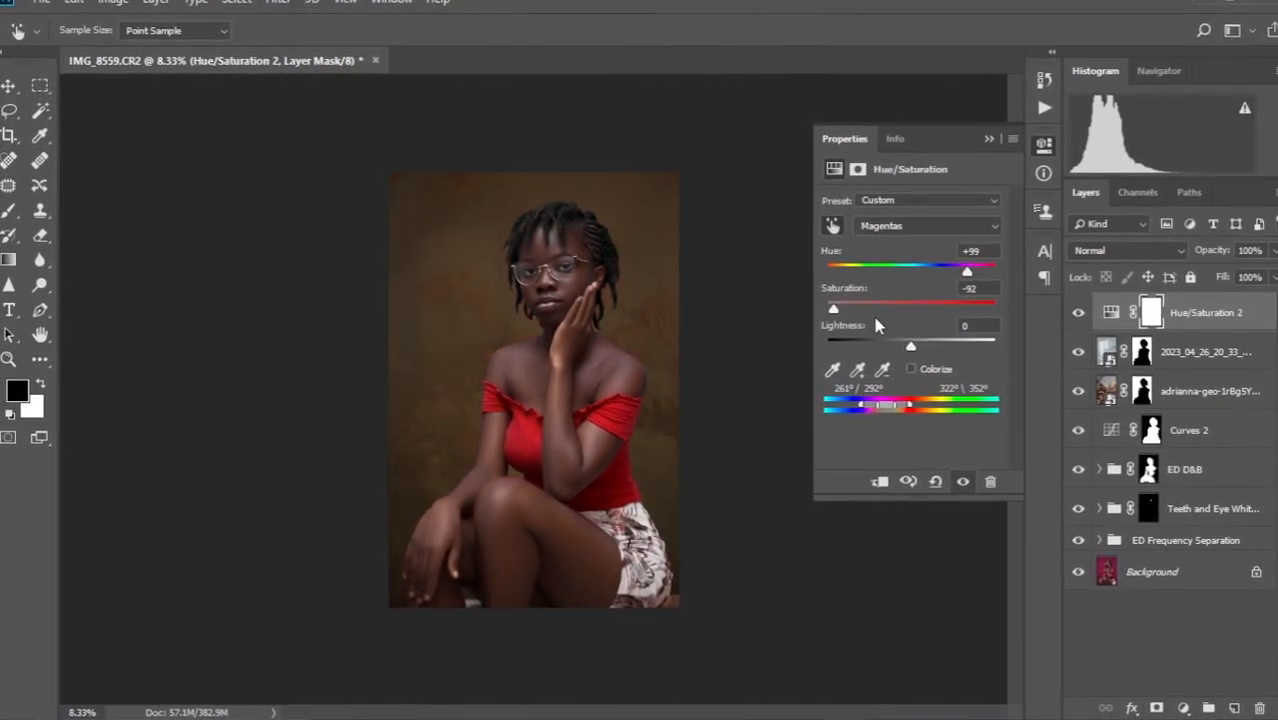
left_click_drag(910, 348, 937, 341)
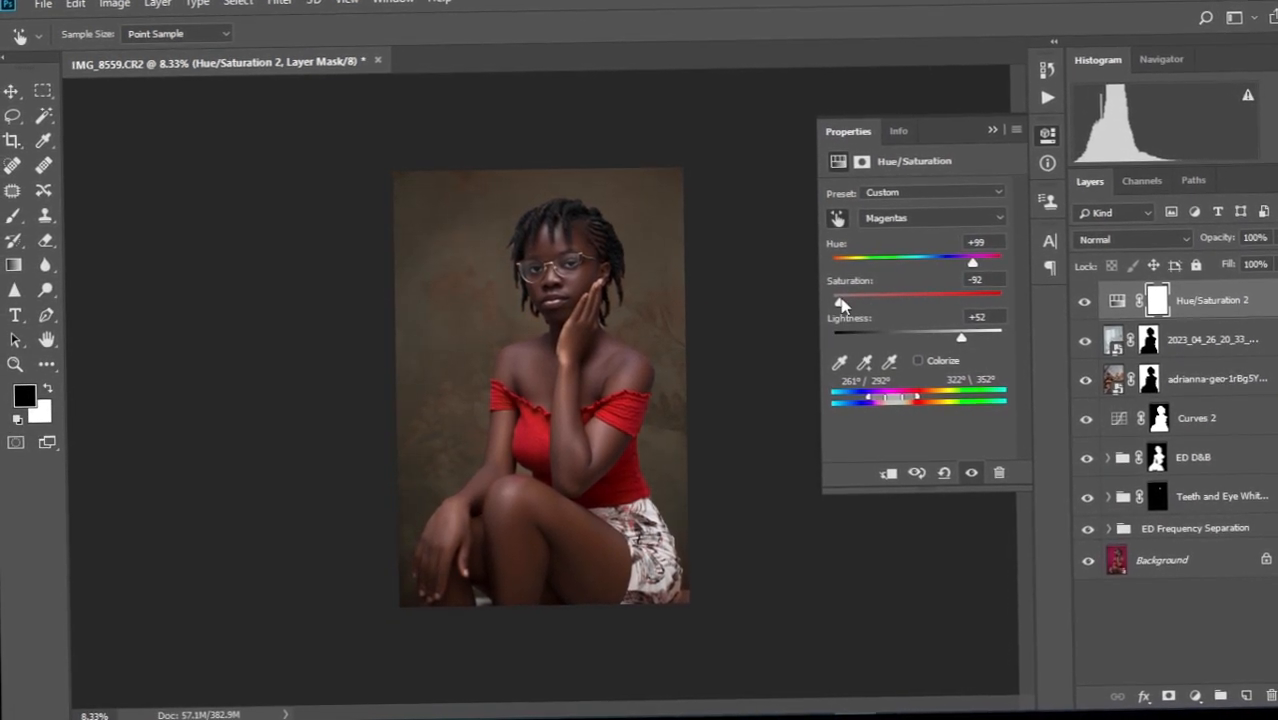
left_click_drag(879, 309, 875, 309)
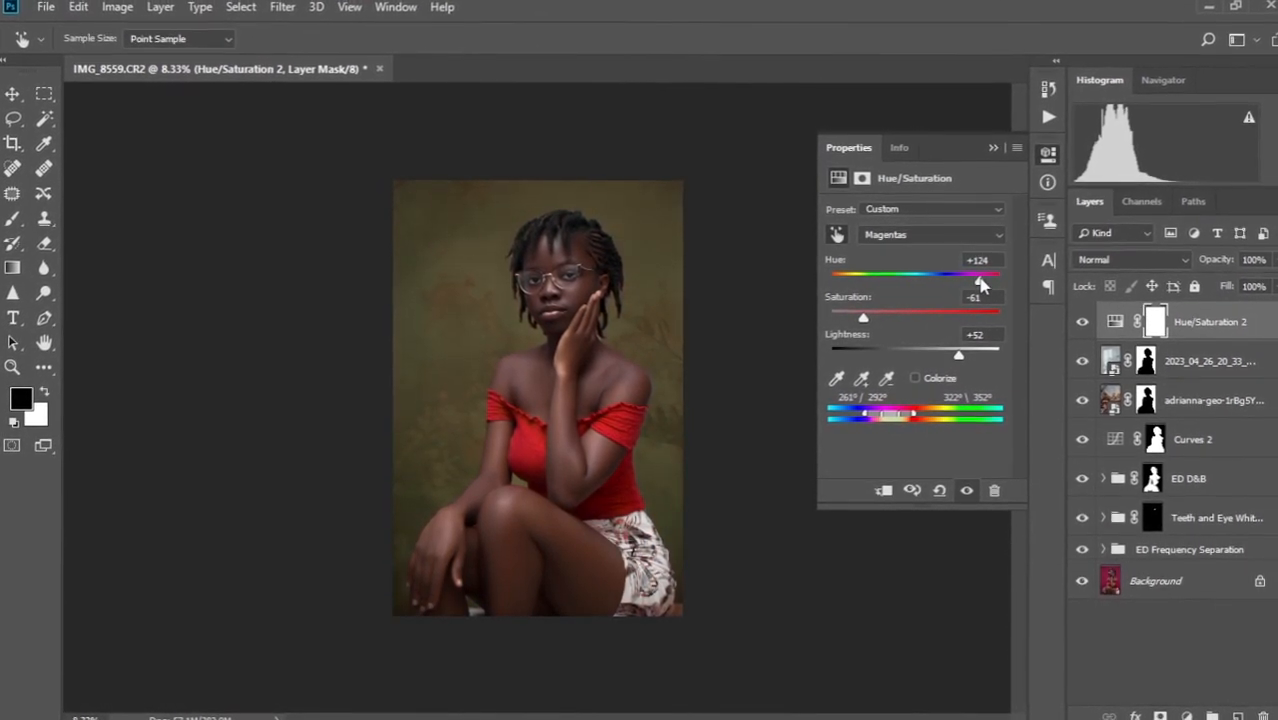
left_click_drag(978, 282, 976, 281)
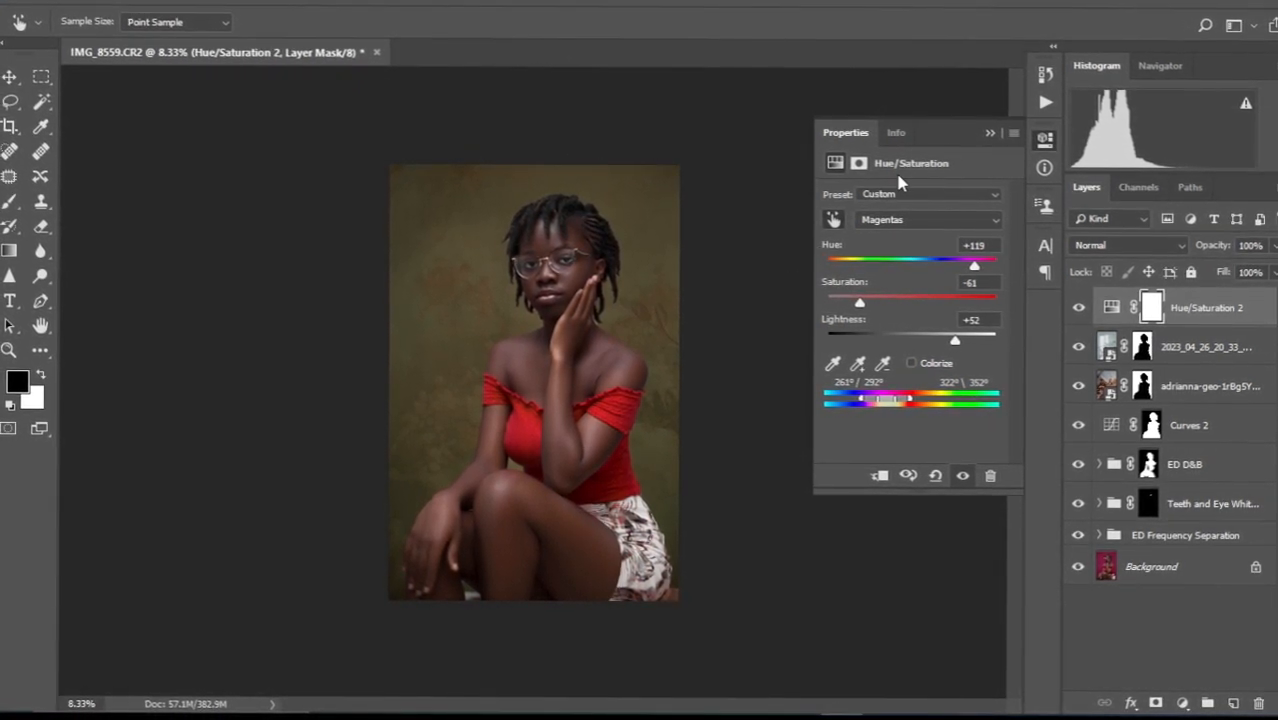
left_click(995, 135)
scroll(477, 240, "up", 2)
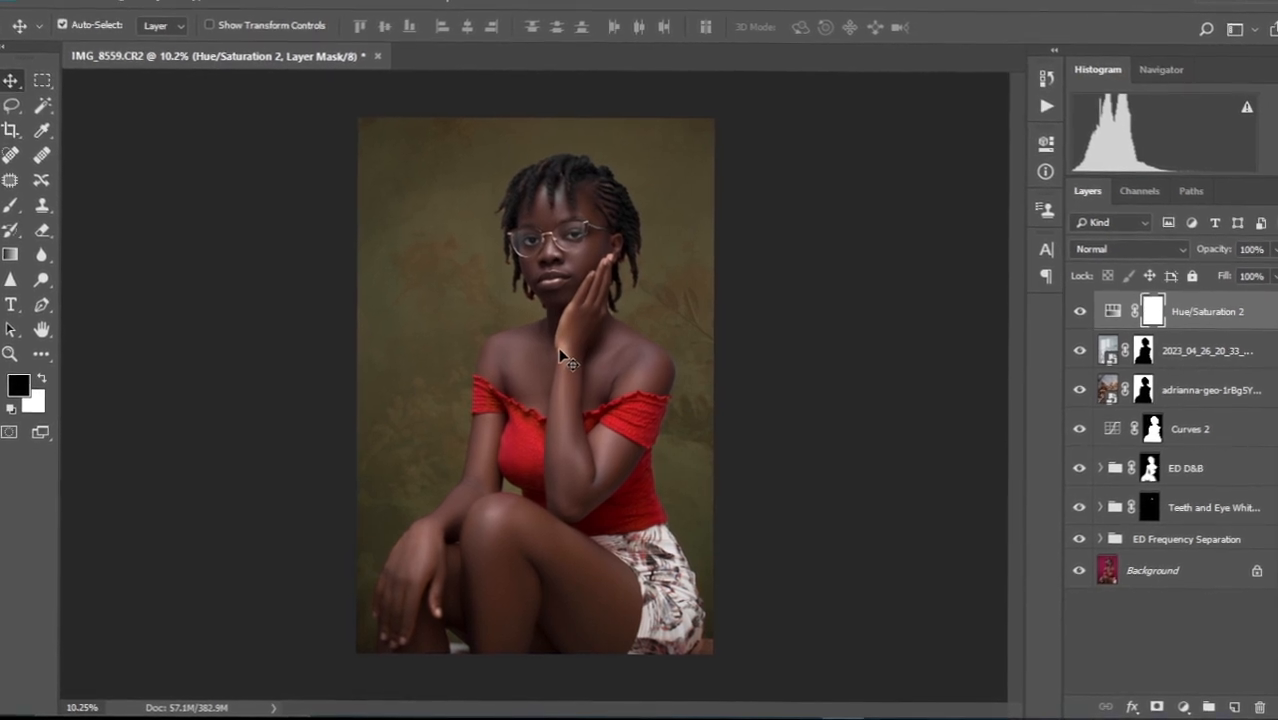
Add a Gradient Fill layer with a radial, reversed gradient.
left_click(1180, 702)
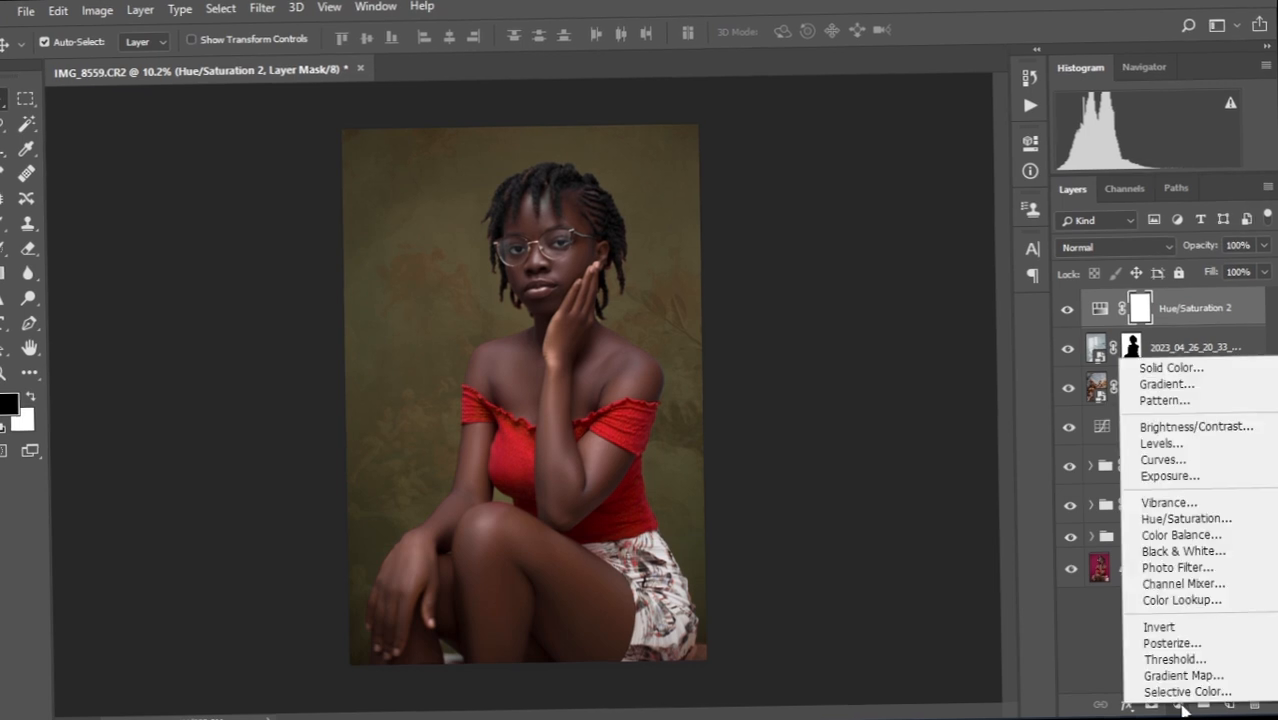
left_click(1172, 391)
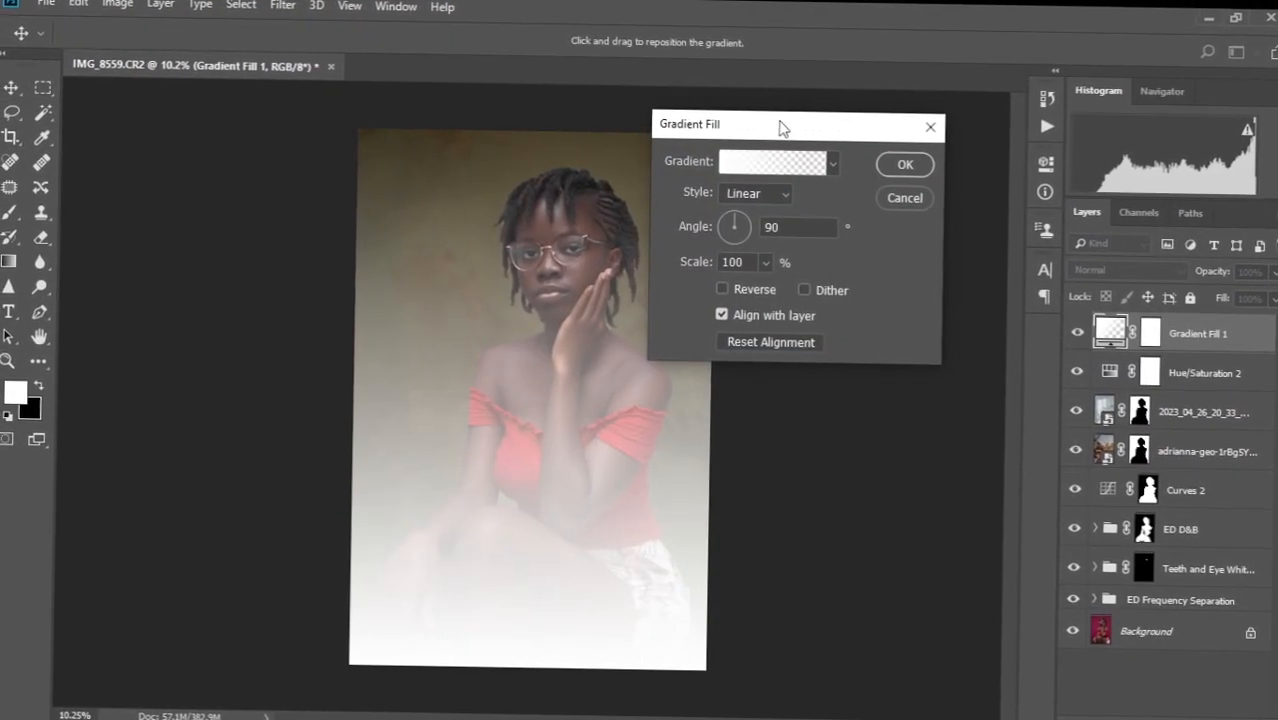
left_click_drag(780, 122, 864, 91)
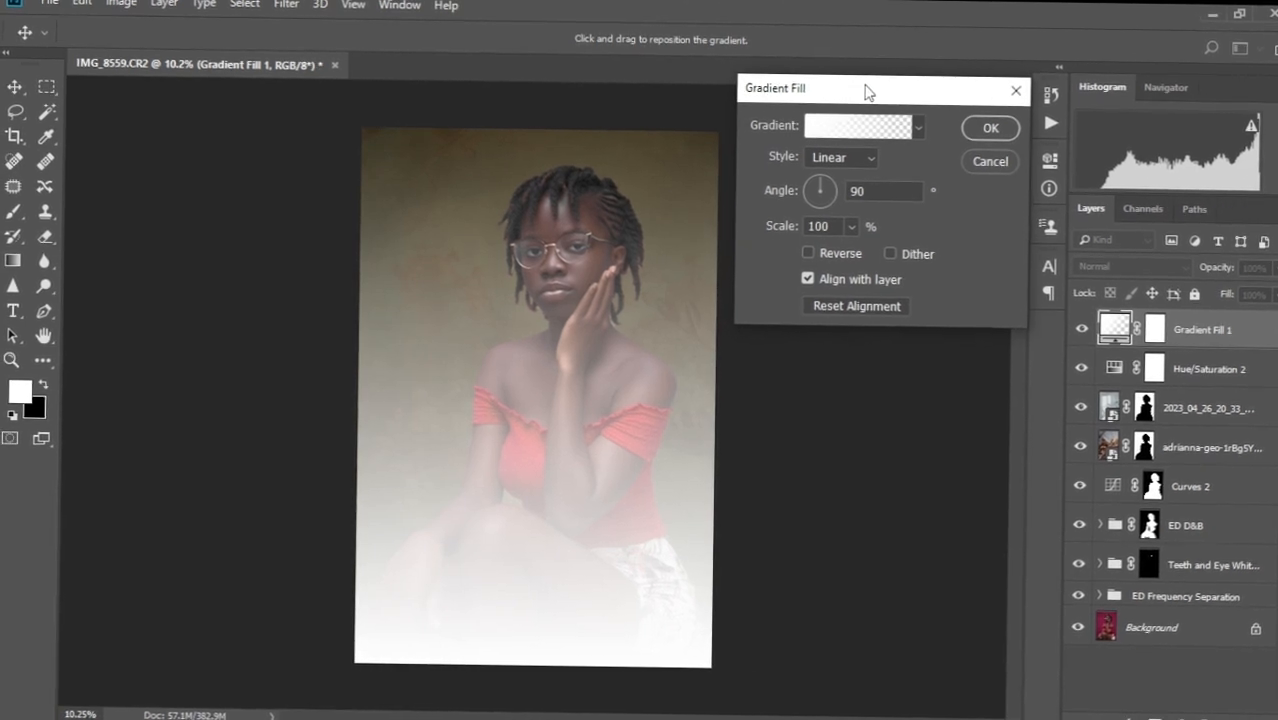
left_click(840, 147)
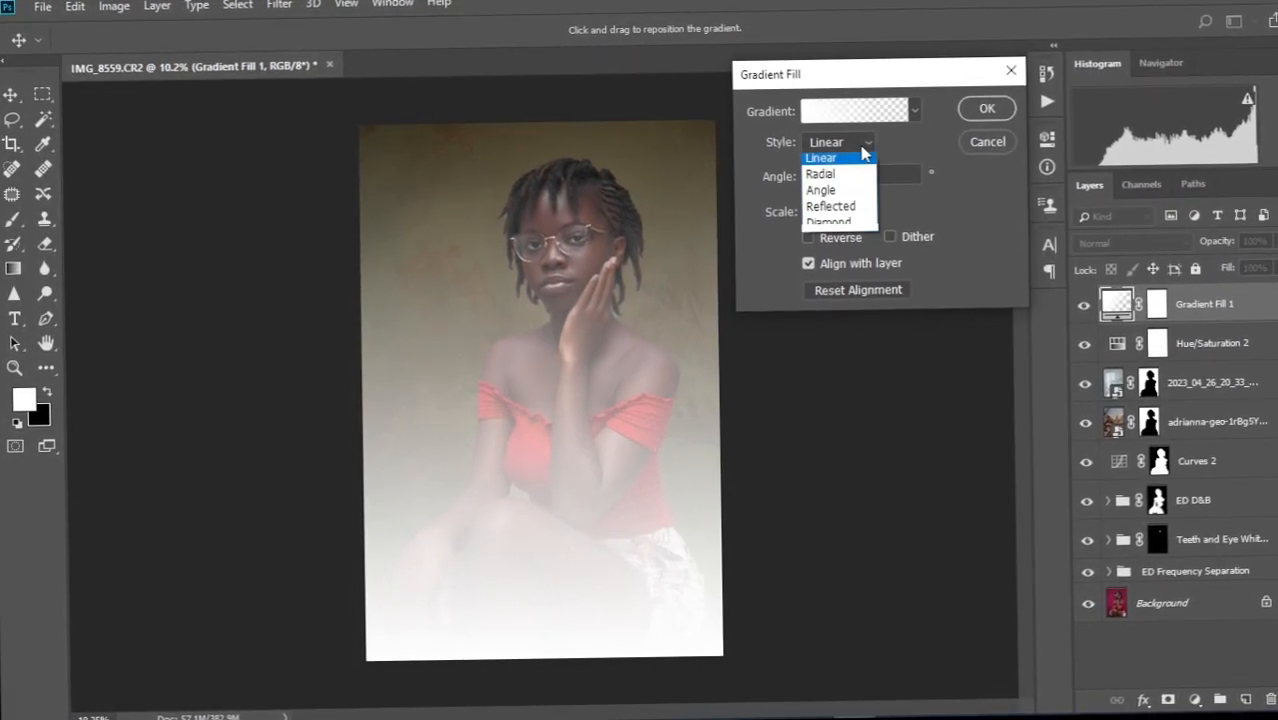
left_click(829, 177)
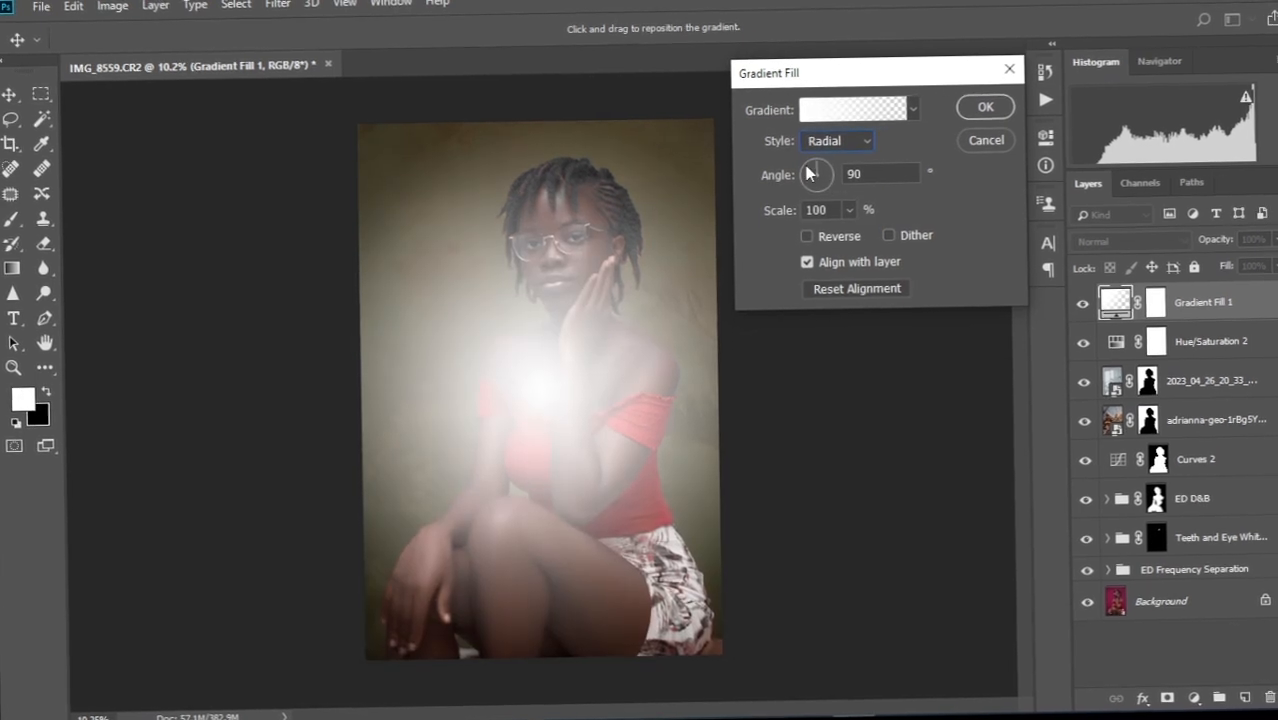
left_click(806, 238)
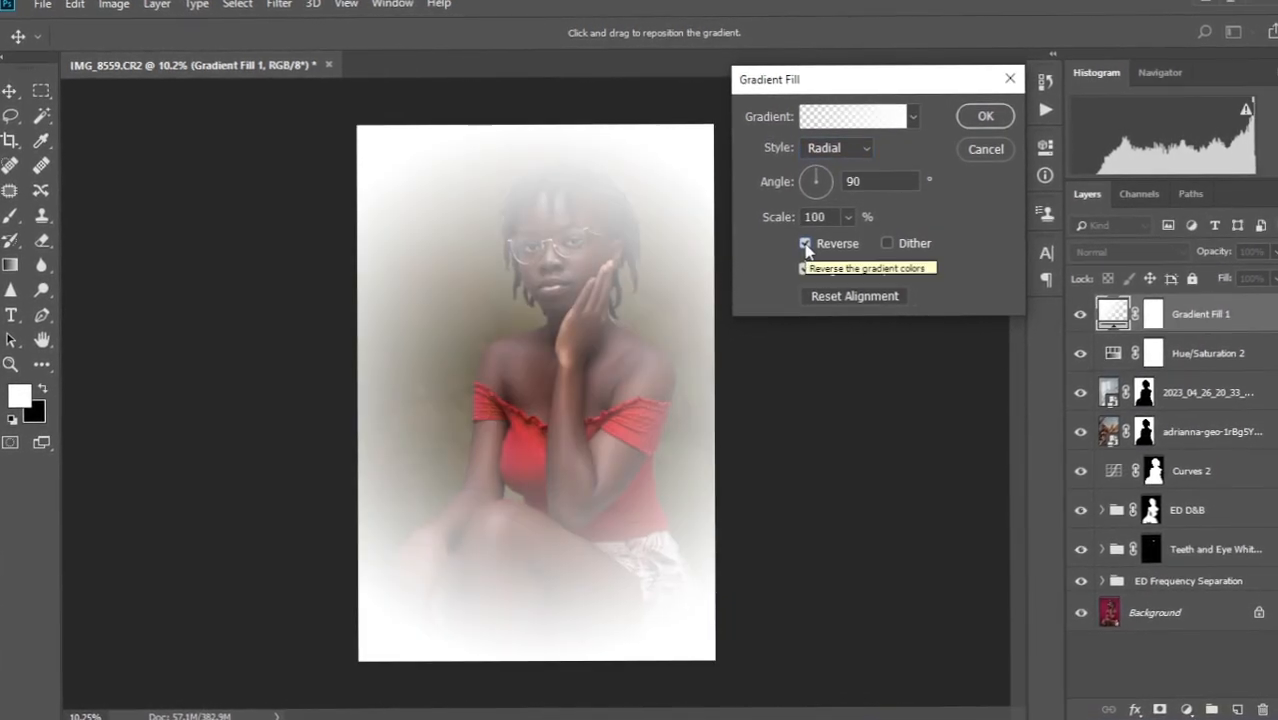
Make the gradient black (020202) fading to transparent at about 45–50%, adjusting the midpoint.
left_click(841, 124)
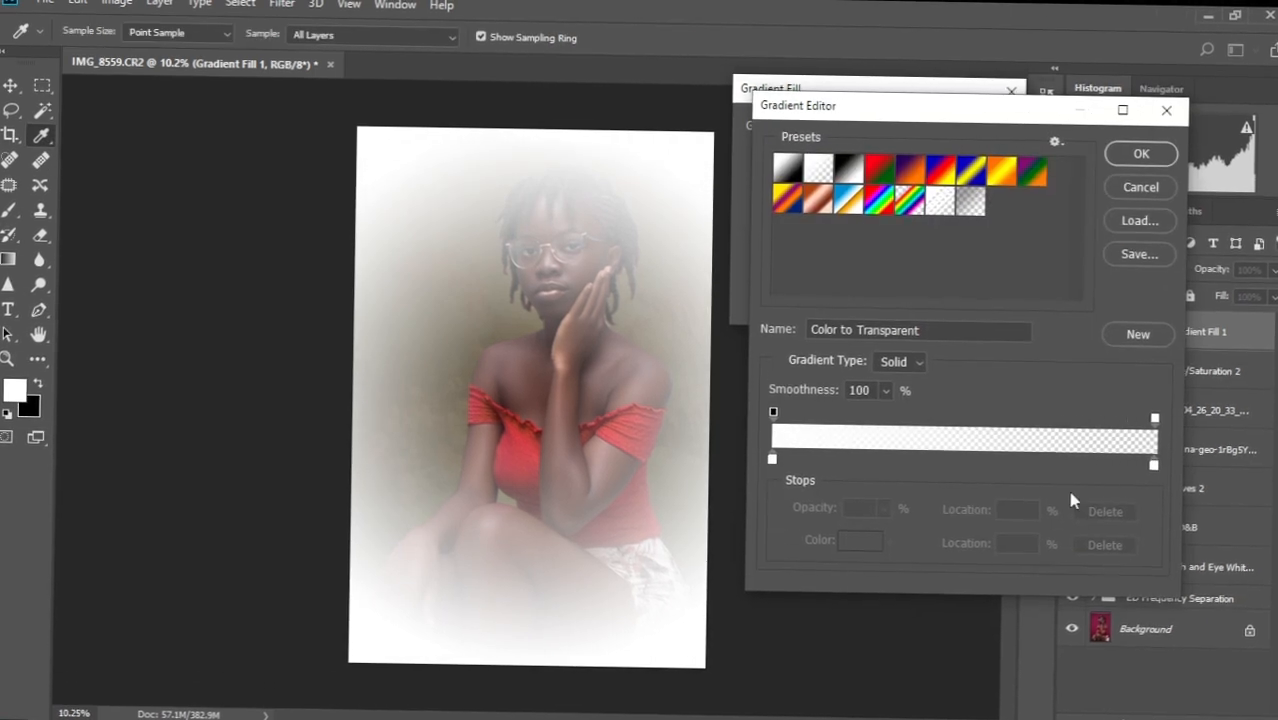
left_click(1153, 466)
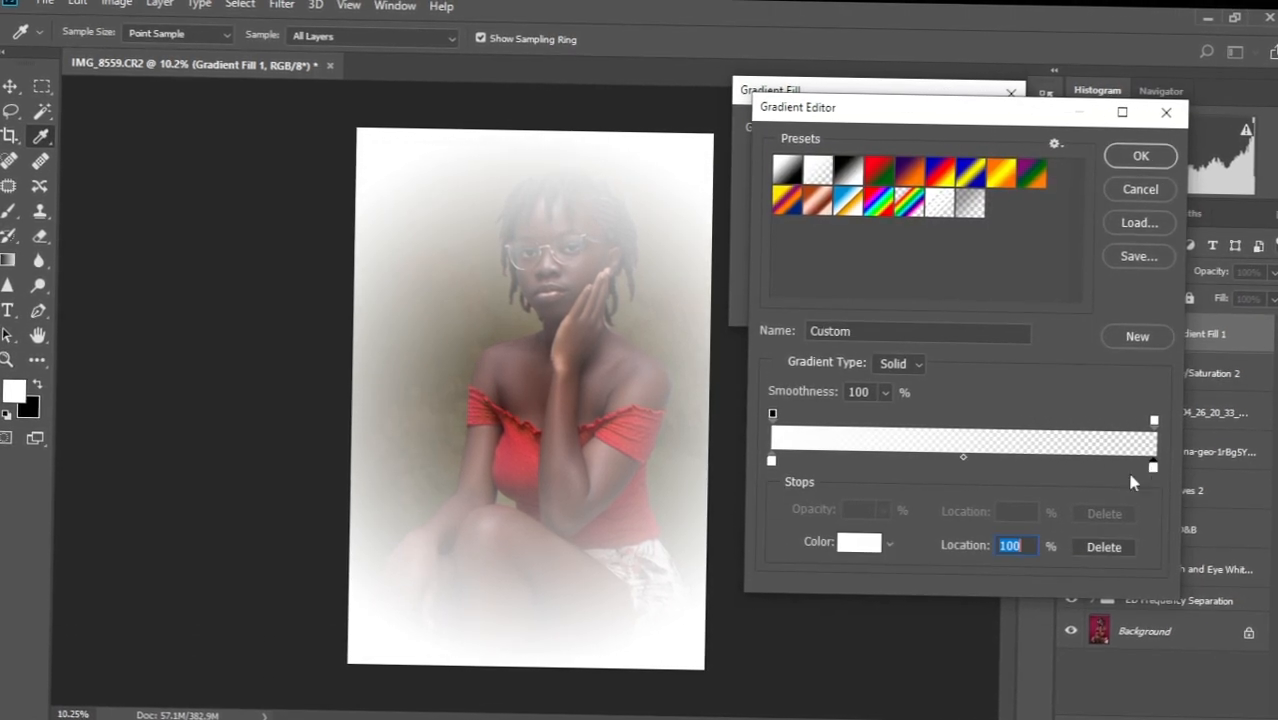
left_click(1105, 546)
left_click(776, 457)
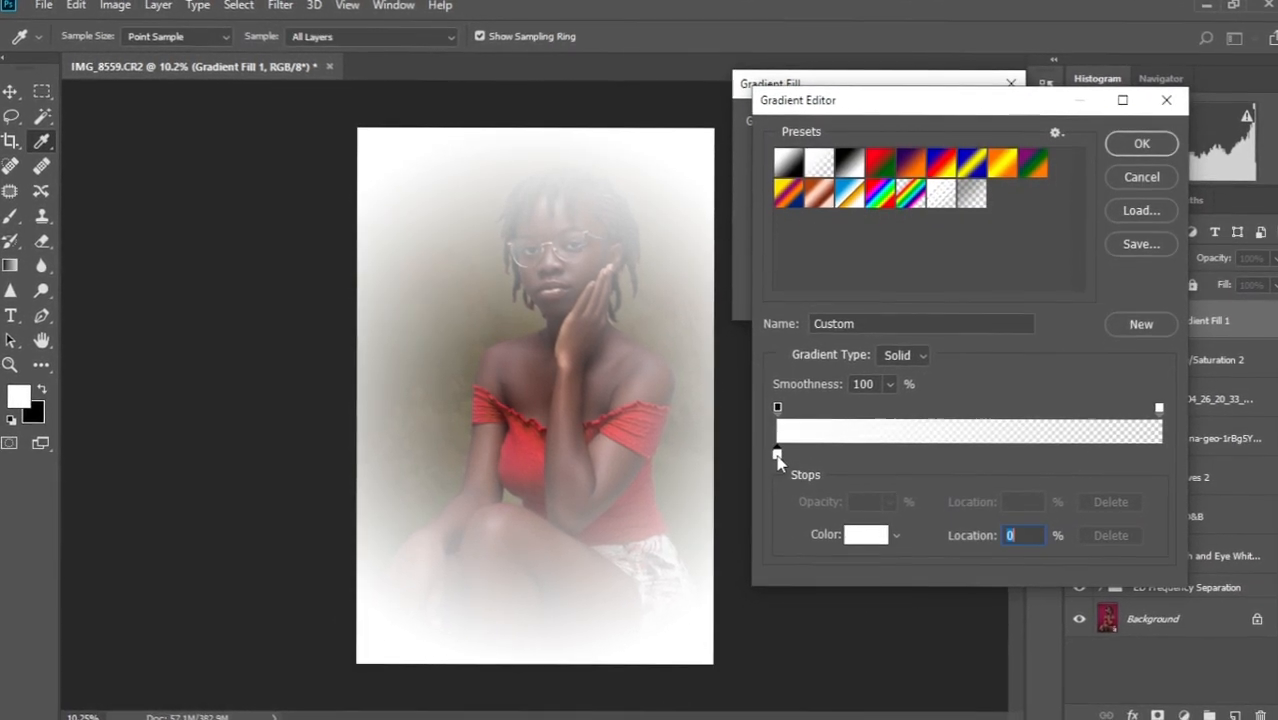
left_click(866, 536)
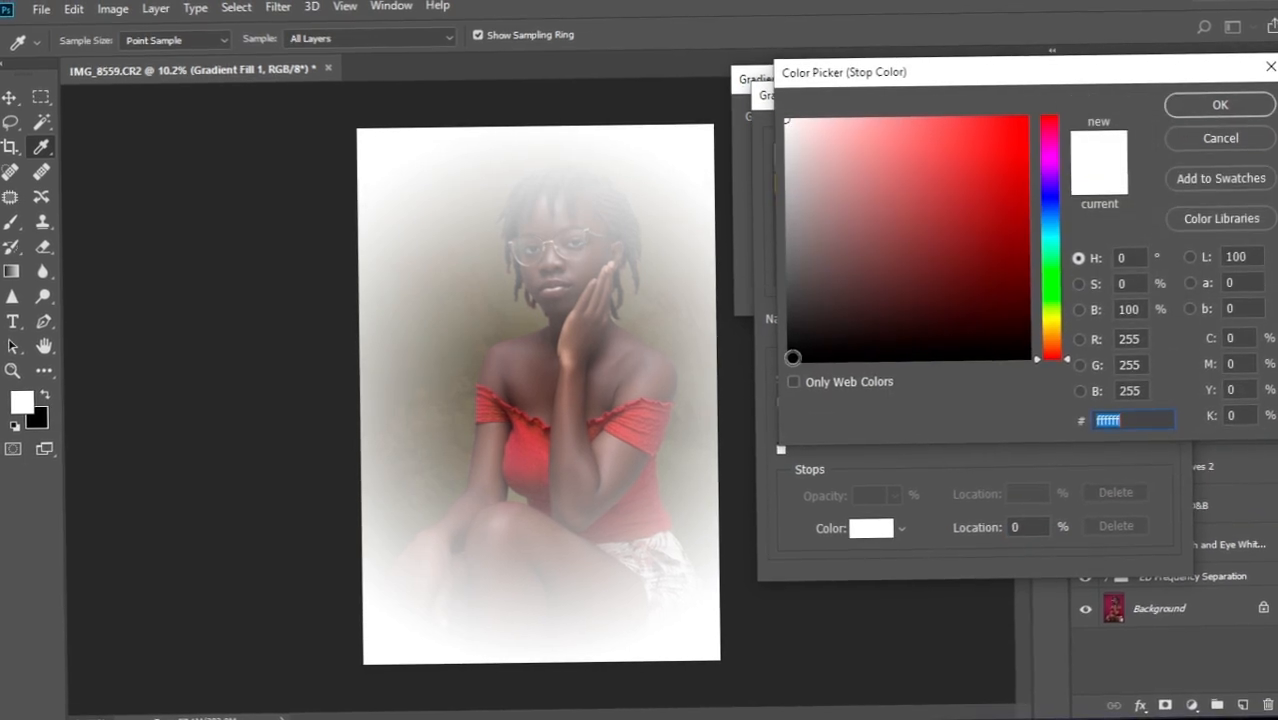
left_click(791, 358)
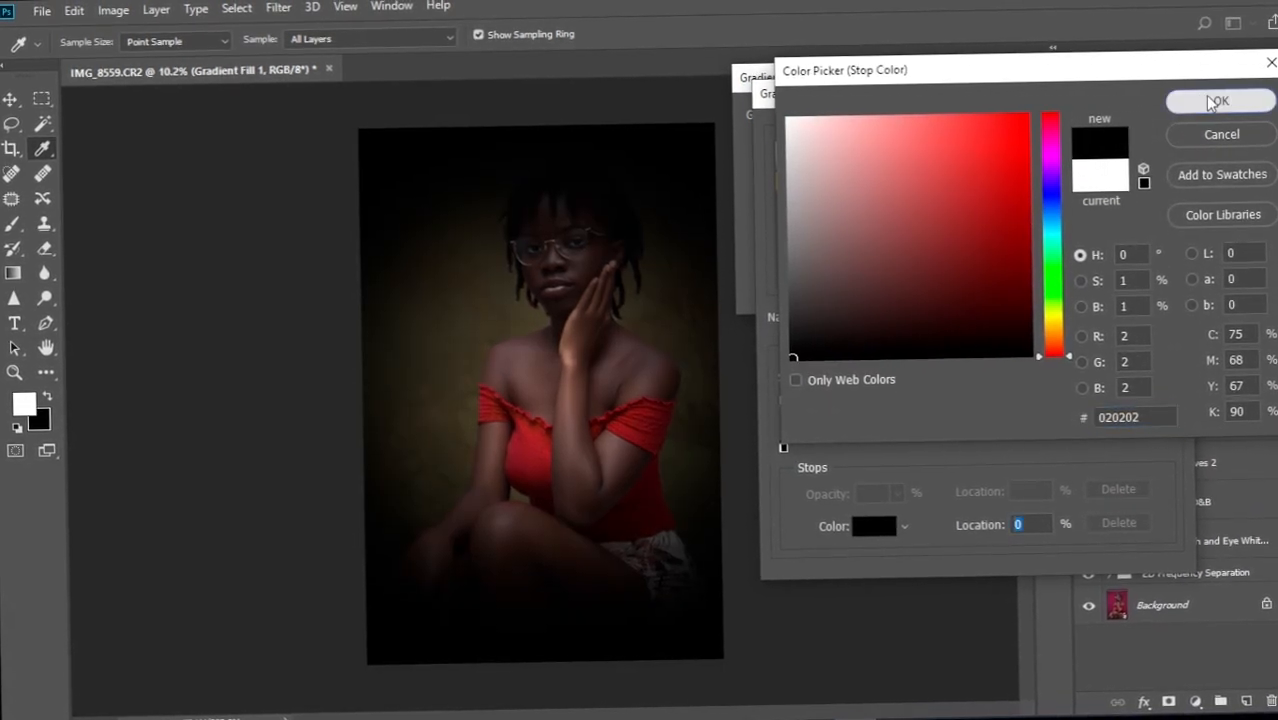
left_click(1213, 103)
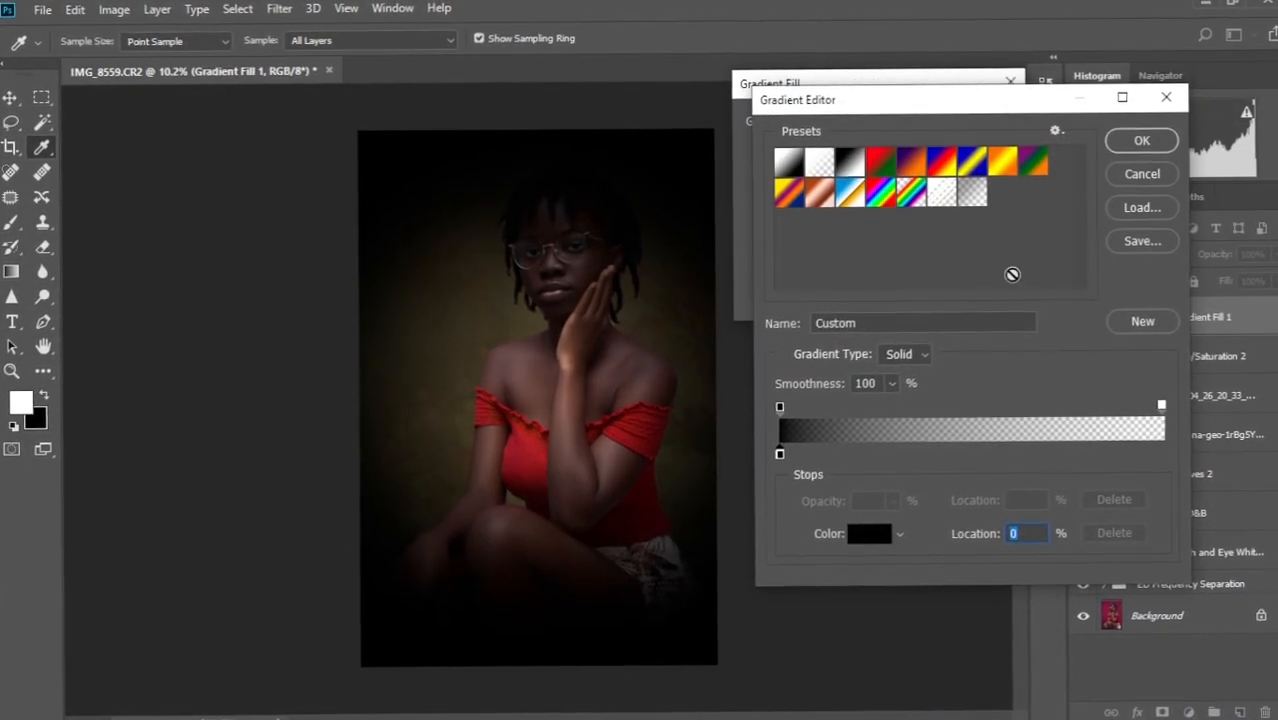
left_click_drag(1160, 420, 1002, 418)
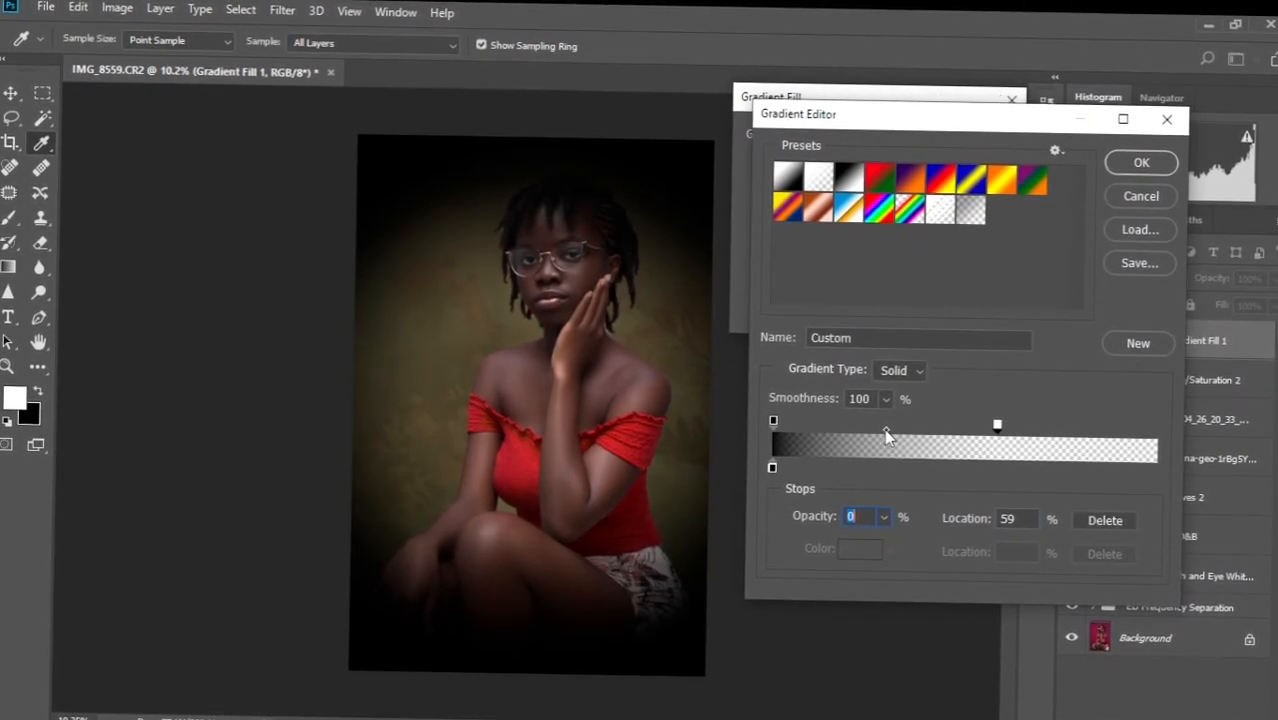
left_click_drag(887, 429, 915, 429)
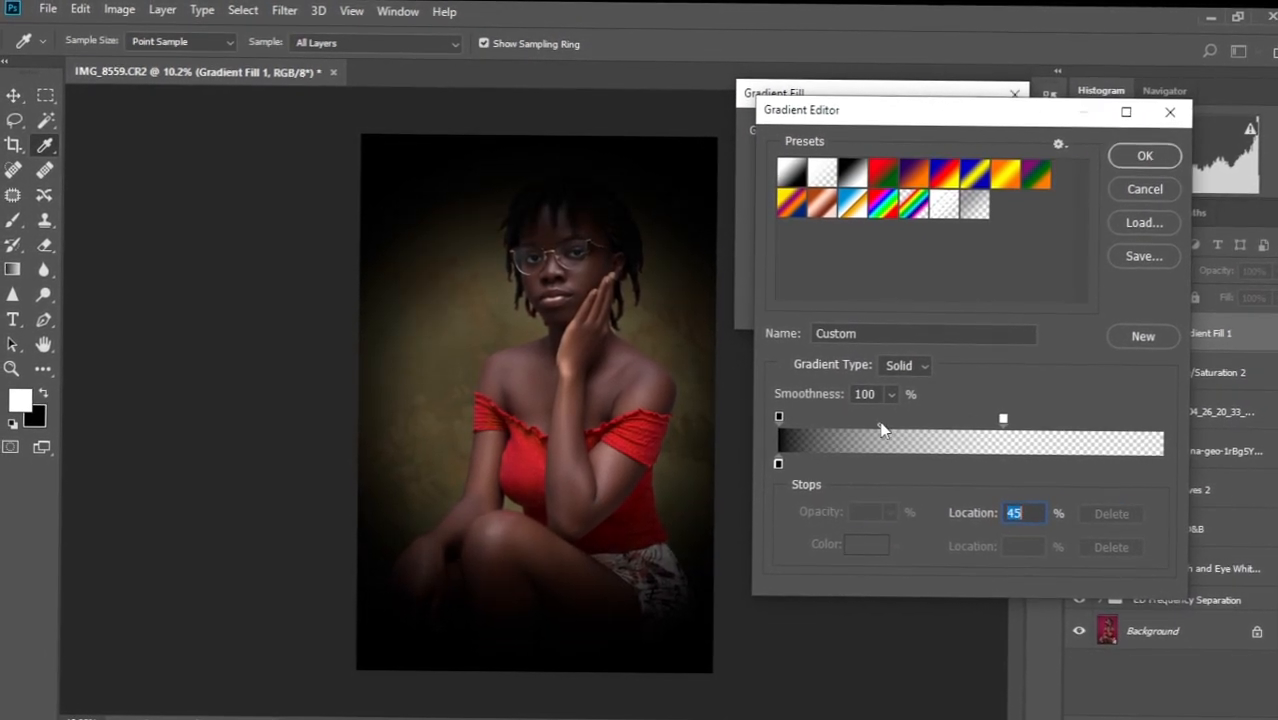
left_click_drag(1002, 420, 860, 417)
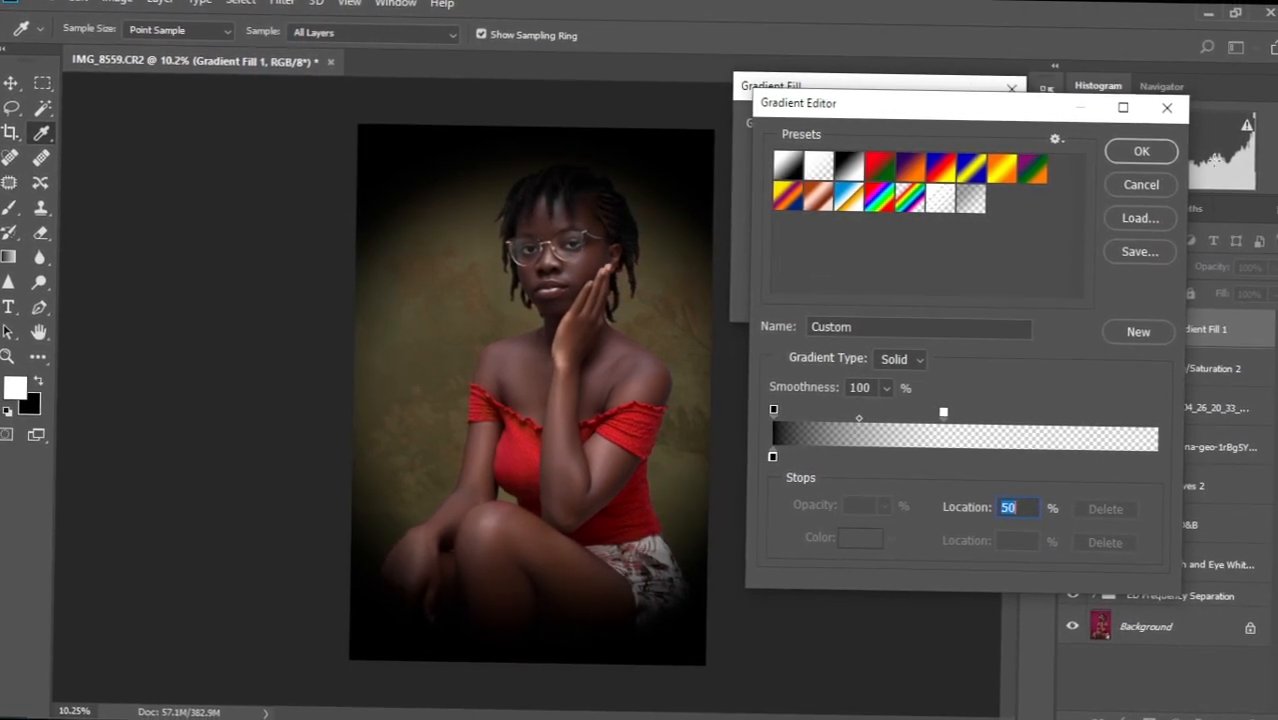
Accept the gradient, move the vignette centre down onto the torso, and commit it at 160% scale.
left_click(1138, 151)
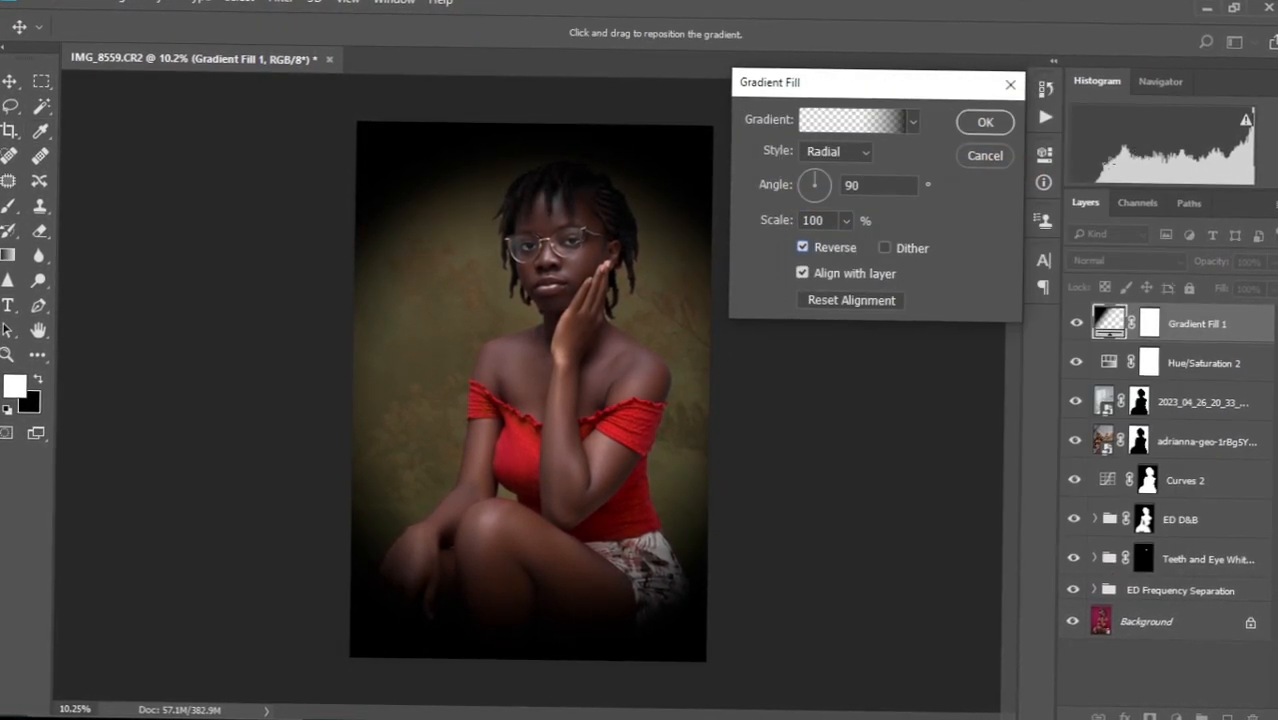
left_click_drag(486, 316, 503, 390)
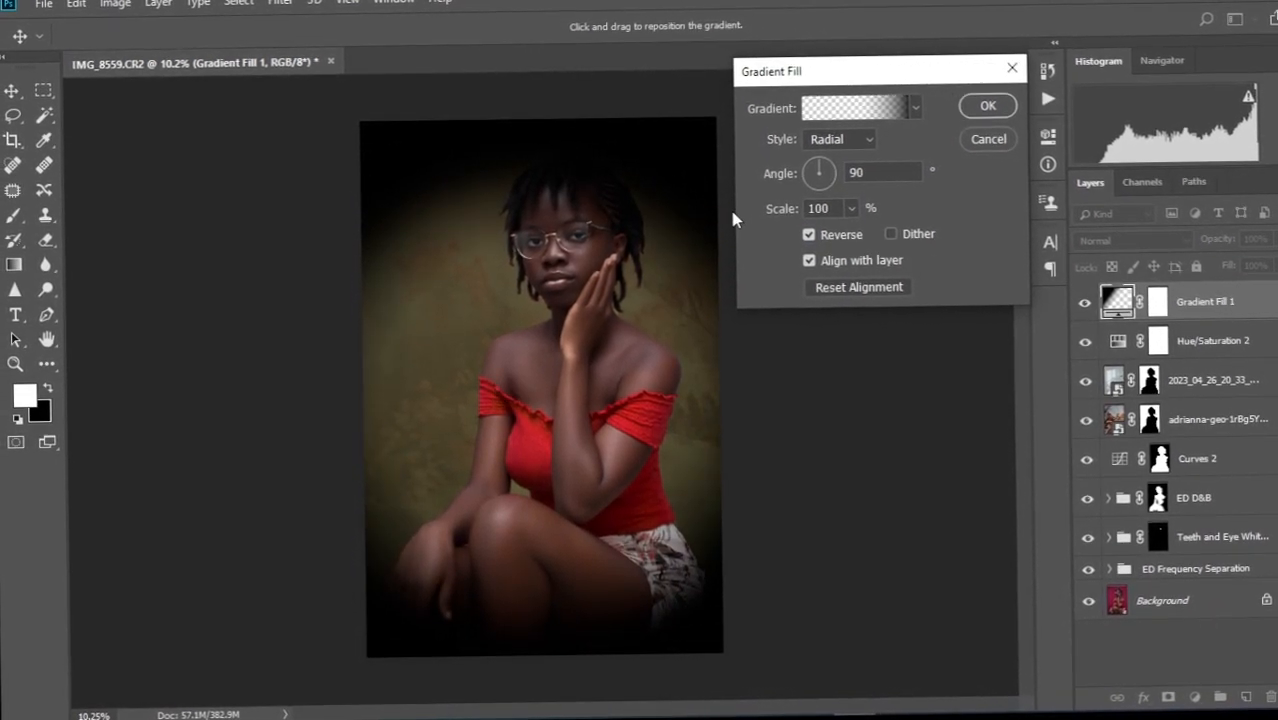
left_click_drag(774, 216, 795, 222)
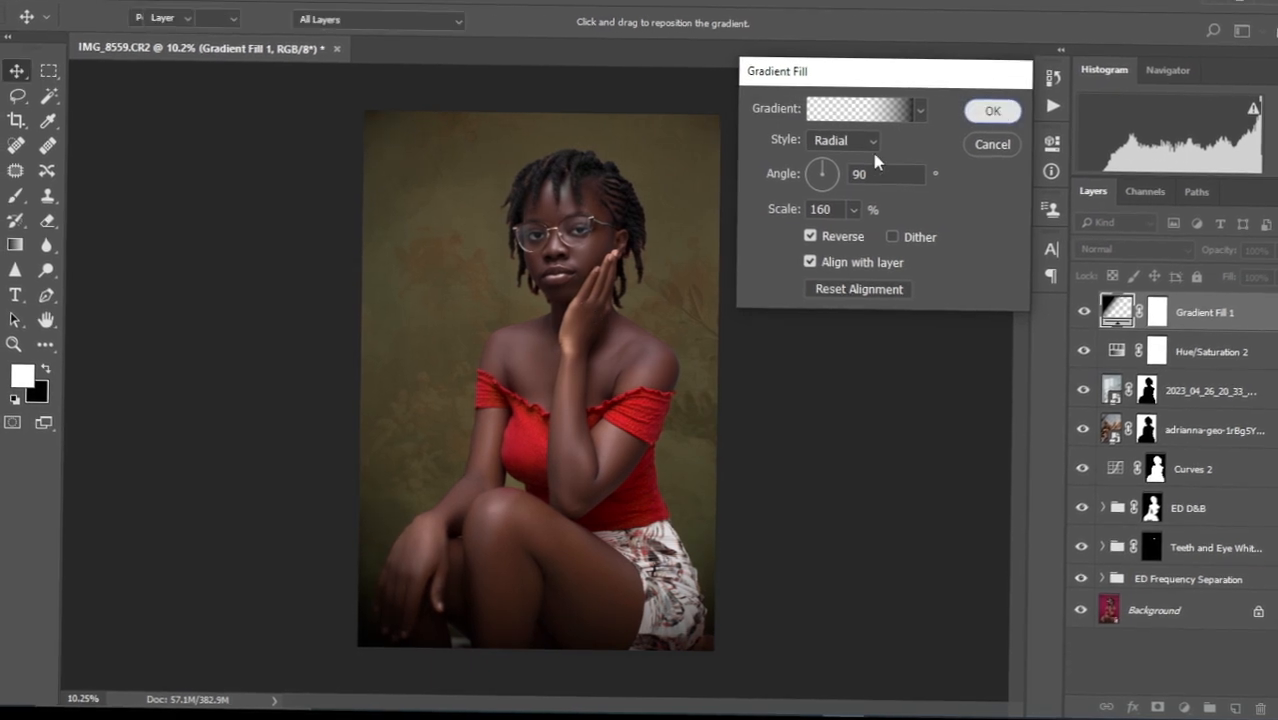
key("Return")
Solo the Background layer to compare with the original pink photo, restore all layers, and open the adjustment list.
scroll(515, 420, "down", 5)
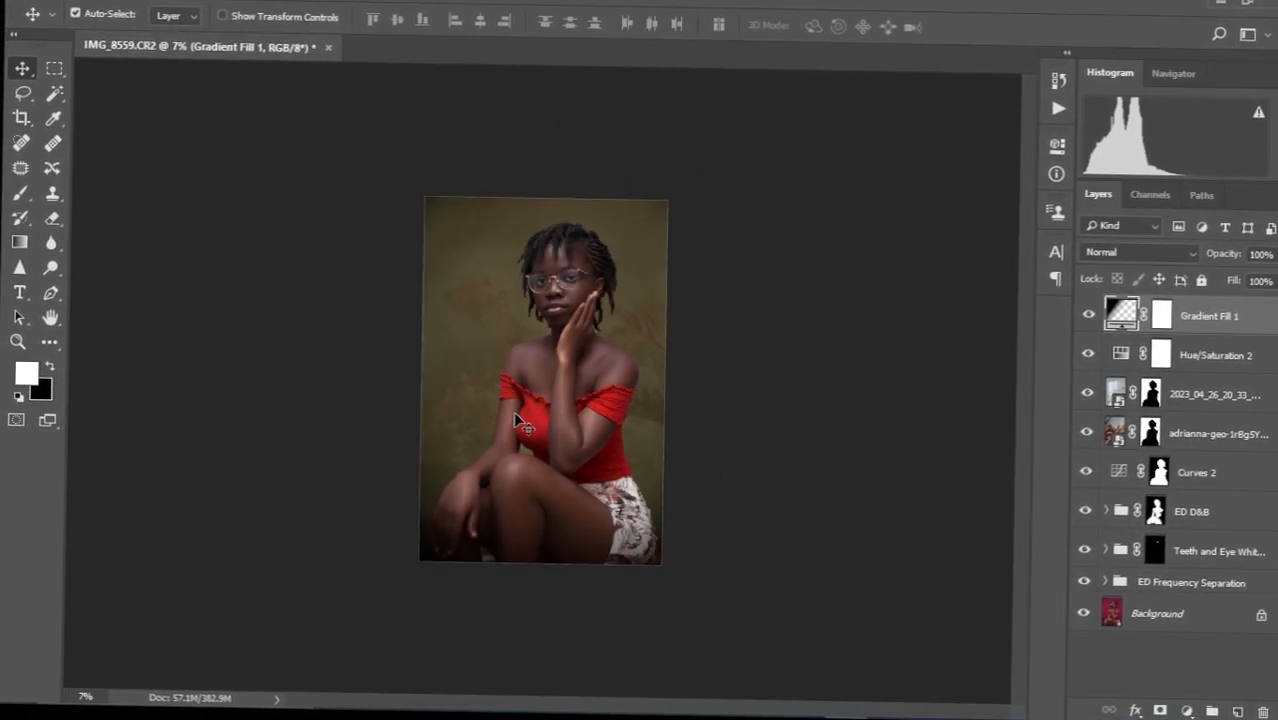
scroll(515, 420, "up", 3)
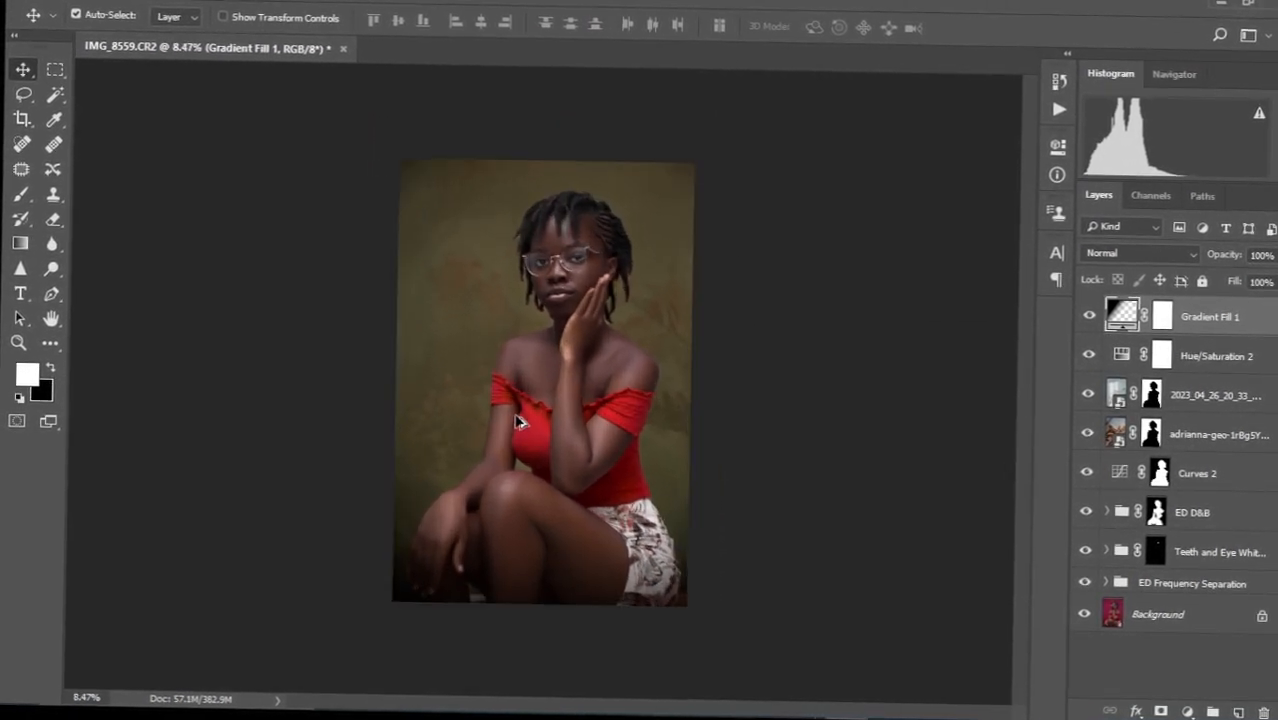
left_click(1075, 609, "alt")
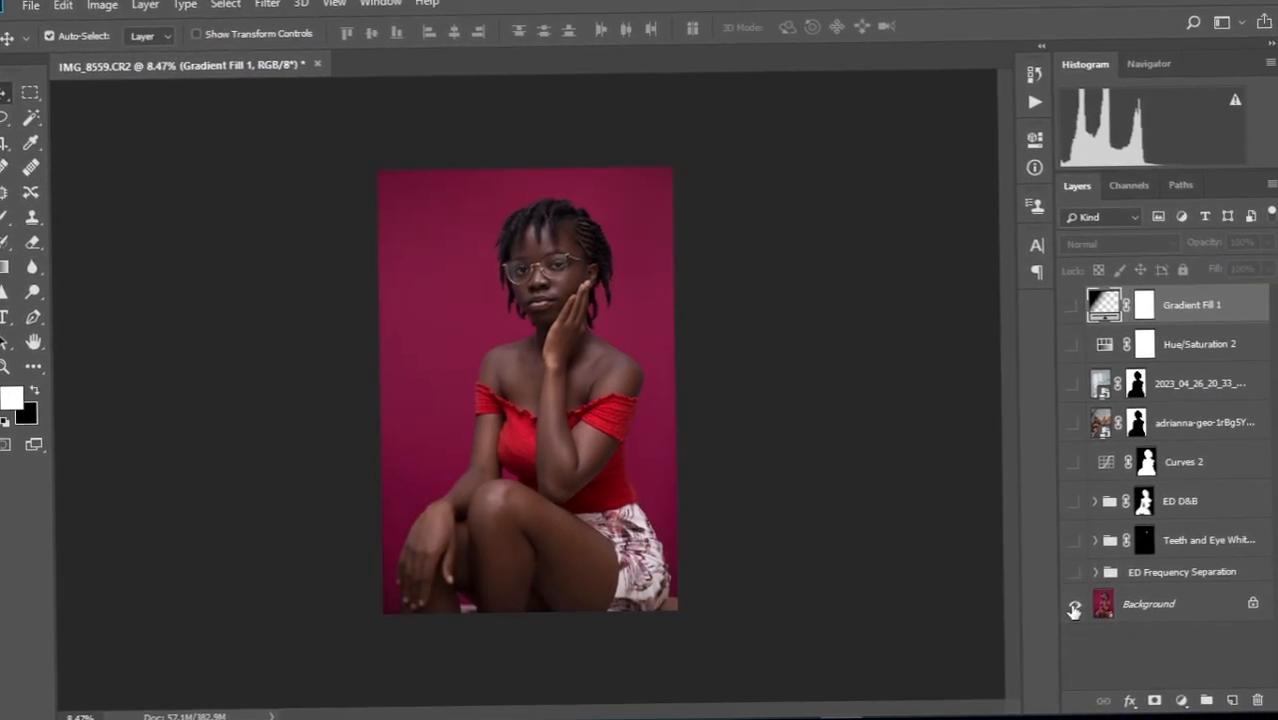
left_click(1073, 609, "alt")
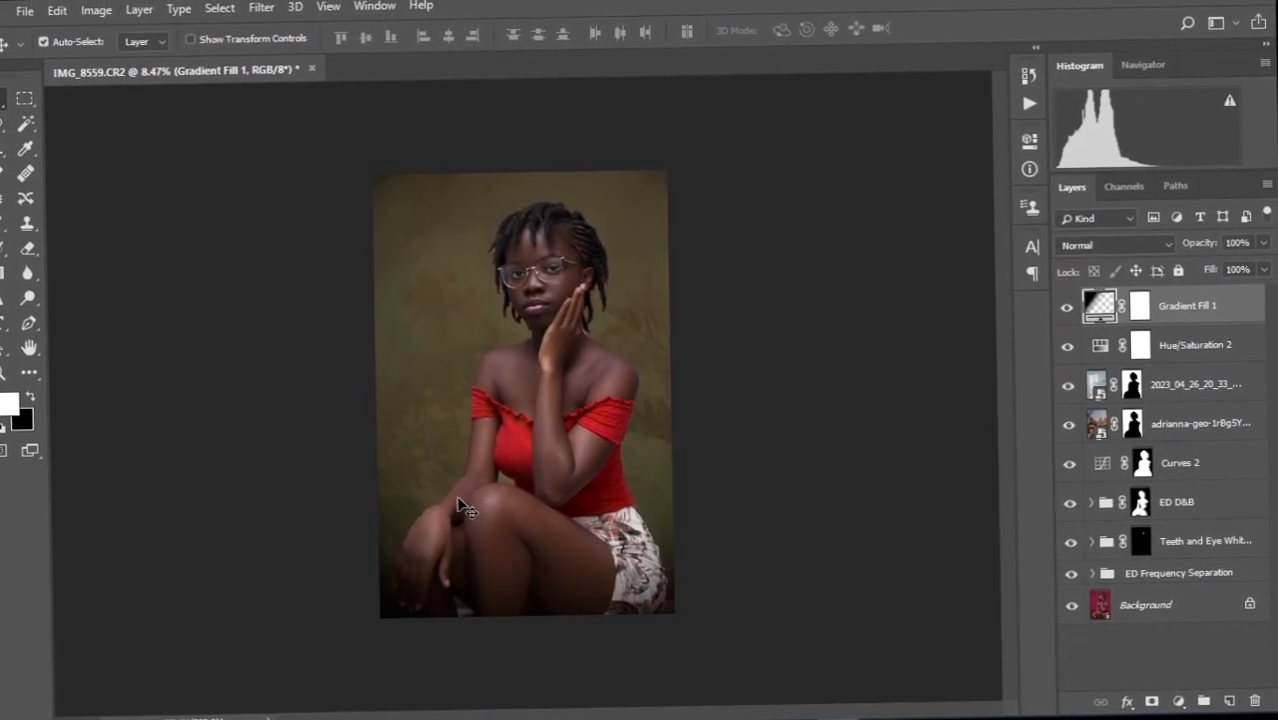
scroll(518, 393, "down", 2)
scroll(518, 393, "up", 4)
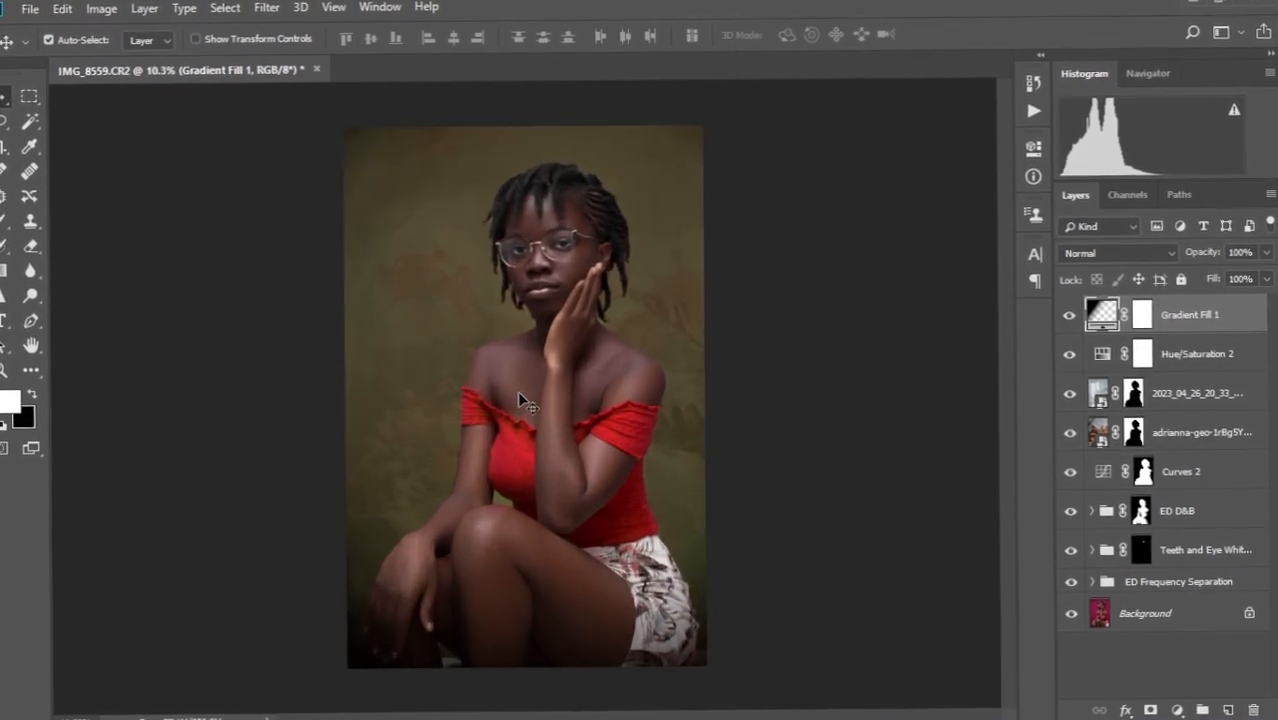
scroll(518, 391, "down", 1)
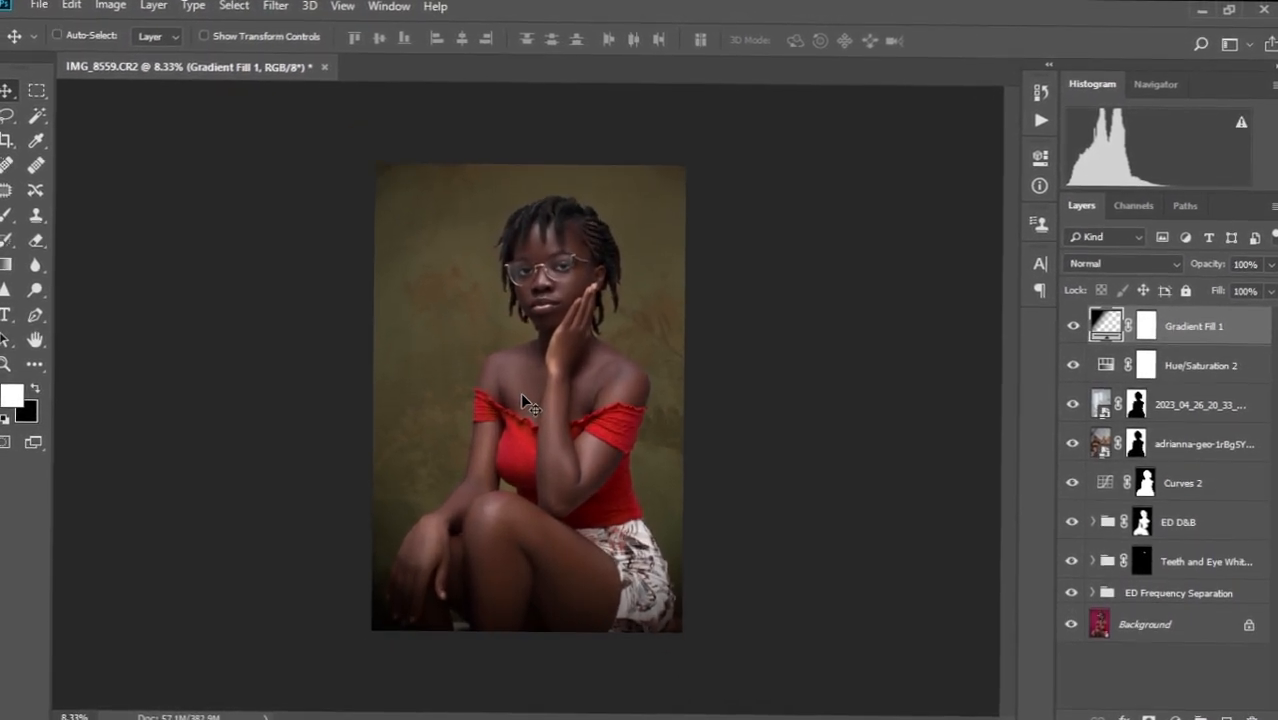
scroll(521, 392, "up", 2)
scroll(523, 393, "down", 1)
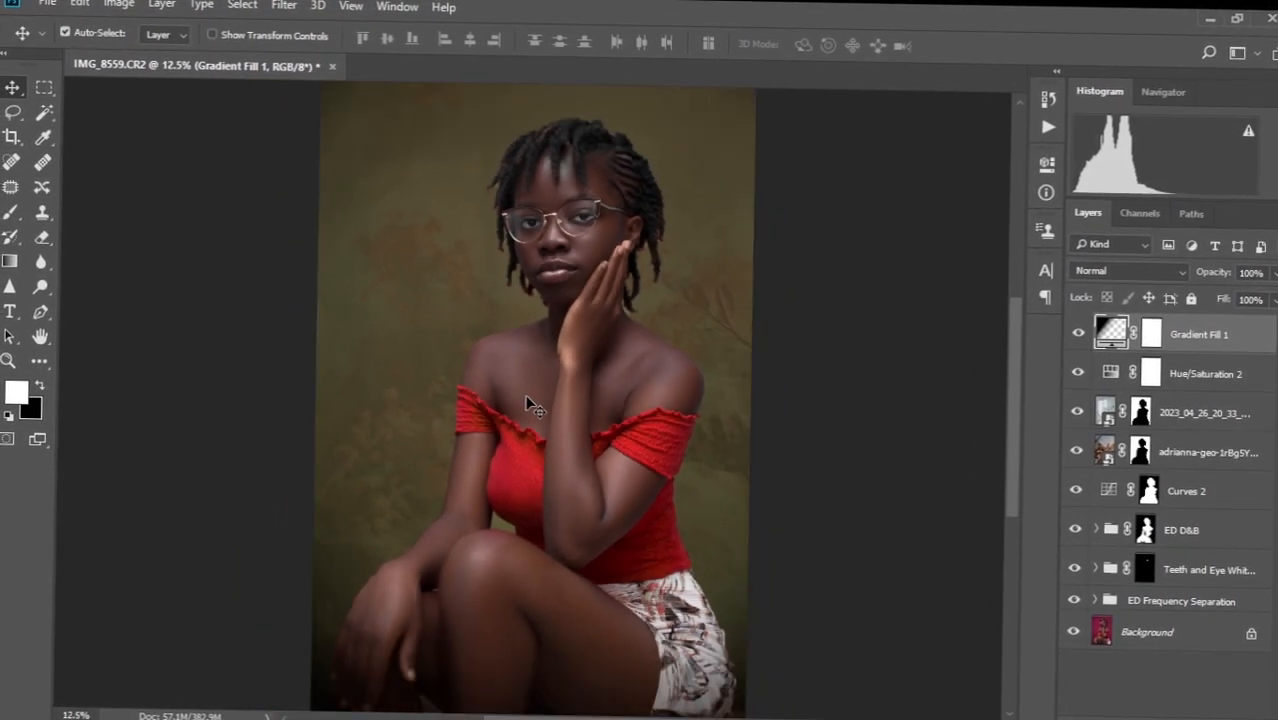
scroll(528, 392, "down", 1)
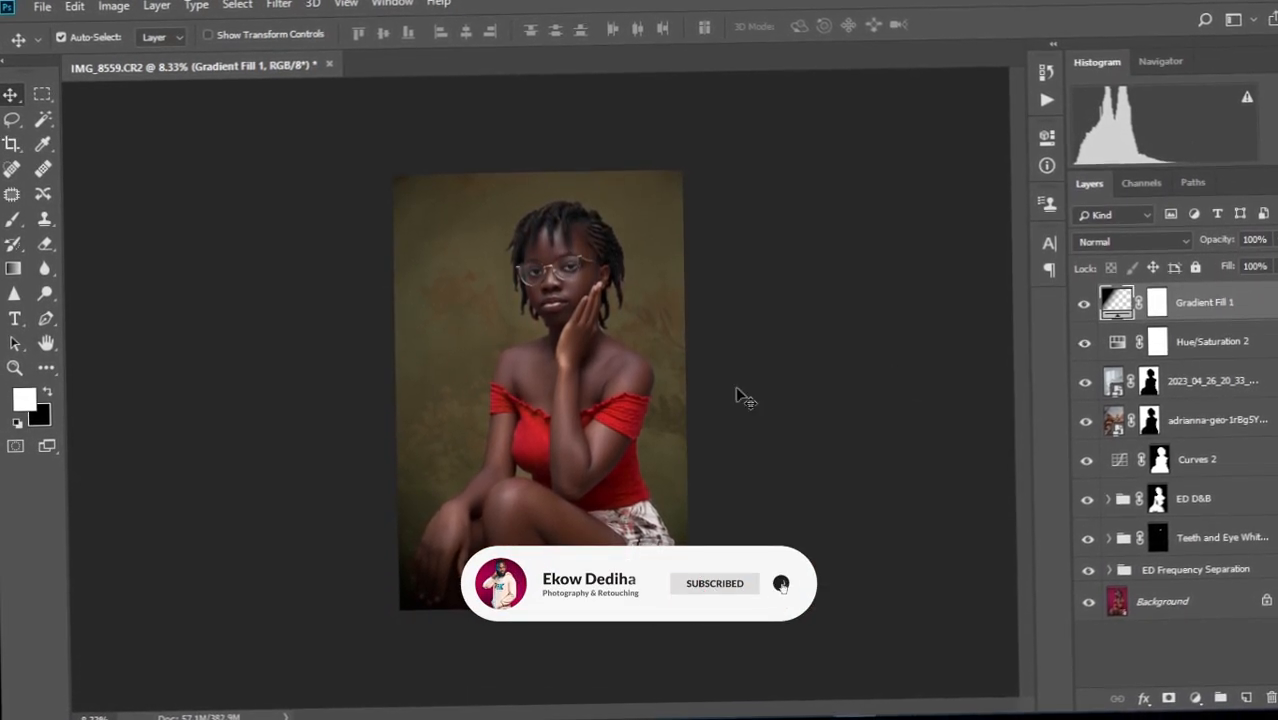
left_click(1196, 696)
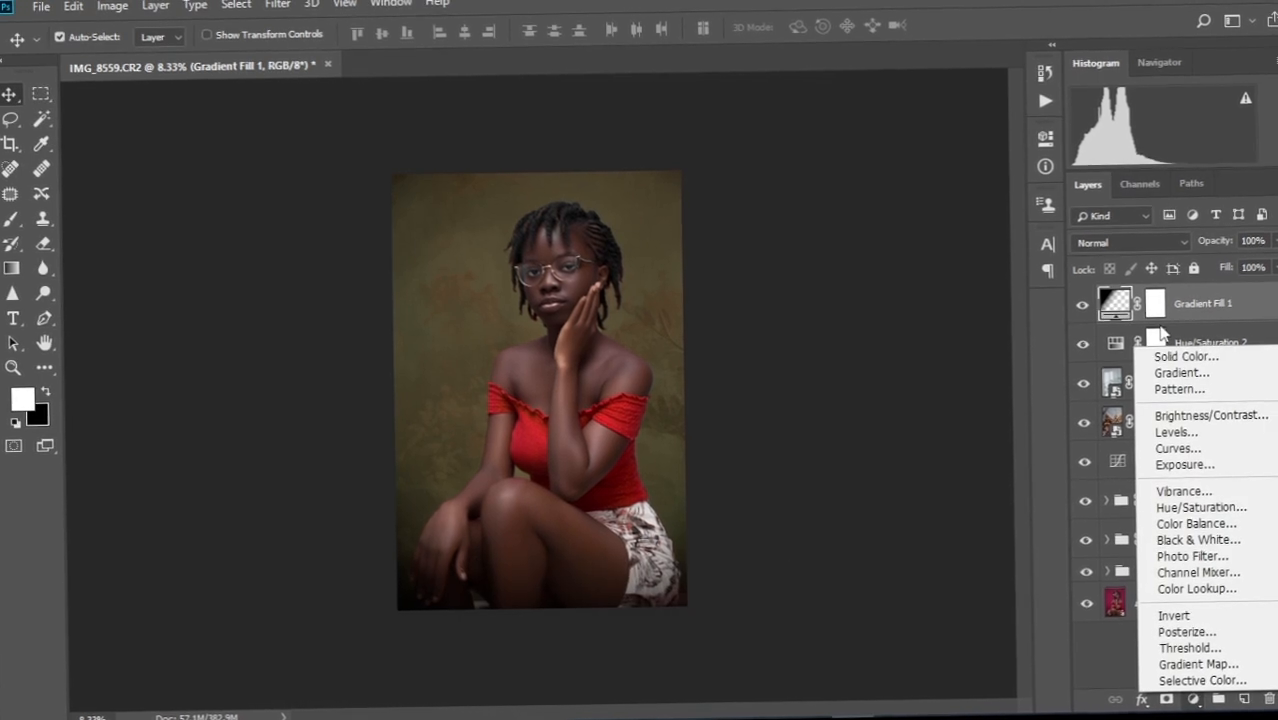
Add a Curves 3 adjustment layer and toggle it and the vignette on and off to compare.
left_click(1172, 456)
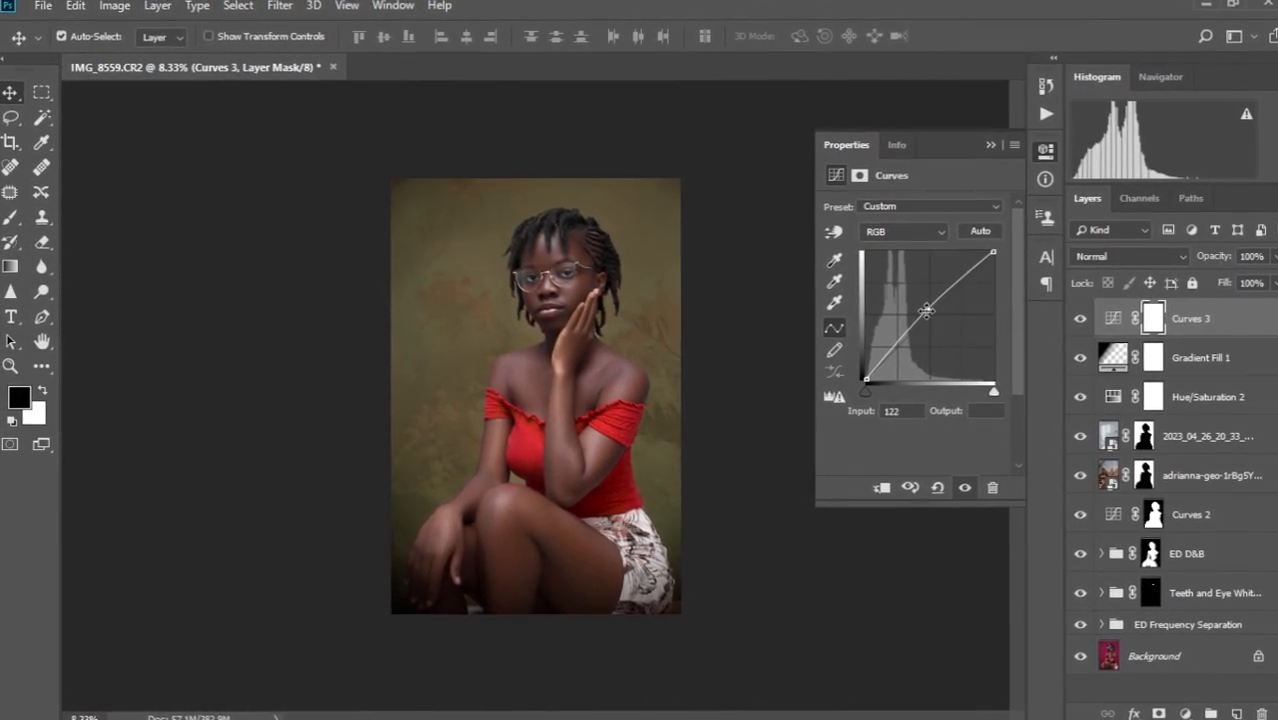
left_click(990, 137)
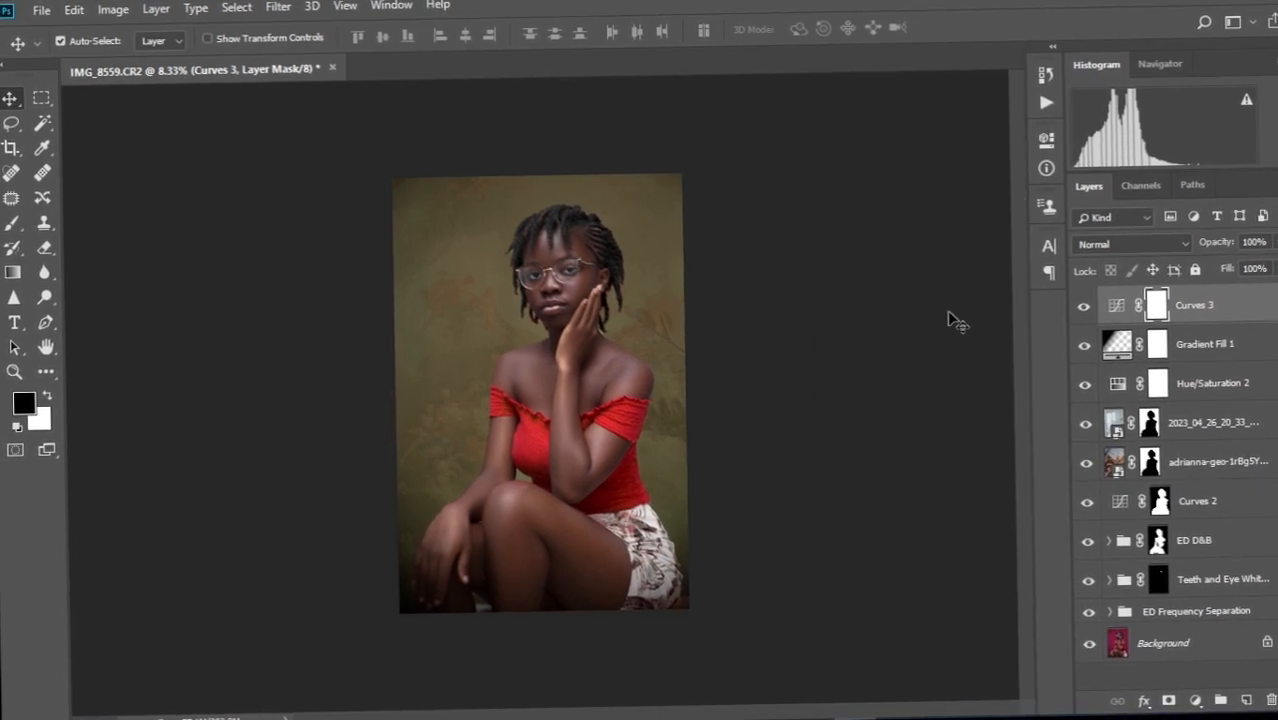
left_click(1080, 318)
left_click(1080, 318)
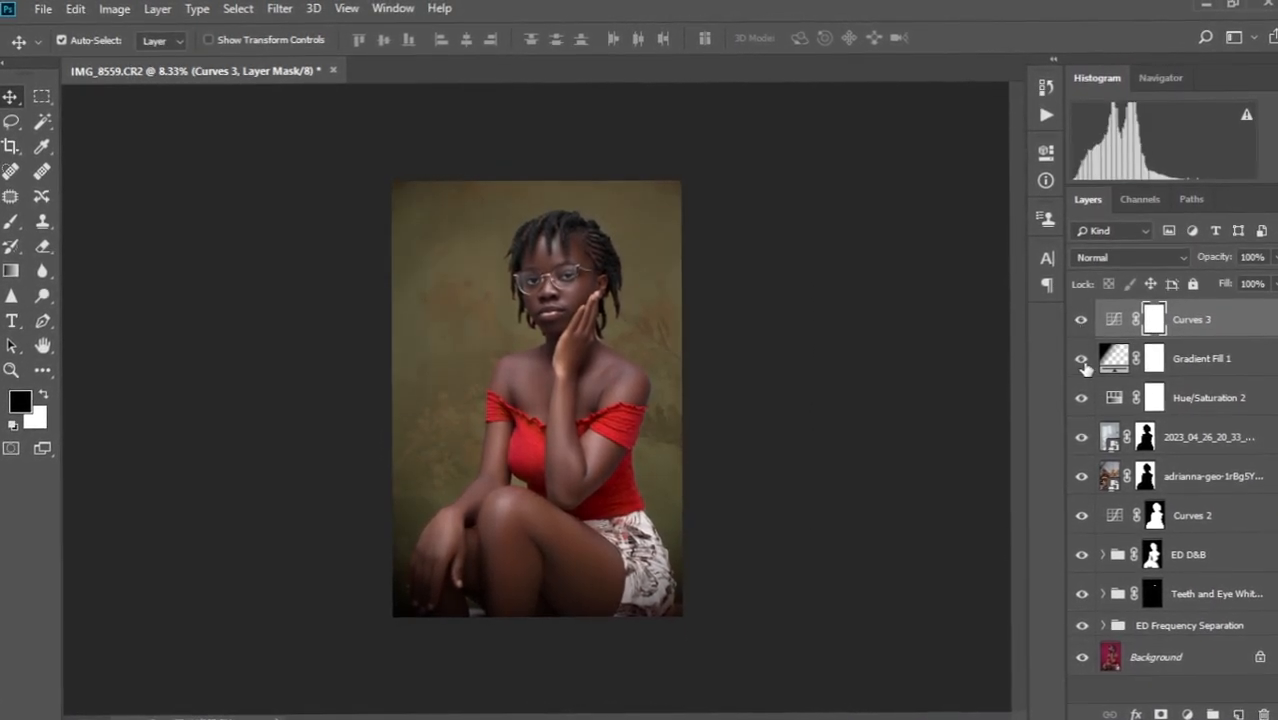
left_click(1083, 370)
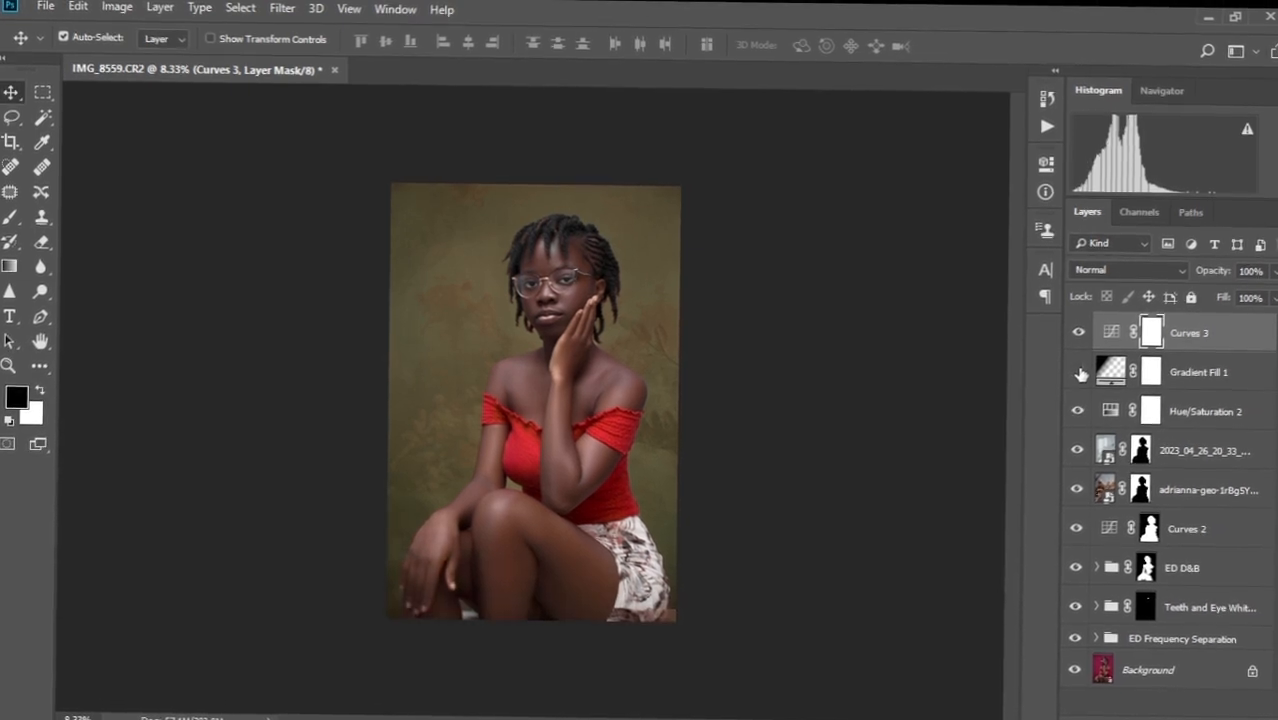
left_click(1078, 375)
left_click(1078, 375)
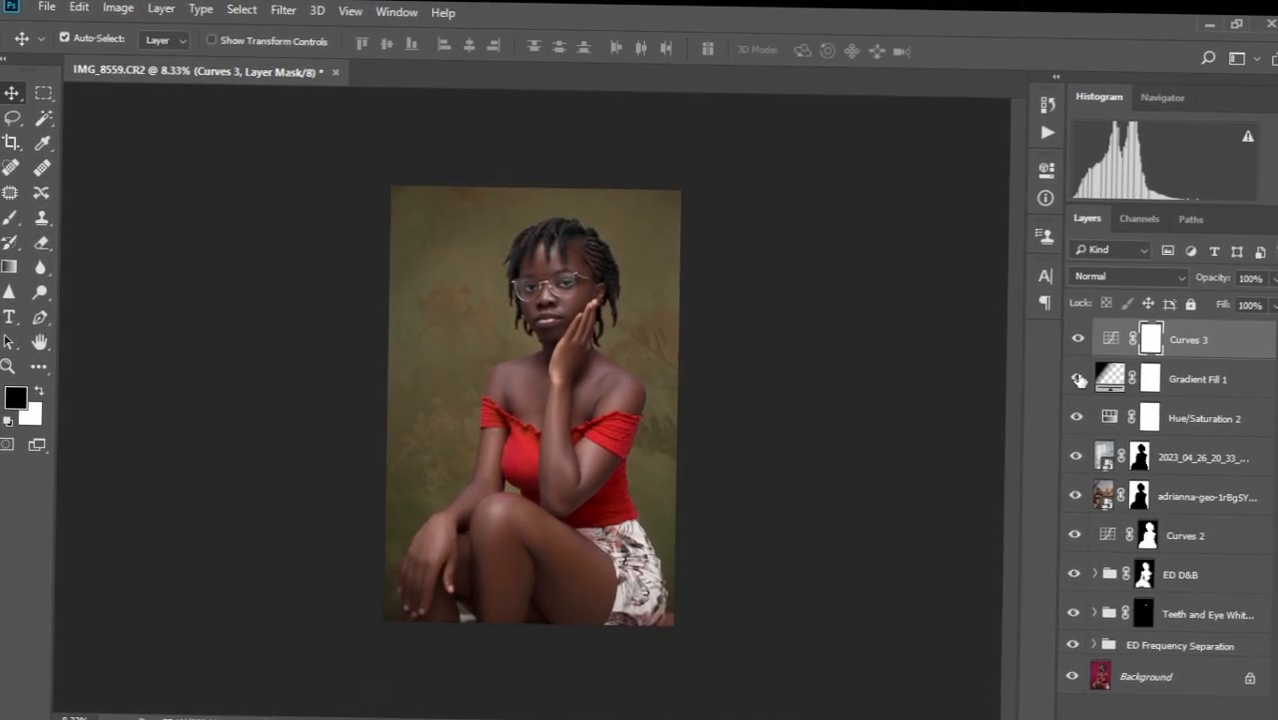
left_click(1078, 378)
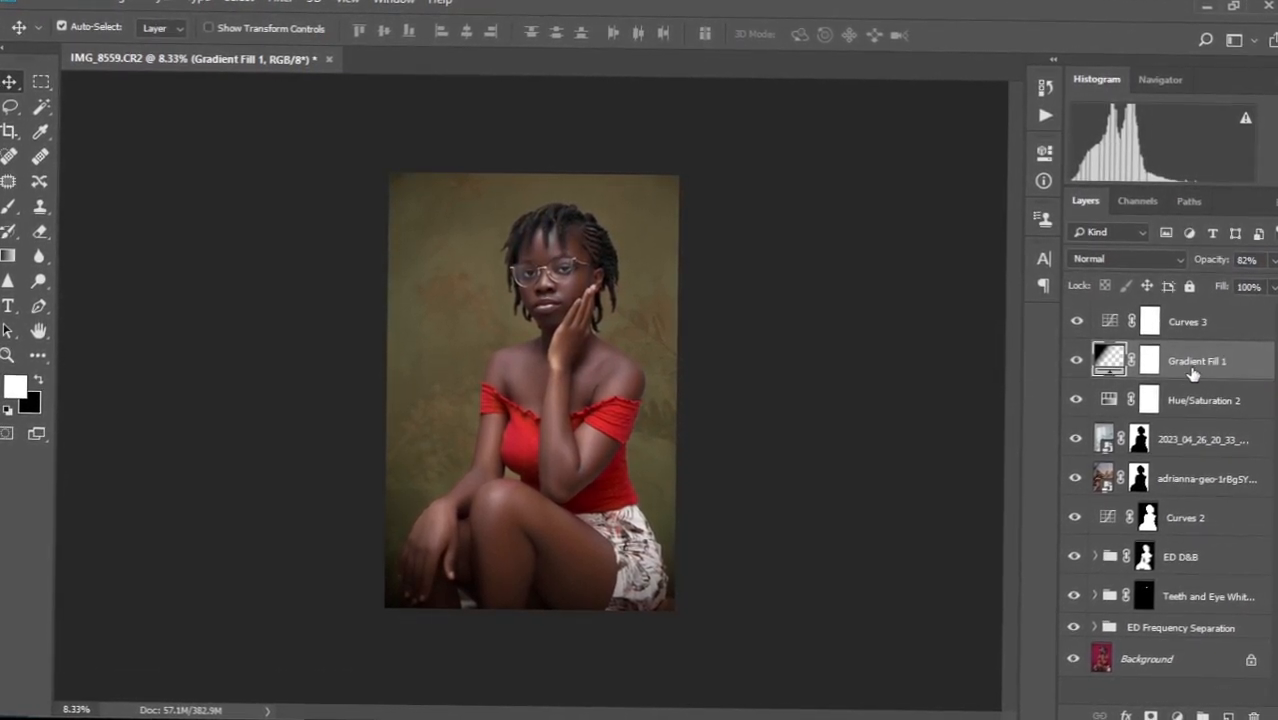
Recheck the Curves 3 effect by toggling it while zooming in on the torso.
left_click(1226, 316)
left_click(1079, 317)
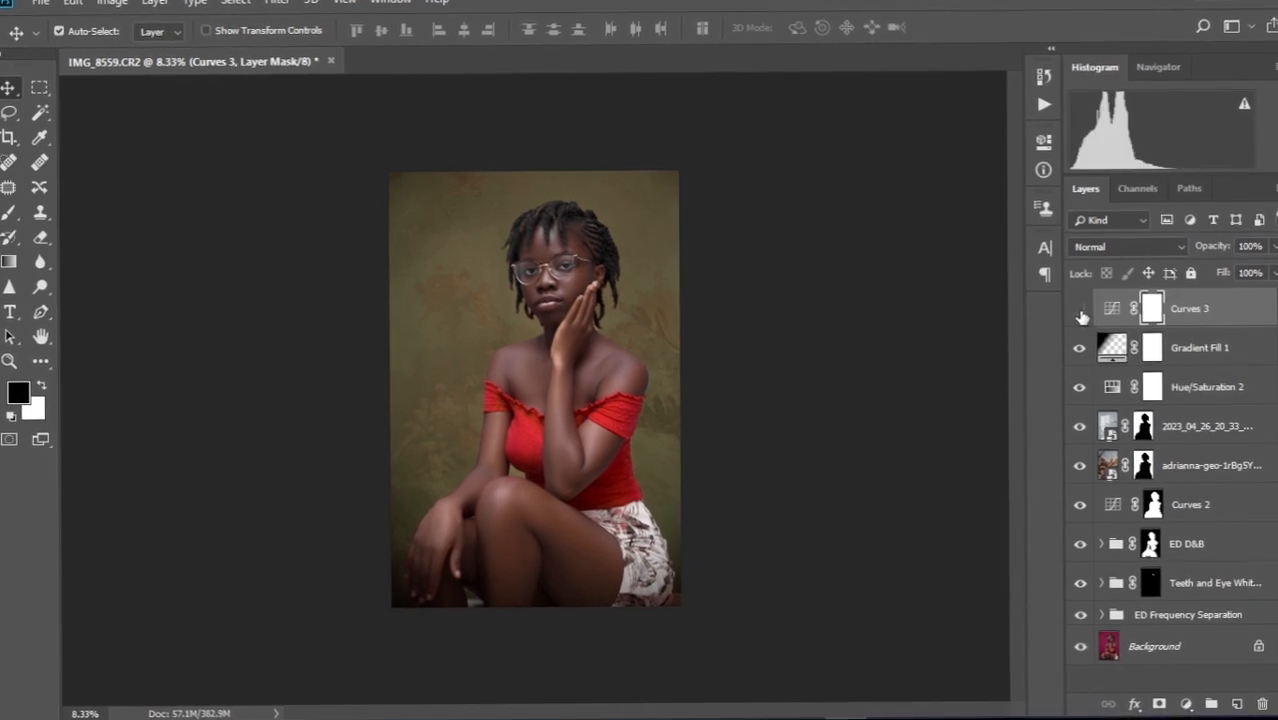
left_click(1079, 317)
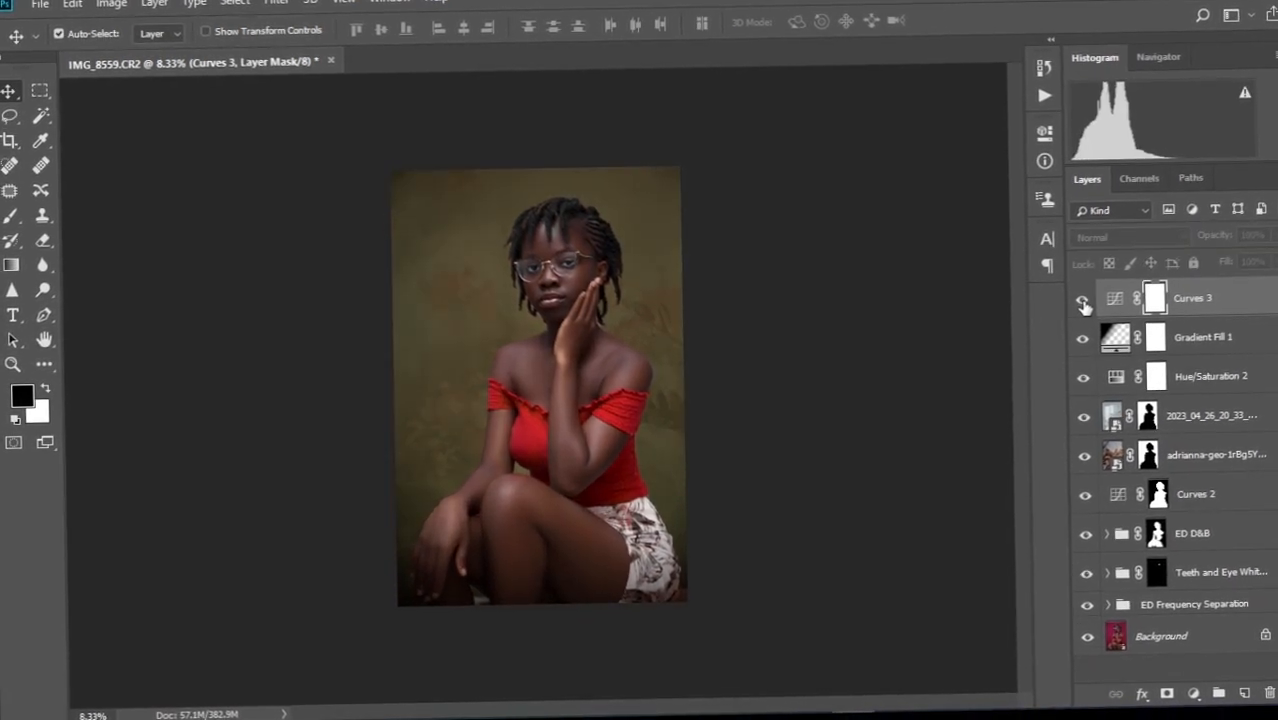
left_click(1082, 309)
key("ctrl+plus")
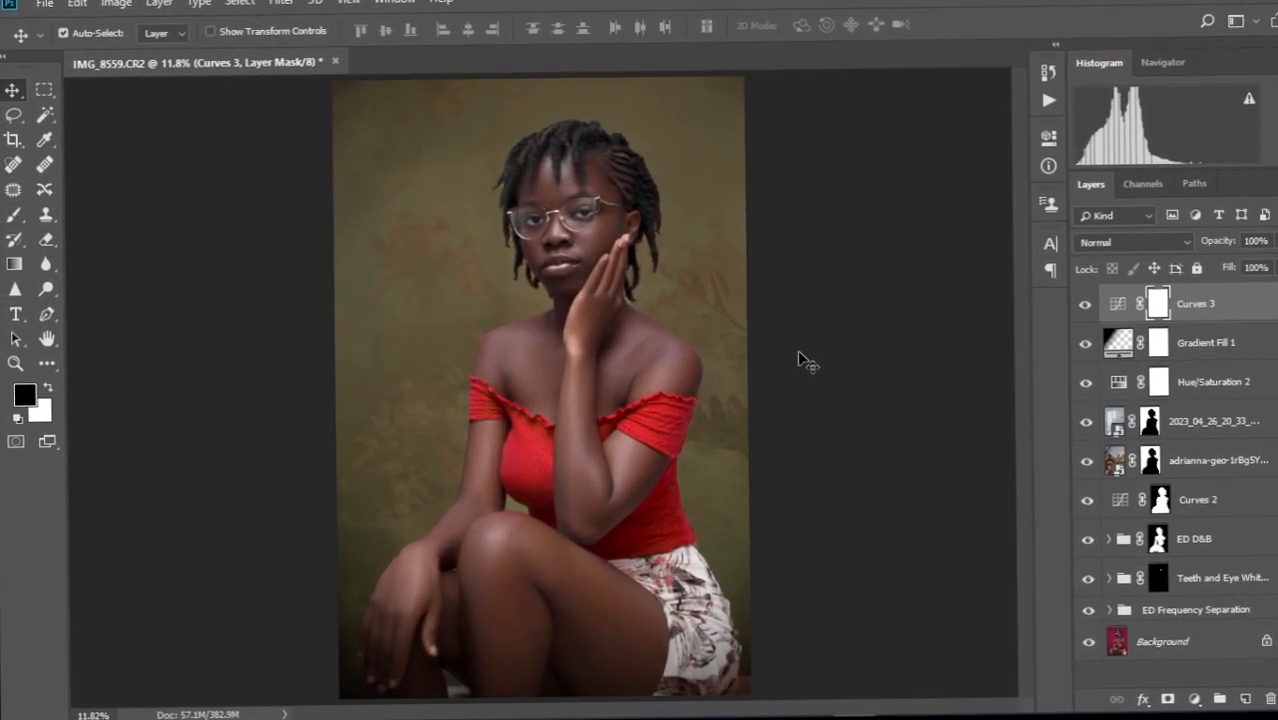
key("ctrl+plus")
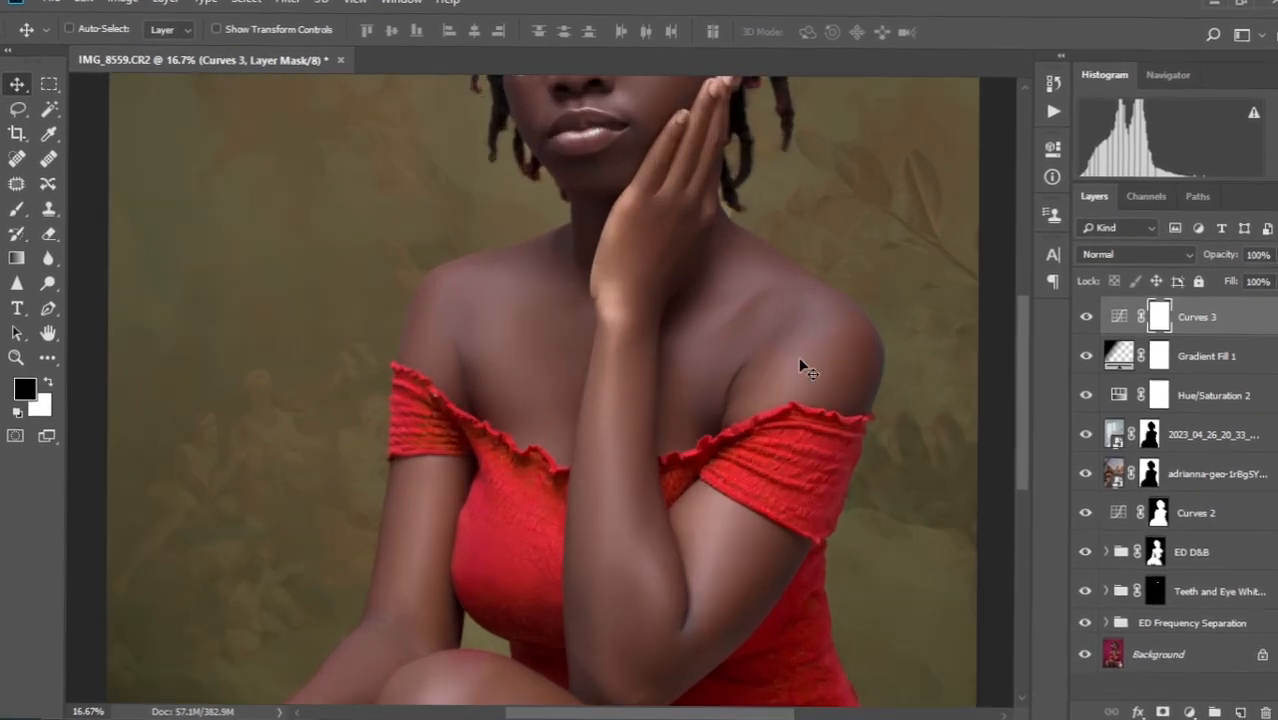
key("ctrl+minus")
key("ctrl+minus")
scroll(573, 441, "up", 4)
scroll(573, 441, "down", 2)
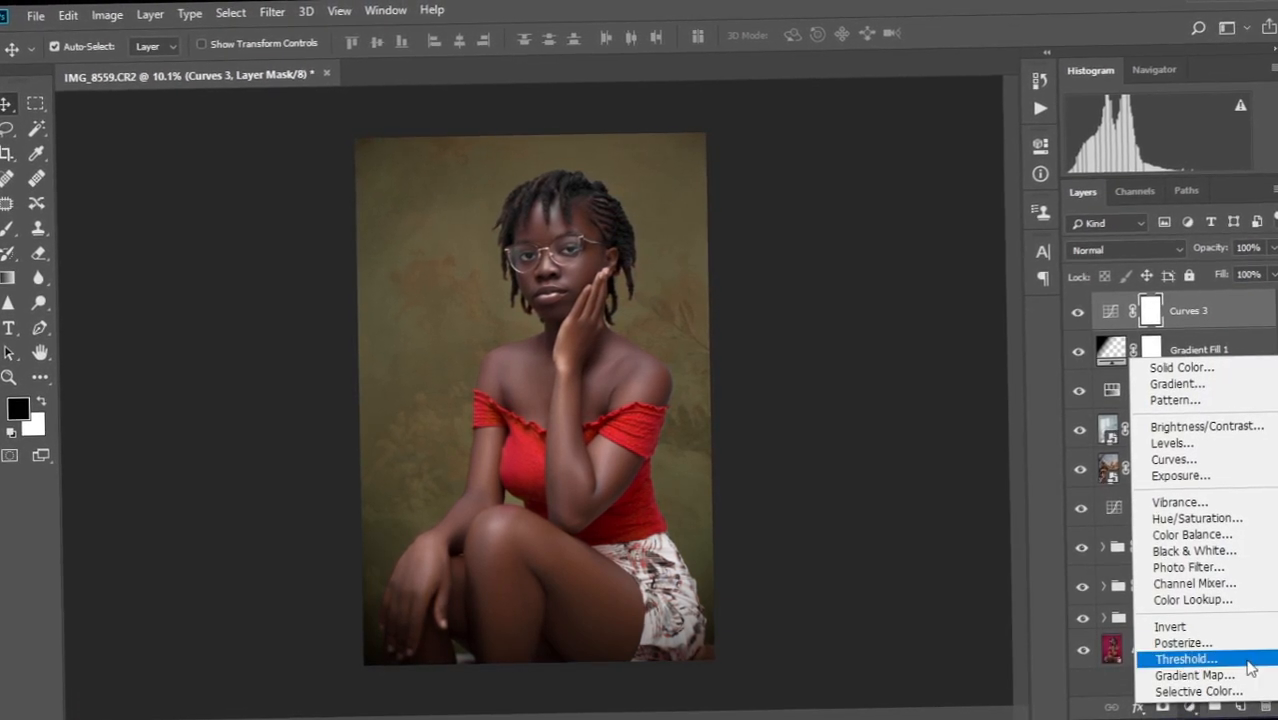
Add a Color Lookup layer and load the Ekow Dediha Skin Pop1.CUBE LUT.
left_click(1190, 599)
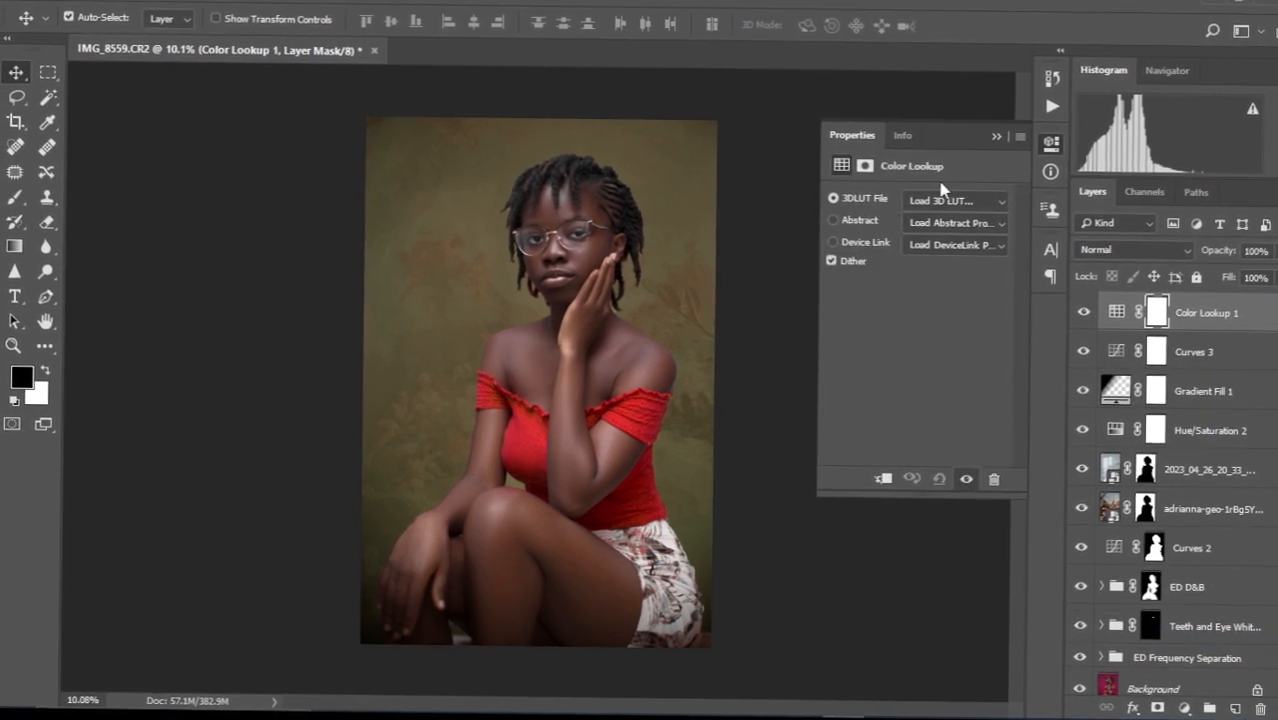
left_click(1004, 206)
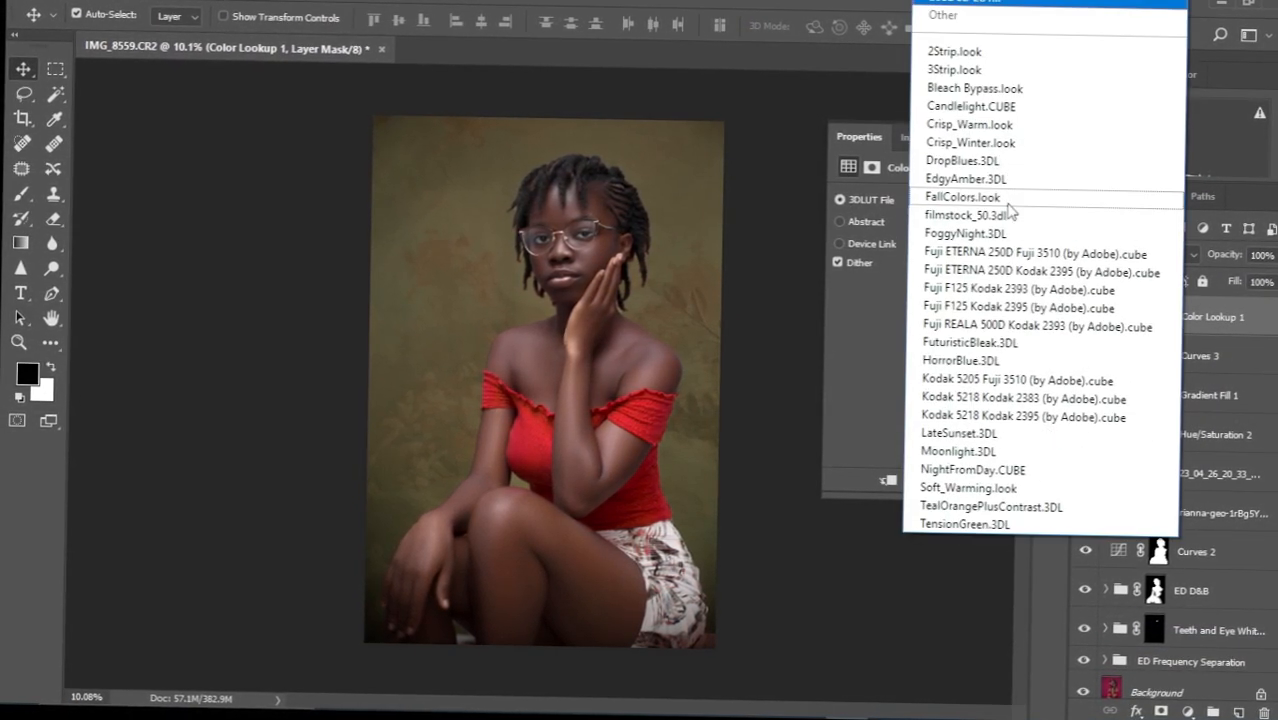
left_click(988, 4)
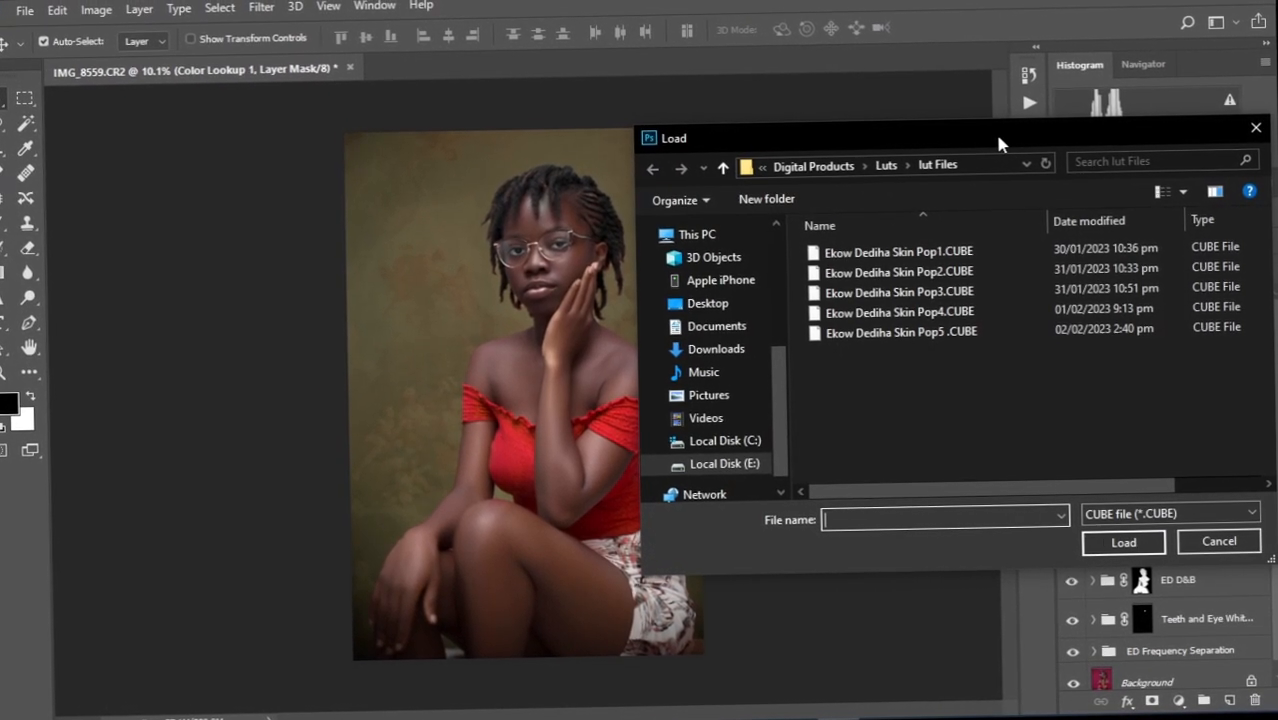
left_click(930, 262)
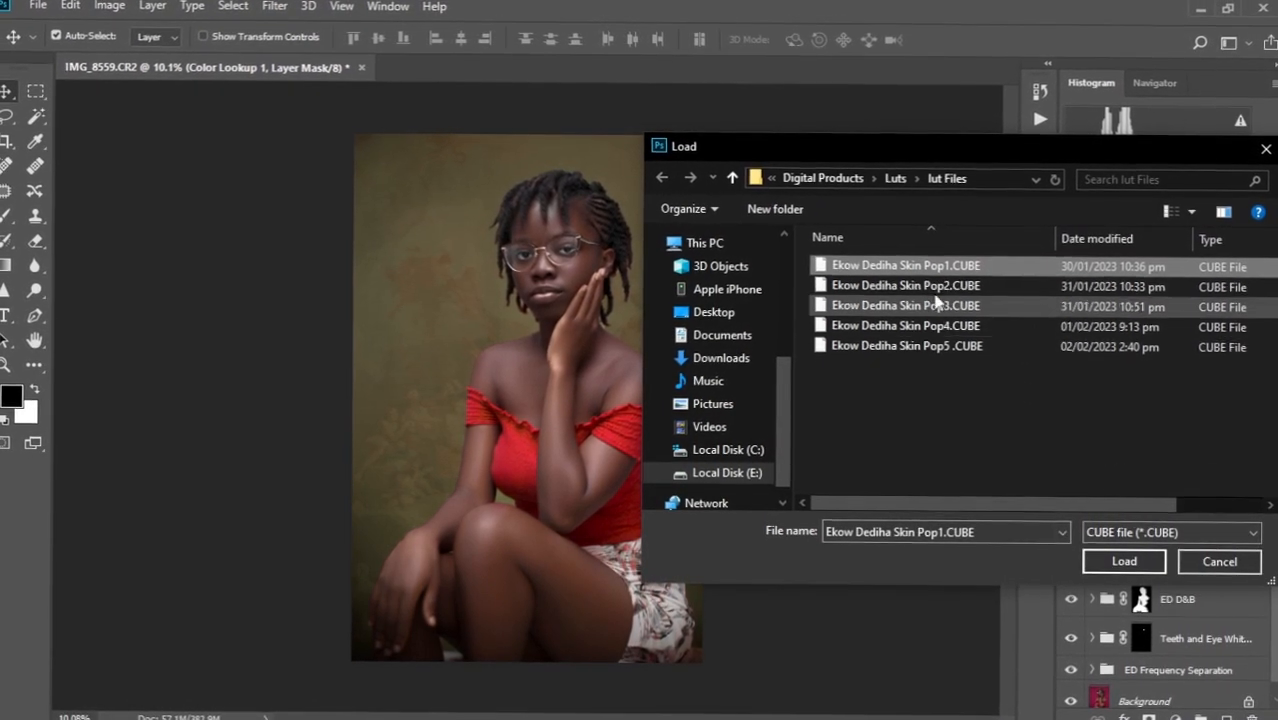
left_click(1122, 561)
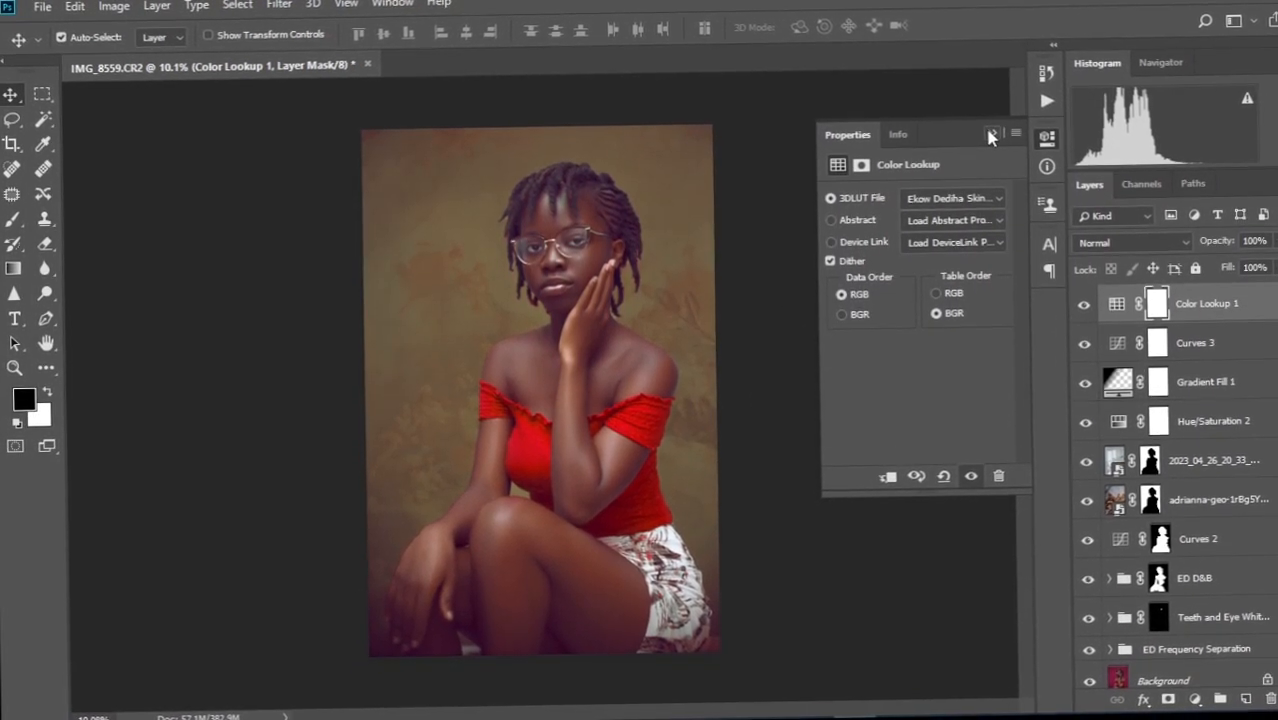
Load the Skin Pop2.CUBE LUT, then replace it with Skin Pop3.CUBE.
left_click(1003, 200)
left_click(987, 5)
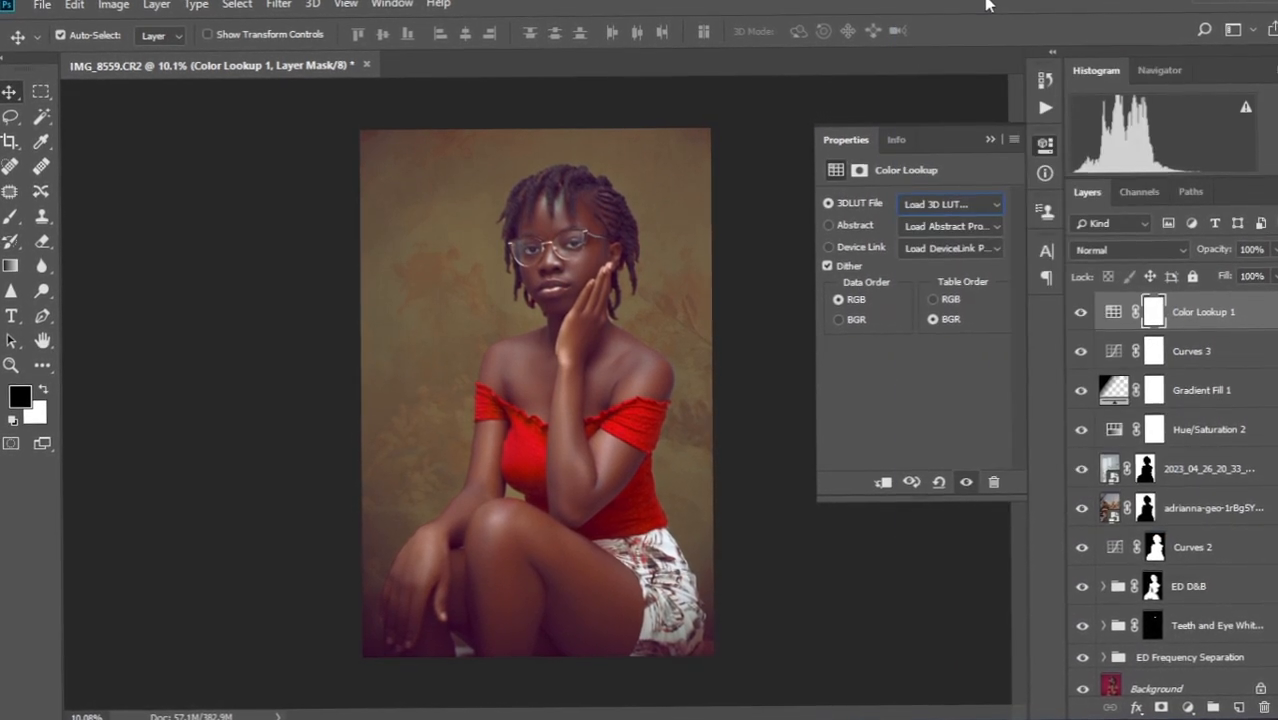
left_click(925, 284)
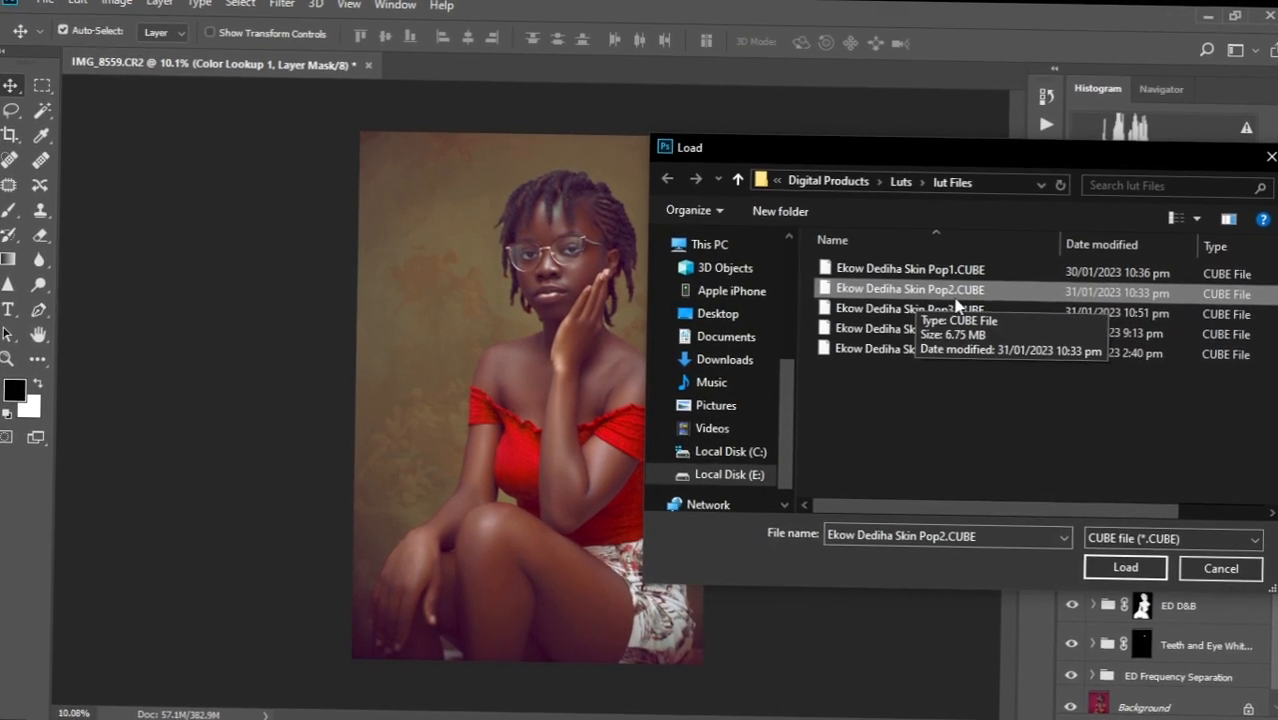
left_click(1124, 567)
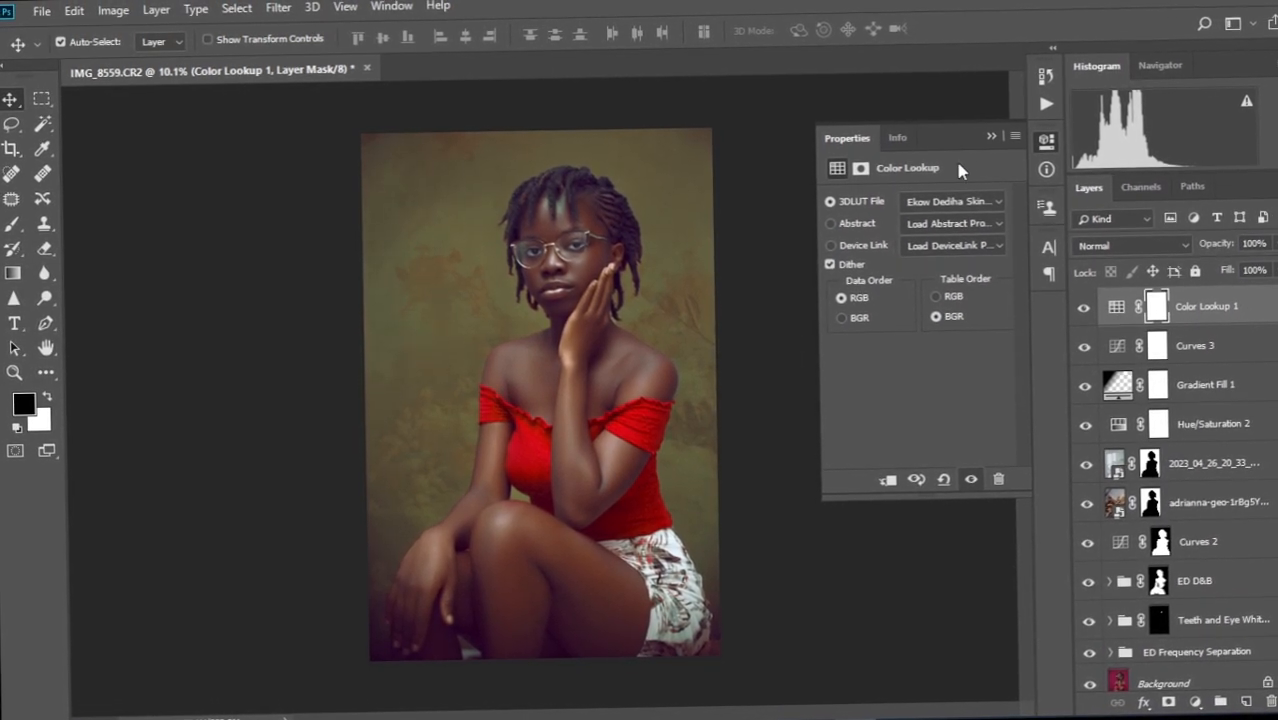
left_click(997, 207)
left_click(975, 15)
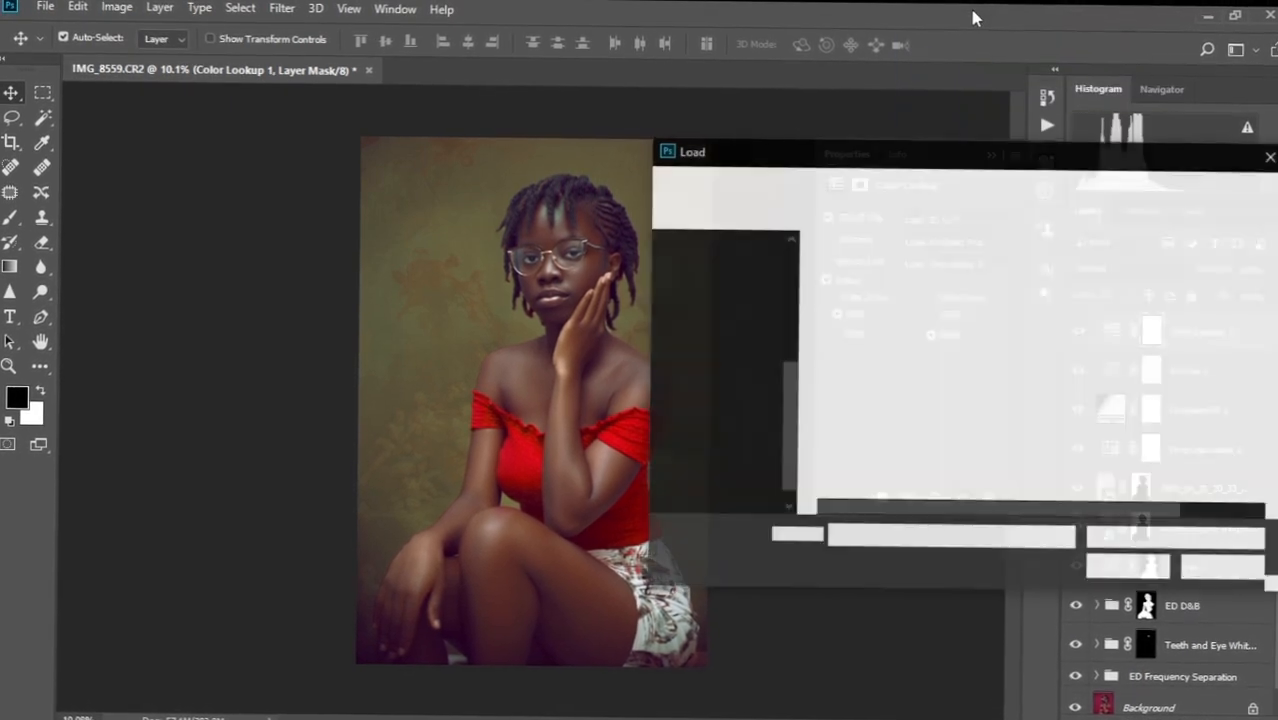
left_click(935, 314)
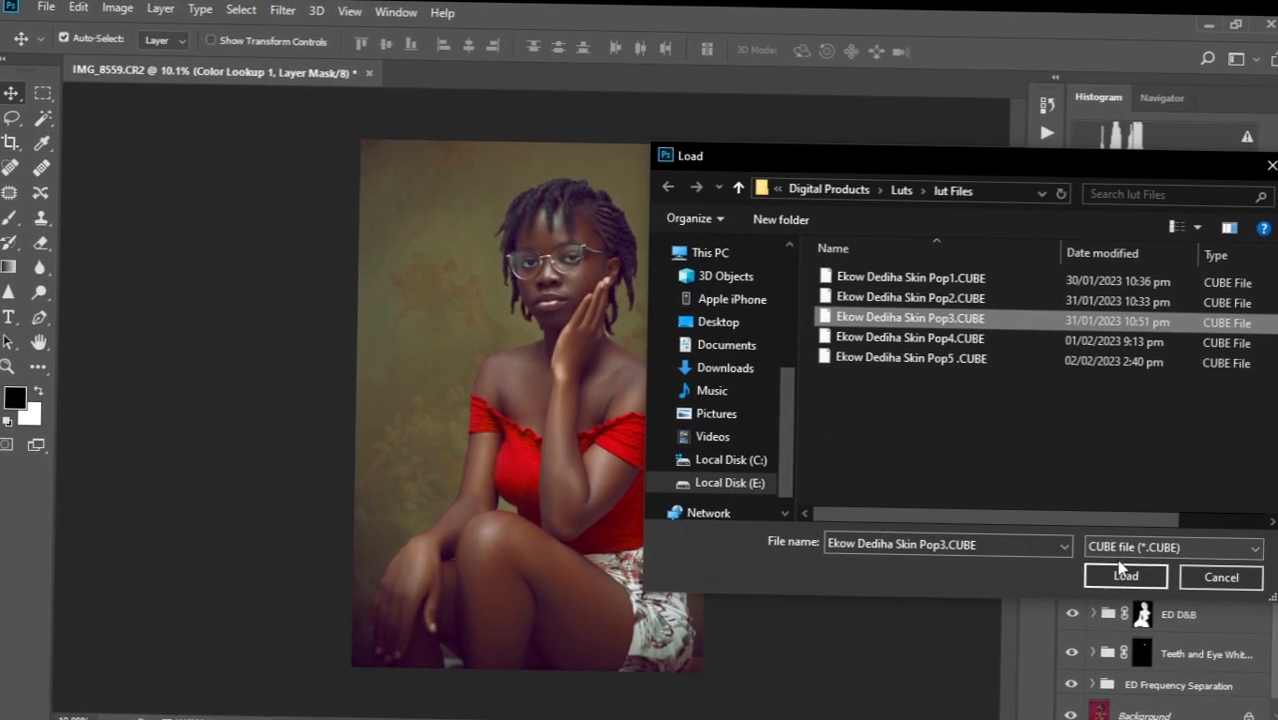
left_click(1126, 575)
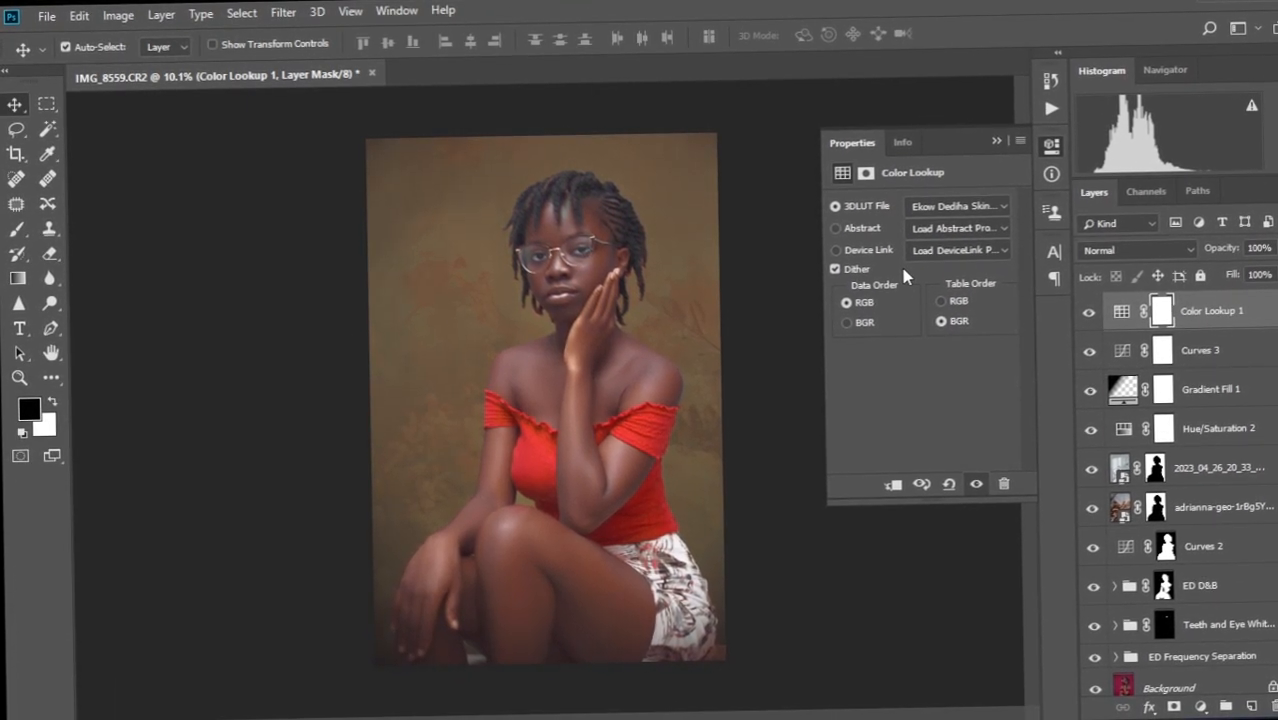
Load the Skin Pop4.CUBE LUT, then try the Pop5 LUT on the Color Lookup layer.
left_click(986, 213)
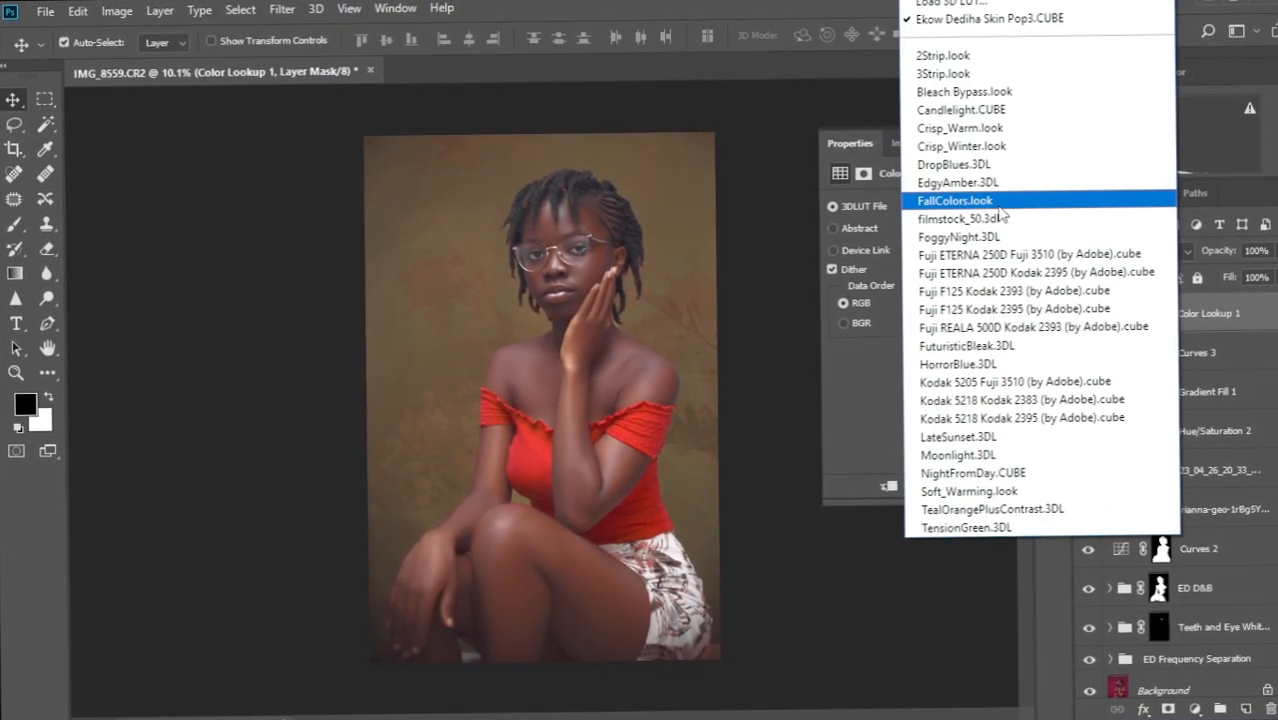
left_click(958, 3)
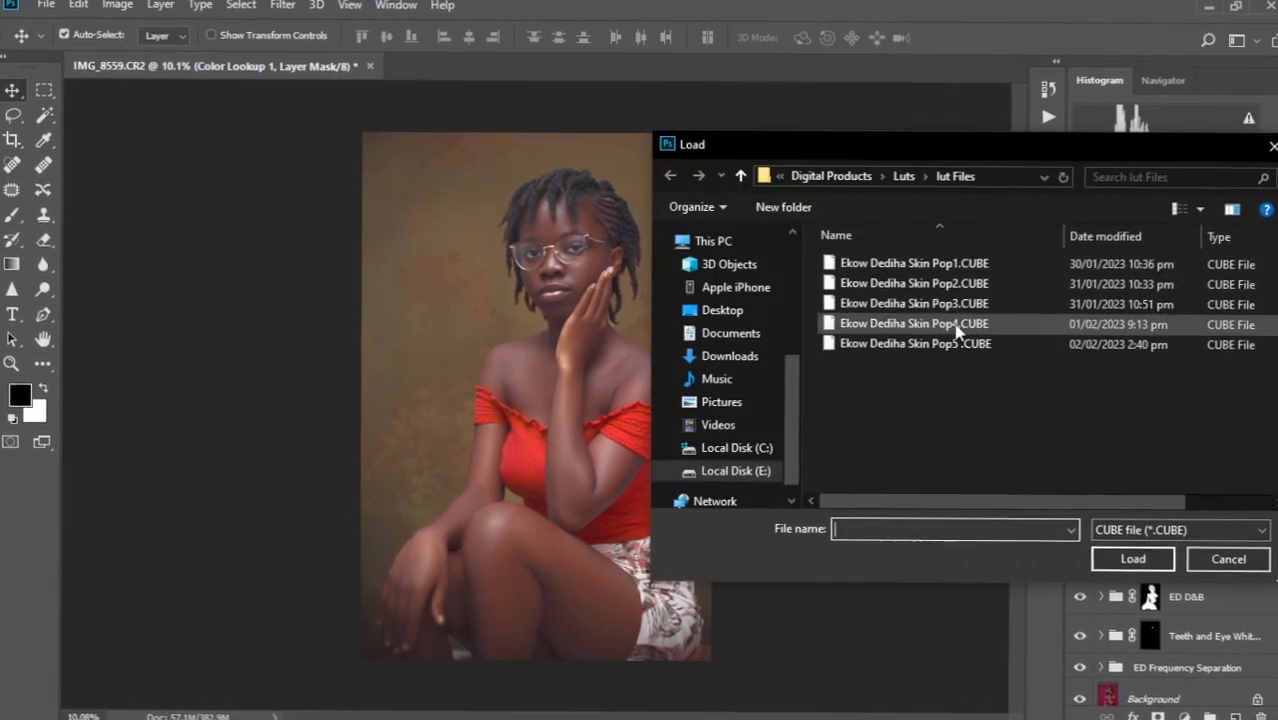
left_click(900, 326)
left_click(1164, 564)
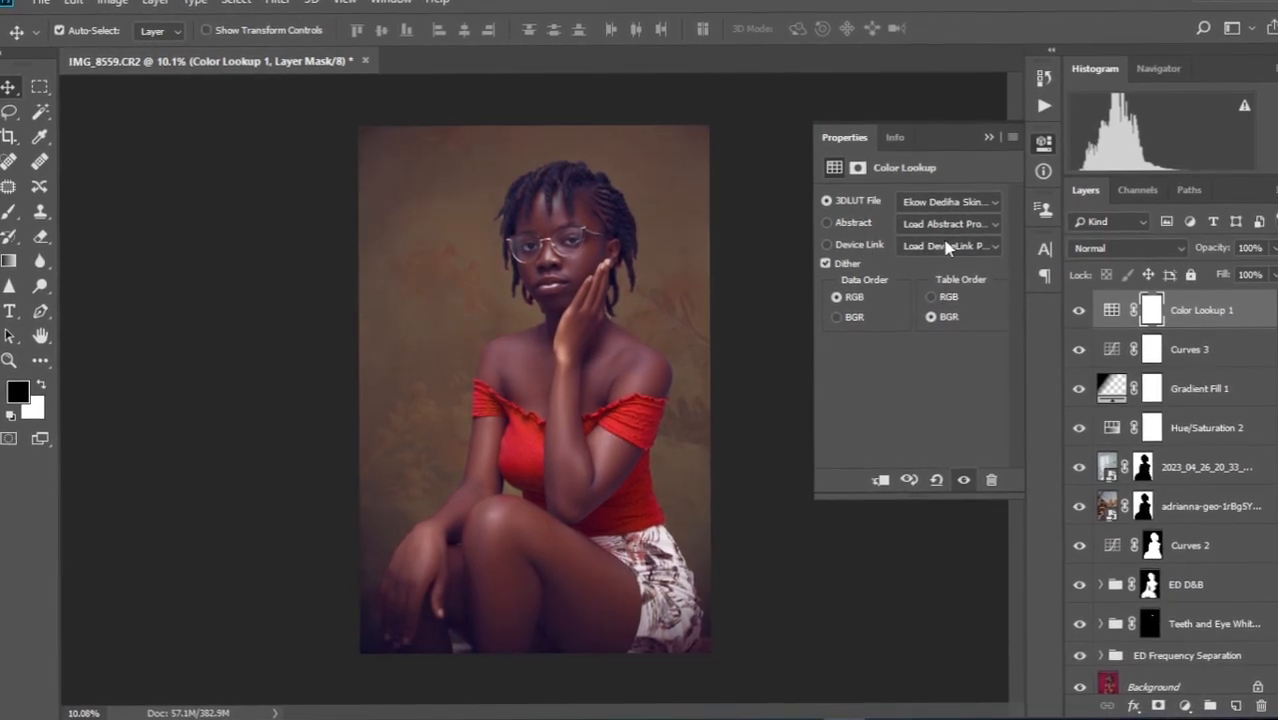
left_click(990, 199)
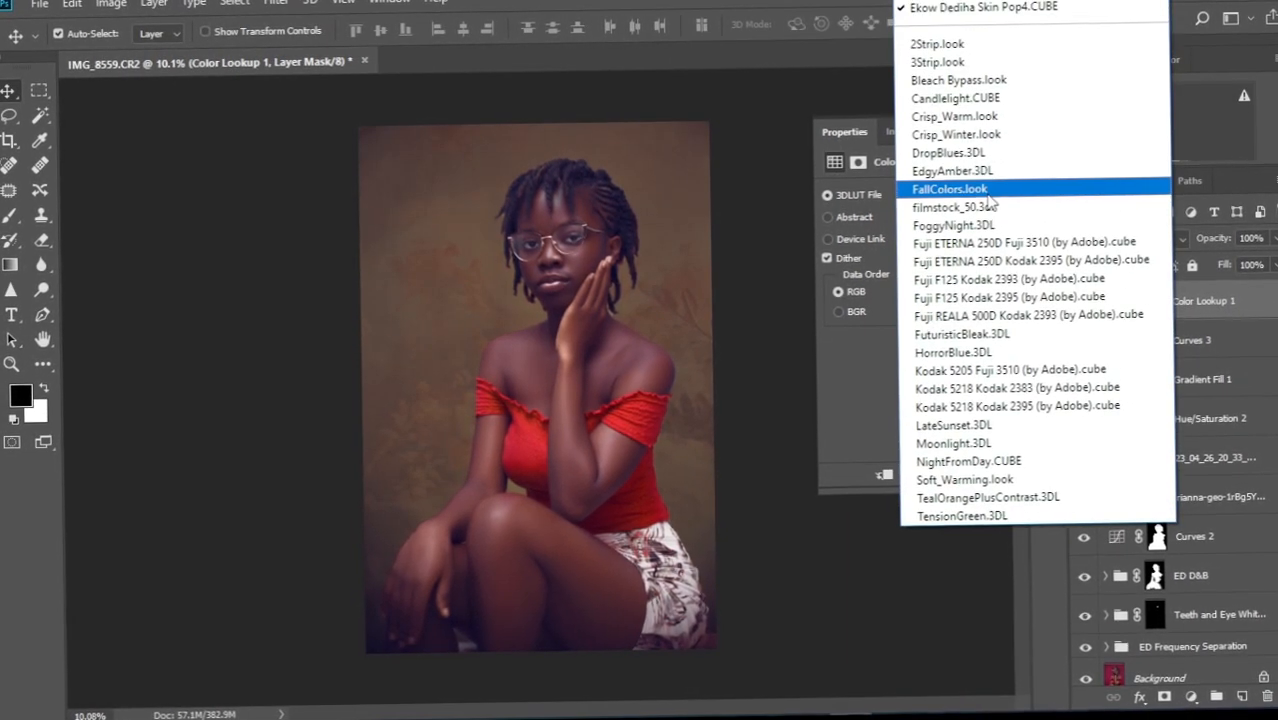
left_click(967, 3)
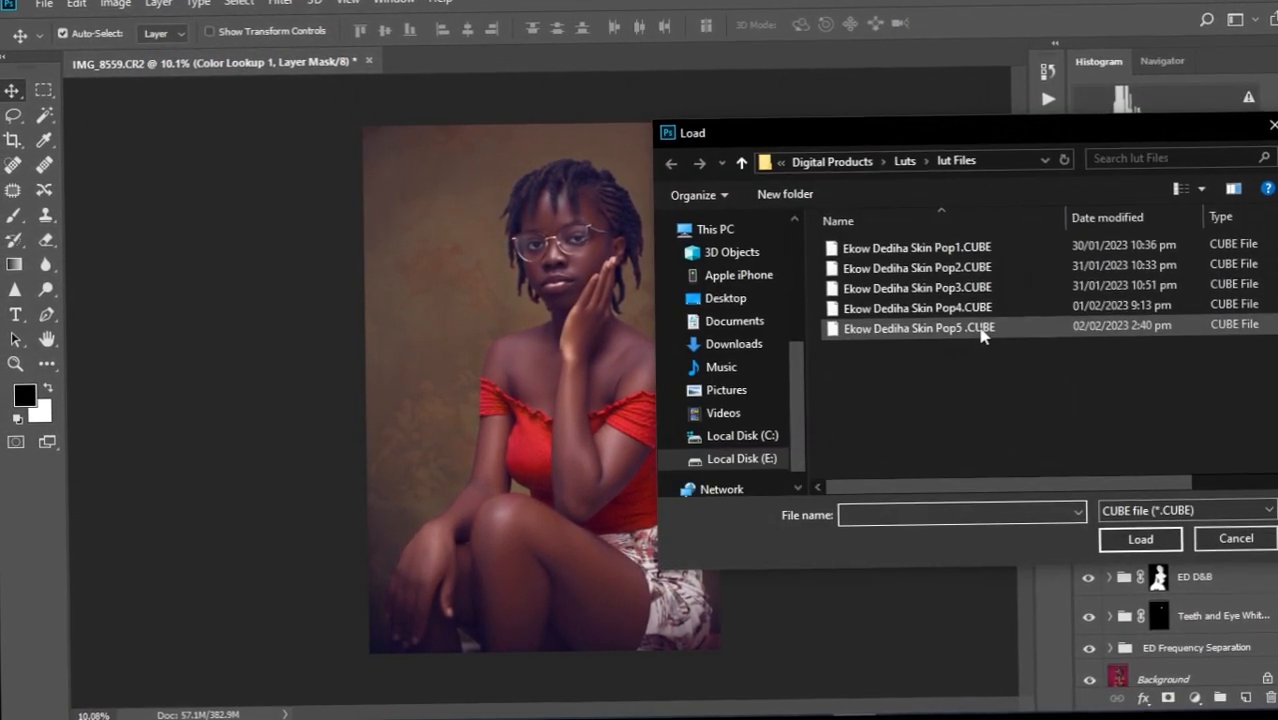
left_click(945, 329)
left_click(1140, 545)
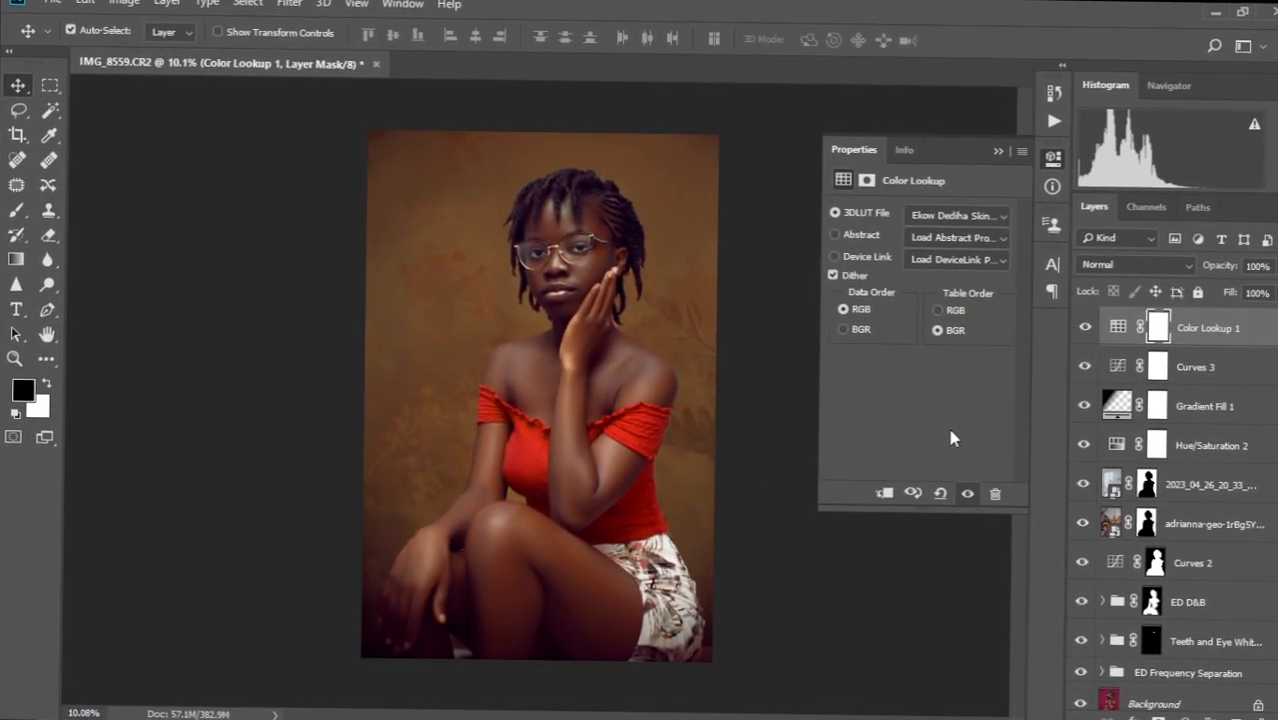
Reload Ekow Dediha Skin Pop2.CUBE as the final LUT and collapse the Properties panel.
left_click(985, 214)
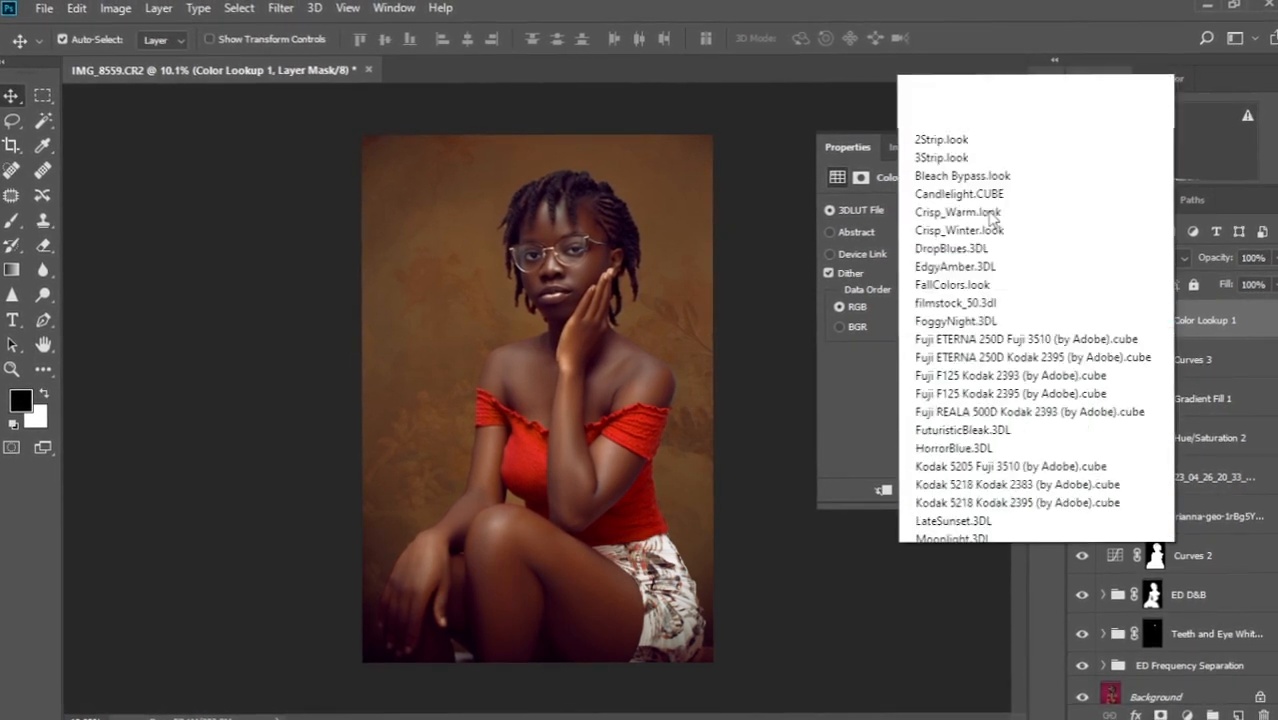
left_click(983, 5)
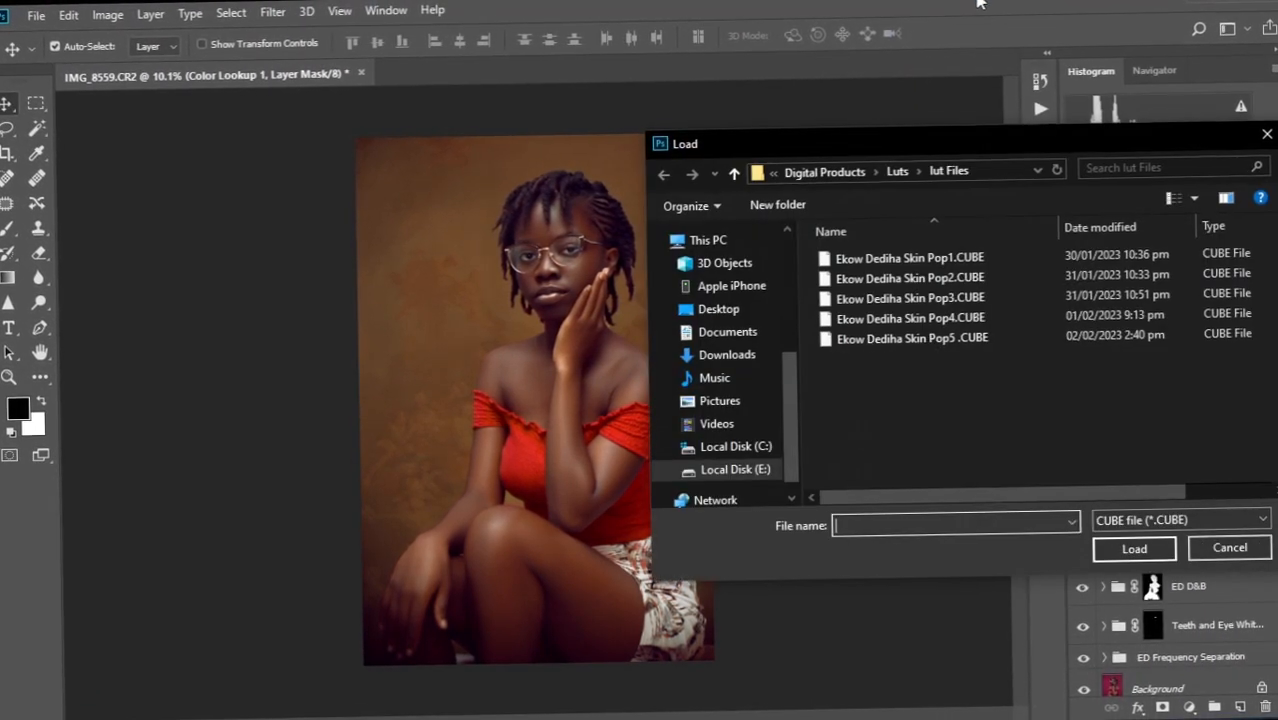
left_click(921, 270)
left_click(1131, 545)
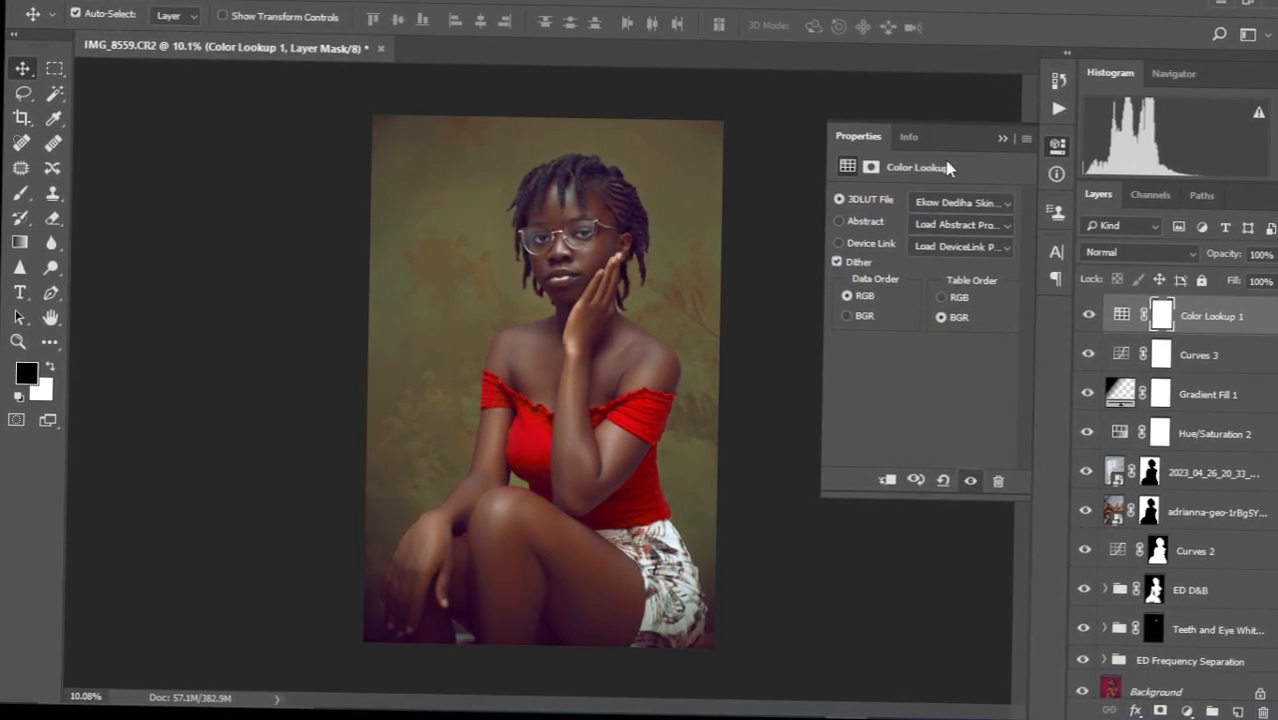
left_click(1003, 141)
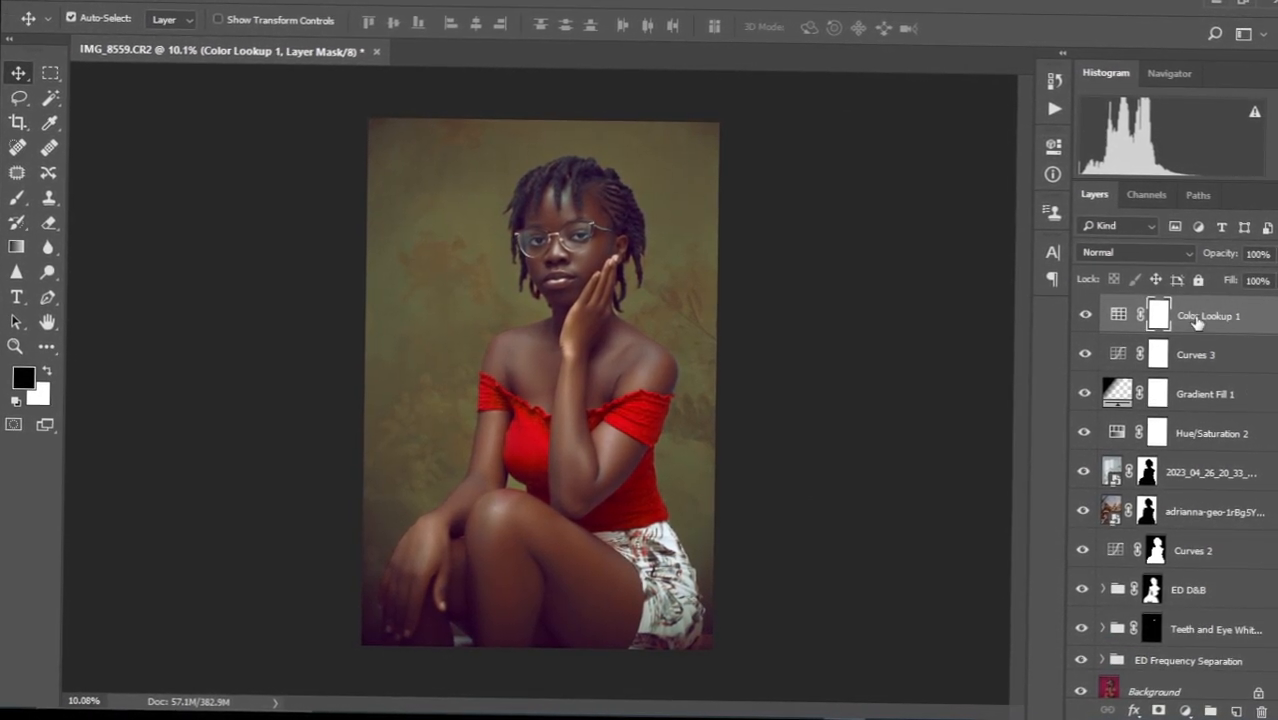
Drop Color Lookup 1 to 36% opacity and toggle its visibility to compare the softer grade.
left_click(1250, 320)
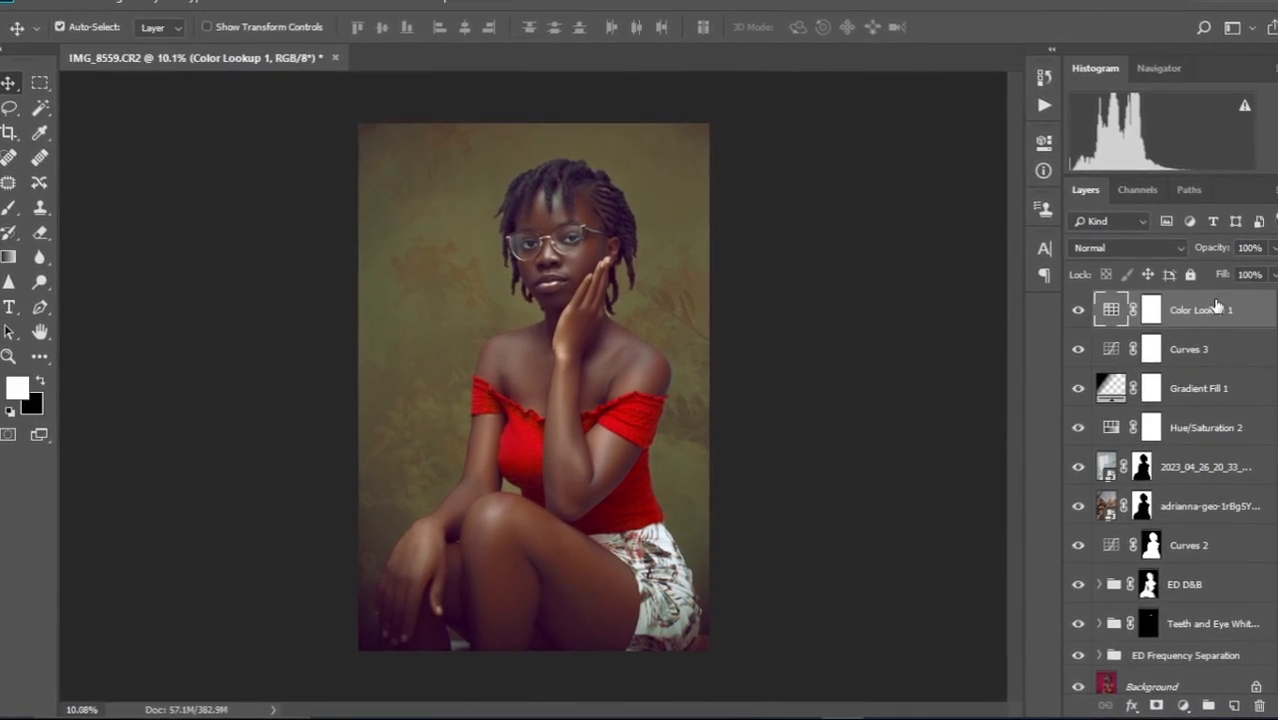
left_click_drag(1219, 248, 1212, 279)
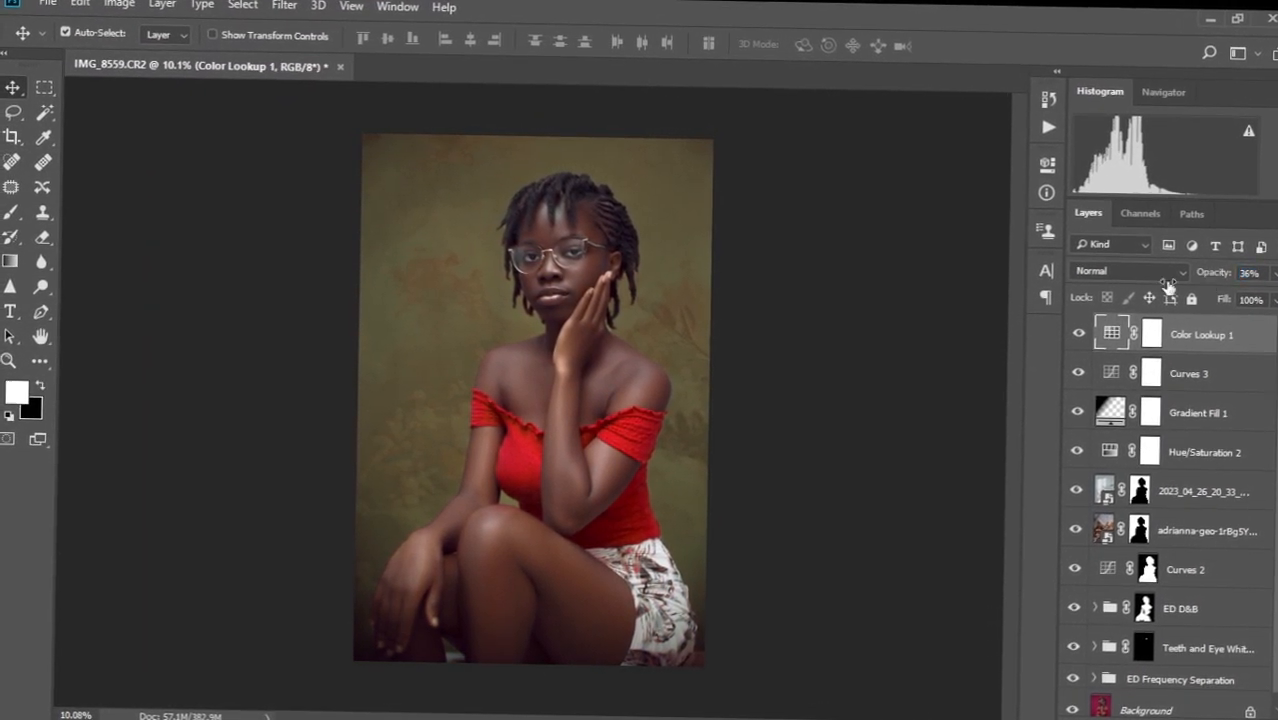
left_click(1079, 333)
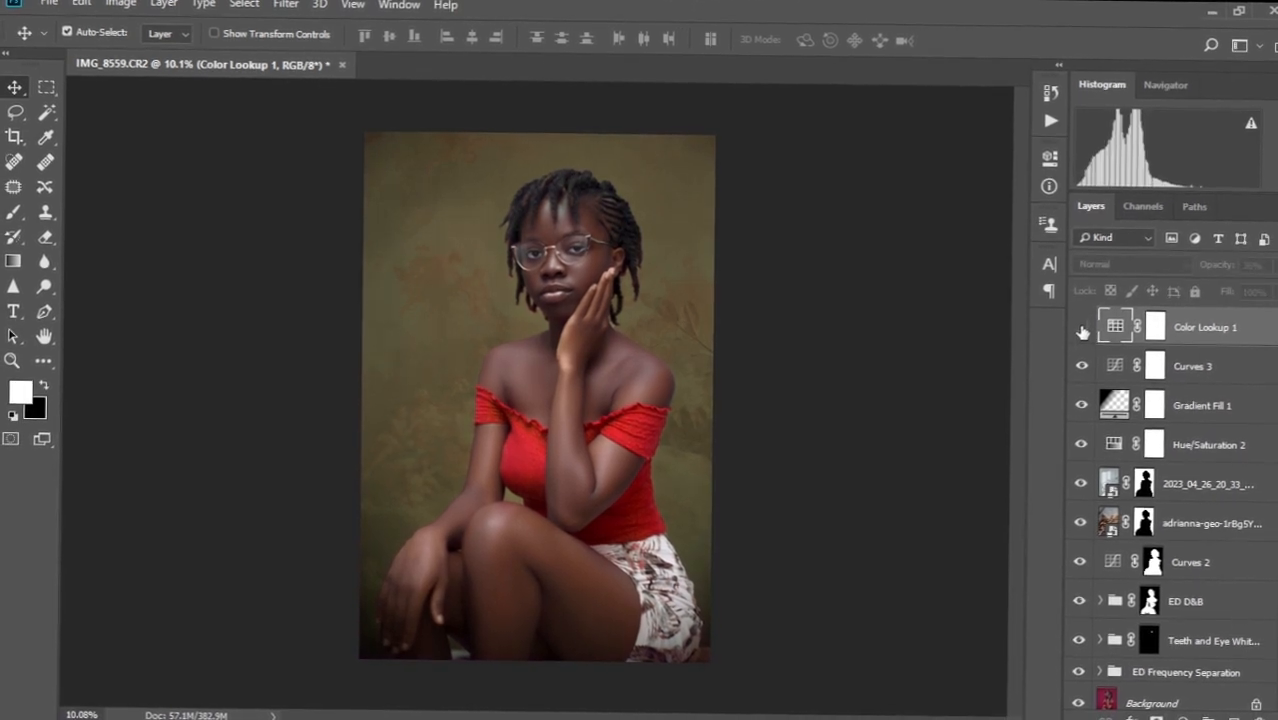
left_click(1082, 333)
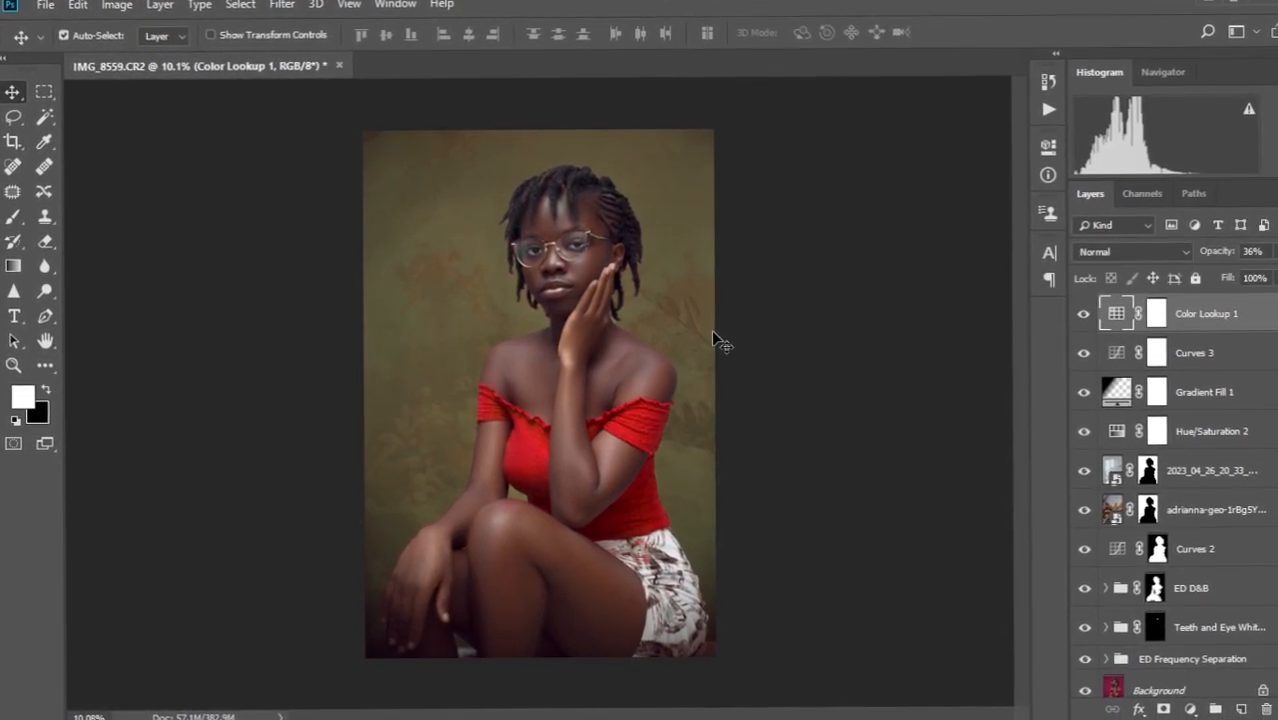
key("ctrl+plus")
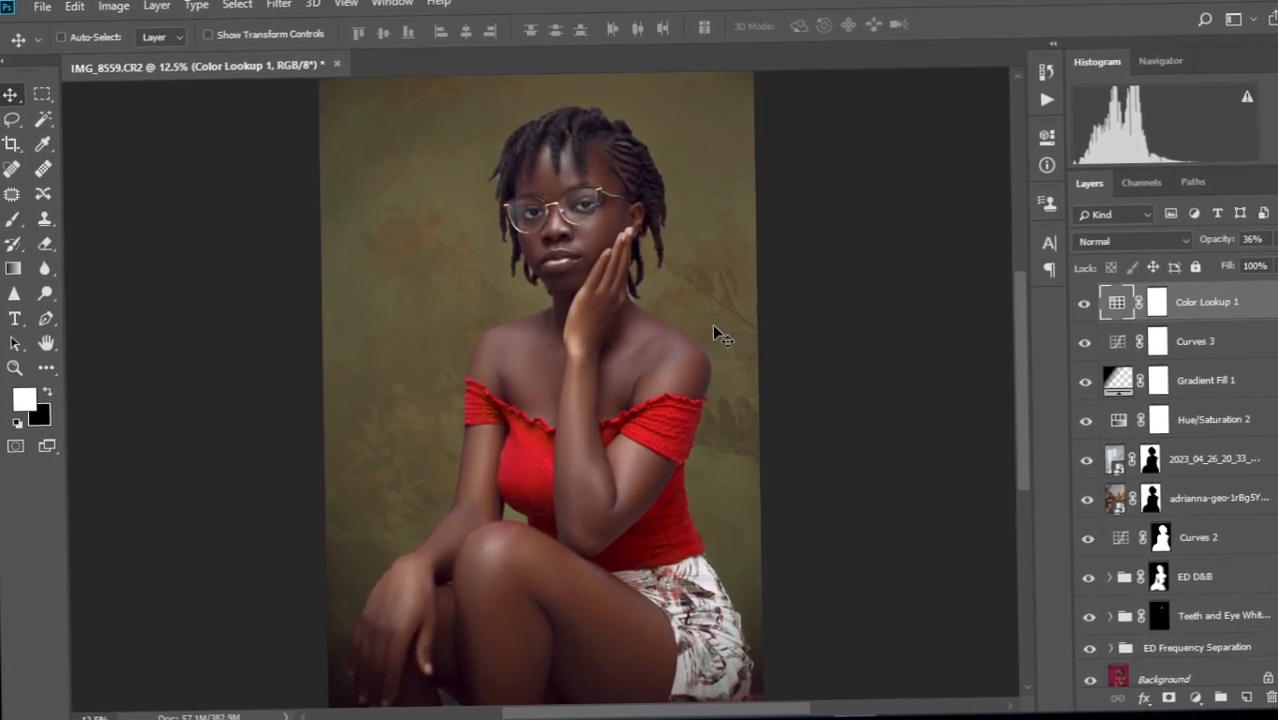
key("ctrl+minus")
key("ctrl+plus")
key("ctrl+plus")
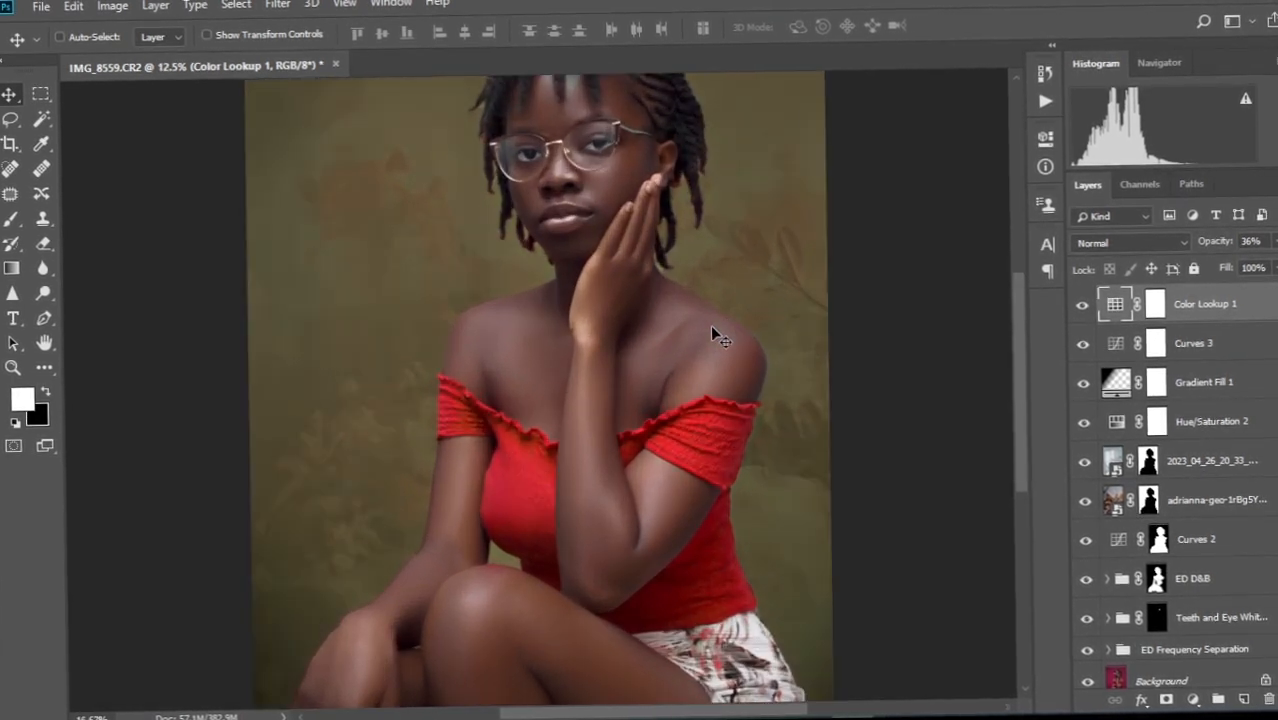
key("ctrl+minus")
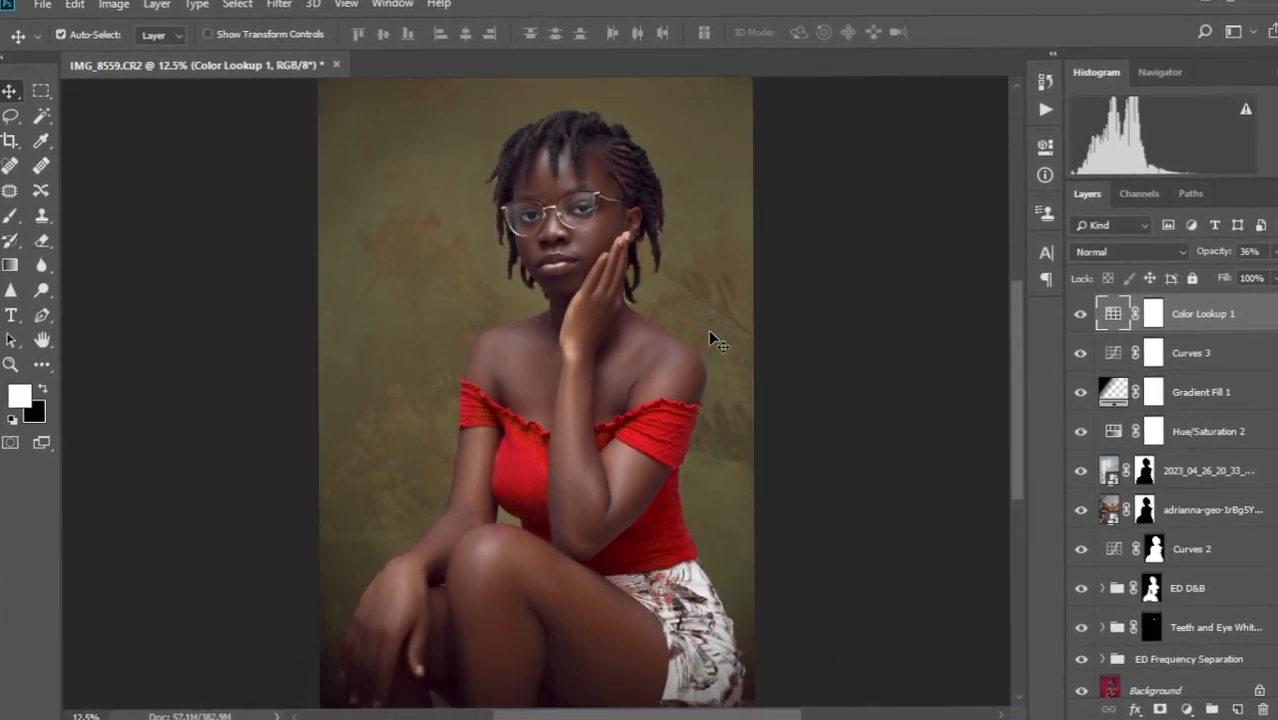
key("ctrl+minus")
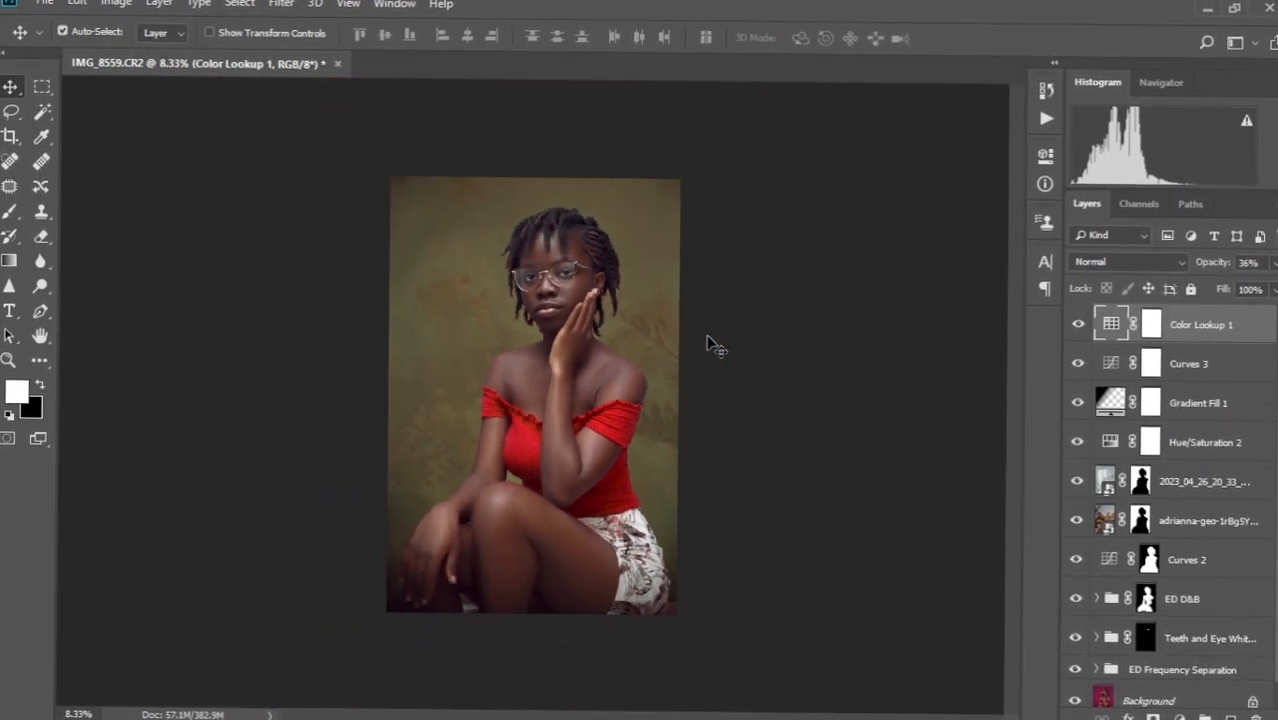
scroll(569, 342, "up", 1)
scroll(569, 347, "up", 1)
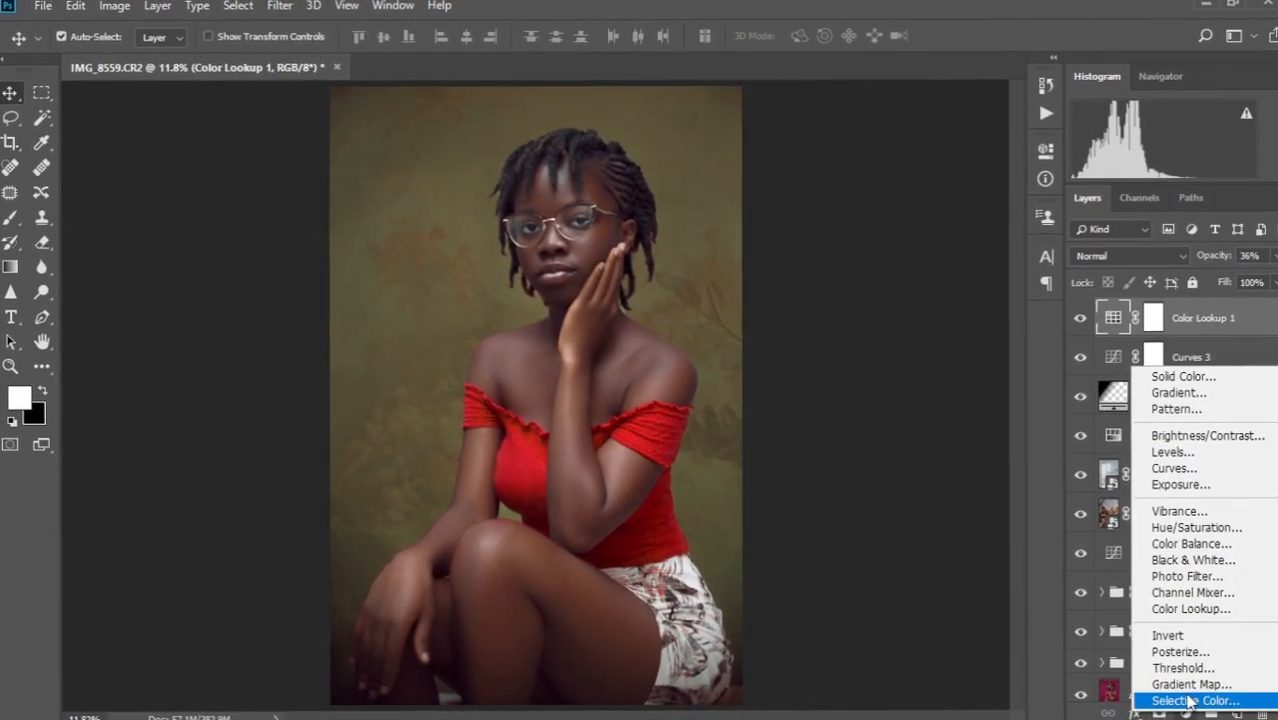
Add a Selective Color layer and set its Reds to Cyan +10, Magenta +30, Yellow +11, Black +23.
left_click(1190, 700)
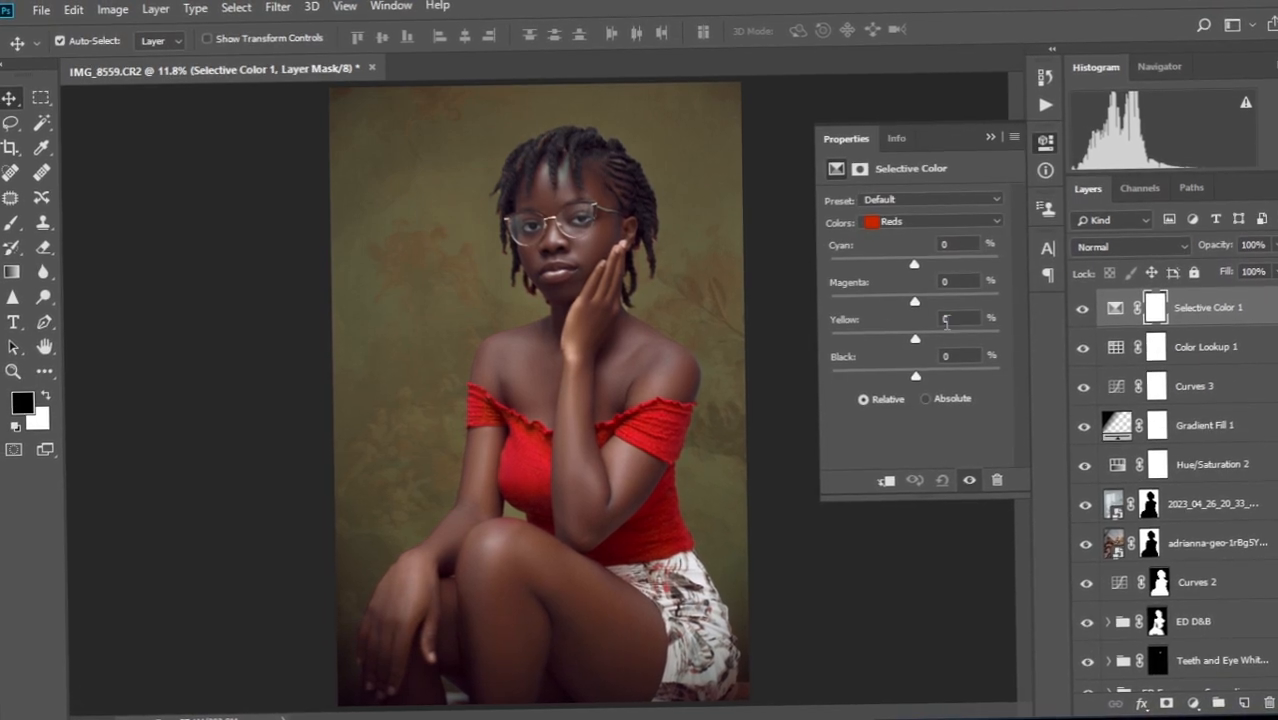
left_click_drag(918, 376, 931, 395)
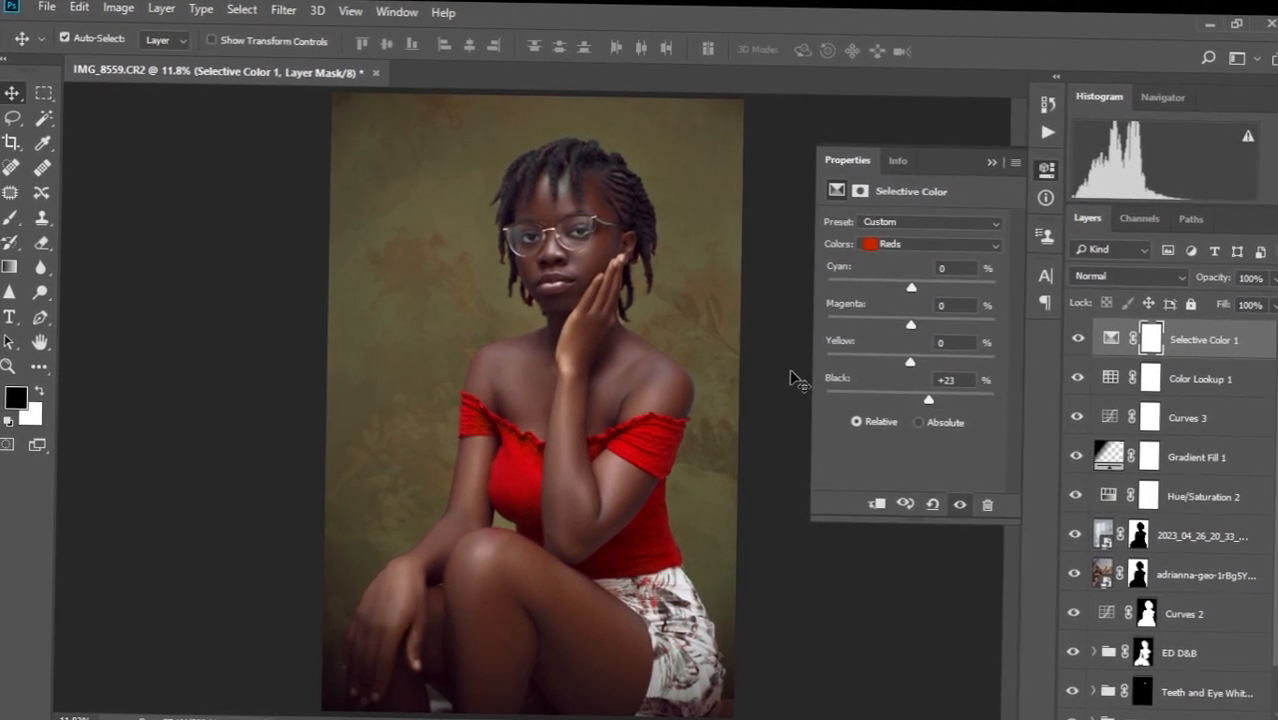
mouse_move(913, 362)
left_mouse_down()
mouse_move(905, 352)
mouse_move(927, 353)
left_mouse_up()
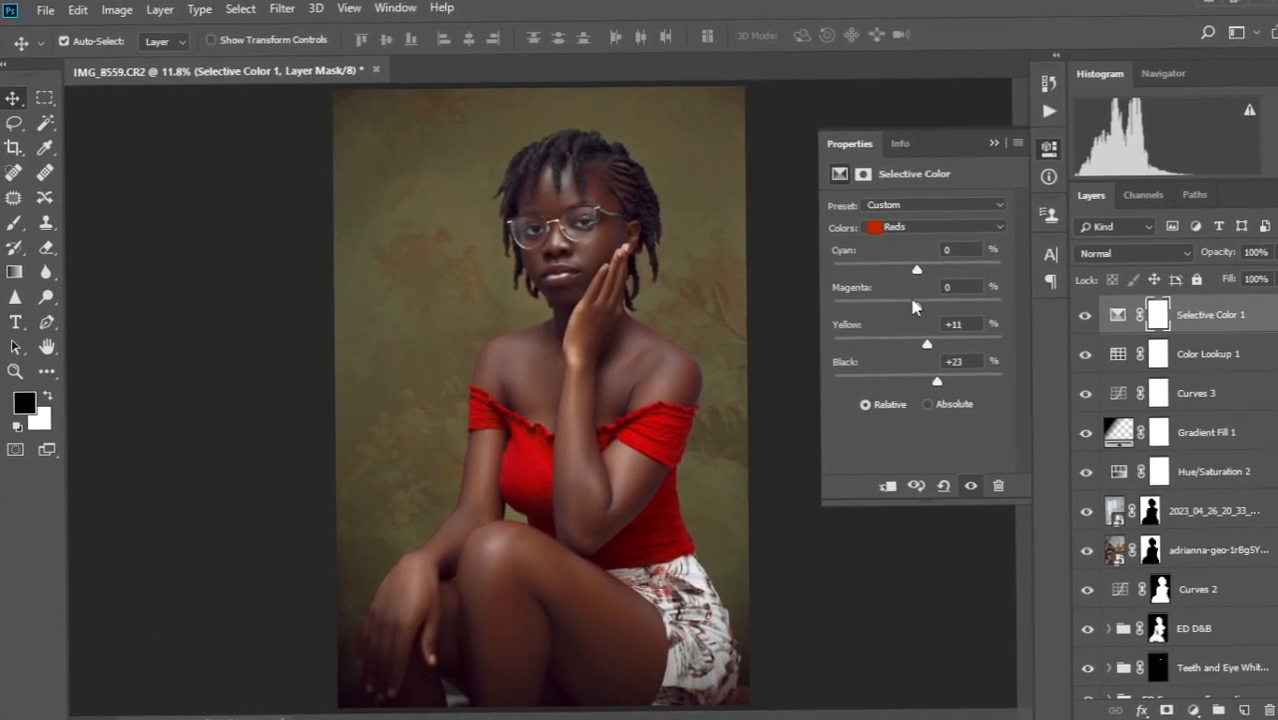
left_click_drag(913, 307, 907, 310)
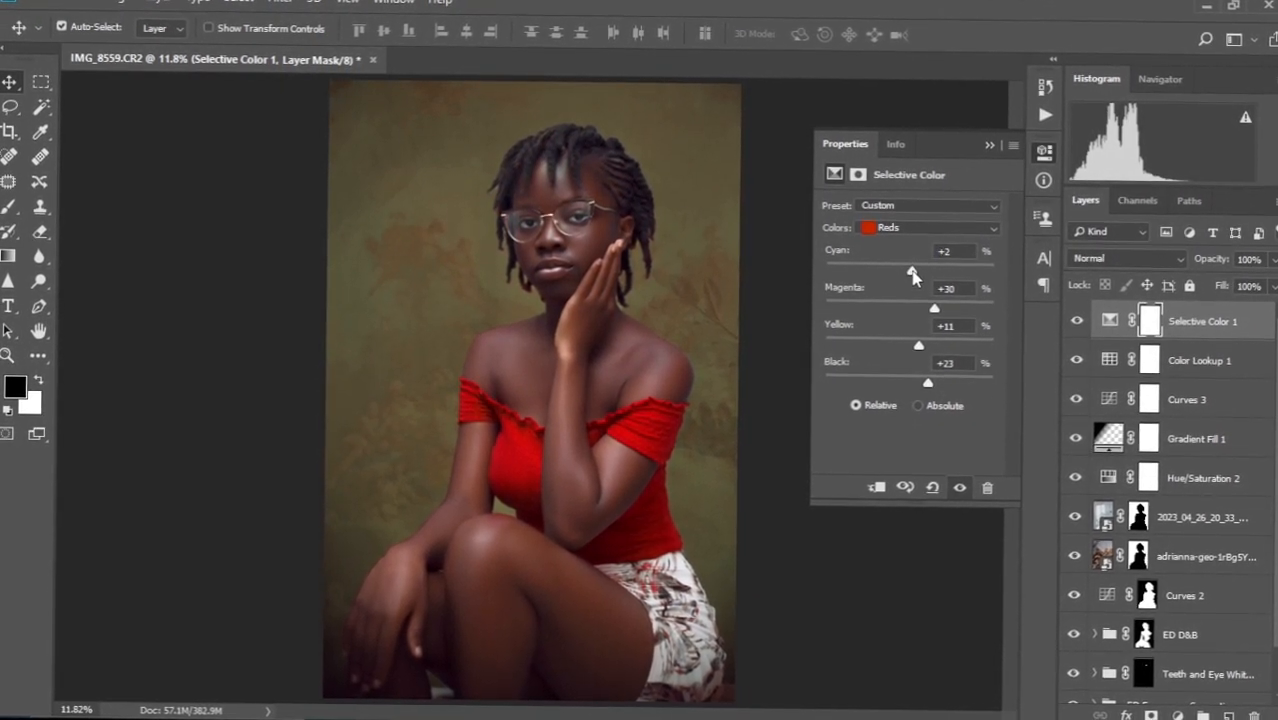
left_click_drag(912, 273, 927, 272)
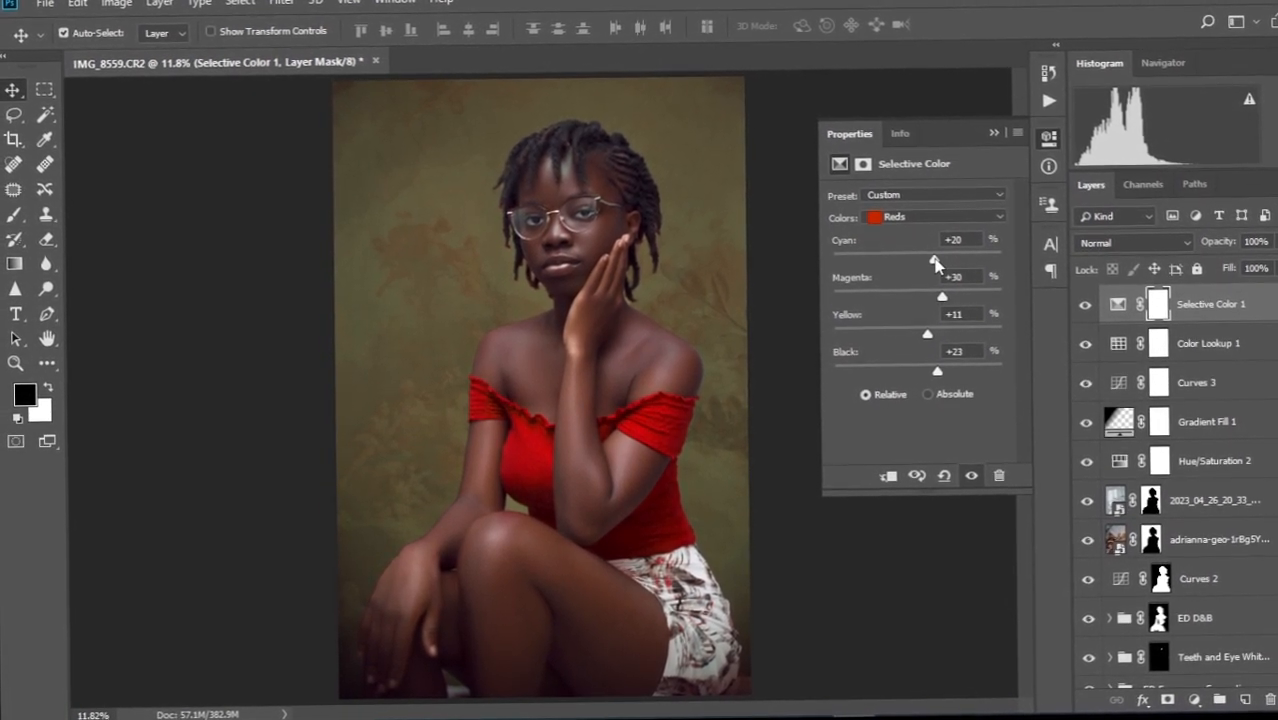
left_click_drag(935, 262, 926, 263)
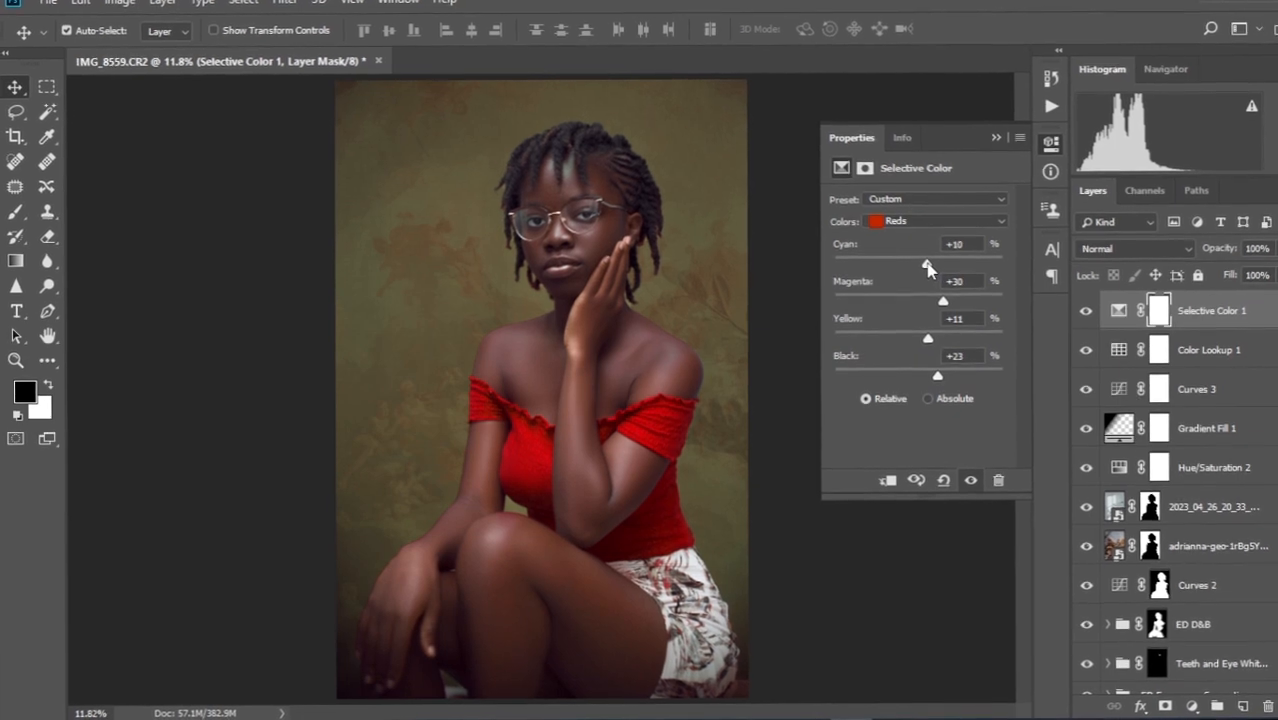
left_click(997, 231)
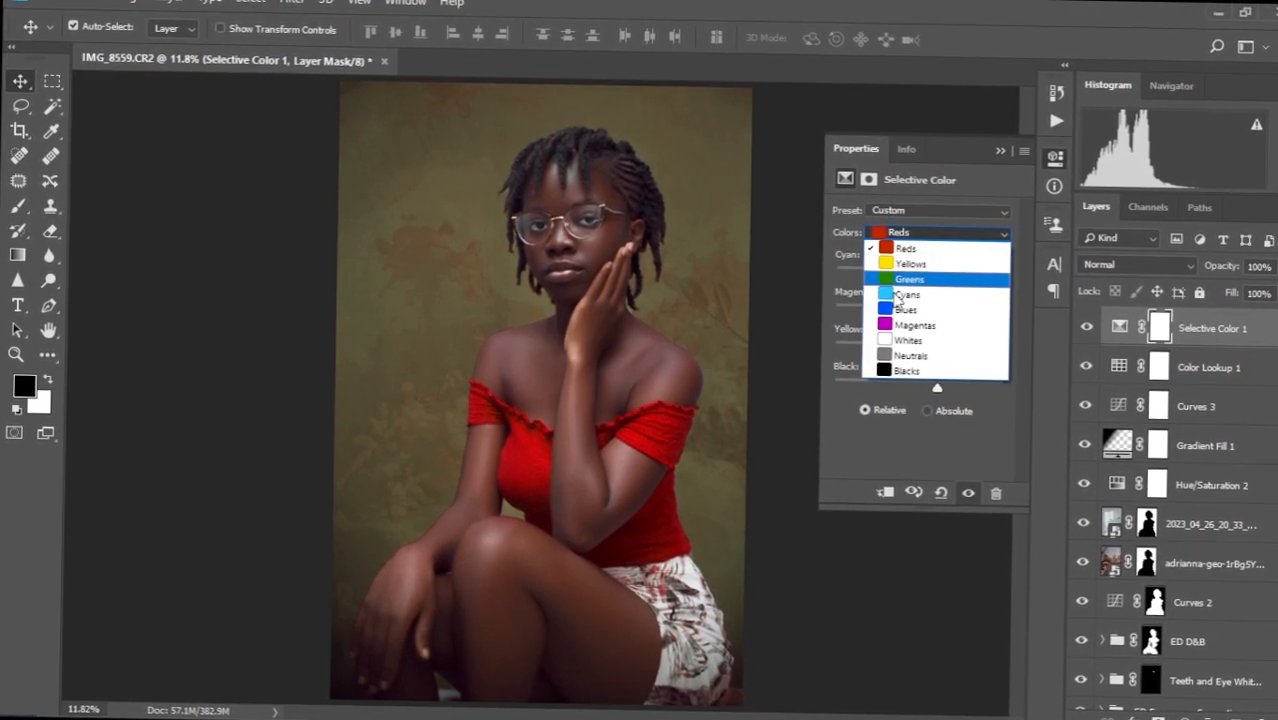
Lower the black amount in the Yellows, then fine-tune the black amount in the Greens.
left_click(922, 267)
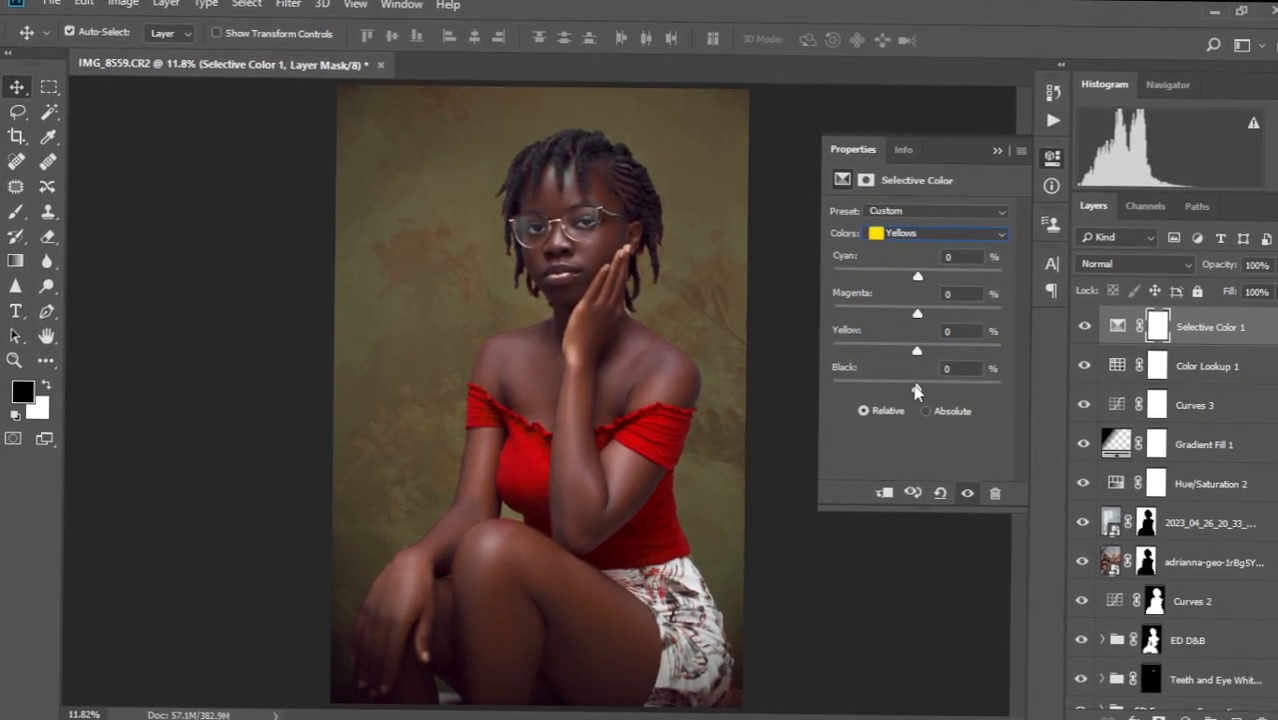
left_click_drag(916, 390, 840, 388)
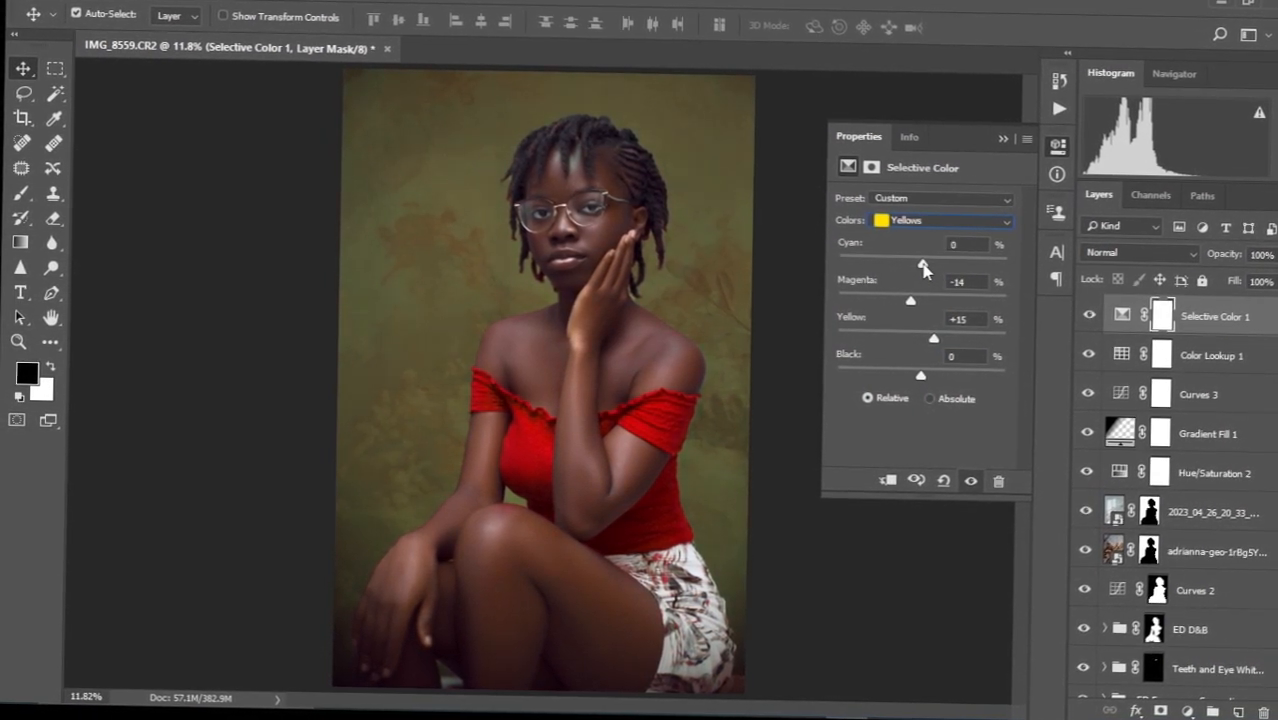
left_click(984, 221)
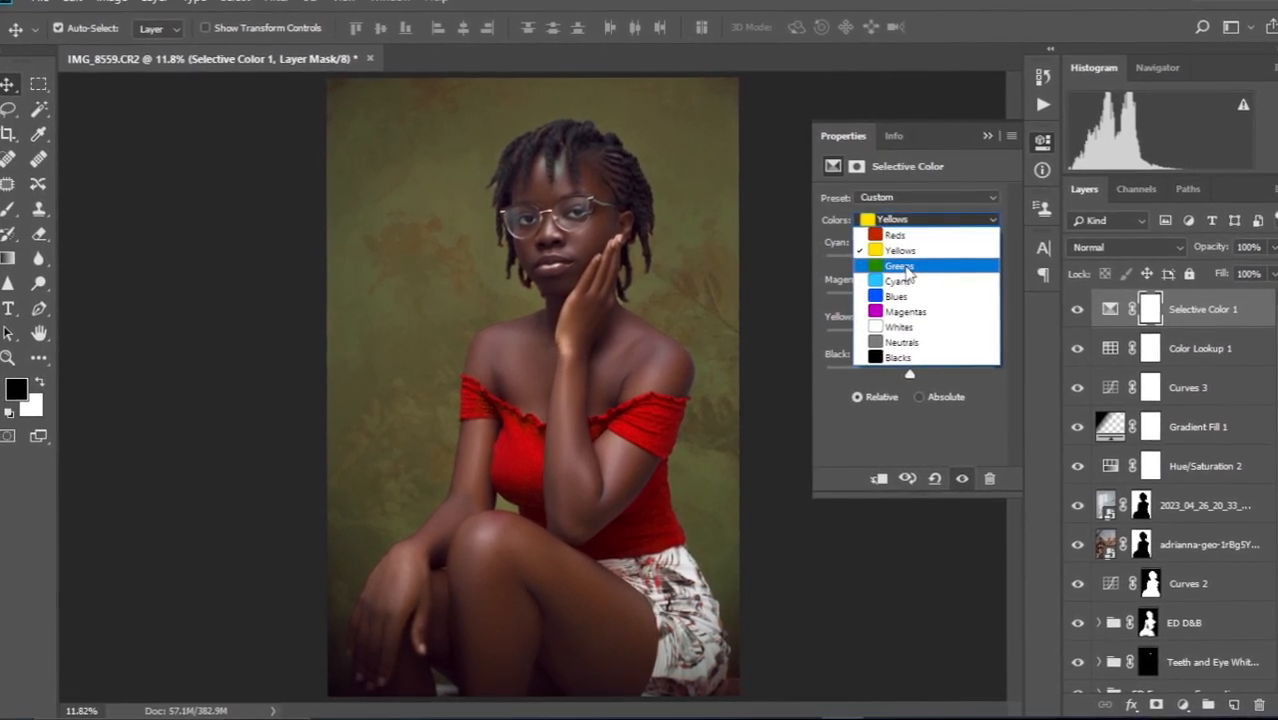
left_click(904, 267)
left_click_drag(908, 373, 925, 375)
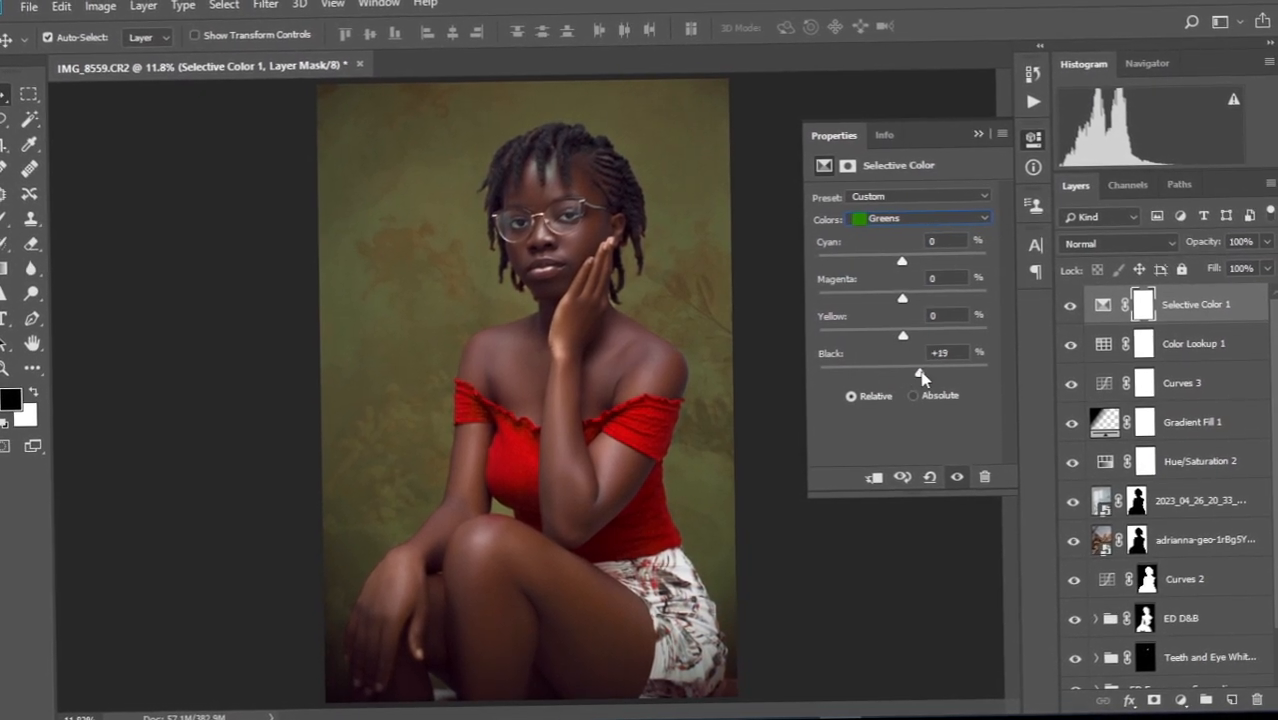
left_click_drag(823, 378, 904, 392)
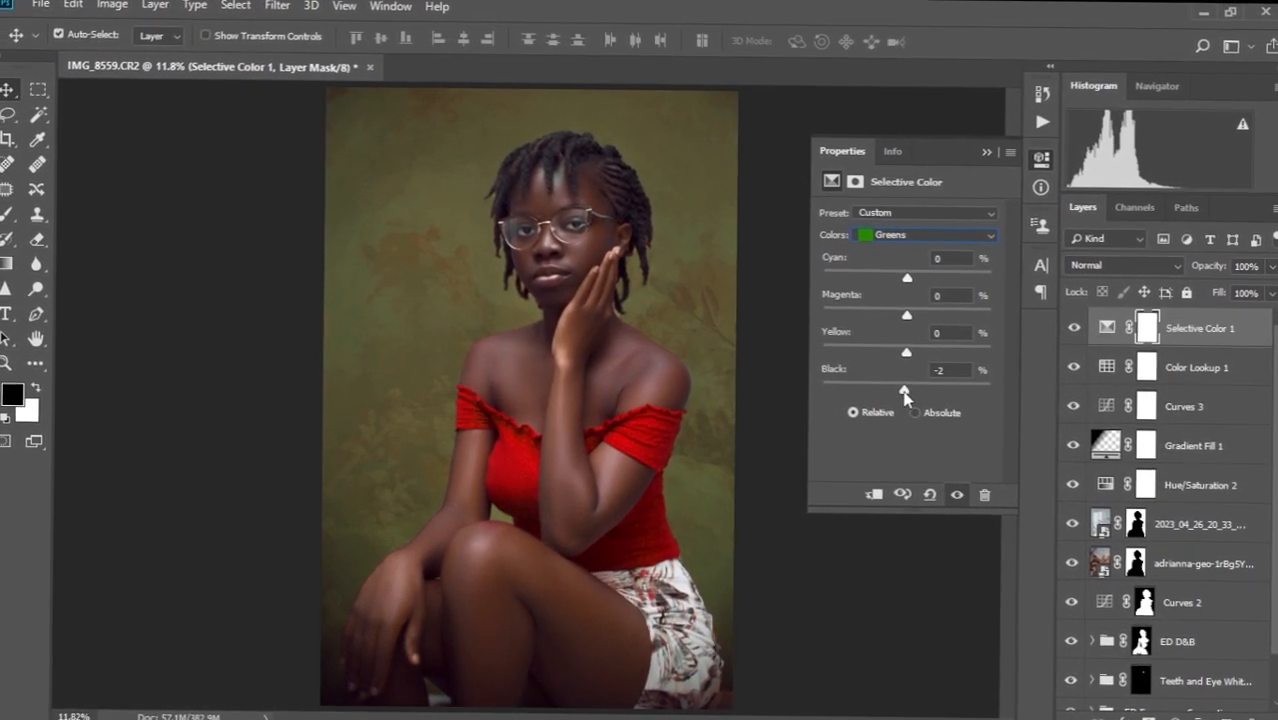
Set the Blacks range to Cyan +3, Magenta -3, Yellow -5, Black +2.
left_click(985, 236)
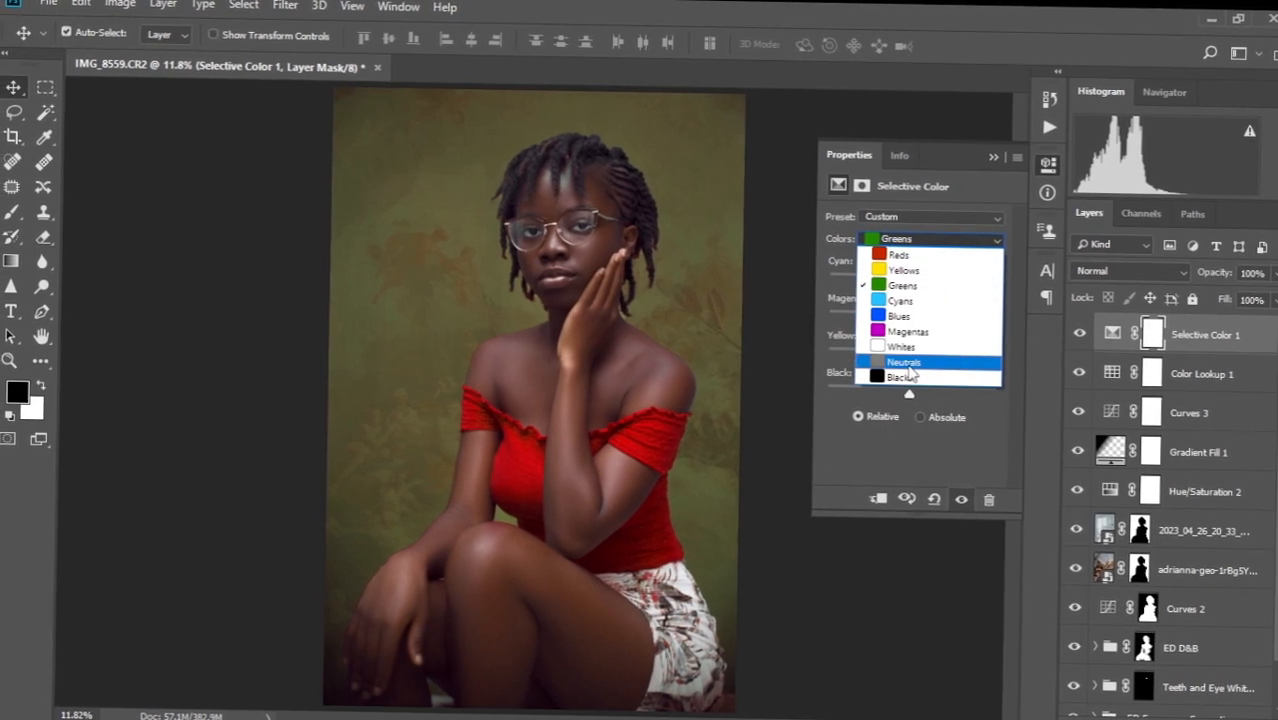
left_click(900, 377)
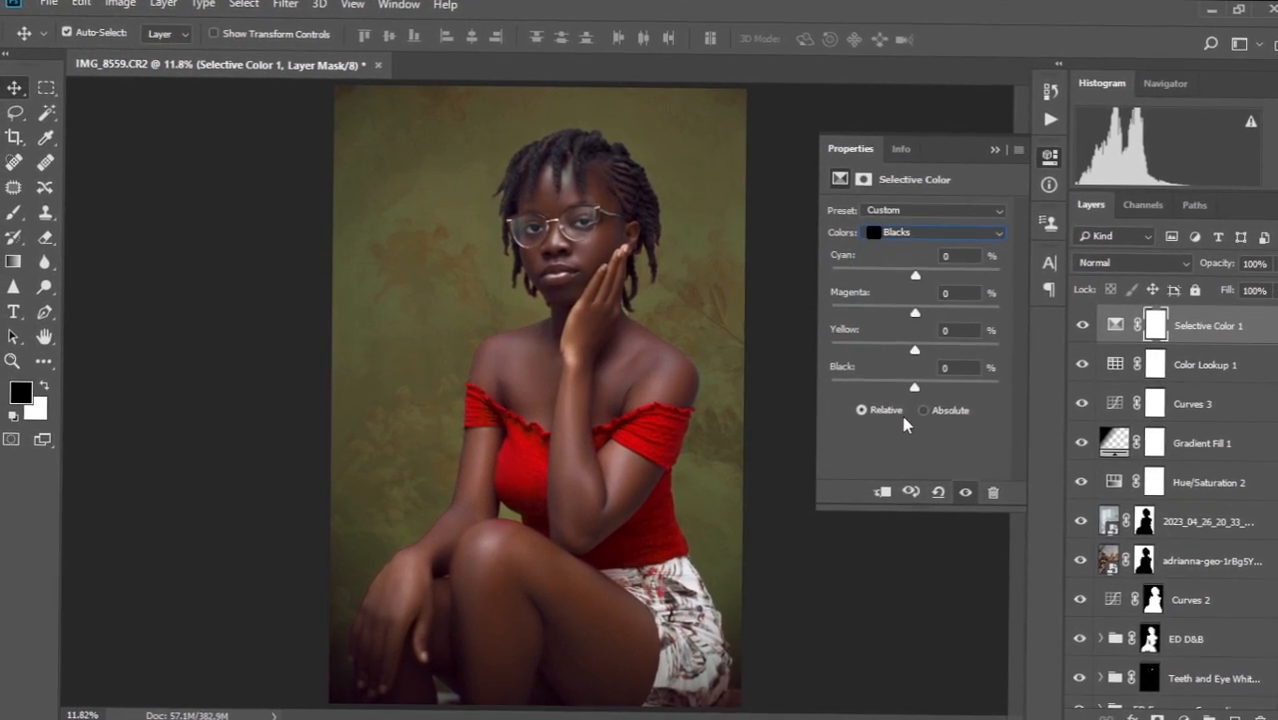
left_click_drag(914, 387, 912, 386)
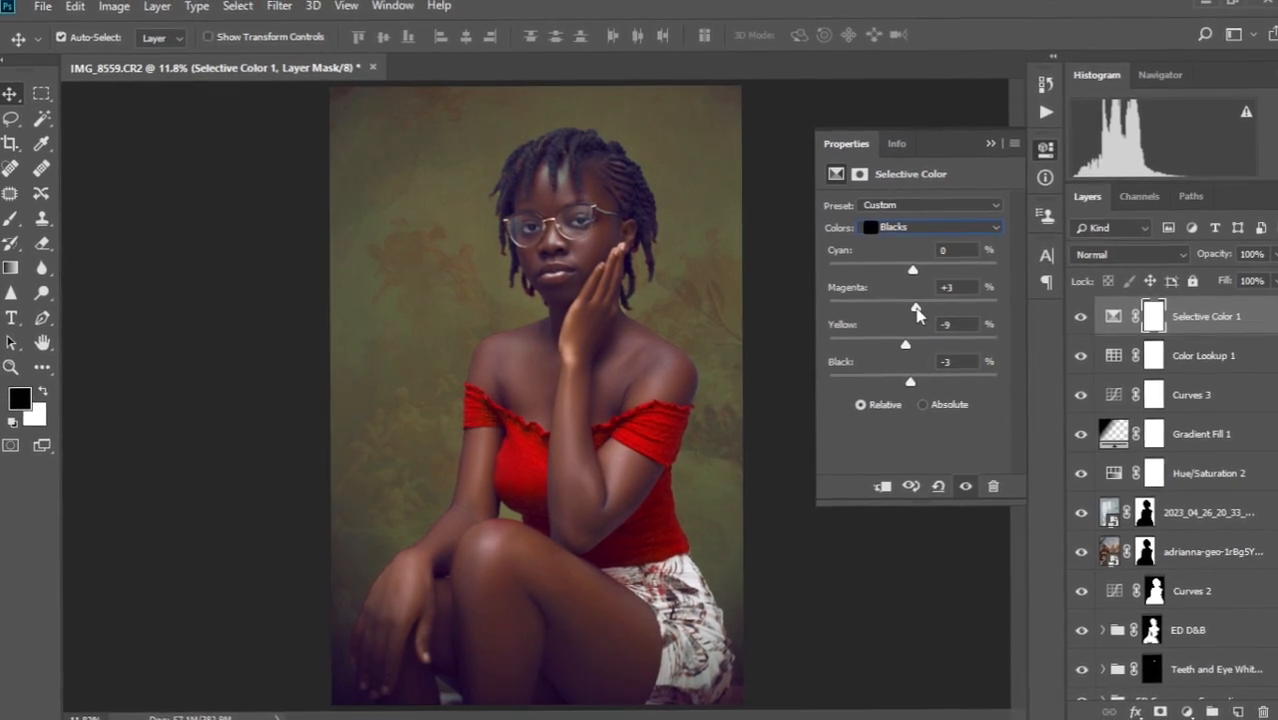
left_click_drag(919, 312, 916, 280)
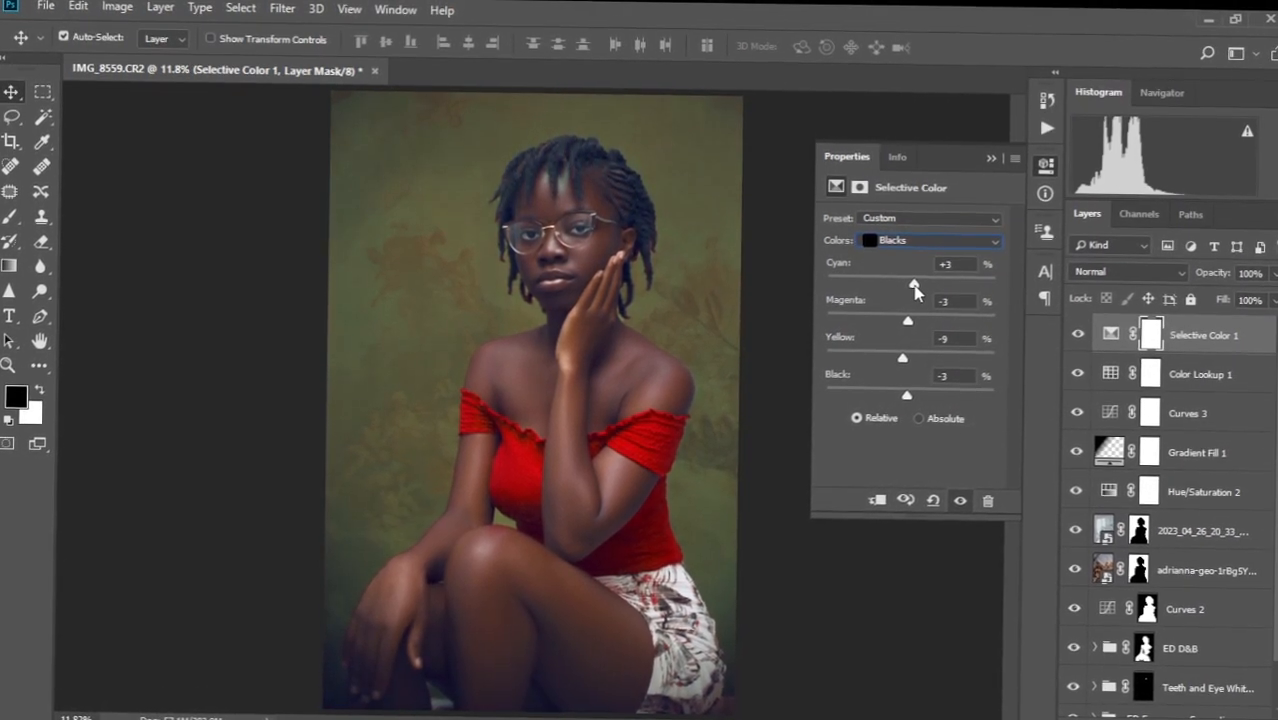
left_click_drag(907, 393, 912, 359)
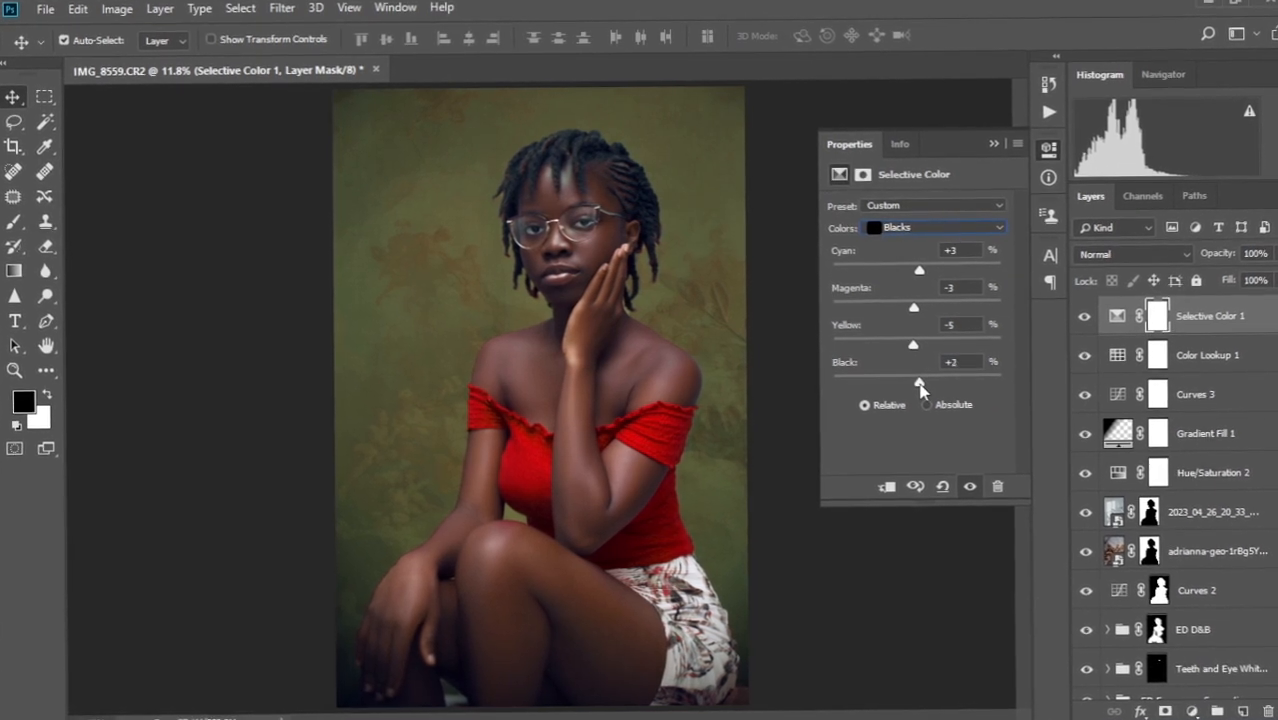
Compare the portrait with the Selective Color 1 layer hidden and shown.
left_click(992, 151)
scroll(625, 402, "down", 5)
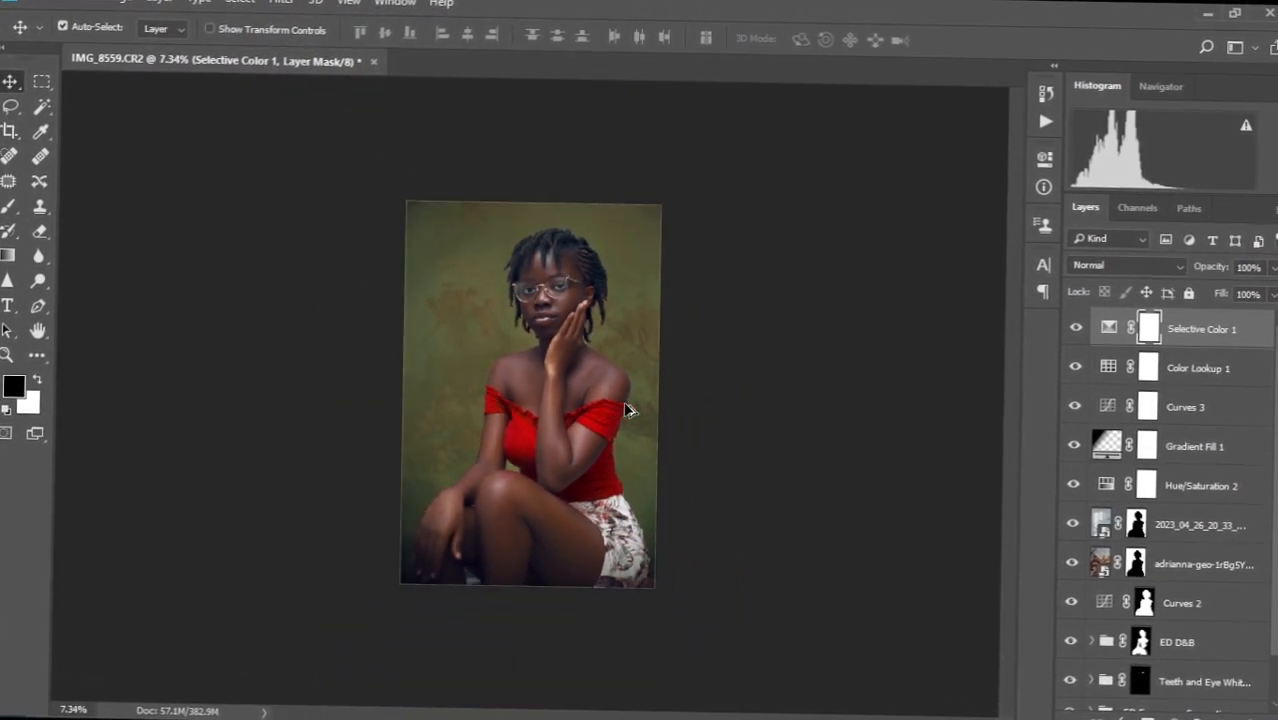
scroll(625, 402, "up", 1)
scroll(627, 408, "up", 2)
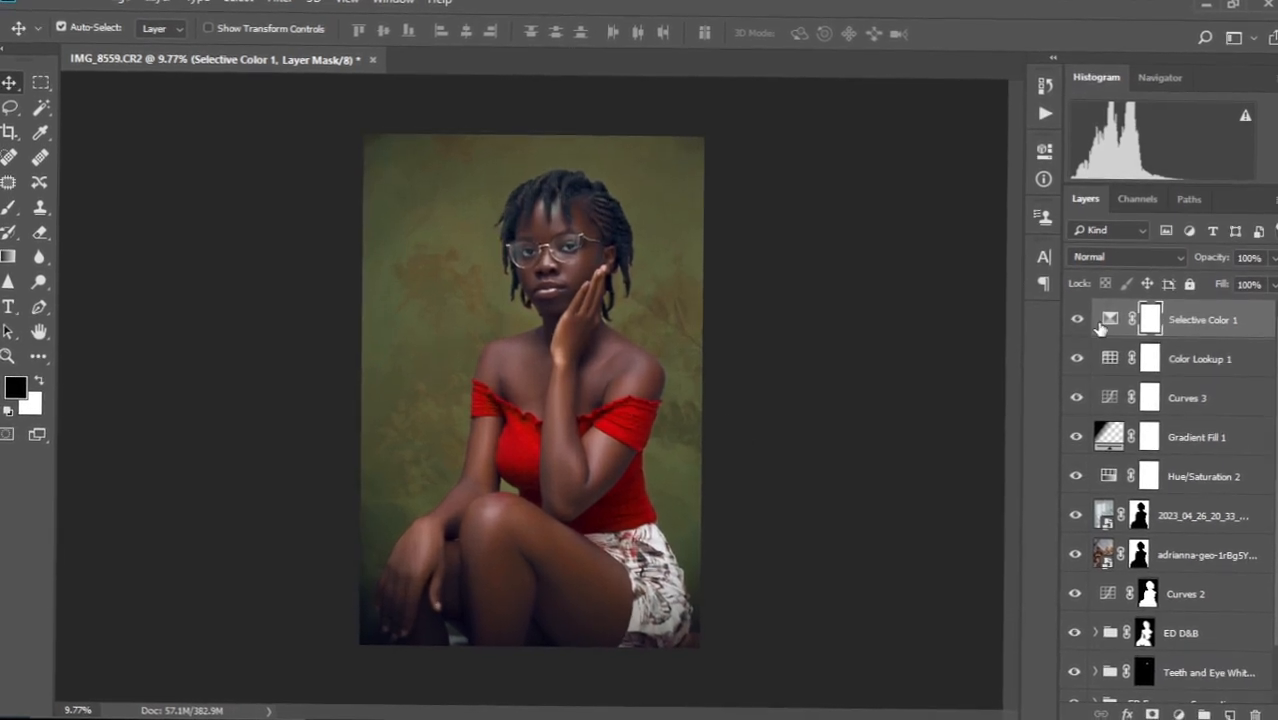
left_click(1077, 319)
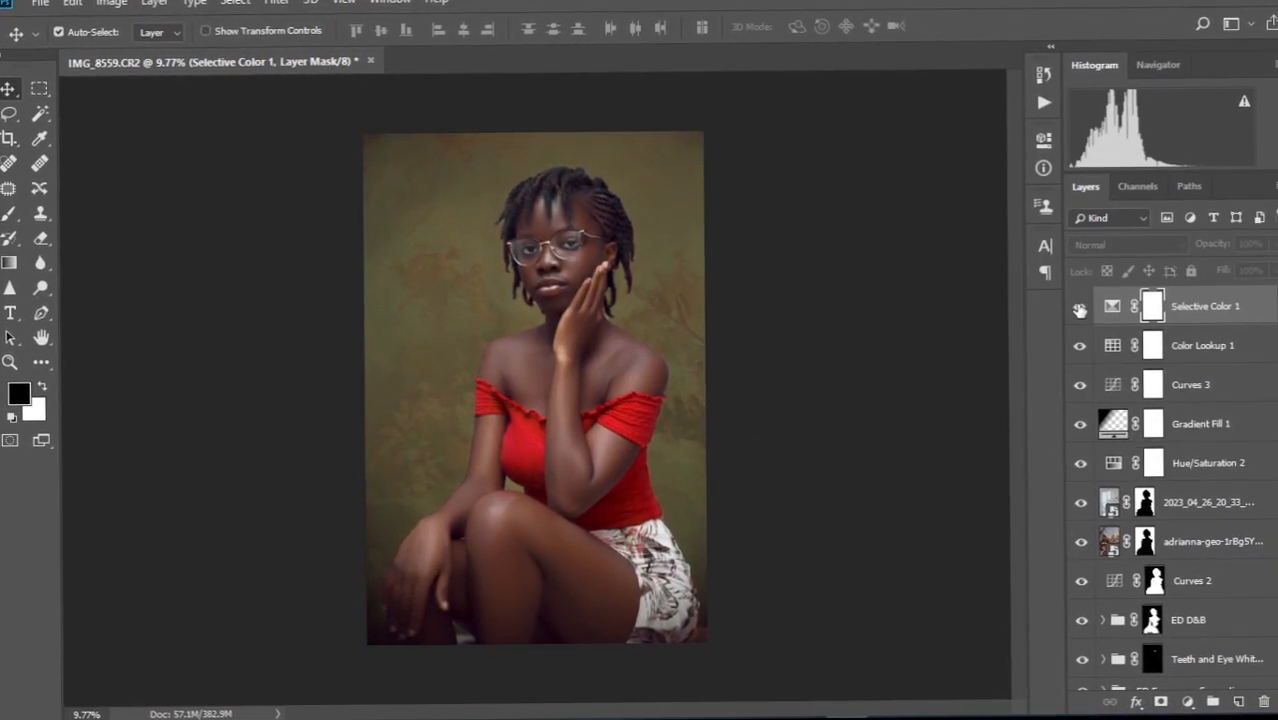
left_click(1080, 310)
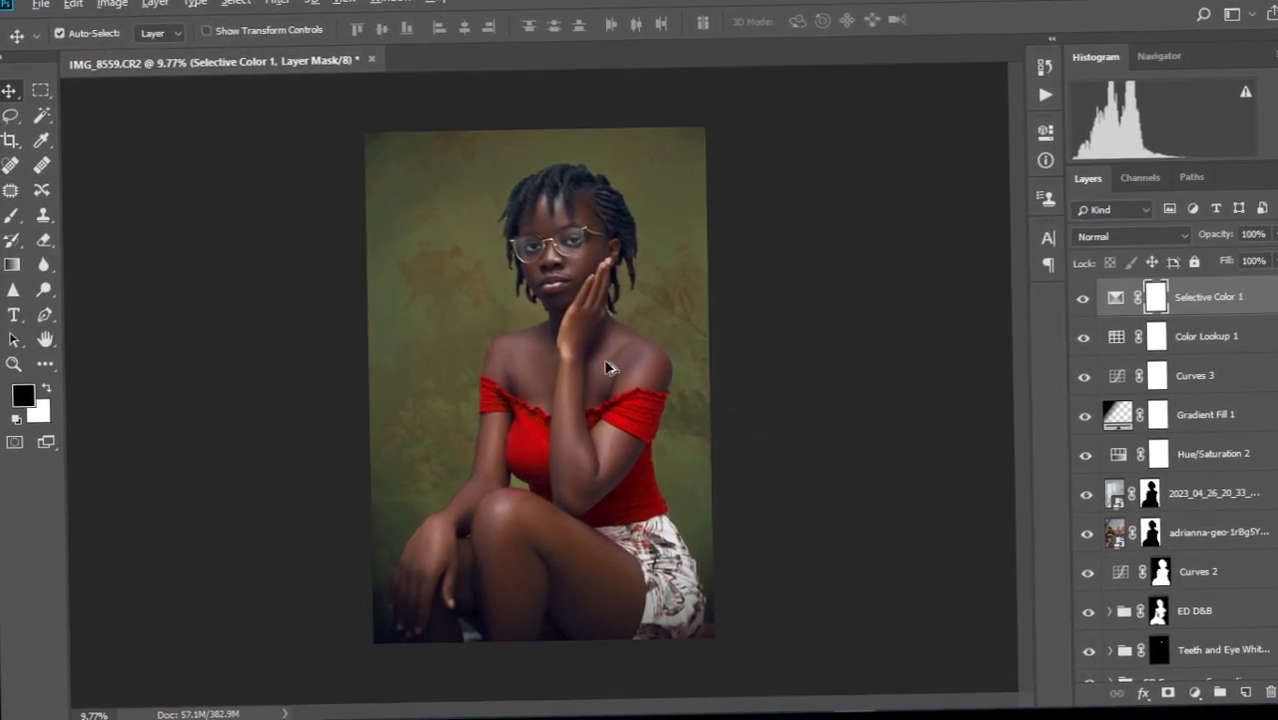
Lower the Selective Color 1 layer's opacity to 47%.
scroll(607, 369, "up", 3)
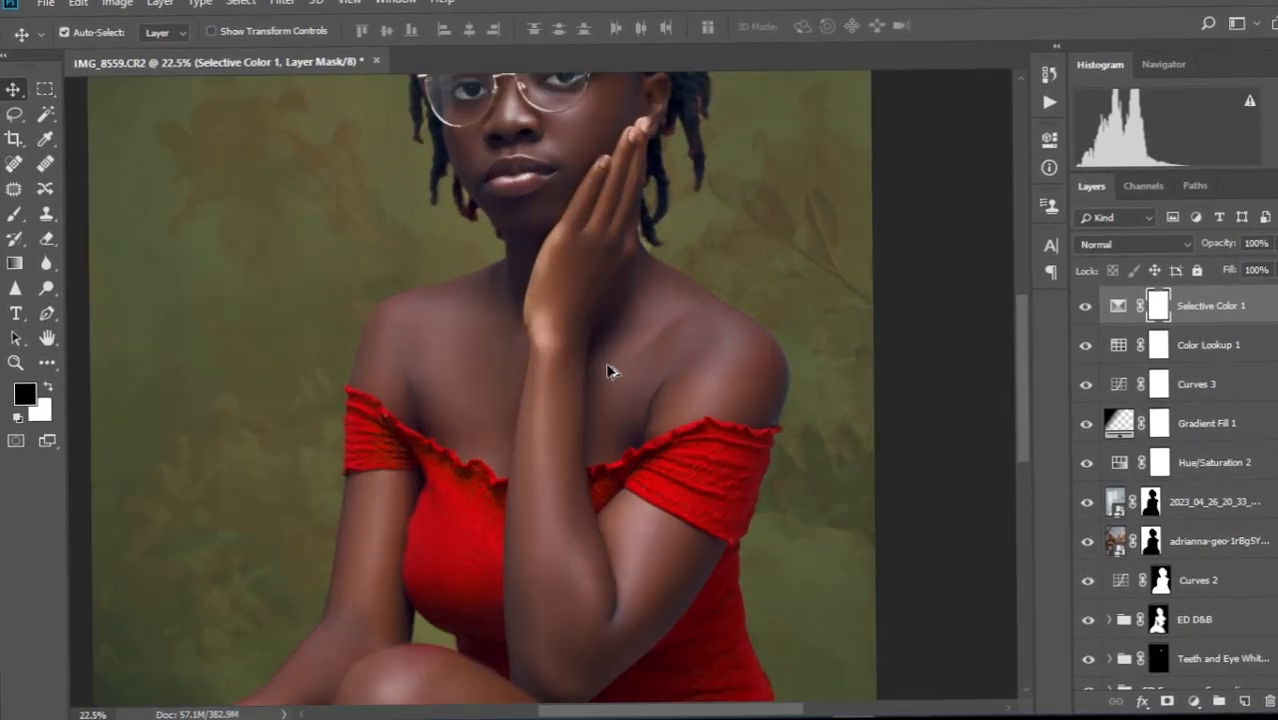
scroll(610, 371, "up", 5)
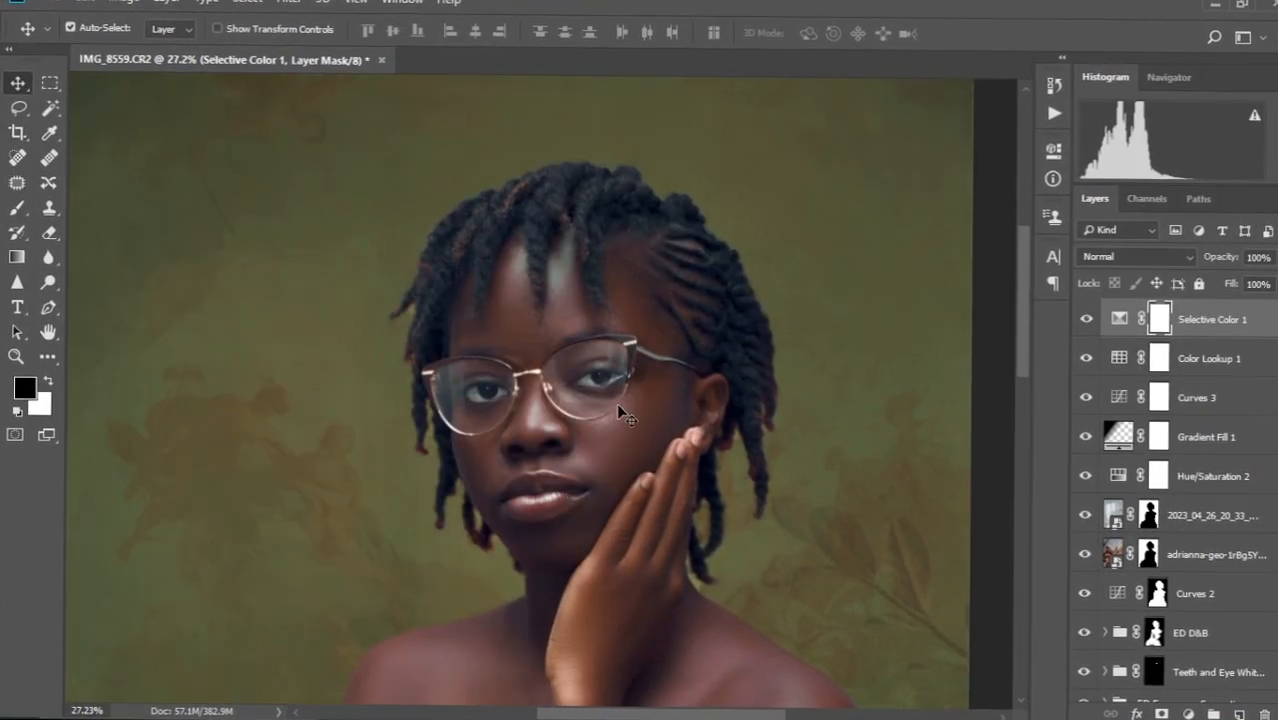
scroll(618, 410, "down", 4)
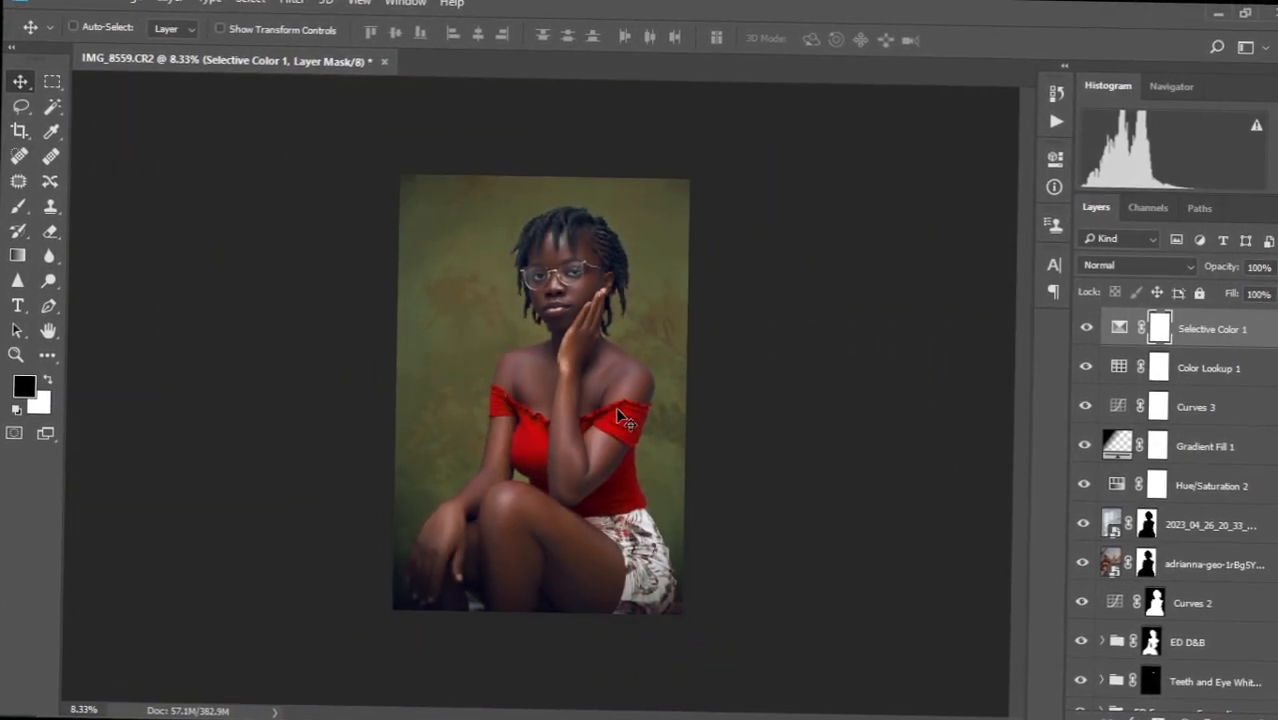
scroll(618, 418, "up", 2)
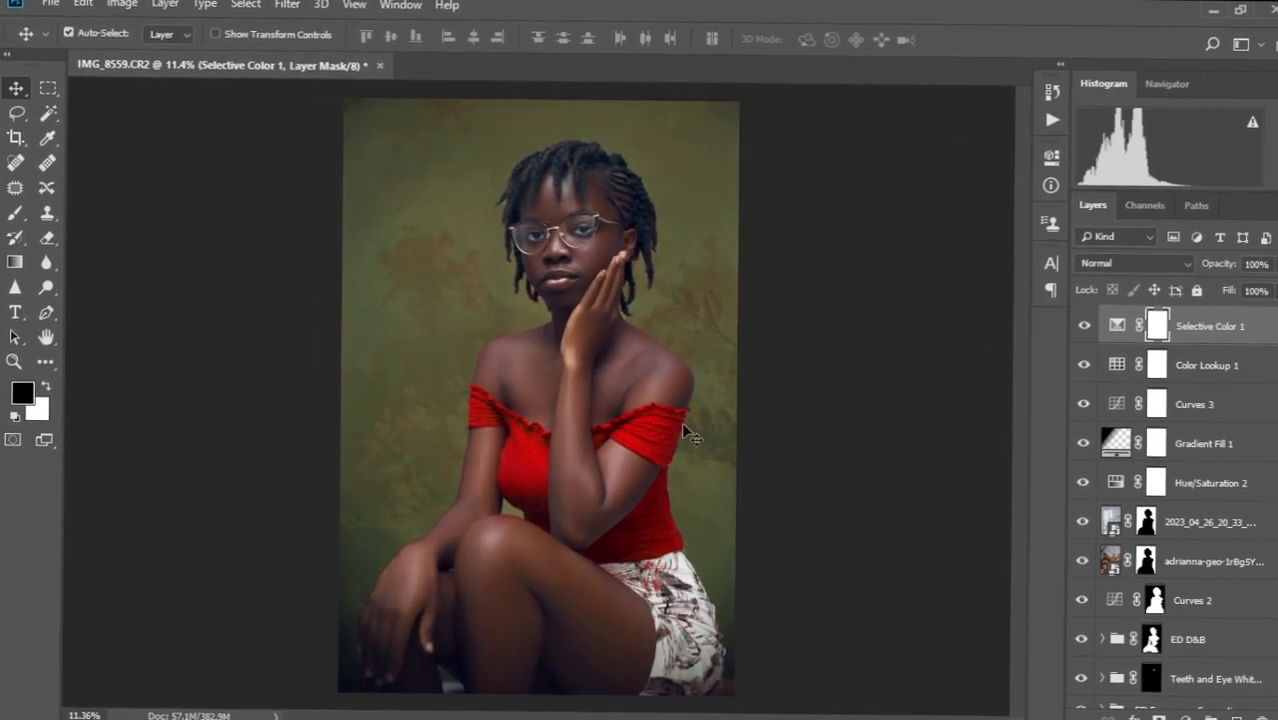
left_click_drag(1228, 264, 1203, 248)
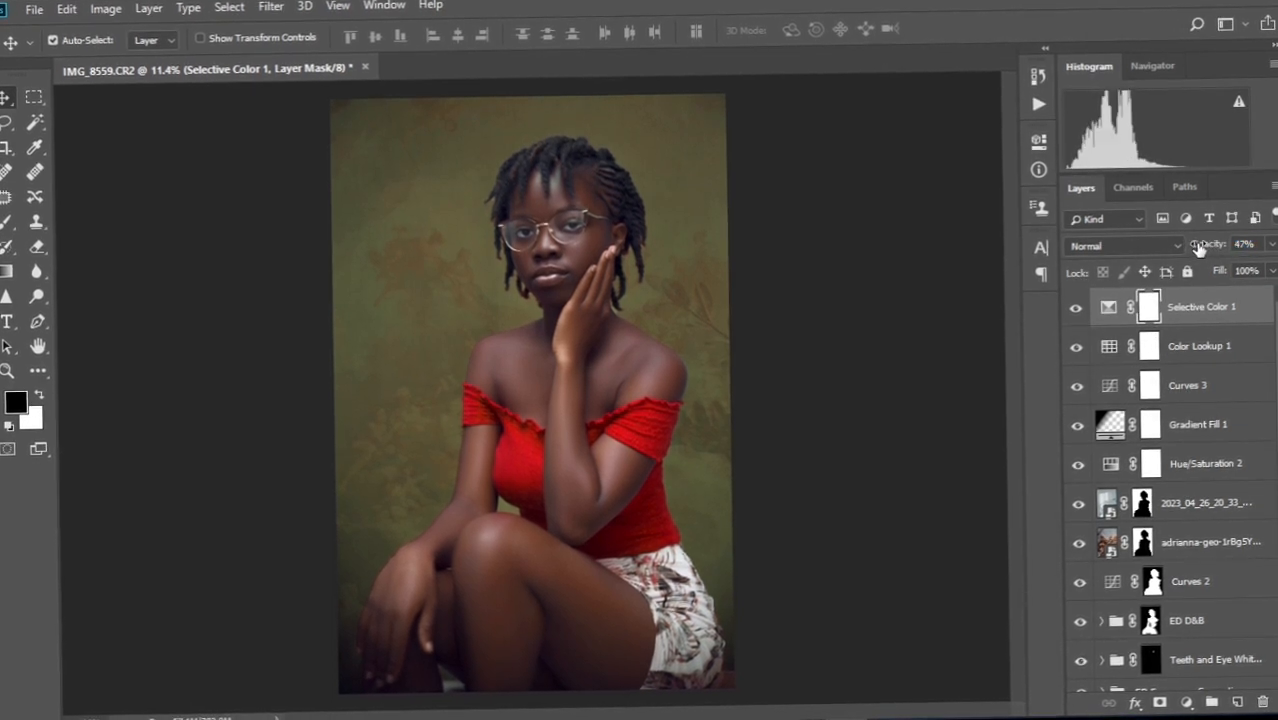
Add a Levels adjustment layer with the black input at 18 and input levels 18, 1.12, 239.
left_click(1183, 699)
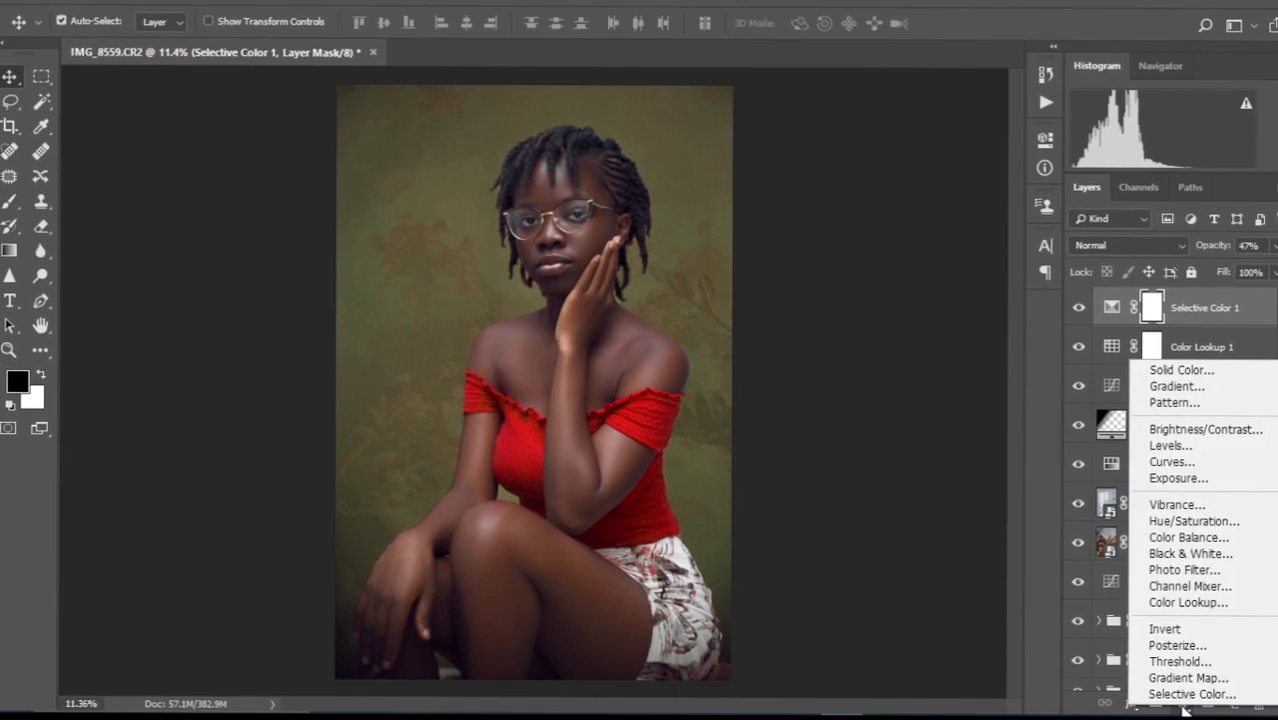
left_click(1201, 449)
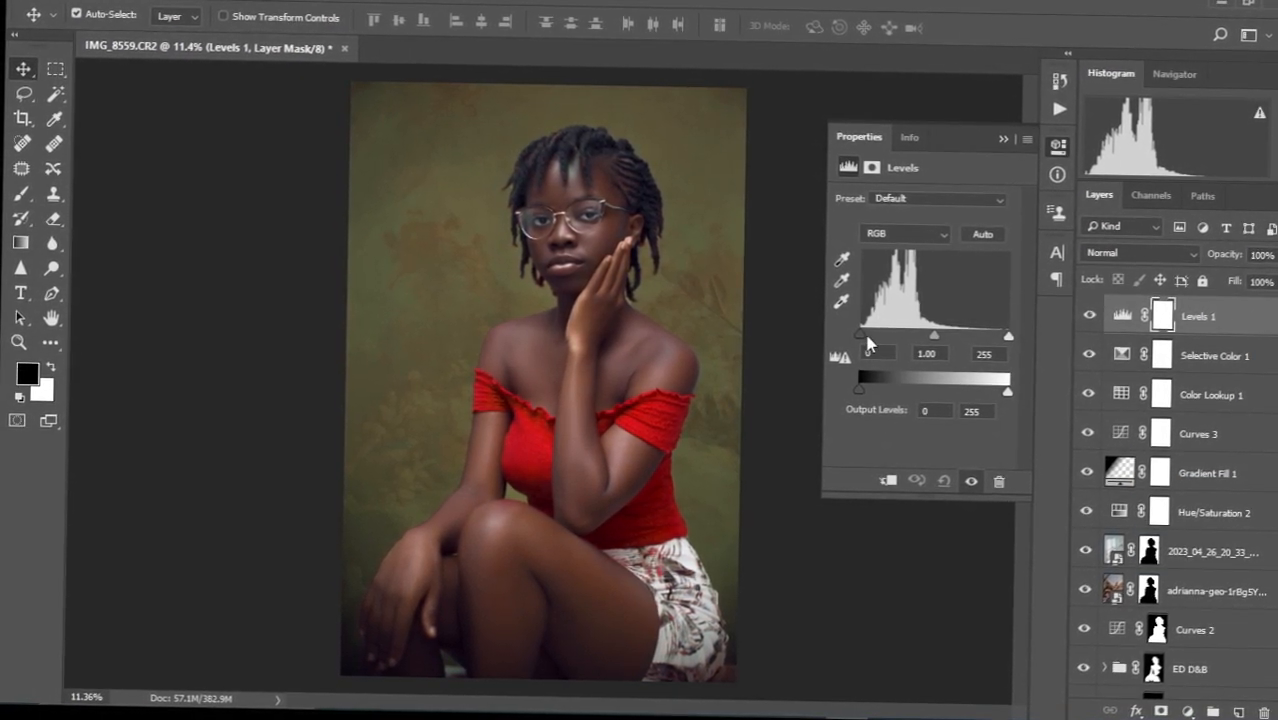
left_click_drag(861, 337, 979, 333)
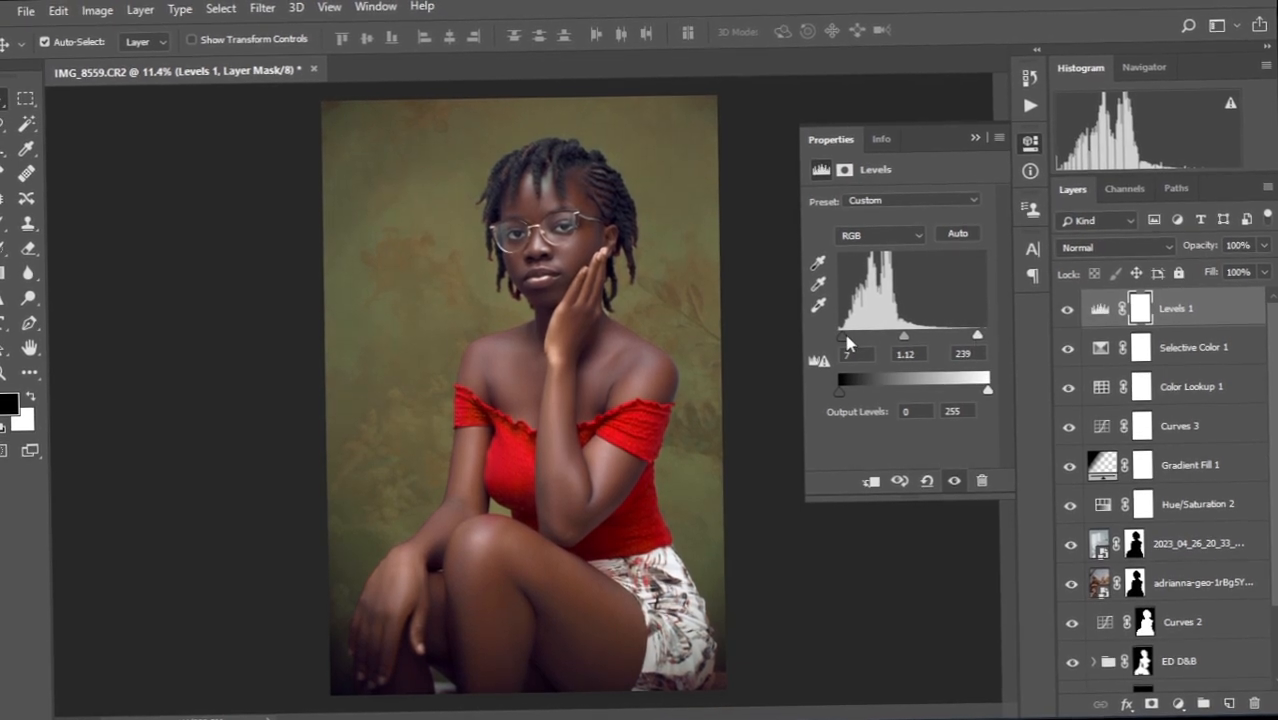
left_click_drag(846, 338, 852, 348)
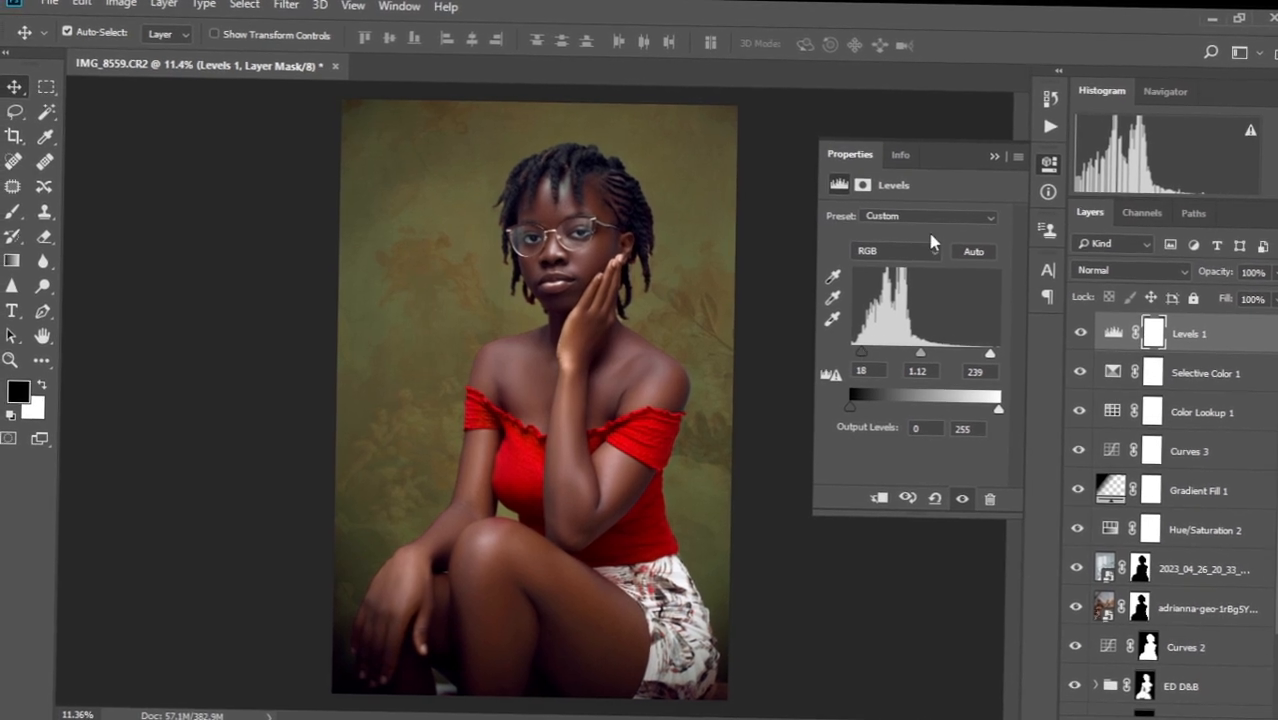
left_click(994, 157)
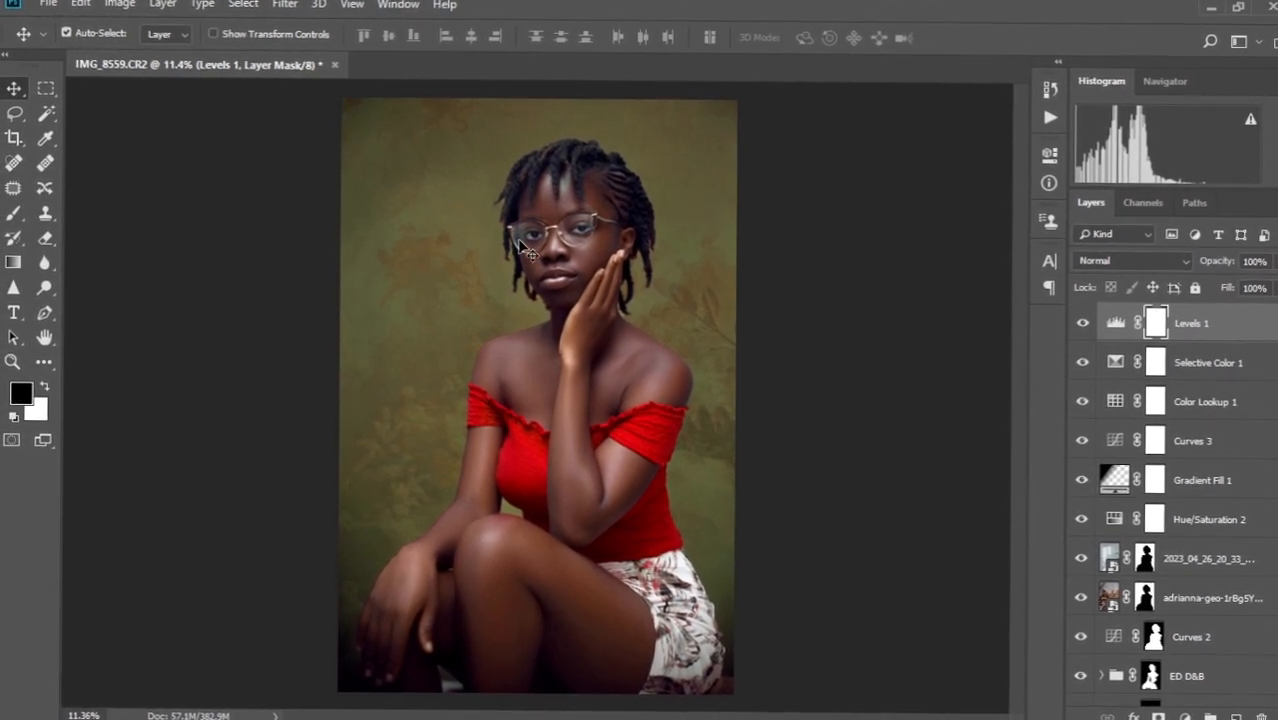
scroll(521, 240, "down", 3)
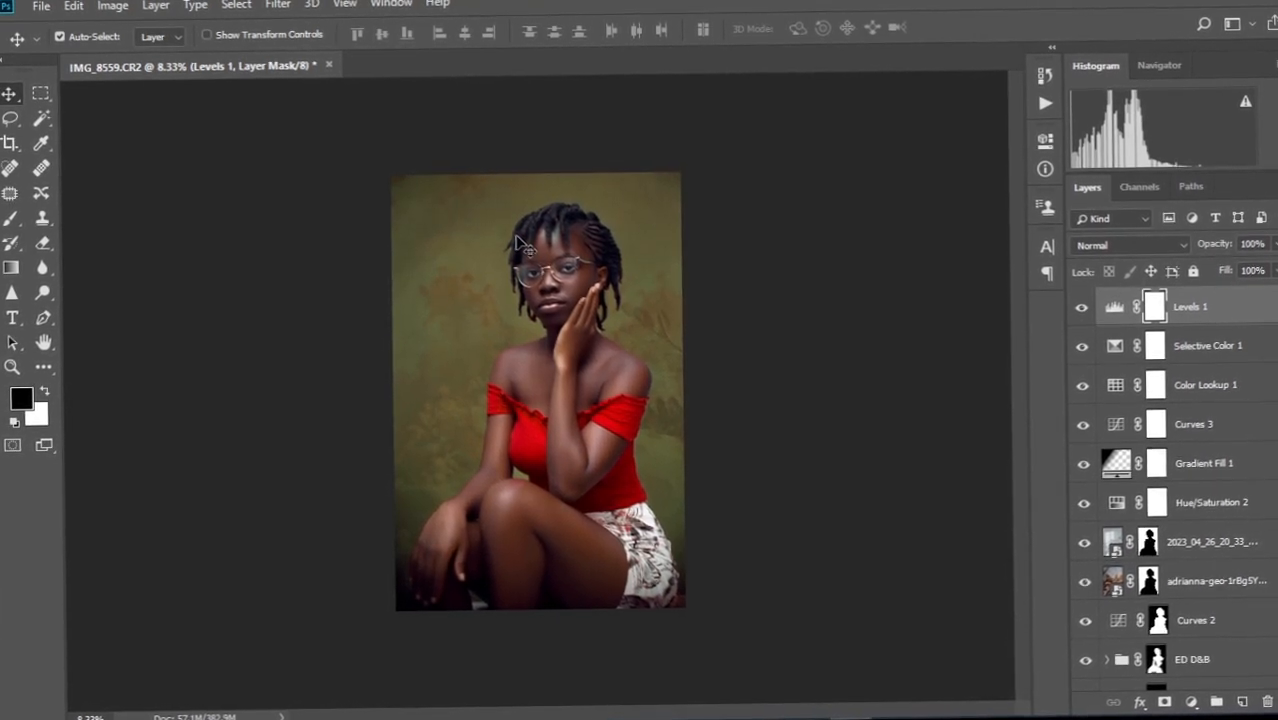
scroll(515, 383, "up", 2)
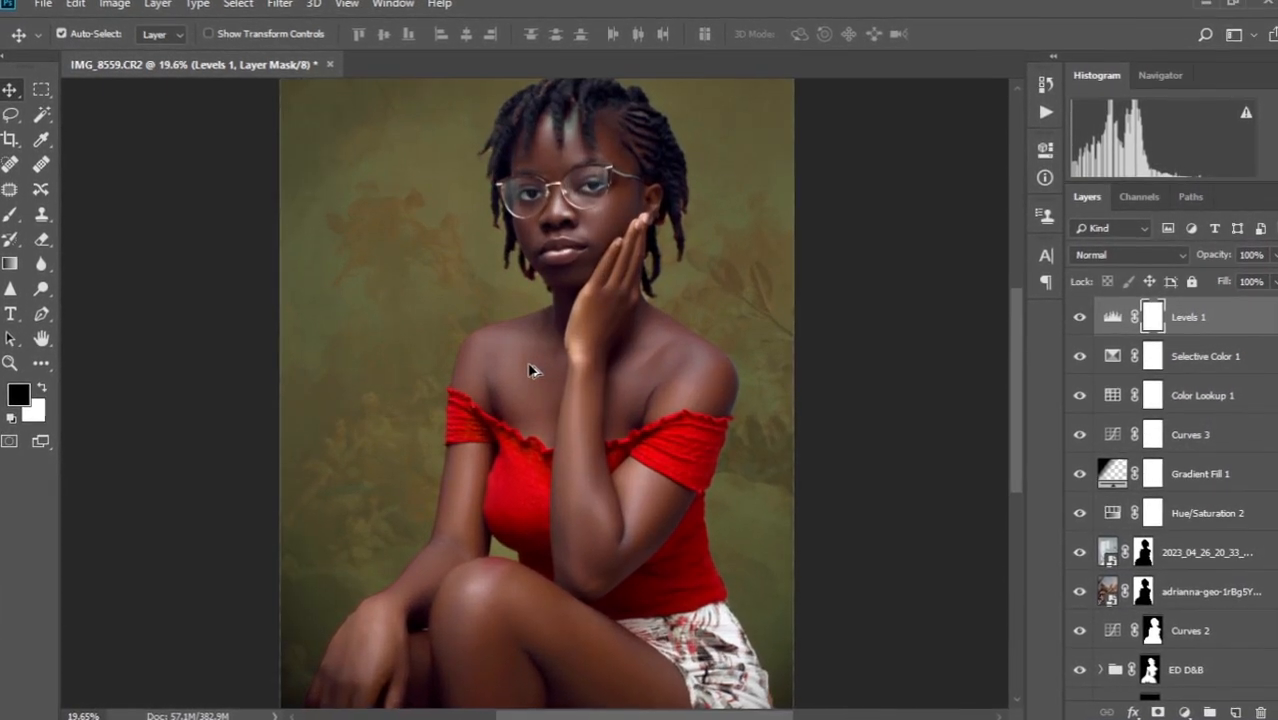
scroll(620, 275, "up", 3)
left_click_drag(610, 262, 582, 358)
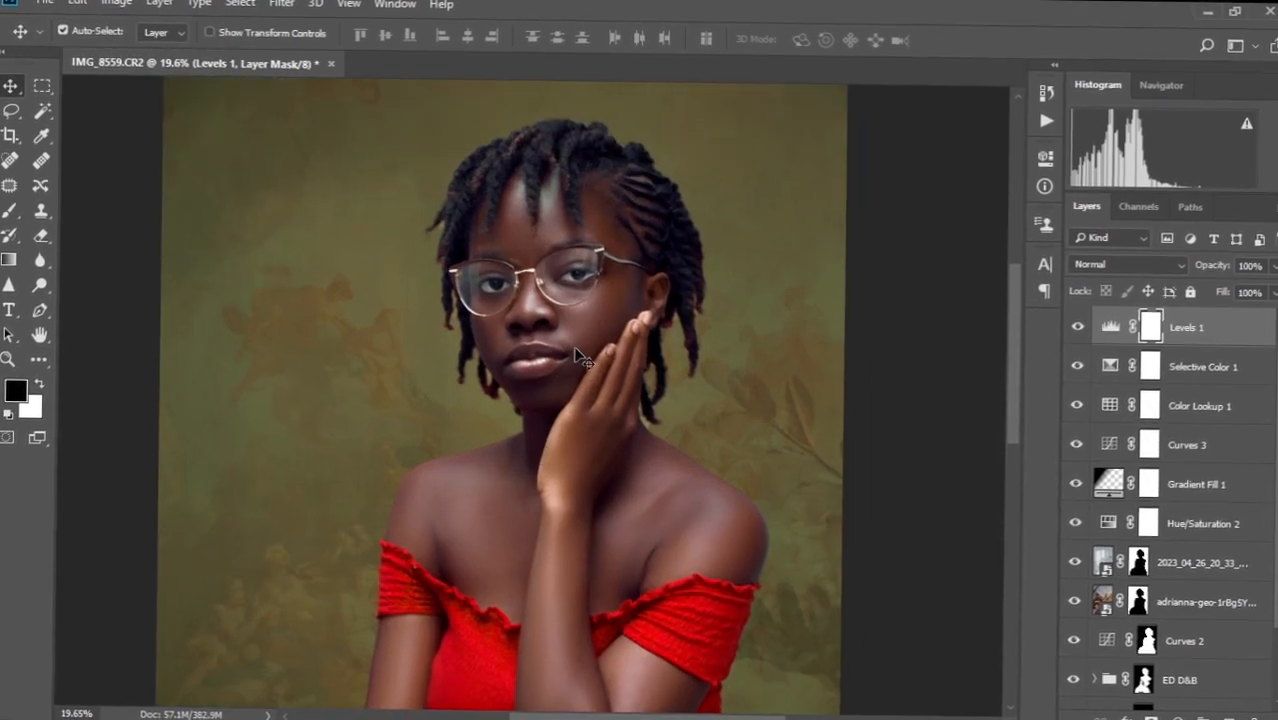
scroll(582, 358, "down", 5)
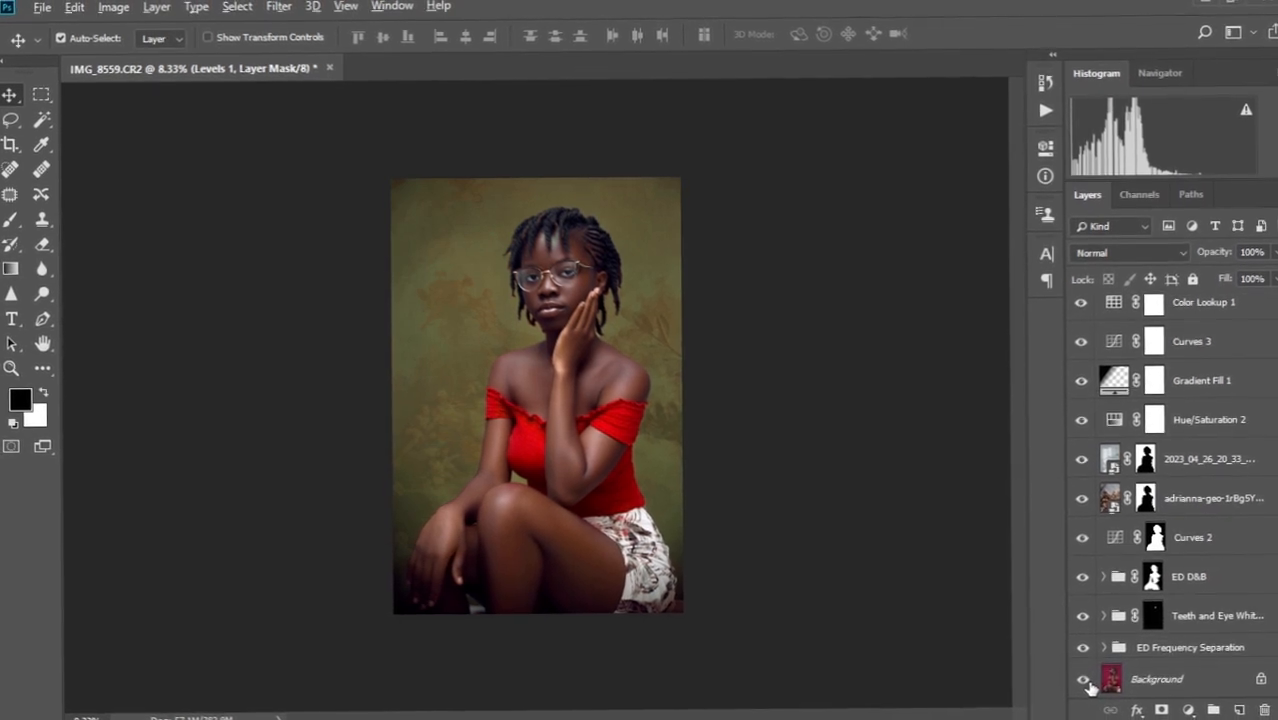
left_click(1085, 679, "alt")
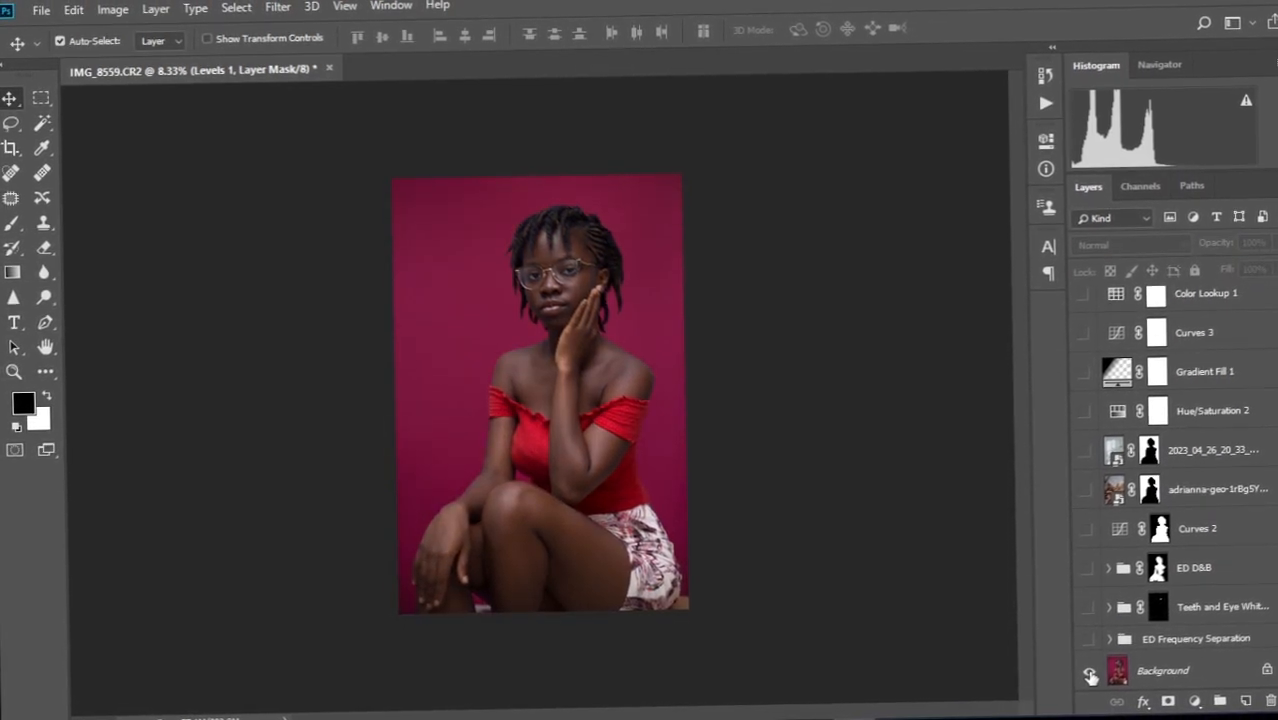
left_click(1089, 679, "alt")
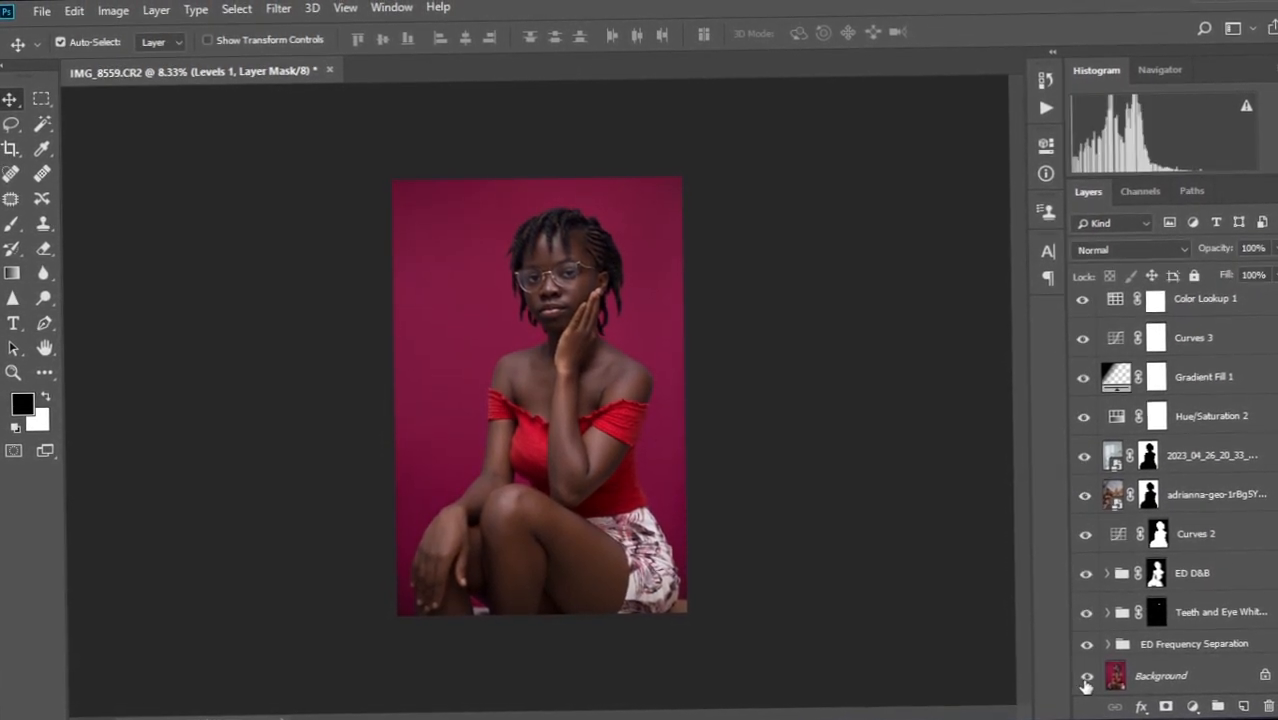
left_click(1082, 686, "alt")
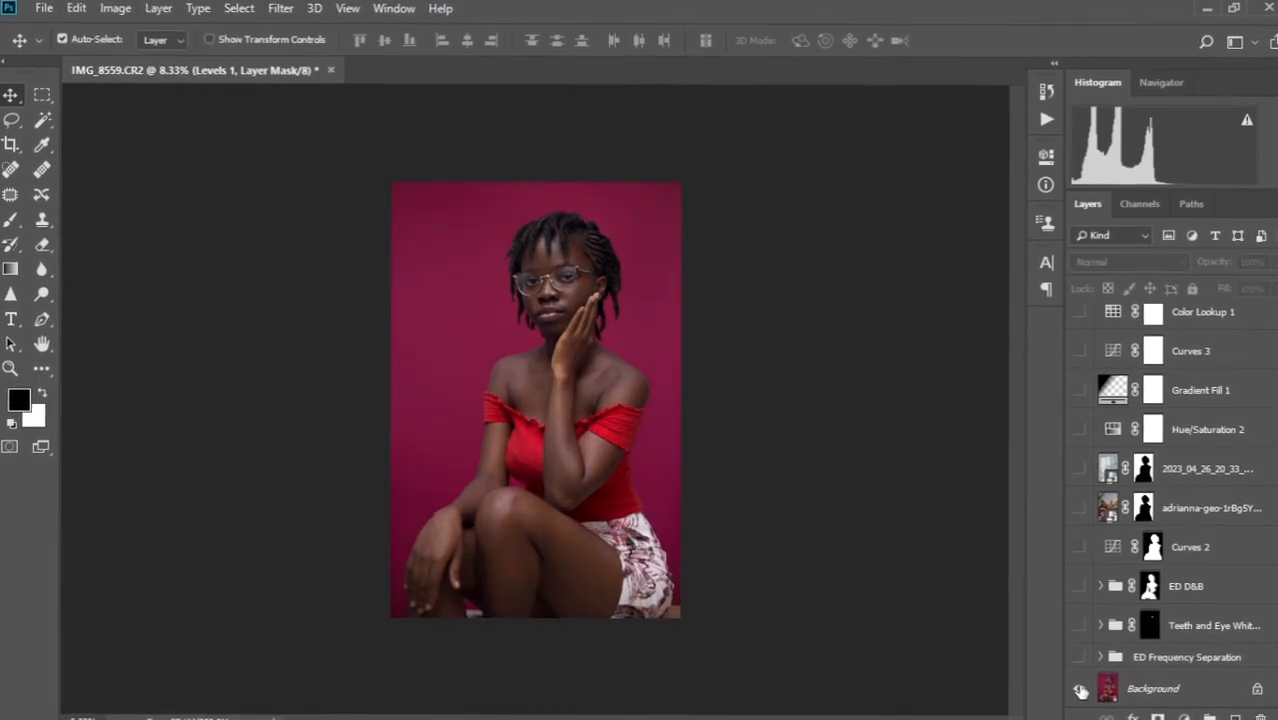
left_click(1082, 686, "alt")
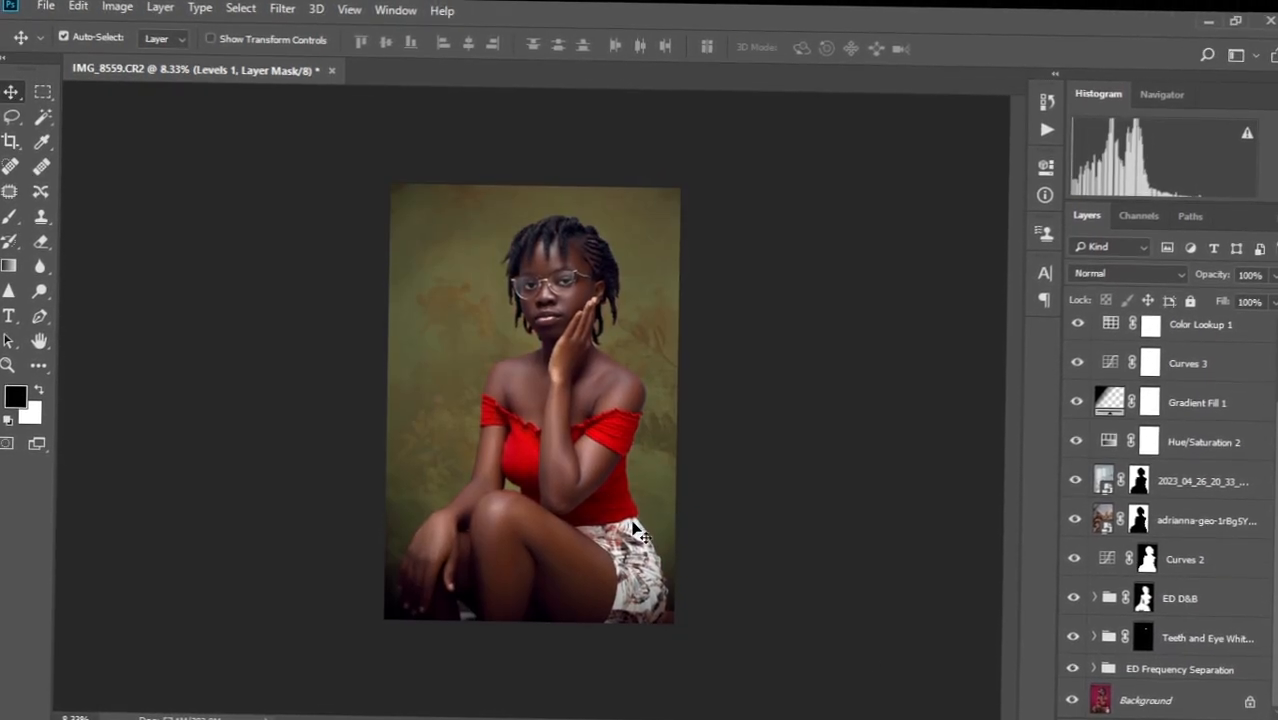
scroll(538, 324, "up", 5)
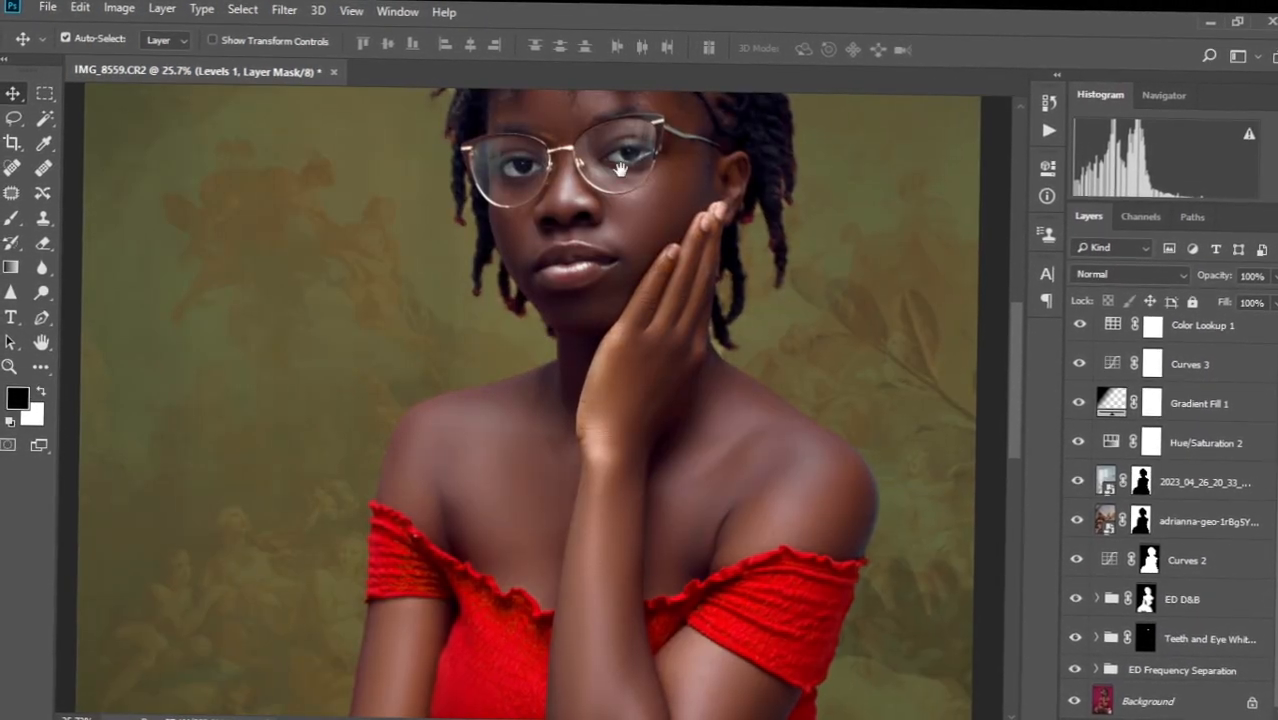
left_click_drag(619, 168, 580, 297)
left_click_drag(590, 211, 579, 250)
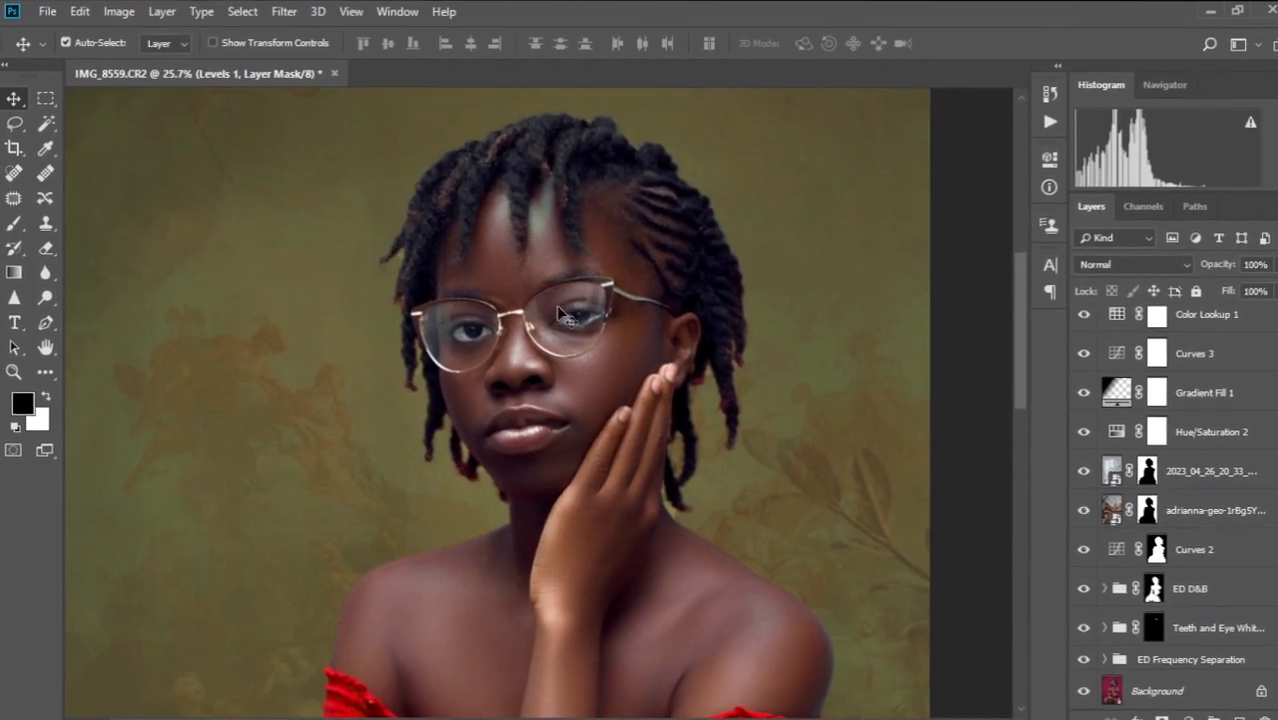
scroll(560, 350, "down", 3)
scroll(558, 362, "down", 2)
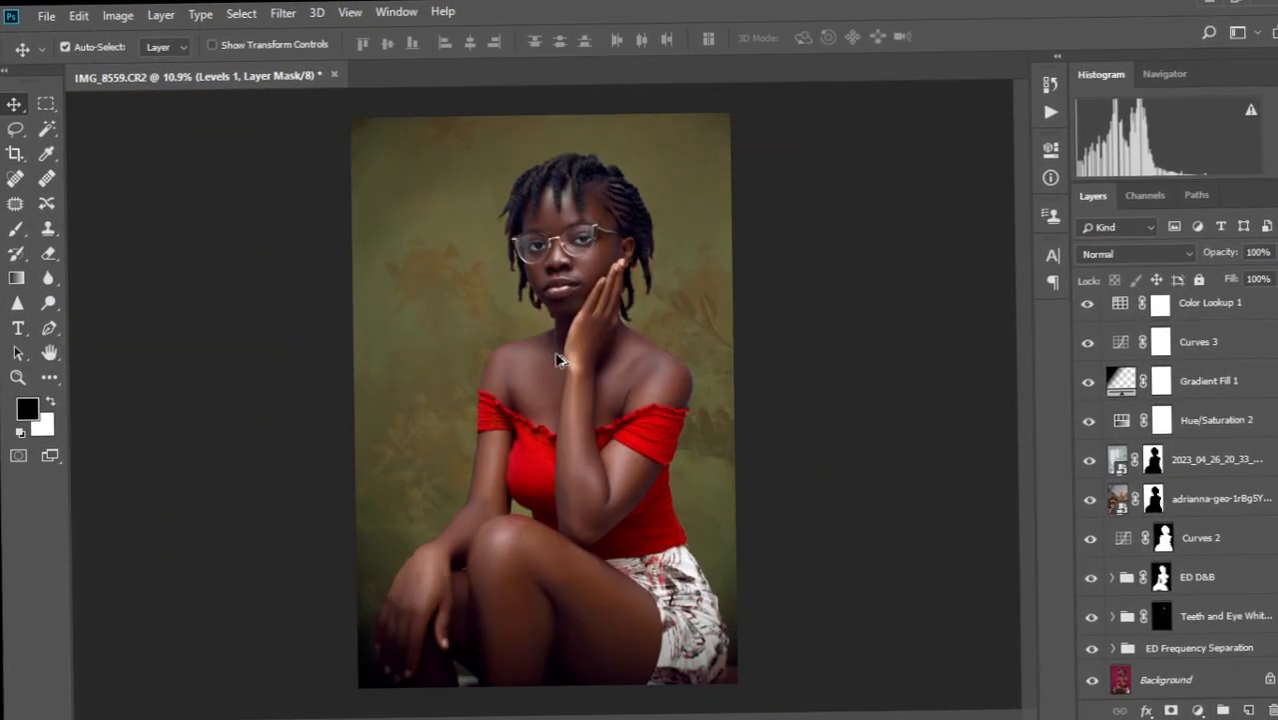
scroll(1190, 480, "up", 3)
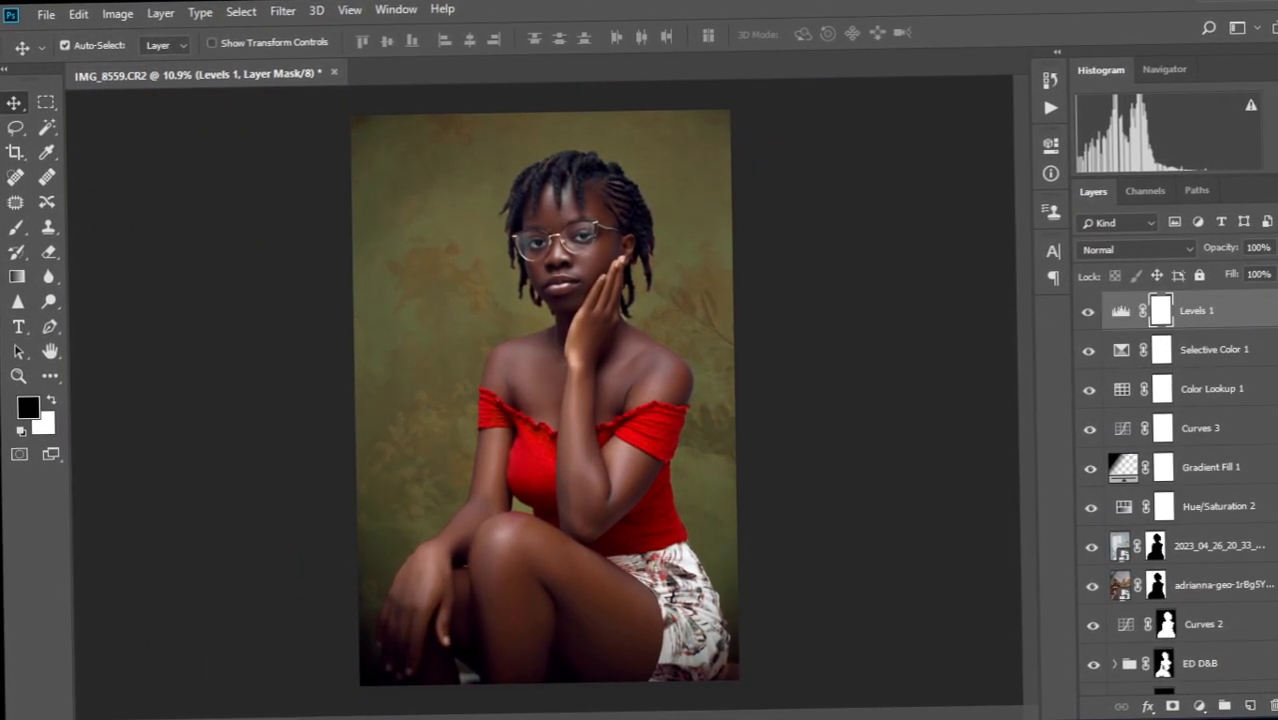
Reduce Black in Selective Color 1's Whites range to -53.
key("ctrl+alt+shift+e")
left_click(1187, 357)
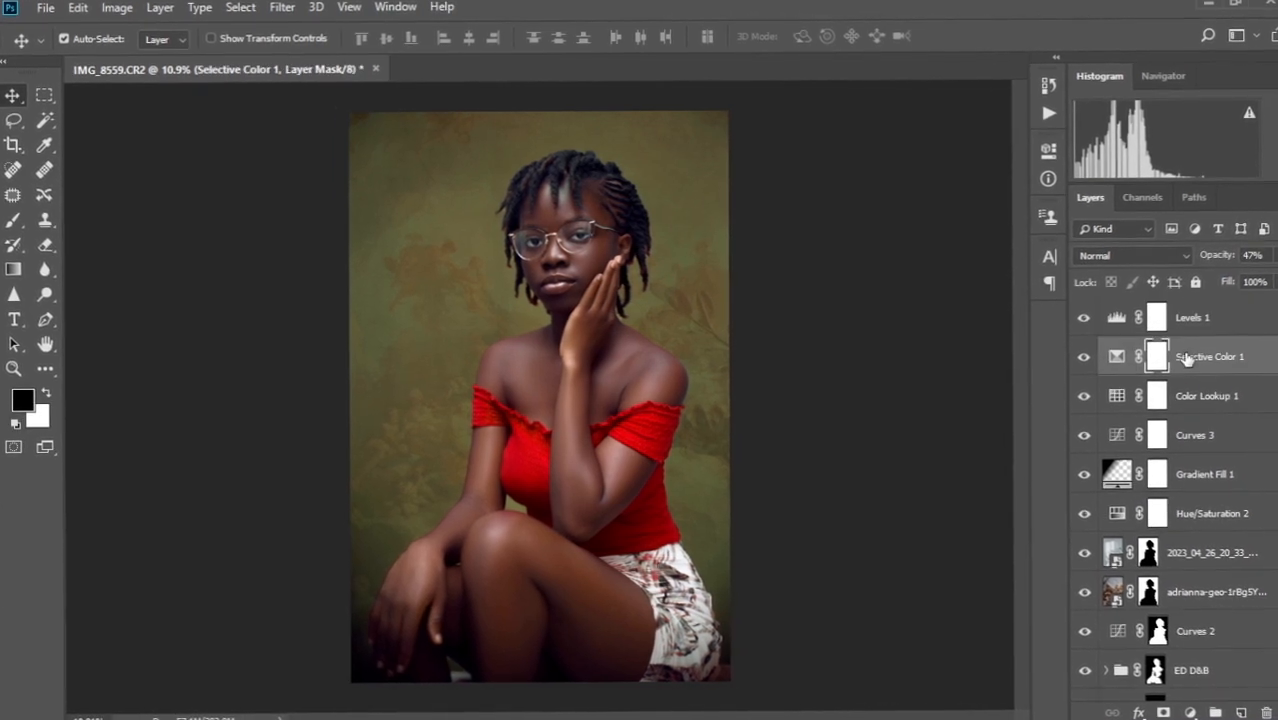
double_click(1117, 358)
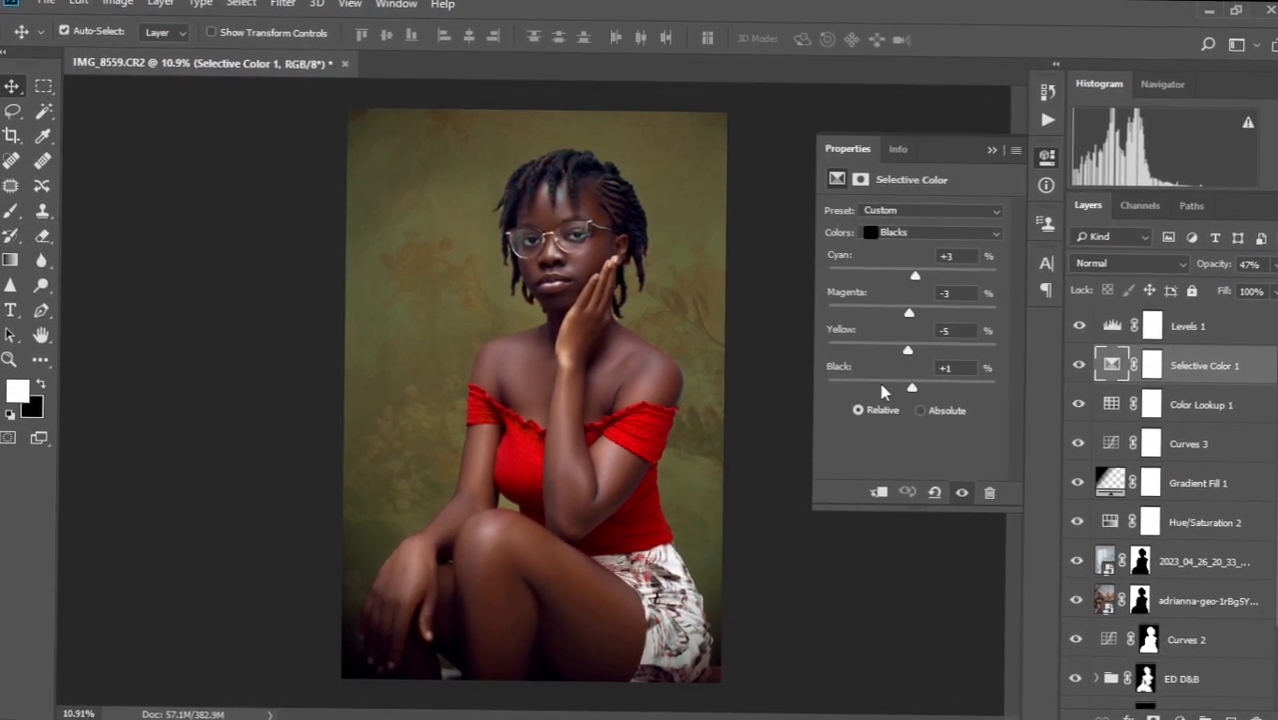
left_click(955, 231)
left_click(898, 342)
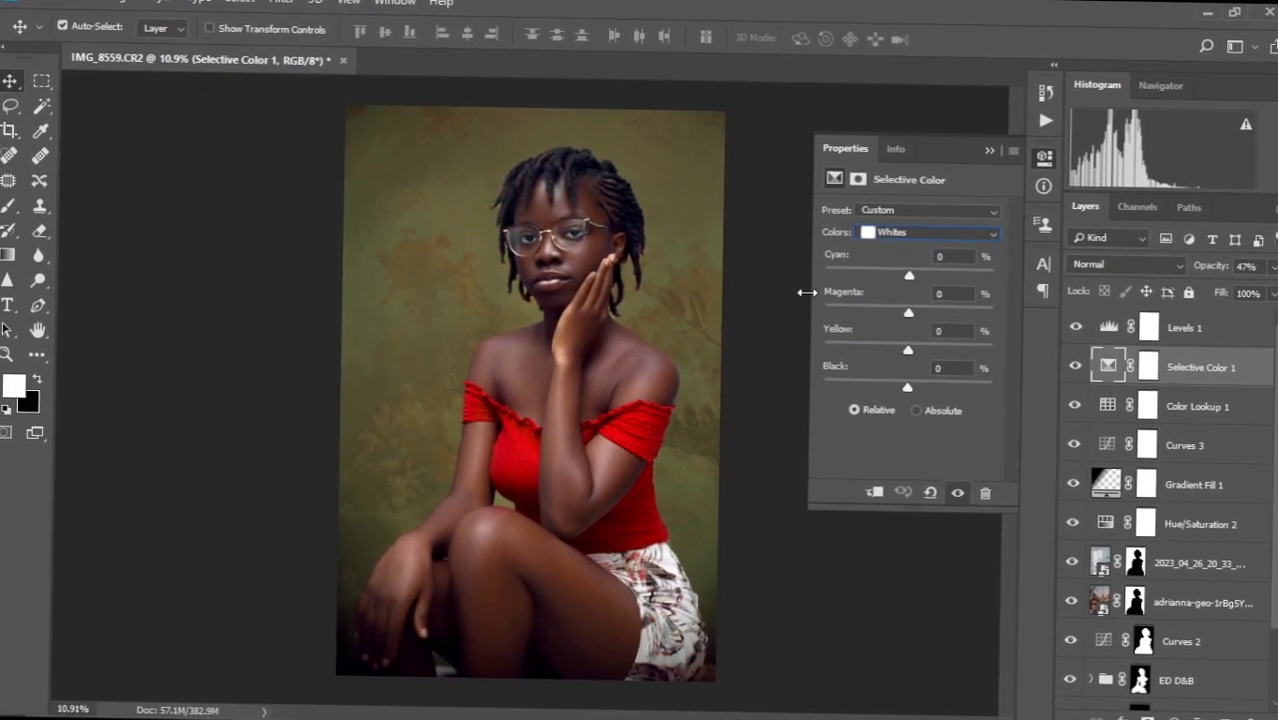
left_click_drag(910, 387, 870, 372)
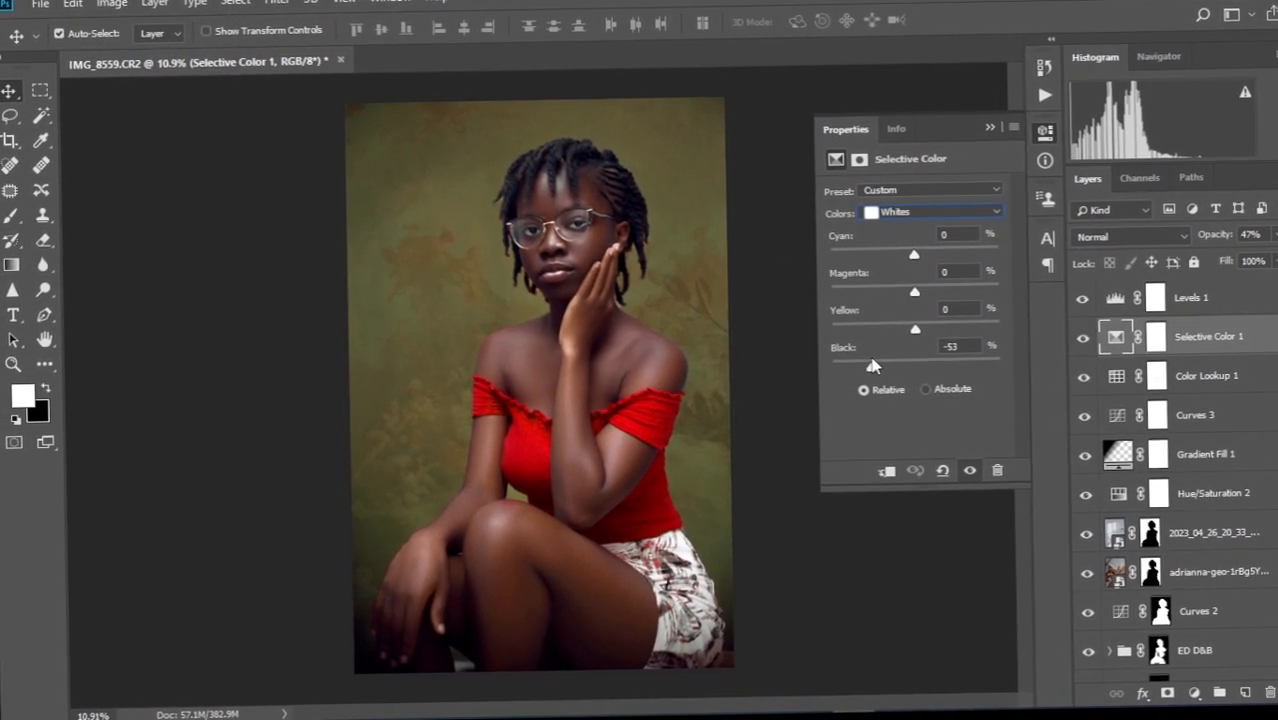
left_click(995, 134)
scroll(541, 303, "down", 1)
scroll(547, 309, "down", 1)
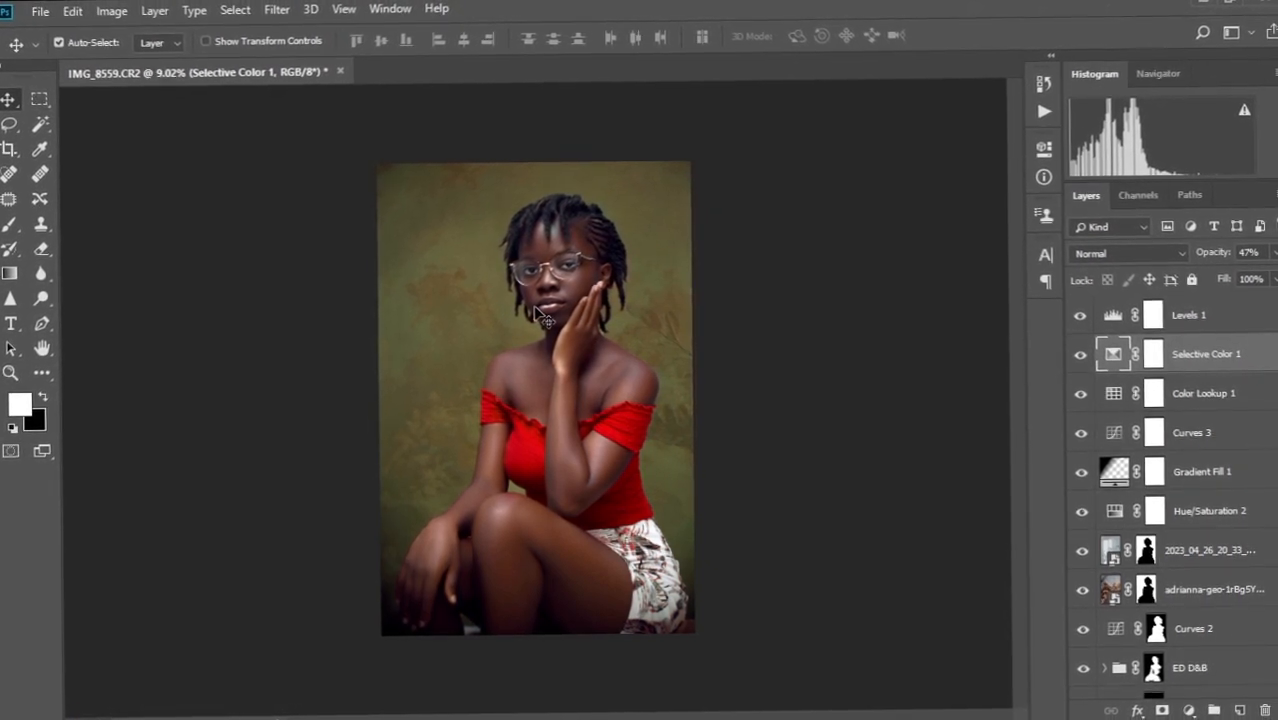
scroll(542, 320, "up", 5)
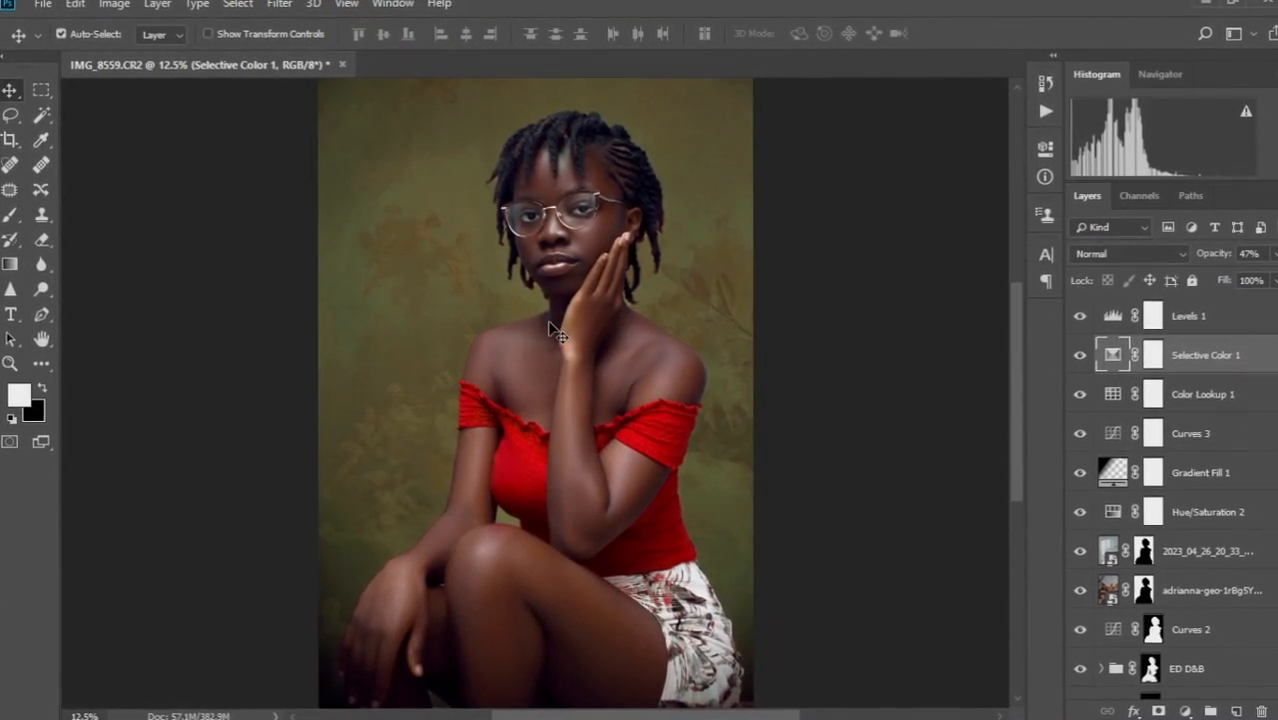
scroll(557, 337, "down", 2)
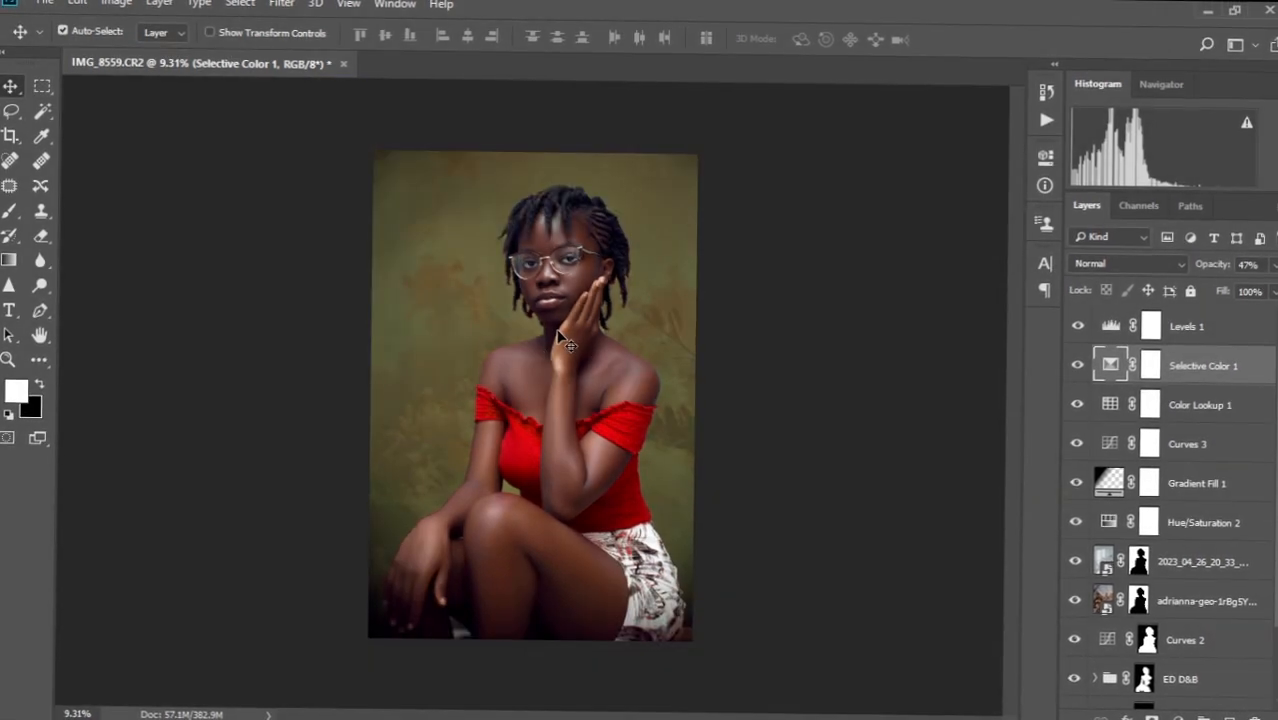
scroll(557, 337, "down", 1)
scroll(557, 337, "up", 2)
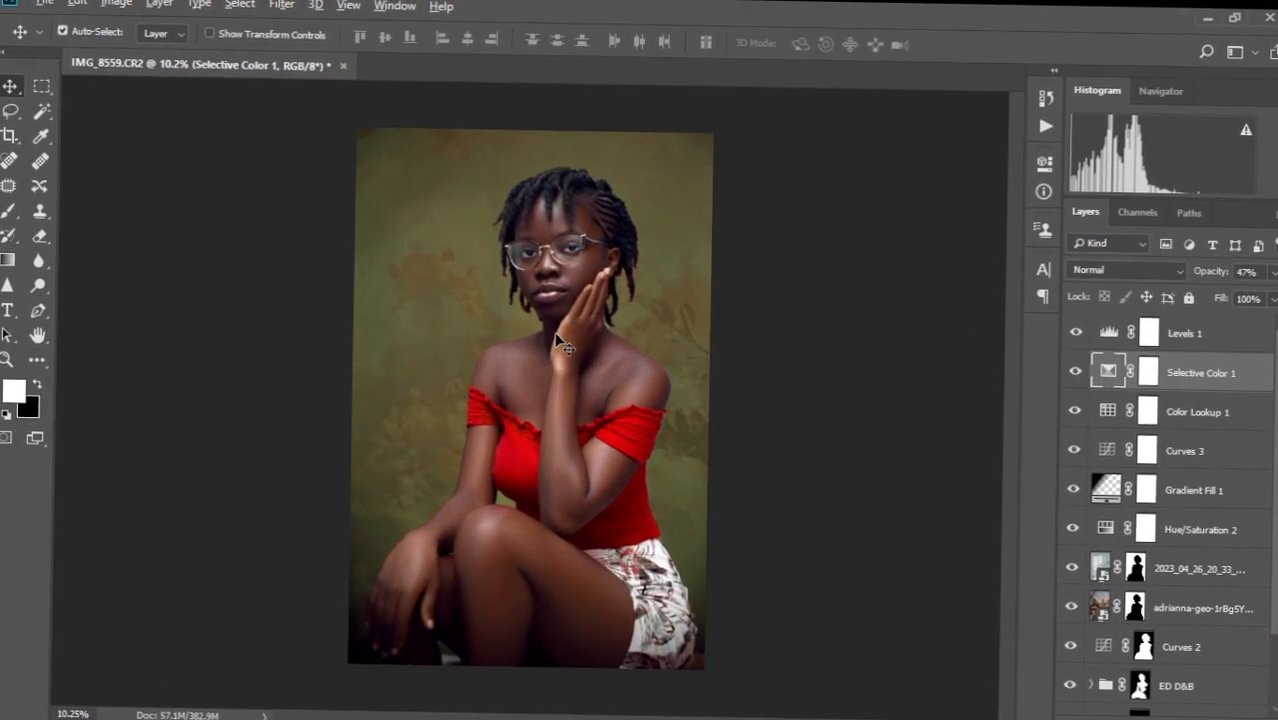
scroll(557, 338, "up", 2)
scroll(557, 337, "up", 1)
scroll(557, 337, "down", 2)
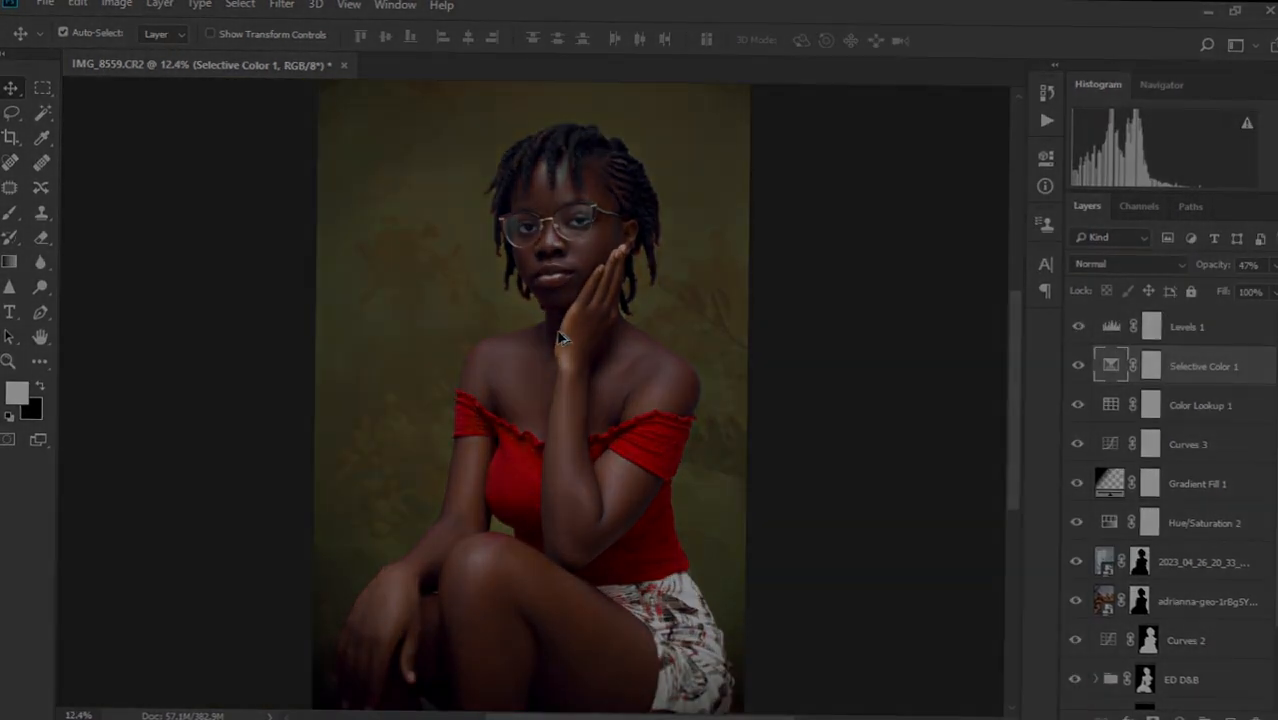